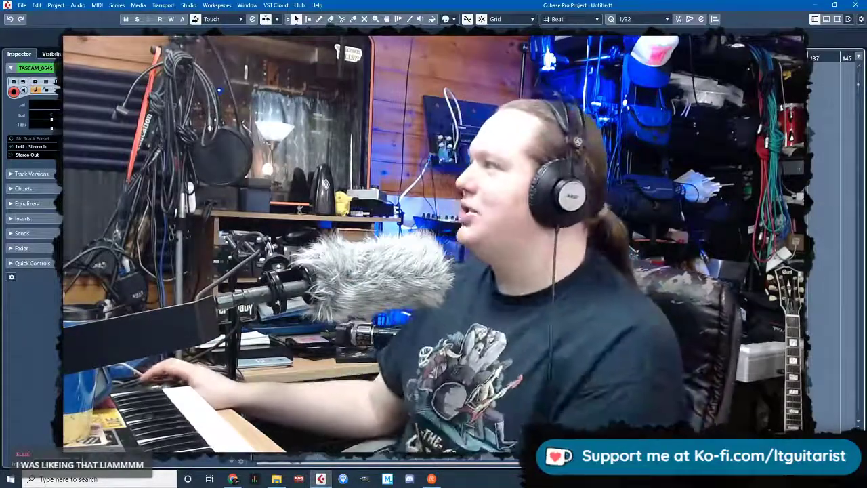
Remove the four tracks TASCAM_0642 through TASCAM_0645 from the project
key("alt+Tab")
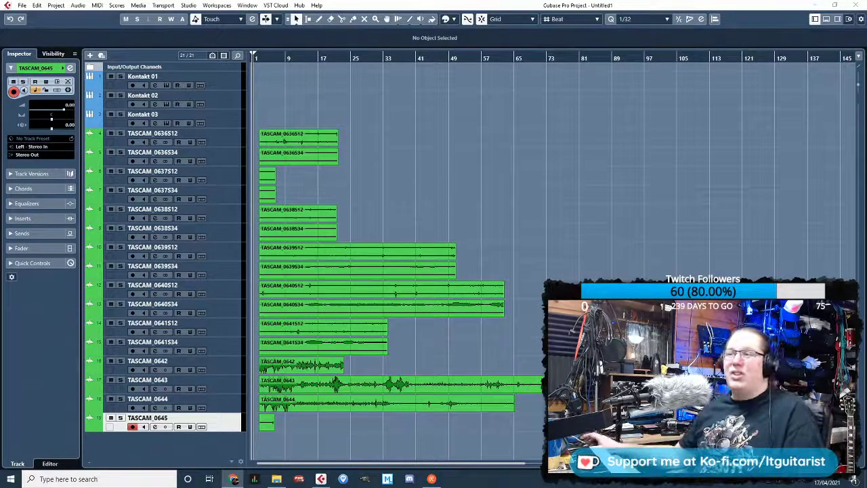
left_click(294, 102)
left_click_drag(256, 59, 249, 84)
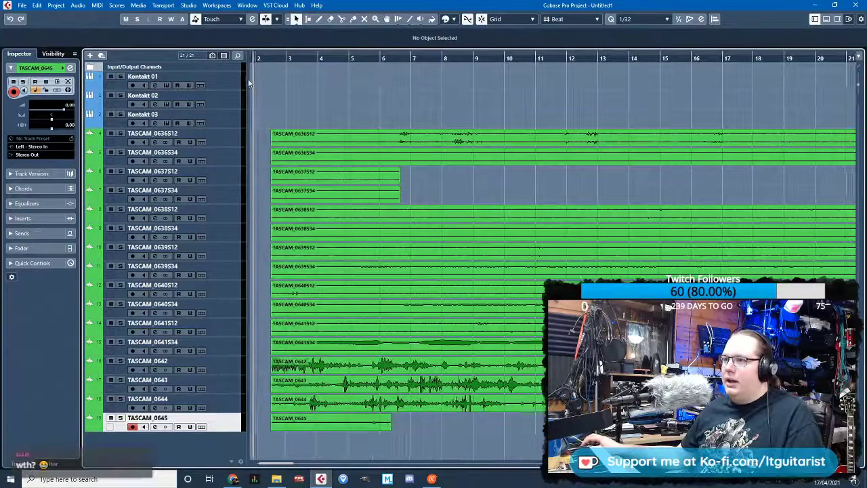
scroll(247, 76, "down", 4, "ctrl")
scroll(246, 71, "down", 2, "ctrl")
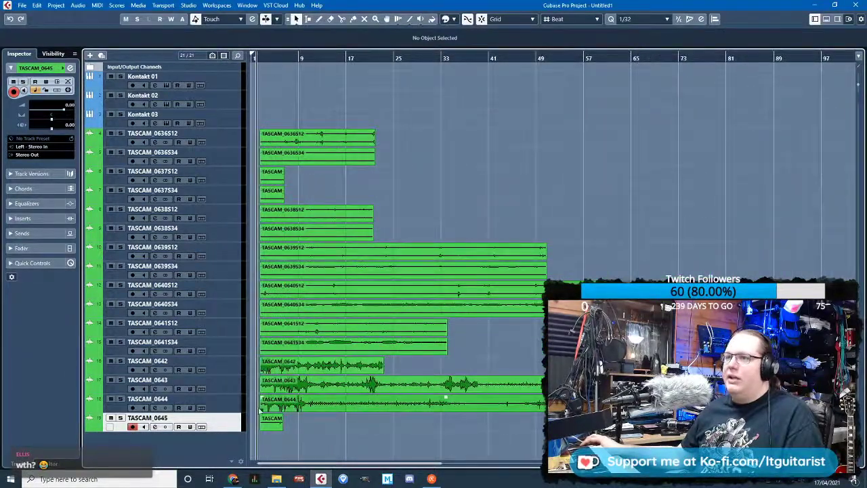
left_click(233, 371, "shift")
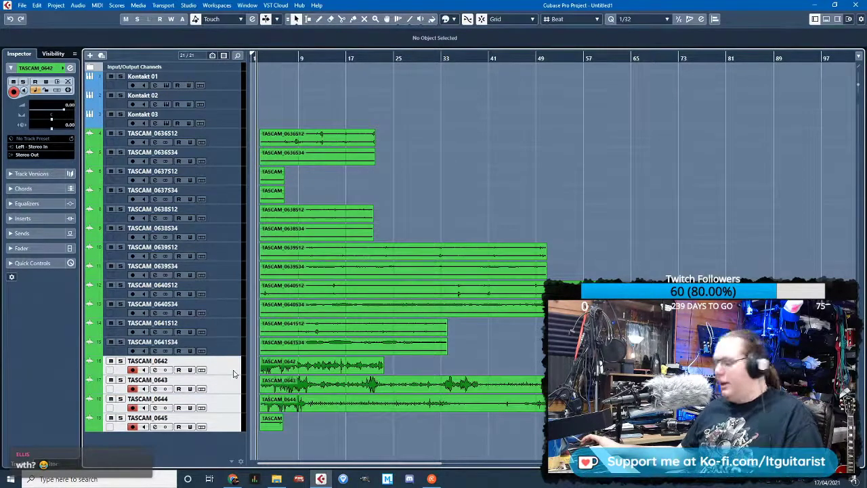
key("Delete")
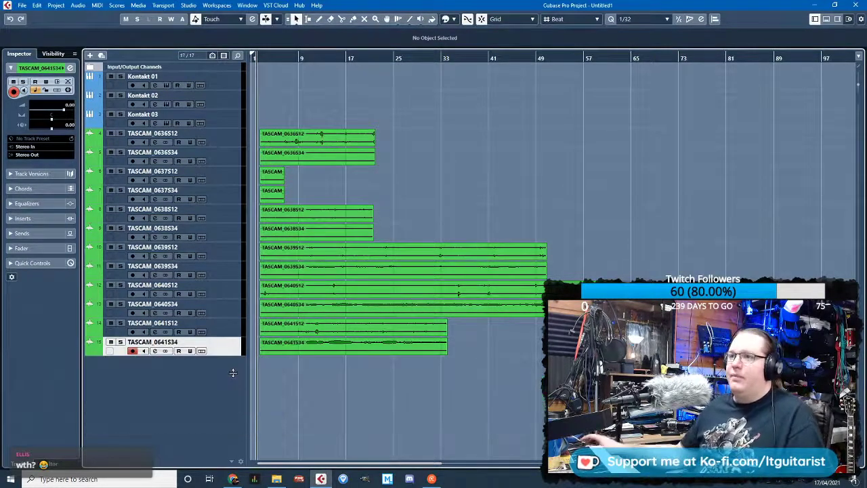
Delete all the tracks whose names end in S12, from TASCAM_0636S12 to TASCAM_0641S12, keeping the S34 tracks
scroll(259, 393, "left", 1)
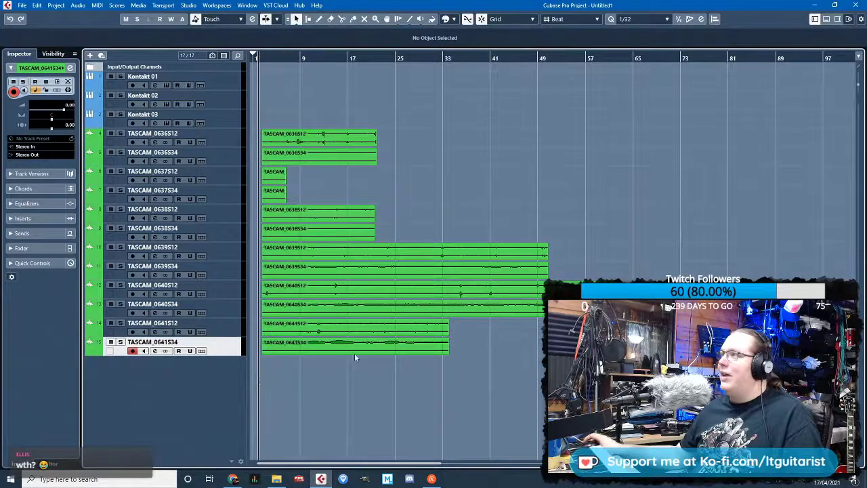
scroll(355, 356, "up", 3)
scroll(352, 379, "left", 3)
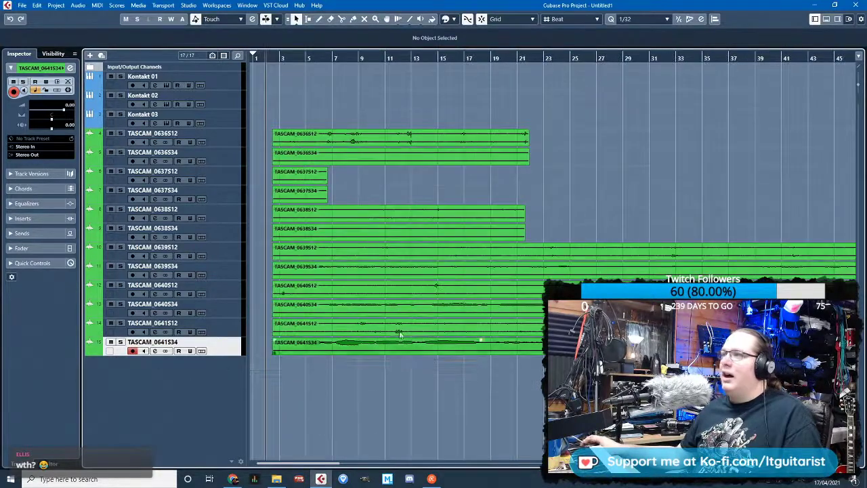
left_click(227, 325)
left_click(221, 293, "ctrl")
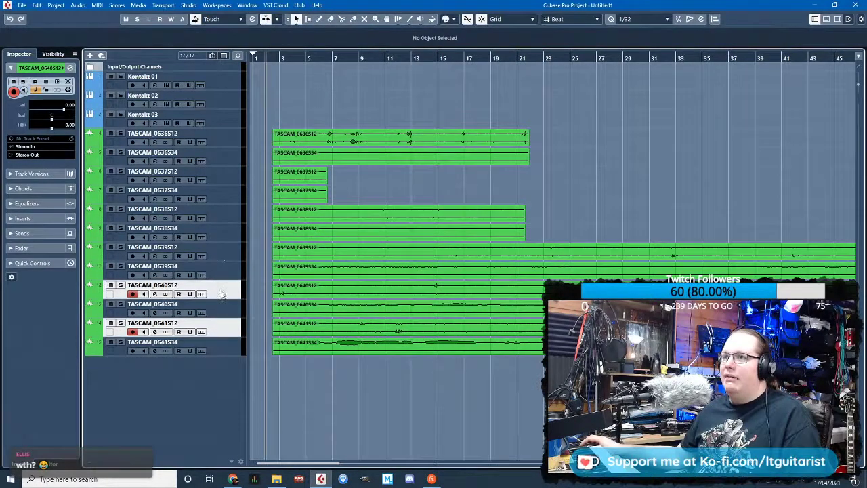
left_click(229, 258, "ctrl")
left_click(231, 221, "ctrl")
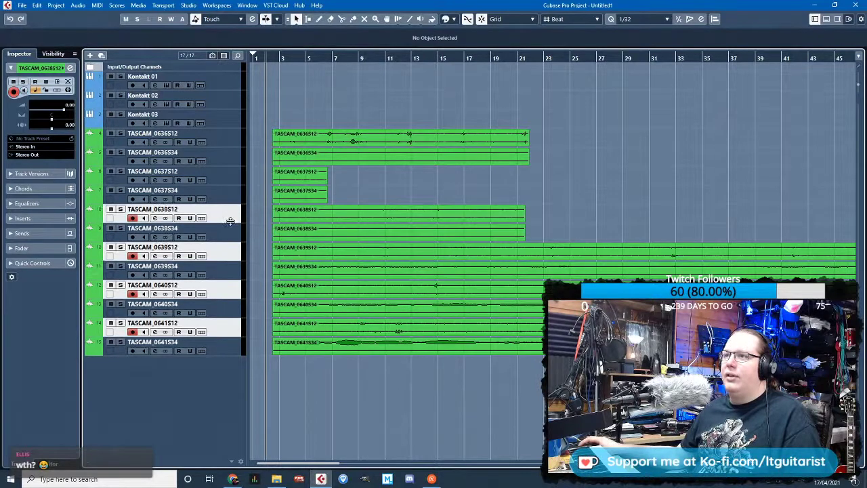
left_click(224, 182, "ctrl")
left_click(231, 144, "ctrl")
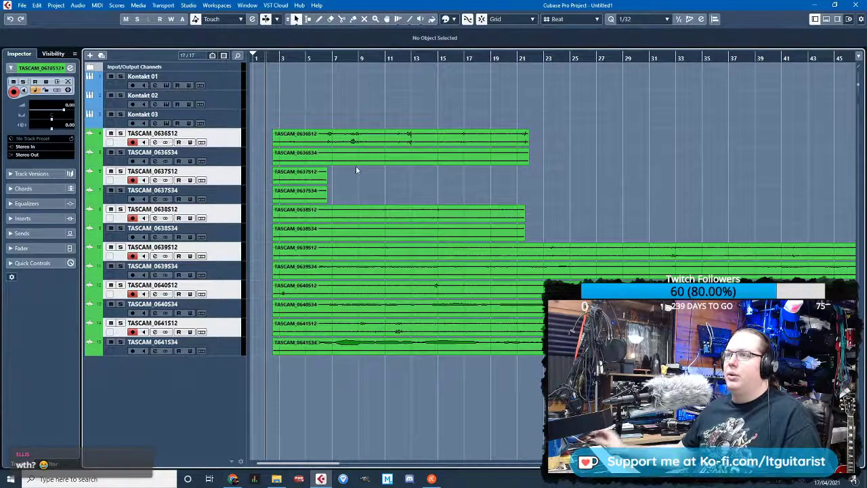
key("Delete")
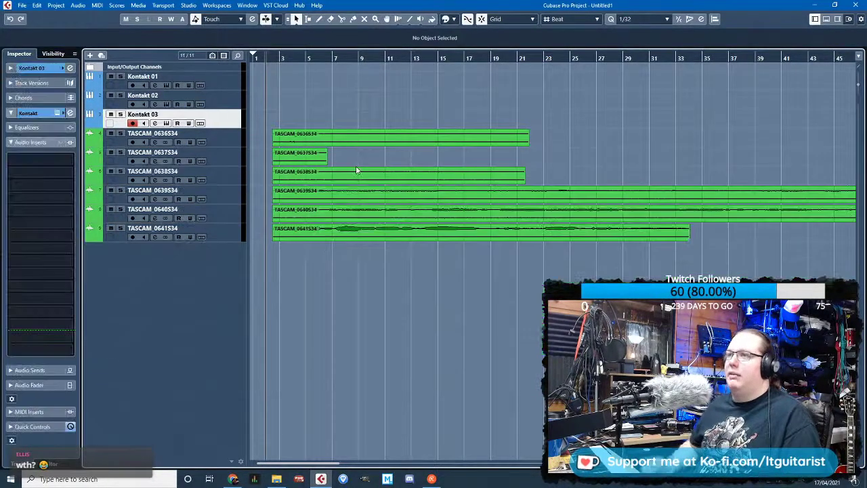
Increase the height of all six TASCAM S34 tracks together and select all their audio events
left_click(237, 145)
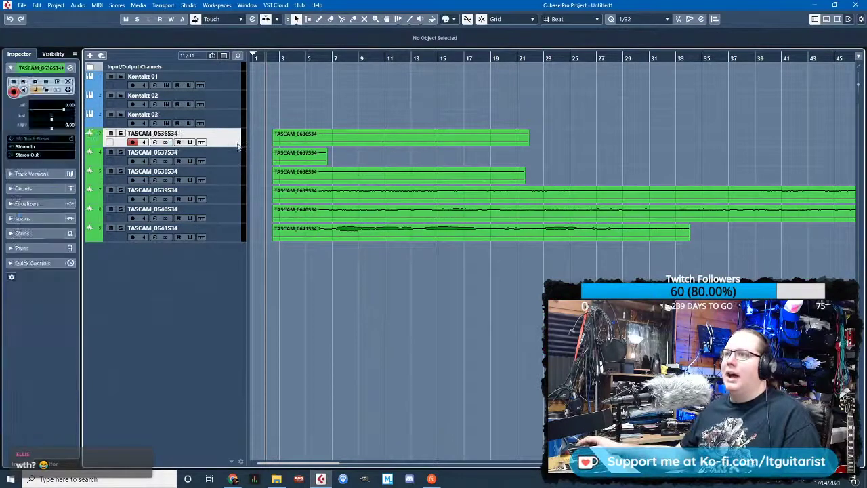
left_click(218, 237, "shift")
left_click_drag(218, 242, 223, 264)
scroll(395, 290, "down", 2)
scroll(399, 279, "down", 1)
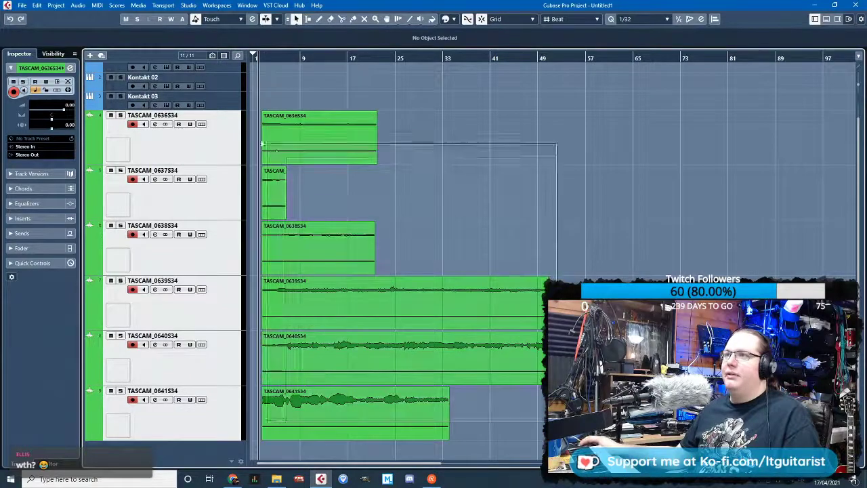
key("ctrl+a")
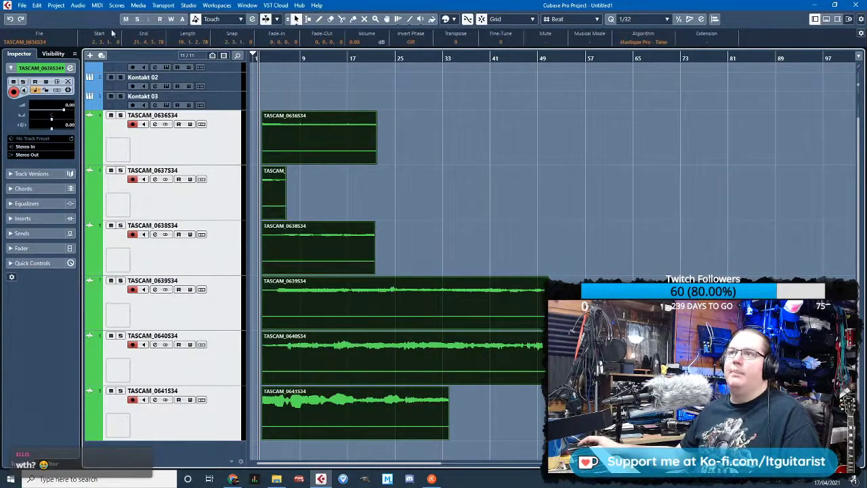
scroll(290, 333, "up", 8)
scroll(306, 347, "down", 8)
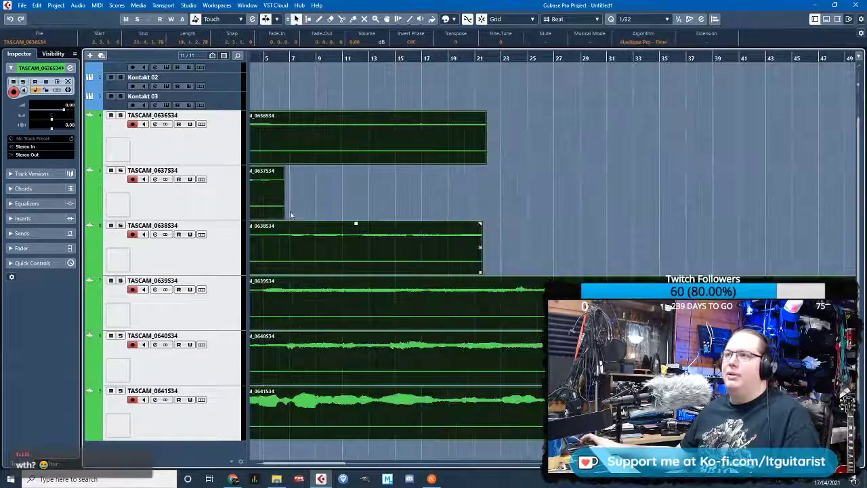
right_click(286, 143)
mouse_move(325, 162)
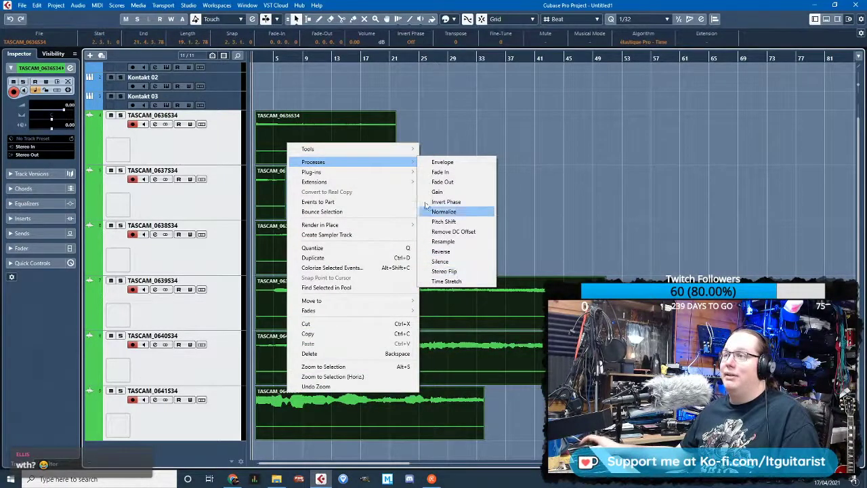
mouse_move(379, 153)
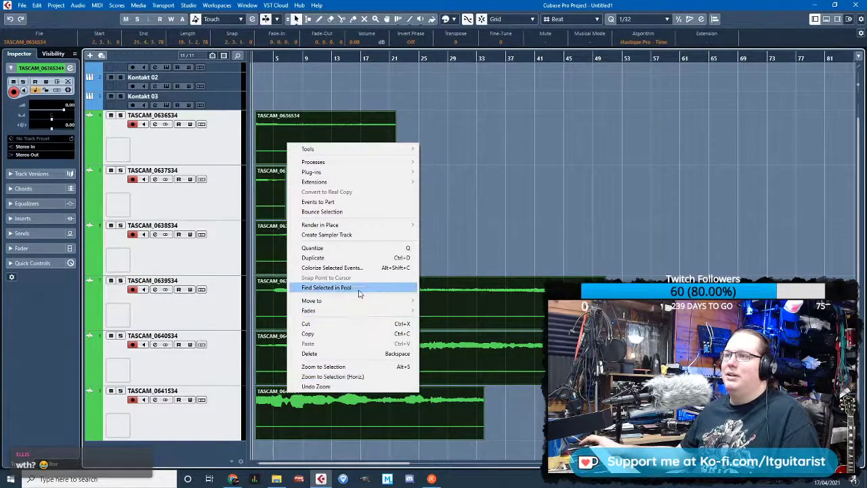
left_click(78, 5)
left_click(78, 5)
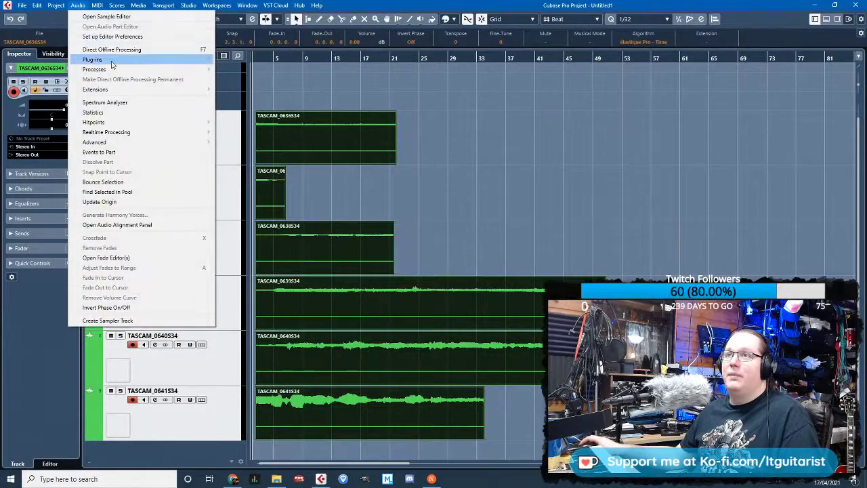
mouse_move(115, 71)
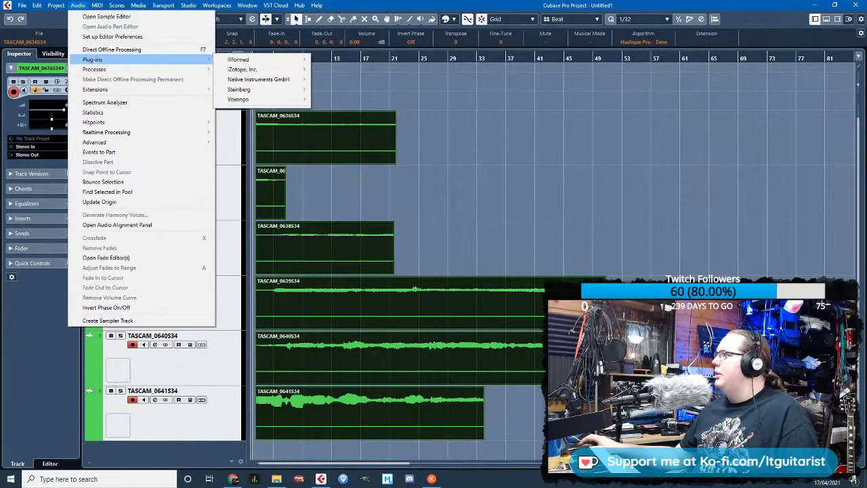
key("alt+Tab")
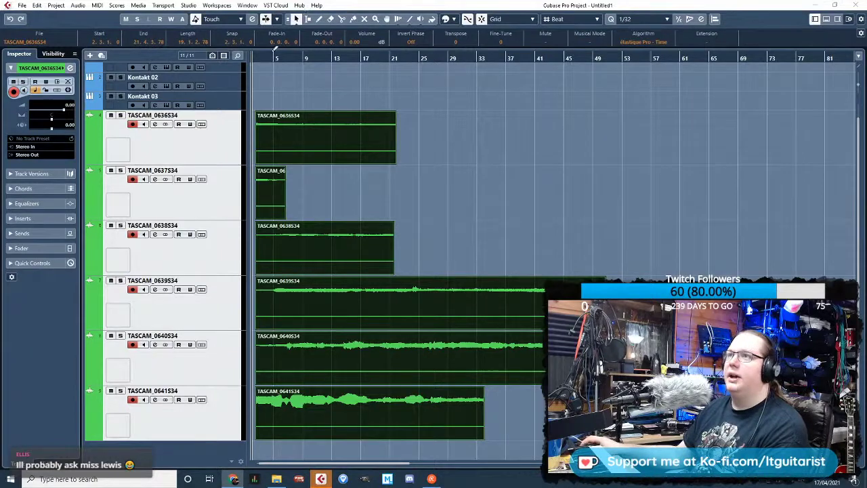
Set the locator range from the project start at bar 1 to beyond bar 61
left_click_drag(275, 50, 708, 54)
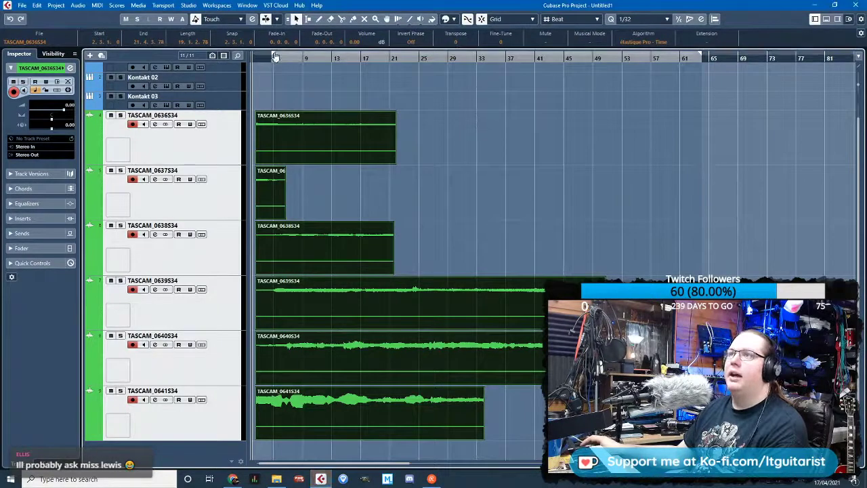
left_click_drag(274, 56, 249, 57)
left_click(22, 5)
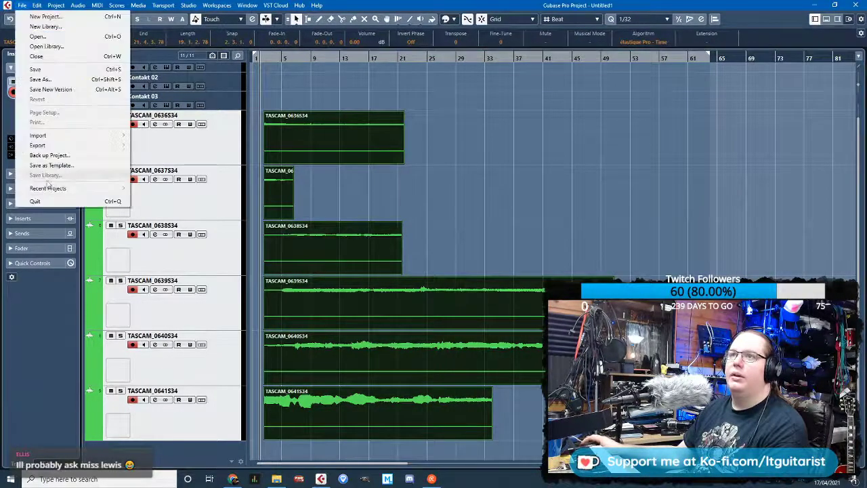
mouse_move(40, 145)
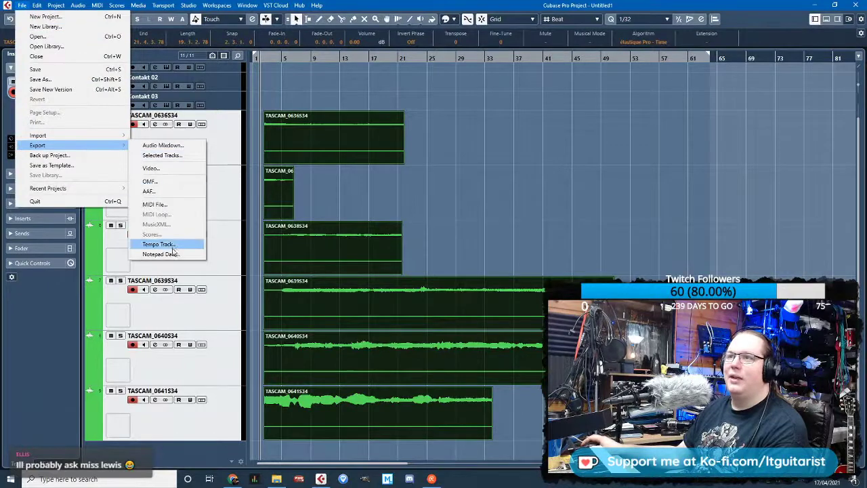
left_click(176, 156)
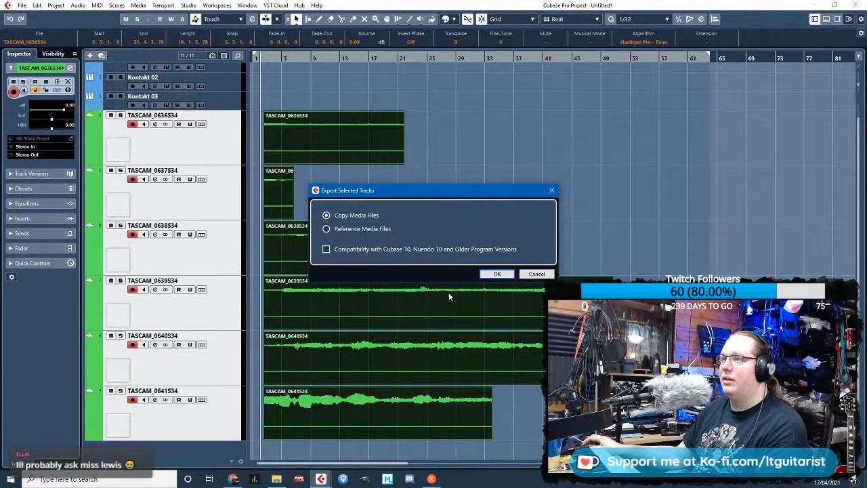
left_click(496, 273)
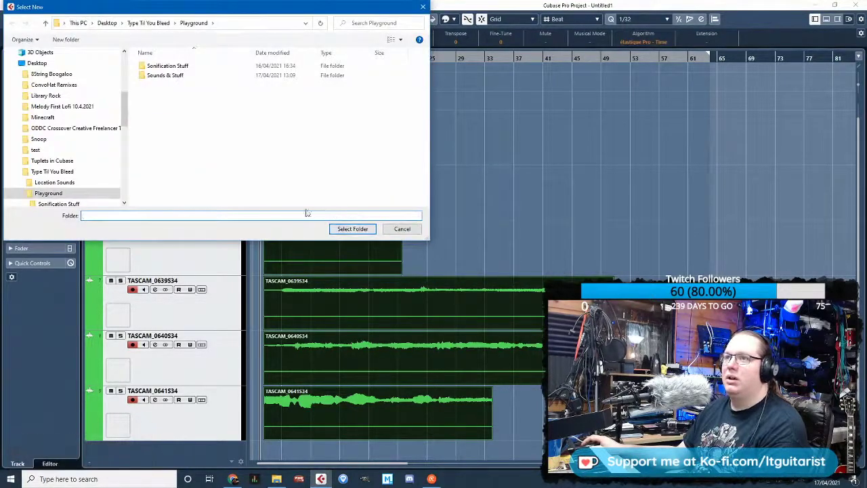
double_click(197, 67)
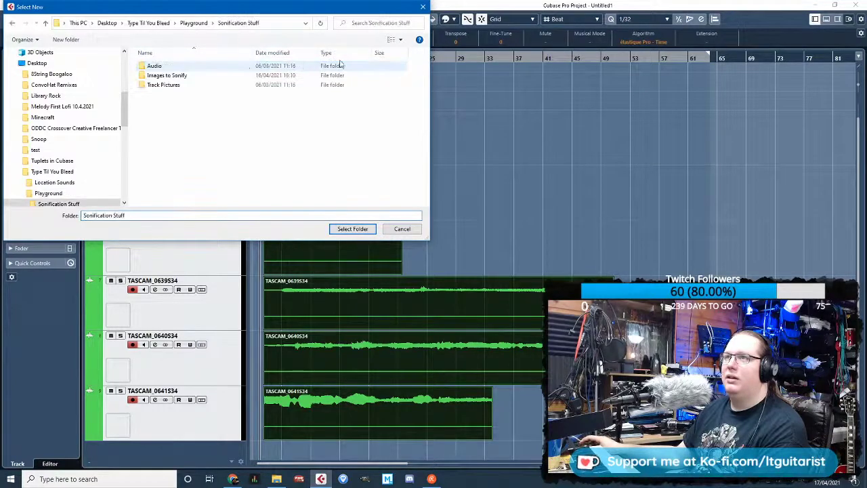
left_click(422, 8)
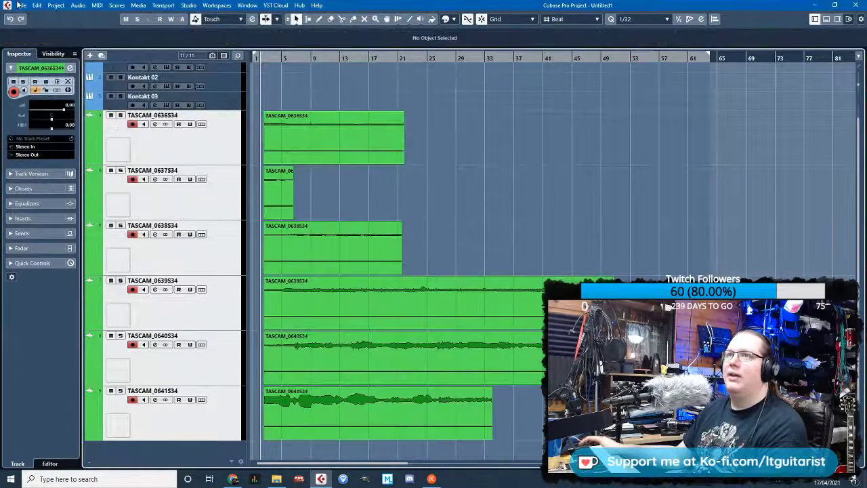
Save the project as SOMA ETHER Playground in the Sounds & Stuff folder, deleting the Playground shortcut there
left_click(22, 4)
left_click(41, 80)
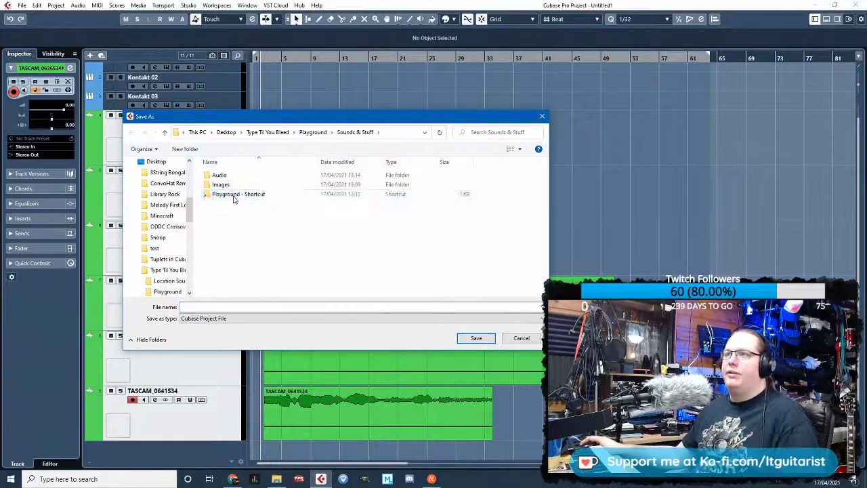
left_click(235, 198)
key("Delete")
left_click(232, 308)
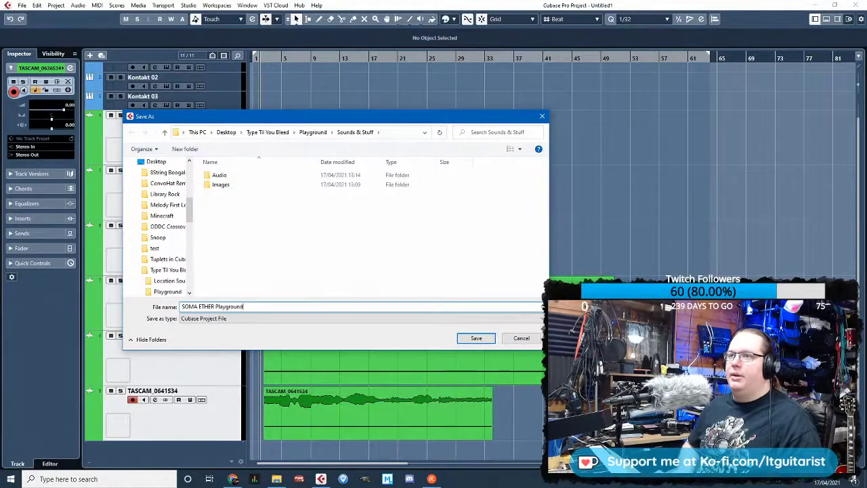
key("Return")
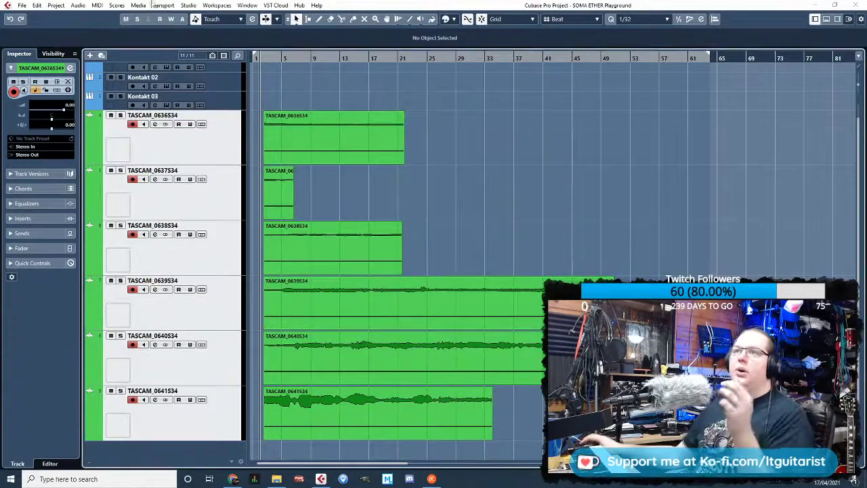
Bounce the TASCAM_0641S34 audio event and replace the original event with the bounced file
left_click(304, 402)
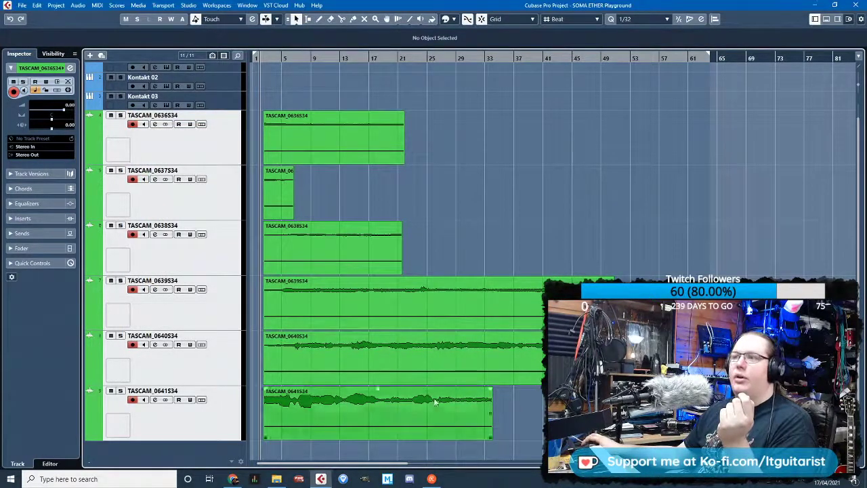
right_click(283, 402)
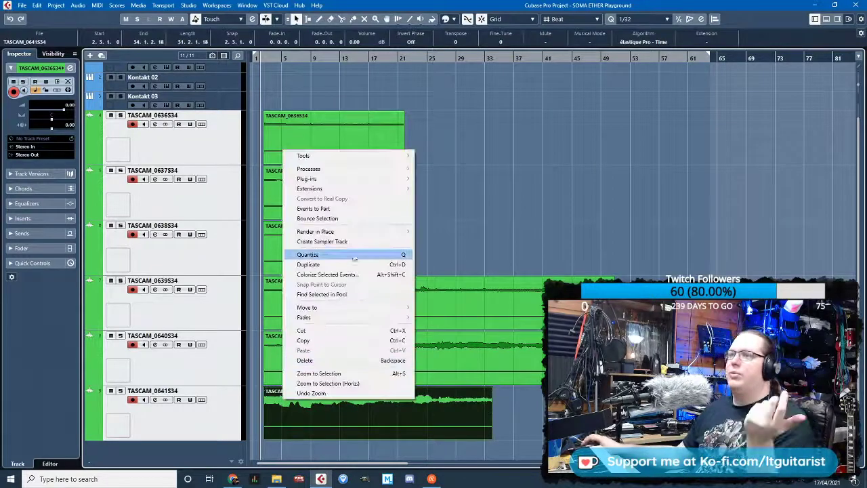
left_click(369, 218)
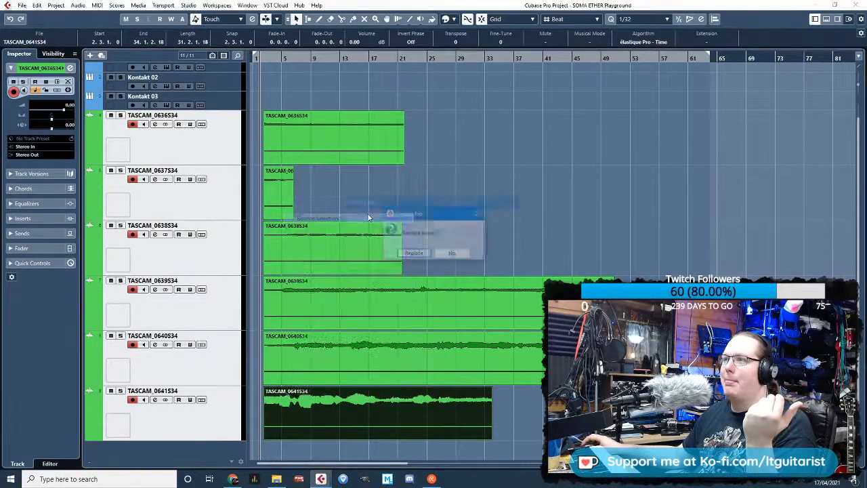
left_click(414, 254)
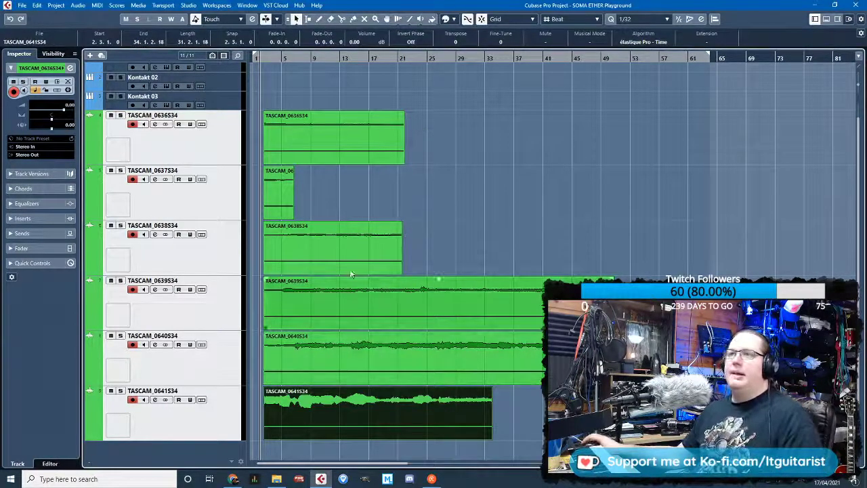
left_click(23, 5)
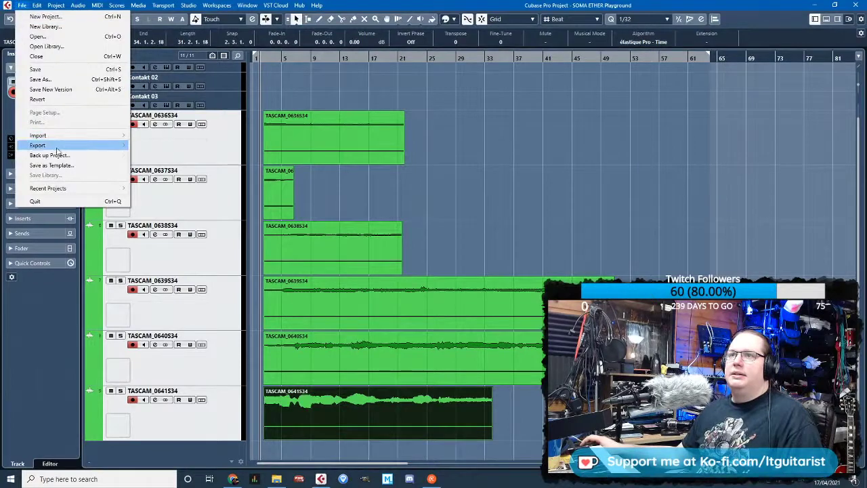
mouse_move(59, 145)
left_click(182, 156)
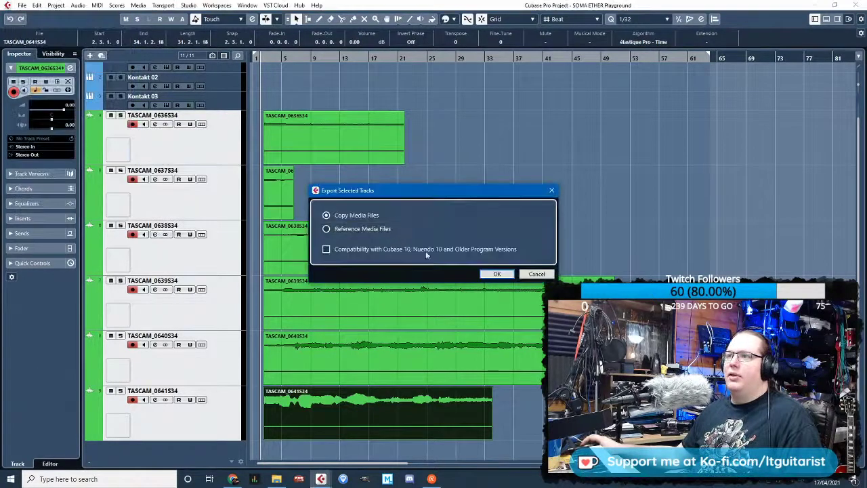
left_click(537, 275)
left_click(22, 6)
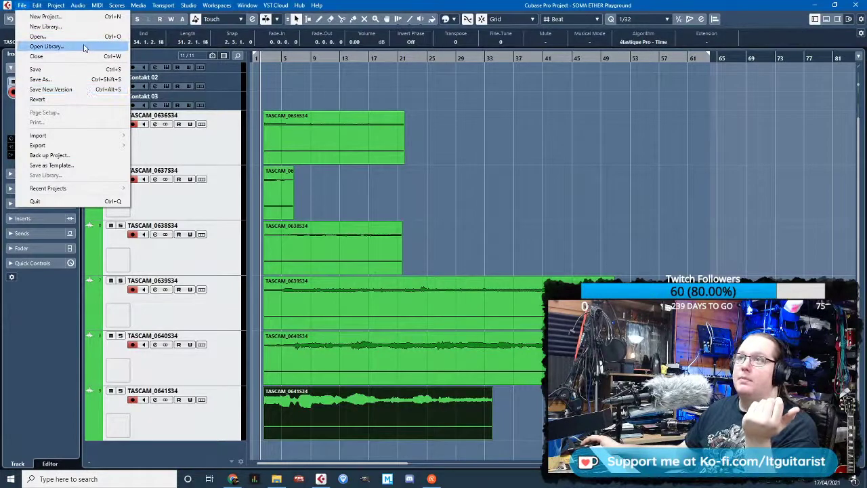
double_click(589, 170)
left_click(590, 153)
left_click(526, 194)
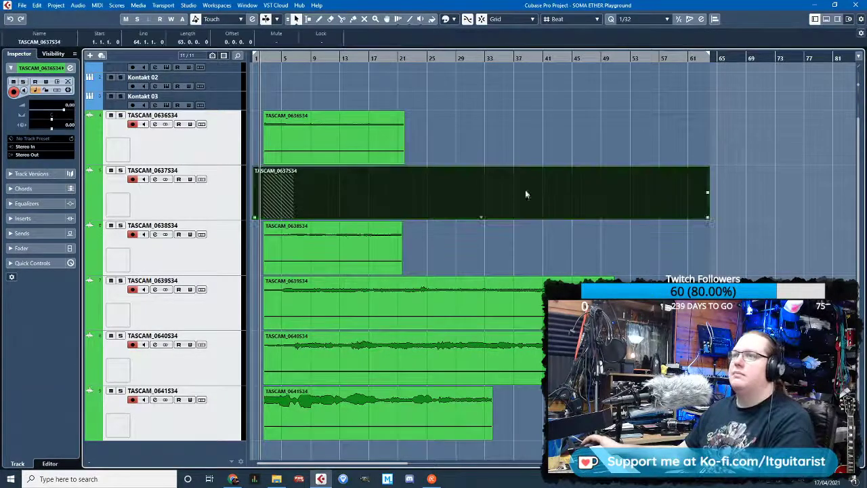
key("Delete")
Insert Steinberg's StereoEnhancer effect in the first insert slot of the TASCAM_0636S34 track
left_click(183, 155)
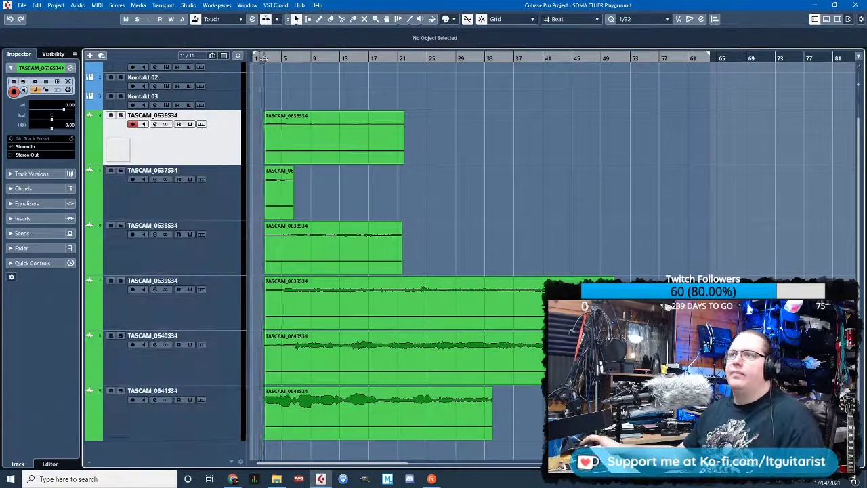
left_click_drag(264, 59, 263, 65)
left_click(11, 218)
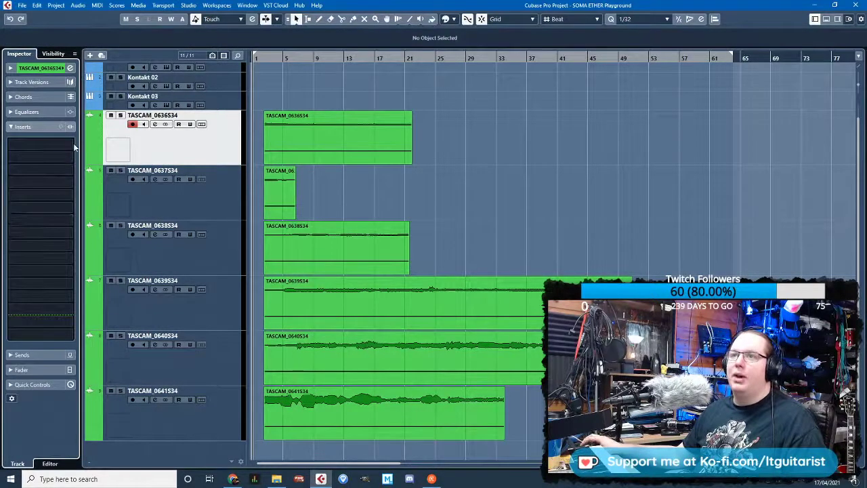
left_click(41, 146)
left_click(38, 191)
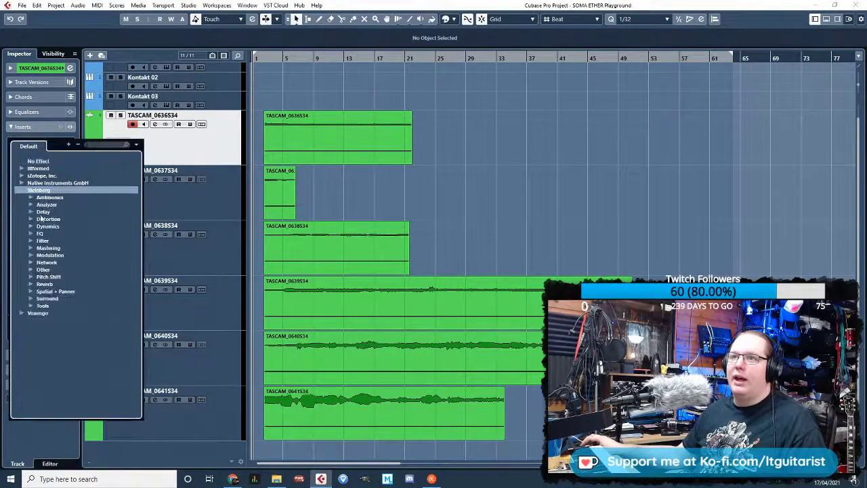
left_click(41, 291)
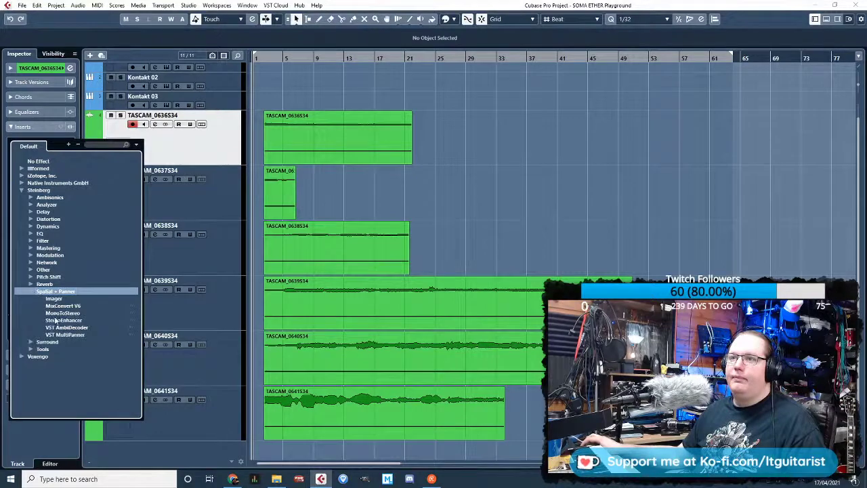
left_click(60, 320)
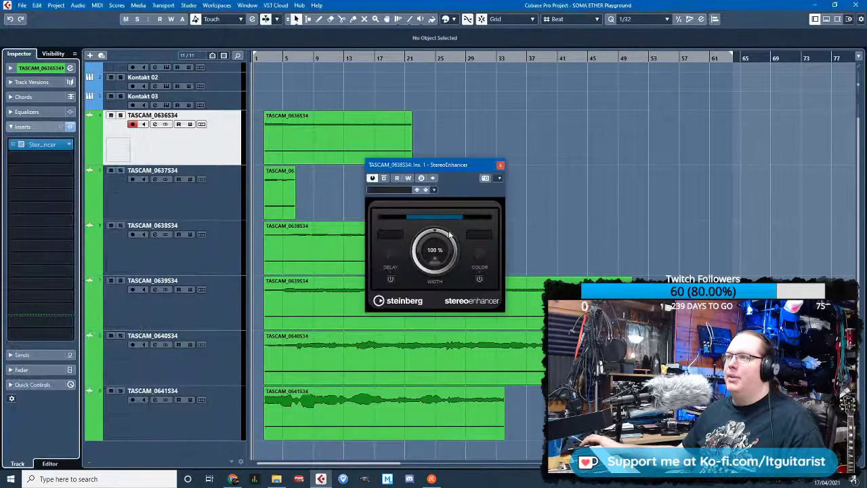
Set the StereoEnhancer width to 0 % and audition the TASCAM_0636S34 track in solo
key("s")
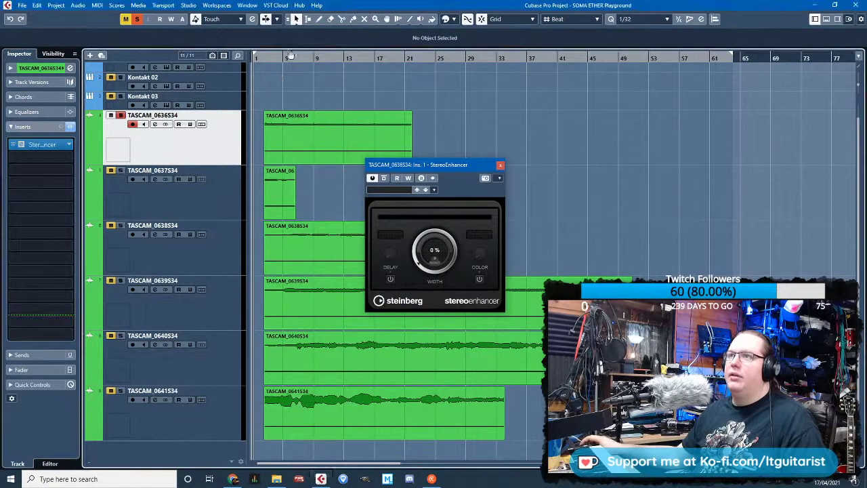
key("space")
left_click(499, 166)
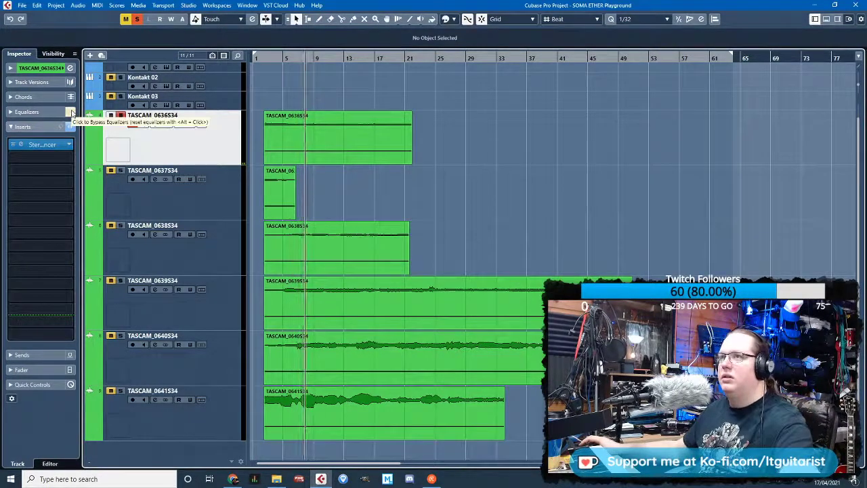
key("s")
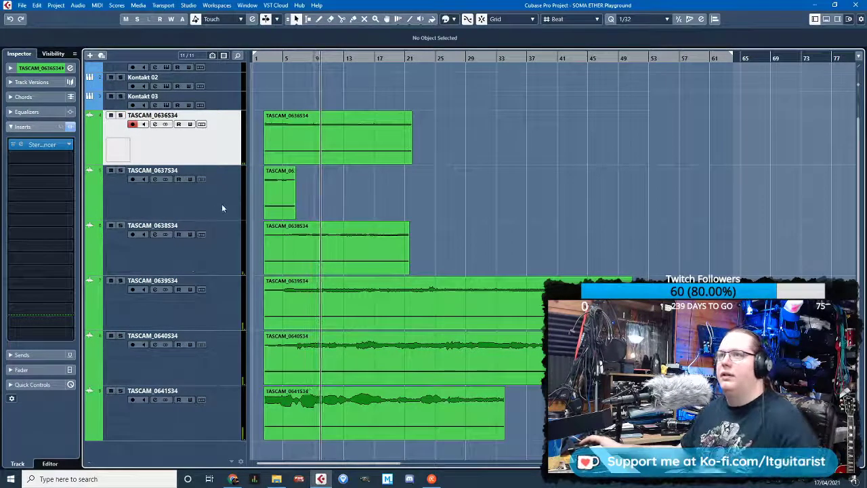
Line up the audio events of the other five TASCAM tracks in sequence on the TASCAM_0636S34 track and extend the right locator to about bar 193
left_click_drag(292, 194, 450, 144)
left_click_drag(354, 251, 564, 153)
left_click_drag(360, 311, 713, 152)
key("g")
key("g")
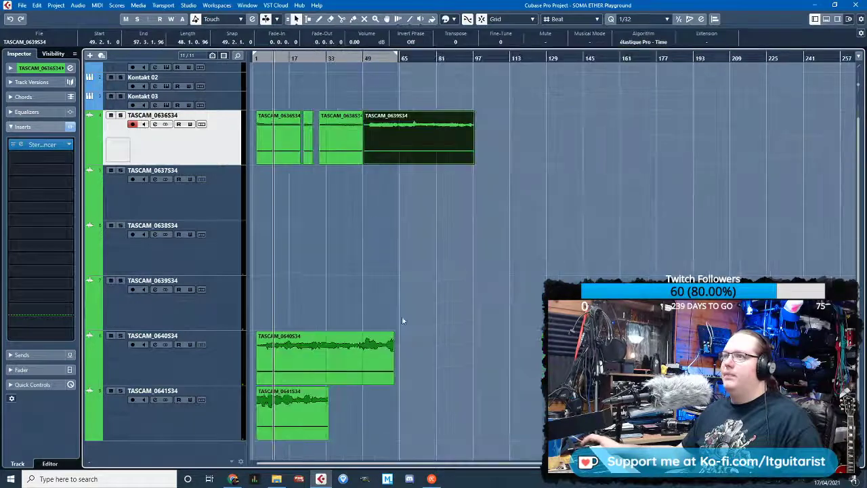
left_click_drag(325, 345, 545, 152)
left_click_drag(298, 386, 665, 114)
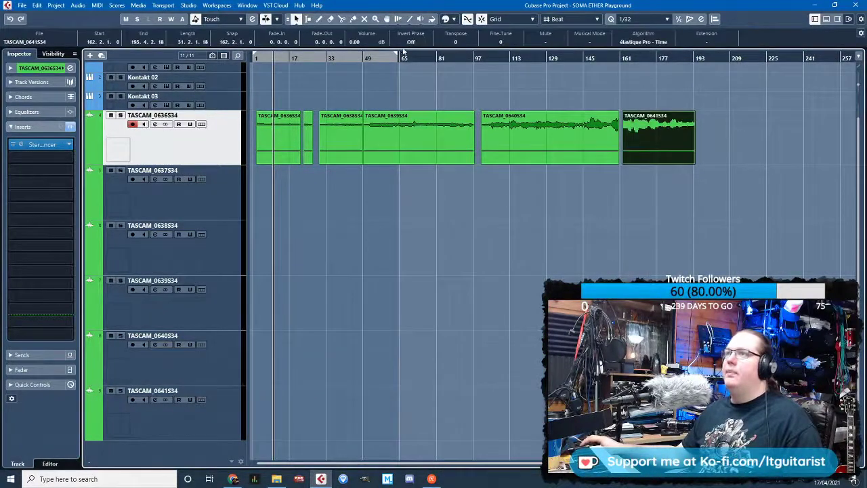
left_click_drag(400, 59, 698, 128)
Delete the five emptied tracks from TASCAM_0637S34 to TASCAM_0641S34
left_click(178, 197)
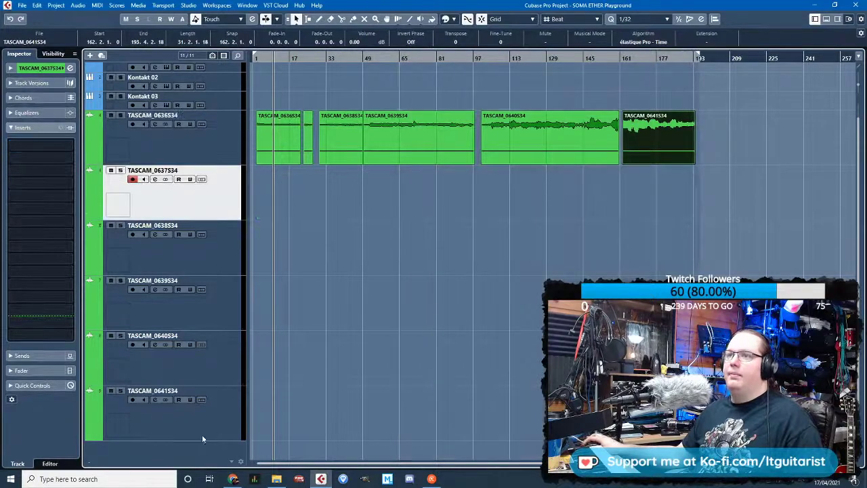
left_click(210, 435, "shift")
key("shift+Delete")
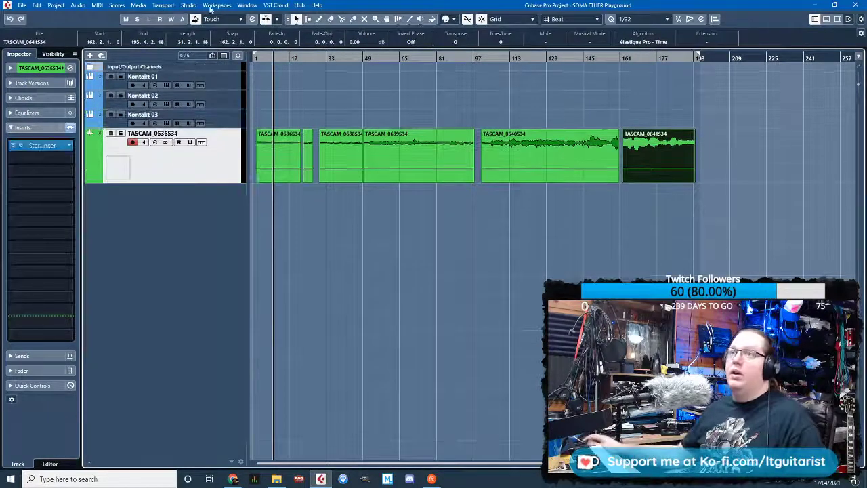
Solo the TASCAM_0636S34 track and set its equalizer band 1 as a low cut at -24.0 dB, 20.0 Hz and Q 3.4
left_click(120, 133)
left_click(10, 112)
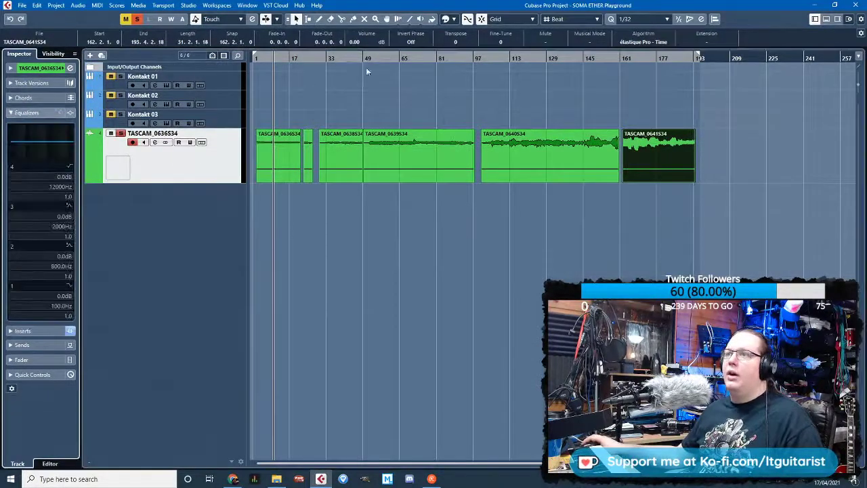
left_click_drag(20, 141, 10, 163)
left_click_drag(38, 315, 28, 262)
Start an audio mixdown export and name the file SOMA Bounce
left_click(22, 5)
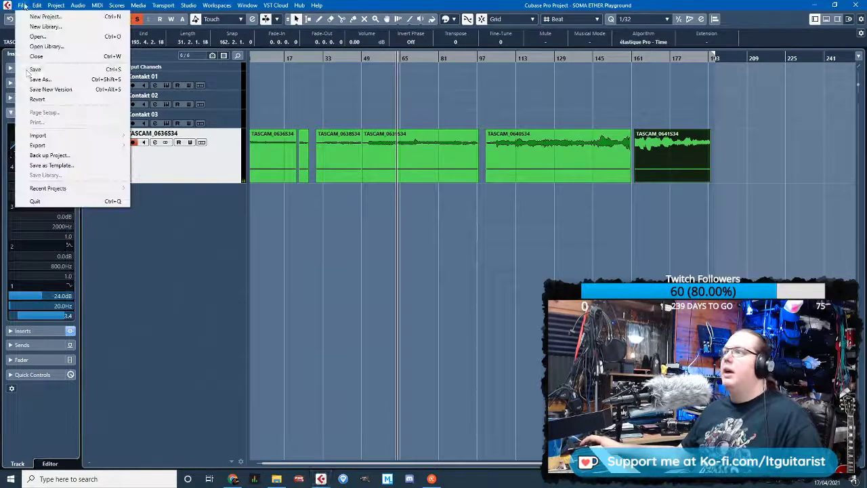
mouse_move(41, 145)
left_click(154, 146)
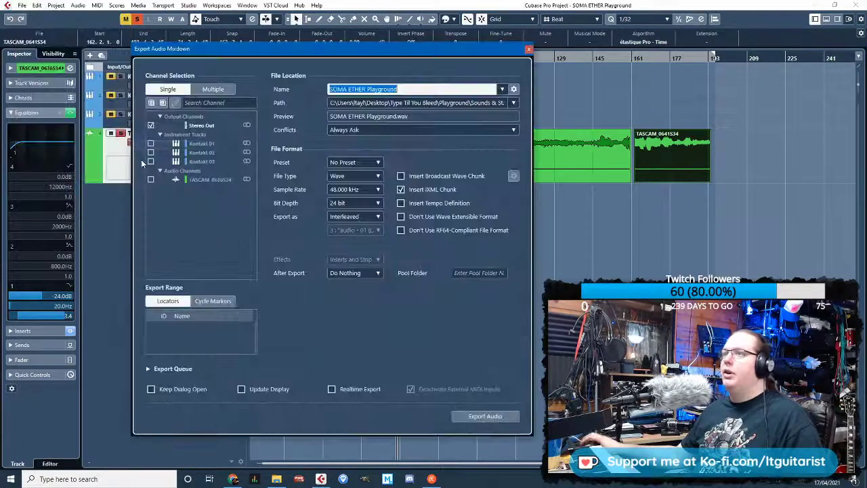
left_click_drag(407, 89, 317, 86)
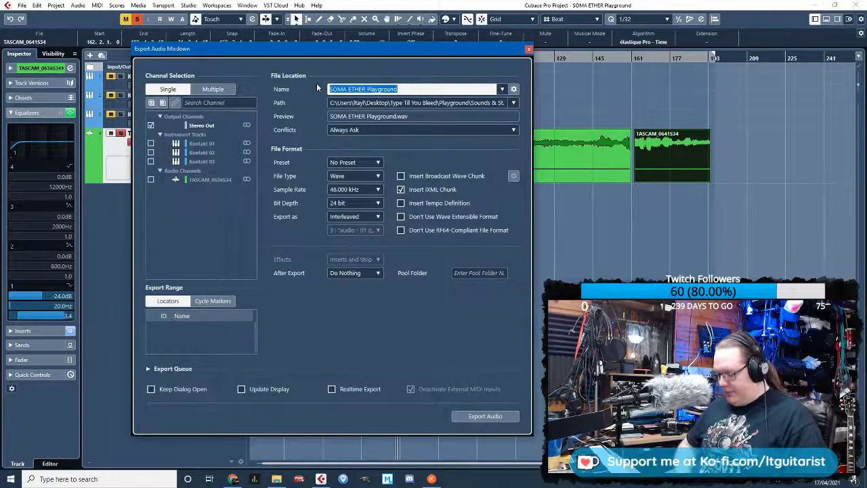
type("SOMA Bounce")
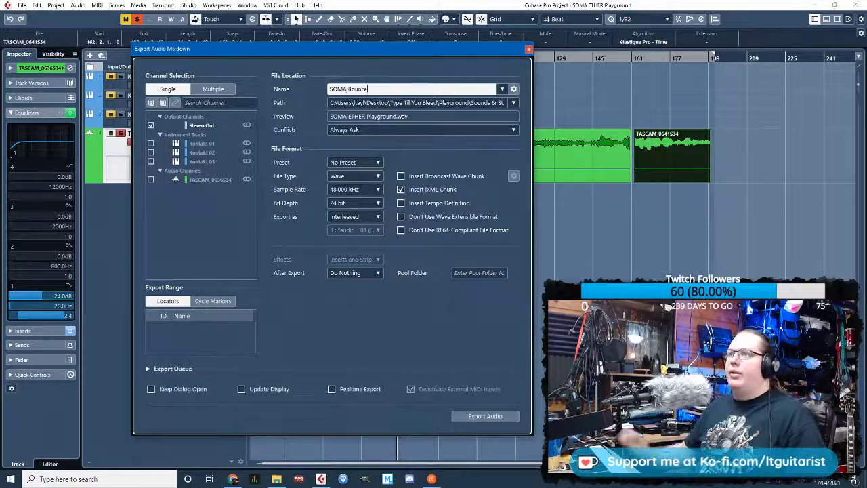
Create a Bounces folder inside Sounds & Stuff and set it as the mixdown's export location
left_click(514, 102)
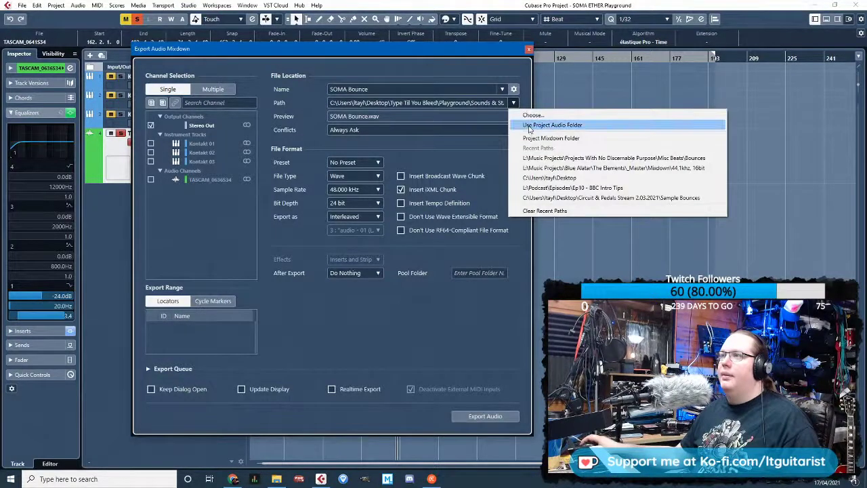
left_click(529, 126)
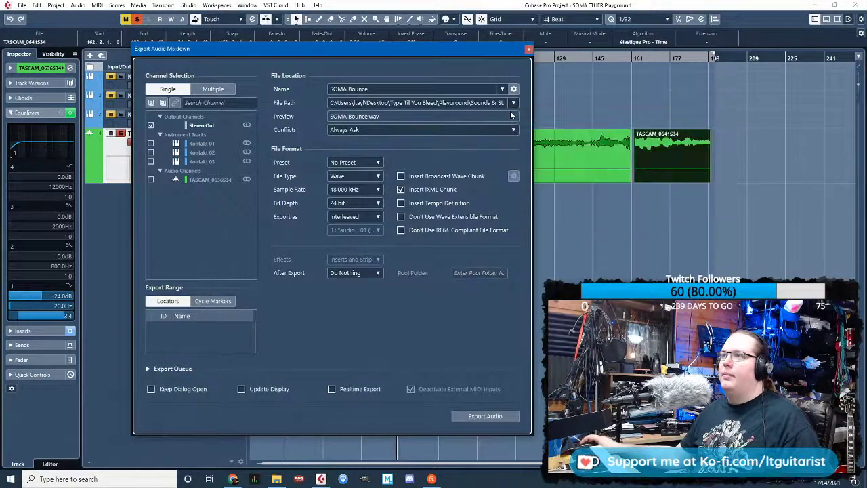
left_click(514, 103)
left_click(529, 112)
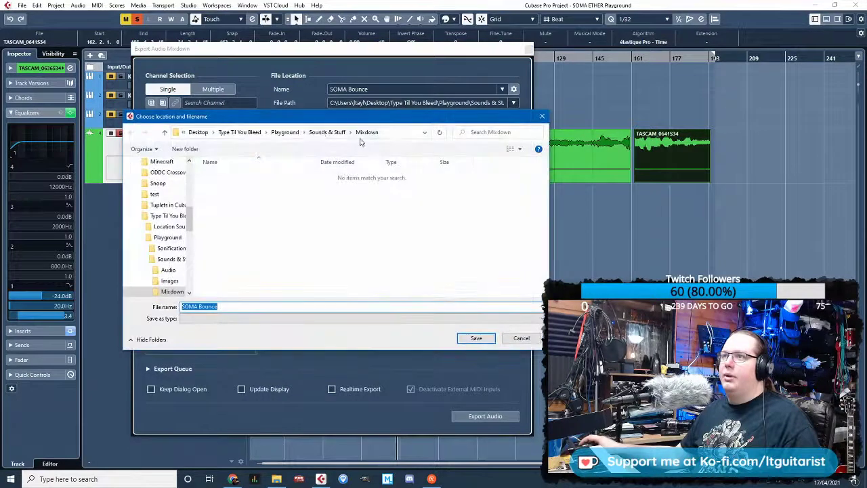
left_click(321, 133)
right_click(238, 258)
mouse_move(265, 351)
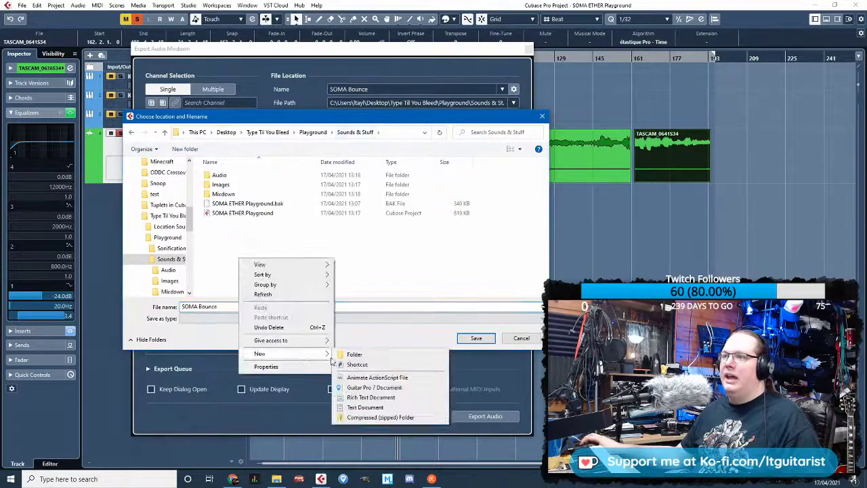
left_click(352, 354)
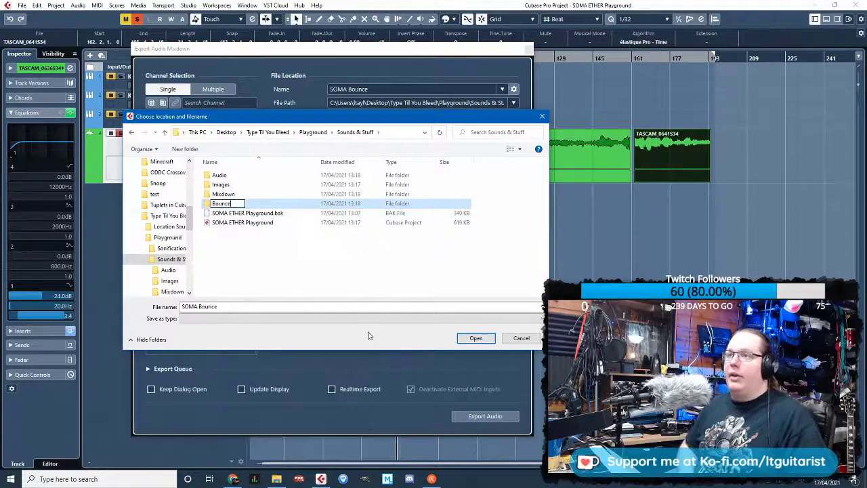
key("Return")
key("Return")
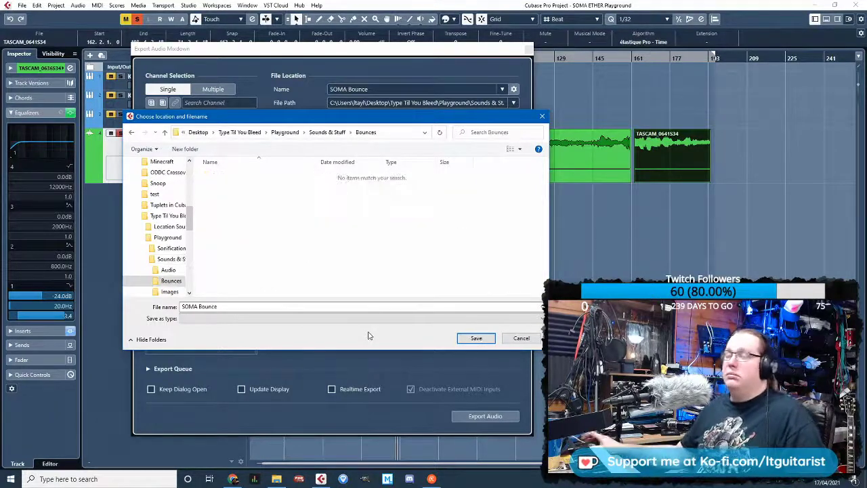
left_click(475, 338)
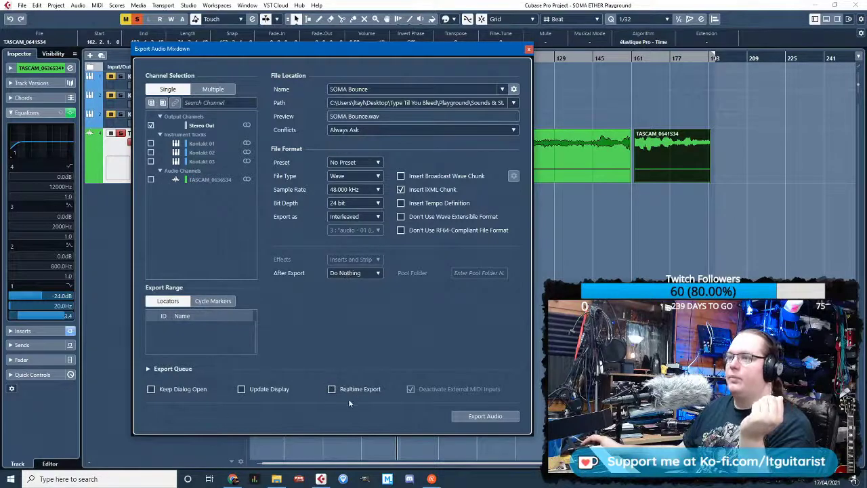
Export the Stereo Out mixdown as a Mono Downmix Wave file, with Create Audio Track as the after-export action
left_click(376, 271)
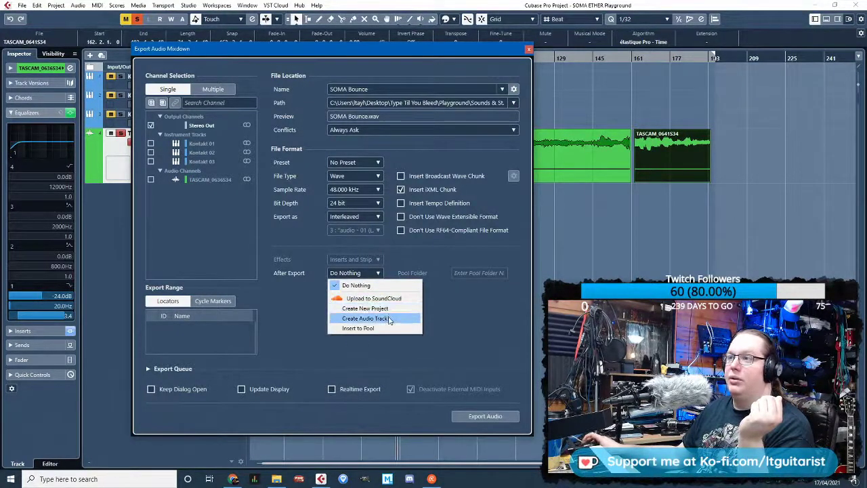
left_click(392, 318)
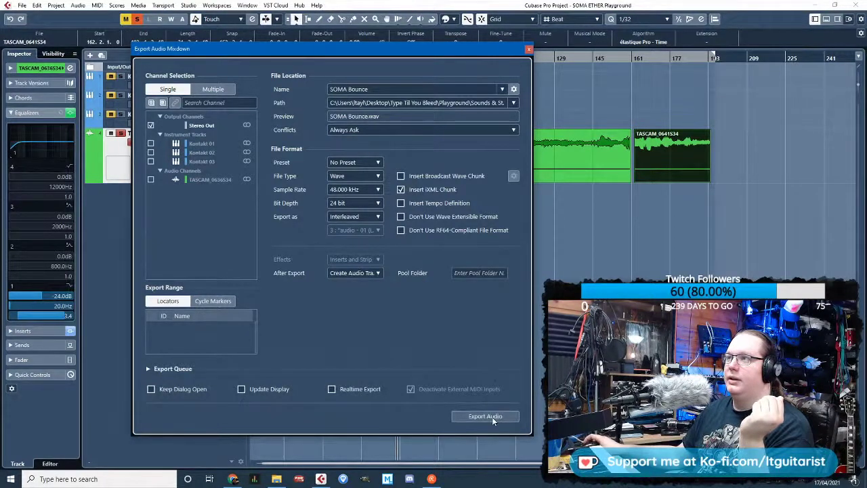
left_click(376, 177)
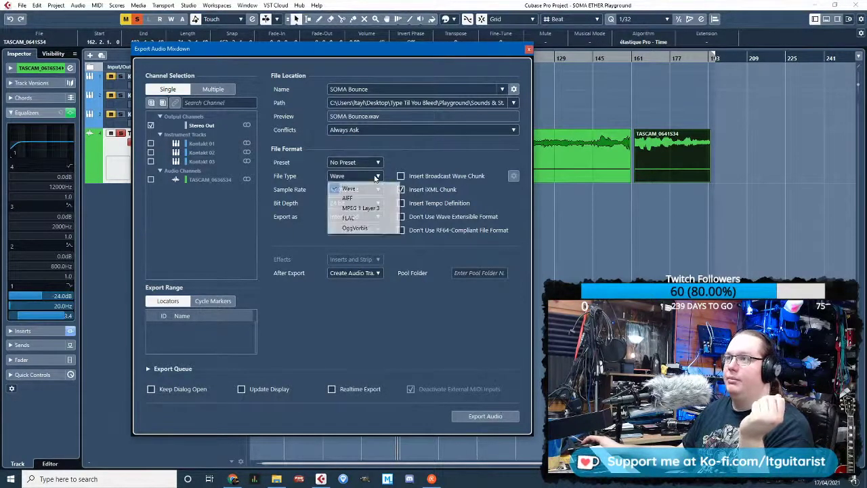
left_click(376, 176)
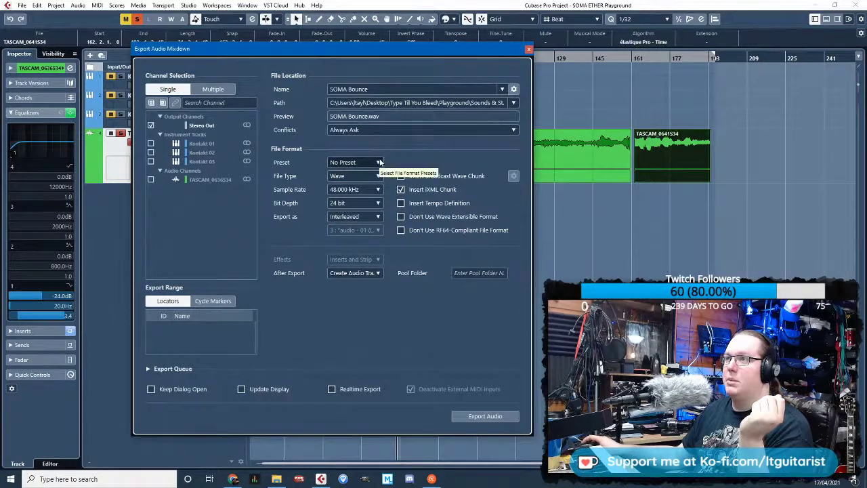
left_click(377, 217)
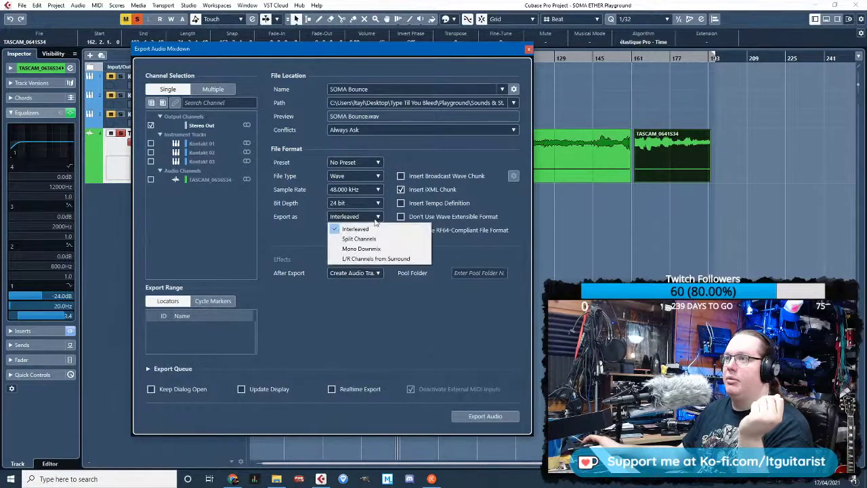
left_click(377, 249)
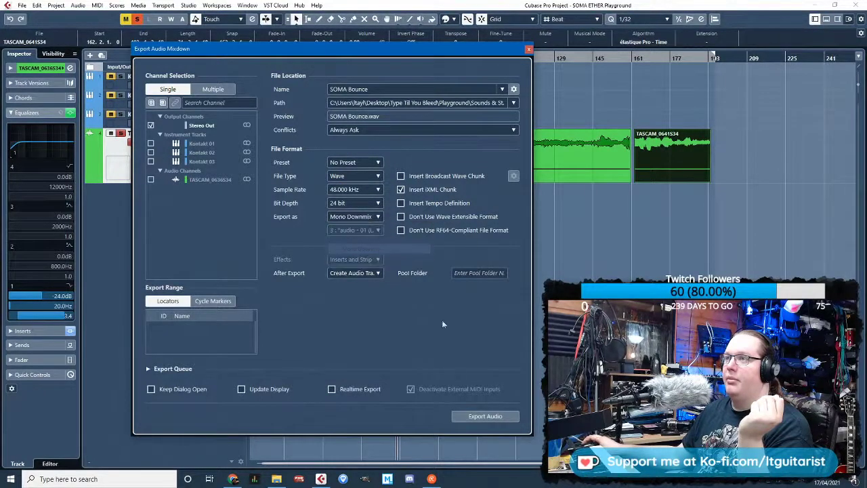
left_click(479, 417)
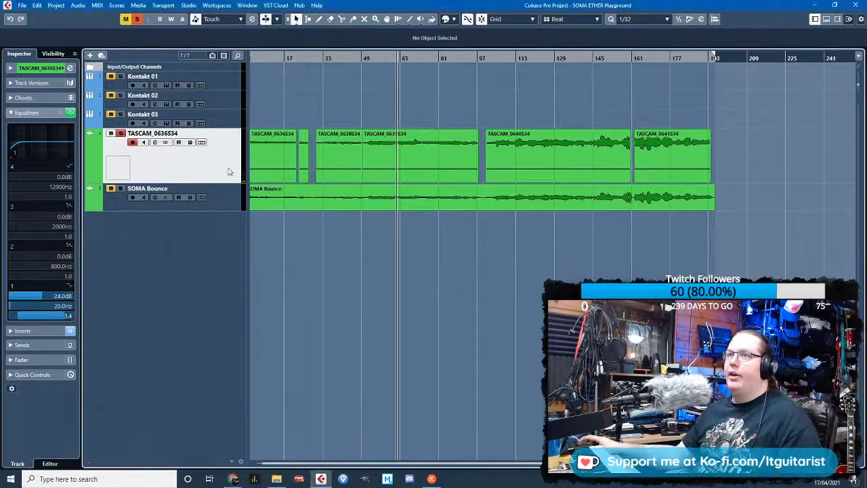
Delete the TASCAM_0636S34 track and enlarge the height of the SOMA Bounce track
key("Delete")
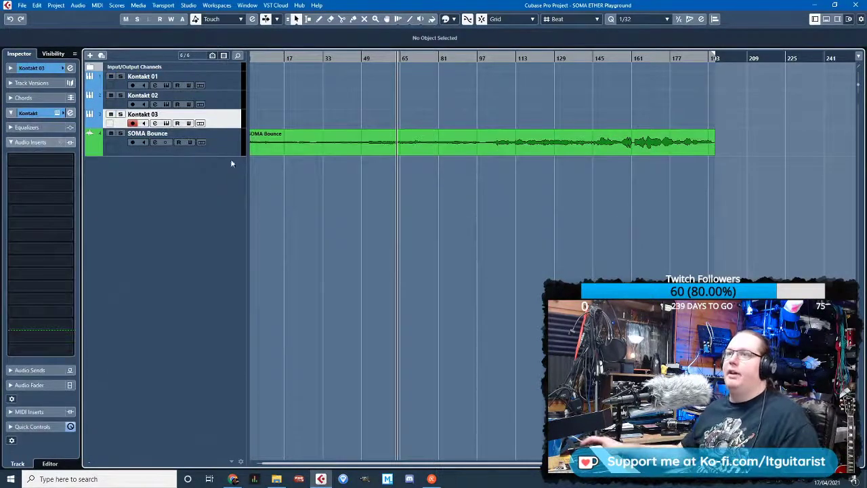
left_click_drag(231, 159, 231, 318)
key("g")
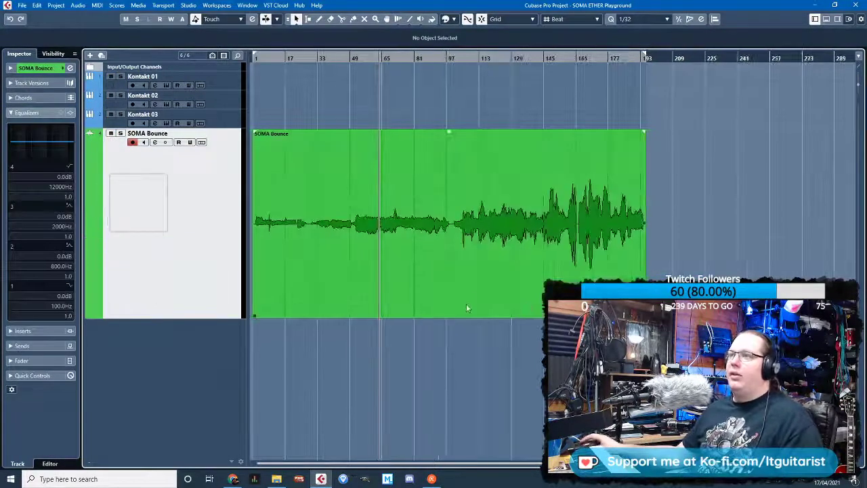
Raise the SOMA Bounce event's volume to 4.60 dB and play it from the beginning
left_click(422, 156)
left_click_drag(448, 134, 413, 48)
left_click_drag(260, 57, 296, 110)
key("space")
left_click(327, 367)
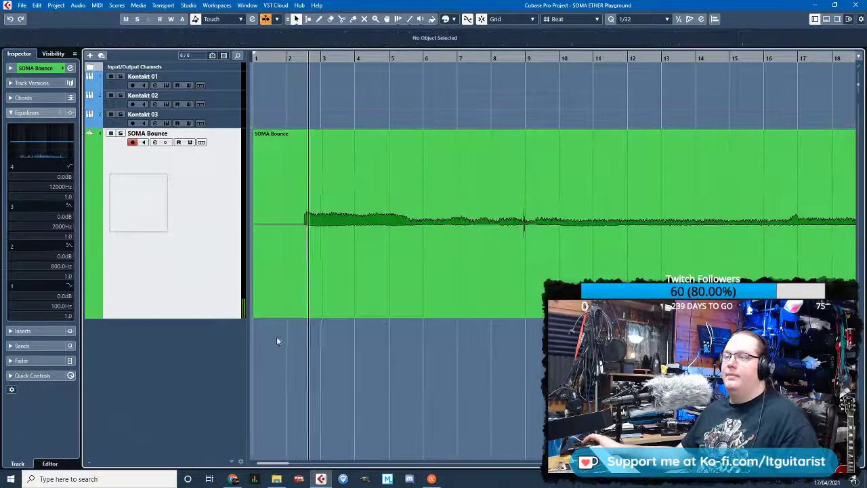
Trim the silent beginning of the SOMA Bounce event so that it starts at 2.2.1.0
key("h")
key("h")
left_click_drag(256, 315, 333, 316)
key("g")
key("g")
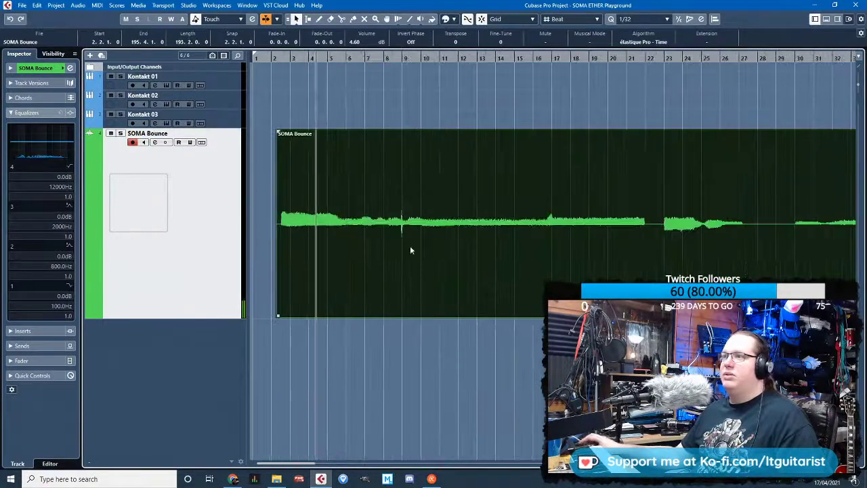
Play the SOMA Bounce event from around bars 10, 17 and 22 to judge its level
left_click(430, 61)
left_click(552, 65)
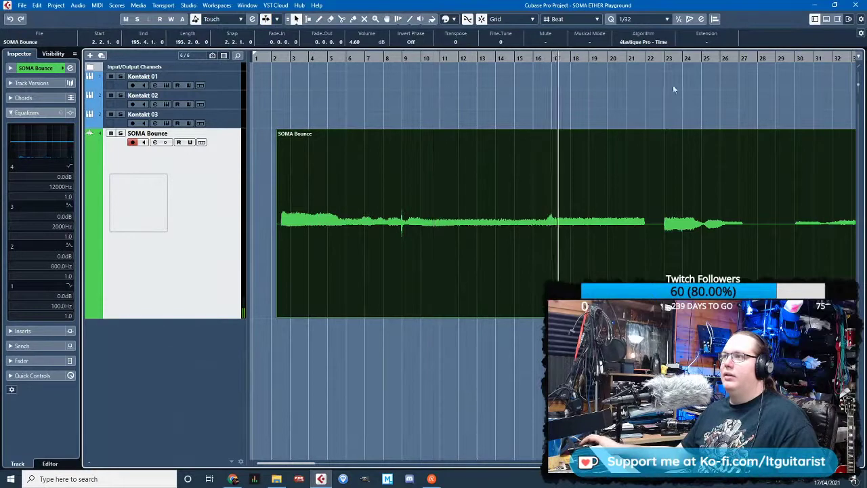
left_click(658, 59)
scroll(692, 198, "up", 3)
key("g")
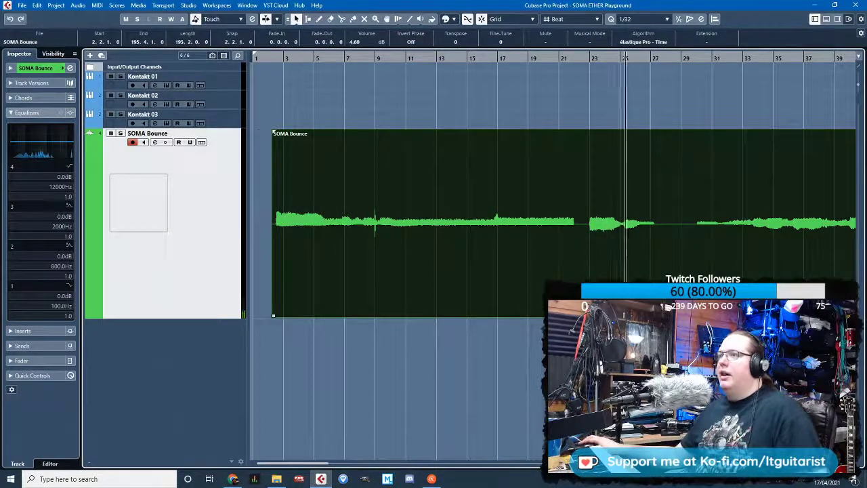
key("g")
key("g")
Split the SOMA Bounce event at 98.4.1.0 and raise the first part's volume to 7.57 dB
left_click(706, 253, "alt")
left_click(555, 262)
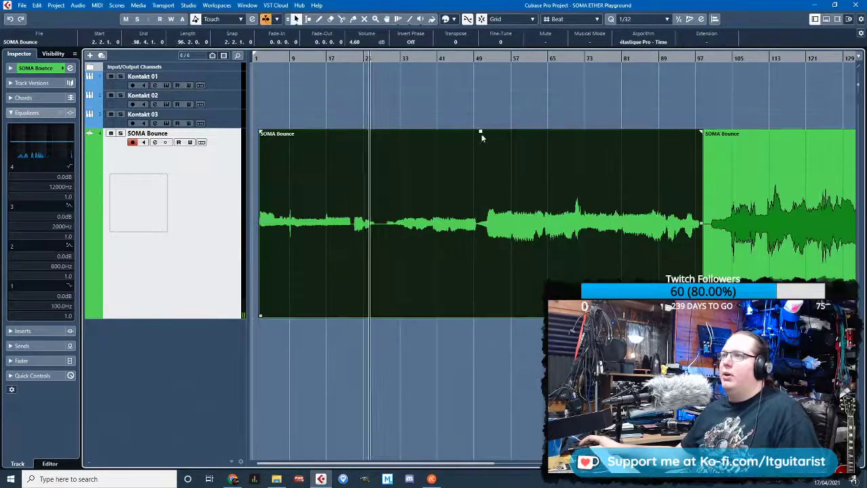
left_click_drag(480, 131, 483, 107)
Split the first event at 28.4.1.0 and raise the volume of its parts to 13.71 dB and 11.51 dB respectively
key("3")
left_click(381, 259)
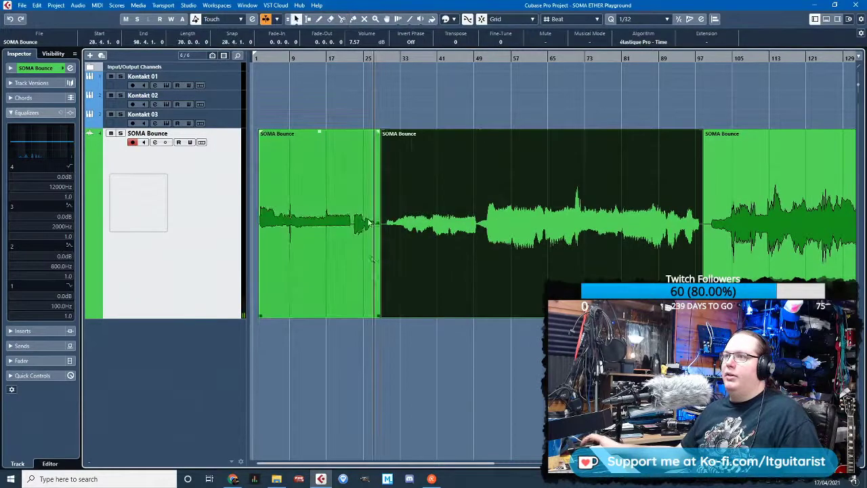
key("1")
left_click(292, 243, "shift")
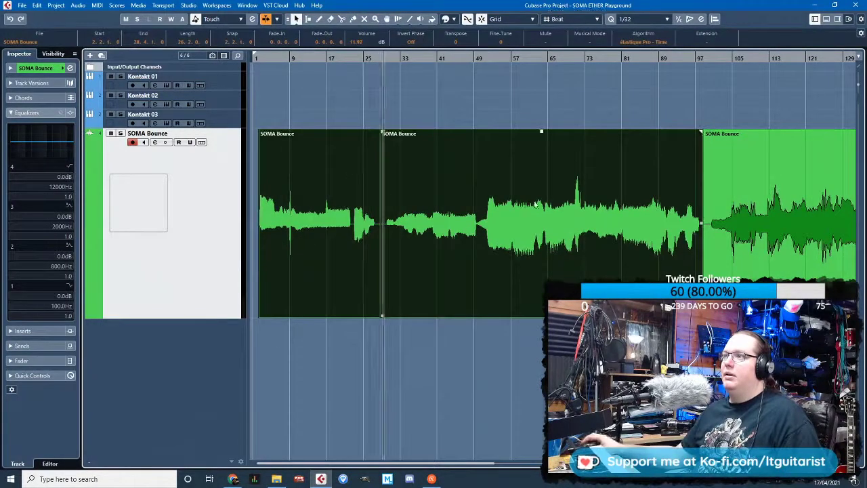
left_click_drag(538, 131, 538, 107)
left_click(376, 380)
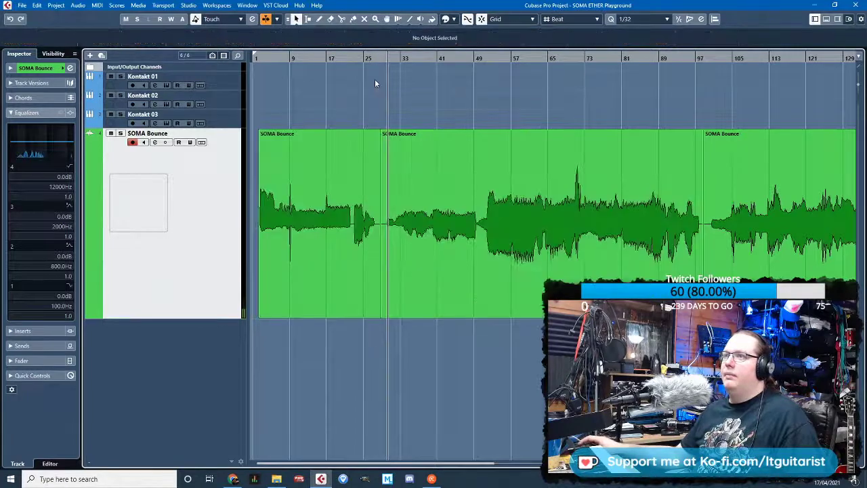
Play from around bar 22 and compare the waveform levels of the three SOMA Bounce events
left_click(352, 59)
scroll(375, 278, "up", 3)
key("g")
key("g")
key("g")
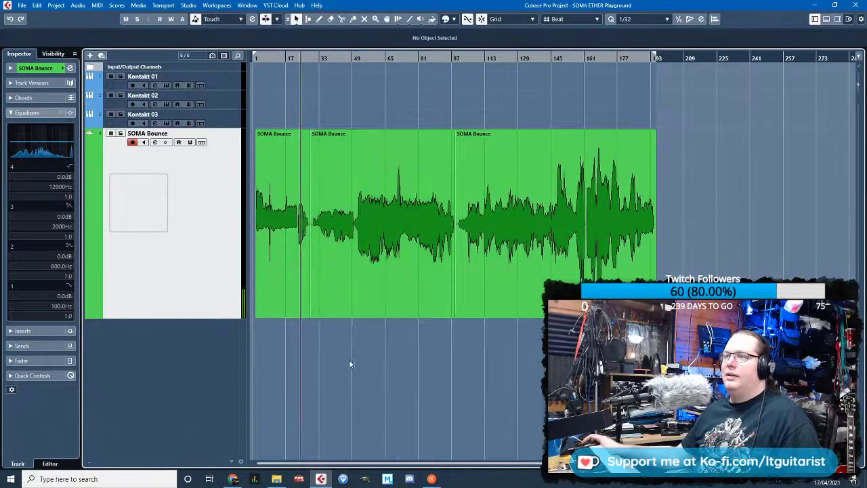
key("h")
key("h")
scroll(362, 348, "left", 2)
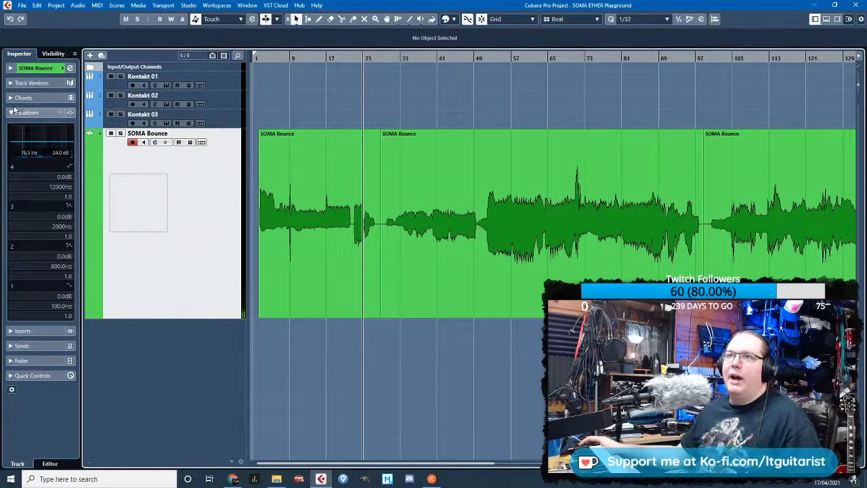
Add the Steinberg Limiter from the Dynamics effects as the first insert on the SOMA Bounce track
left_click(10, 330)
left_click(17, 203)
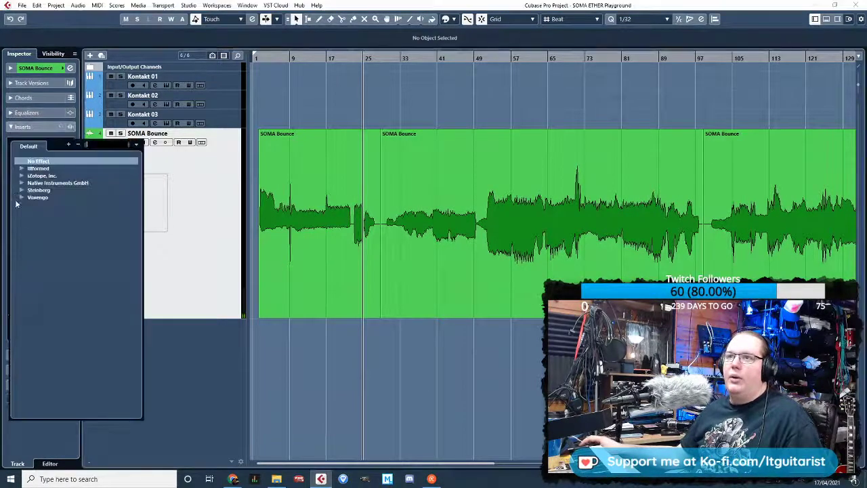
left_click(21, 190)
left_click(32, 233)
left_click(31, 226)
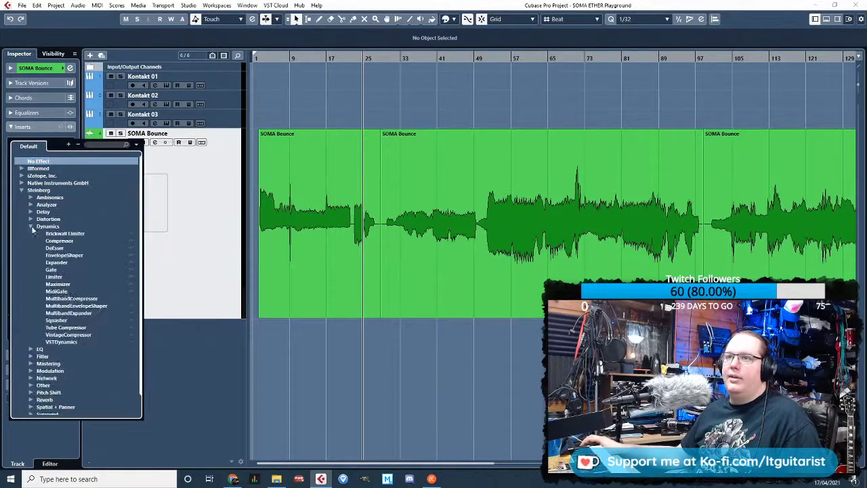
left_click(54, 276)
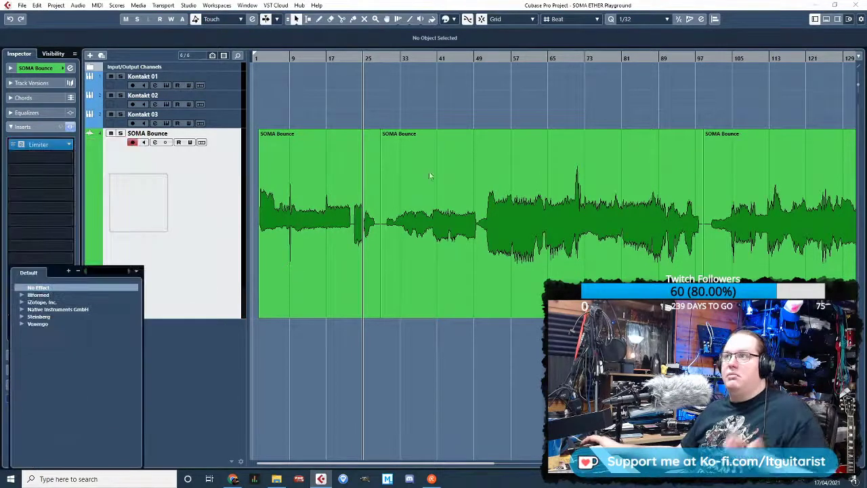
Set the Limiter's input to 23.5 dB and output to -1.0 dB during playback from around bar 13, closing its window when done
left_click(325, 61)
left_click(311, 58)
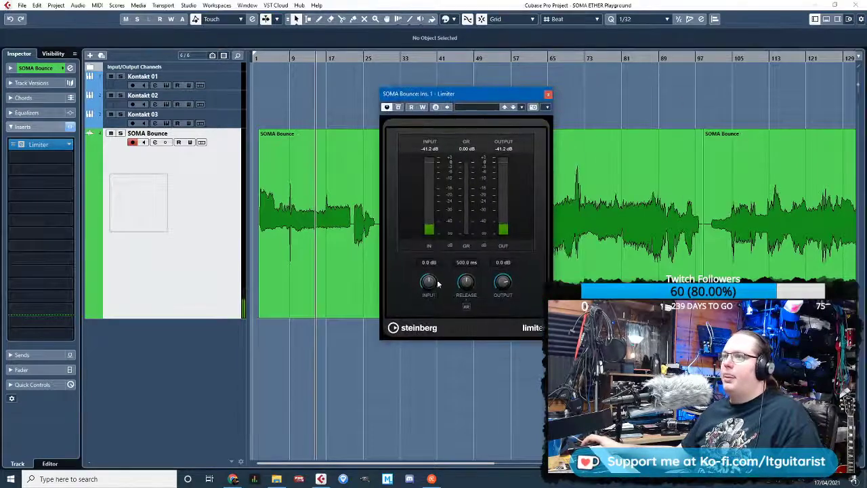
left_click_drag(437, 284, 432, 237)
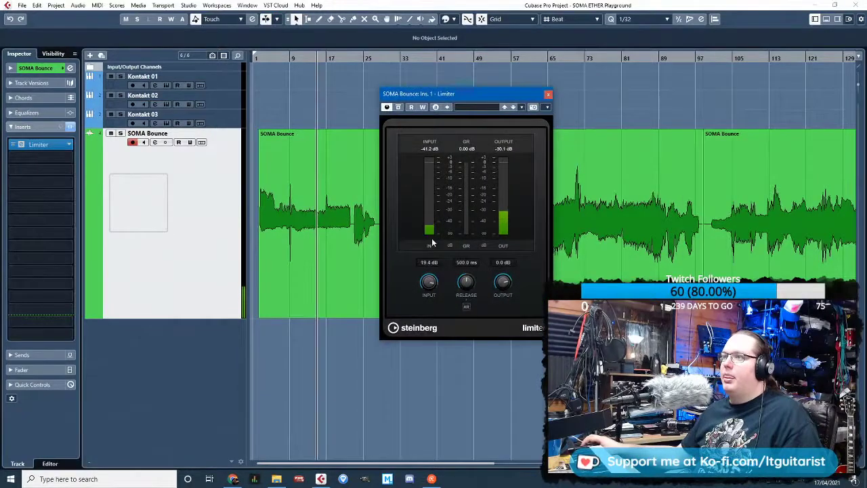
left_click(502, 262)
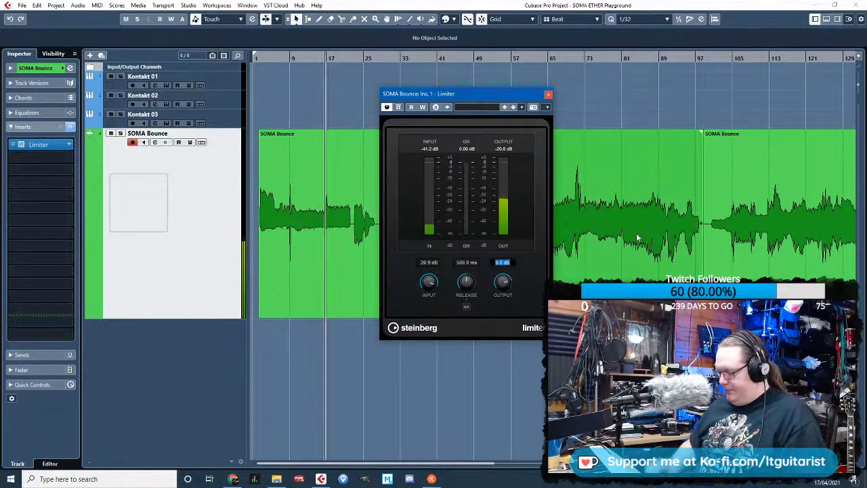
type("-1")
key("Return")
left_click_drag(435, 279, 437, 271)
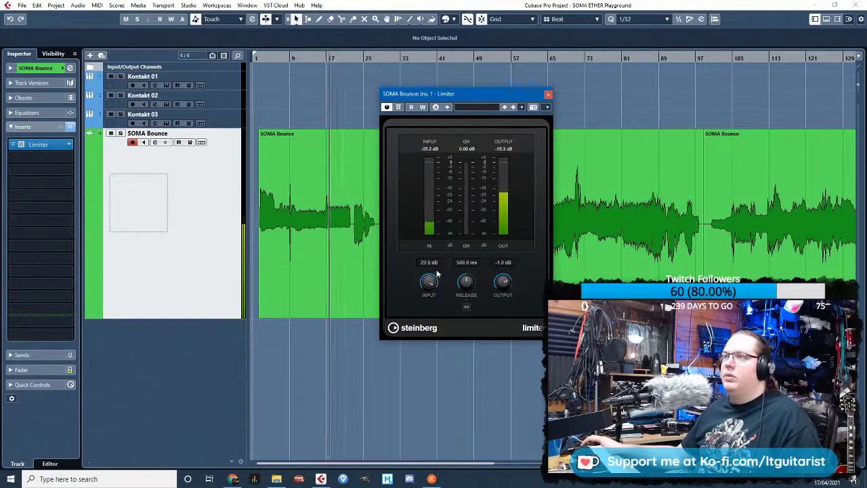
left_click(548, 93)
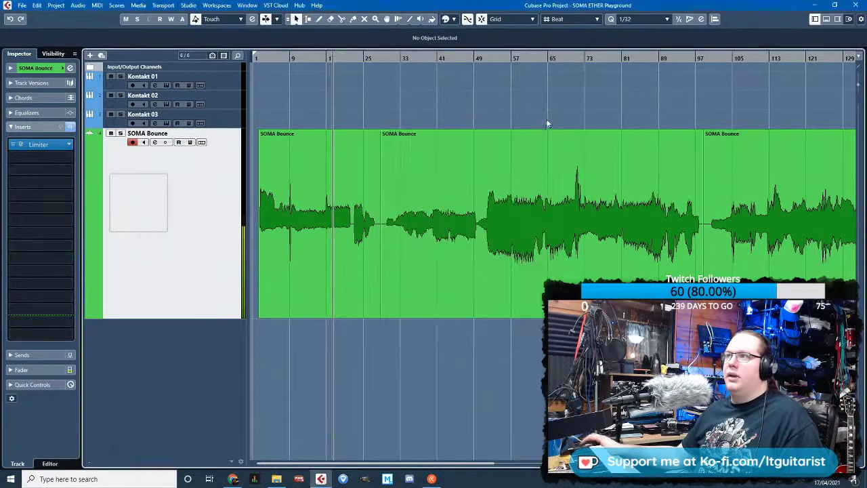
Listen to the limited second SOMA Bounce event from around bar 68, examining the peak near bar 71 and the passage after it
left_click(563, 59)
scroll(563, 226, "up", 4)
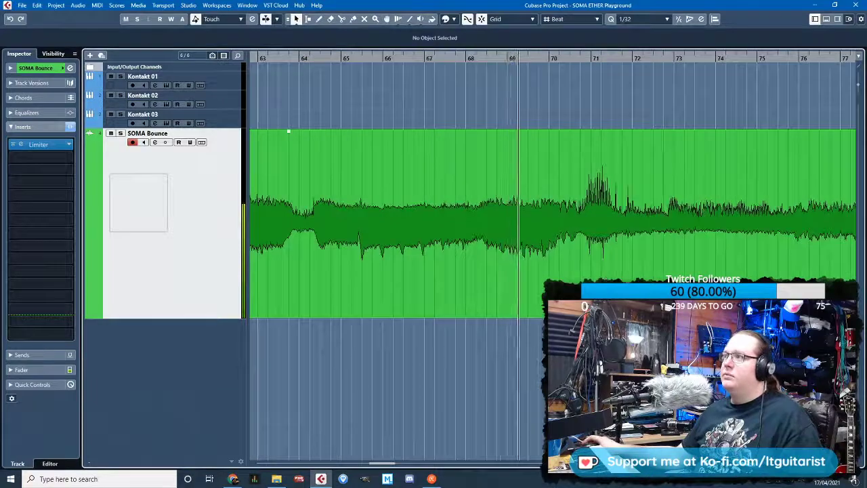
left_click_drag(569, 81, 568, 101)
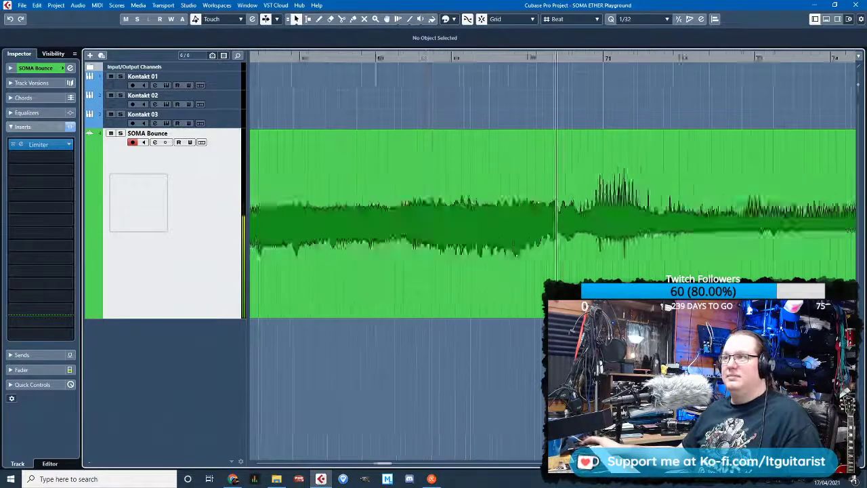
key("g")
key("g")
key("g")
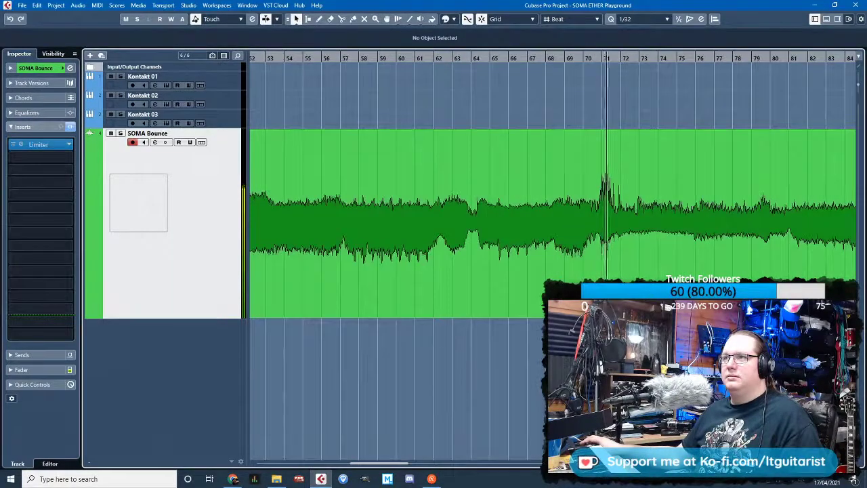
key("f")
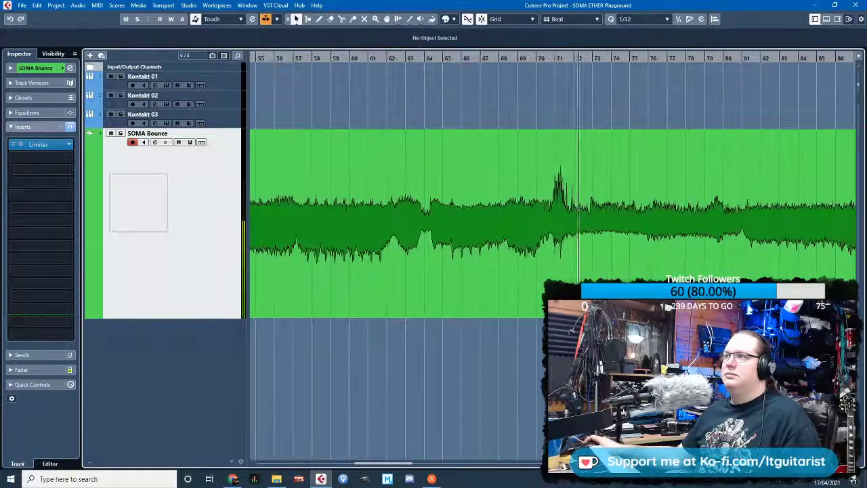
key("h")
key("g")
key("g")
key("g")
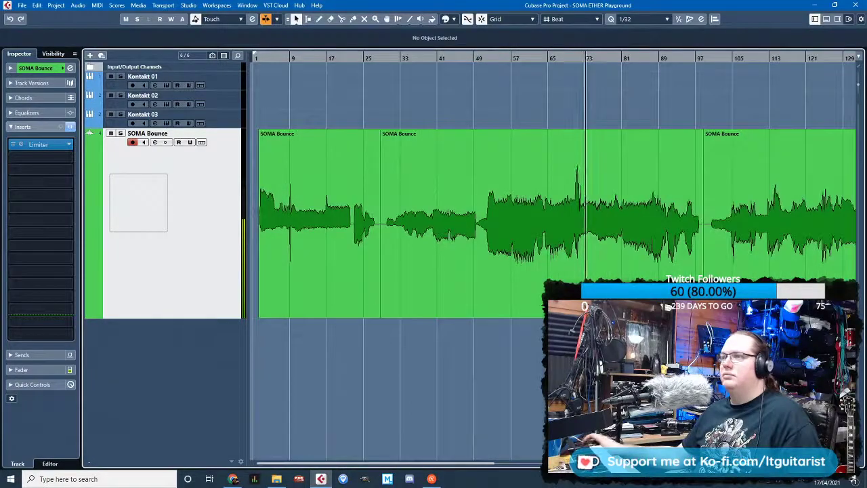
key("h")
key("h")
key("h")
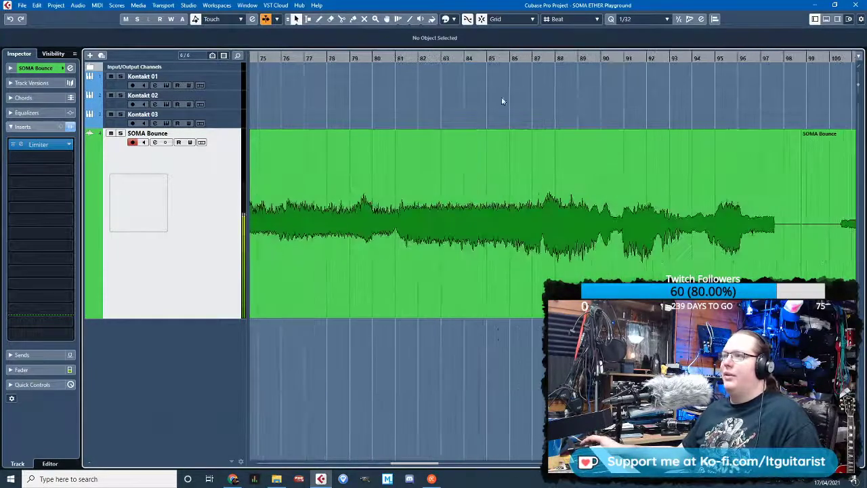
key("h")
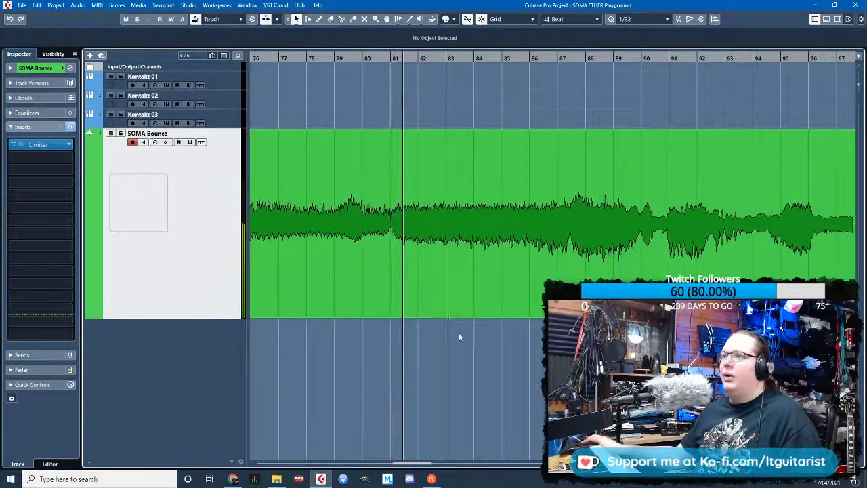
key("g")
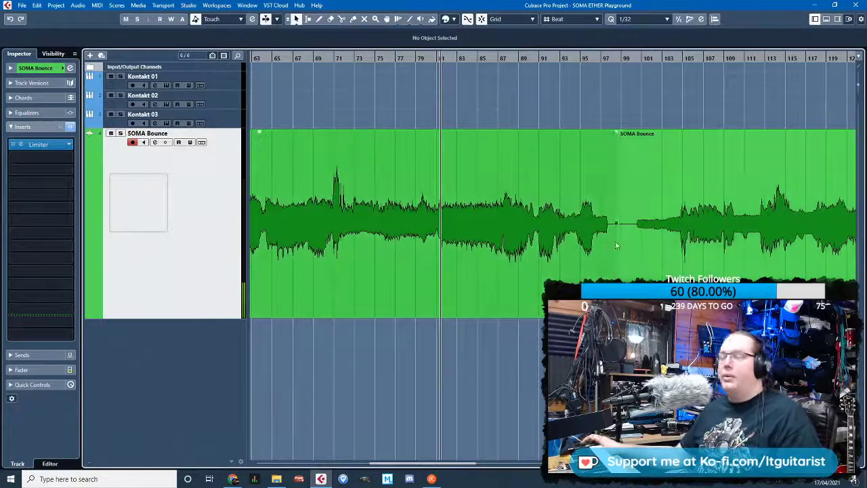
Trim the silence between the second and third events, ending the second at 97.3.3.17 and starting the third at 100.2.3.118
scroll(619, 245, "up", 6)
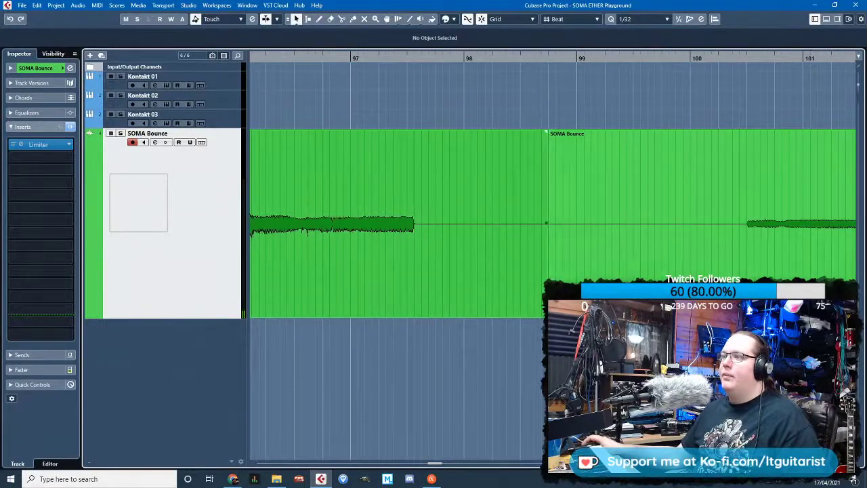
left_click_drag(540, 313, 435, 310)
key("ctrl+z")
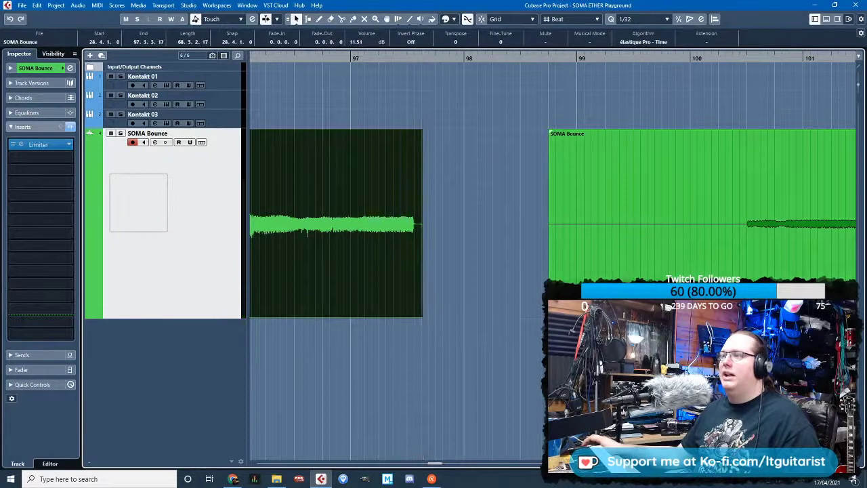
left_click_drag(549, 315, 739, 314)
Trim the silence between the first and second events, ending the first at 27.1.4.67 and starting the second at 29.4.1.2
key("g")
key("g")
key("g")
key("g")
key("g")
key("g")
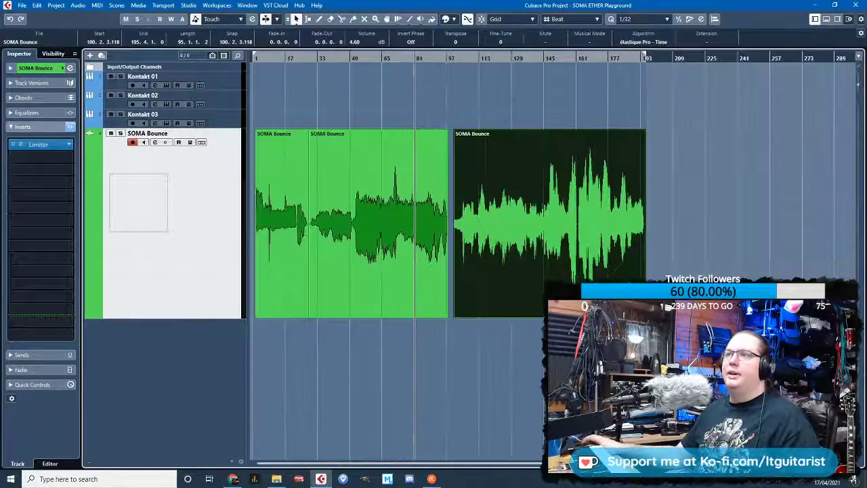
scroll(279, 325, "up", 8)
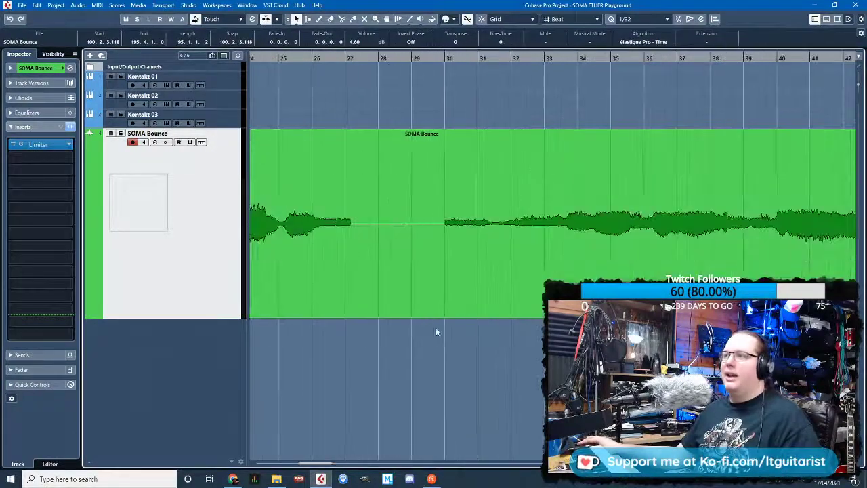
left_click(403, 316)
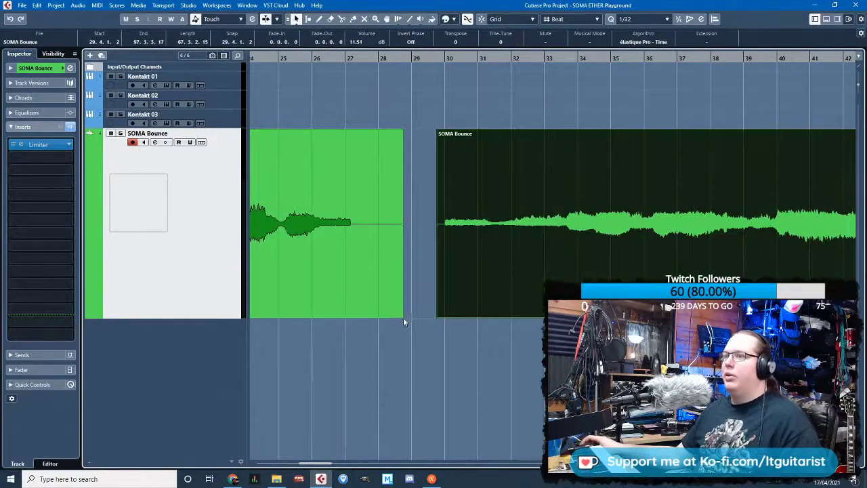
left_click_drag(403, 317, 352, 315)
scroll(359, 337, "down", 10)
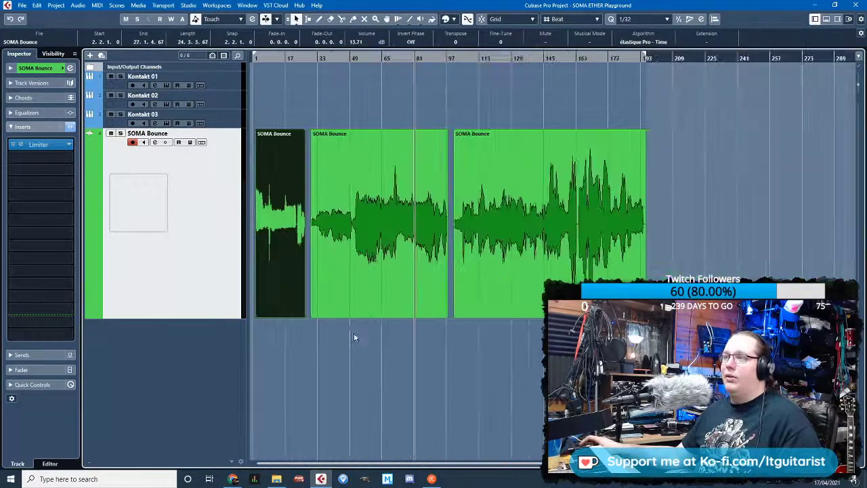
Split the SOMA Bounce event spanning bars 29 to 97 at 49.1.4.76, just before its fade-in, and select the later part
scroll(349, 329, "up", 6)
scroll(315, 313, "up", 8)
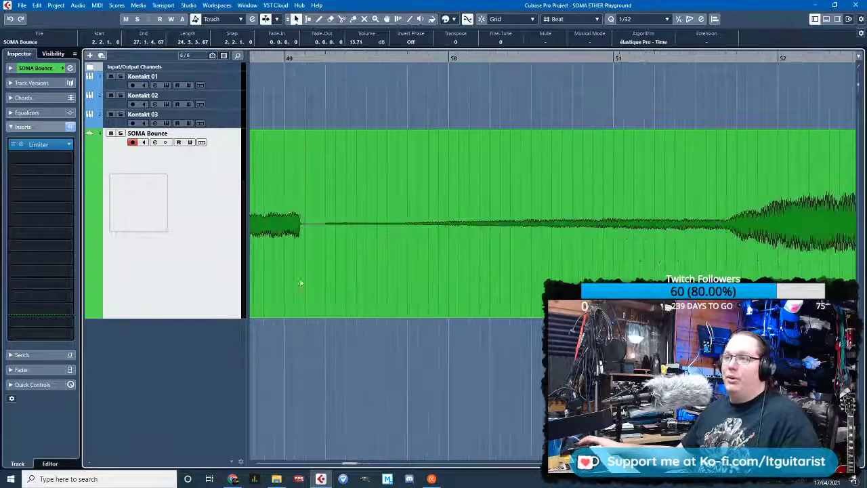
key("3")
left_click(307, 282)
key("1")
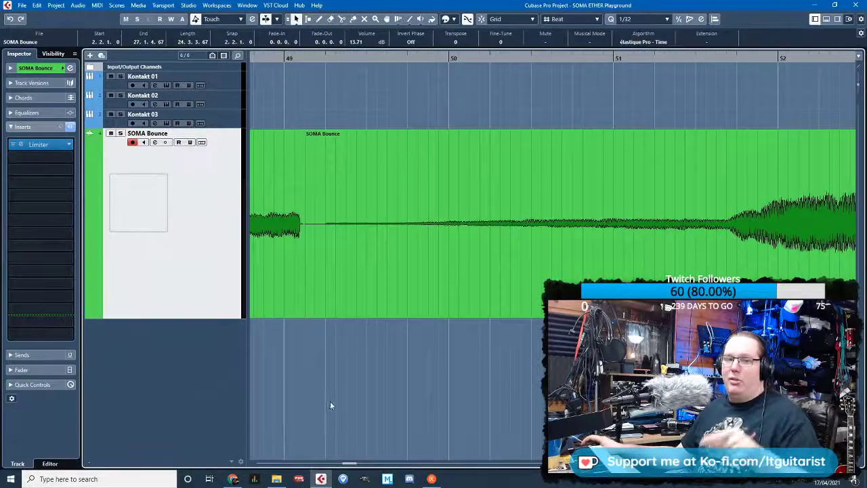
left_click(306, 317, "alt")
scroll(322, 321, "down", 5)
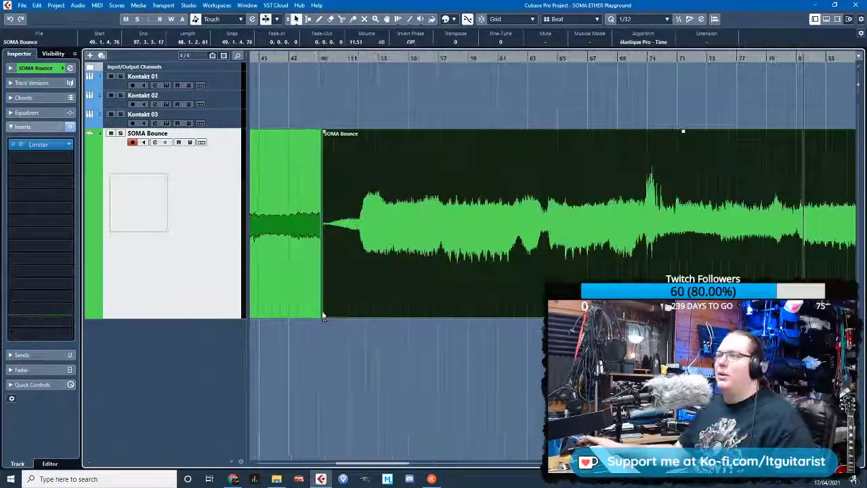
scroll(323, 317, "down", 2)
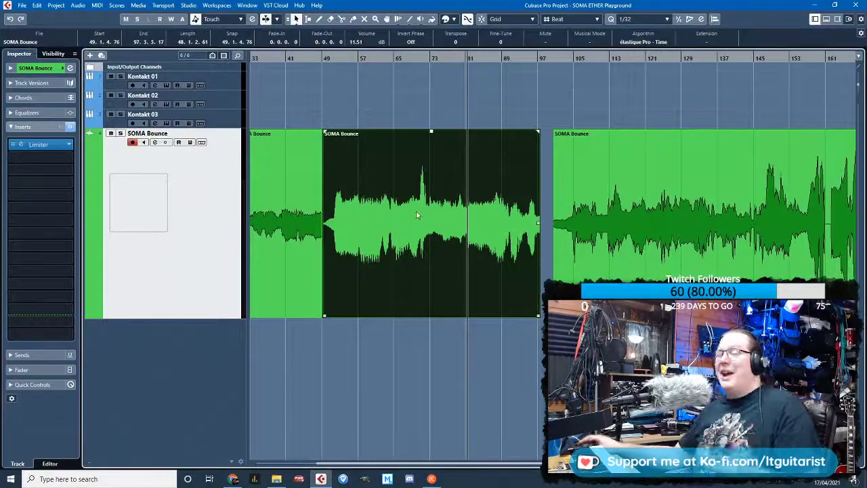
Listen to the SOMA Bounce track from around bar 95 to bar 115, examining the section transition and the waveform's level changes
left_click(573, 69)
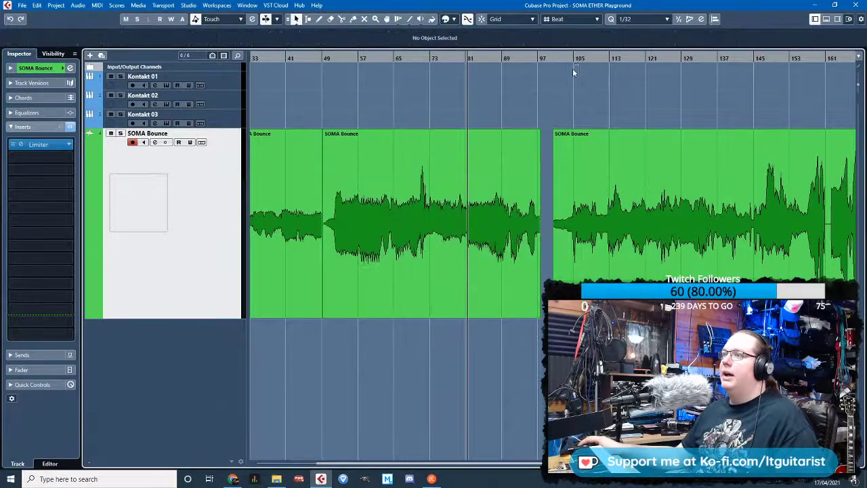
scroll(523, 80, "up", 3)
left_click_drag(525, 80, 497, 80)
key("space")
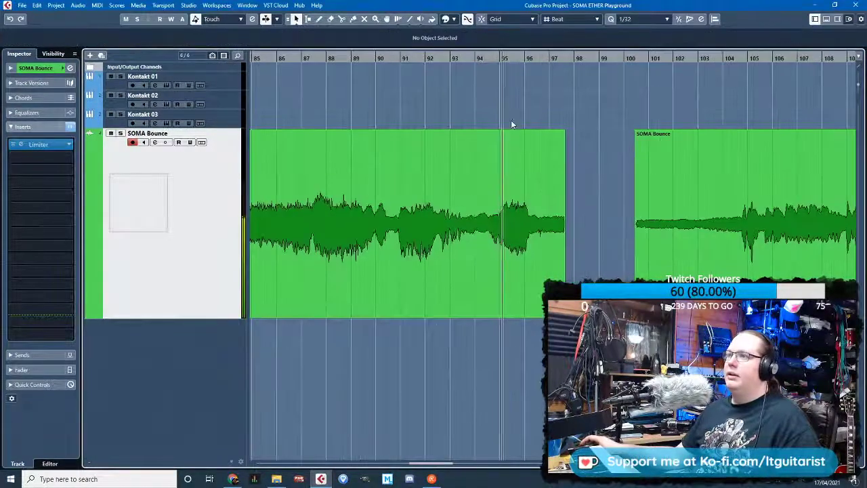
scroll(506, 137, "up", 2)
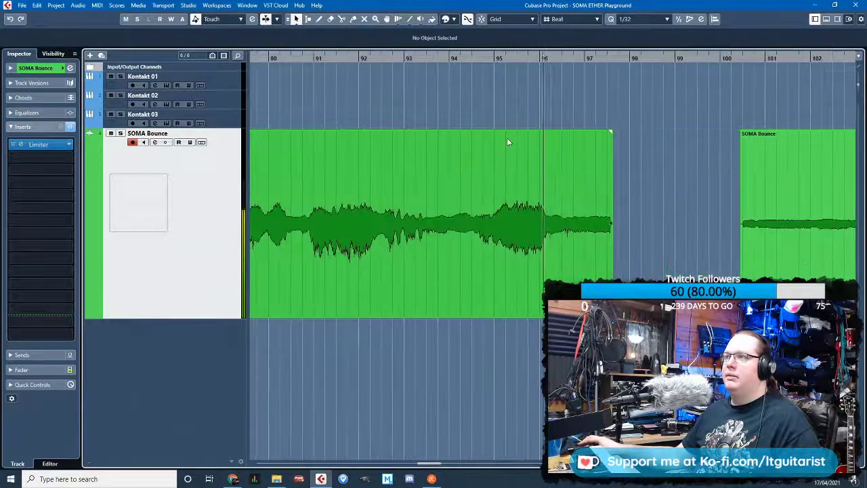
scroll(505, 170, "down", 2)
scroll(505, 170, "down", 2)
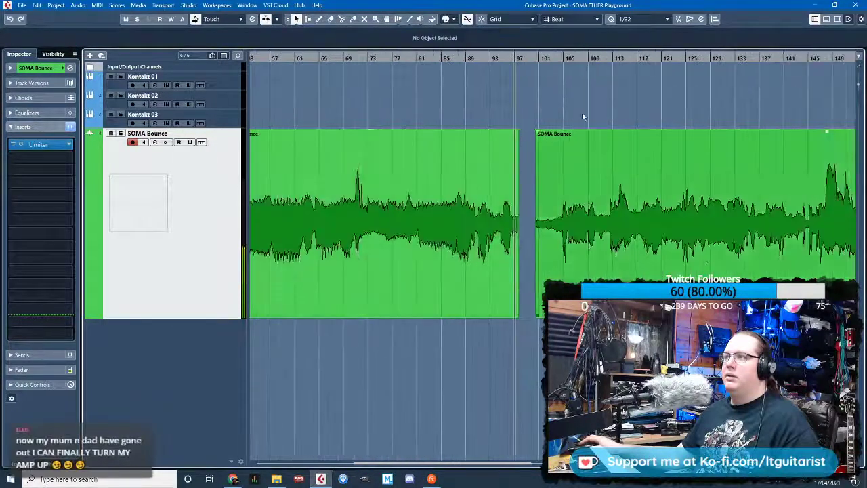
scroll(570, 155, "up", 2)
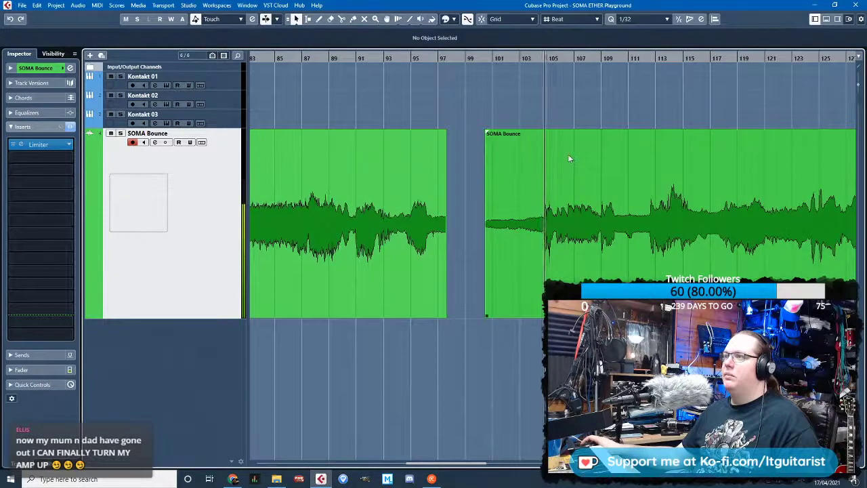
scroll(569, 157, "down", 3)
scroll(569, 159, "up", 5)
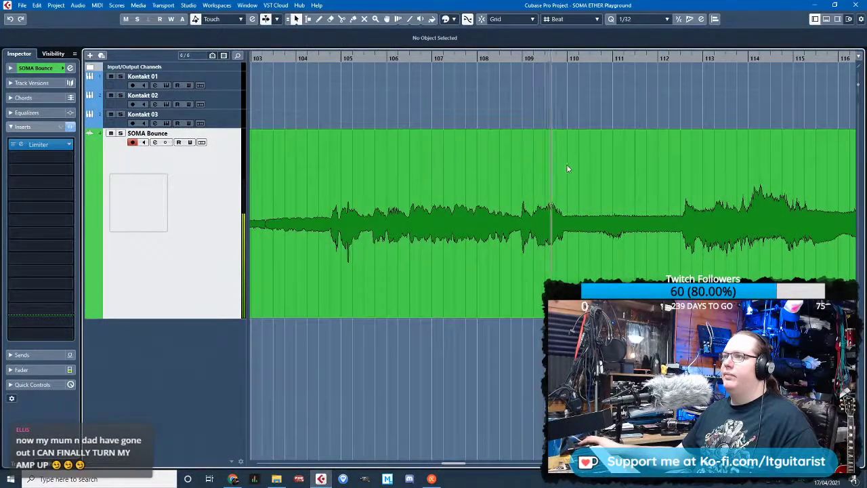
scroll(615, 138, "down", 4)
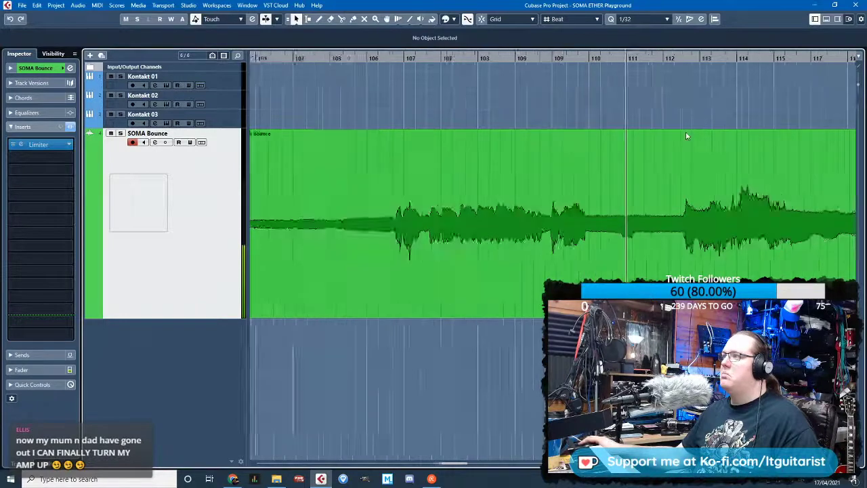
scroll(493, 120, "right", 3)
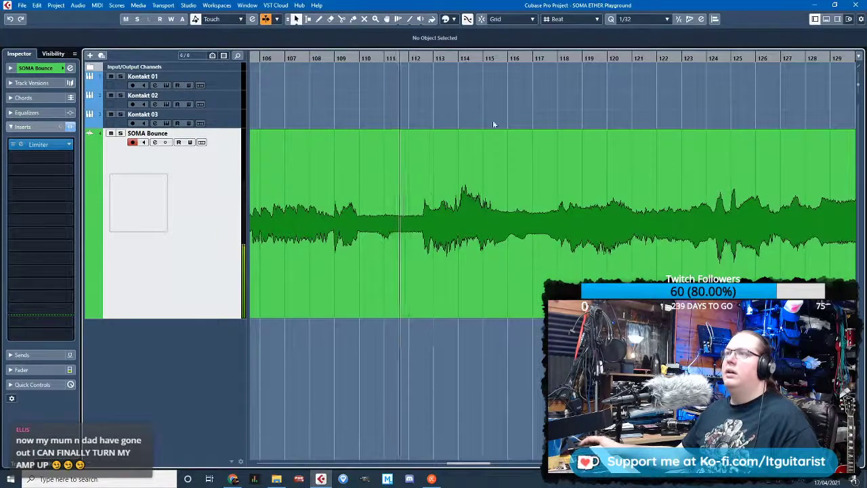
scroll(424, 152, "up", 3)
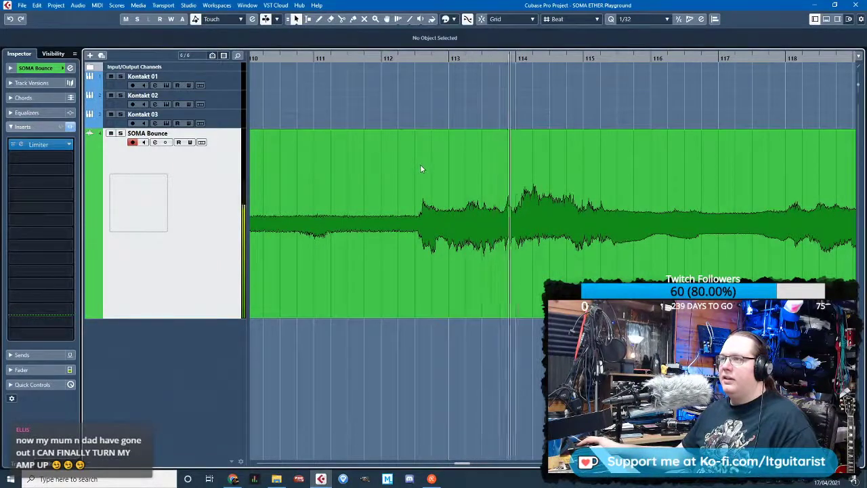
scroll(594, 264, "down", 3)
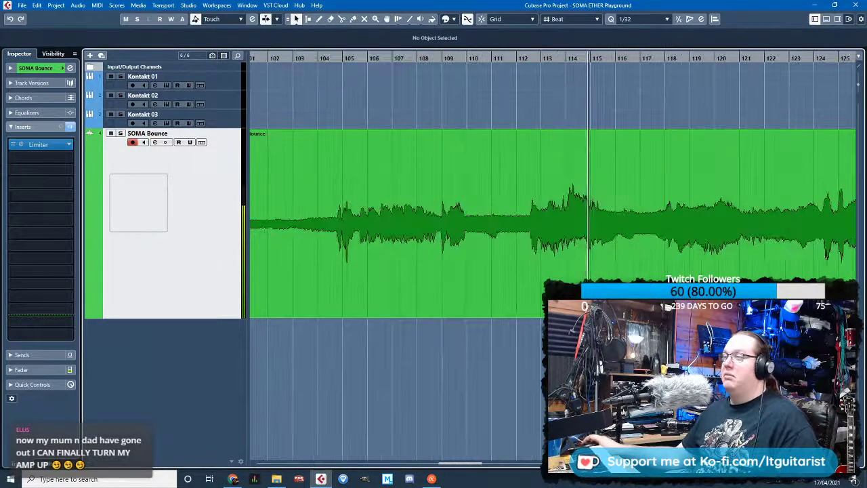
scroll(578, 208, "up", 3)
Locate the sound change just before bar 115 and split the SOMA Bounce event at 114.4.2.101 and 115.1.2.5
left_click(466, 59)
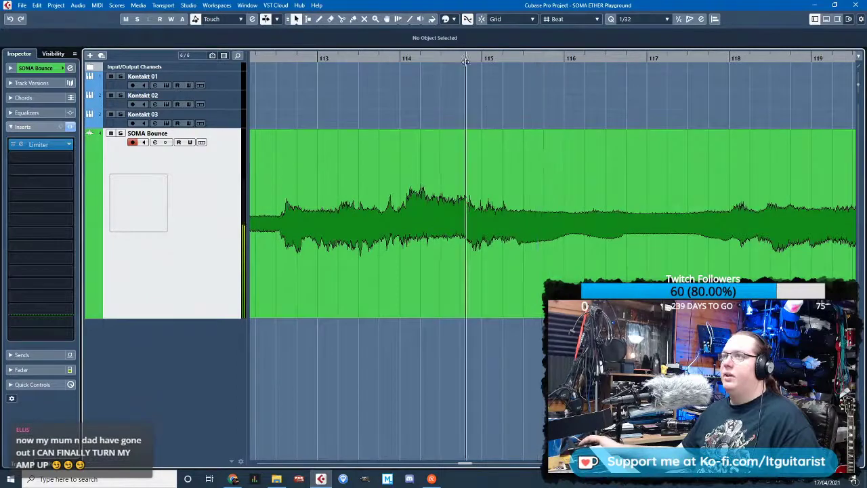
left_click_drag(466, 58, 501, 86)
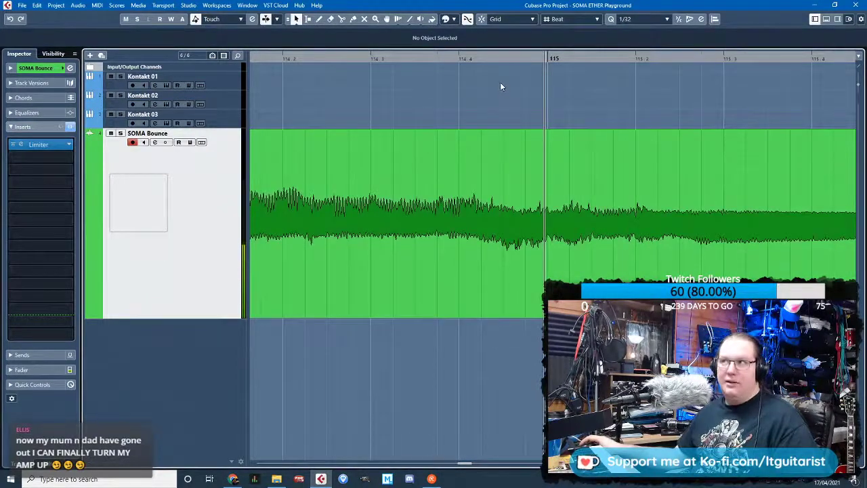
left_click(501, 56)
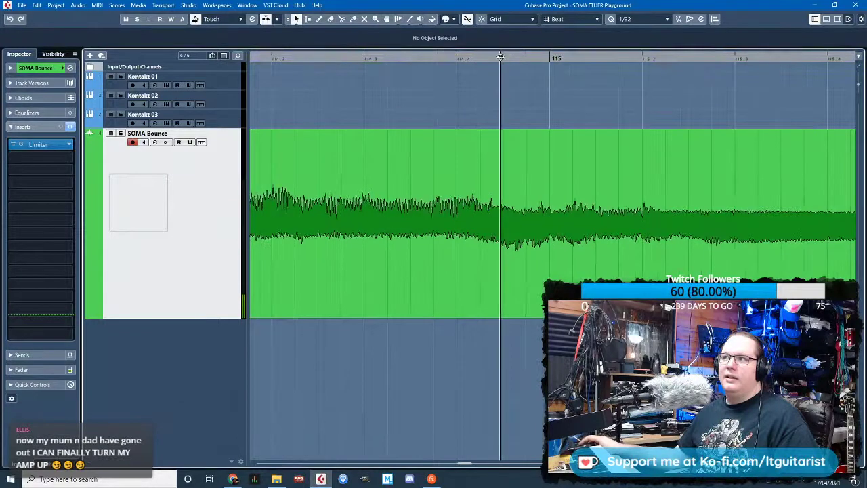
key("space")
key("space")
key("3")
left_click(502, 237)
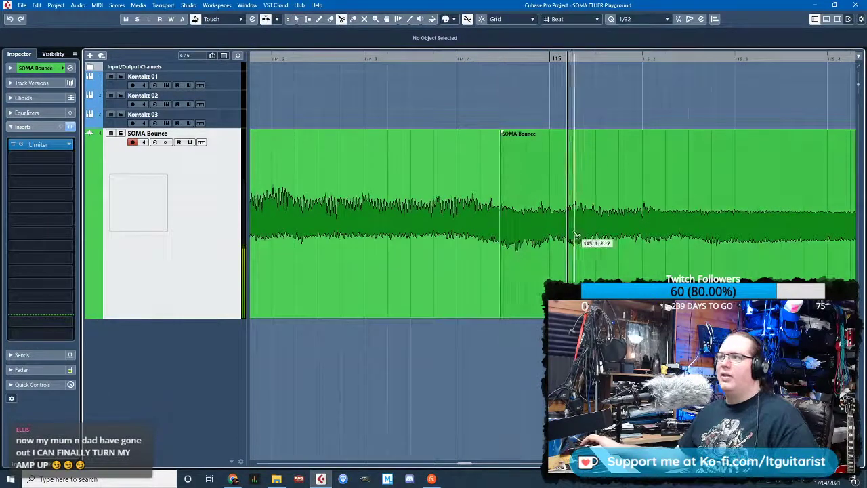
left_click(575, 238)
Move the short cut-out segment onto a new audio track below SOMA Bounce and enlarge both tracks equally
key("1")
left_click_drag(537, 226, 531, 355)
left_click(209, 363)
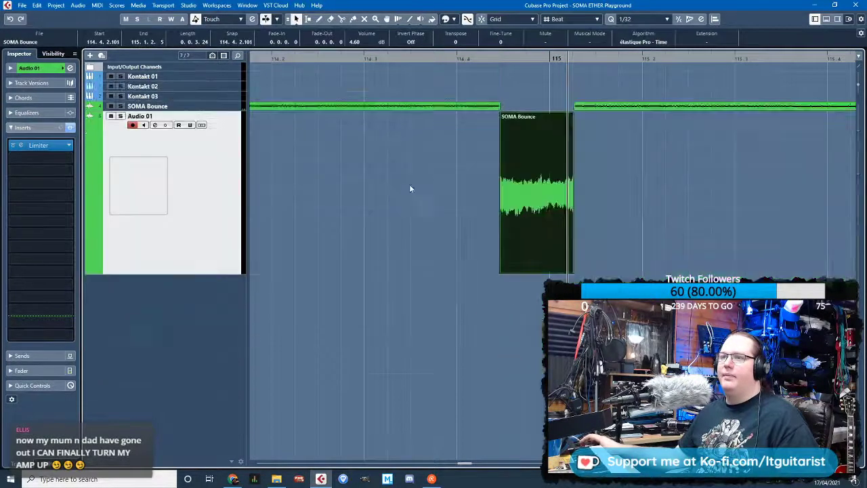
left_click(235, 108, "shift")
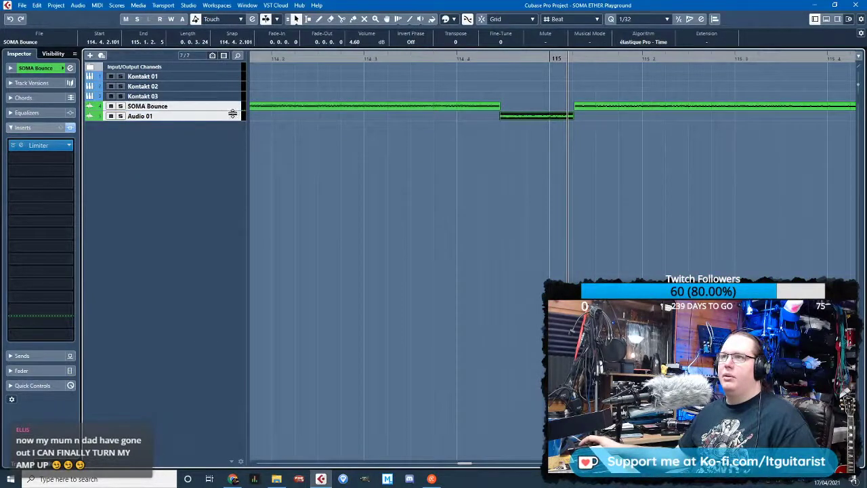
left_click_drag(232, 112, 233, 218)
Solo the Audio 01 track and play its segment from just after 114.4, clearing its solo when done
left_click(236, 270)
left_click(469, 58)
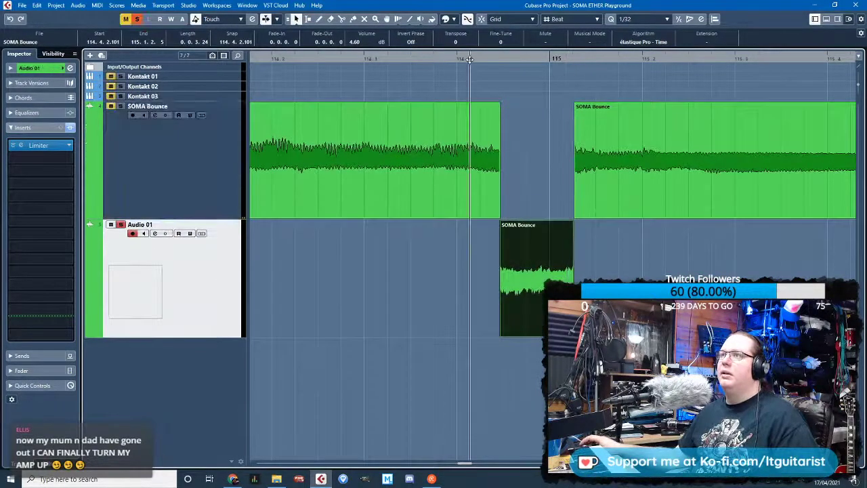
key("space")
key("space")
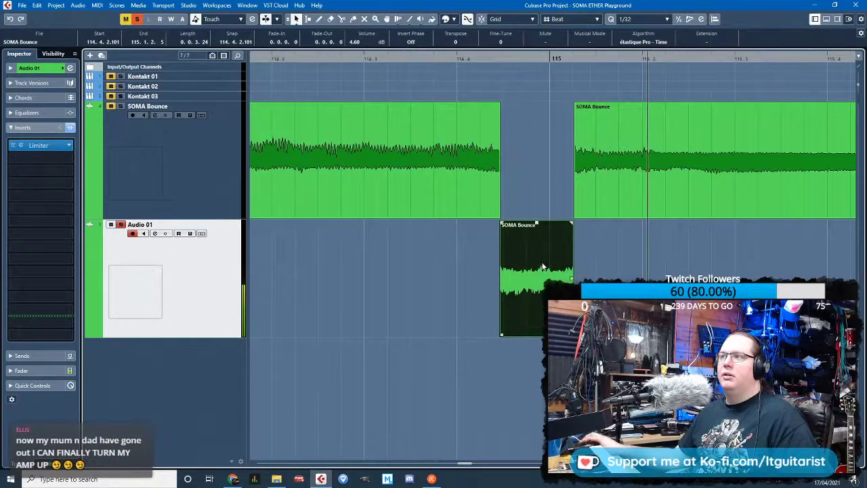
scroll(550, 264, "down", 2)
key("s")
Solo the SOMA Bounce track and listen to the passage from around bar 116 to bar 119
left_click(201, 135)
key("s")
key("g")
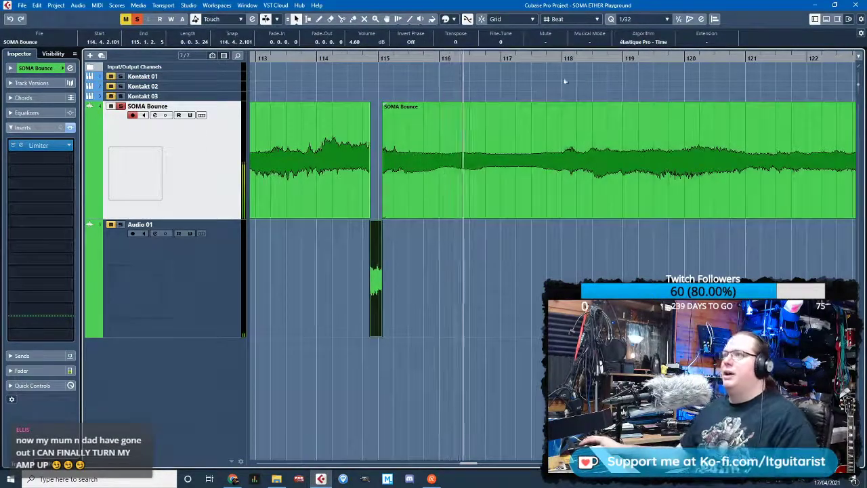
key("h")
key("h")
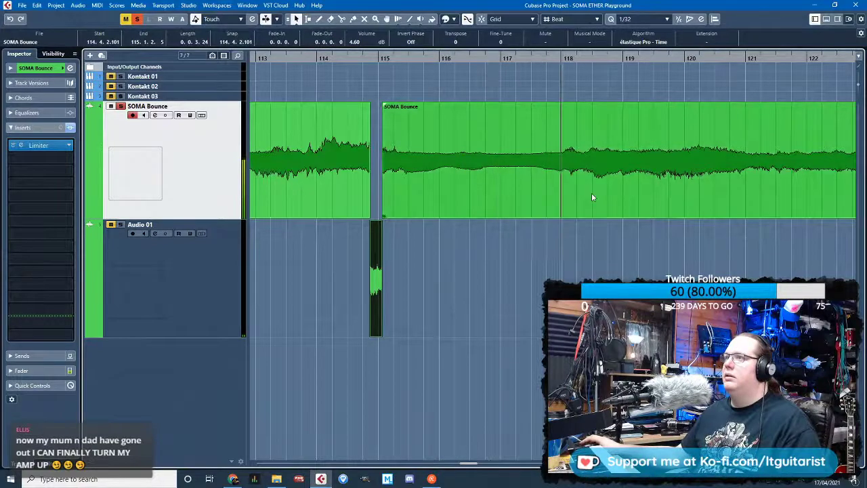
left_click(680, 250)
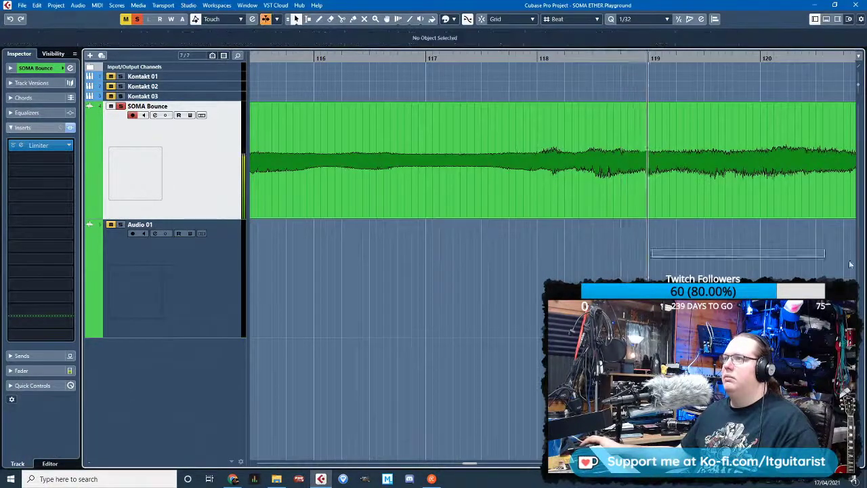
key("g")
key("g")
Replay from bar 117, cut out the segment from 117.3.4.36 to 117.4.4.92 and move it to Audio 01
left_click(435, 56)
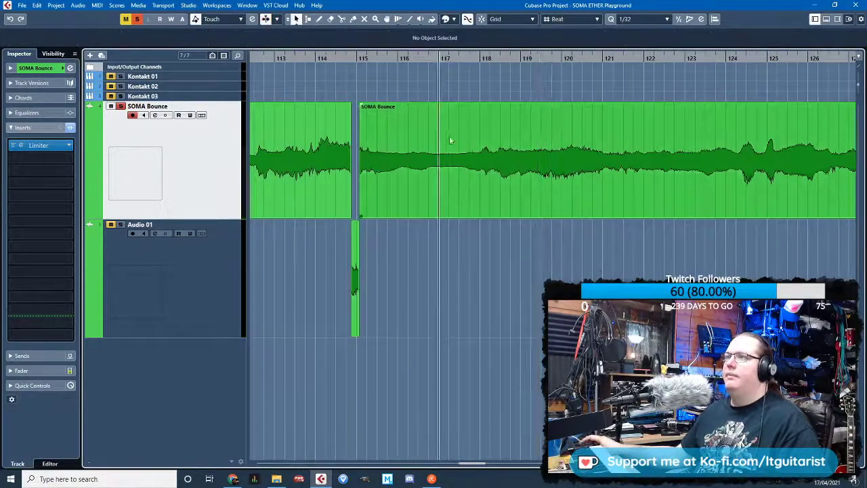
key("h")
key("h")
key("g")
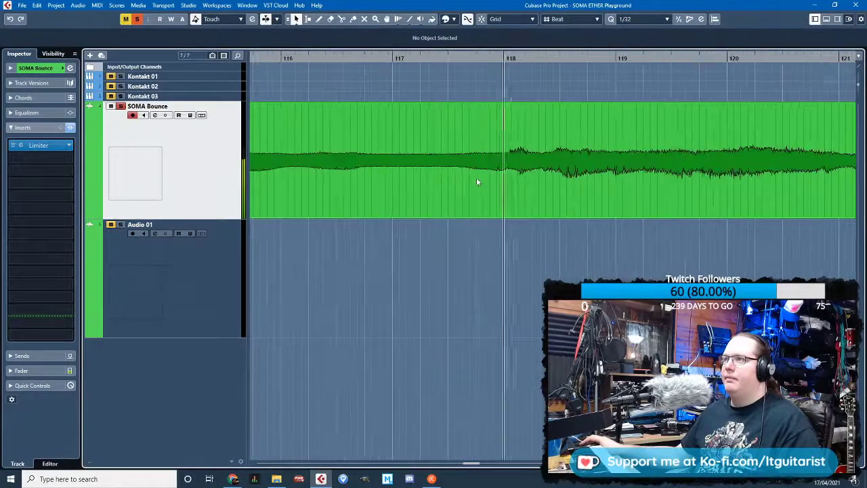
left_click(472, 176, "alt")
left_click(503, 172, "alt")
left_click_drag(490, 170, 480, 287)
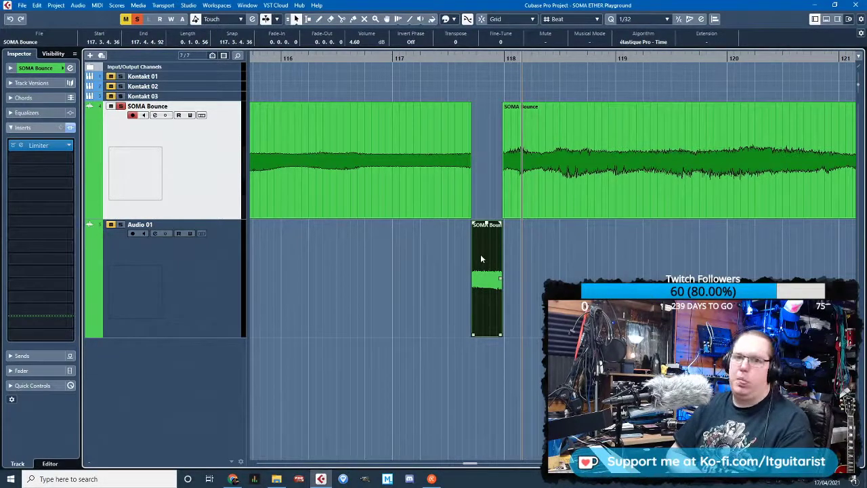
Listen to the edited passage from around bar 117 with Audio 01 soloed alongside SOMA Bounce
left_click(440, 55)
left_click(342, 156)
key("space")
left_click(121, 225)
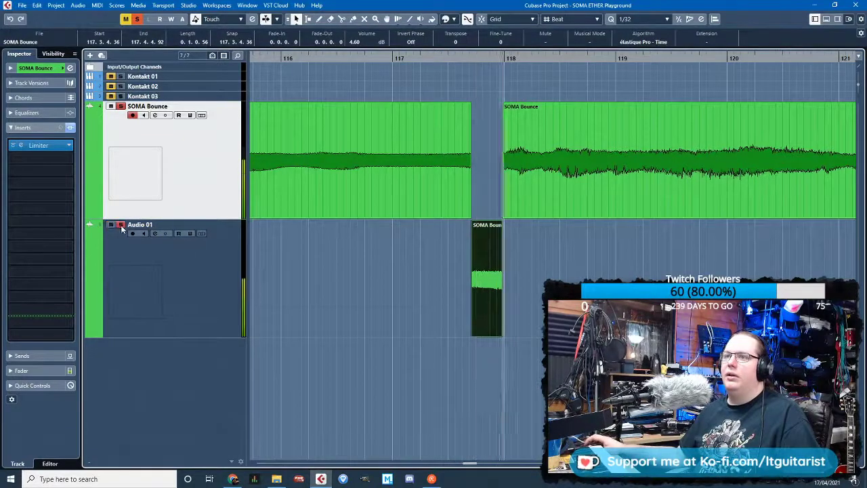
scroll(440, 149, "down", 5)
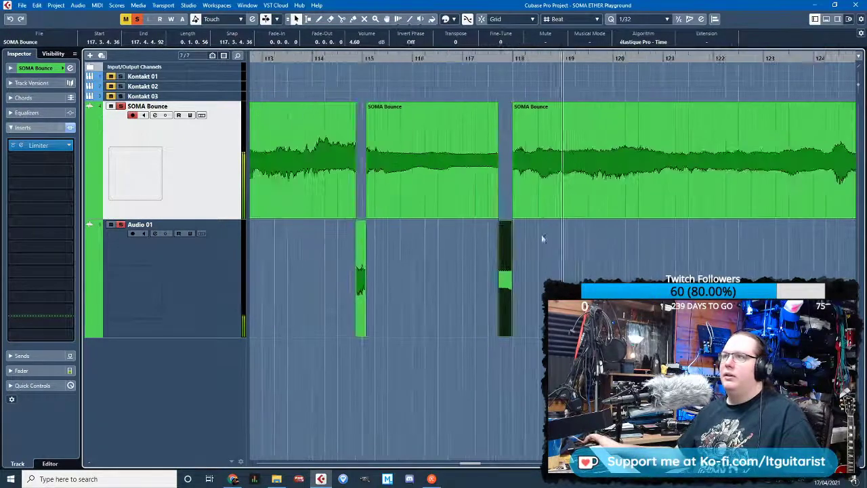
scroll(584, 265, "up", 5)
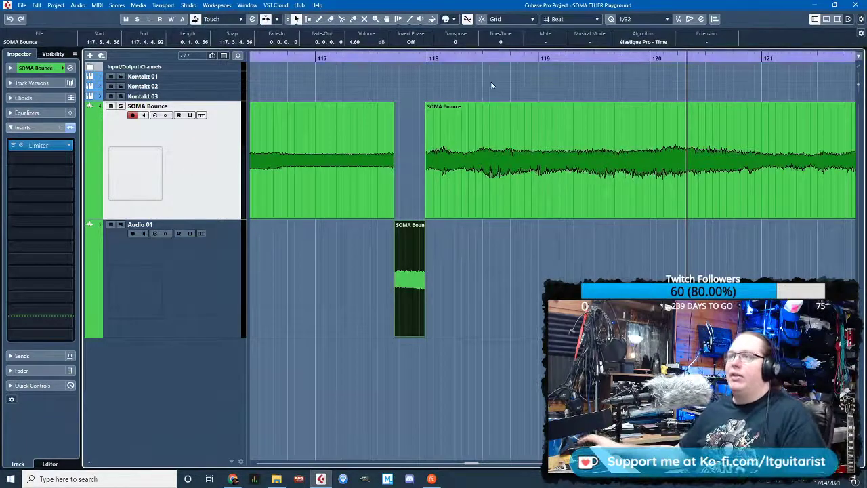
Play on to around bar 123, cut out the segment from 122.3.4.51 to 123.3.1.108 and move it to Audio 01
key("space")
scroll(555, 115, "down", 3)
scroll(665, 197, "up", 1)
left_click_drag(736, 260, 860, 284)
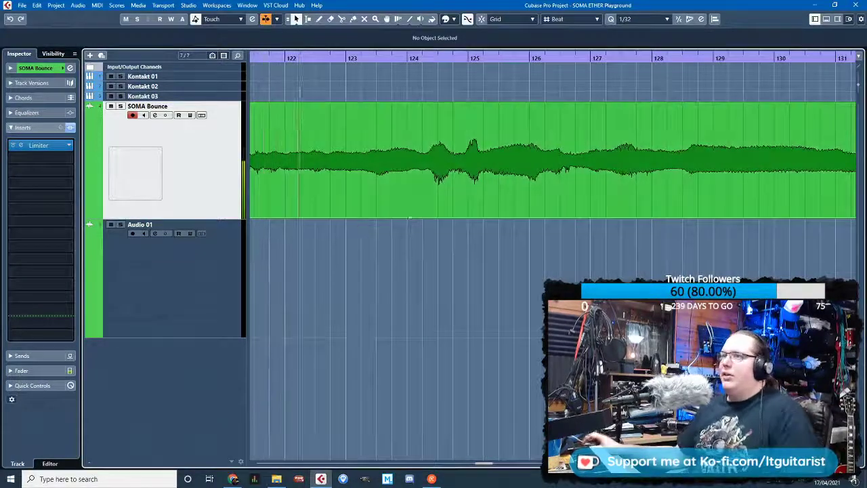
scroll(466, 303, "left", 2)
scroll(466, 303, "up", 2)
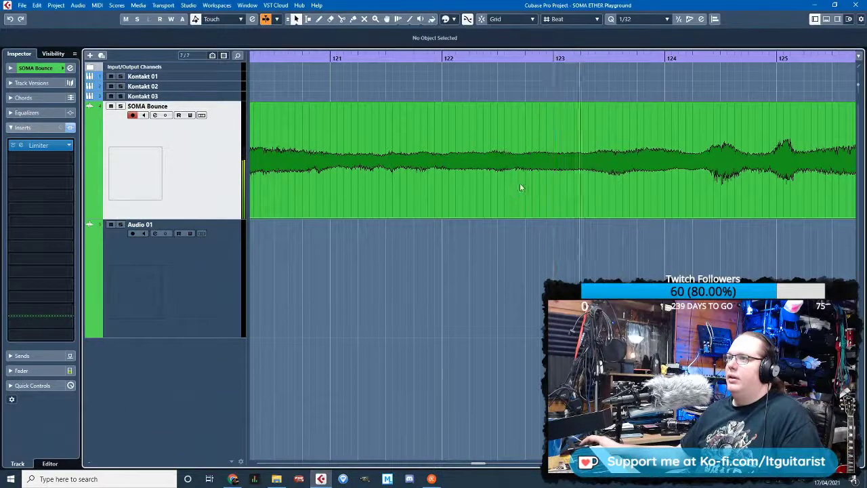
key("3")
left_click(520, 184)
left_click(616, 197)
key("1")
left_click_drag(572, 189, 570, 268)
Play back the newly separated segment from around 122.3 and review it among the surrounding events
left_click(521, 58)
scroll(553, 226, "down", 3)
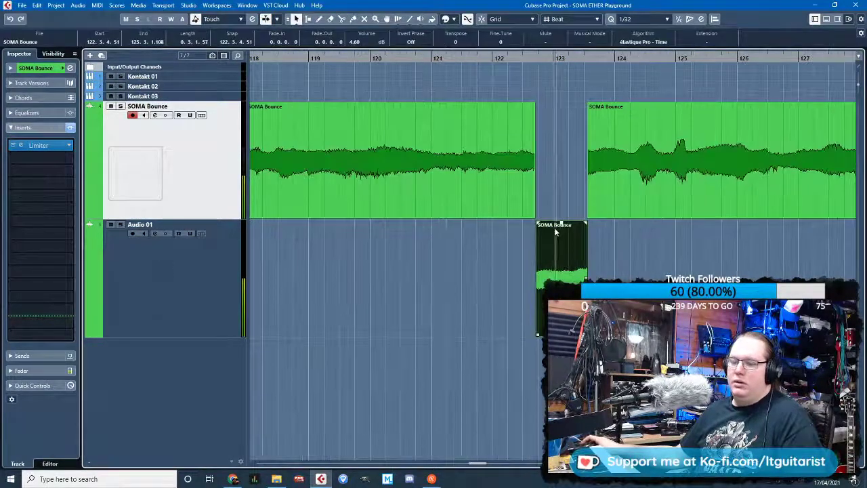
scroll(594, 264, "up", 2)
scroll(596, 266, "down", 8)
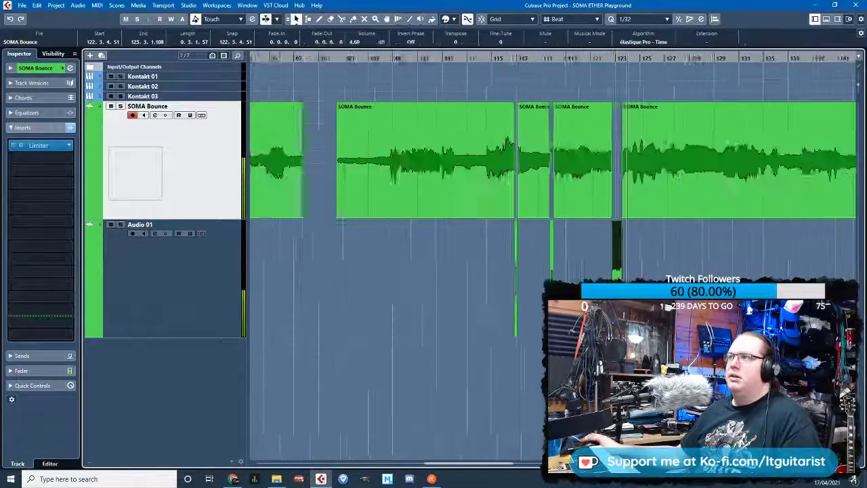
Cut out the SOMA Bounce segment from 125.1.4.67 to 126.1.4.85 and move it to Audio 01
scroll(559, 266, "up", 3)
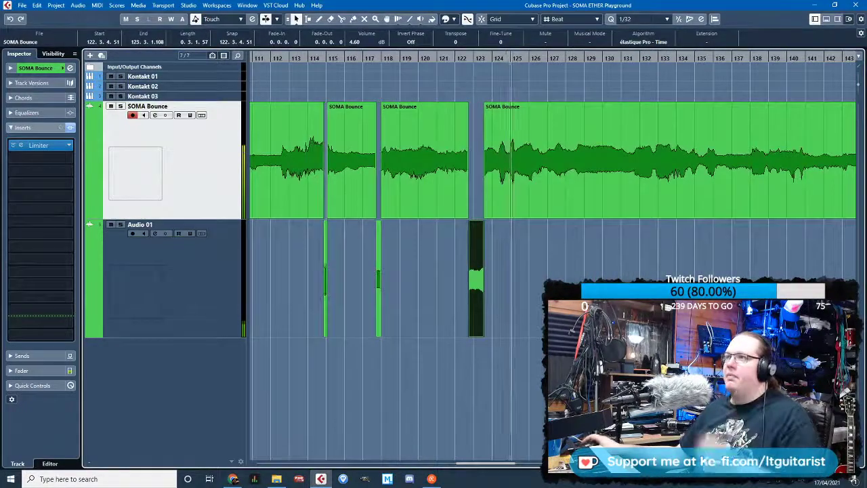
scroll(558, 263, "up", 3)
key("3")
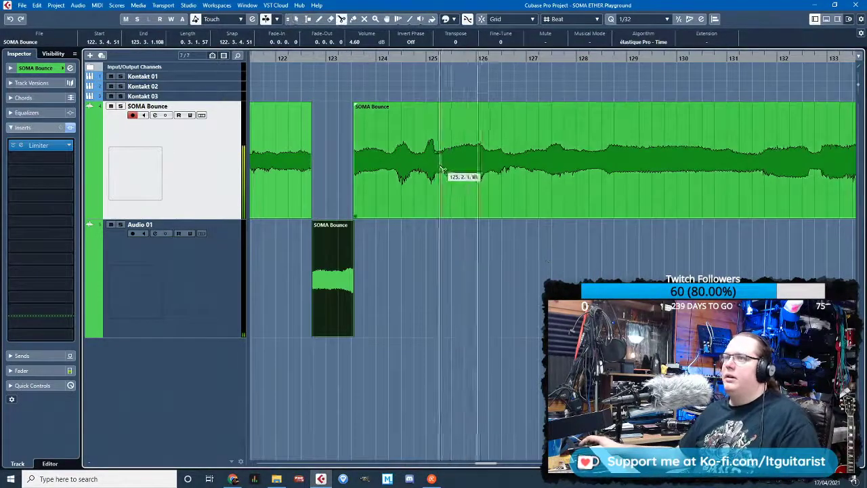
left_click(490, 186)
key("1")
left_click_drag(464, 172, 464, 279)
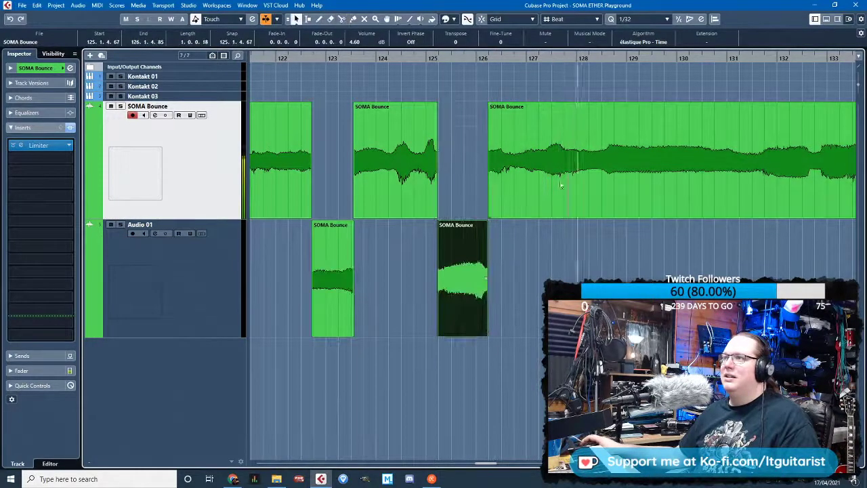
Cut out the SOMA Bounce segment from 127.2.3.37 to 128.1.4.0 and move it to Audio 01
left_click(549, 69)
key("3")
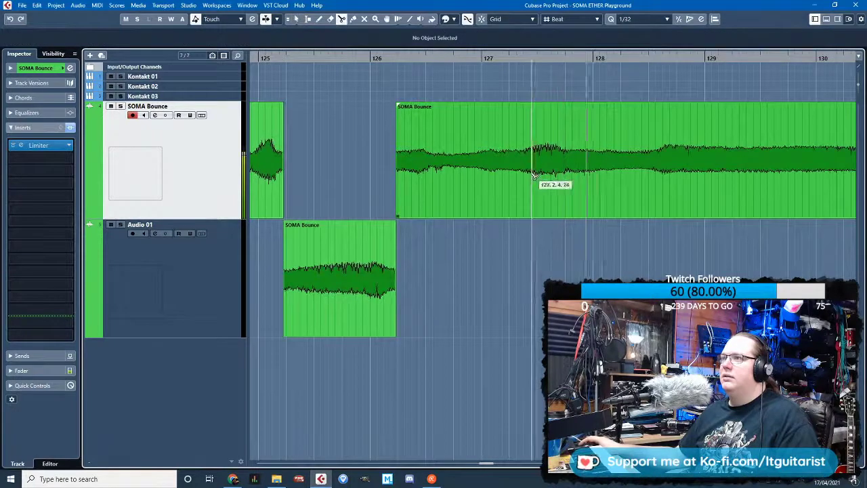
left_click(533, 177)
left_click(621, 183)
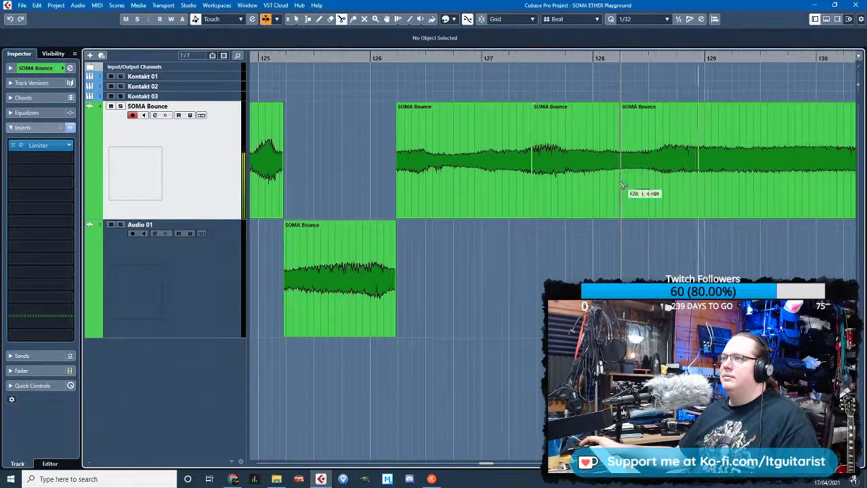
key("1")
left_click_drag(575, 162, 569, 278)
left_click_drag(652, 60, 652, 69)
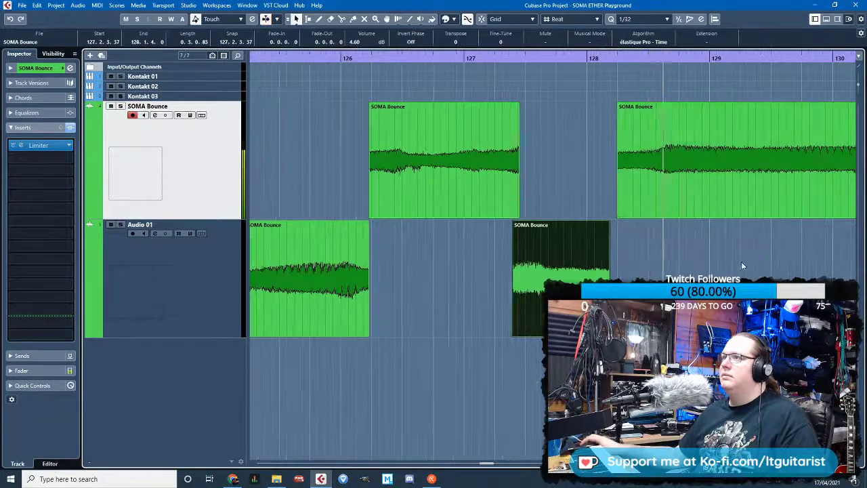
Cut out the SOMA Bounce segment from 128.3.1.90 to 130.3.2.107 and move it to Audio 01
left_click(740, 261)
scroll(515, 223, "right", 3)
key("3")
left_click(294, 190)
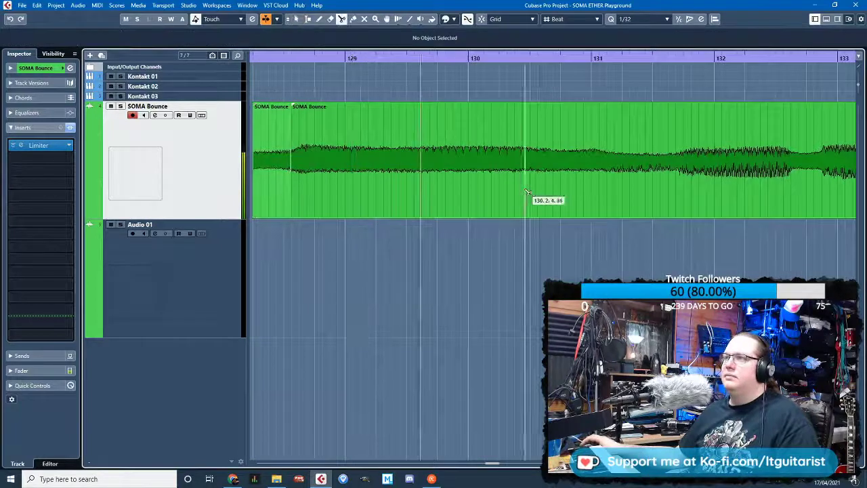
left_click(544, 196)
key("1")
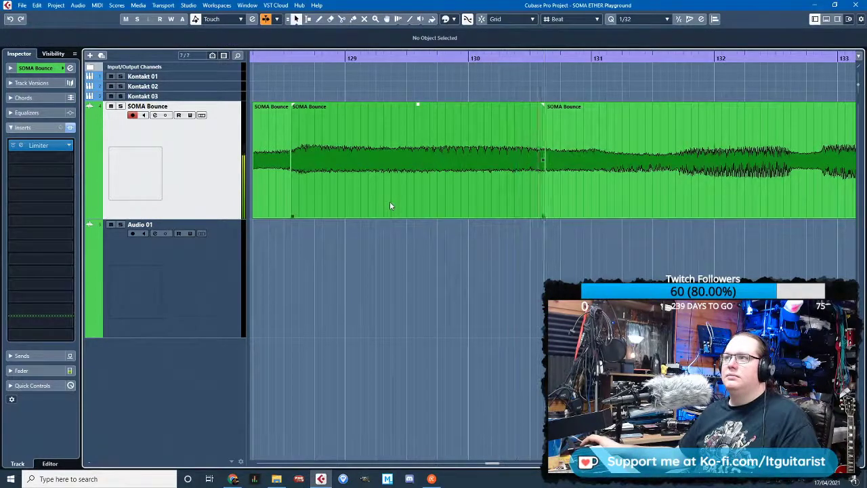
left_click_drag(390, 201, 390, 318)
key("g")
Play the newly separated segment from around 128.3 and raise its volume to 10.88 dB
scroll(380, 300, "up", 6)
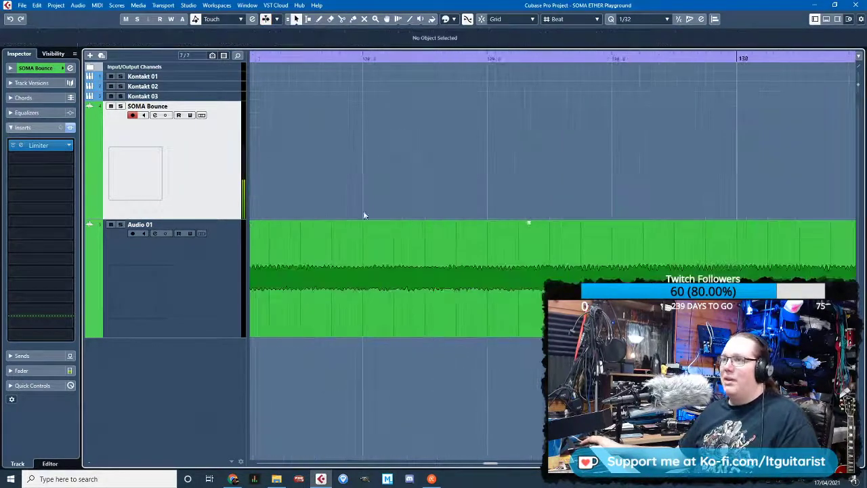
scroll(379, 251, "down", 6)
left_click(359, 59)
key("space")
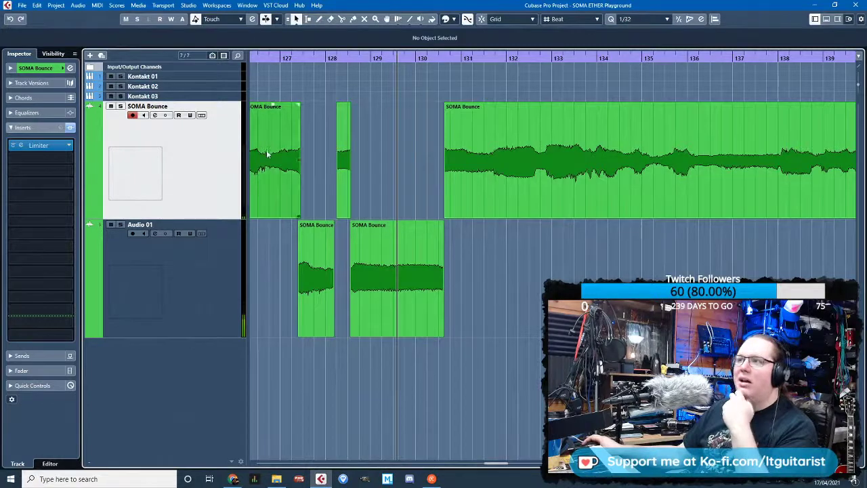
left_click(380, 233)
left_click_drag(396, 222, 377, 12)
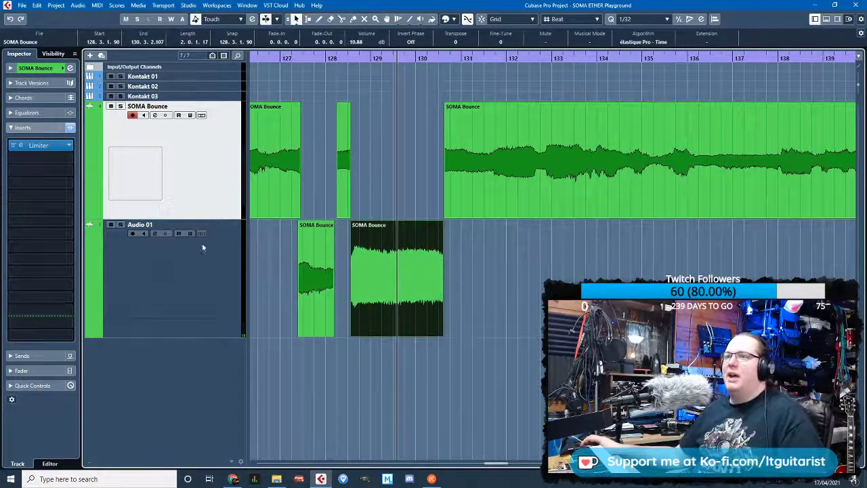
Solo Audio 01 and listen to the start of the boosted segment from just before 128.3
left_click(202, 244)
key("s")
scroll(317, 248, "up", 5)
left_click(576, 190)
scroll(576, 189, "left", 2)
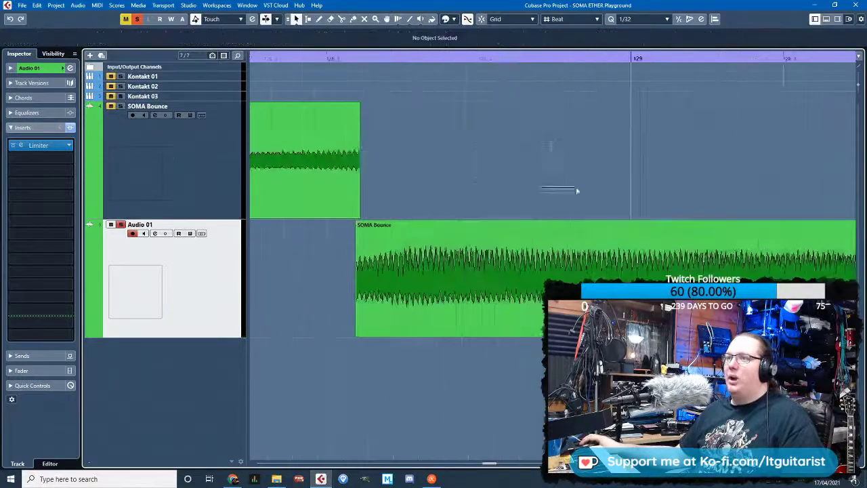
scroll(376, 78, "up", 1)
left_click(280, 59)
key("space")
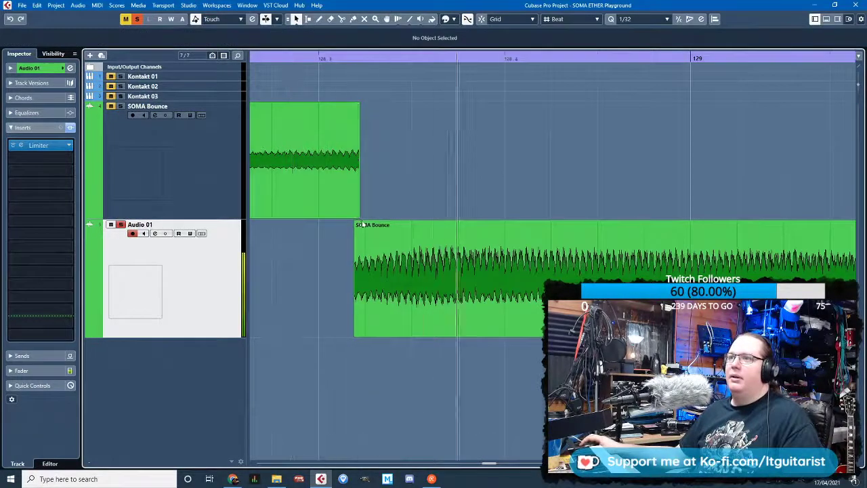
key("space")
Try starting the boosted segment at 128.2.4.111 and play its opening
scroll(352, 223, "down", 3)
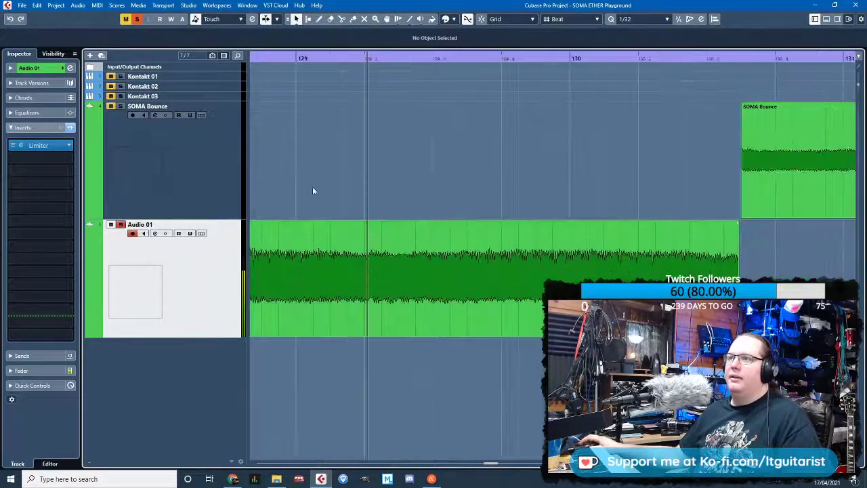
scroll(312, 190, "left", 2)
scroll(292, 275, "up", 2)
left_click_drag(293, 334, 319, 334)
left_click(284, 59)
key("space")
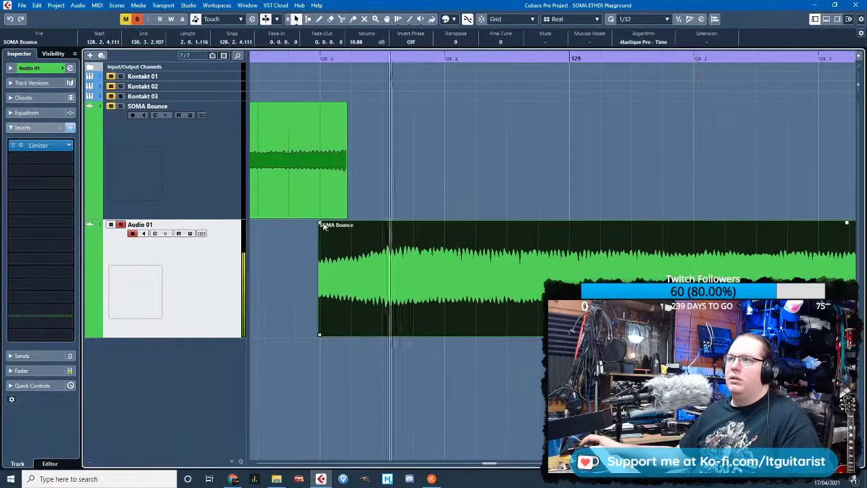
Trim the boosted segment's start to 128.3.2.103 with a 0.0.0.12 fade-in, and play it
key("space")
left_click_drag(319, 224, 321, 224)
left_click_drag(321, 329, 379, 331)
left_click(355, 57)
key("space")
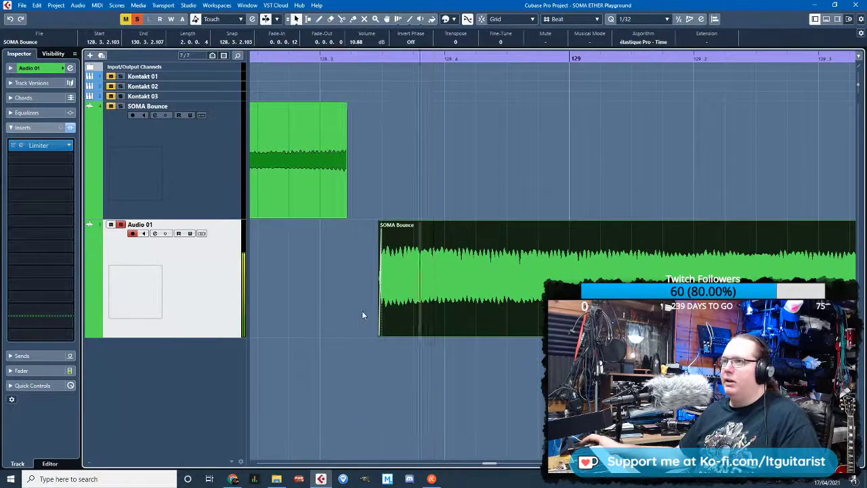
Extend the boosted segment's end to 131.4.1.35 and give it a fade-out of 0.3.1.102
scroll(363, 311, "down", 6)
scroll(472, 308, "up", 4)
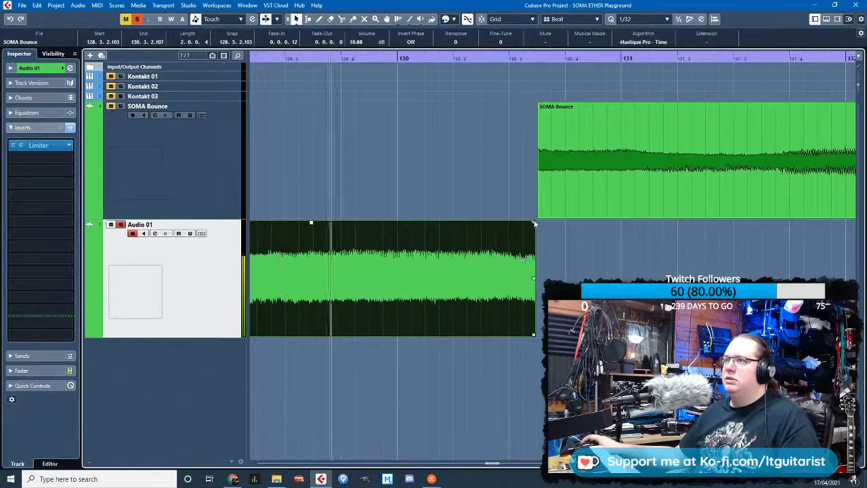
left_click_drag(534, 222, 530, 223)
scroll(560, 285, "up", 3)
key("g")
key("g")
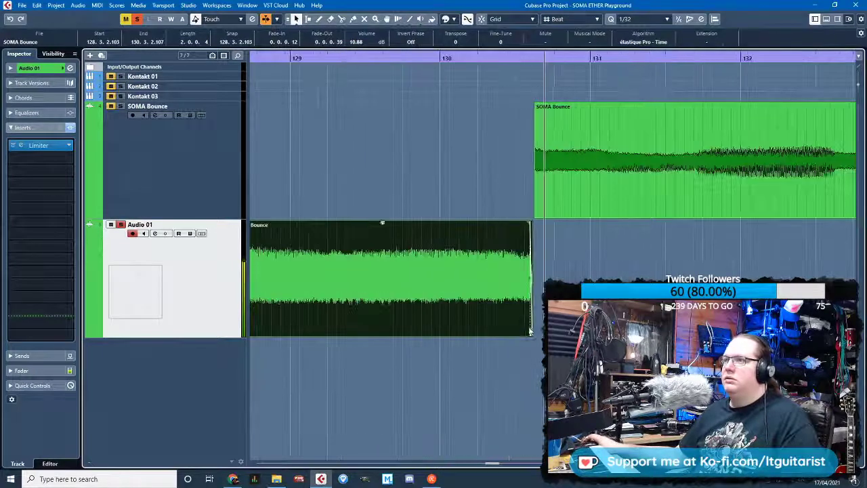
scroll(529, 326, "up", 1)
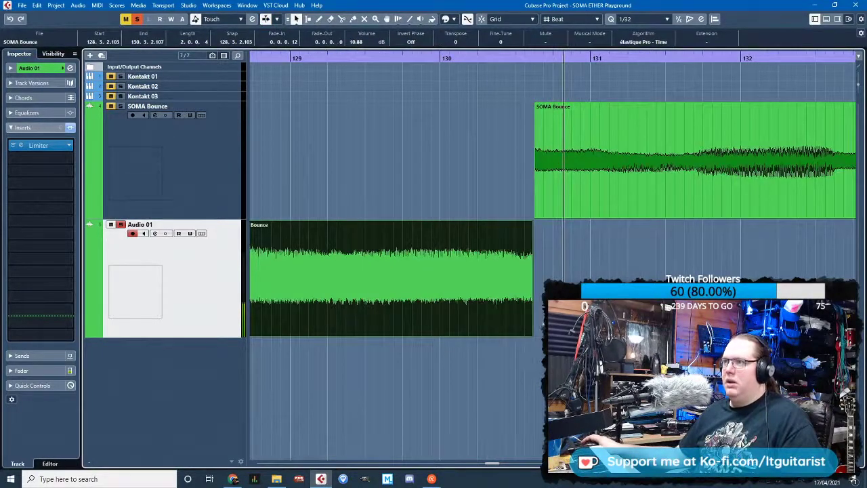
scroll(548, 327, "down", 2)
left_click_drag(537, 334, 567, 222)
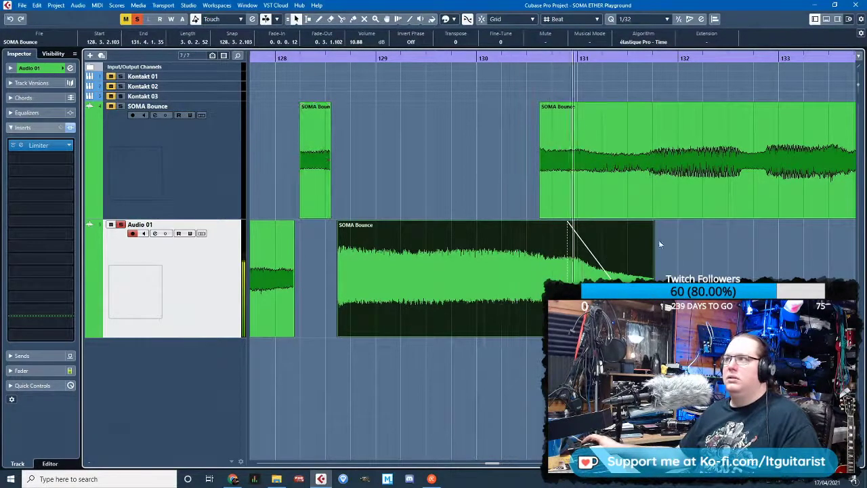
Move the faded Audio 01 segment so that it starts at 128.4.1.0
scroll(522, 280, "down", 8)
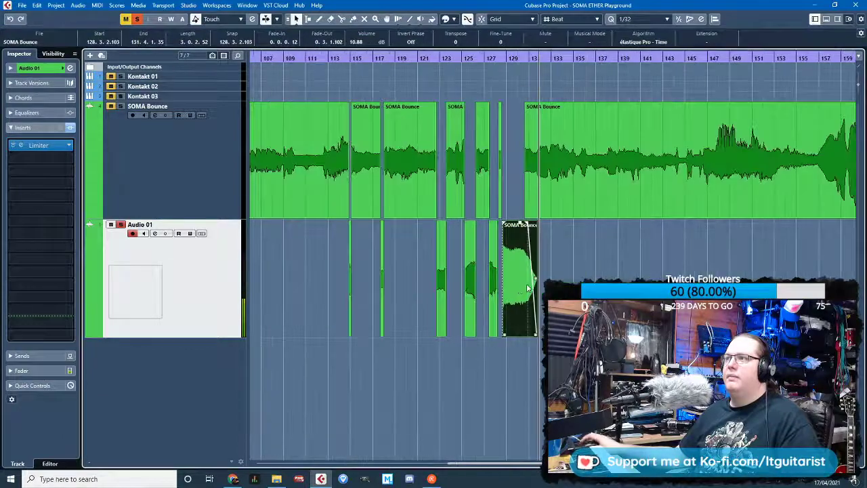
left_click_drag(642, 56, 495, 73)
key("h")
key("h")
key("h")
key("h")
key("h")
key("h")
scroll(384, 257, "up", 5)
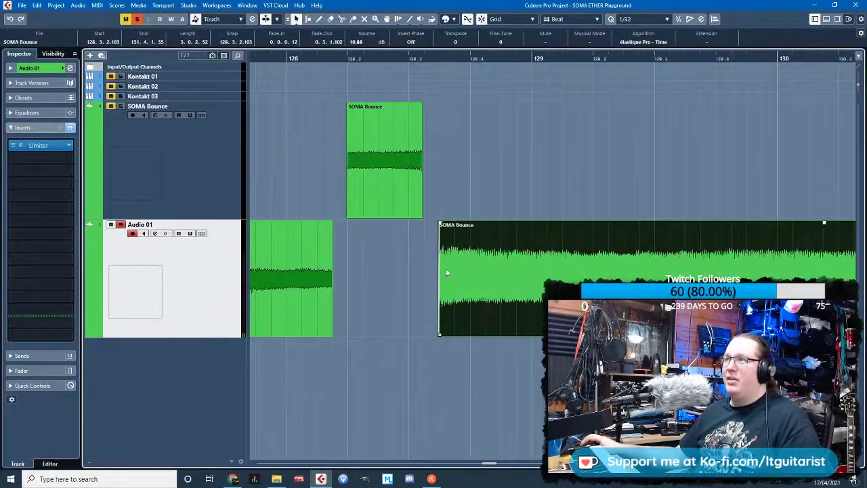
left_click_drag(449, 273, 481, 275)
Set the locator range from 128.4 to bar 132 and extend the segment's end to 132.1.1.0
mouse_move(476, 57)
left_mouse_down()
mouse_move(856, 139)
mouse_move(799, 157)
mouse_move(855, 154)
mouse_move(826, 154)
left_mouse_up()
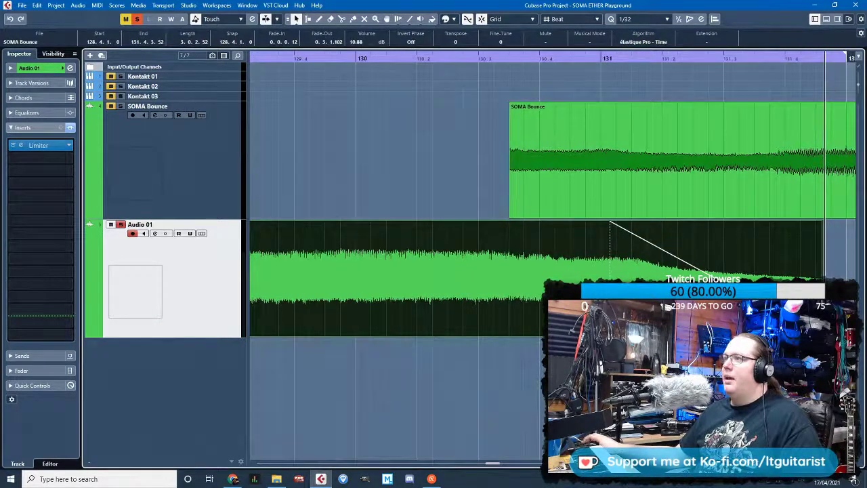
left_click(839, 251)
scroll(840, 250, "right", 1)
left_click(770, 325)
left_click_drag(778, 334, 802, 334)
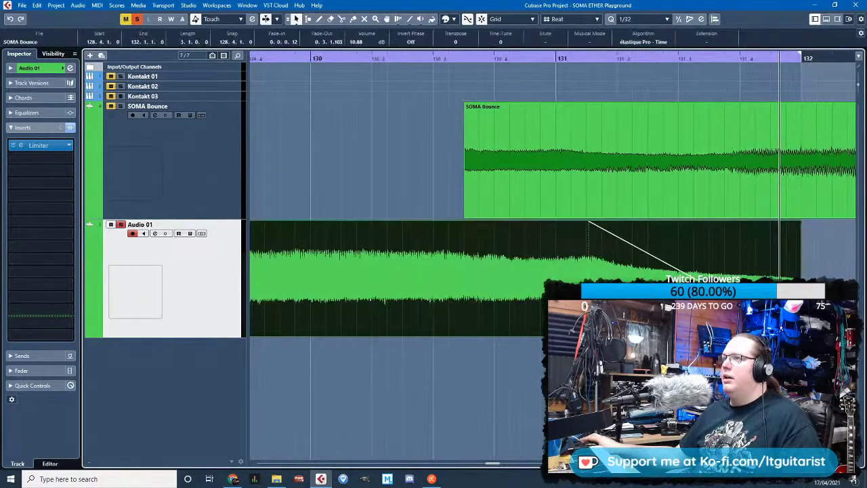
Export the locator range as a mono downmix Wave file named SOMA Tone 1, with After Export set to Do Nothing
scroll(623, 301, "down", 5)
left_click(21, 4)
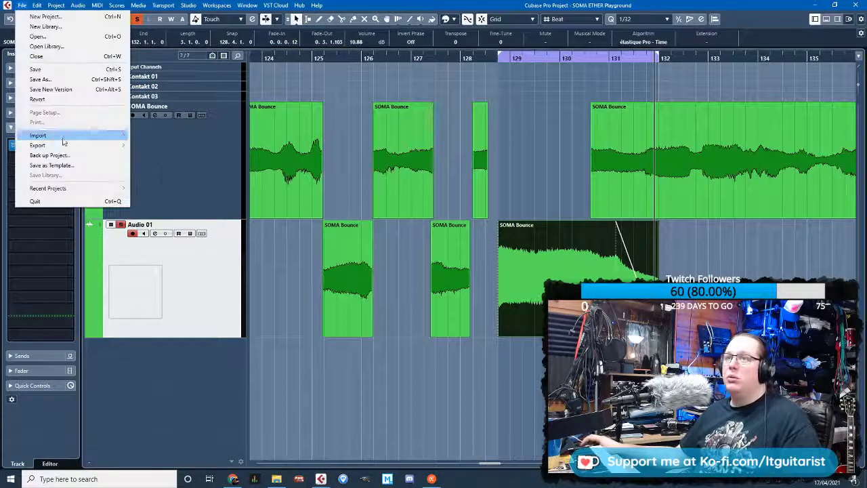
mouse_move(62, 141)
left_click(174, 140)
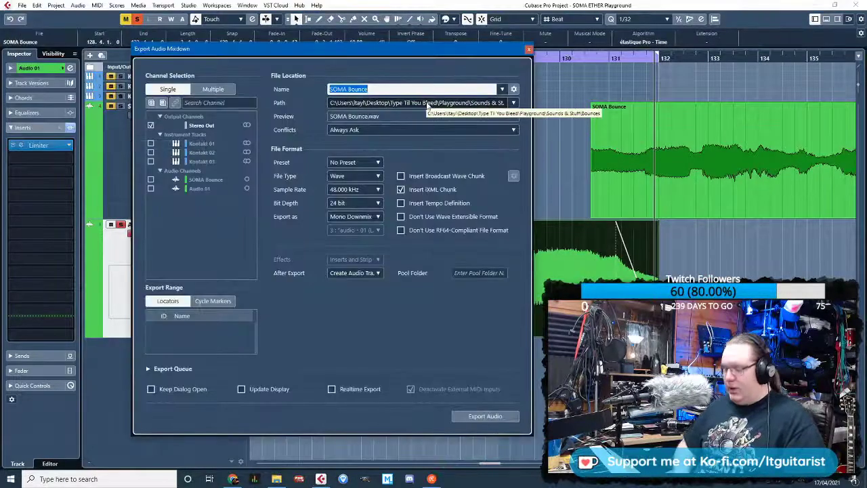
type("Tone")
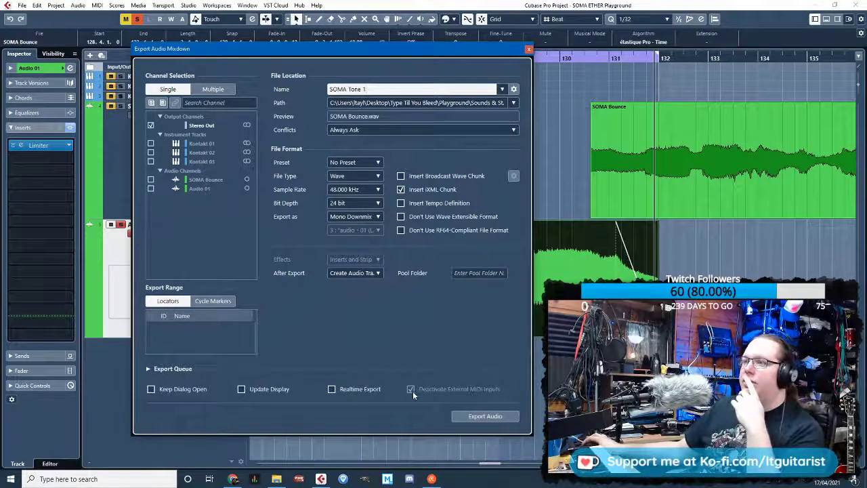
left_click(354, 272)
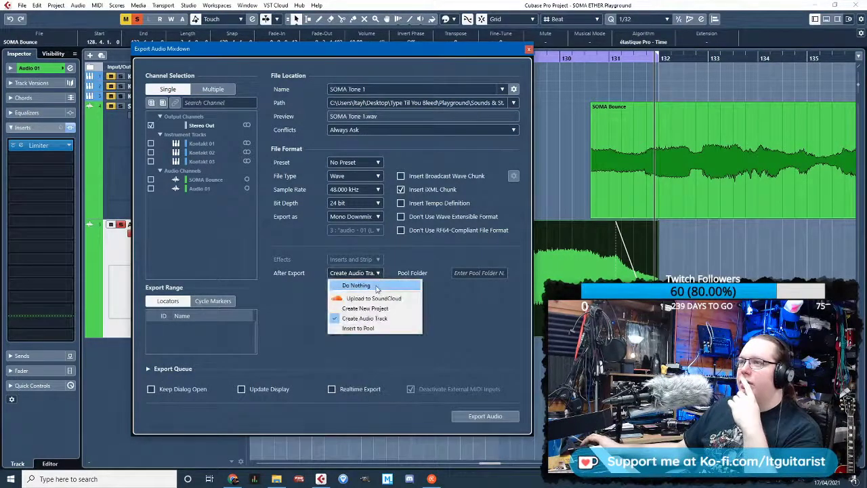
left_click(346, 284)
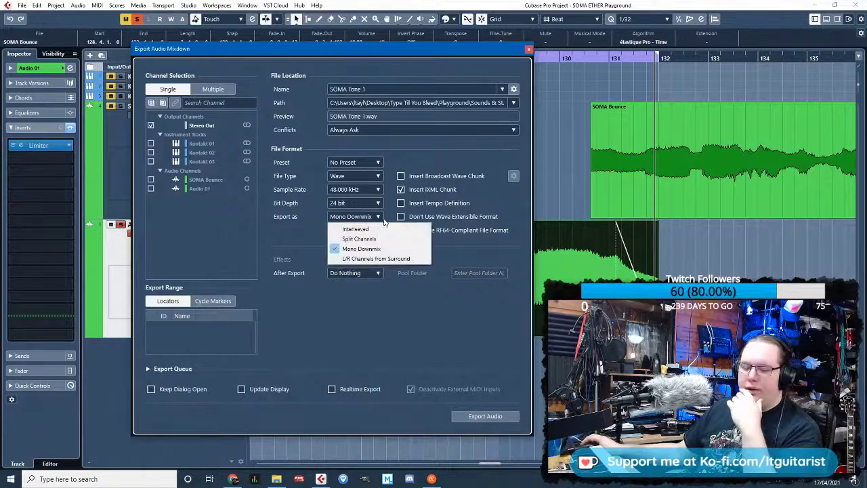
left_click(485, 415)
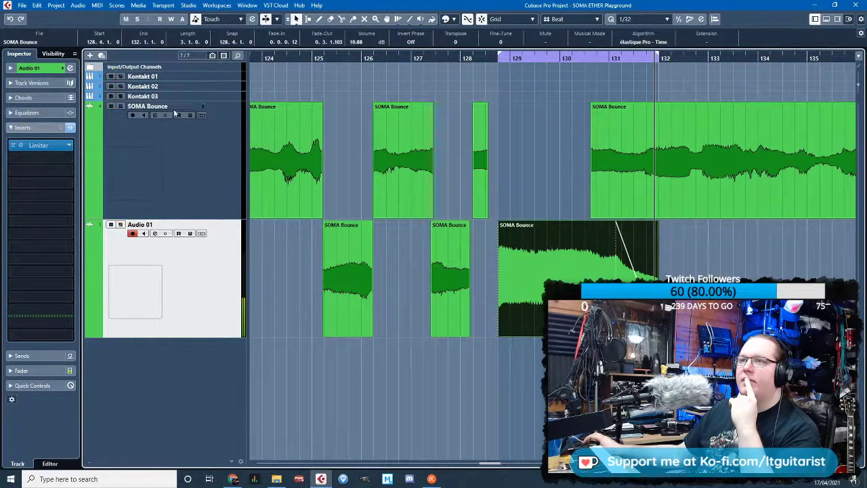
Rename the Kontakt 01 track to SOMA TONE 1 and open its Kontakt Player instrument
left_click(219, 80)
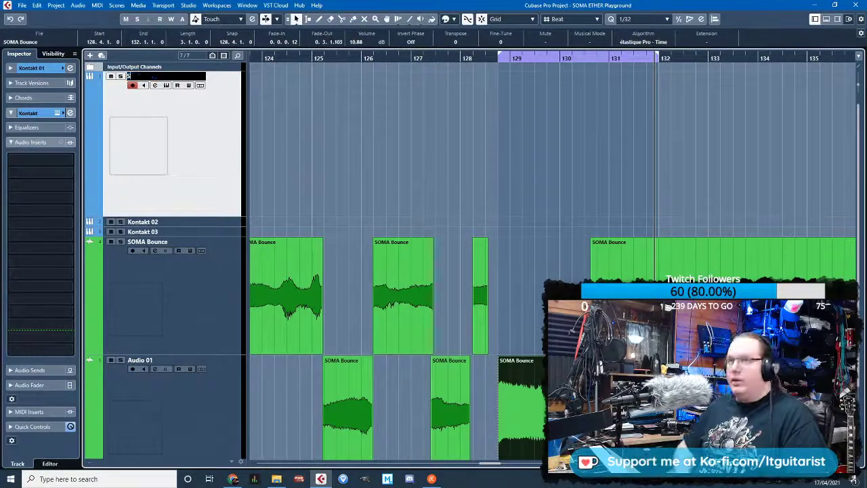
key("Return")
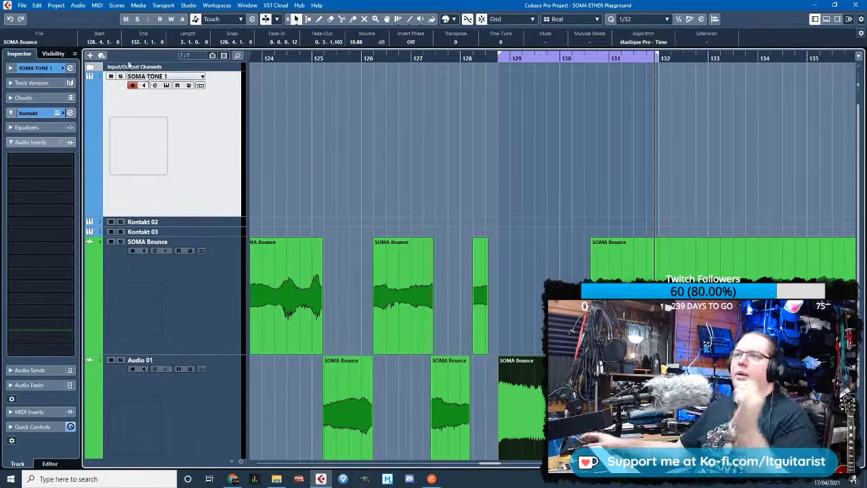
left_click(58, 113)
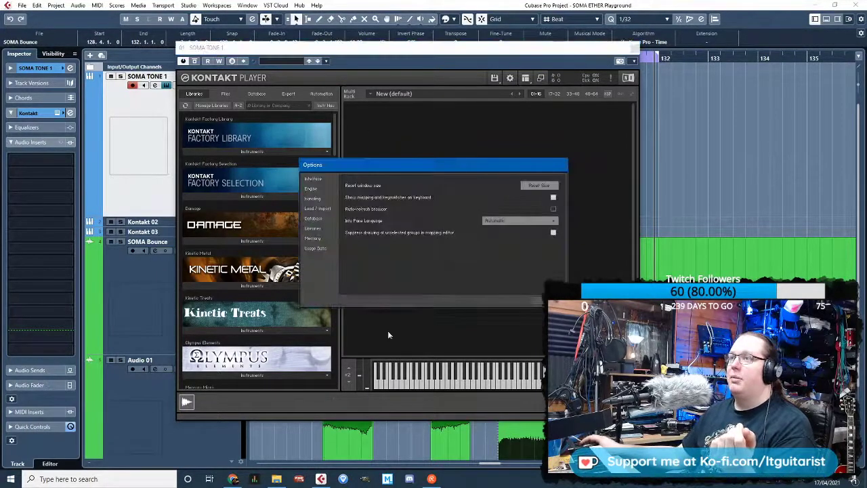
left_click(546, 300)
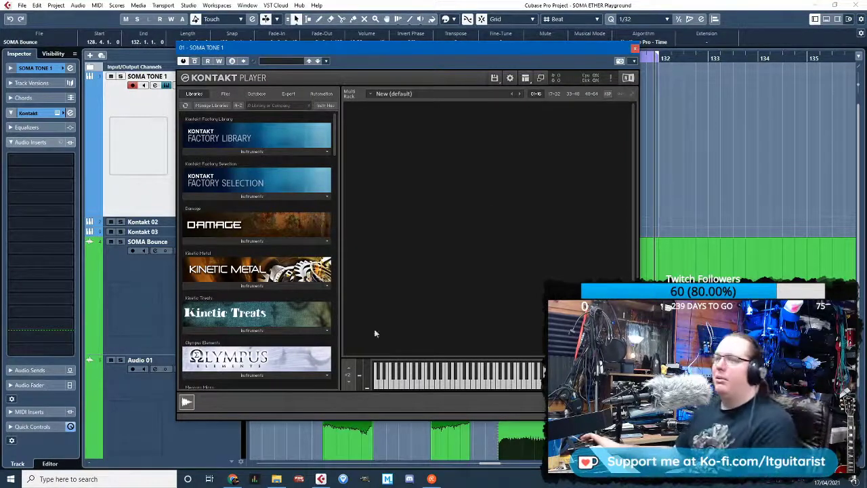
left_click(525, 78)
left_click(509, 77)
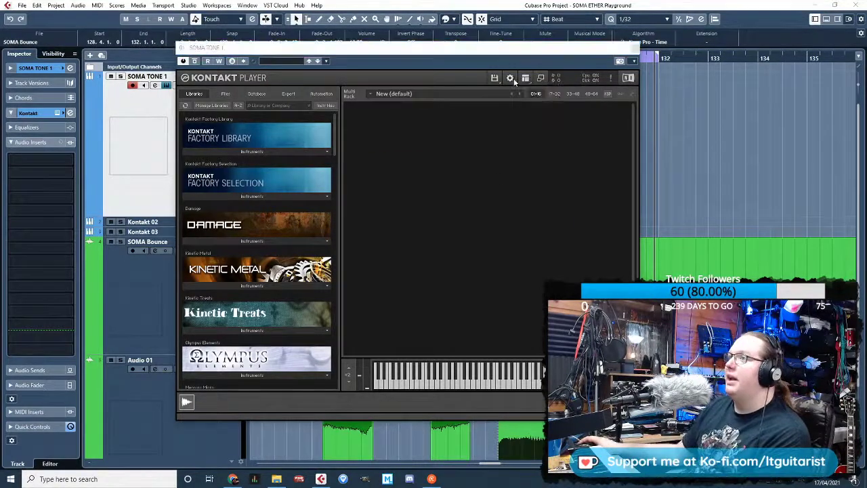
left_click(540, 302)
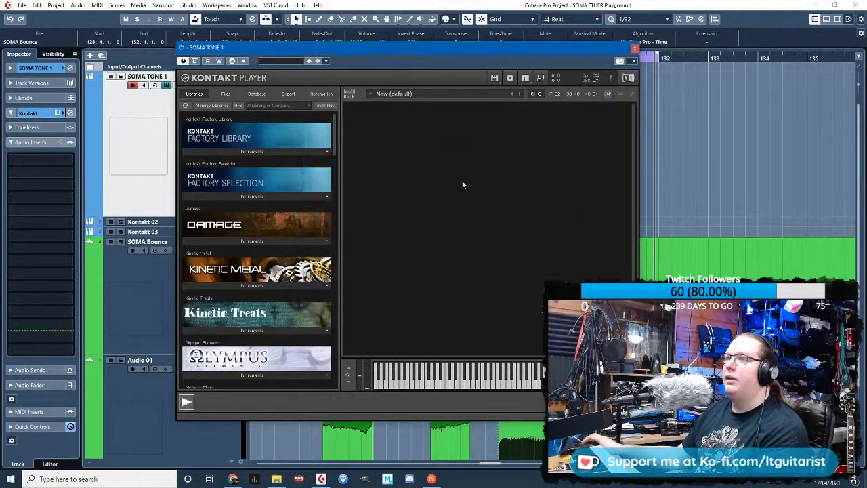
Create a new instrument in Kontakt Player and open it for editing
left_click(494, 78)
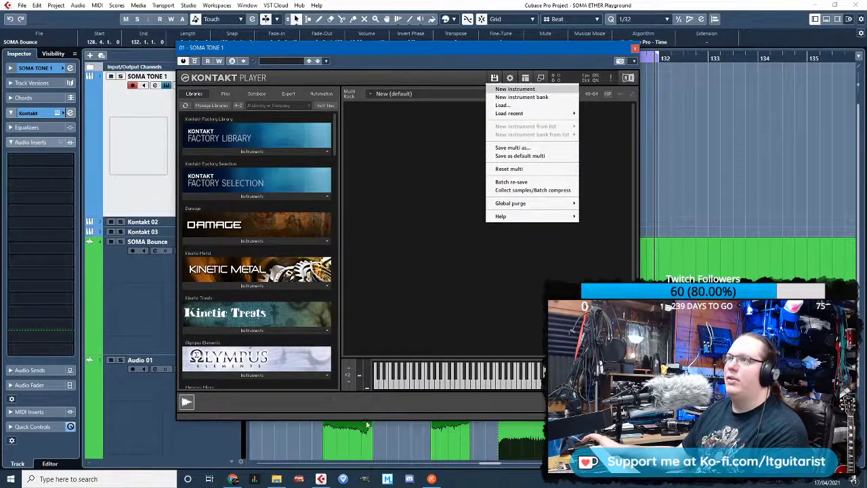
key("Return")
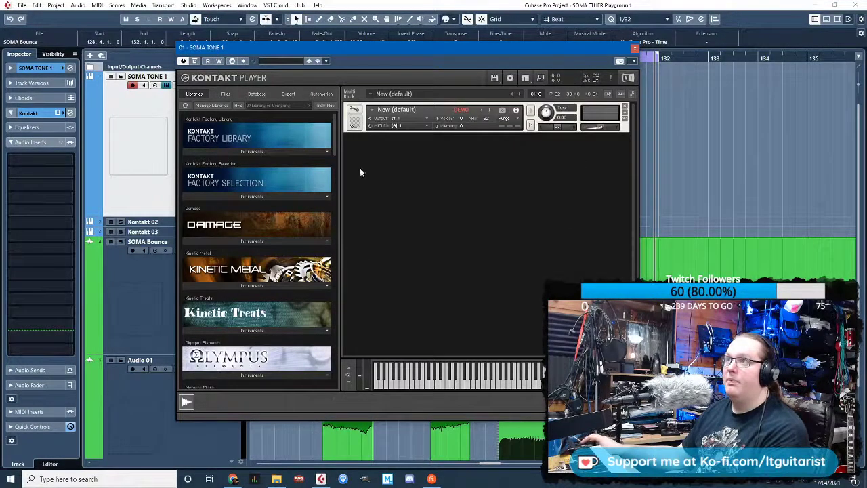
left_click(354, 110)
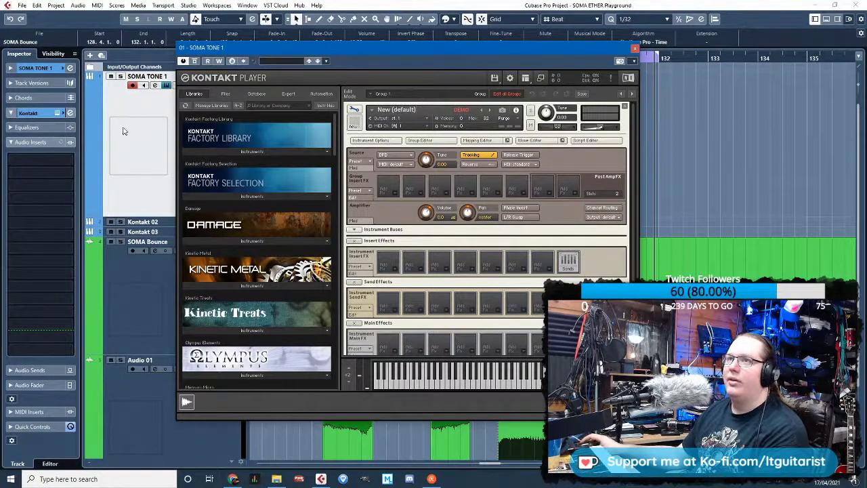
Replace the SOMA TONE 1 track's Kontakt Player instrument with Kontakt 5
left_click(34, 68)
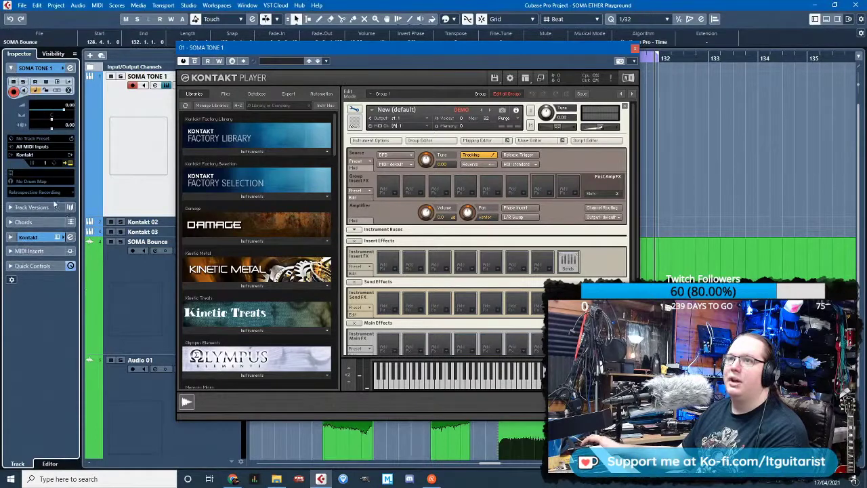
left_click(37, 155)
left_click(73, 261)
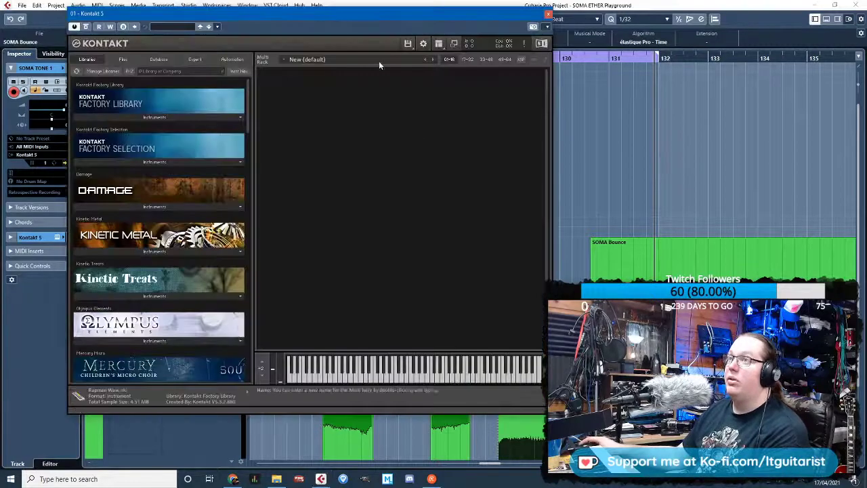
Create a new default instrument in the Kontakt 5 rack and open it for editing
left_click(407, 43)
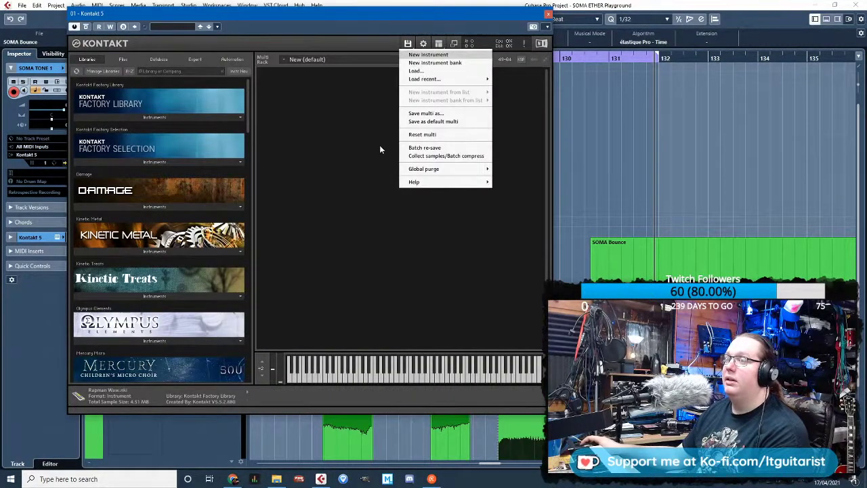
left_click(418, 62)
left_click(268, 75)
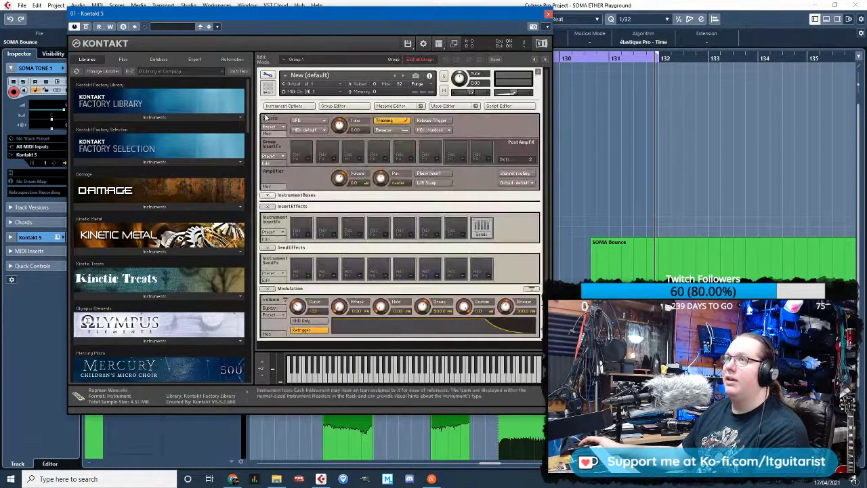
Switch to File Explorer and open the Bounces folder inside Type Til You Bleed, Playground, Sounds & Stuff
left_click(276, 478)
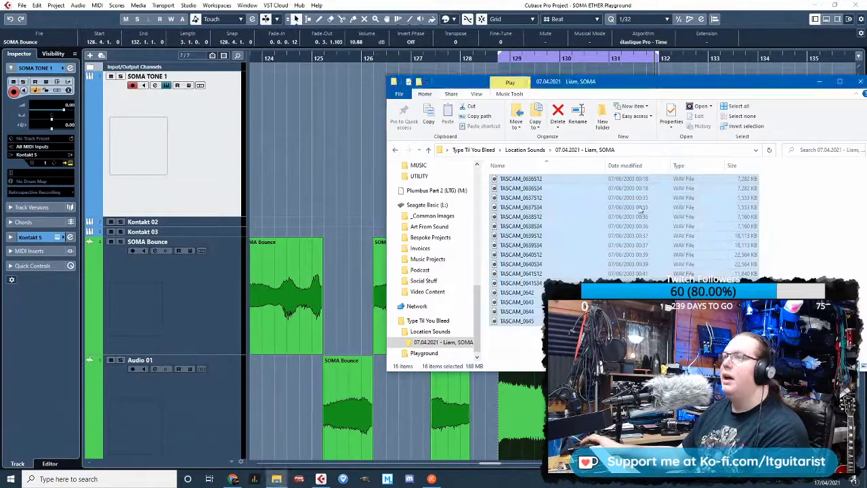
left_click(525, 150)
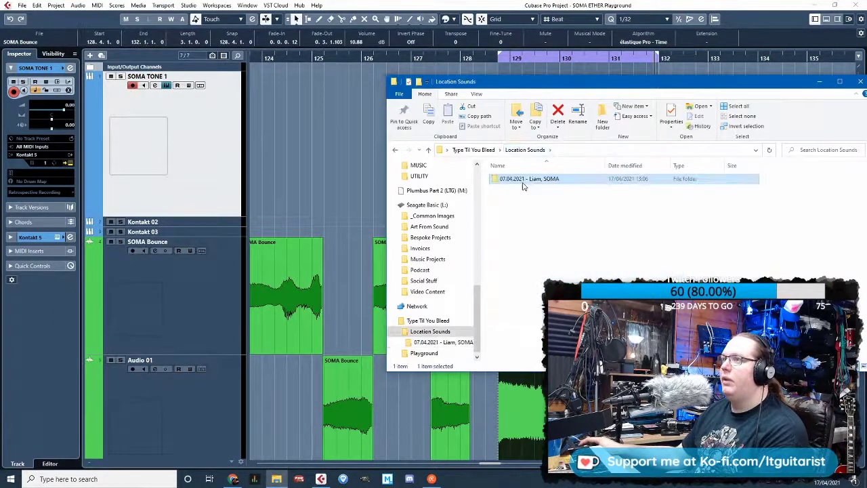
left_click(493, 152)
double_click(525, 190)
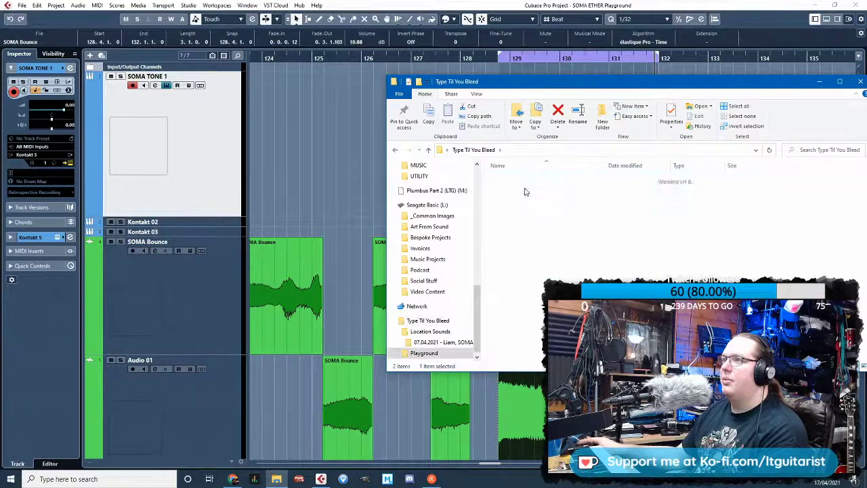
double_click(537, 189)
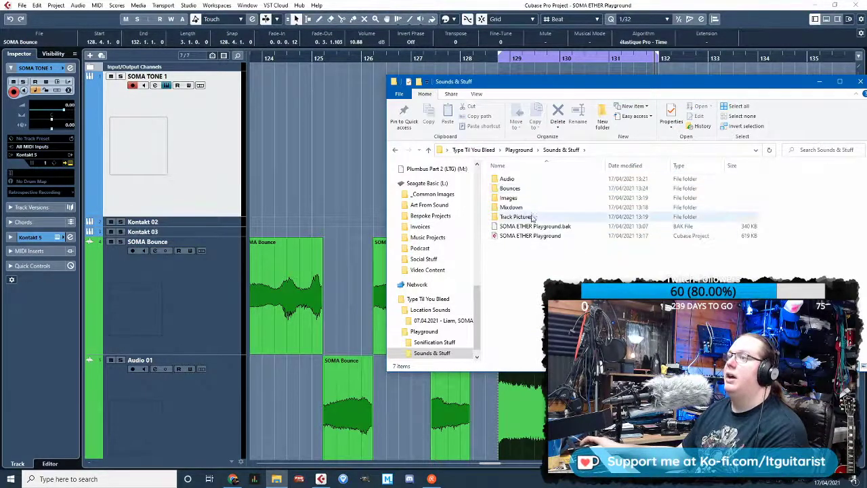
double_click(509, 188)
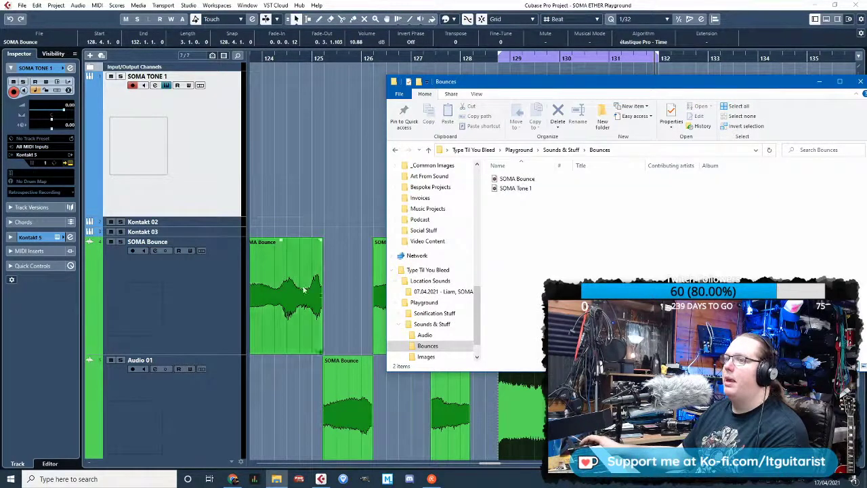
Show the Kontakt instrument's Group Editor and try to bring the SOMA Tone 1 file from the Bounces folder into it
left_click(233, 479)
left_click(321, 478)
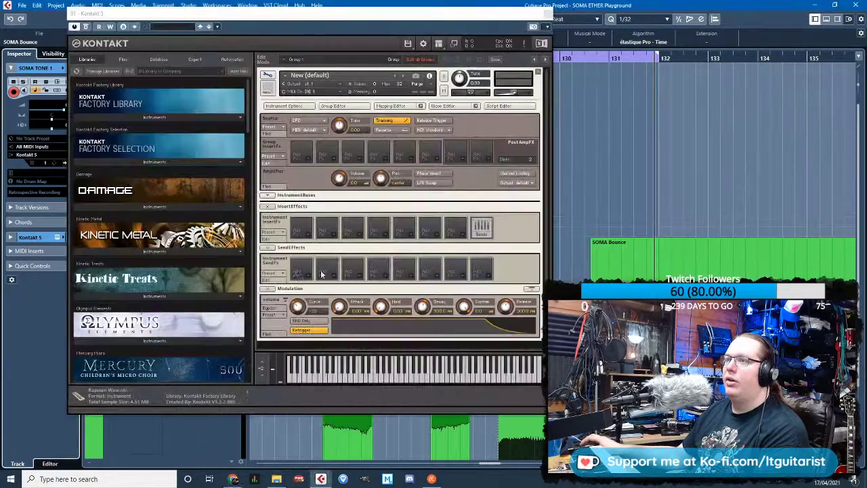
left_click(333, 106)
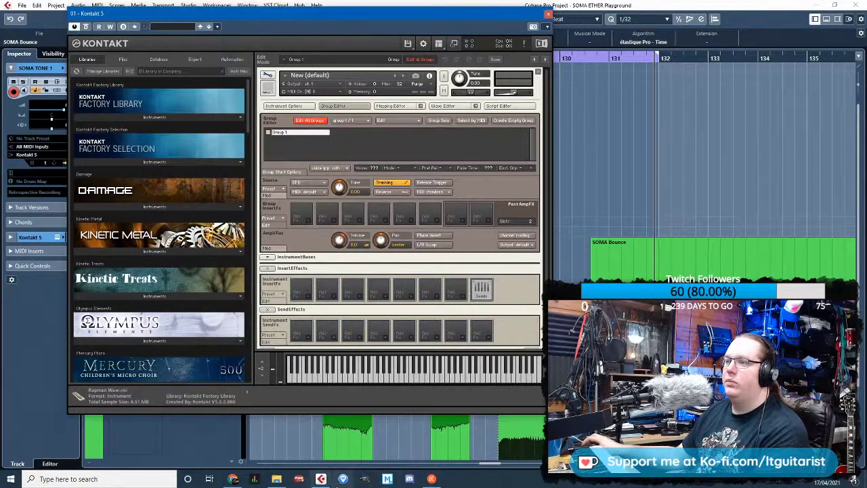
left_click(257, 478)
left_click(516, 189)
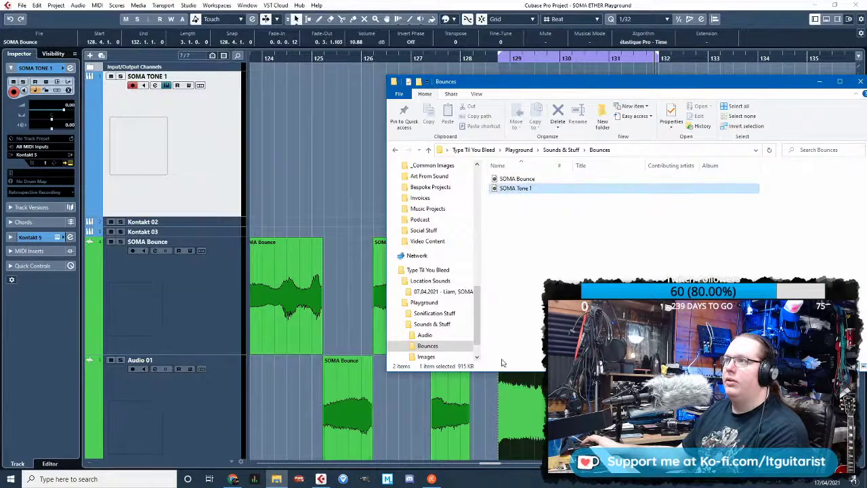
left_click_drag(309, 469, 395, 154)
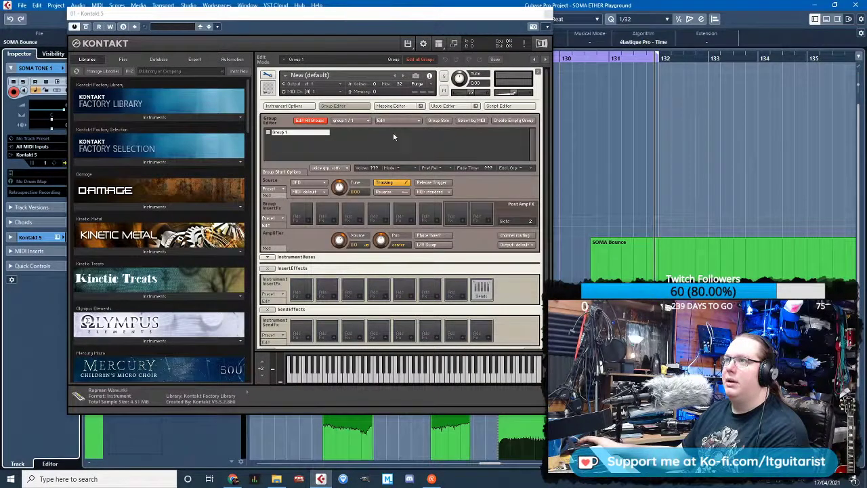
Import SOMA Tone 1 from the Bounces folder into the Mapping Editor and extend its zone across the whole keyboard
left_click(395, 107)
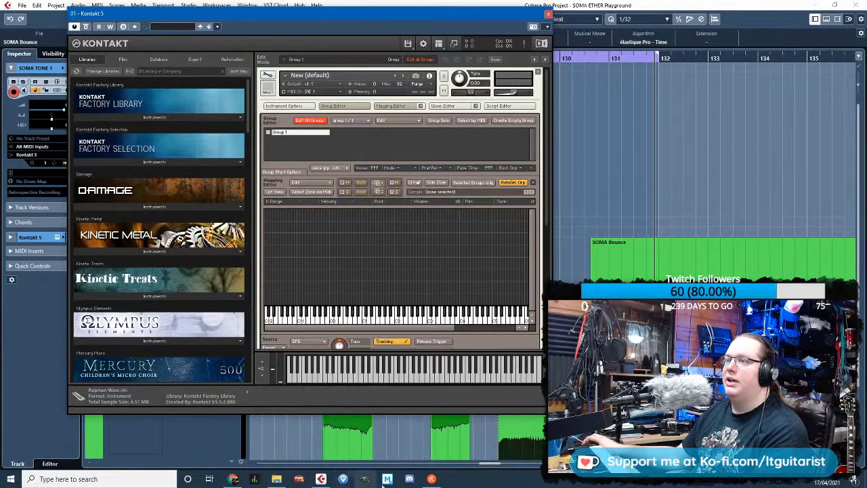
left_click(277, 478)
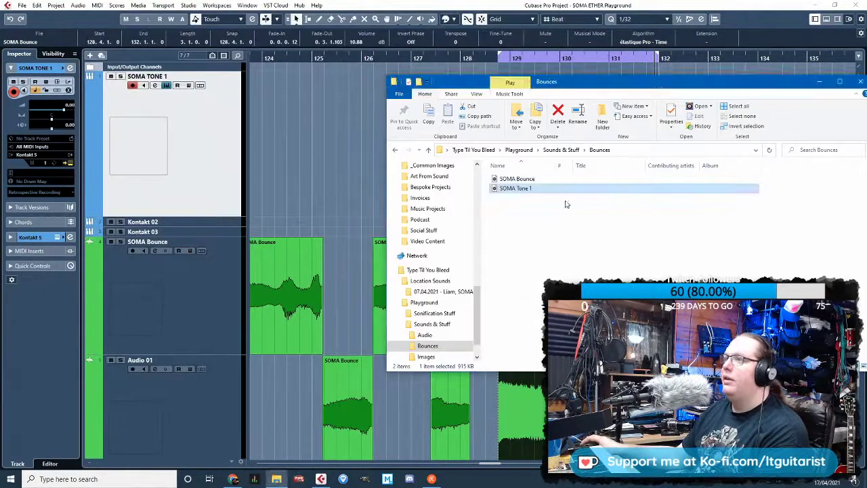
left_click_drag(534, 190, 313, 478)
left_click_drag(312, 447, 266, 268)
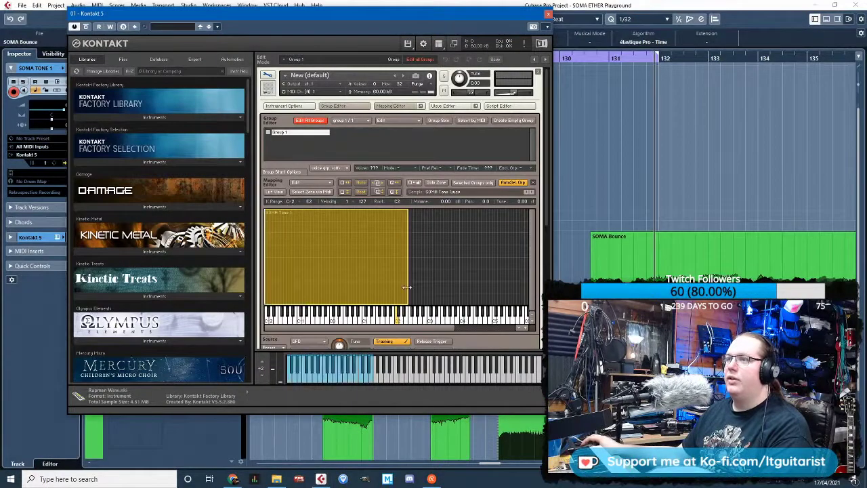
left_click_drag(406, 287, 527, 287)
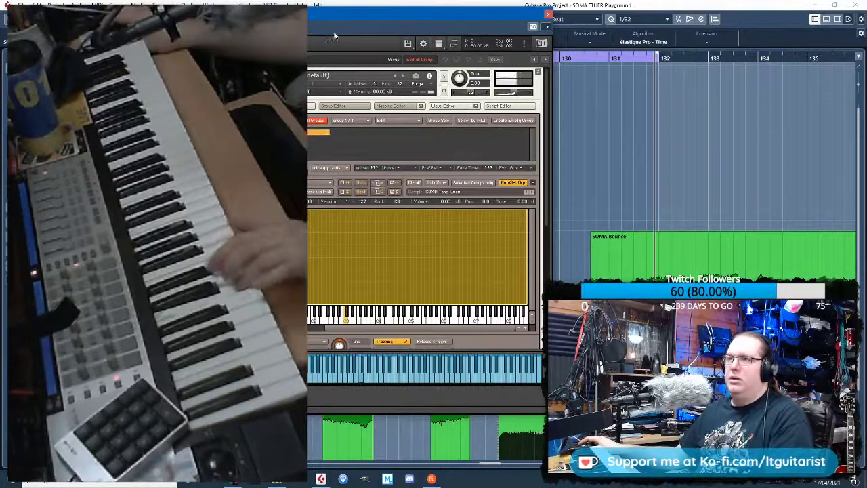
Open SuperVision on the SOMA TONE 1 track's first insert and load its Music, Mixing, H preset
left_click_drag(333, 15, 581, 18)
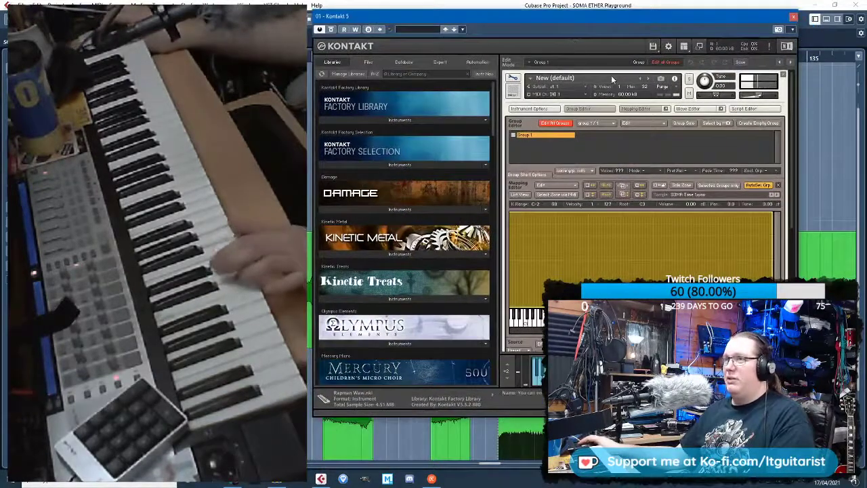
left_click(169, 101)
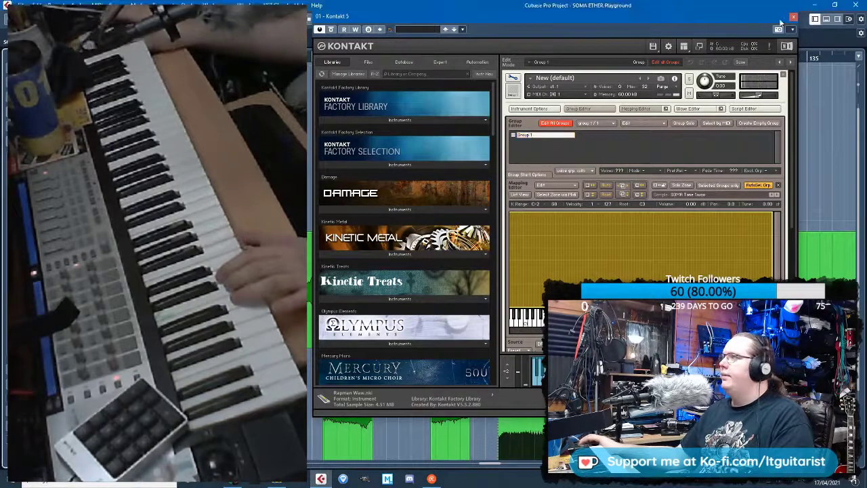
left_click_drag(306, 33, 363, 44)
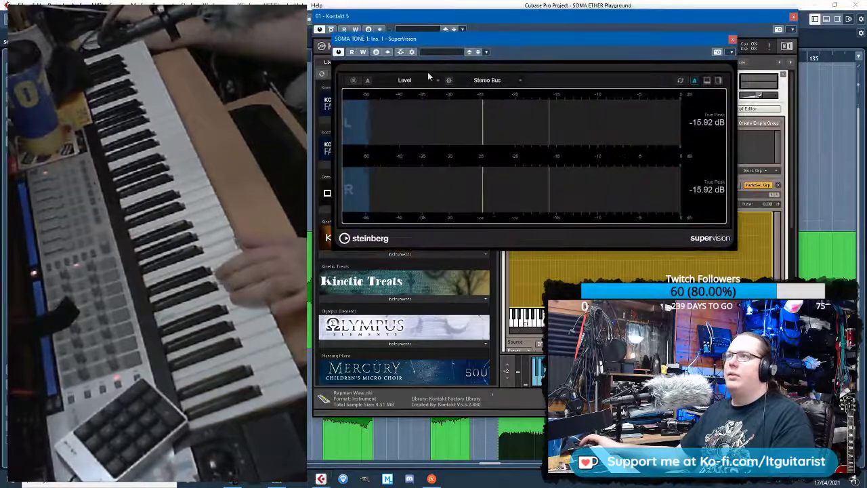
left_click(431, 53)
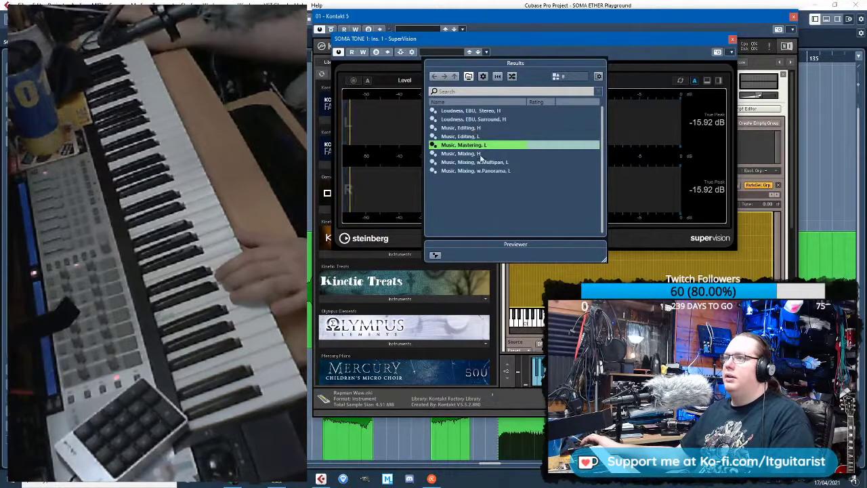
left_click(468, 154)
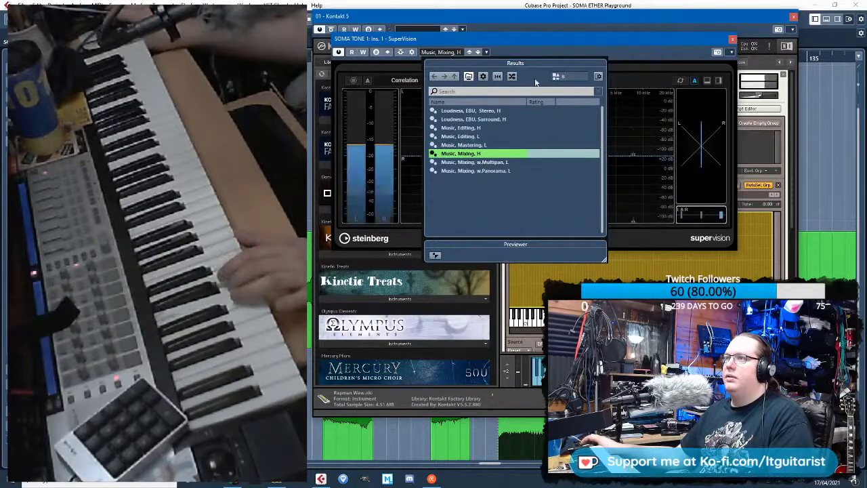
left_click(632, 76)
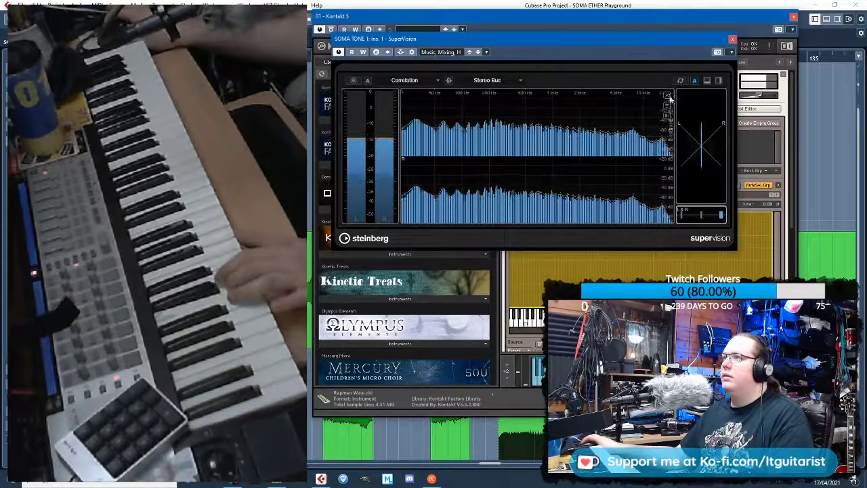
Change SuperVision's Spectrum Bar module to Spectrogram, examine the played tone in it and close the plug-in window
left_click(667, 97)
left_click(433, 84)
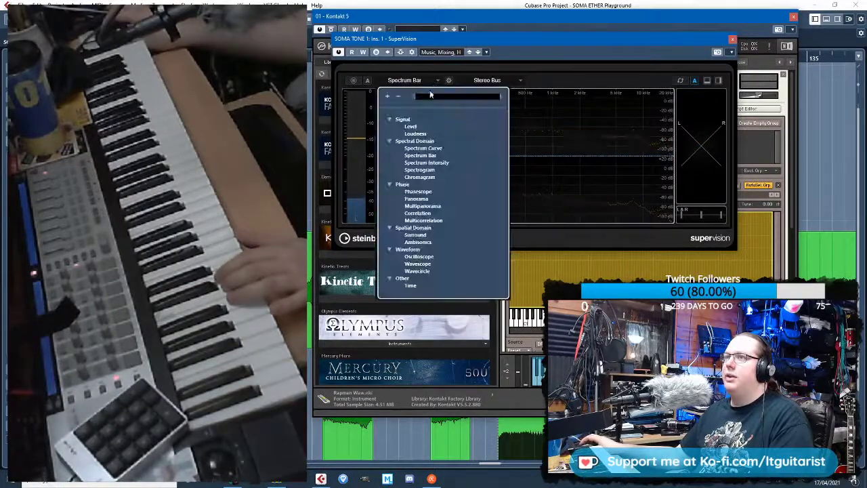
left_click(580, 128)
left_click(405, 82)
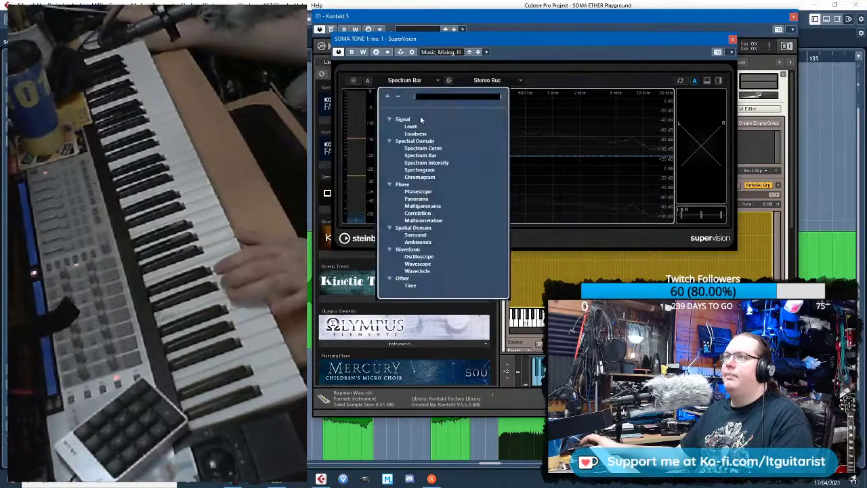
left_click(424, 171)
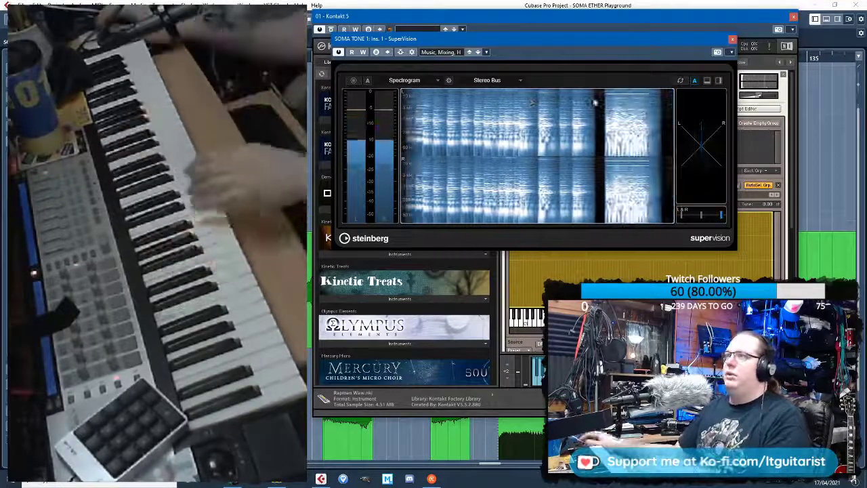
left_click(733, 39)
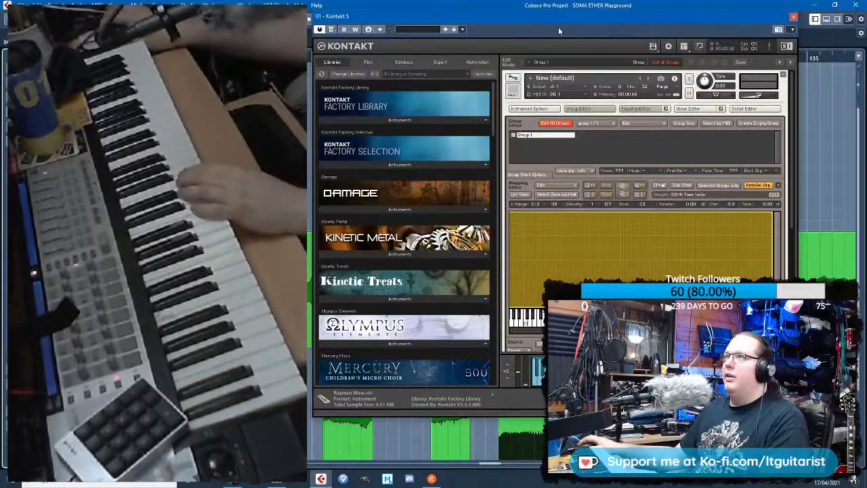
Switch the group's Source module to sampler mode and view its MIDI channel choices without changing them
left_click_drag(571, 17, 443, 35)
scroll(515, 230, "down", 5)
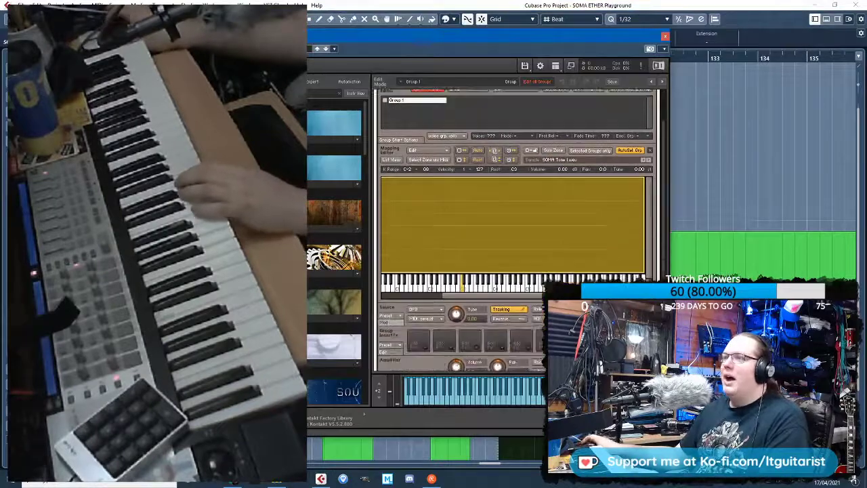
scroll(454, 311, "down", 1)
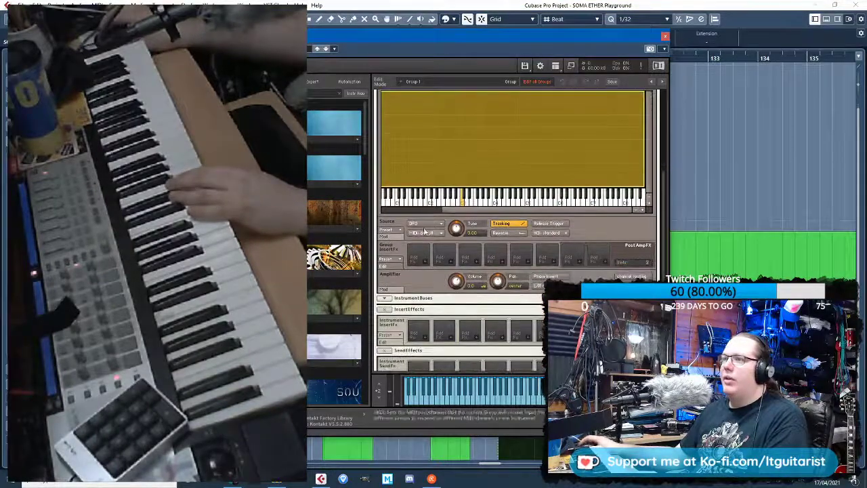
left_click(430, 225)
left_click(424, 230)
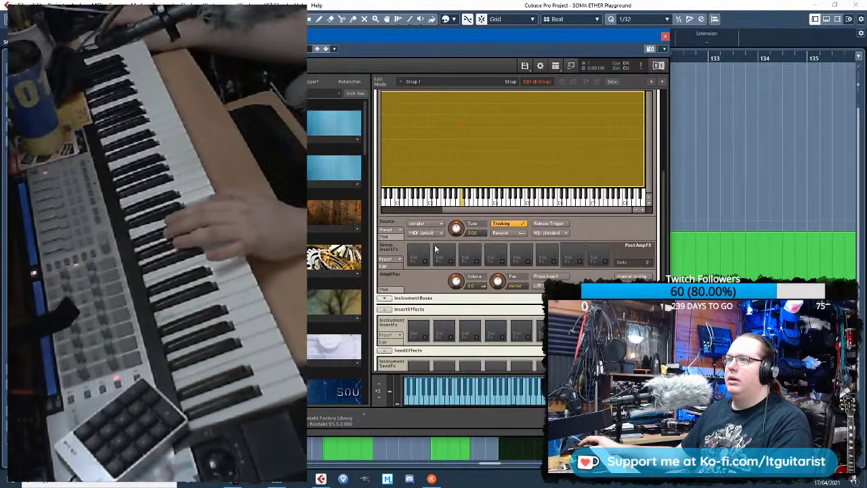
left_click(435, 233)
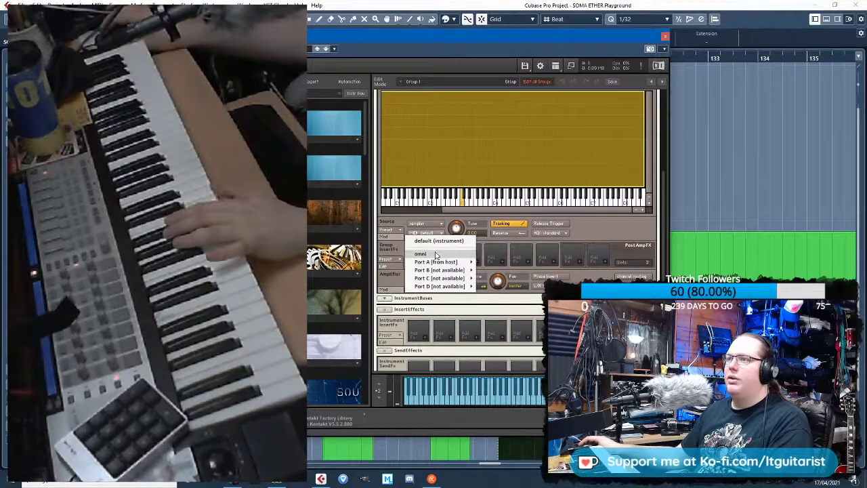
left_click(606, 220)
View the Instrument Options and close them, then show the SOMA Tone 1 sample in the Wave Editor with the Group and Mapping Editors hidden
scroll(425, 295, "down", 1)
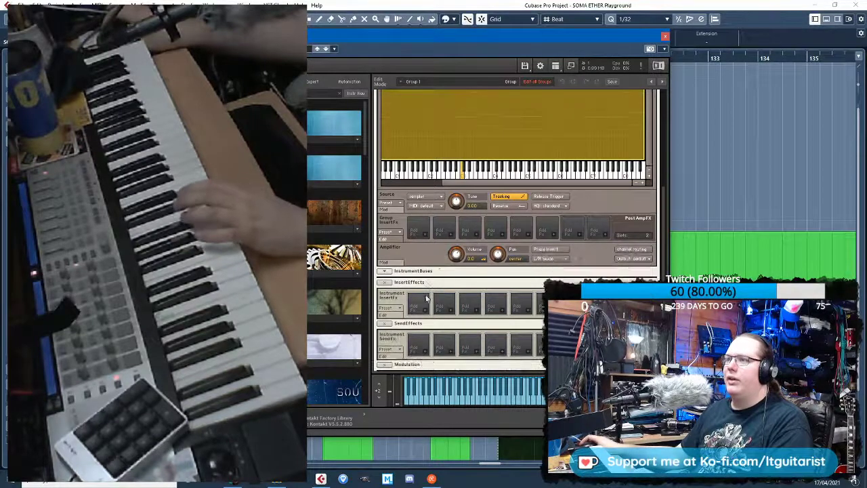
scroll(426, 295, "up", 2)
scroll(427, 298, "up", 5)
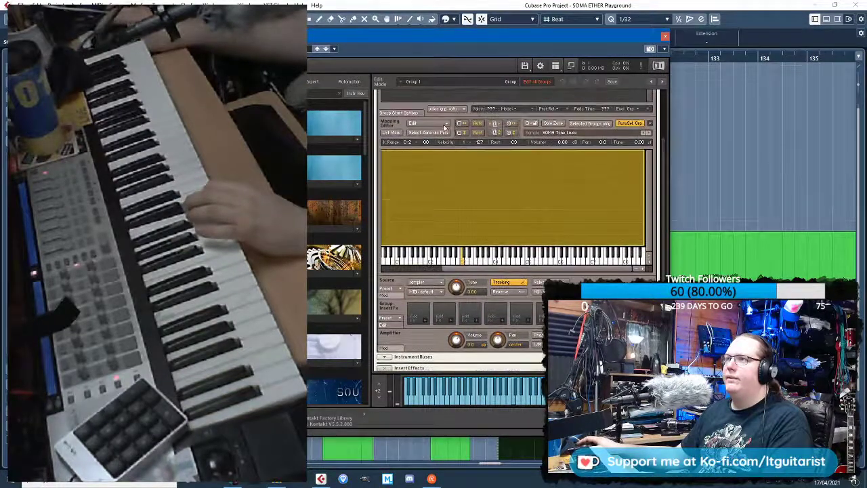
scroll(433, 176, "up", 4)
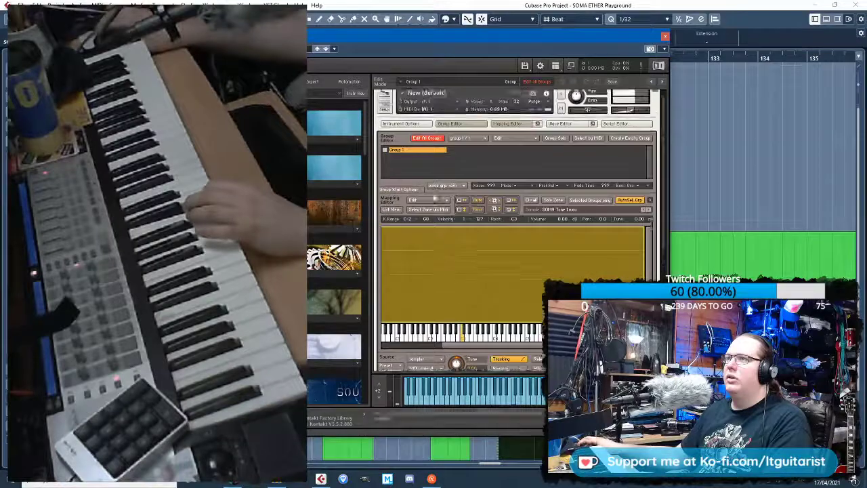
left_click(402, 128)
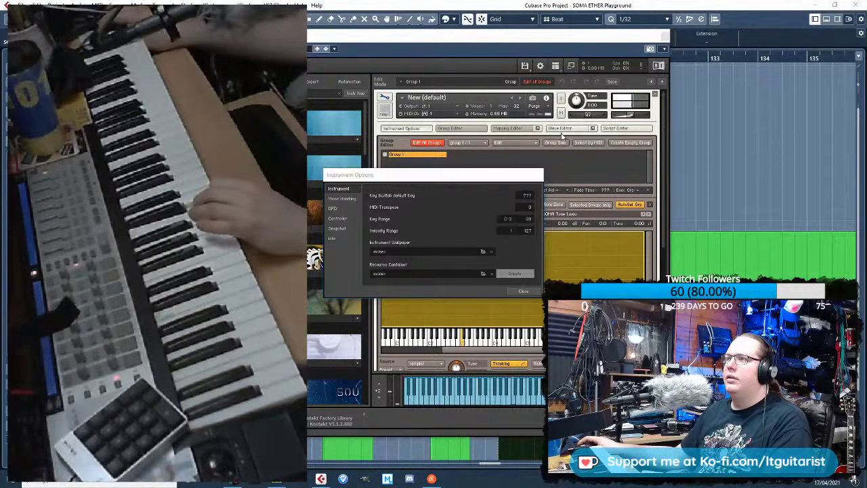
left_click(520, 291)
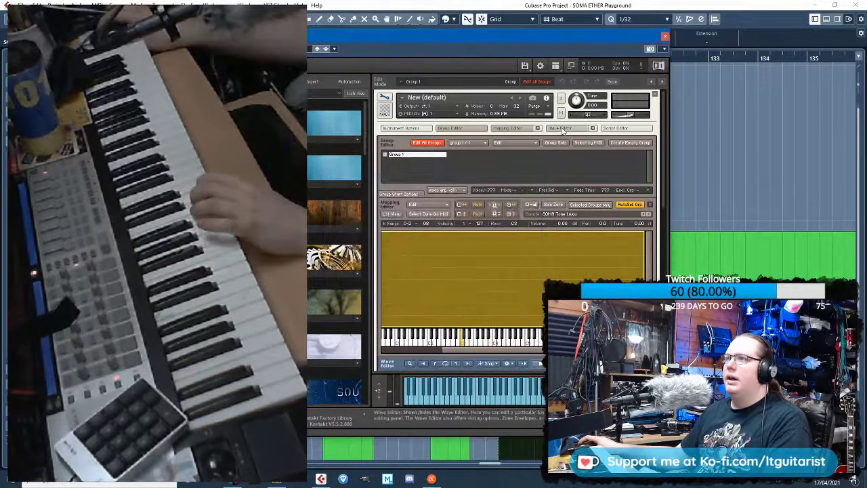
left_click(509, 130)
left_click(461, 129)
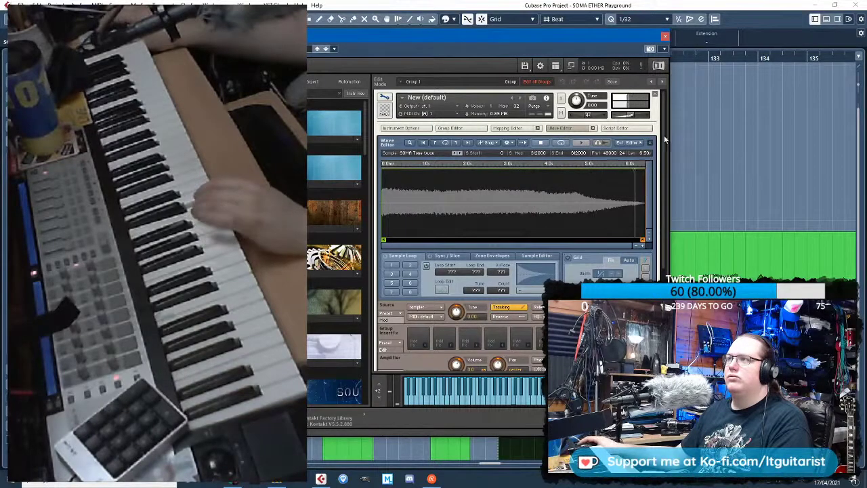
Look through the instrument's effect and modulation sections, switch Kontakt to its minimized view and back, and reopen the instrument for editing
scroll(662, 132, "down", 3)
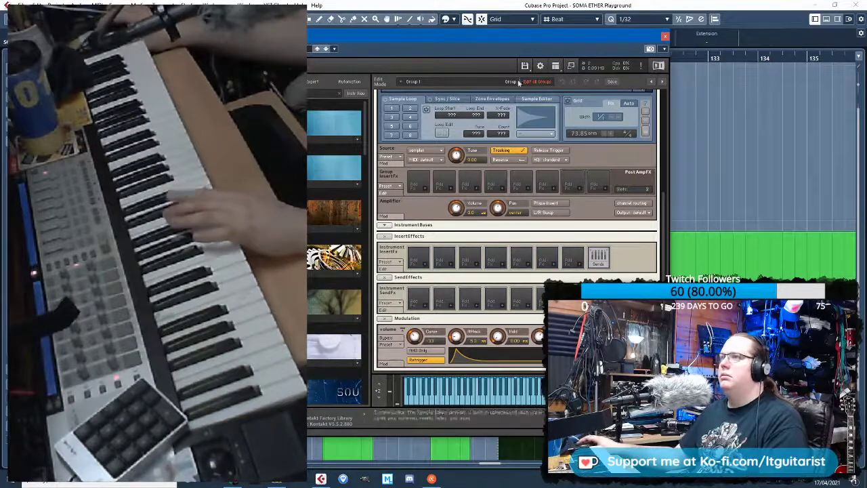
left_click_drag(504, 37, 599, 30)
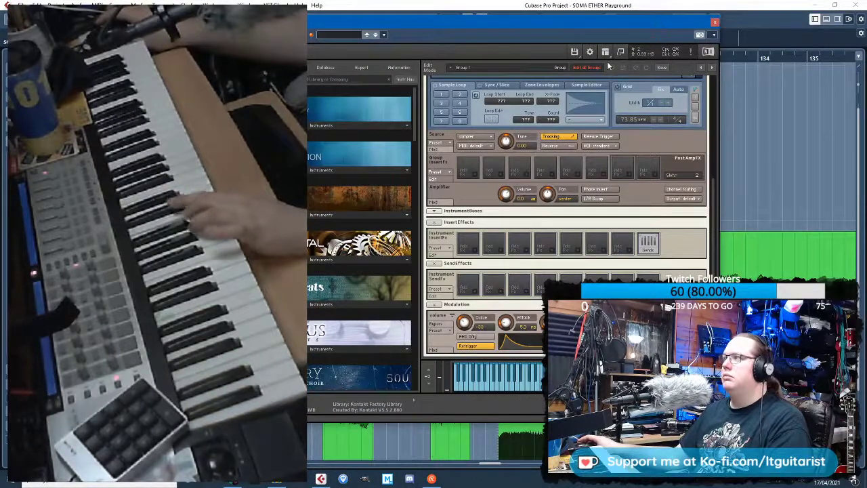
left_click_drag(714, 240, 716, 134)
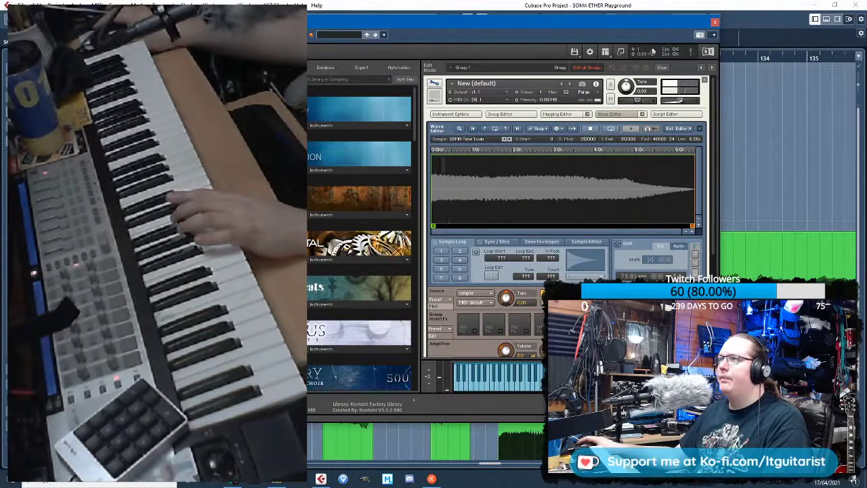
left_click(619, 53)
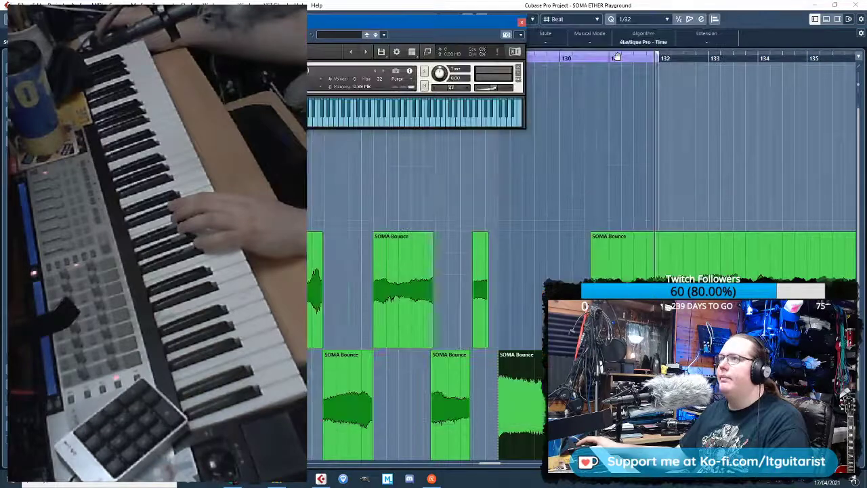
left_click(430, 53)
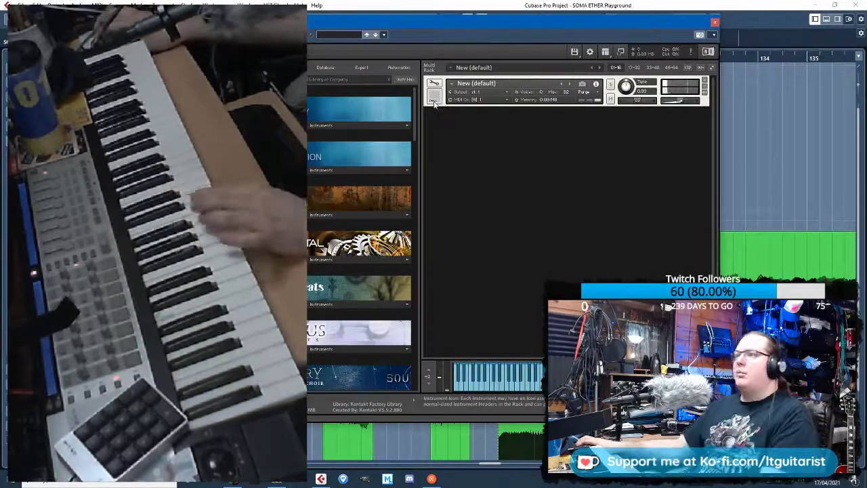
left_click(437, 85)
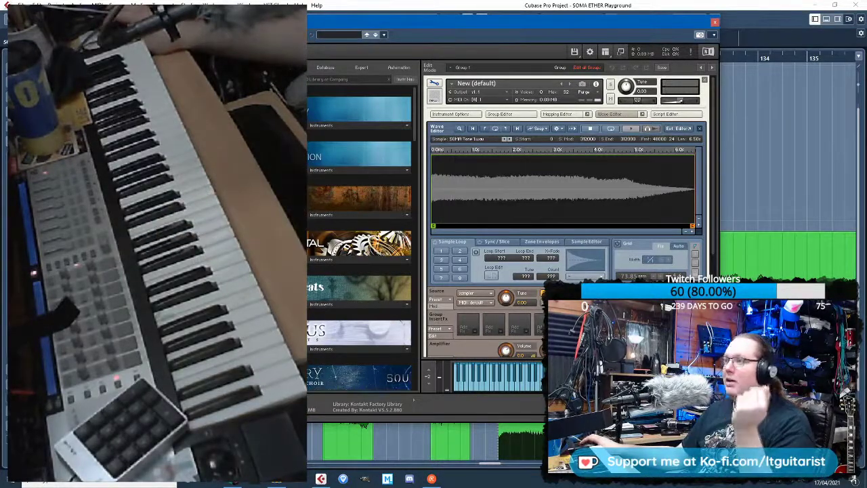
Add a 3-band EQ to the first Group Insert FX slot and arrange the SuperVision spectrogram above the EQ controls
scroll(467, 252, "down", 3)
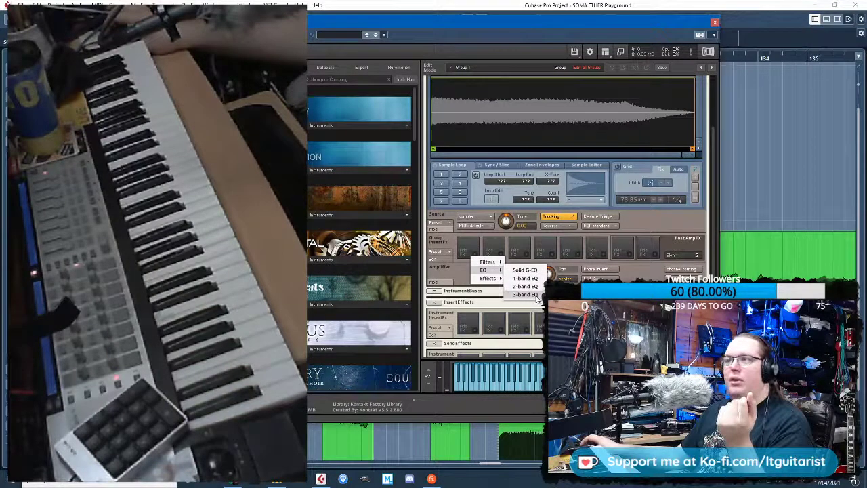
left_click(531, 295)
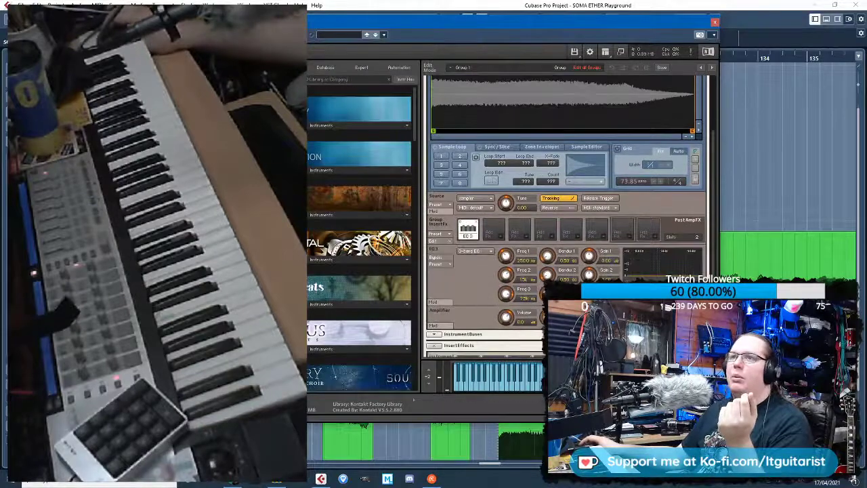
left_click_drag(309, 21, 316, 56)
left_click_drag(405, 42, 360, 19)
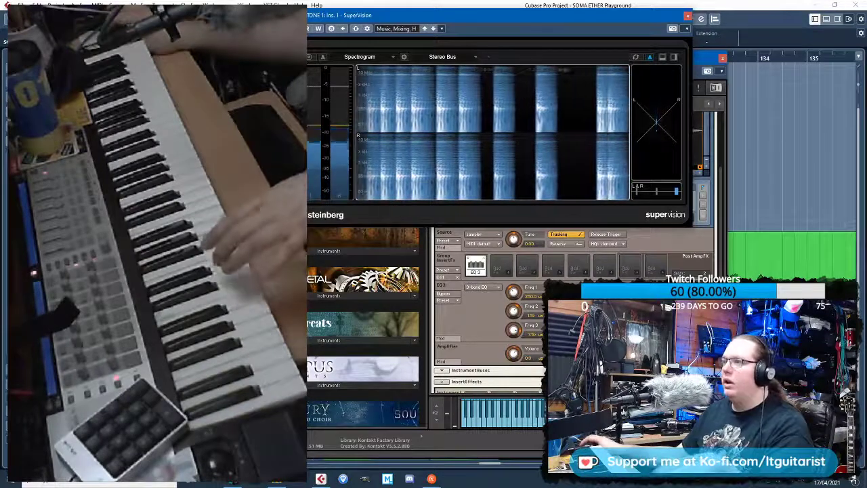
Shape the EQ's third band, ending at 20.0 kHz, while comparing the played tone in SuperVision's spectrogram
left_click(511, 337)
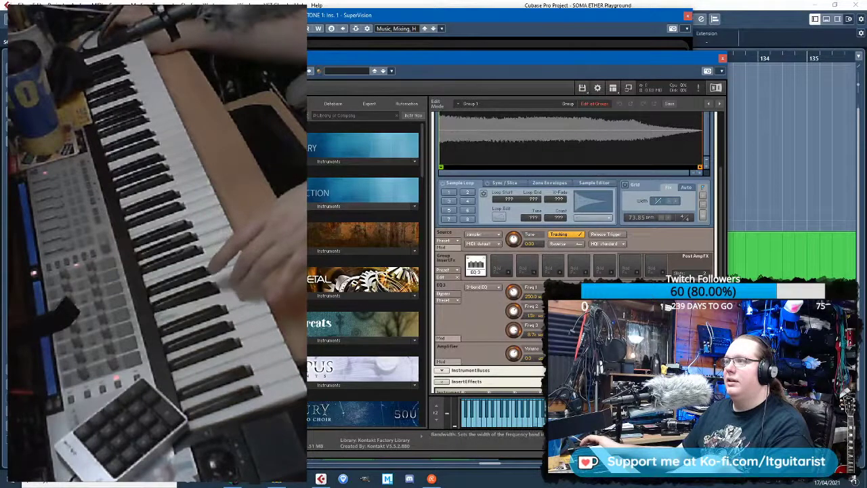
left_click(465, 17)
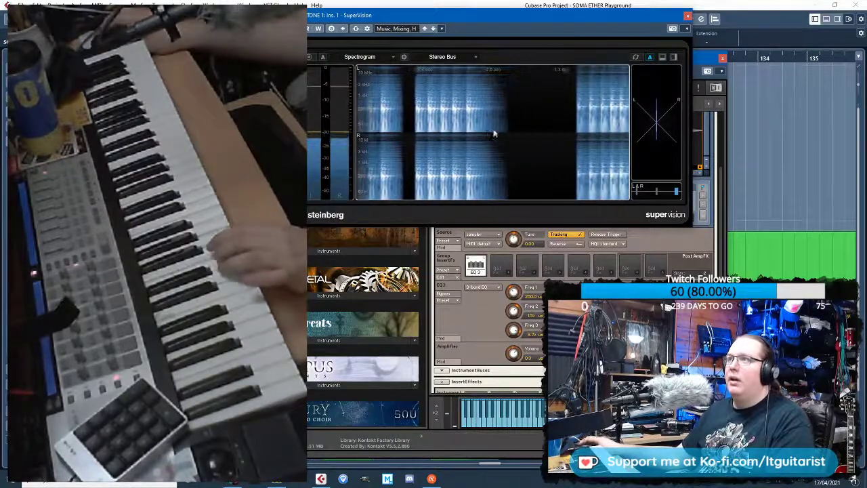
left_click(513, 336)
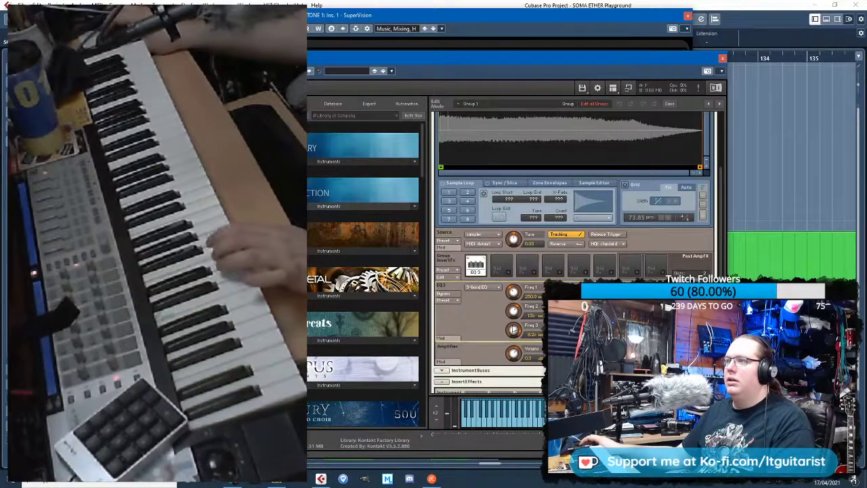
left_click_drag(512, 336, 513, 339)
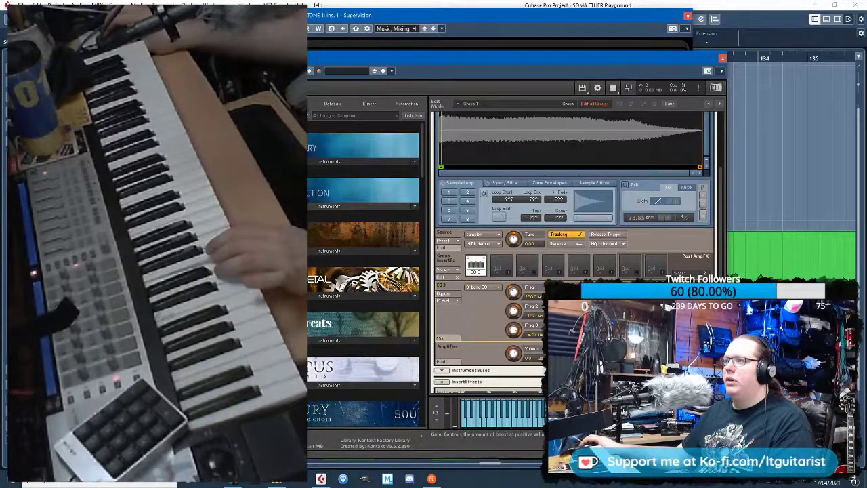
left_click(462, 18)
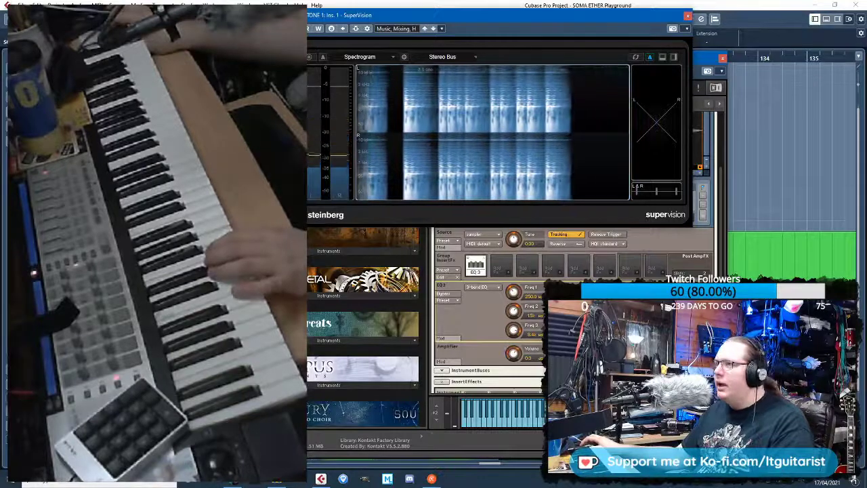
left_click(514, 330)
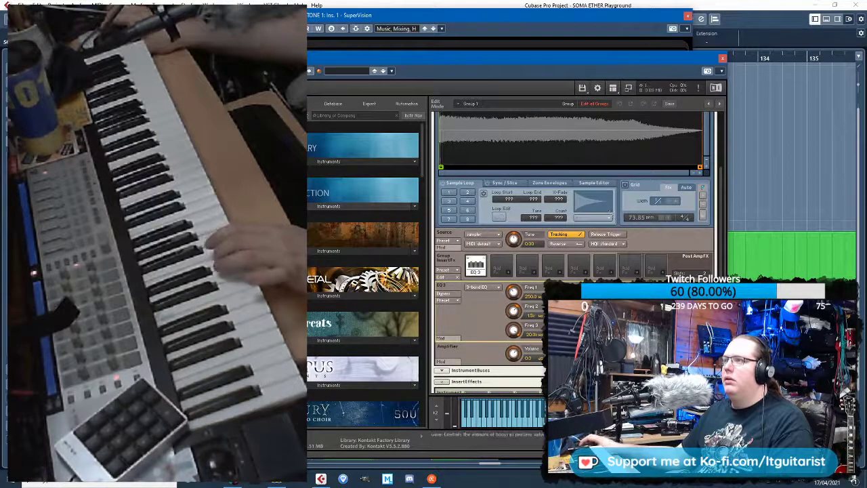
left_click(573, 19)
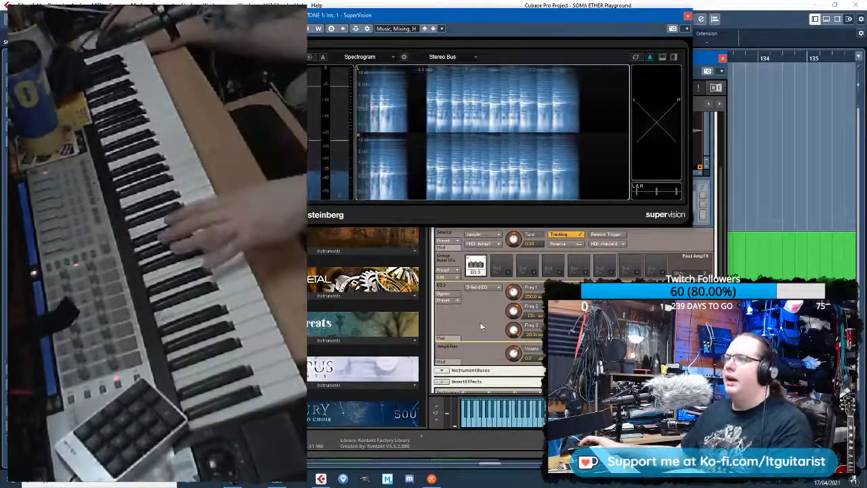
Set the EQ's Freq 1 to 20 Hz and Freq 2 to about 2.5 kHz, with an AHDSR envelope modulating Freq 2
left_click(480, 322)
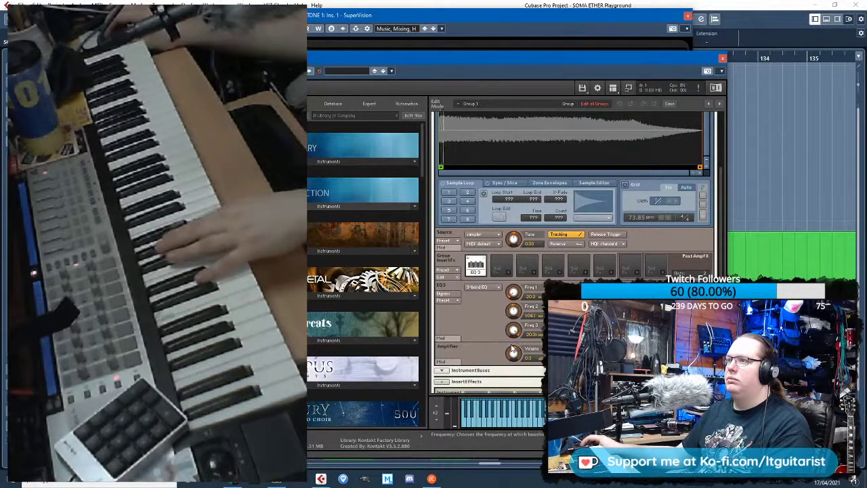
left_click_drag(512, 349, 512, 309)
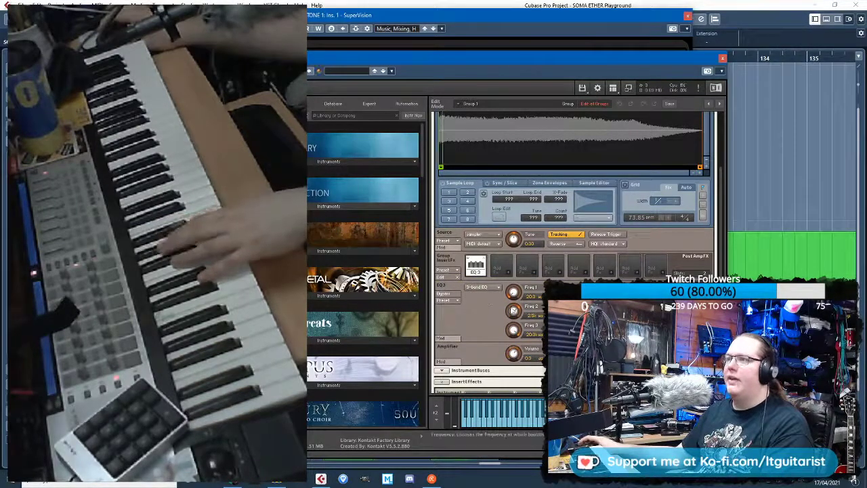
scroll(459, 332, "down", 2)
right_click(512, 285)
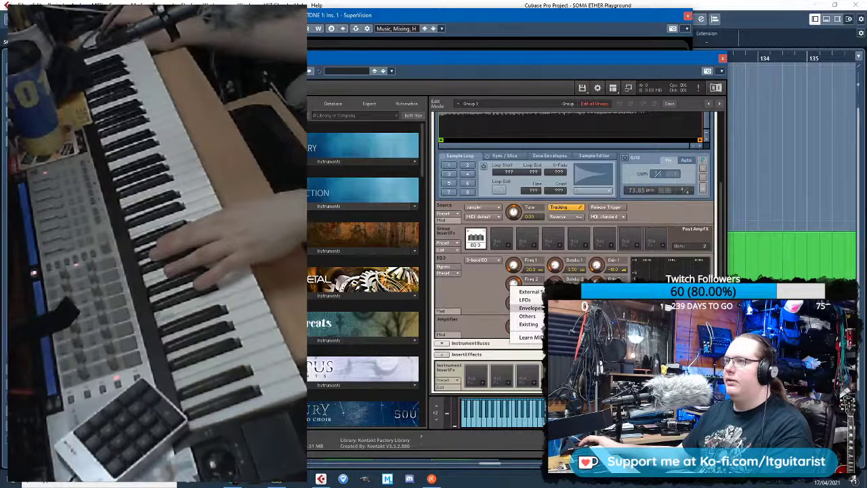
left_click(579, 308)
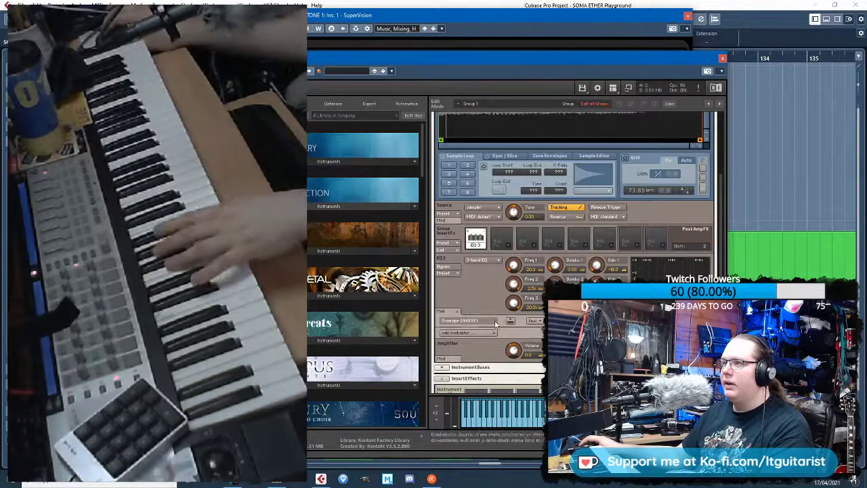
Adjust the volume envelope's attack and lower the EQ's Freq 2 to about 700 Hz
scroll(536, 345, "down", 5)
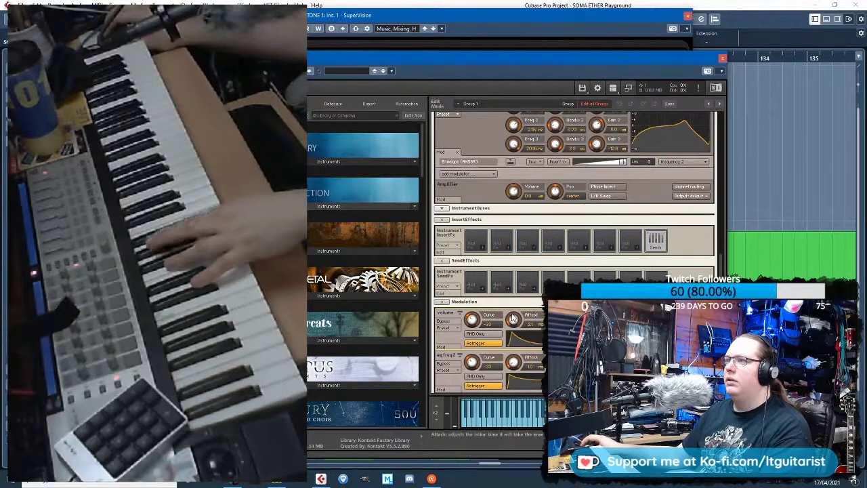
scroll(521, 254, "up", 1)
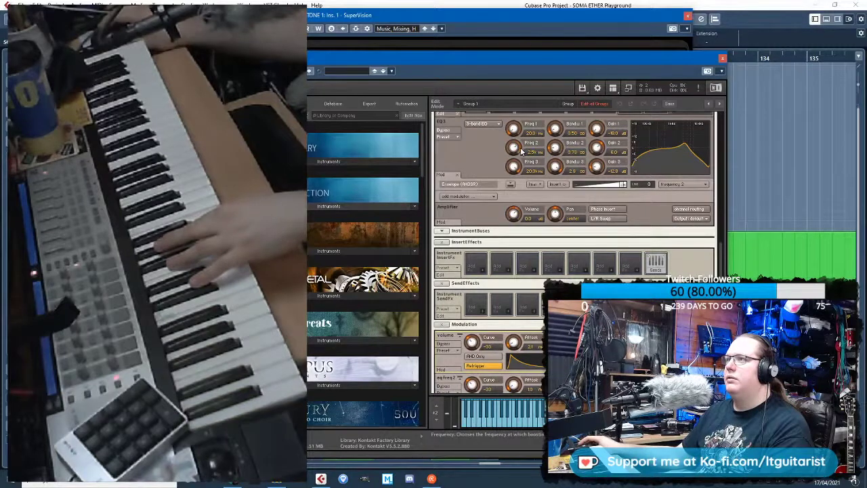
left_click_drag(514, 155, 526, 178)
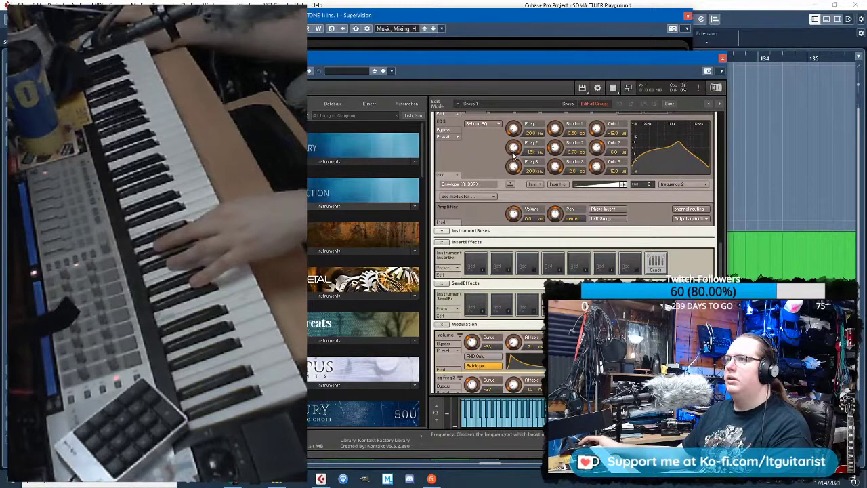
left_click_drag(515, 146, 512, 161)
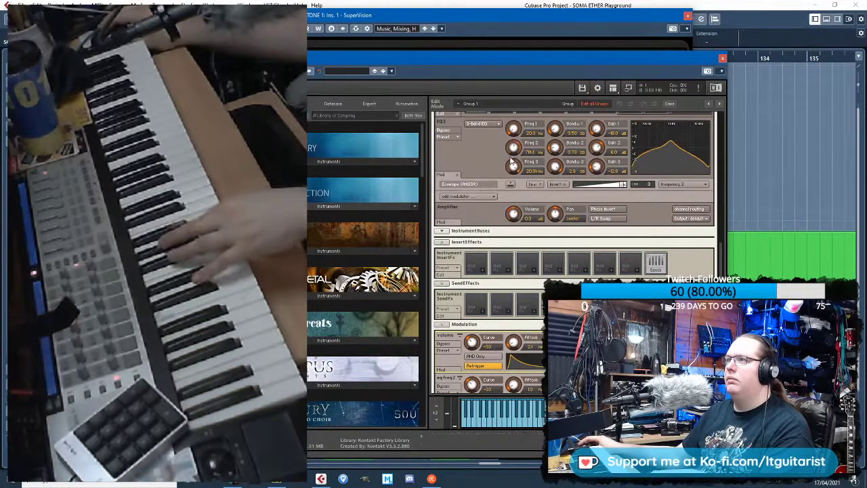
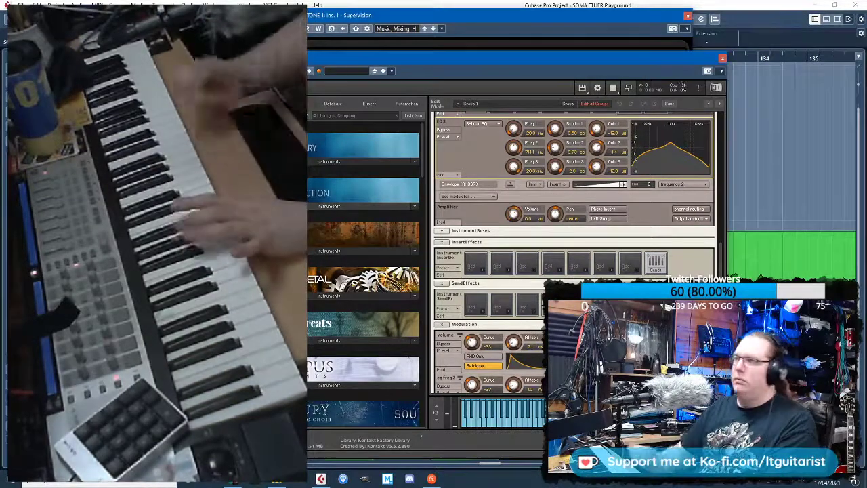
Examine the instrument's waveform, source, EQ, effects and modulation sections while playing the tone
scroll(726, 127, "up", 5)
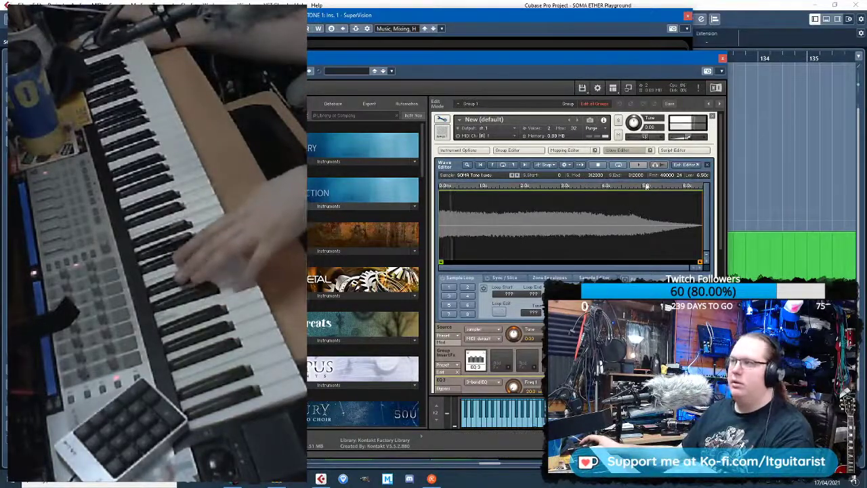
scroll(711, 194, "down", 5)
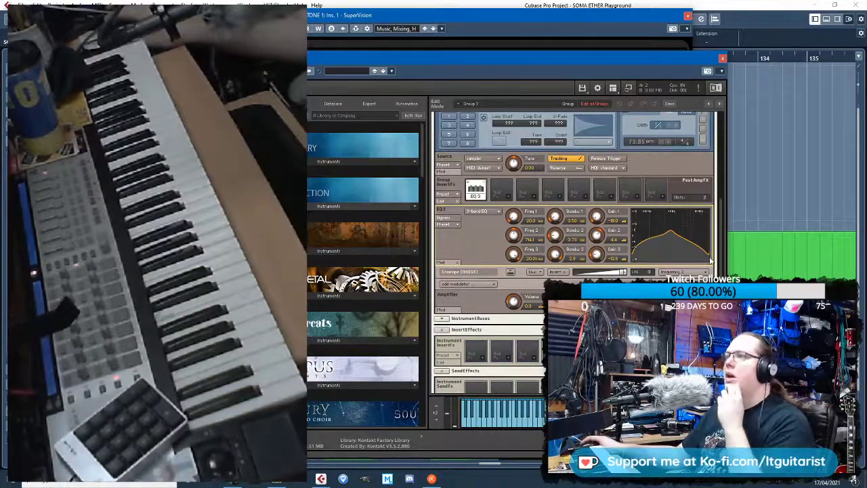
scroll(574, 251, "down", 3)
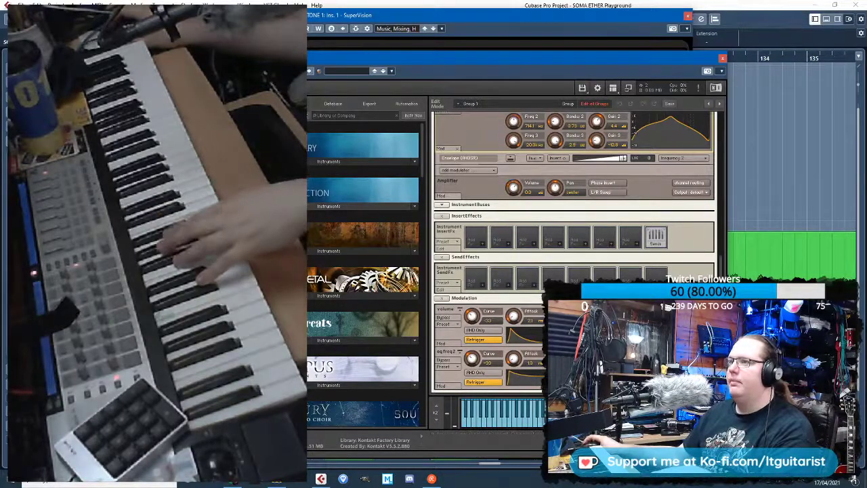
scroll(574, 250, "up", 4)
scroll(574, 251, "down", 4)
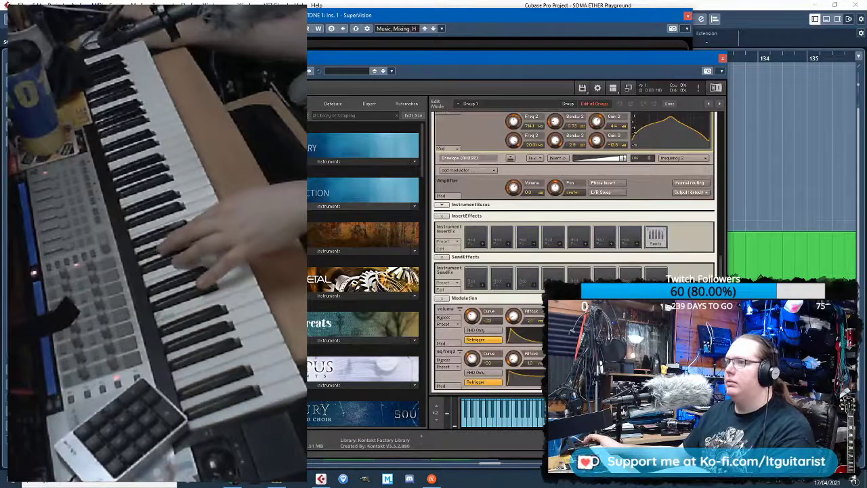
left_click_drag(714, 256, 713, 226)
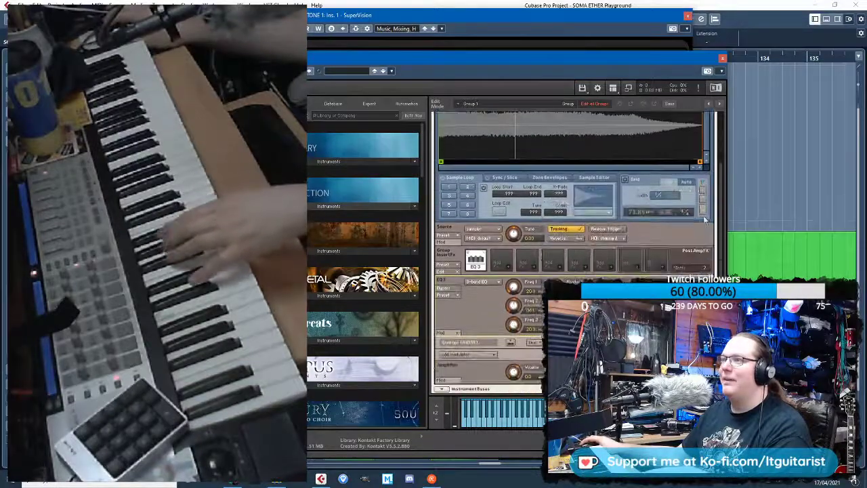
left_click(613, 231)
left_click(613, 230)
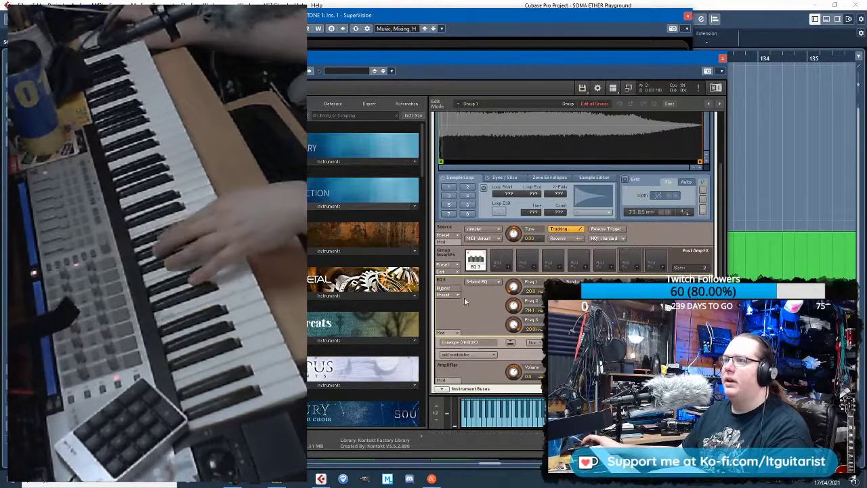
scroll(466, 311, "up", 5)
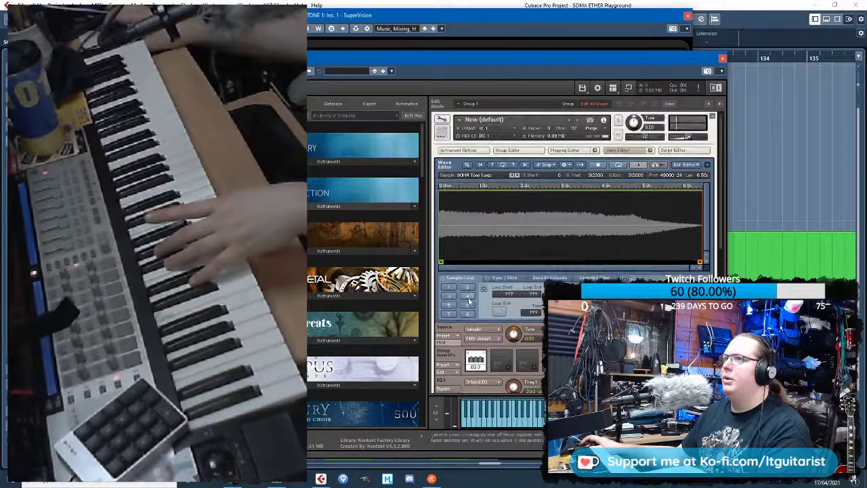
Inspect the sample's key mapping, the Source modulation and the waveform, closing the Mapping and Wave Editors
left_click(564, 150)
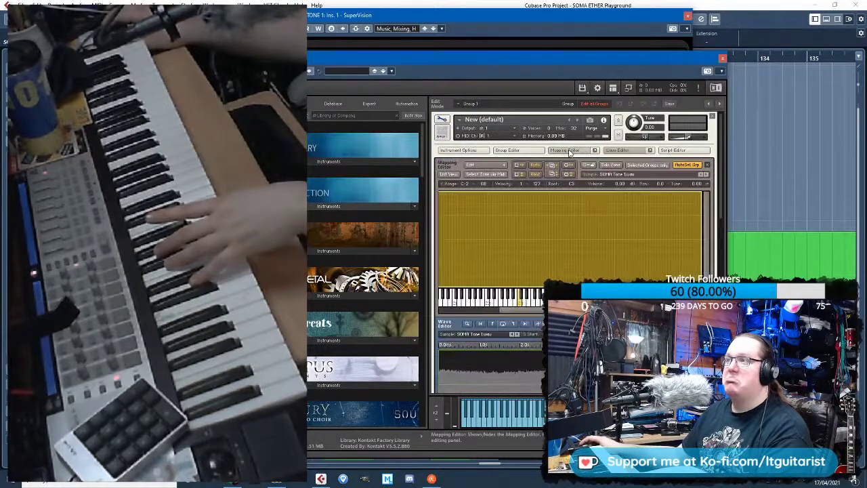
left_click(615, 151)
scroll(474, 291, "down", 1)
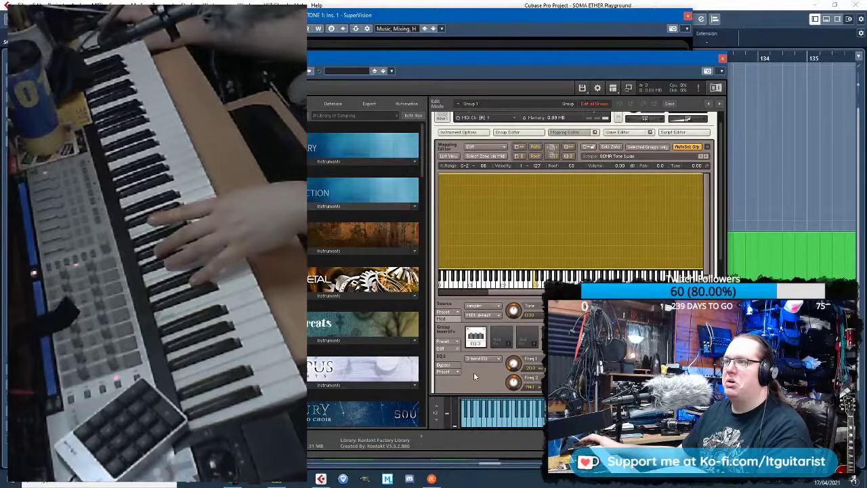
scroll(470, 331, "down", 1)
left_click(443, 306)
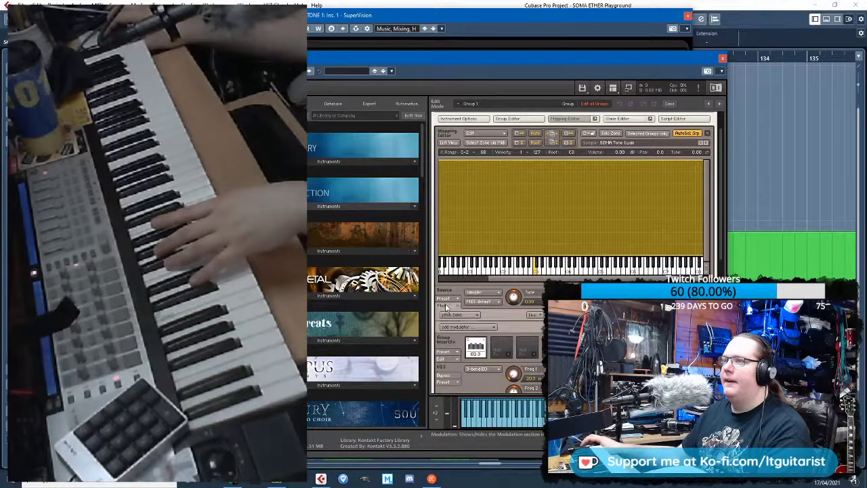
left_click(444, 306)
scroll(465, 373, "down", 1)
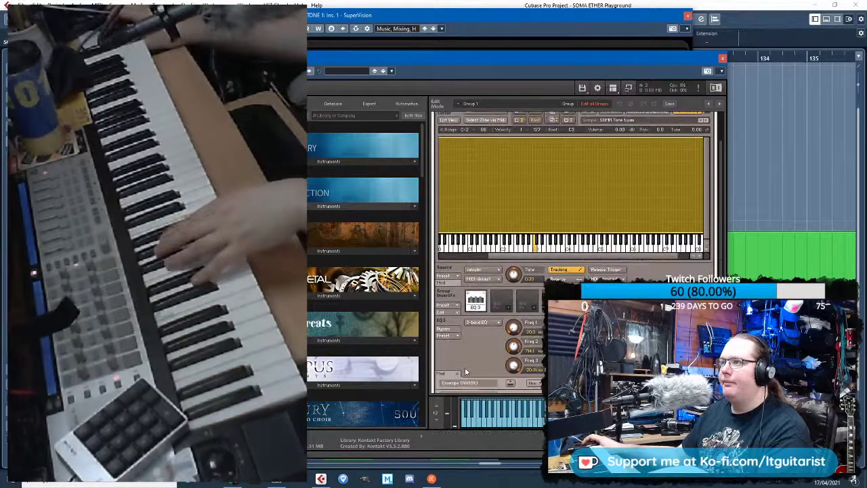
scroll(464, 369, "down", 2)
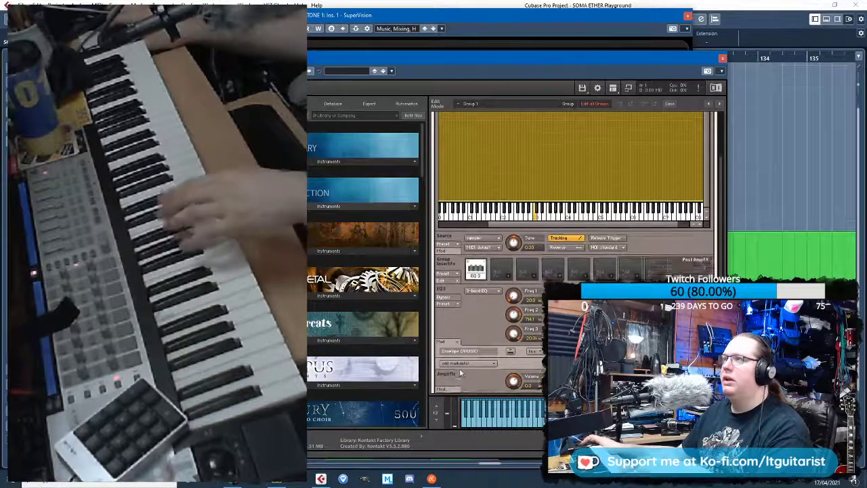
scroll(461, 372, "up", 5)
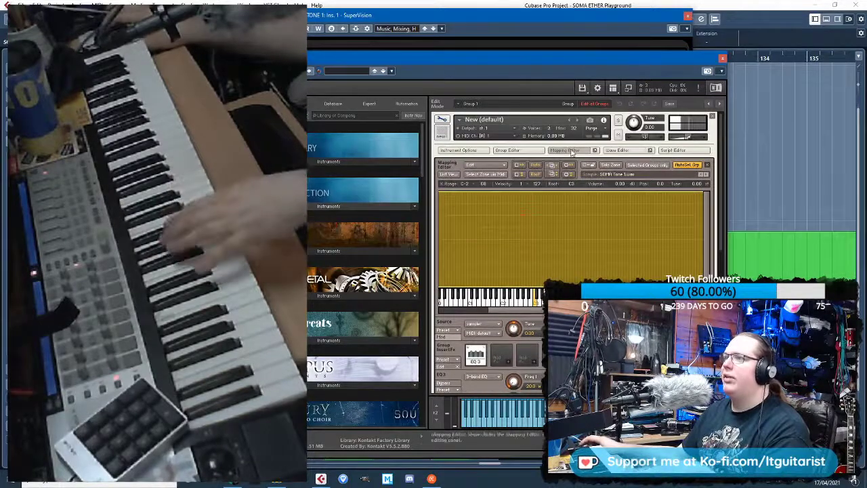
left_click(571, 151)
left_click(640, 151)
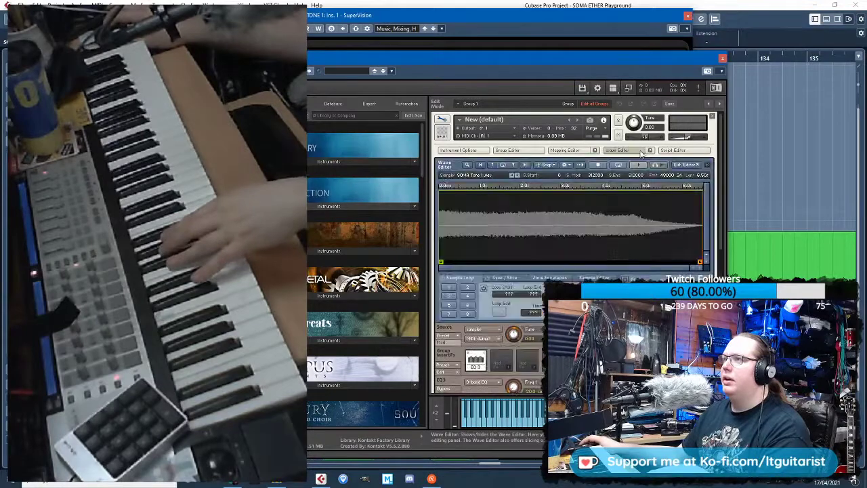
left_click(640, 151)
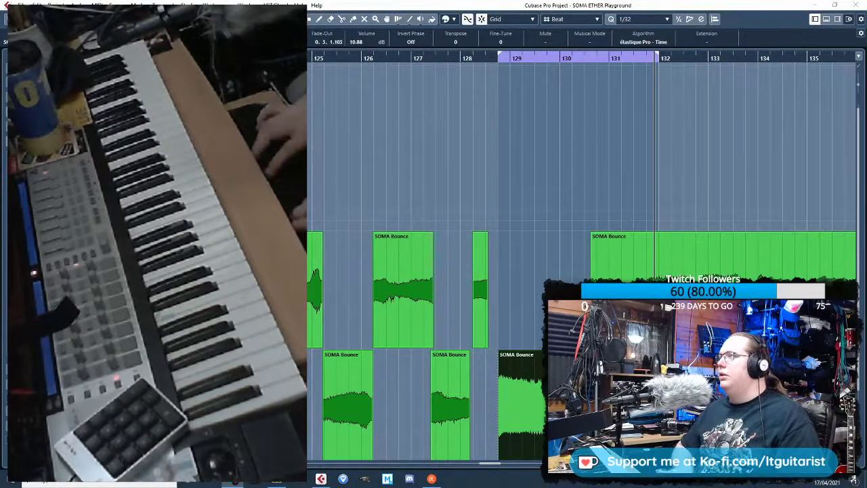
Check the Libraries page of Kontakt's options and close the dialog
left_click(546, 4)
left_click(597, 89)
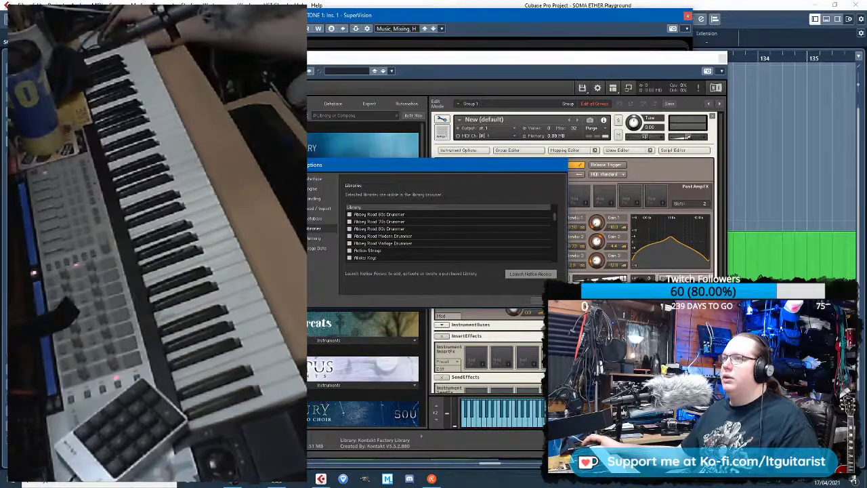
left_click(537, 300)
left_click(537, 300)
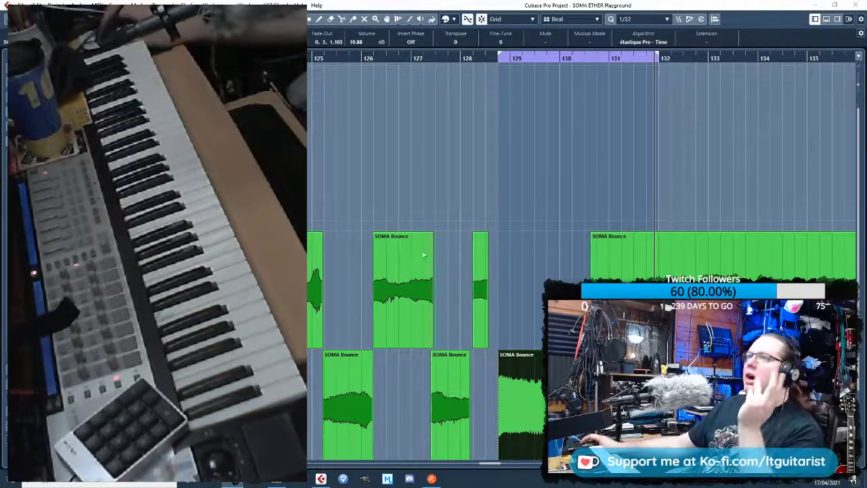
Hide the EQ controls and examine the Group Insert FX presets, Source presets and available Source playback modes
key("alt+Tab")
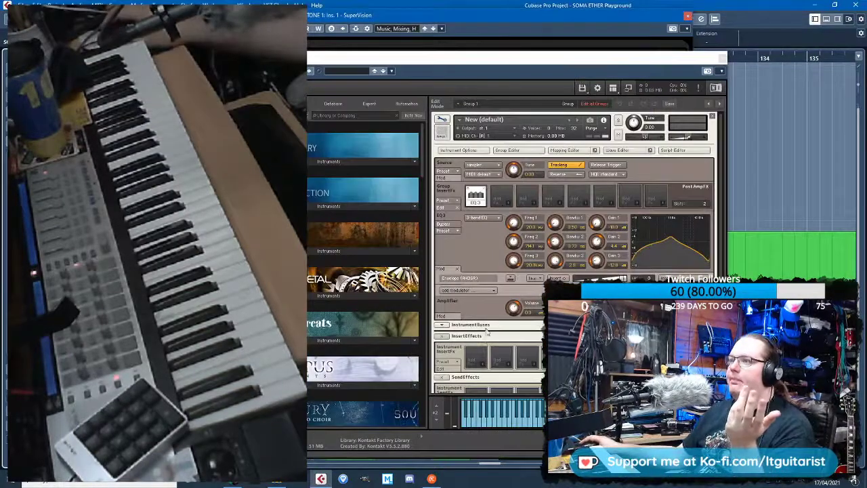
scroll(486, 331, "down", 1)
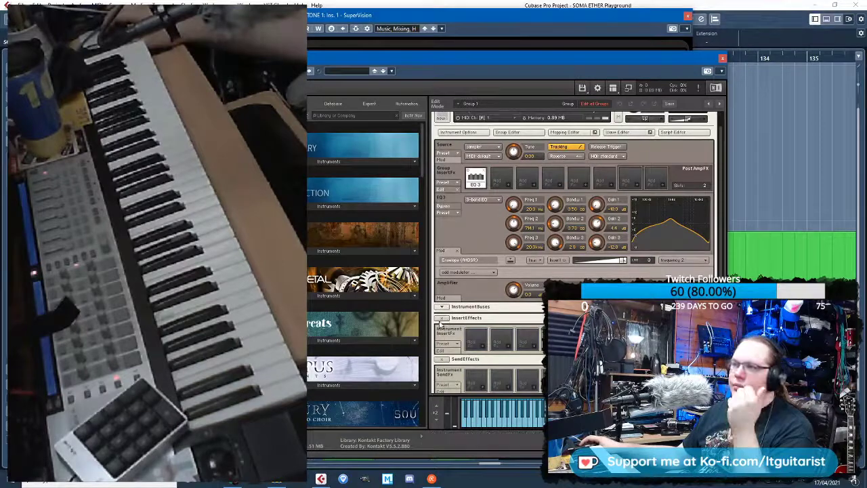
scroll(455, 292, "up", 1)
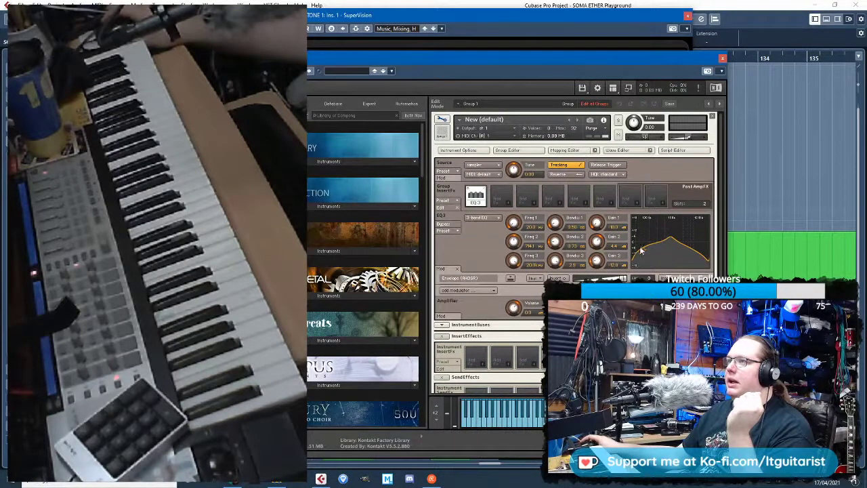
left_click(443, 210)
left_click(444, 200)
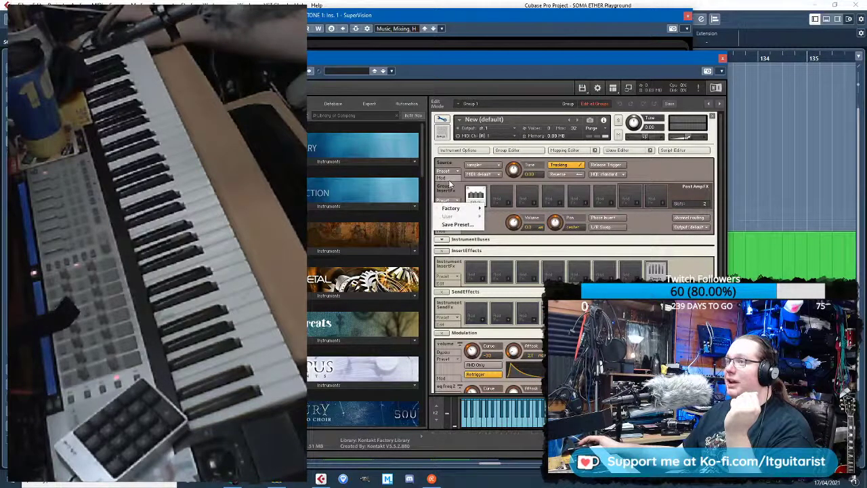
left_click(446, 177)
left_click(446, 178)
left_click(444, 172)
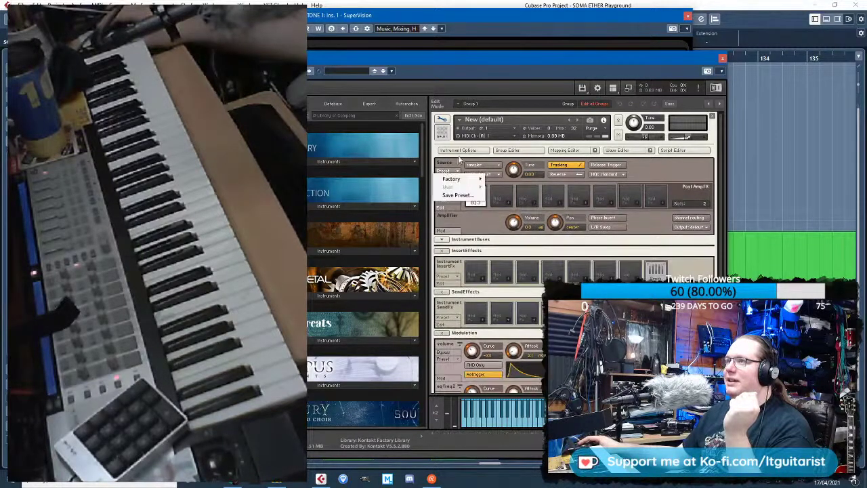
left_click(474, 159)
left_click(481, 165)
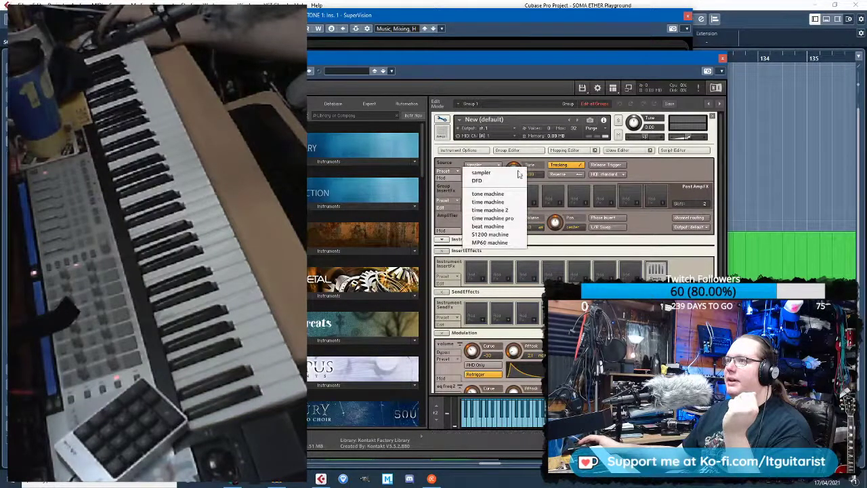
left_click(666, 170)
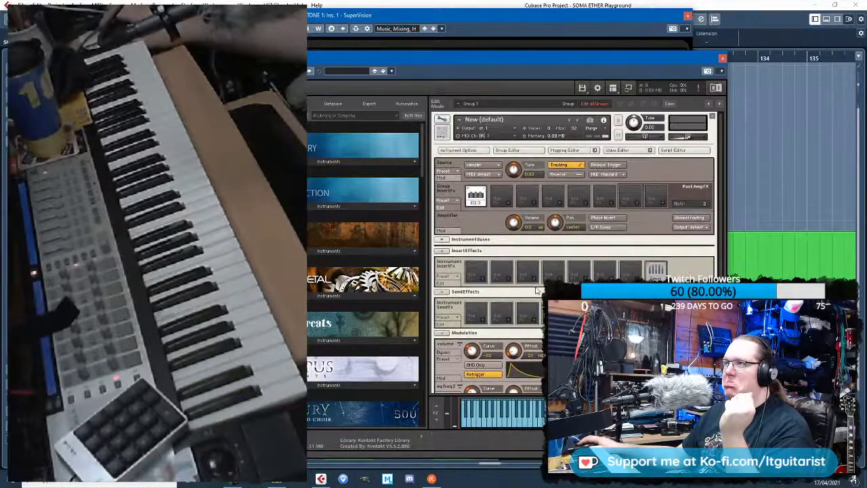
Review the Instrument Options pages and choose the keyboard as the instrument icon
left_click(471, 151)
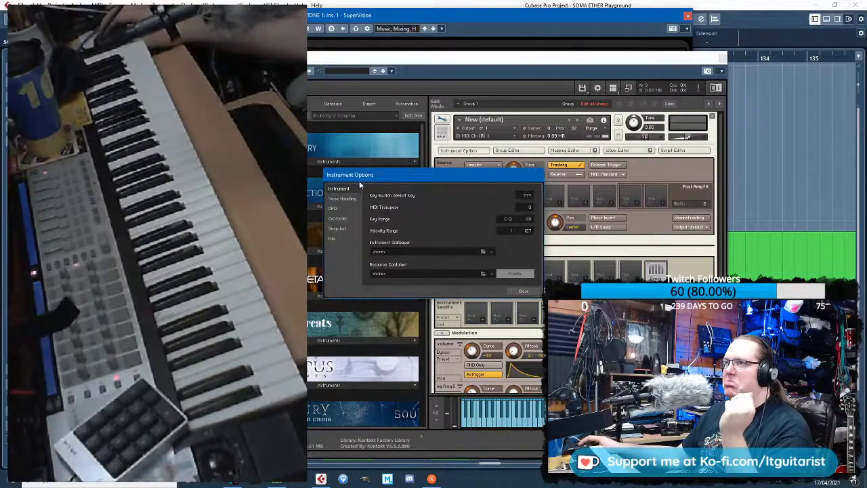
left_click(349, 199)
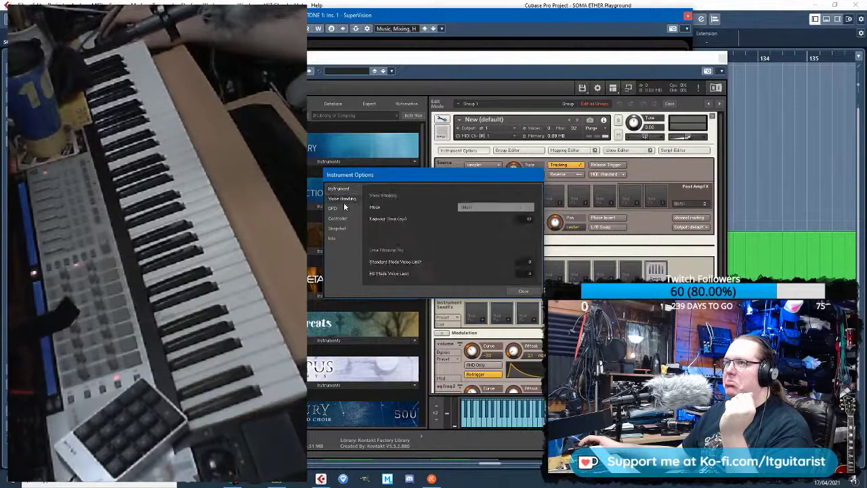
left_click(336, 208)
left_click(340, 218)
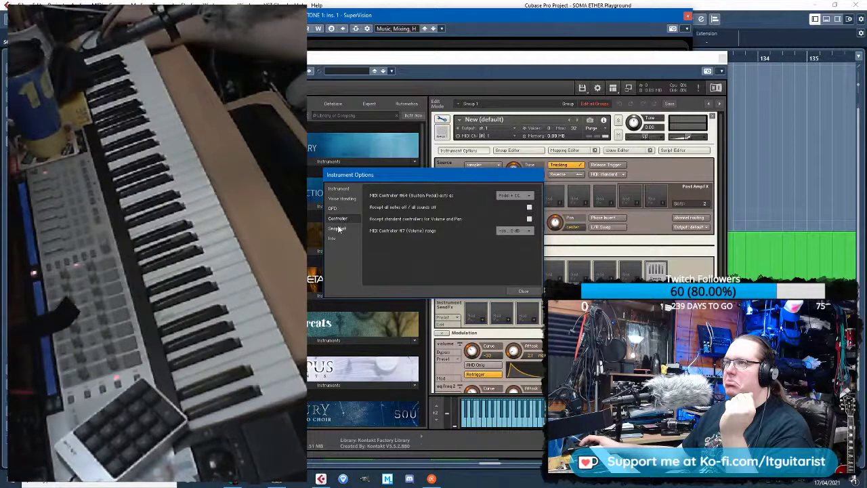
left_click(337, 229)
left_click(336, 237)
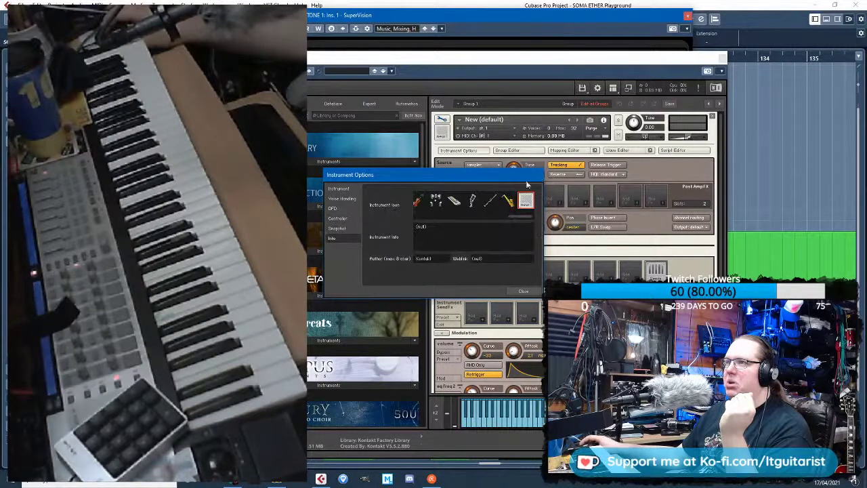
left_click(460, 203)
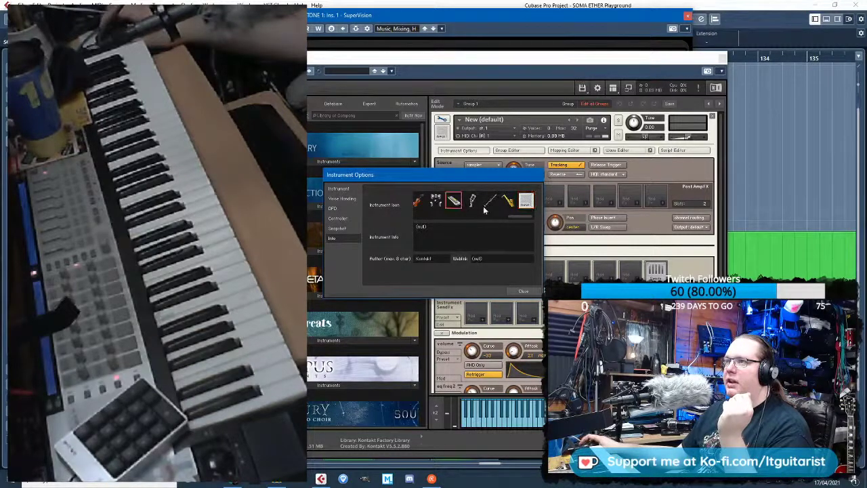
left_click_drag(522, 219, 489, 230)
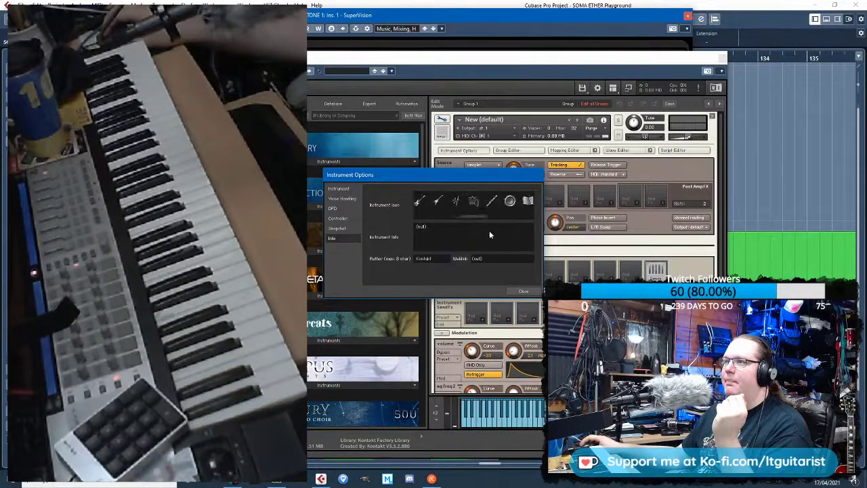
left_click(522, 290)
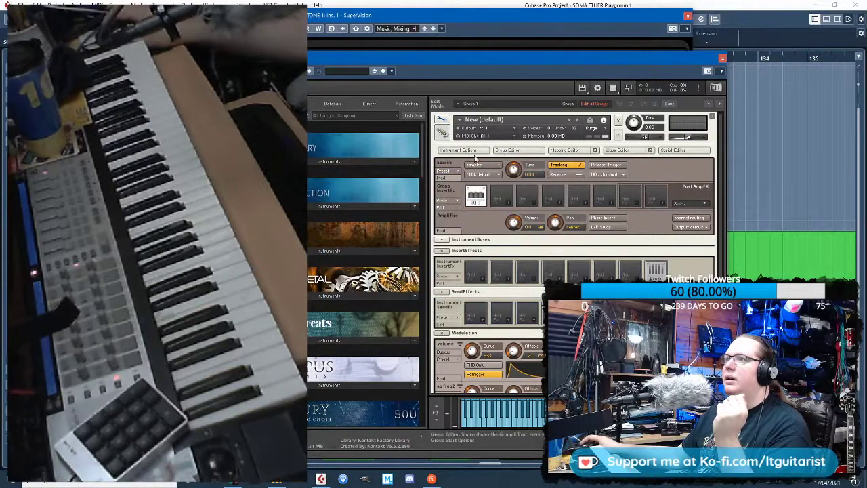
Assign Group 1 to voice group v001 and set its fade time to 154
left_click(523, 151)
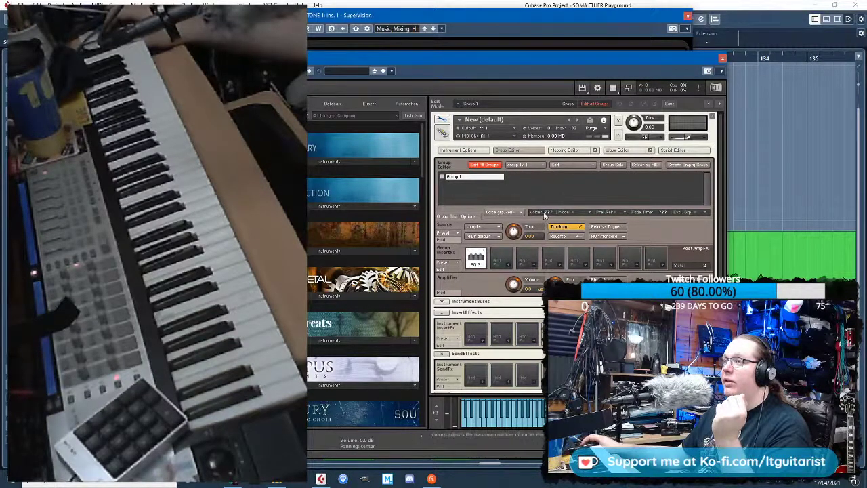
left_click(518, 212)
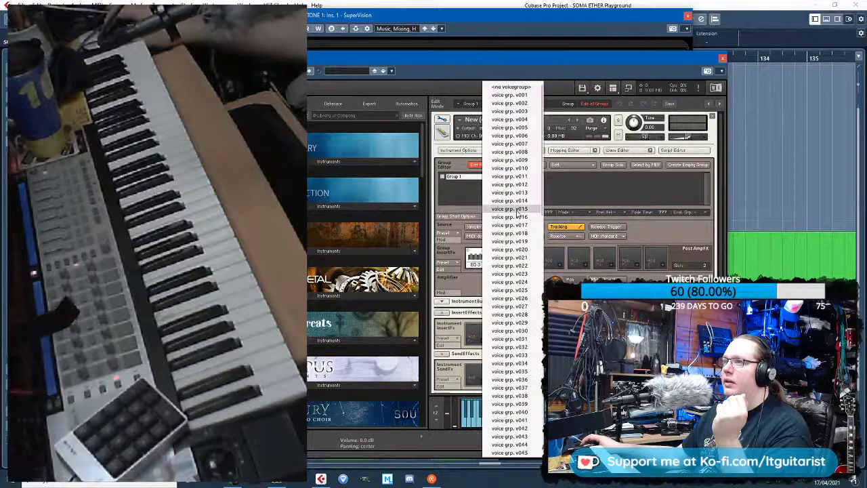
left_click(519, 96)
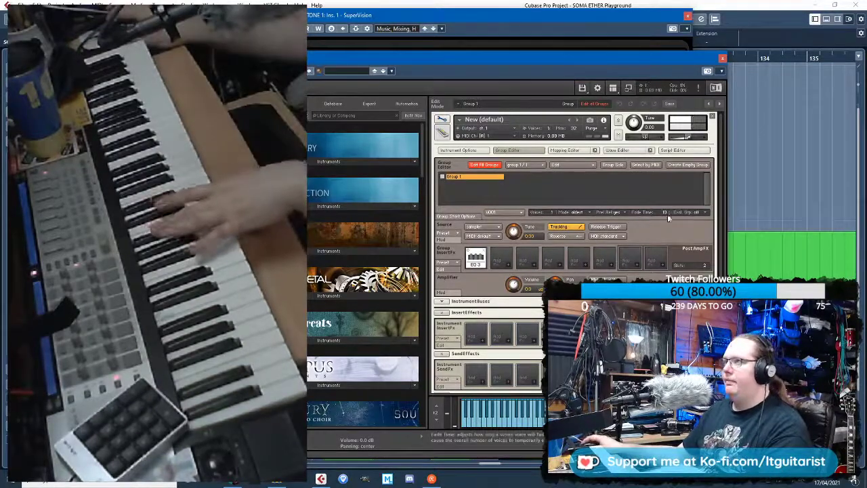
left_click_drag(666, 212, 668, 199)
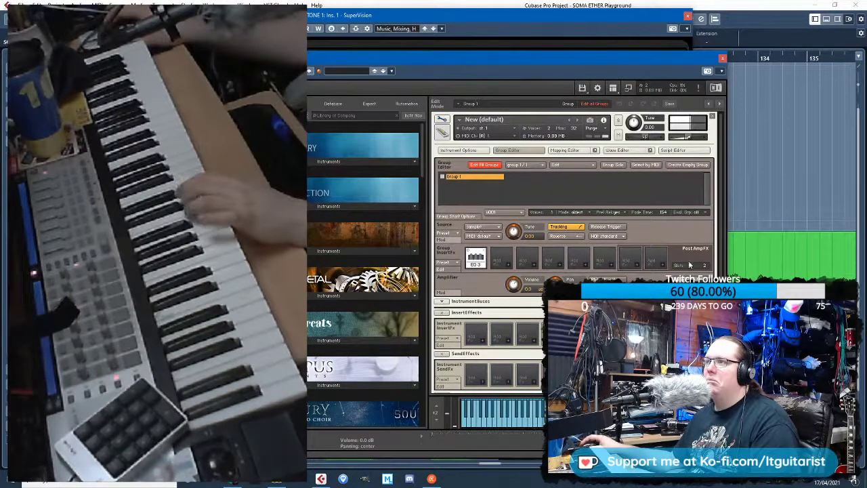
Try a Phaser filter with 10.2% cutoff in the second Group Insert FX slot, bypass it and remove it
left_click(518, 270)
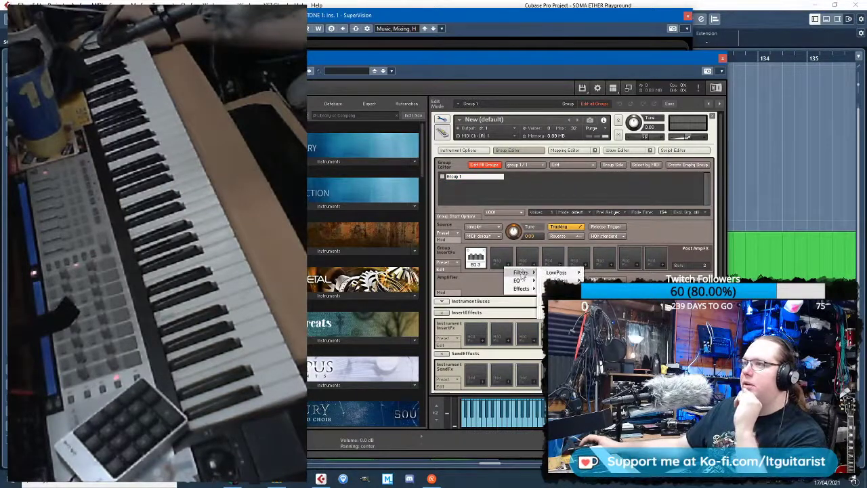
mouse_move(527, 292)
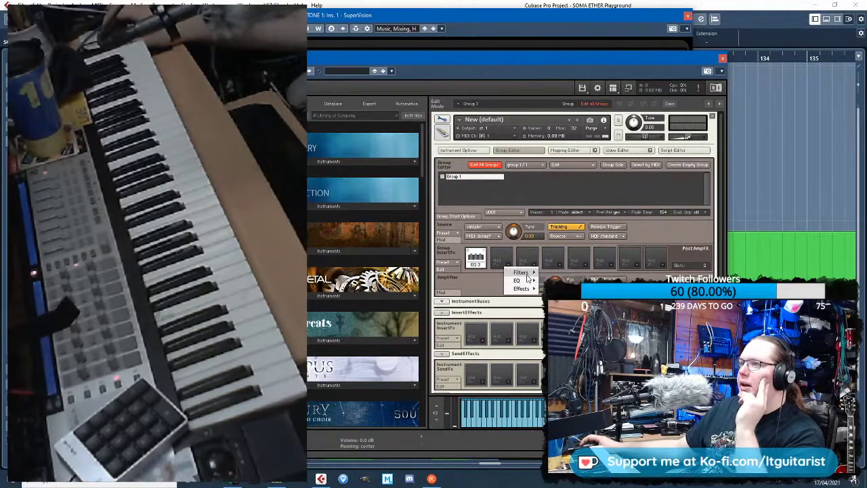
mouse_move(523, 272)
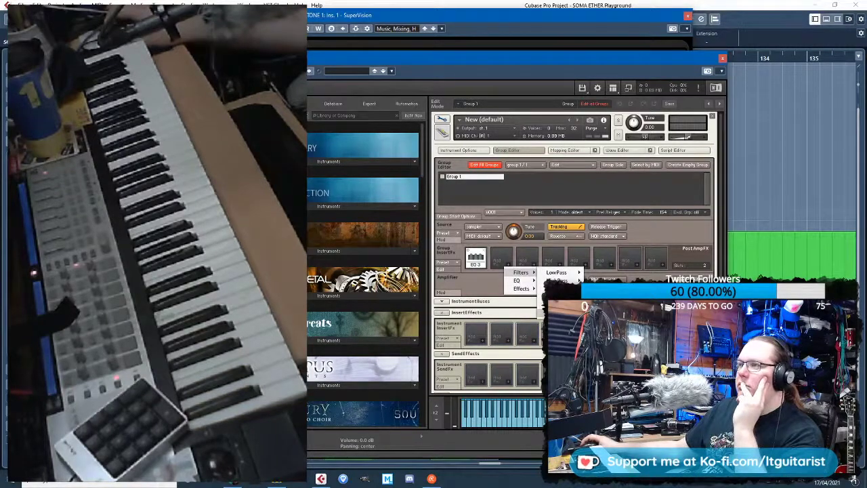
left_click(596, 312)
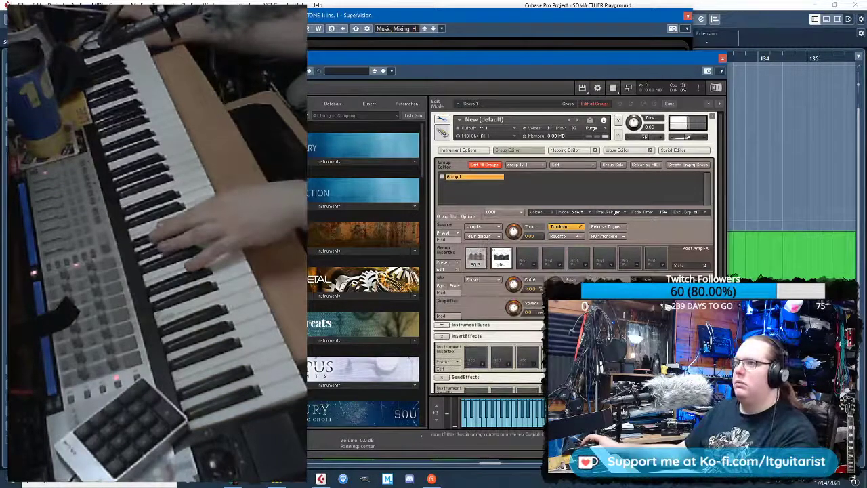
scroll(483, 312, "down", 1)
scroll(488, 298, "down", 1)
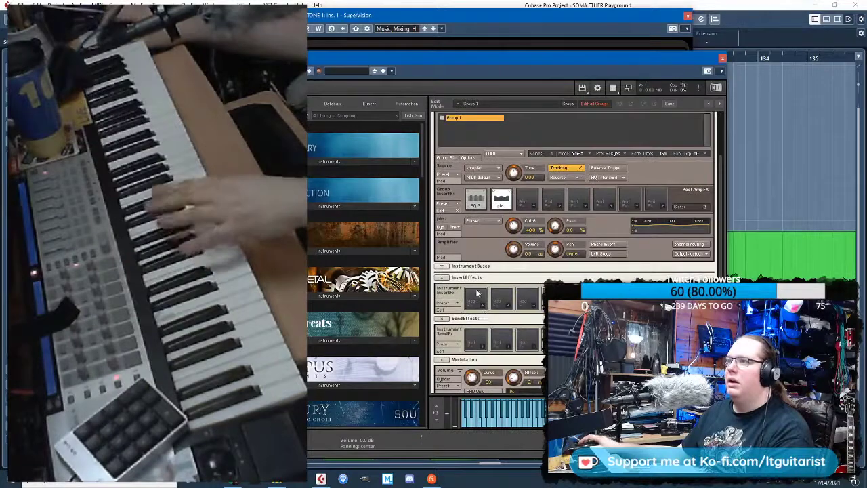
scroll(496, 265, "up", 1)
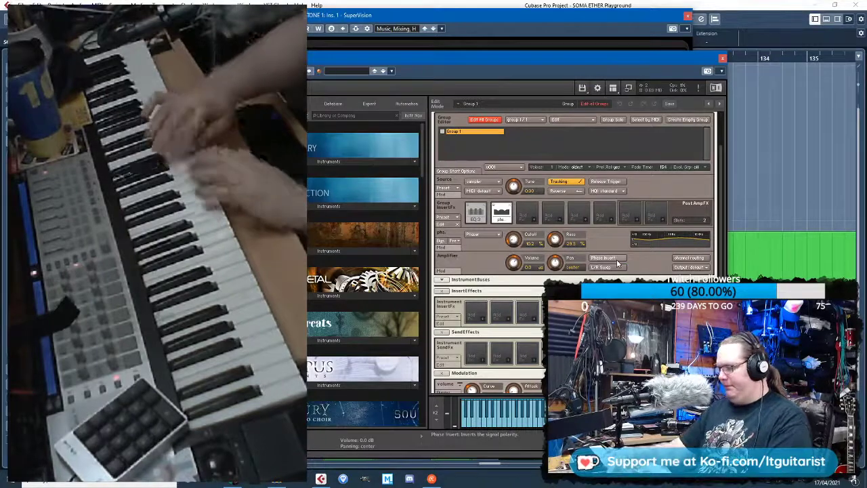
left_click(441, 240)
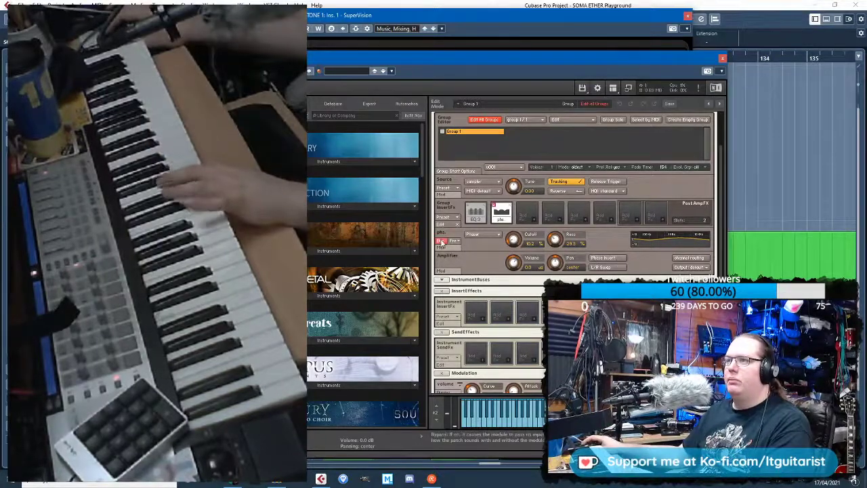
left_click(510, 206)
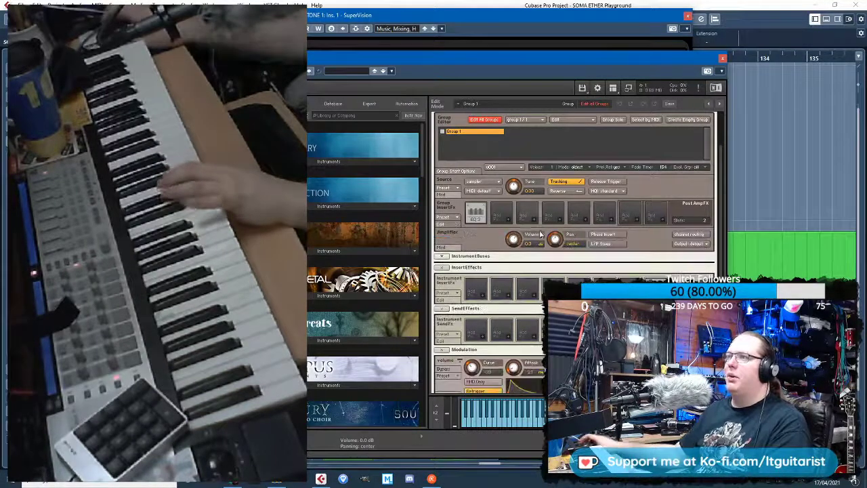
Start saving the edited instrument under a new name and browse up to the Type Til You Bleed folder
scroll(527, 203, "up", 2)
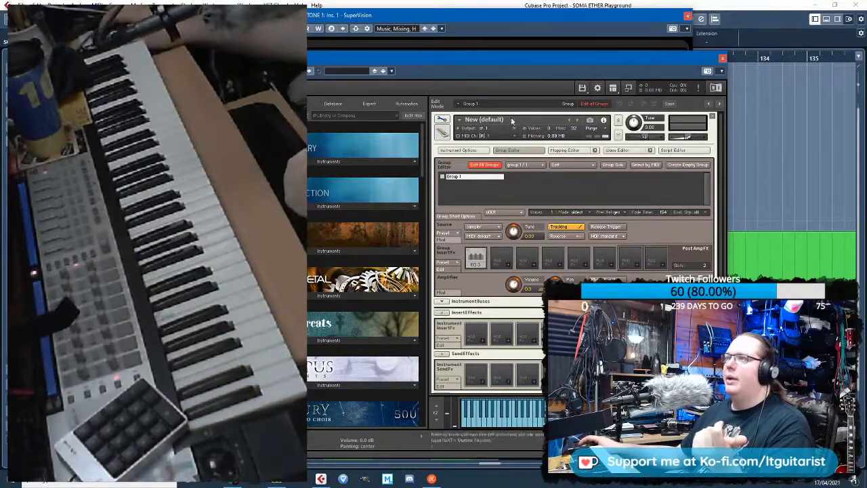
left_click(584, 89)
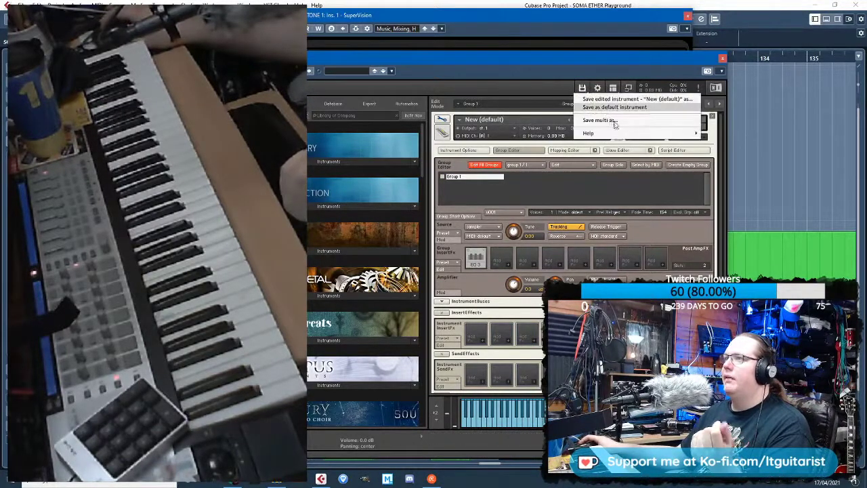
left_click(671, 101)
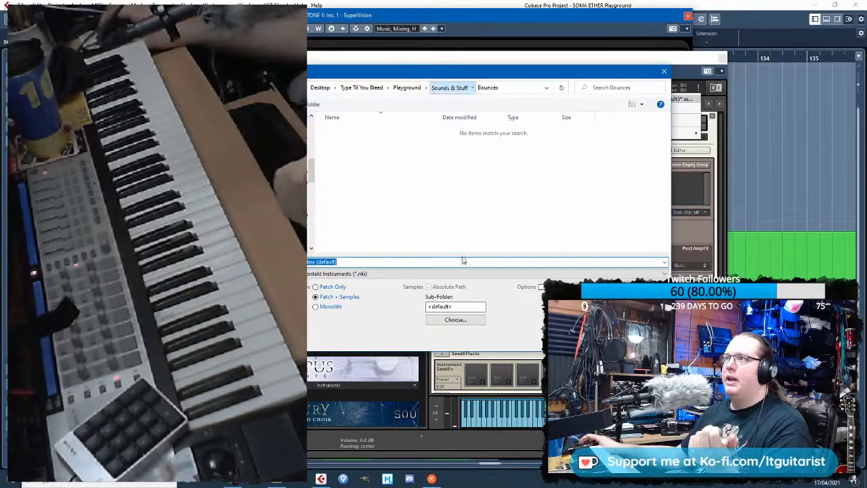
left_click(449, 87)
right_click(355, 193)
left_click(436, 87)
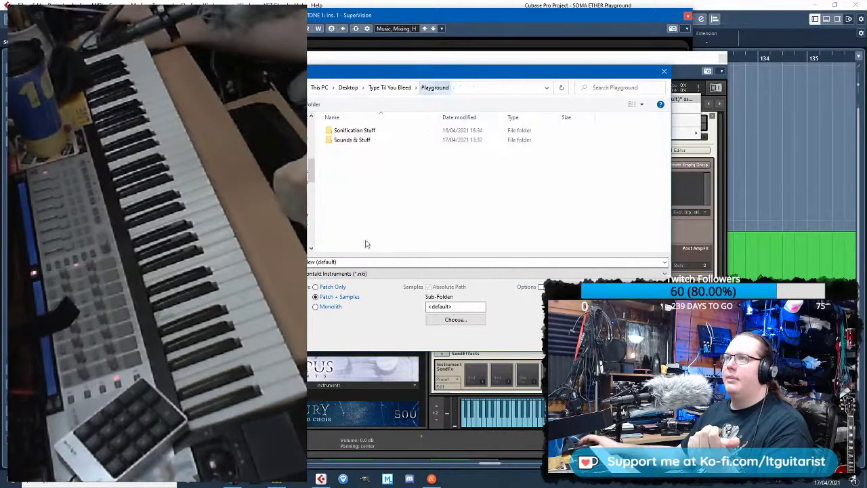
right_click(379, 177)
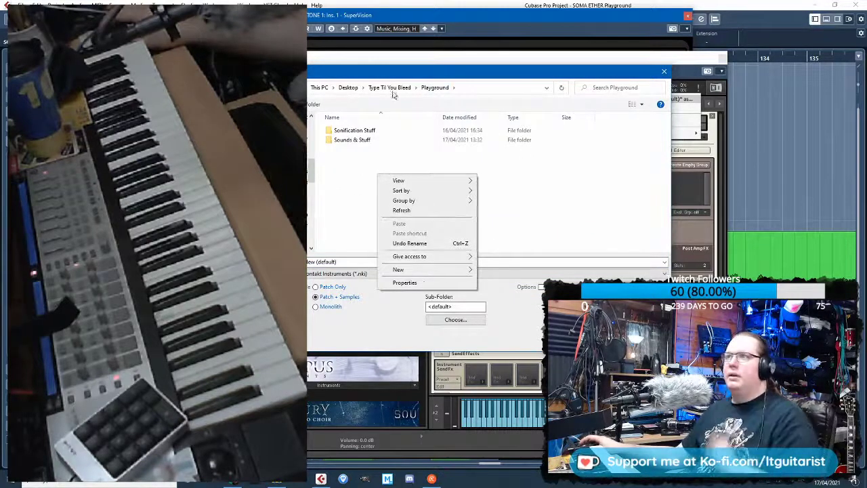
left_click(398, 92)
left_click(347, 141)
Create a folder named "TTYB Original Instruments & Samples" inside Type Til You Bleed
right_click(332, 175)
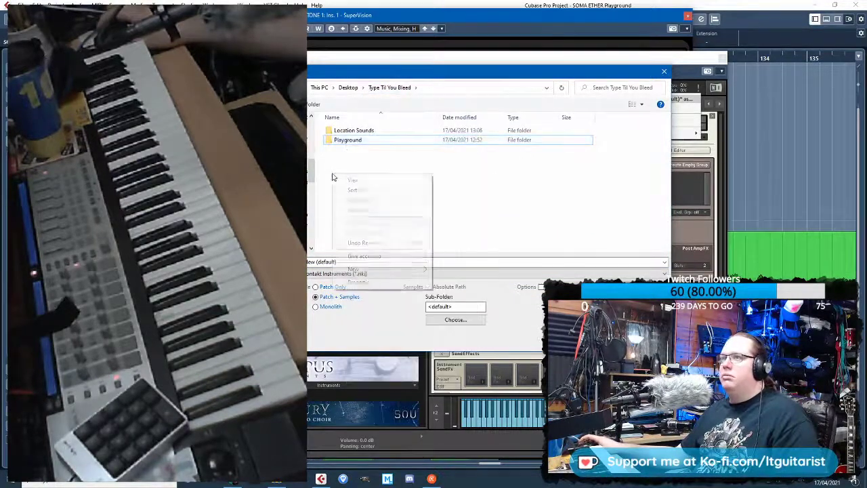
mouse_move(376, 269)
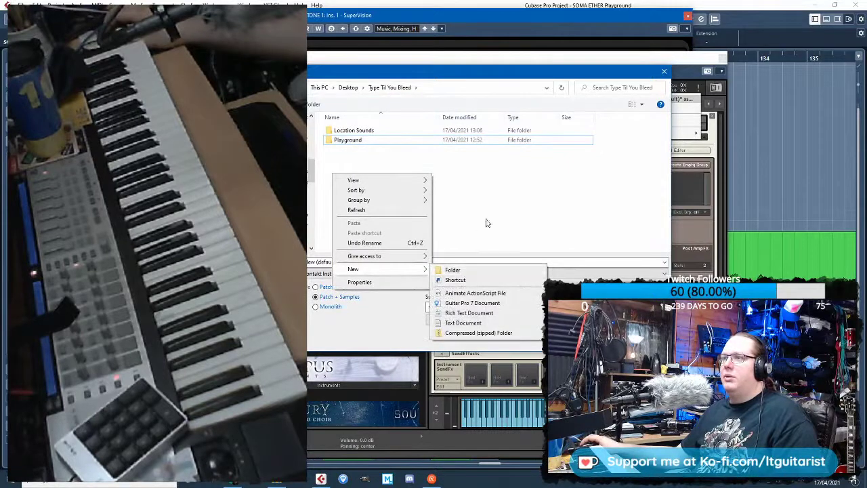
left_click(452, 270)
type("Ti")
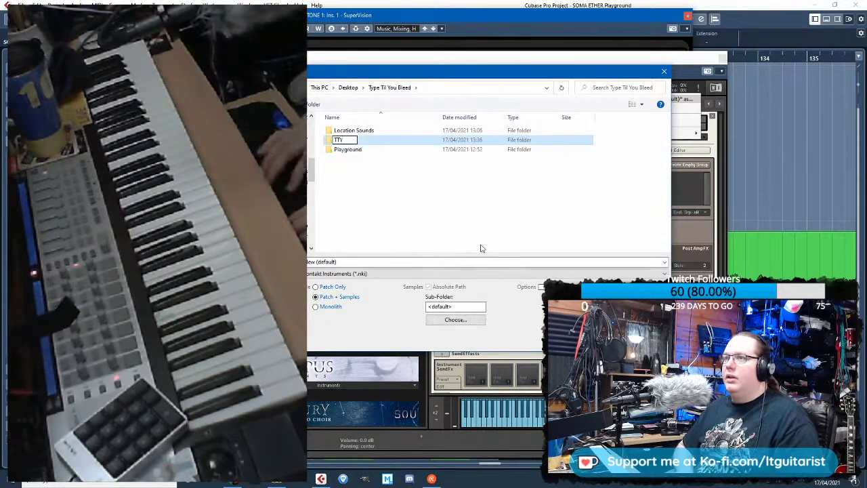
type("YB Insu")
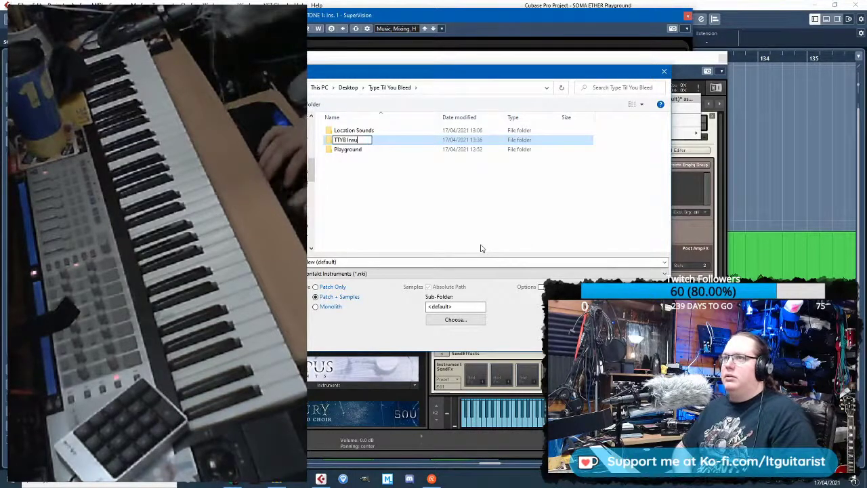
key("BackSpace")
type("truments & Samples")
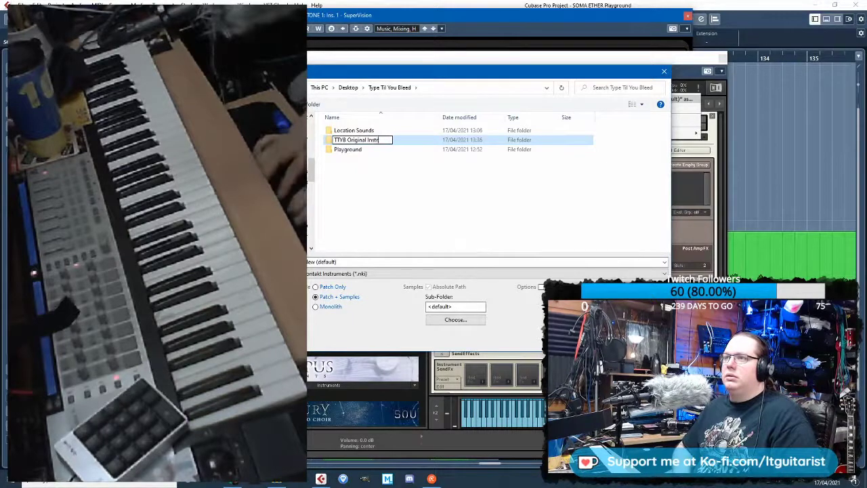
left_click(472, 229)
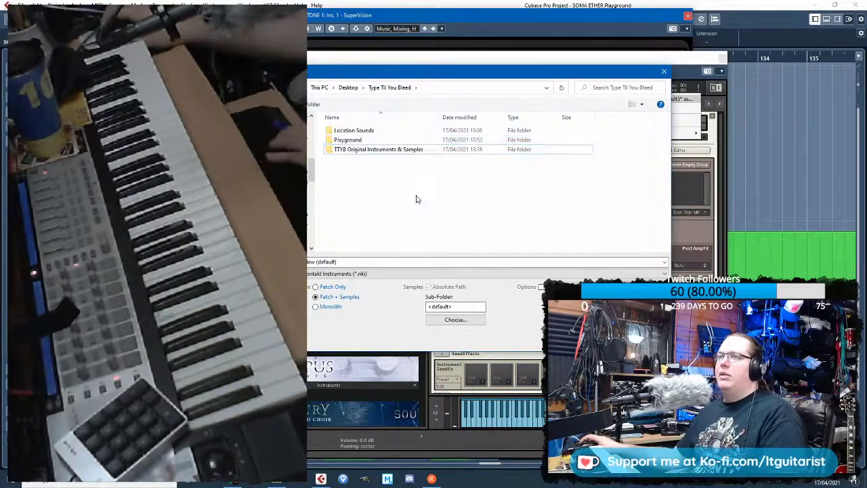
Save the instrument with its samples as "SOMA Tone Monophonic Synth" in the TTYB Original Instruments & Samples folder
double_click(401, 149)
right_click(371, 148)
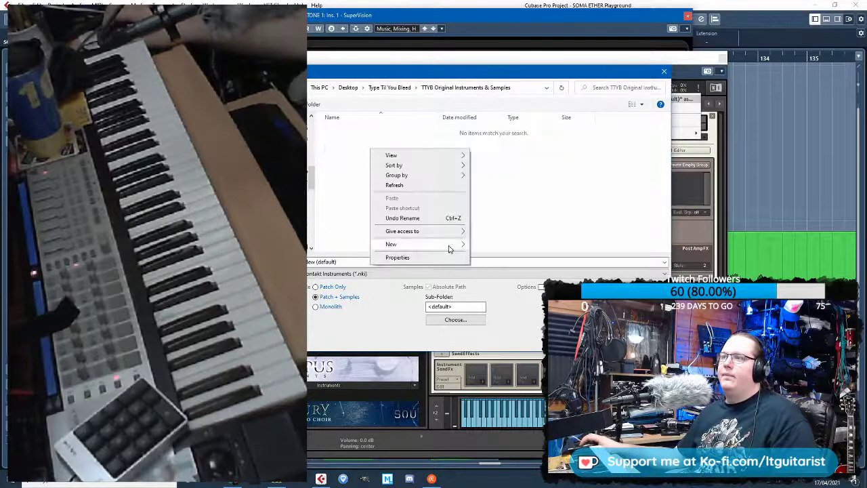
left_click(346, 262)
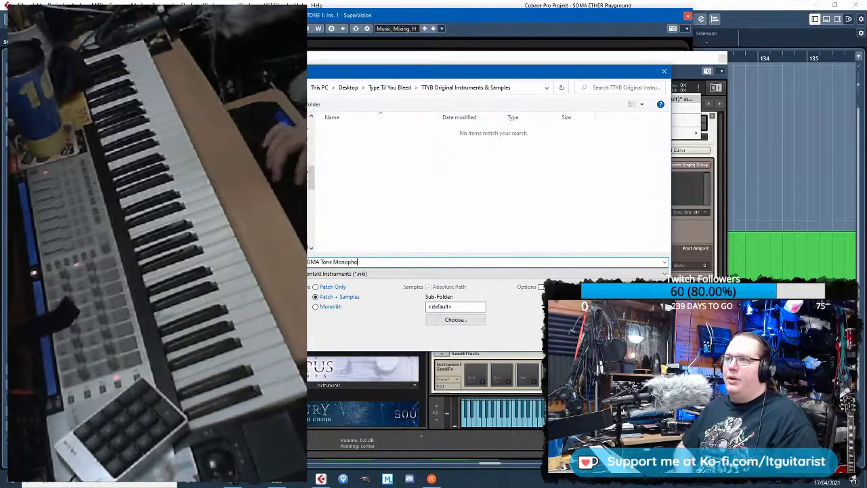
type("nth")
key("Return")
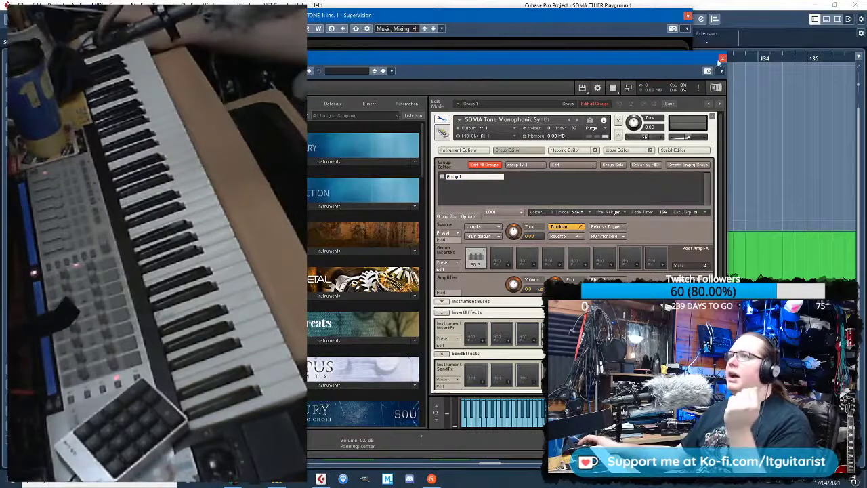
Close the SuperVision and Kontakt windows to return to the SOMA Bounce arrangement
left_click(566, 18)
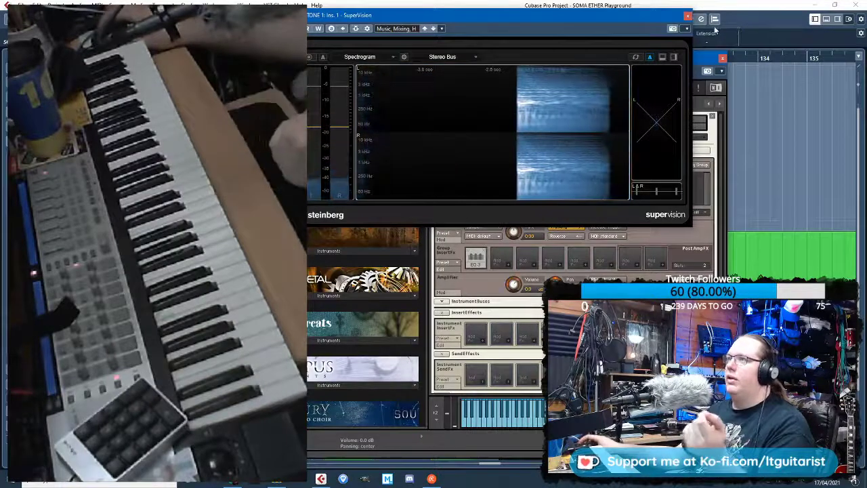
left_click(688, 16)
left_click(730, 138)
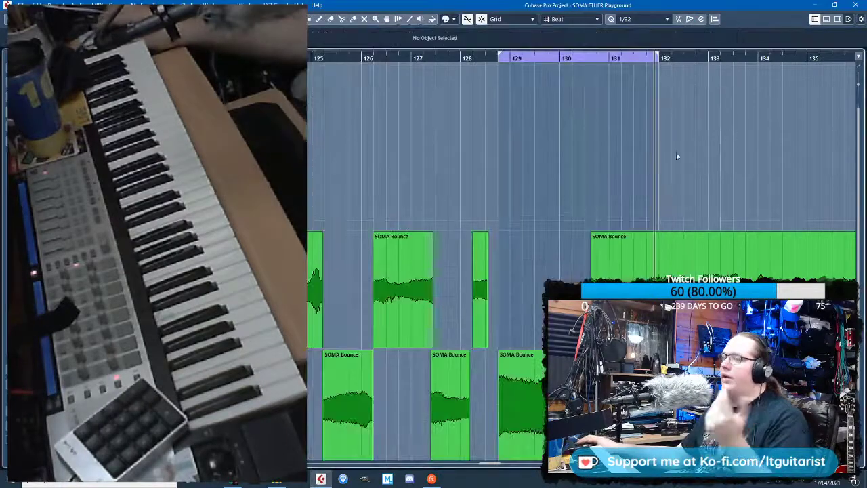
scroll(530, 226, "down", 4, "ctrl")
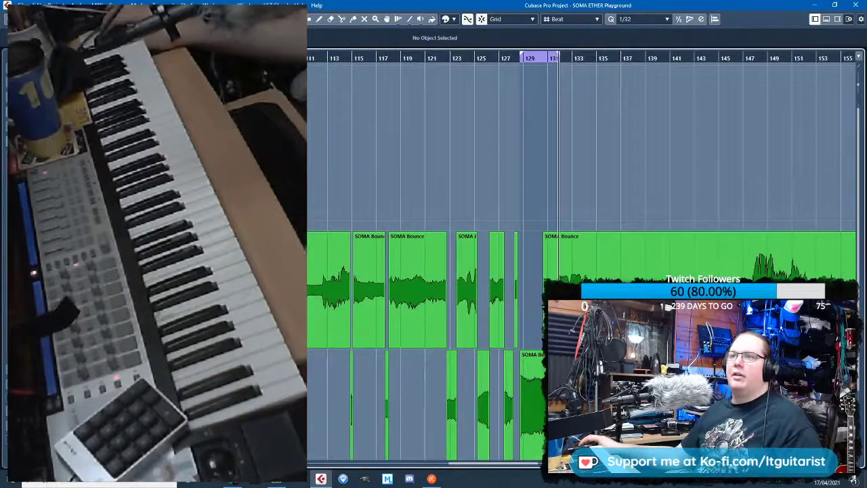
scroll(581, 271, "down", 3)
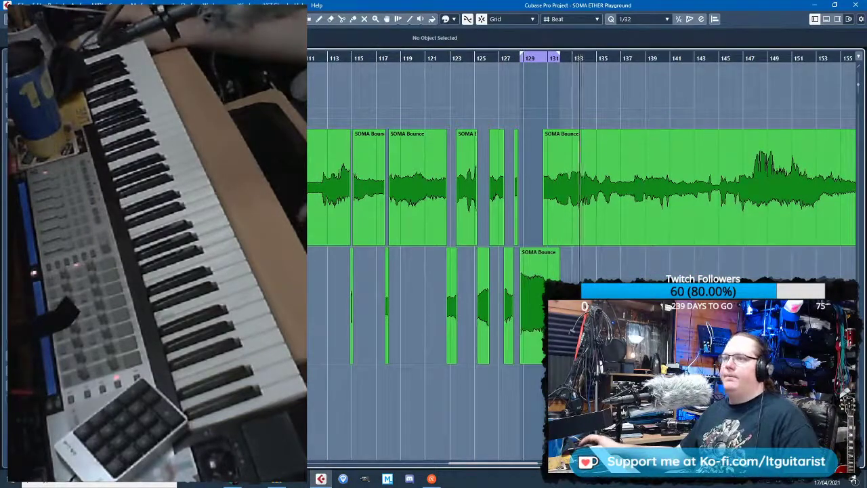
left_click(247, 5)
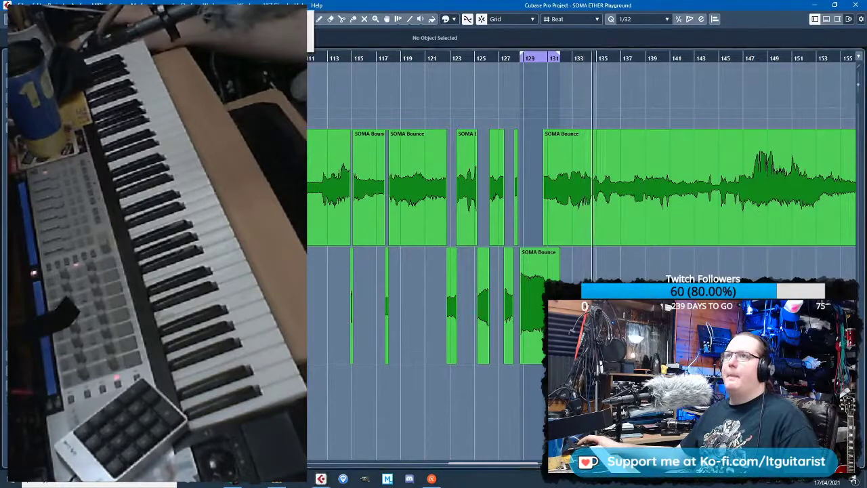
mouse_move(226, 9)
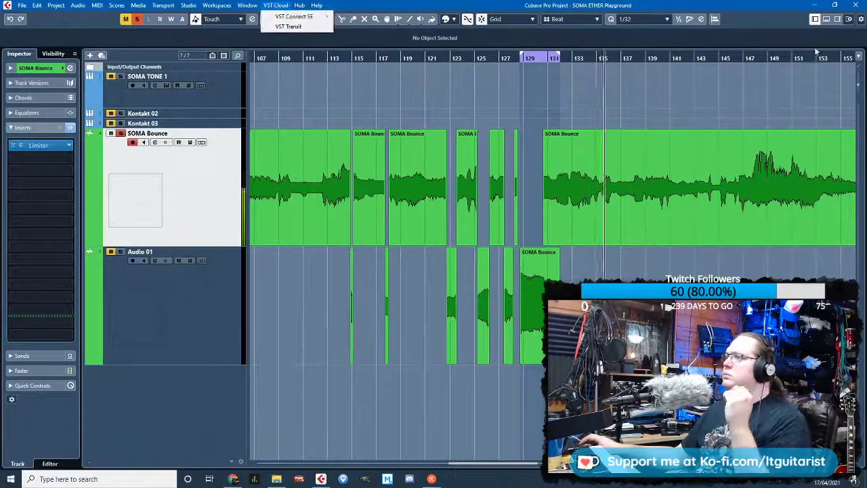
key("Escape")
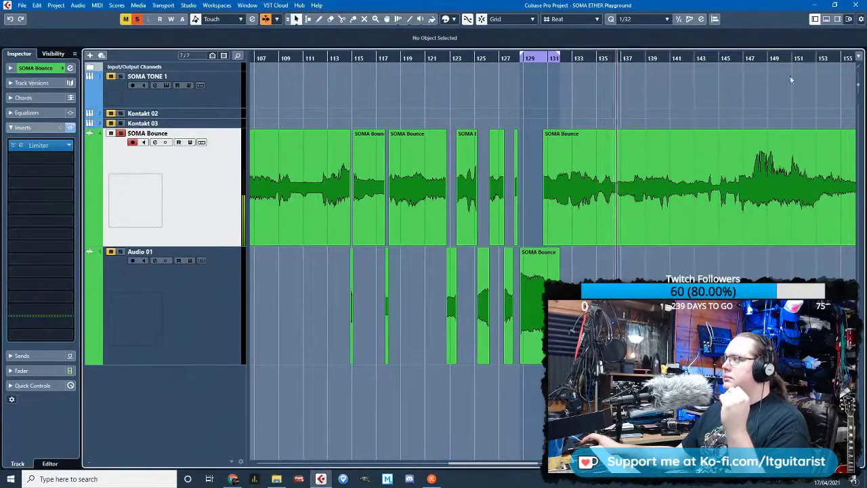
Audition SOMA Bounce near bar 148, cut out the spiky passage from 147.4.1 to 149.2.4.119 and move it down to Audio 01
scroll(680, 101, "right", 4)
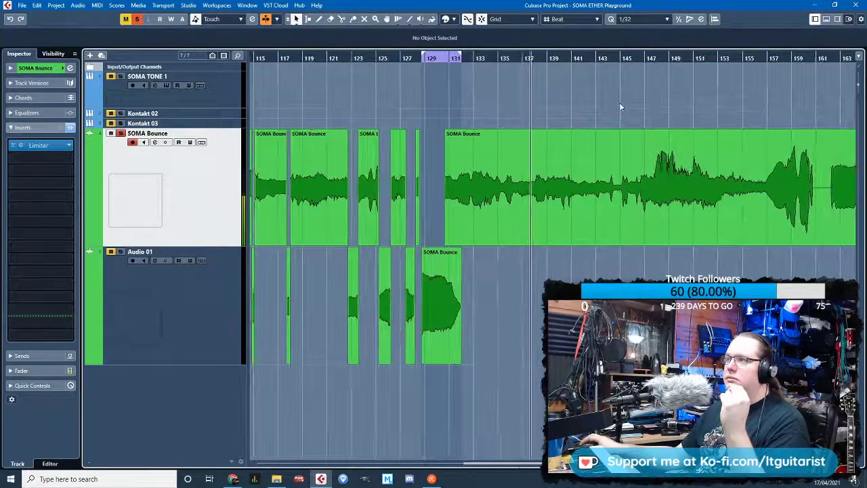
scroll(567, 122, "right", 4)
scroll(594, 105, "up", 4)
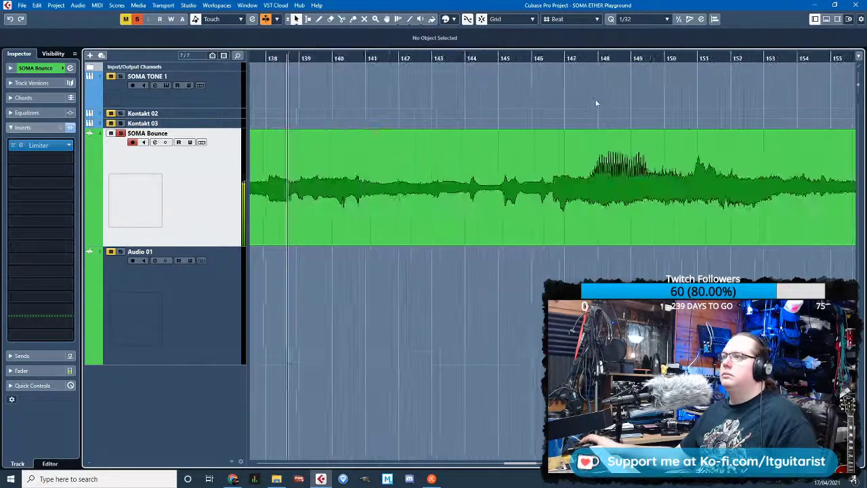
left_click(578, 57)
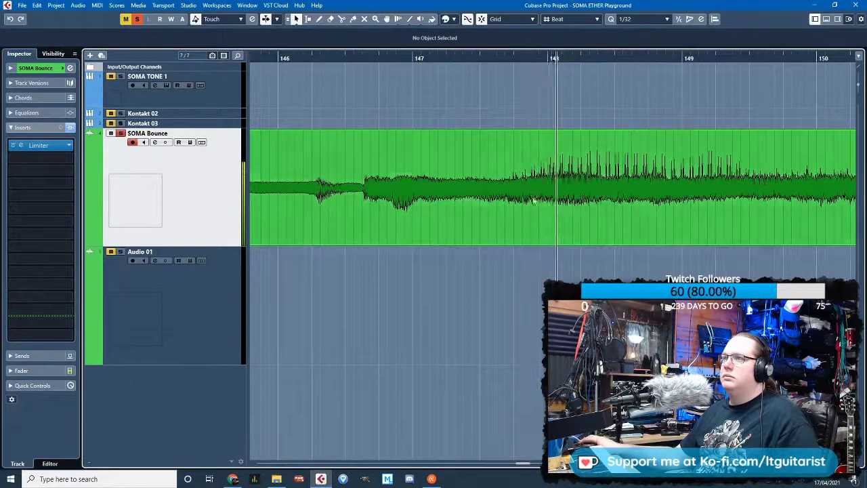
scroll(628, 124, "up", 2)
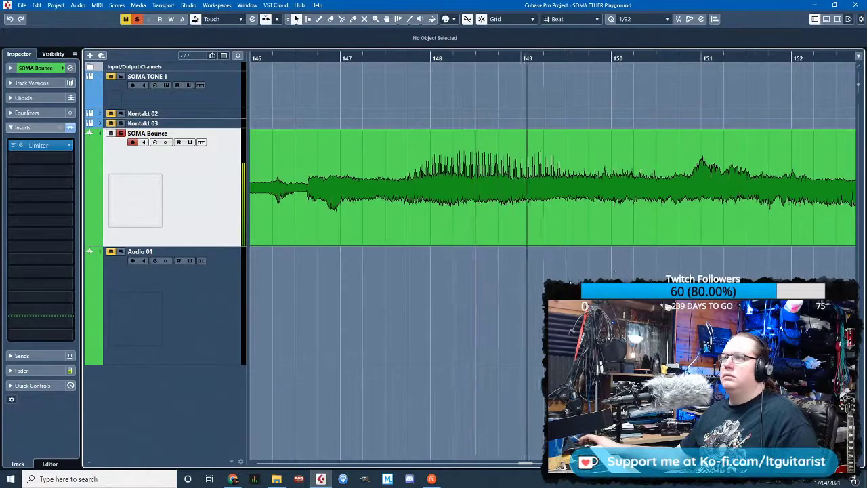
left_click(408, 199, "alt")
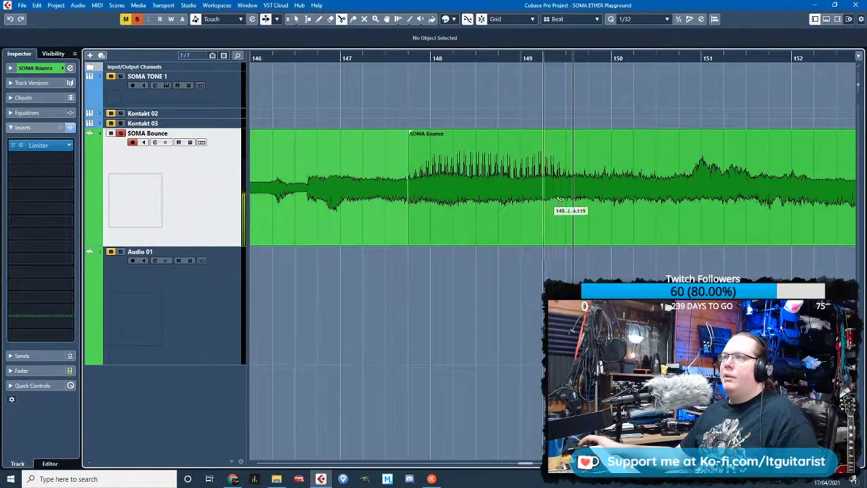
left_click(565, 204, "alt")
left_click_drag(515, 230, 507, 296)
scroll(507, 296, "down", 8)
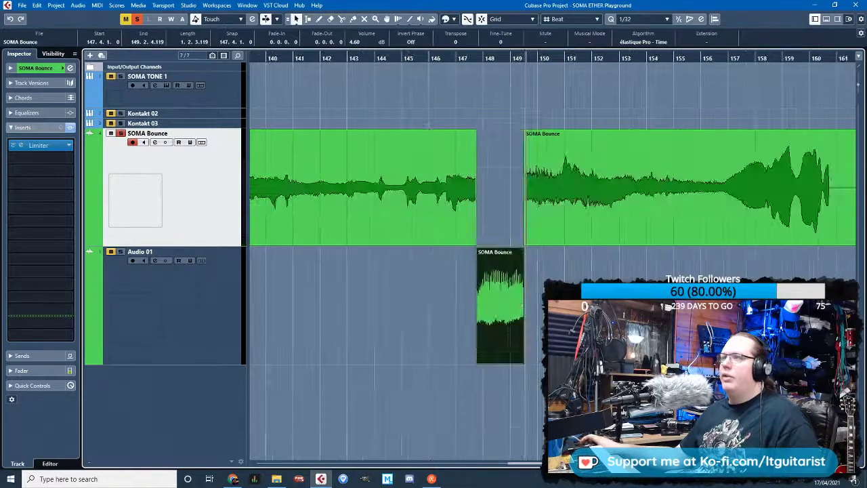
Audition SOMA Bounce past bar 149, cut out the swell from 156.3.4.55 to 158.2.1.112 and move it down to Audio 01
left_click(472, 273)
scroll(472, 273, "right", 2)
scroll(472, 273, "up", 5)
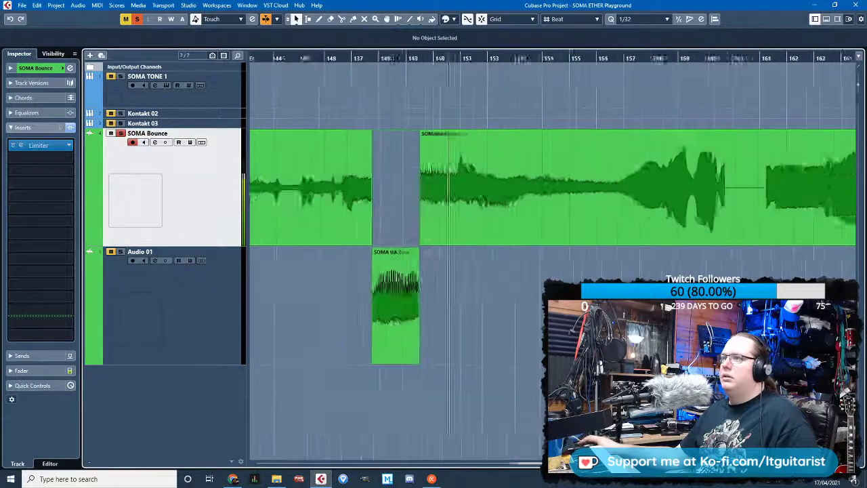
scroll(443, 257, "down", 3)
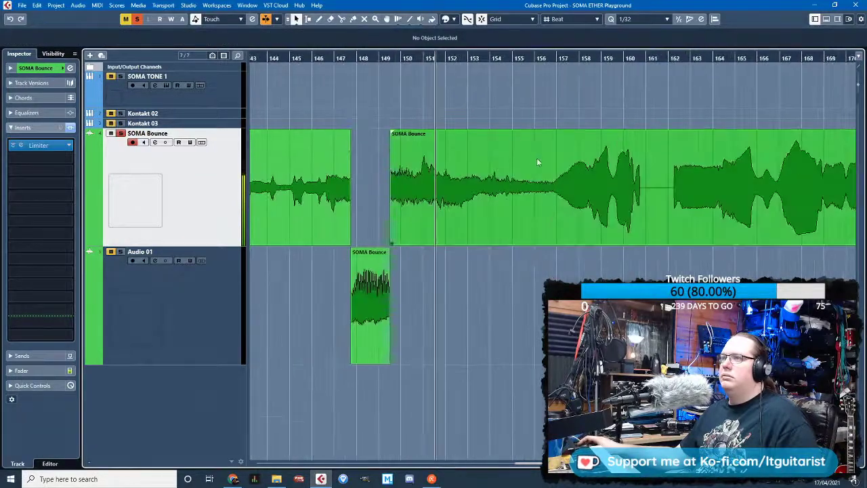
scroll(589, 224, "up", 4)
key("3")
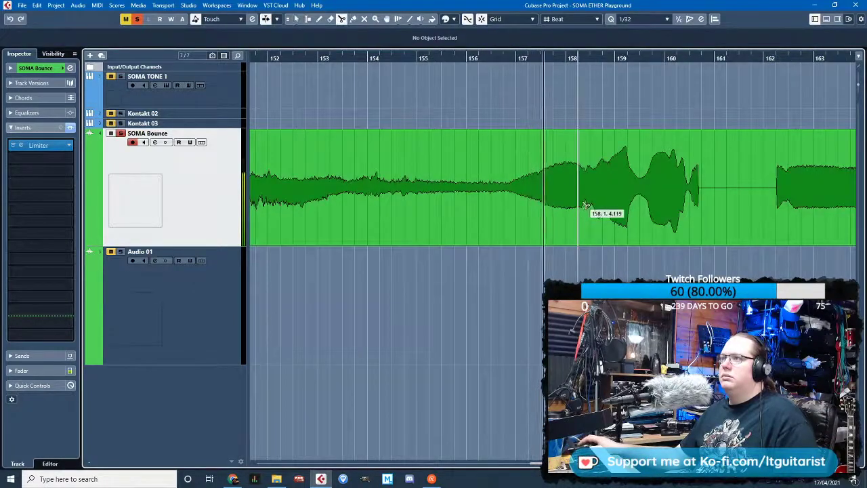
left_click(590, 200)
left_click(508, 200)
key("1")
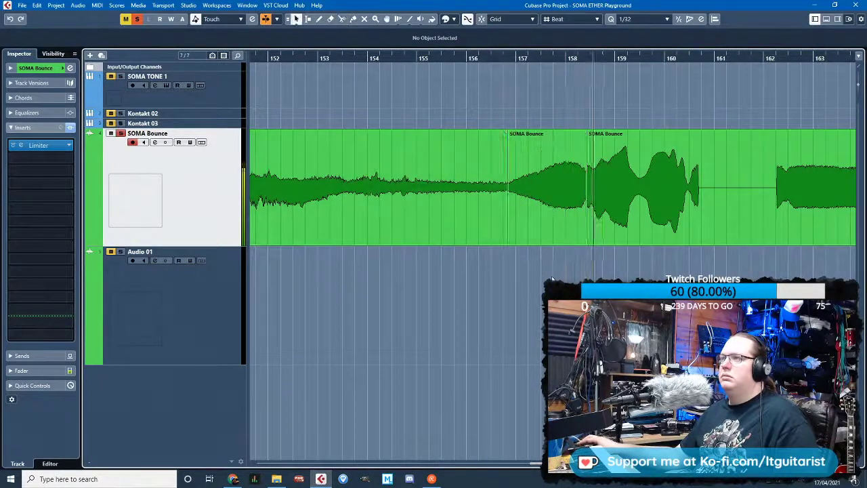
scroll(553, 203, "down", 4)
left_click_drag(554, 204, 552, 262)
Cut out the SOMA Bounce passage from 159.2.2.77 to 160.1.3.111 and move it down to Audio 01
scroll(554, 262, "up", 4)
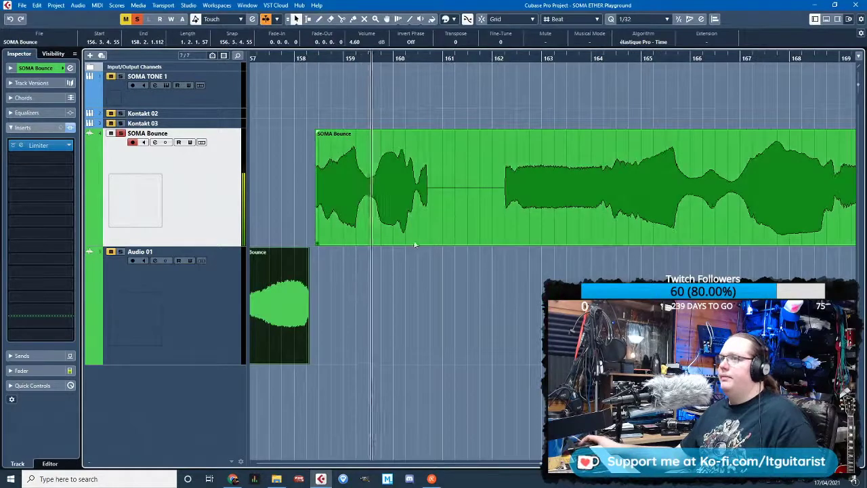
left_click(365, 207, "alt")
left_click(399, 206, "alt")
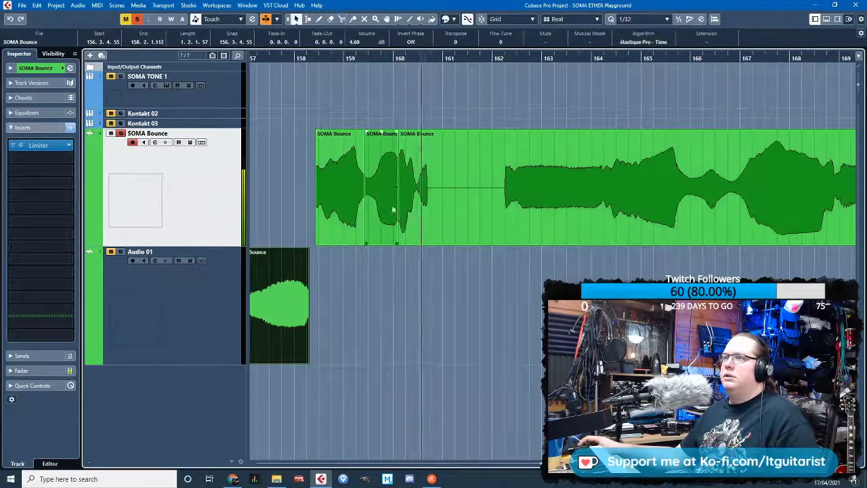
key("ctrl+z")
left_click(407, 210, "alt")
left_click_drag(391, 213, 387, 279)
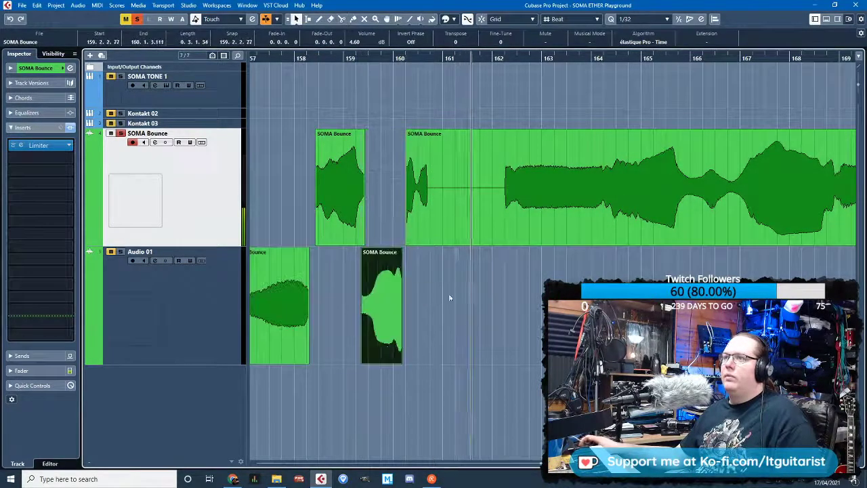
Split SOMA Bounce at 160.4.3.16 and trim away the silence before the tone that starts just after bar 162
left_click(438, 224, "alt")
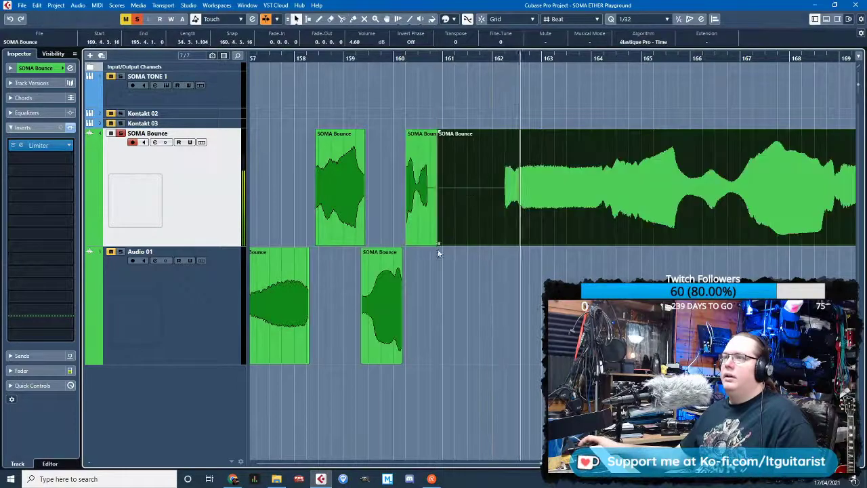
left_click_drag(438, 243, 502, 243)
left_click(520, 332)
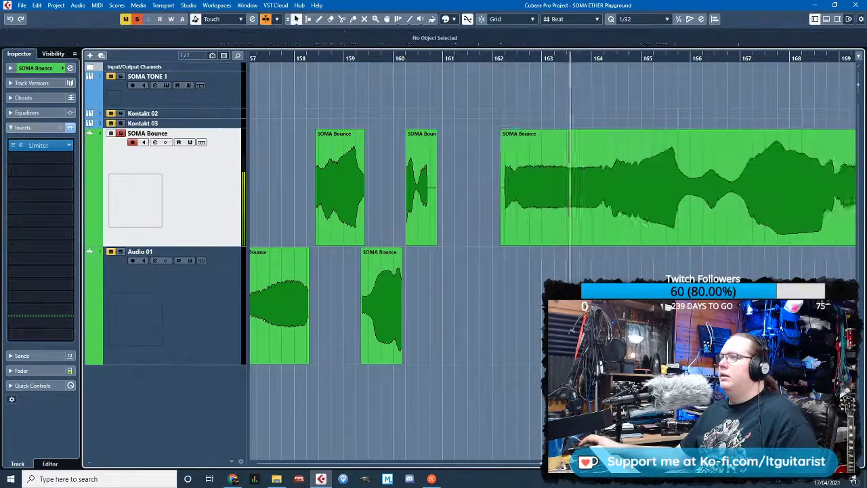
Cut out the SOMA Bounce passage from 164.4.4.9 to 165.4.1.49 and move it down to Audio 01
scroll(520, 334, "right", 4)
key("g")
scroll(466, 304, "right", 3)
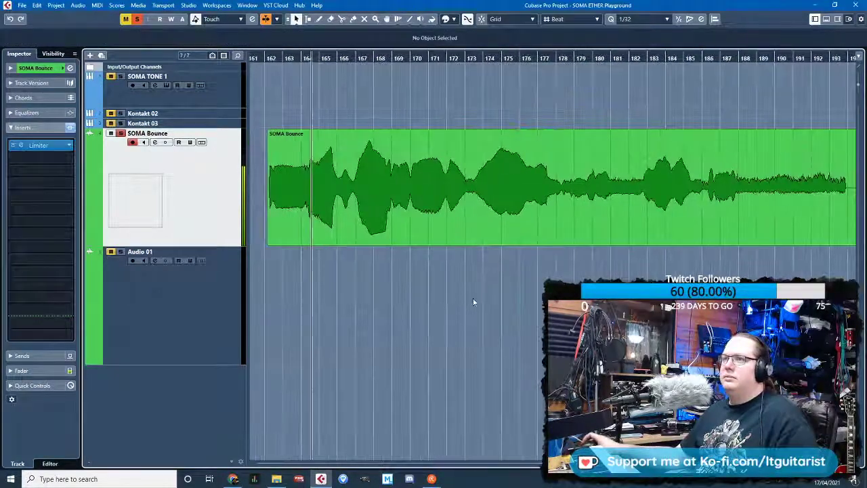
scroll(274, 248, "up", 3)
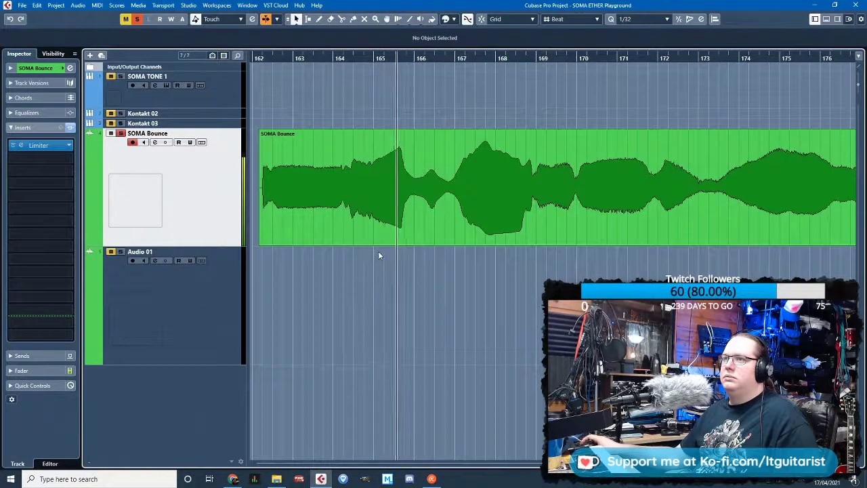
scroll(378, 252, "up", 3)
left_click(362, 202, "alt")
left_click(438, 201, "alt")
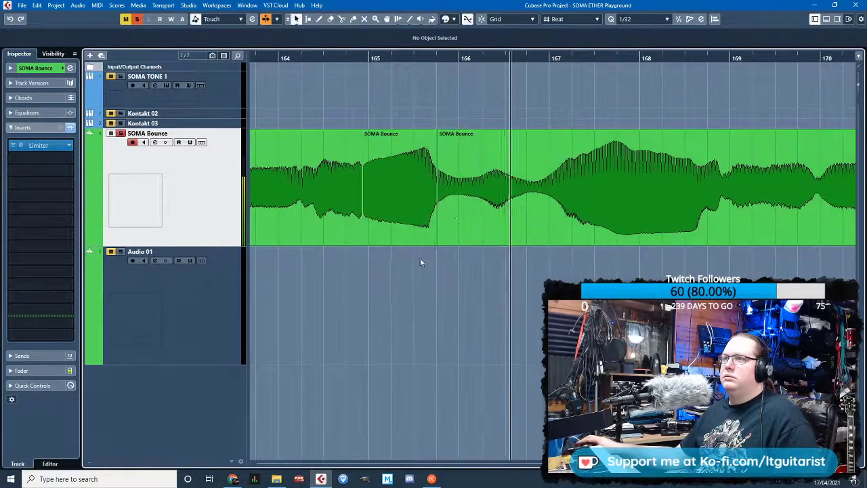
scroll(420, 262, "down", 3)
left_click_drag(412, 220, 415, 291)
Cut out the large swell of SOMA Bounce from 166.4.4.24 to 168.4.4.94 and move it down to Audio 01
scroll(431, 303, "down", 3)
scroll(452, 309, "up", 5)
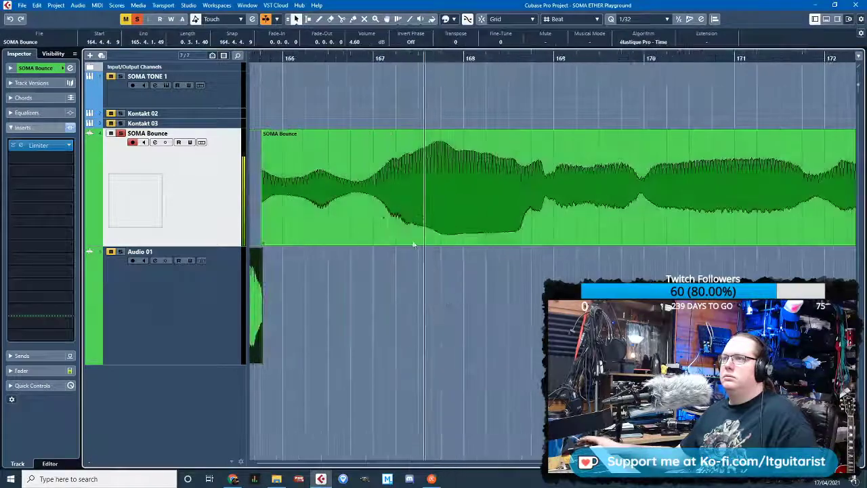
key("3")
left_click(362, 211)
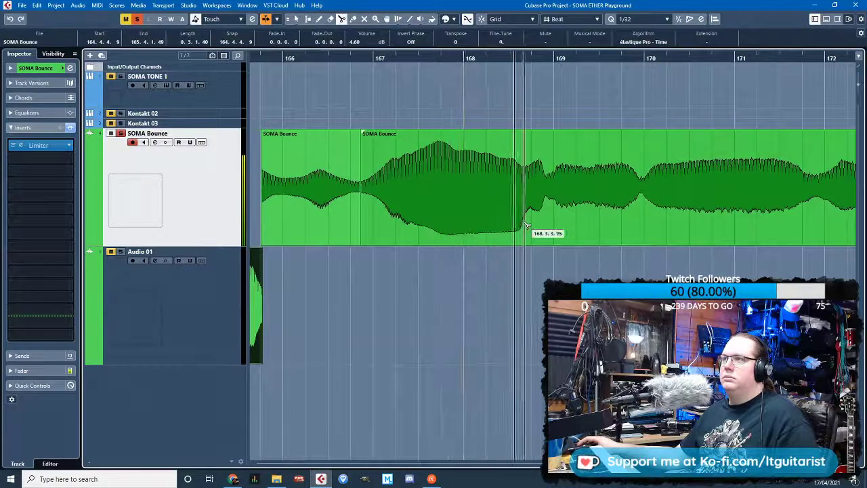
left_click(546, 224, "alt")
left_click_drag(535, 227, 535, 346)
Cut out the SOMA Bounce passage from 171.4.3.28 to 173.2.4.93 and move it down to Audio 01
scroll(502, 346, "down", 3)
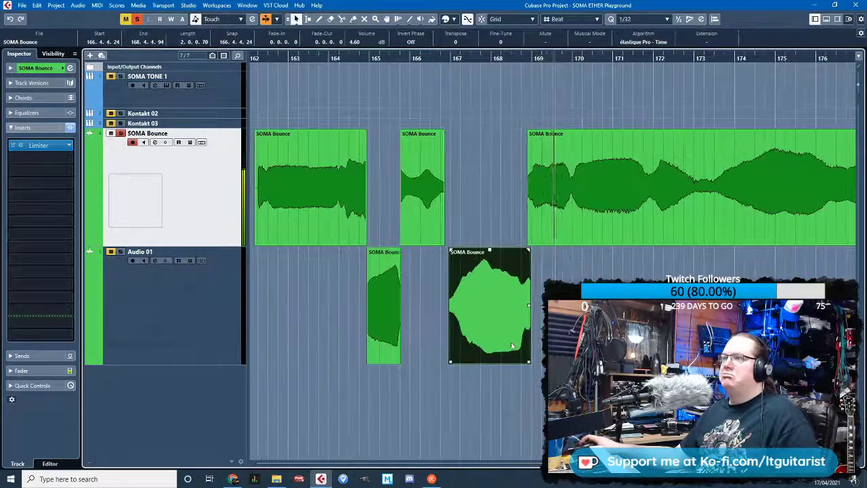
scroll(430, 366, "up", 3)
scroll(431, 365, "down", 7)
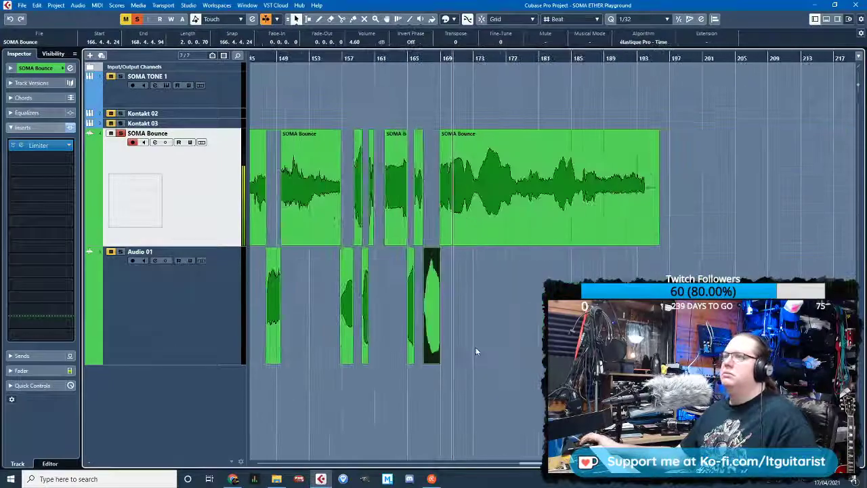
left_click(498, 348)
scroll(514, 347, "up", 3)
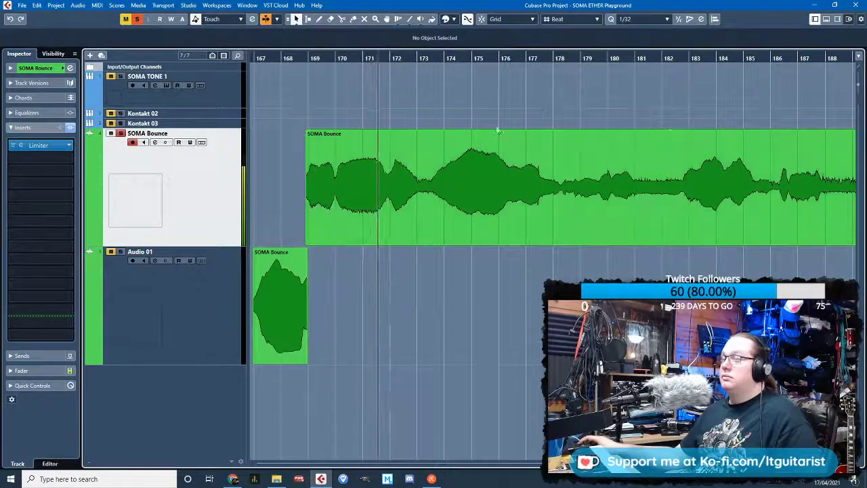
scroll(420, 225, "up", 3)
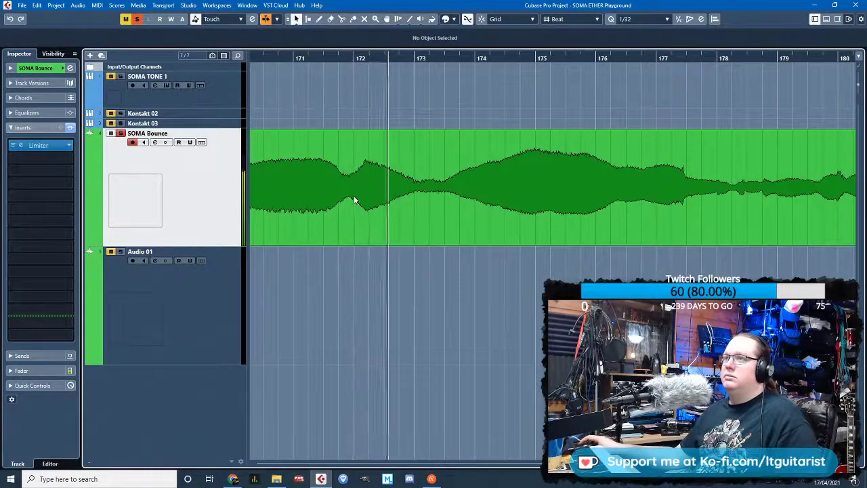
key("3")
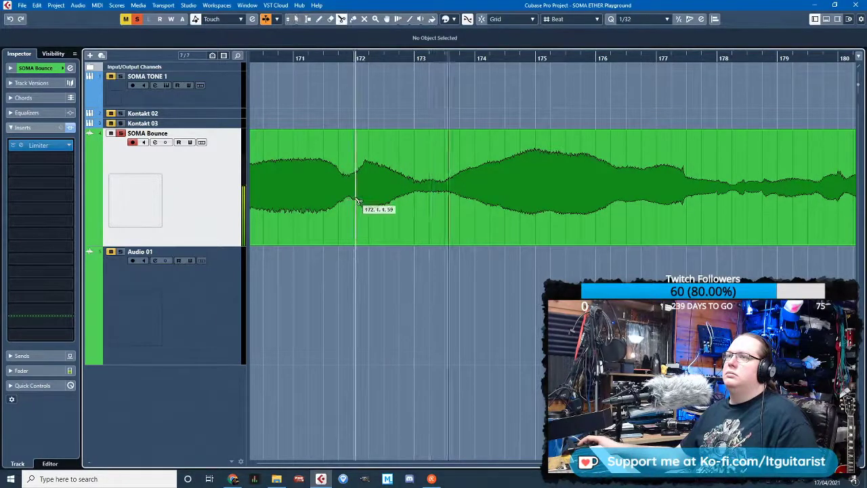
left_click(349, 202)
left_click(445, 200)
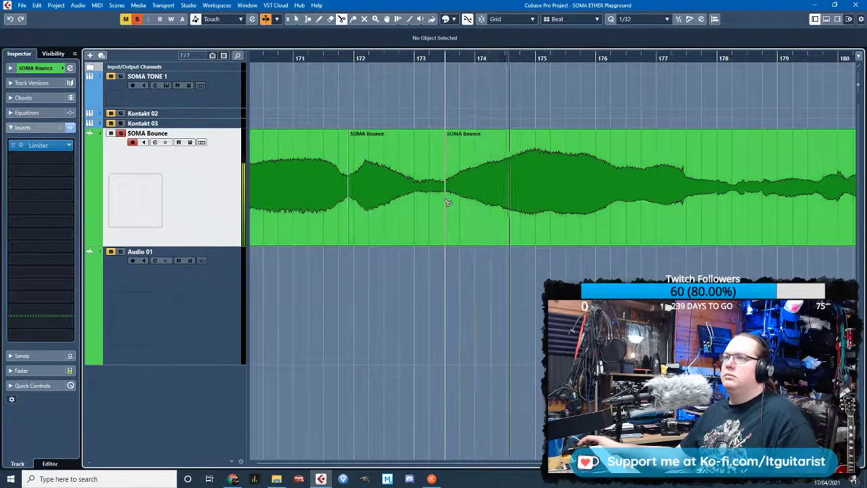
key("1")
left_click_drag(412, 198, 412, 295)
Split SOMA Bounce just after bar 176 and move the swell before the cut to Audio 01, starting at 174.2.4.87
scroll(509, 341, "down", 2)
scroll(508, 341, "up", 3)
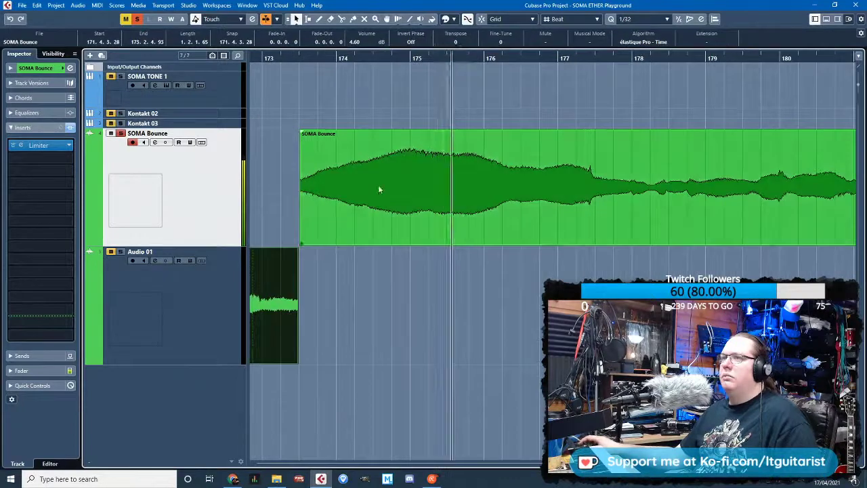
key("3")
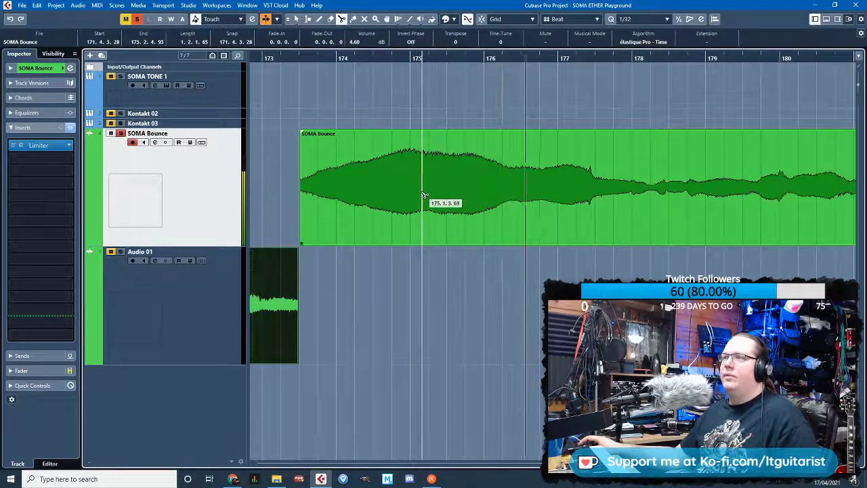
left_click(507, 209)
key("1")
left_click_drag(437, 203, 510, 317)
Select the last six tones on Audio 01 and move them past the end of SOMA Bounce, starting at 204.4.2.8
scroll(503, 334, "down", 4)
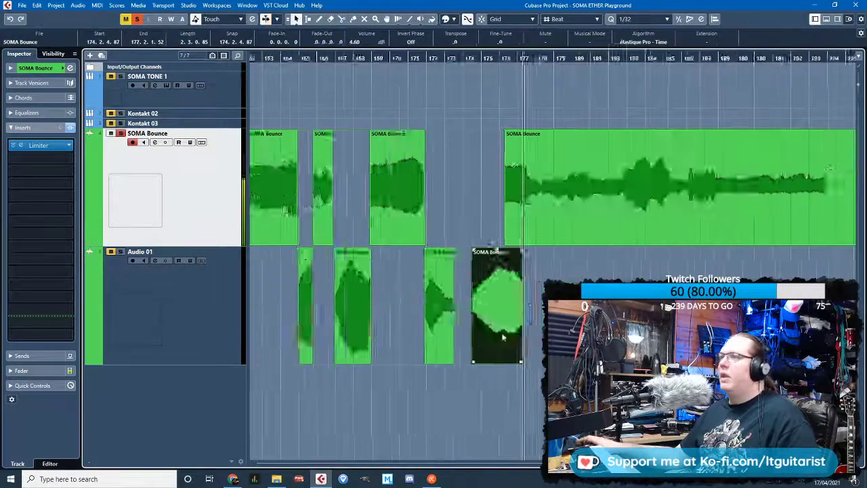
left_click(627, 268)
left_click_drag(586, 290, 369, 301)
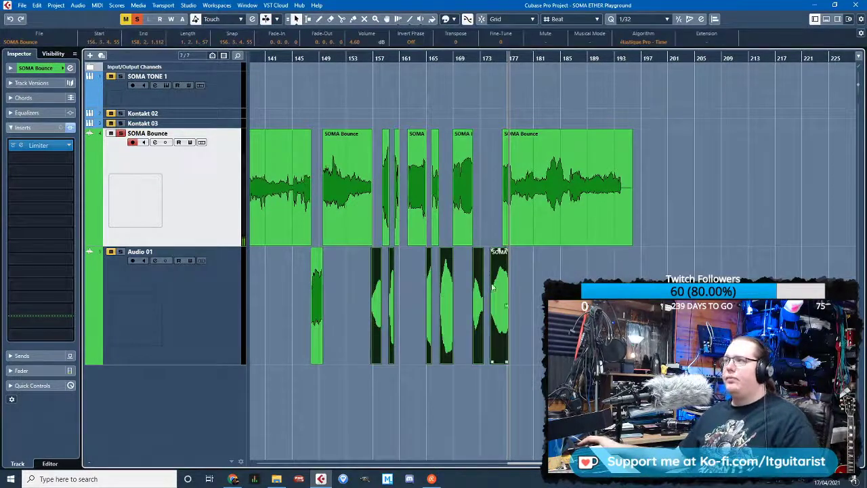
scroll(475, 303, "down", 2)
left_click_drag(495, 307, 711, 307)
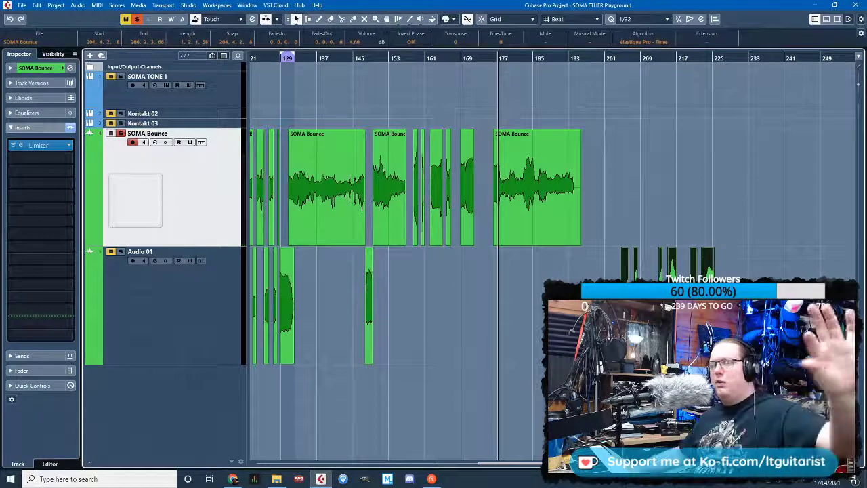
Give the first moved tone on Audio 01 a 0.2.2.106 fade-in and a very short fade-out, and play it back
left_click(725, 196)
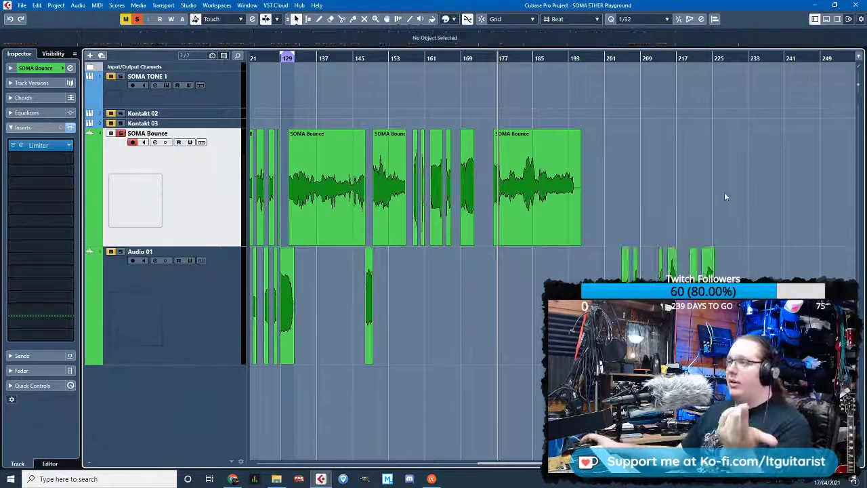
scroll(654, 203, "up", 10)
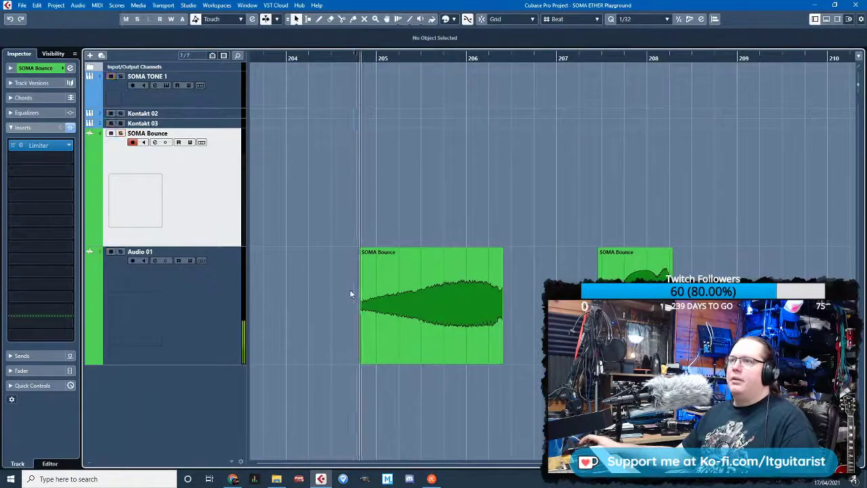
left_click(366, 256)
left_click_drag(362, 252, 421, 251)
scroll(496, 298, "up", 2)
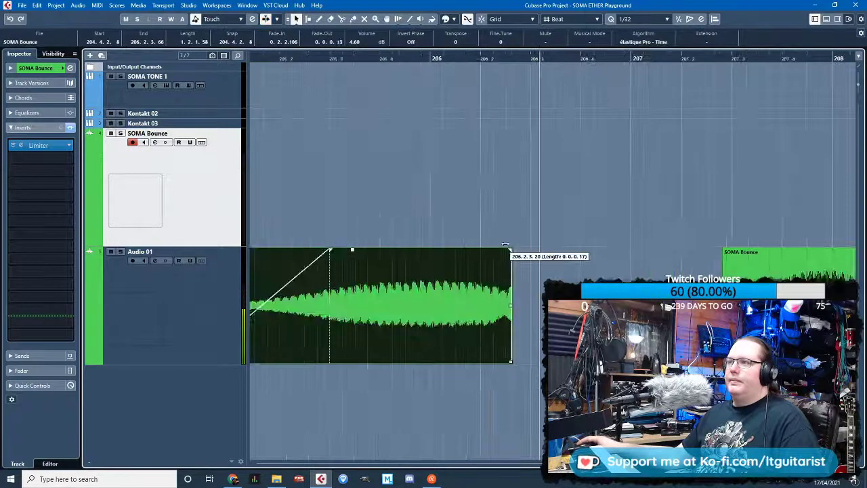
left_click_drag(505, 243, 499, 243)
left_click(495, 208)
scroll(434, 339, "down", 2)
left_click(302, 58)
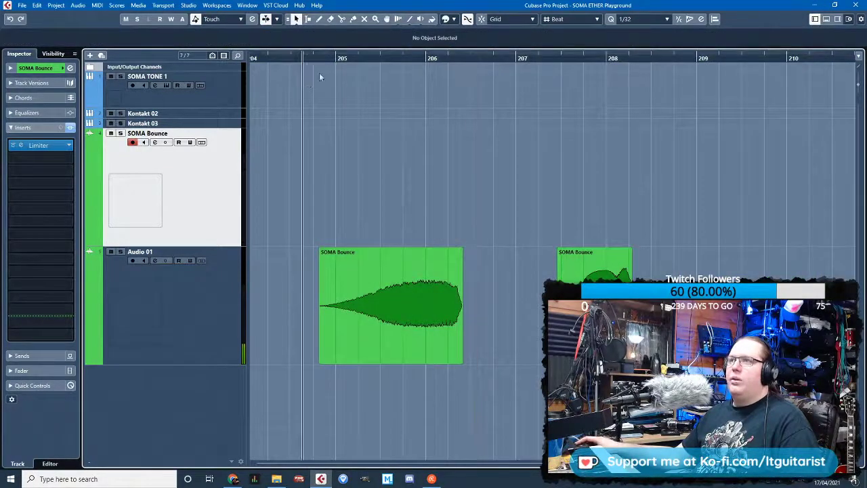
mouse_move(436, 252)
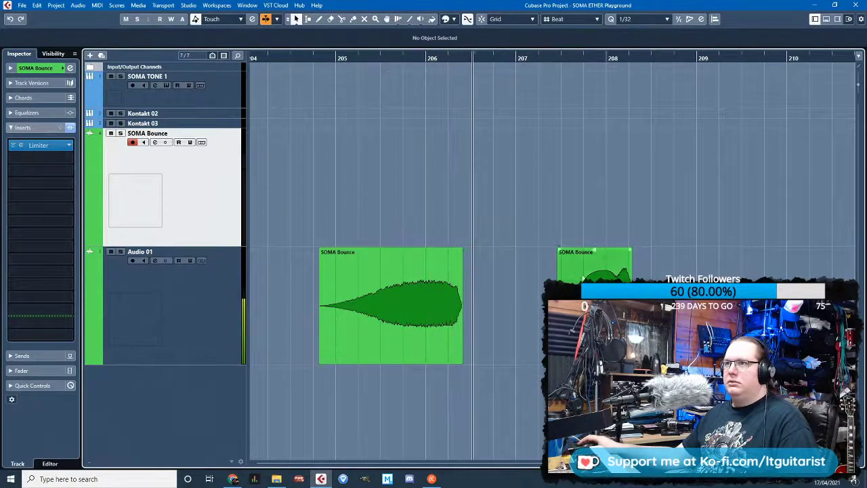
Turn on snapping and align the first two moved tones on Audio 01 to the starts of bars 206 and 210
left_click(387, 292)
left_click_drag(388, 291, 658, 298)
key("j")
scroll(405, 316, "down", 3)
scroll(404, 316, "up", 3)
scroll(510, 323, "down", 5)
scroll(554, 292, "up", 5)
scroll(624, 284, "down", 3)
scroll(632, 274, "up", 4)
Add a 0.0.3.114 fade-in and a 0.0.0.84 fade-out to the tone at bar 210 on Audio 01 and audition it
left_click_drag(542, 252, 551, 247)
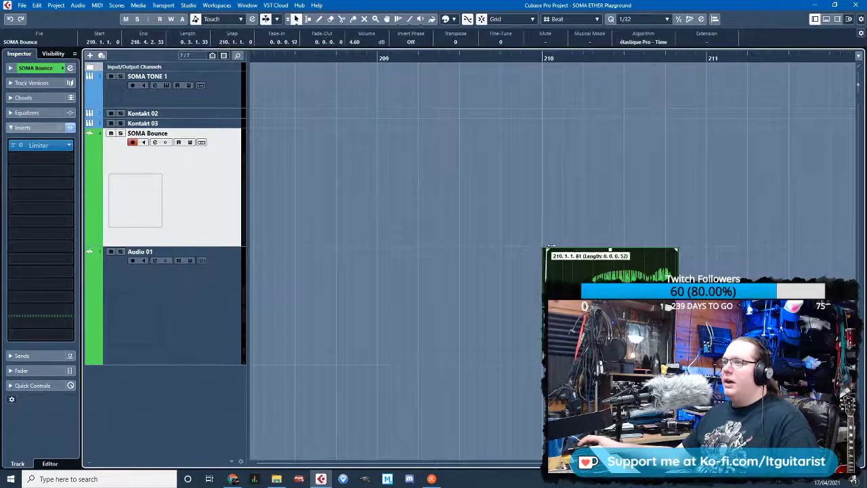
left_click_drag(670, 234, 670, 234)
scroll(671, 238, "down", 2)
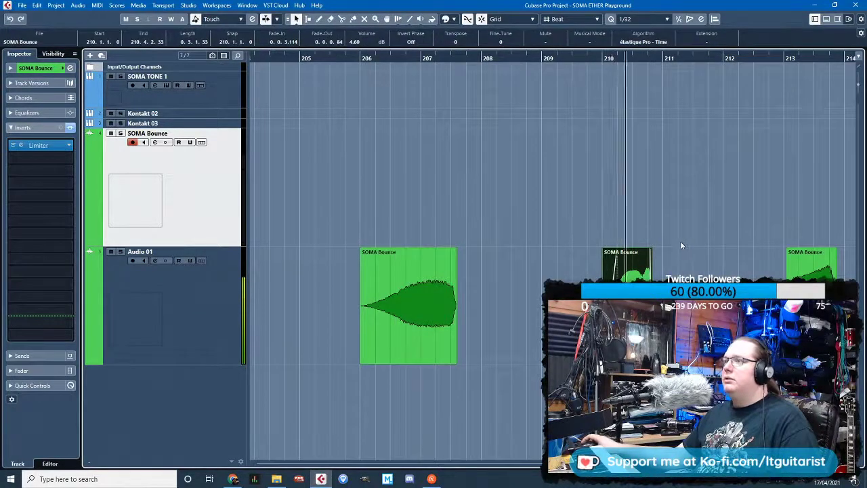
Adjust the fade-out of the SOMA Bounce event at bar 210 to about 0.0.0.84
scroll(680, 241, "up", 2)
left_click_drag(606, 249, 585, 244)
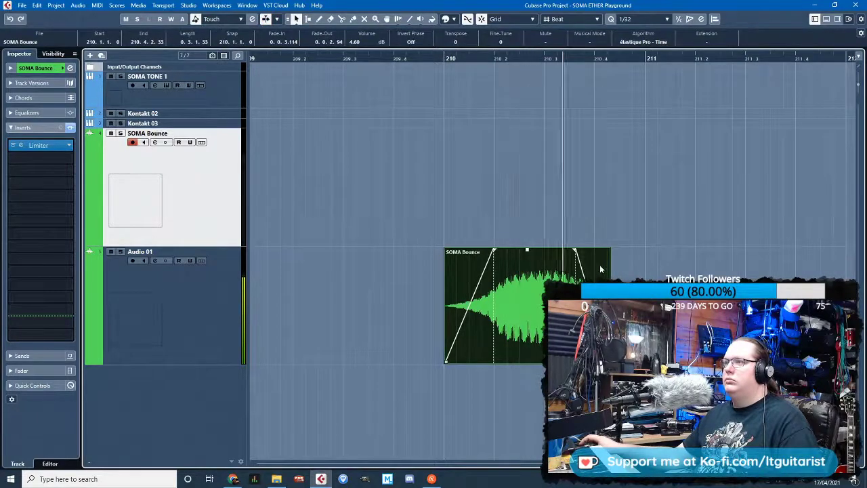
scroll(600, 269, "down", 2)
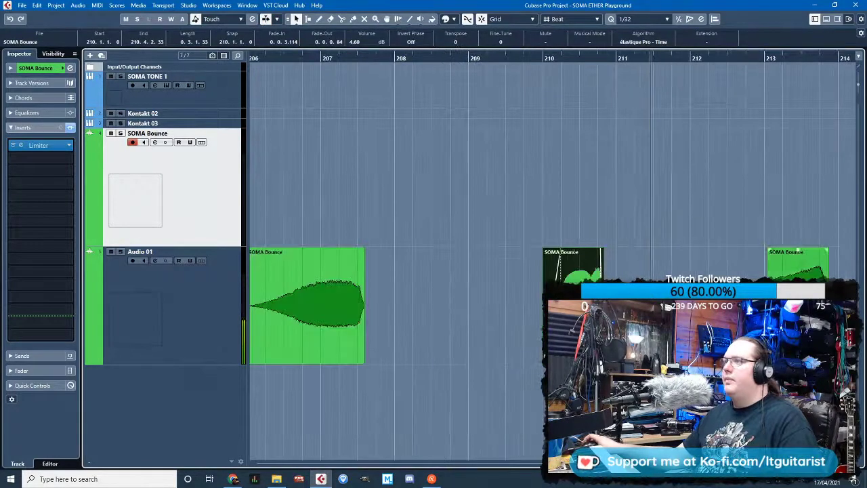
Give the event at bar 213 a fade-in of about 0.1.3.4 and play it back
left_click(538, 172)
scroll(537, 172, "right", 3)
left_click_drag(468, 258, 670, 250)
scroll(441, 253, "up", 3)
scroll(436, 252, "up", 2)
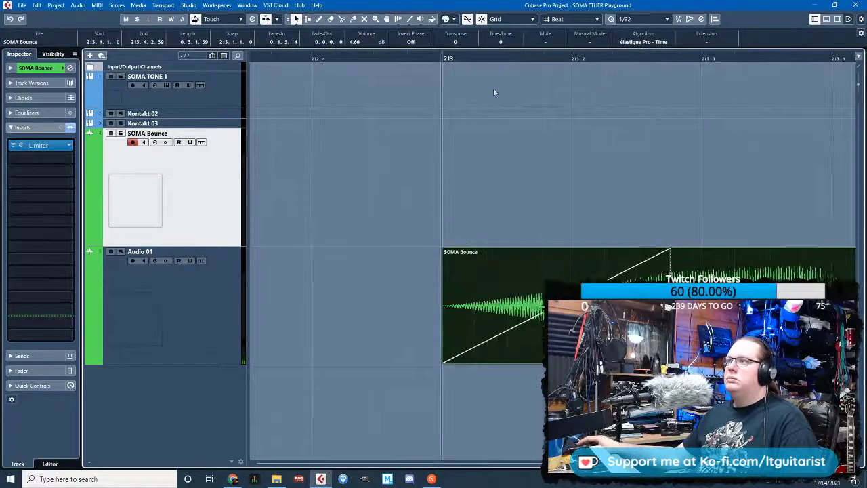
key("space")
scroll(741, 250, "down", 3)
scroll(759, 248, "right", 3)
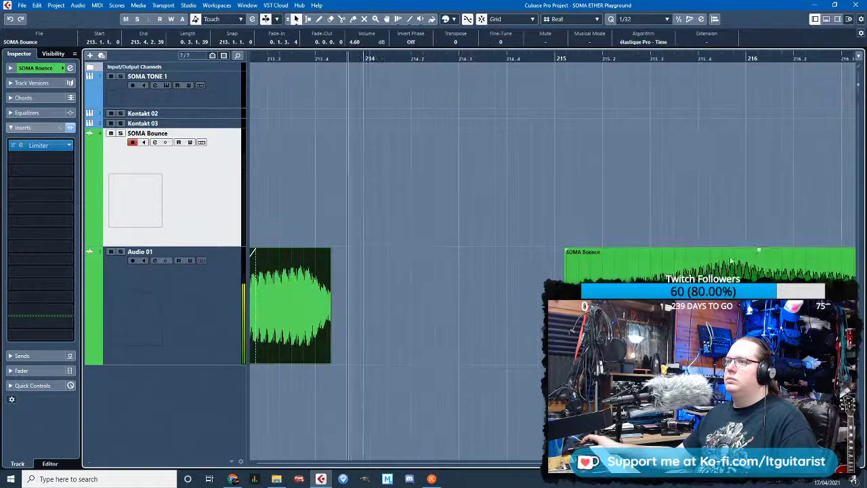
Space out the Audio 01 events, shifting the ones from bar 215 onward to start at 227.3, the bar 213 event to 219.2 and the bar 210 event to 212.2
scroll(499, 266, "down", 6)
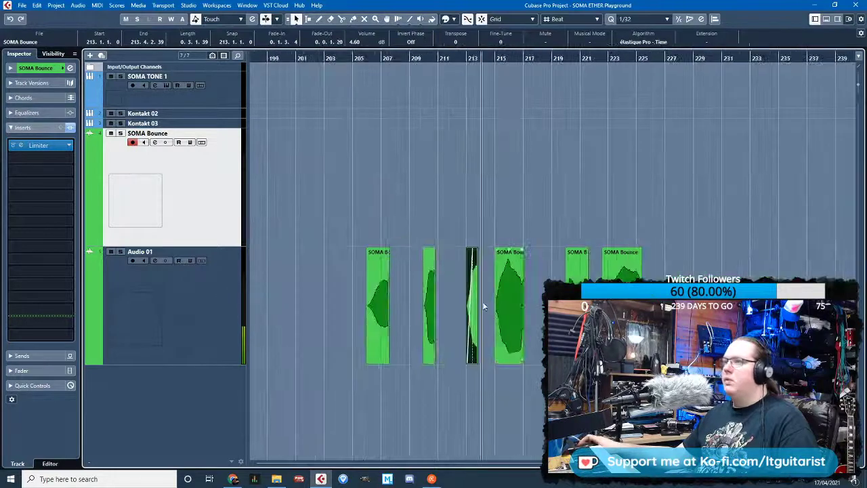
left_click_drag(651, 322, 691, 301)
left_click_drag(470, 305, 559, 306)
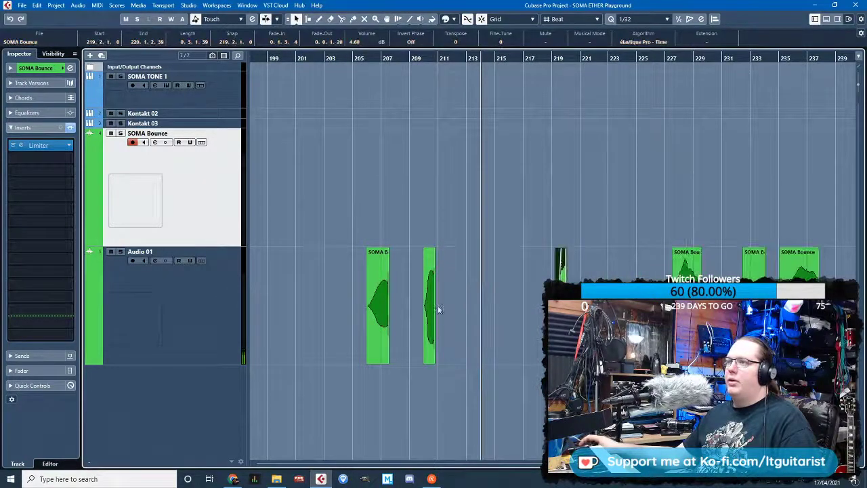
left_click_drag(428, 309, 463, 309)
Add a fade-in of about 0.2.0.30 to the event at 227.3 and move the event to start at bar 228
scroll(757, 271, "up", 5)
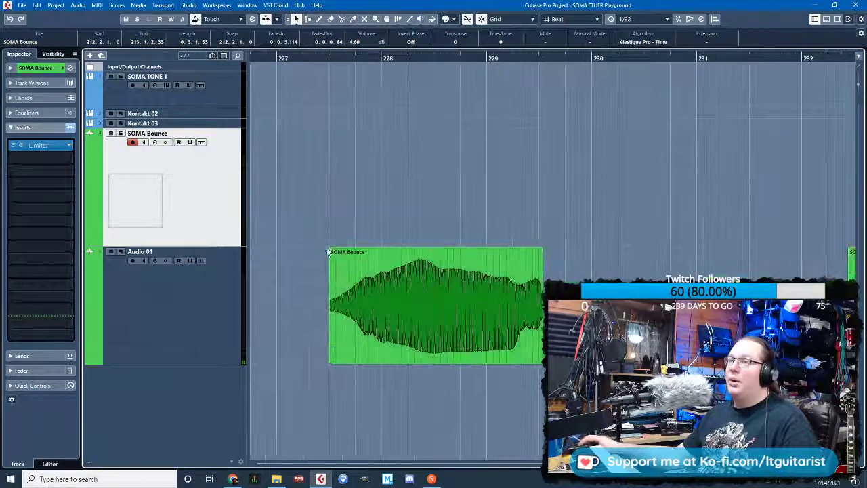
left_click(331, 247)
left_click(333, 251)
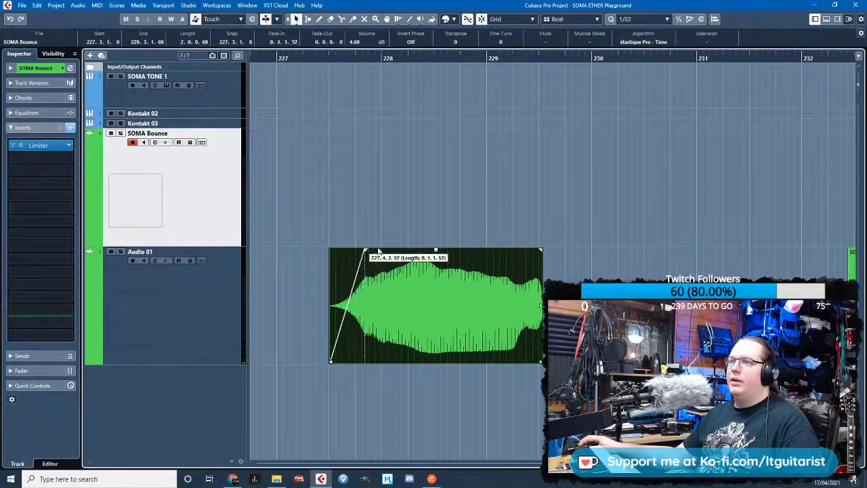
mouse_move(378, 251)
left_mouse_down()
mouse_move(402, 251)
mouse_move(385, 251)
left_mouse_up()
left_click_drag(361, 287, 410, 284)
Play back the event at bar 228 and give it a long fade-out of about 0.3.3.107
left_click_drag(372, 58, 371, 55)
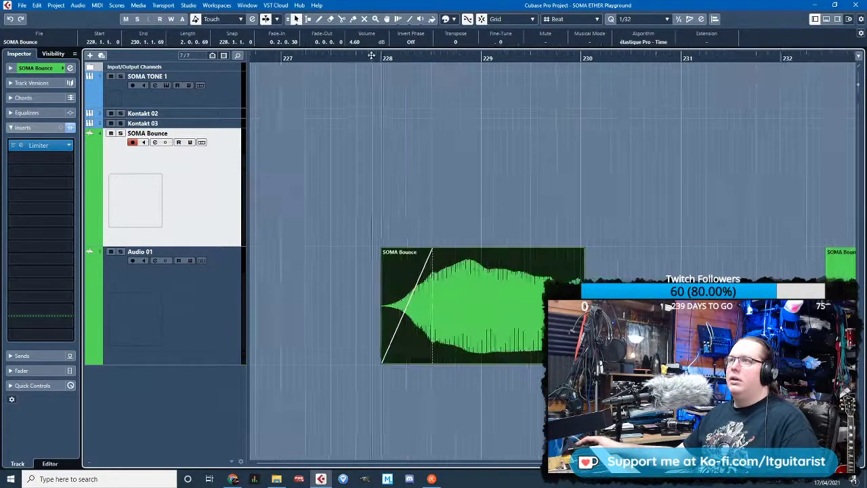
key("space")
left_click_drag(583, 249, 537, 210)
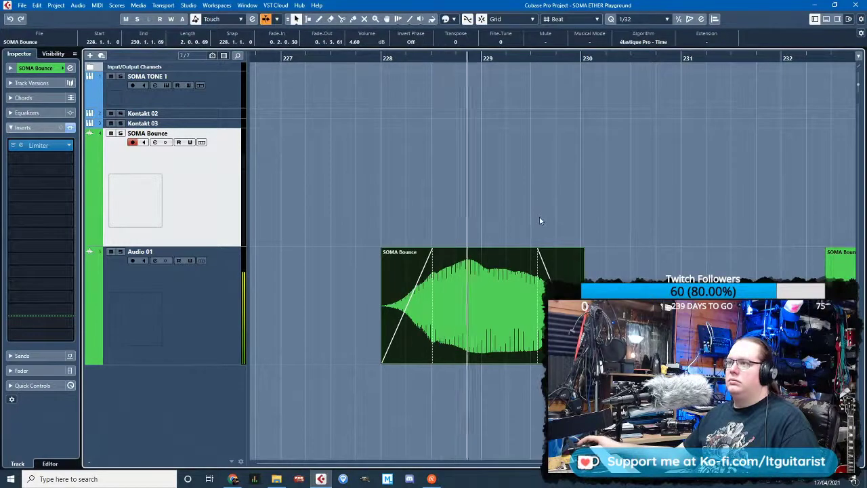
left_click_drag(538, 252, 484, 243)
mouse_move(382, 57)
left_mouse_down()
mouse_move(488, 45)
mouse_move(392, 53)
left_mouse_up()
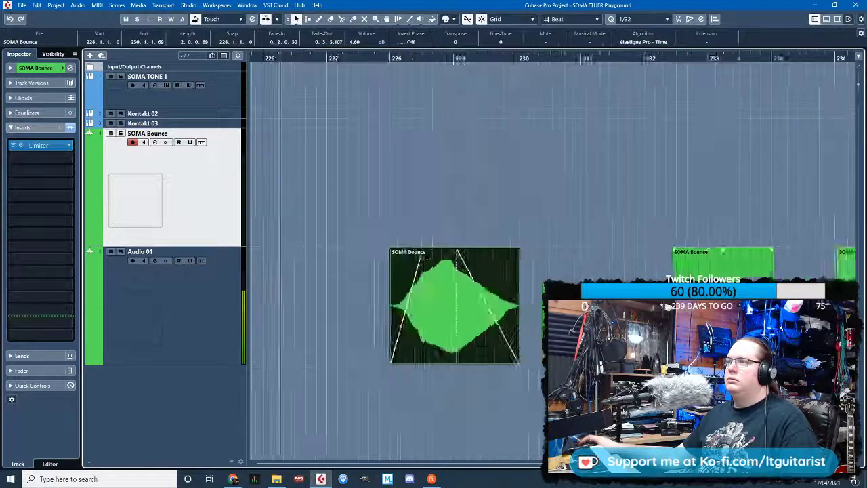
Move the event following the bar 228 one to bar 235, with a fade-in of about 0.0.2.29 and a fade-out of 0.3.2.34
key("g")
key("g")
key("g")
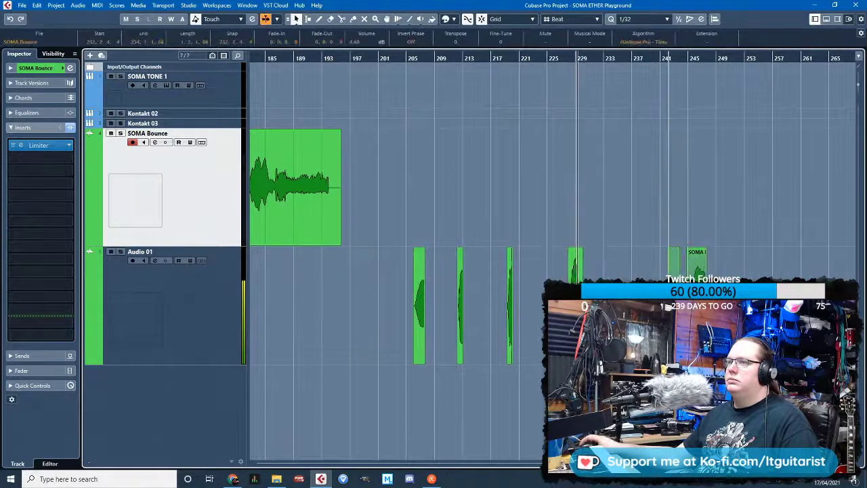
scroll(680, 305, "up", 4)
left_click_drag(678, 305, 466, 311)
left_click(630, 305)
key("h")
key("h")
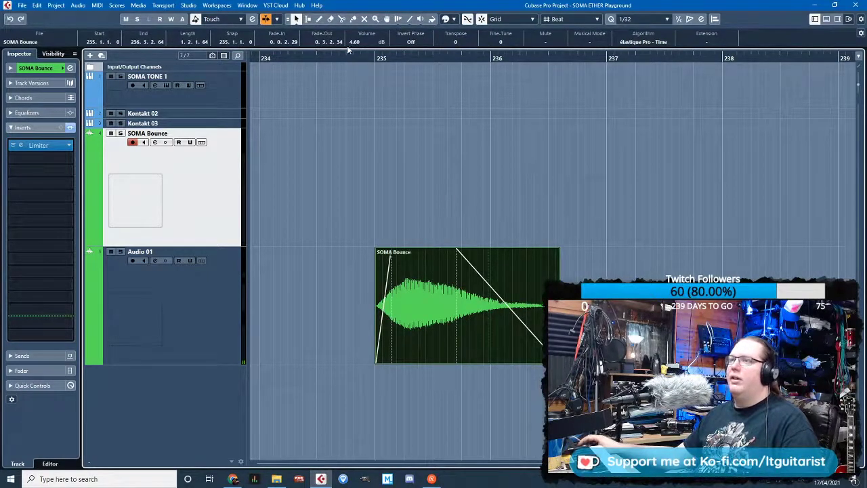
Play back the faded event at bar 235 to check how it sounds
key("g")
key("g")
key("space")
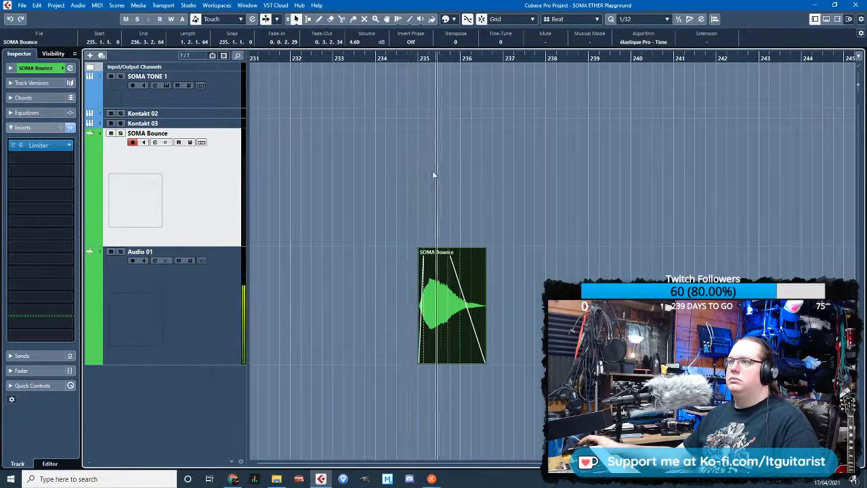
scroll(434, 205, "up", 4)
Move the last SOMA Bounce event on Audio 01 to start at bar 241
scroll(427, 286, "down", 7)
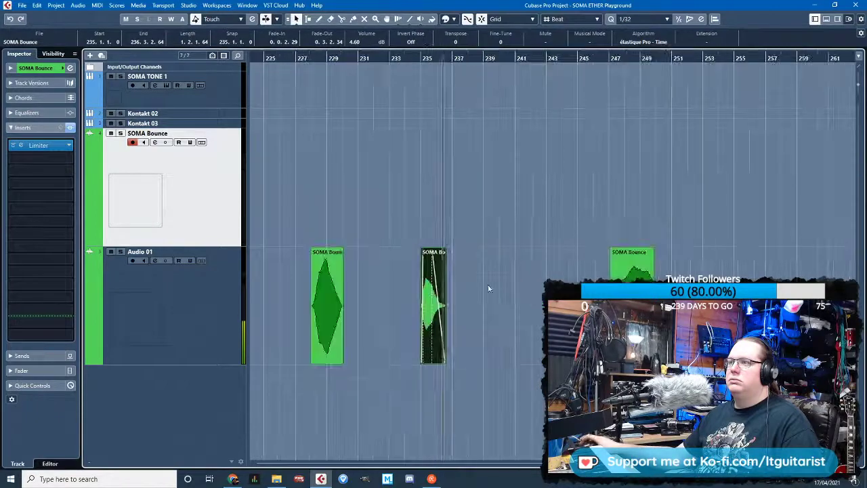
left_click_drag(613, 308, 546, 305)
scroll(545, 304, "up", 4)
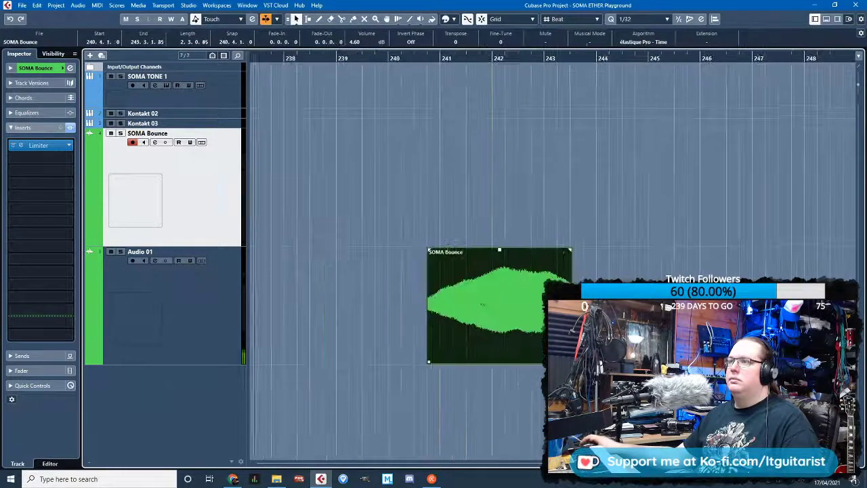
left_click_drag(480, 307, 494, 308)
key("h")
key("h")
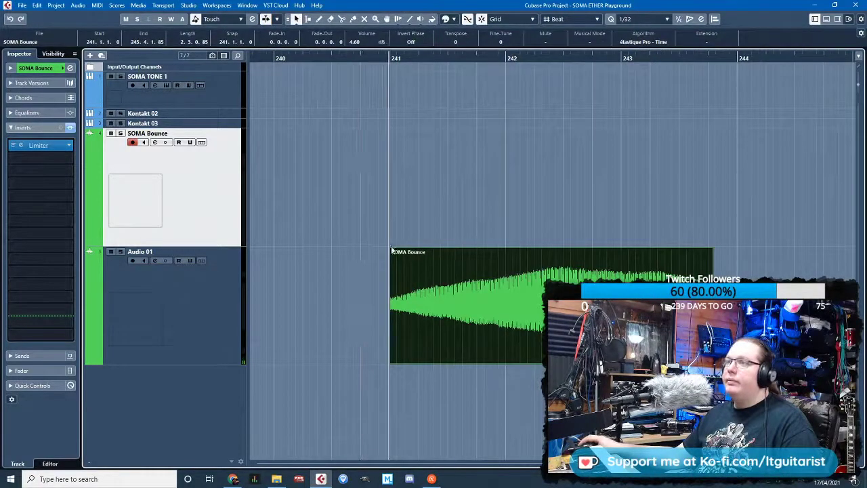
Add a fade-in of about 1.0.2.11 to the event at bar 241 and split the event at 242.2
left_click_drag(392, 250, 522, 231)
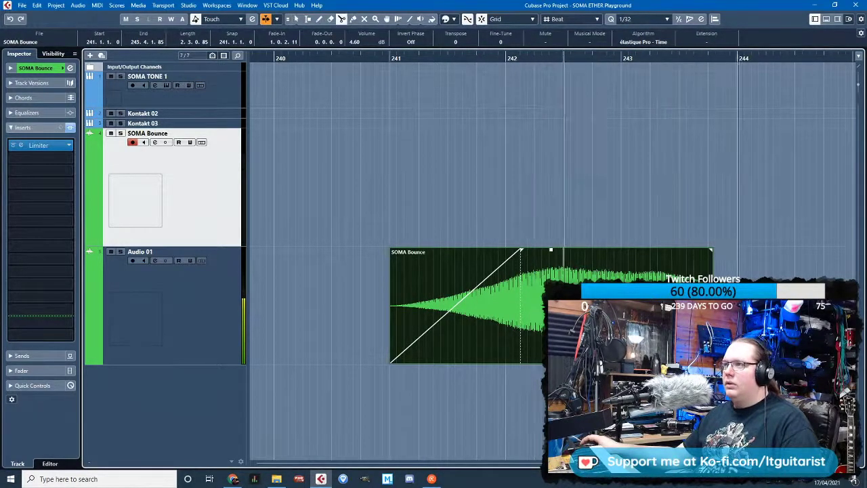
left_click(535, 284)
key("1")
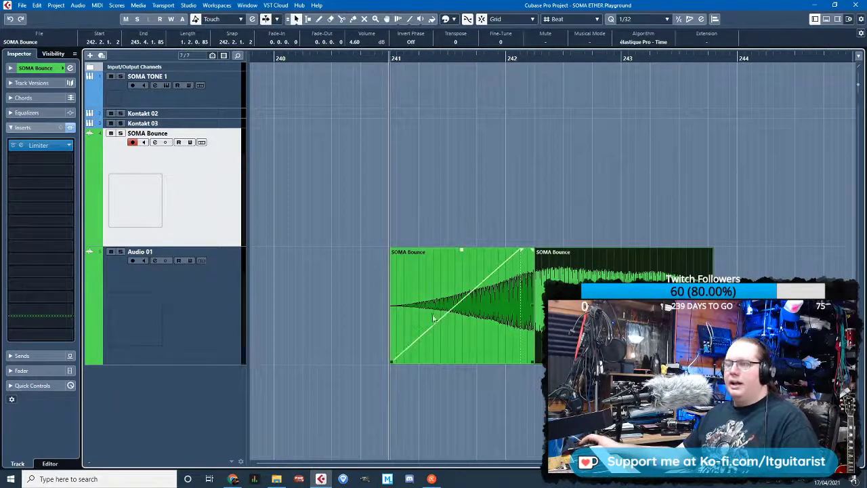
Play back the split event and lower the volume of its second piece to about -9 dB
key("space")
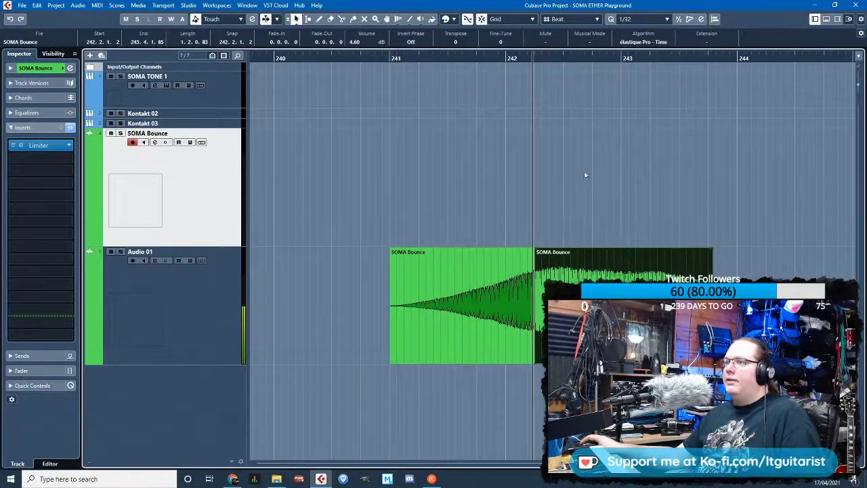
scroll(614, 277, "up", 2)
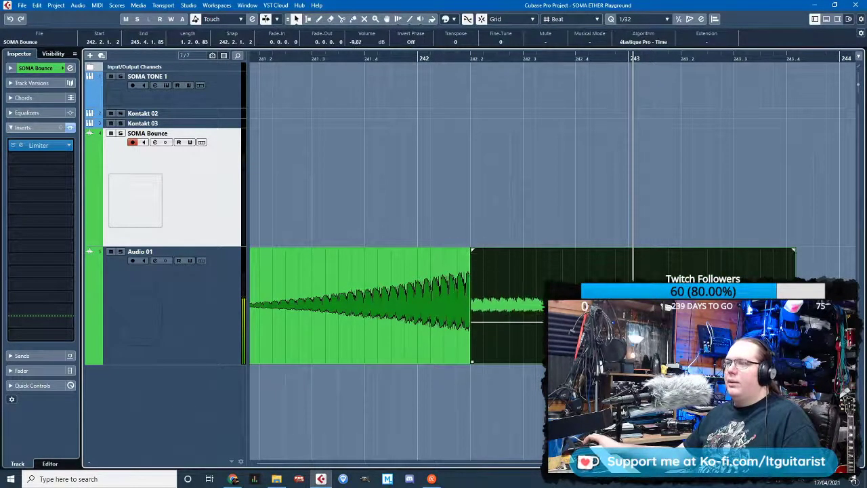
scroll(539, 367, "up", 3)
left_click_drag(250, 248, 395, 248)
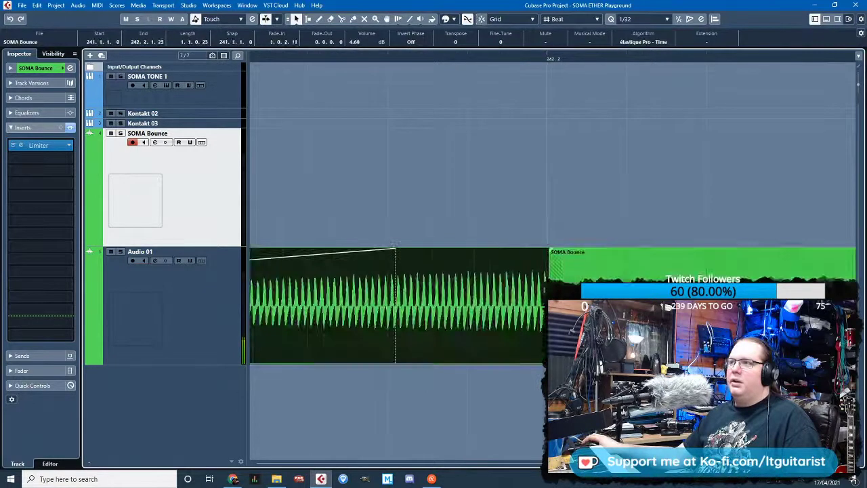
Add a fade-out of about 0.3.0.103 to the second piece, lower its volume to -15.73 dB and play across the join
scroll(554, 277, "down", 4)
left_click(728, 250)
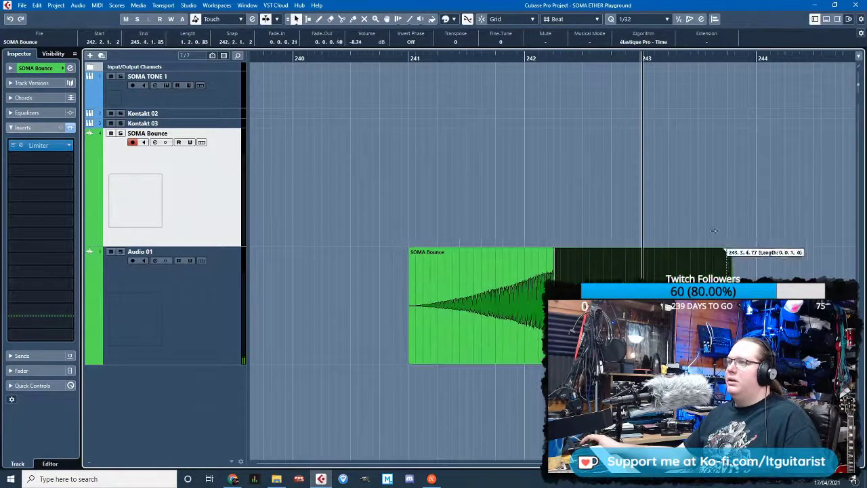
left_click(552, 221)
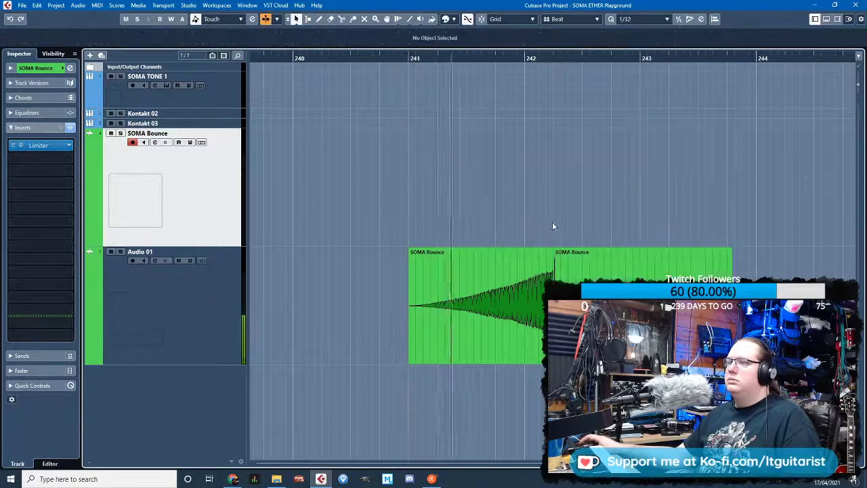
scroll(552, 225, "up", 4)
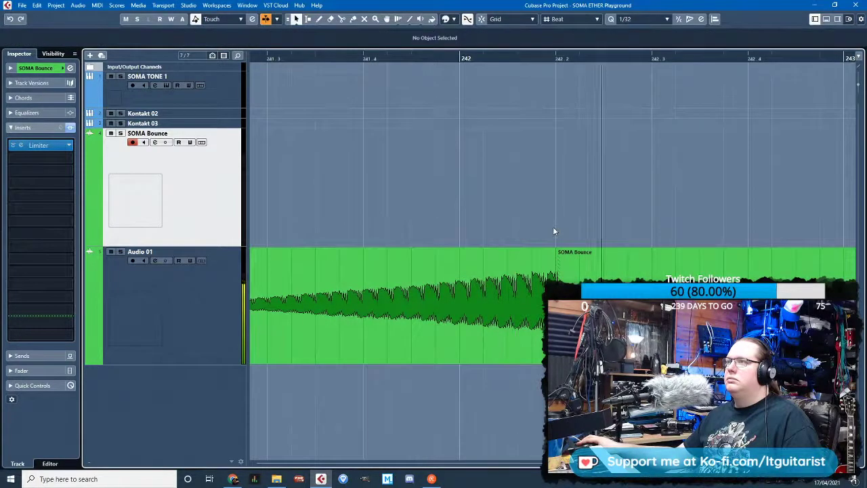
scroll(552, 226, "down", 3)
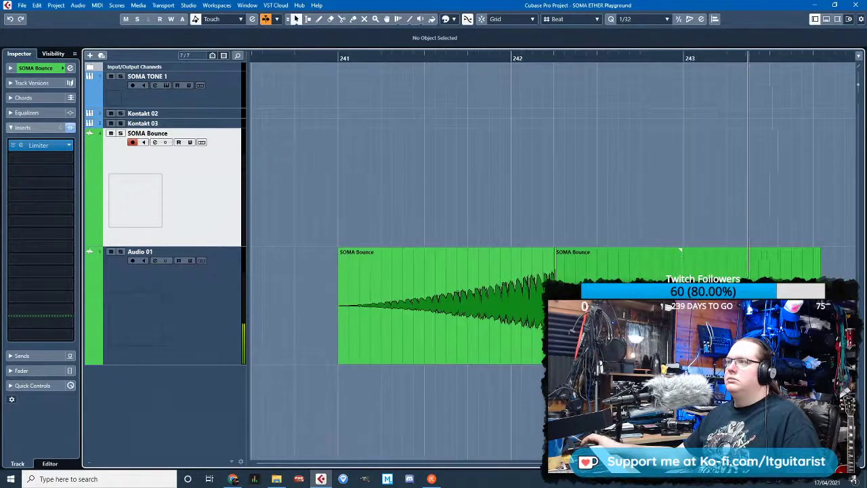
Time-stretch the second piece so that it ends at about 246.1.1.22, and return the selection tool to normal sizing
scroll(655, 201, "down", 5)
left_click(660, 265)
scroll(661, 265, "down", 4)
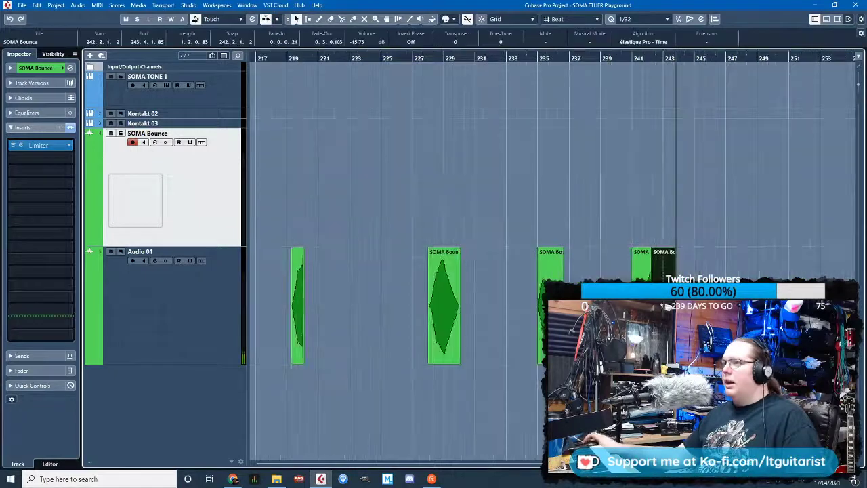
scroll(684, 265, "down", 1)
scroll(683, 266, "up", 8)
key("1")
key("1")
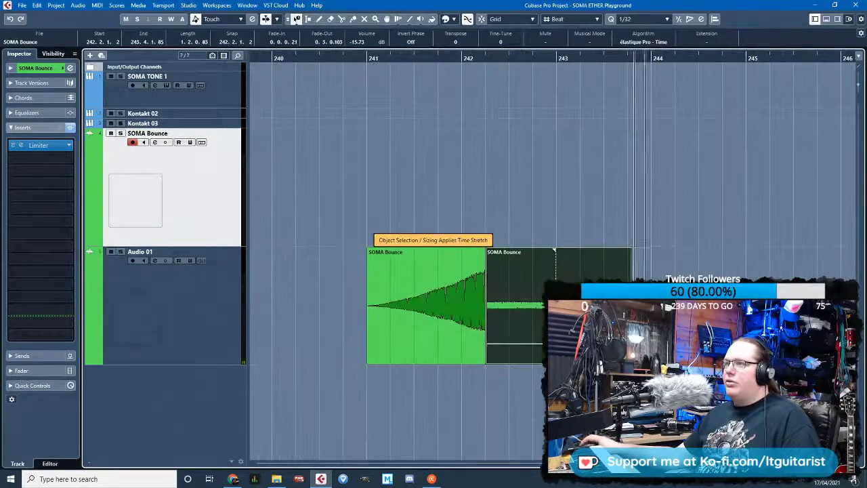
left_click_drag(645, 359, 842, 359)
key("1")
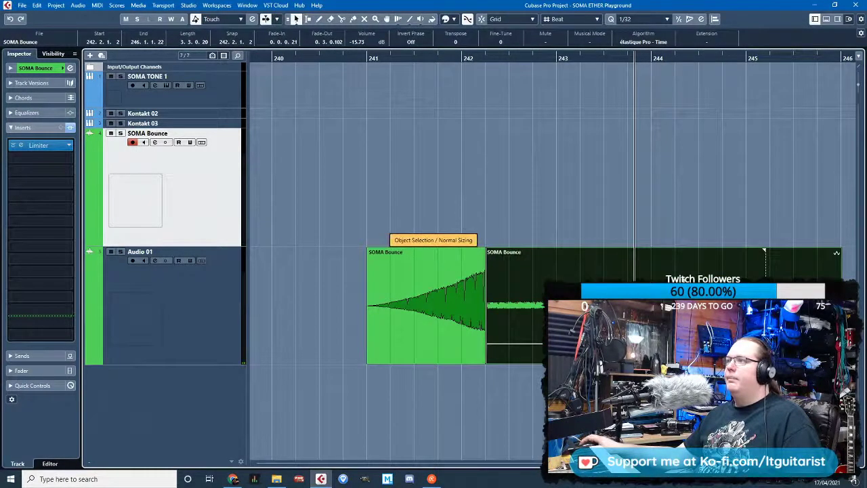
Set the stretched piece's algorithm to élastique Pro - Tape in the Sample Editor and close the editor
left_click(666, 241)
double_click(666, 264)
left_click(566, 142)
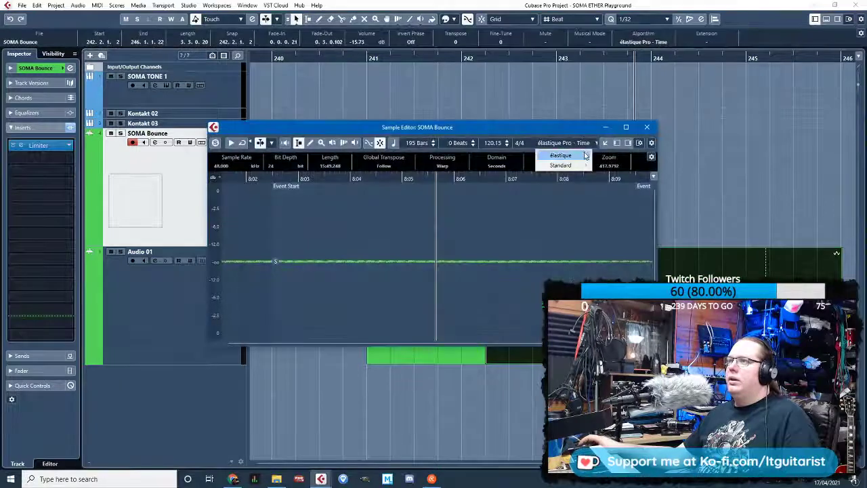
mouse_move(585, 156)
left_click(646, 175)
left_click(647, 128)
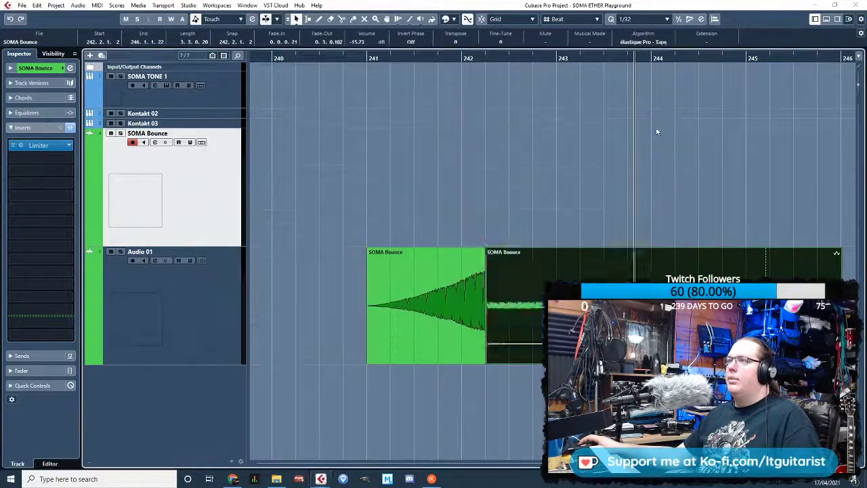
Deselect the events and play back from bar 241 through the time-stretched piece
left_click(657, 132)
key("space")
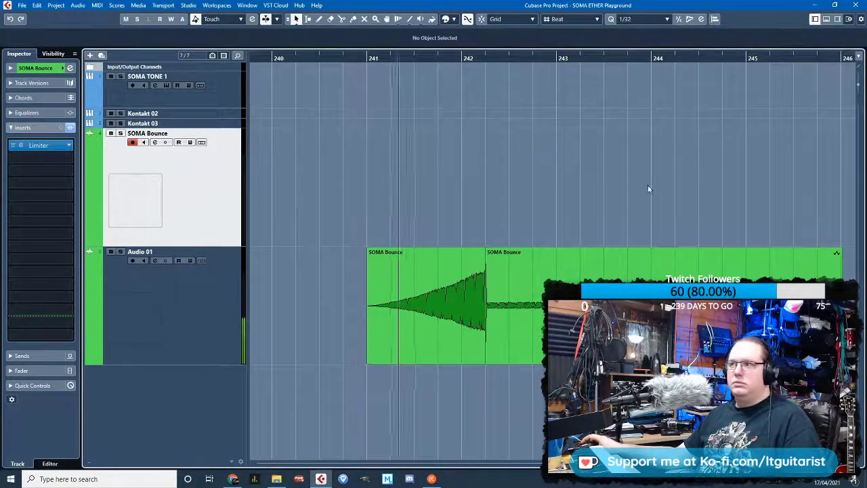
scroll(462, 354, "up", 4)
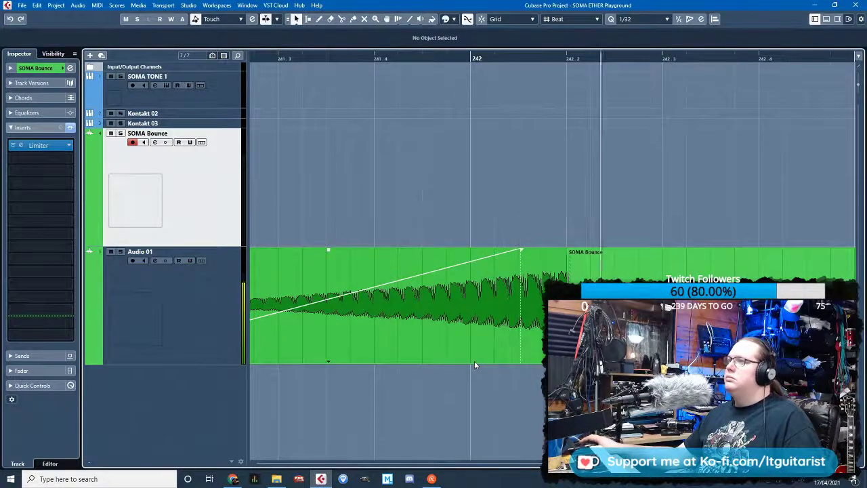
scroll(475, 361, "down", 8)
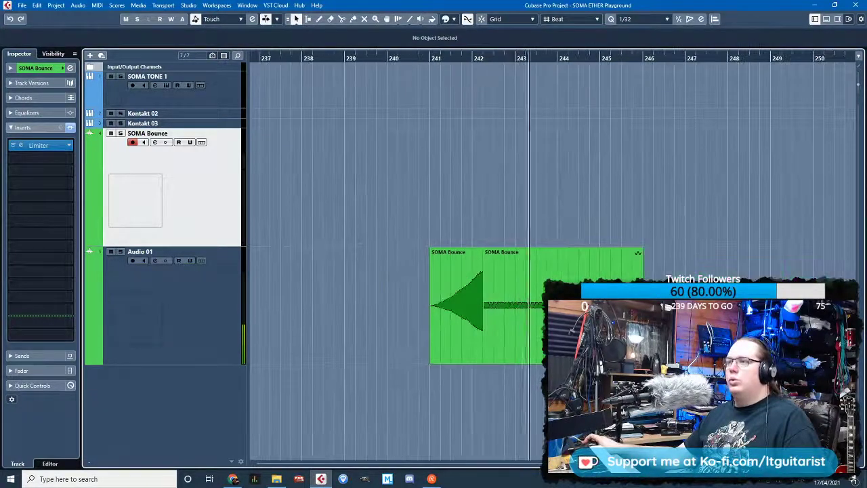
Lengthen the fade-out of the time-stretched piece to about 0.3.3.76
scroll(533, 321, "up", 6)
scroll(535, 319, "down", 5)
left_click(538, 318)
left_click_drag(587, 252, 576, 244)
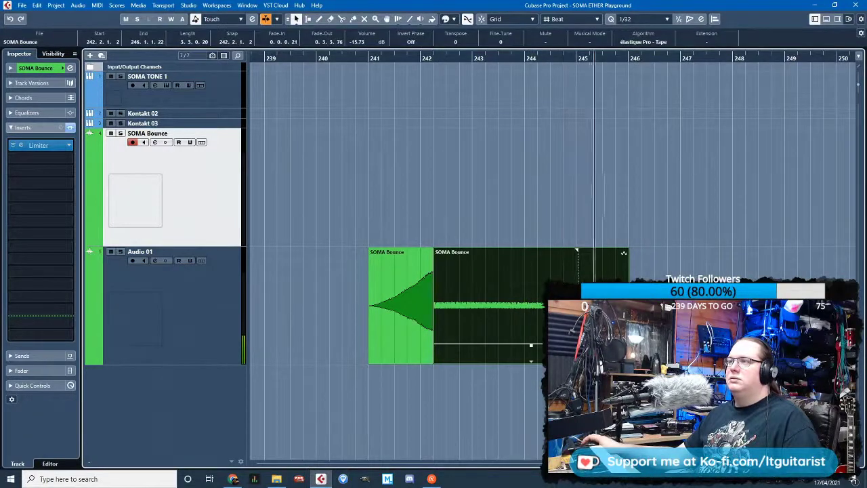
Move the time-stretched piece on Audio 01 away from its neighbour so that it starts at about 260.2.1.65
scroll(609, 213, "down", 10)
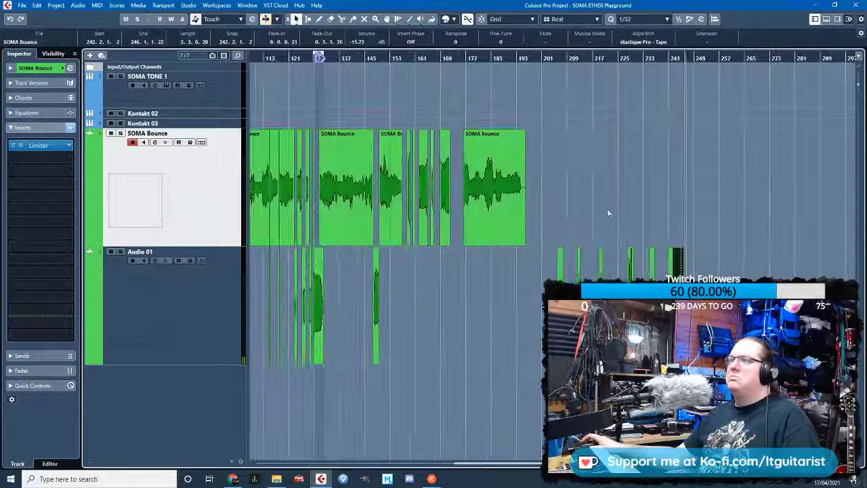
left_click(607, 212)
scroll(576, 278, "up", 7)
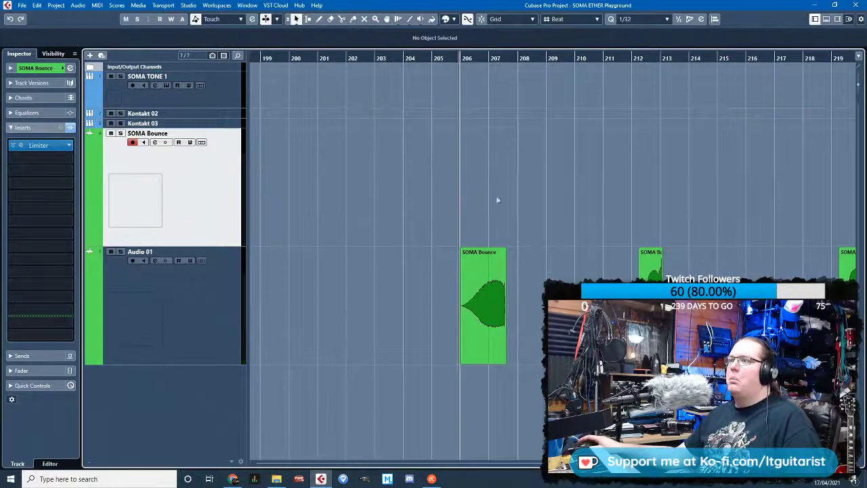
scroll(497, 200, "down", 5)
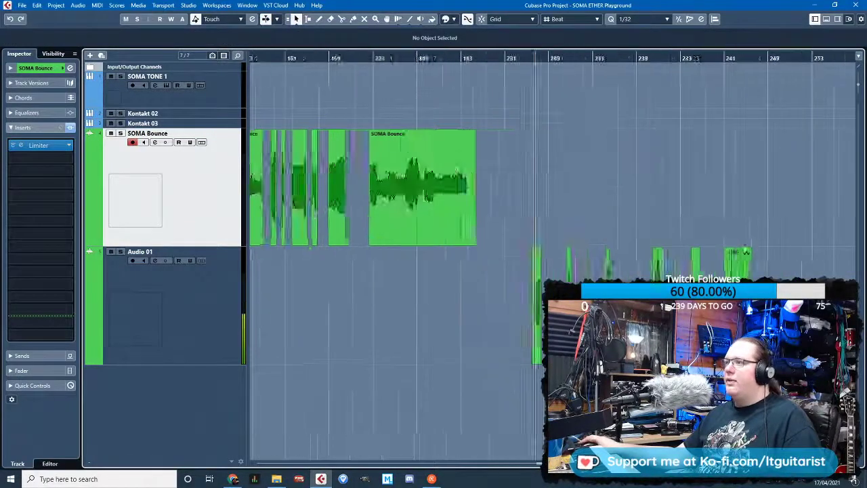
scroll(745, 246, "up", 5)
scroll(786, 231, "right", 3)
left_click_drag(461, 300, 790, 300)
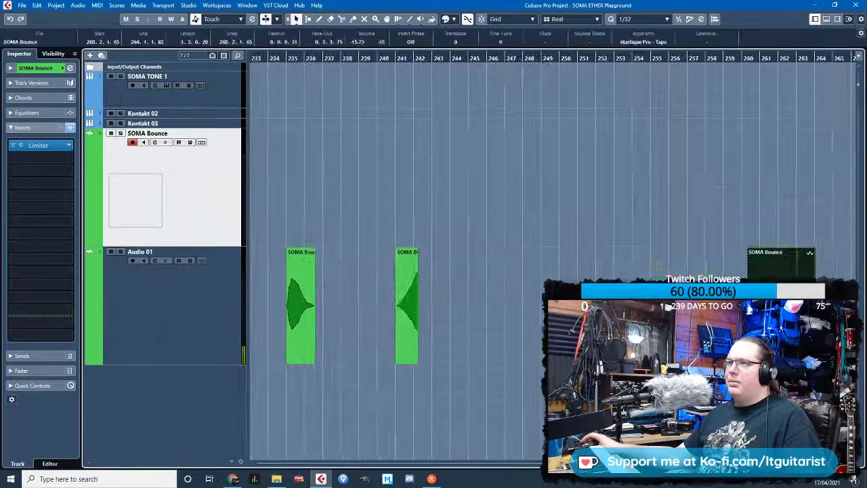
Give the remaining piece at bar 241 a short fade-out of about 0.0.0.29 and play it back from its start
scroll(399, 278, "up", 7)
left_click_drag(487, 250, 482, 250)
scroll(478, 250, "down", 2)
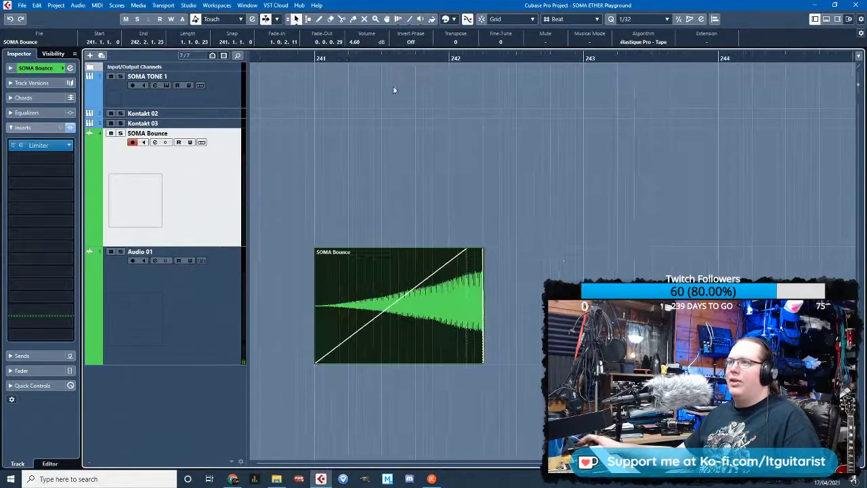
left_click(320, 52)
key("space")
scroll(486, 222, "down", 5)
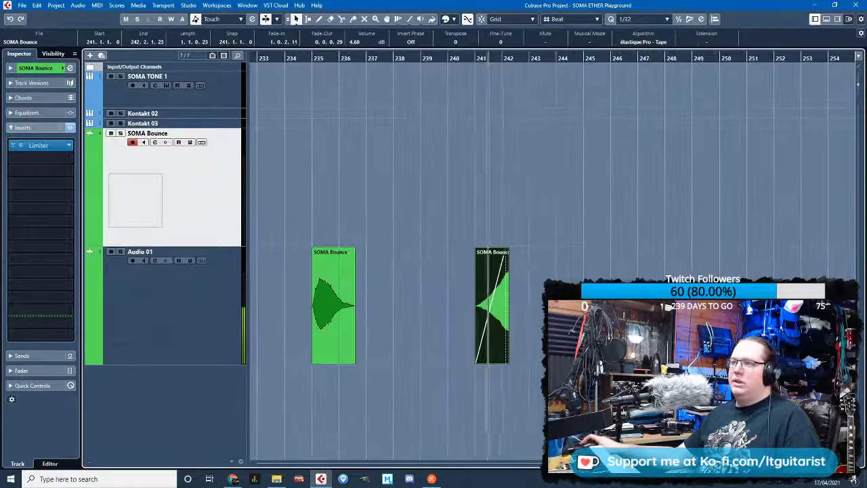
scroll(562, 274, "up", 3)
scroll(411, 294, "up", 3)
key("g")
key("g")
key("g")
key("g")
key("g")
key("g")
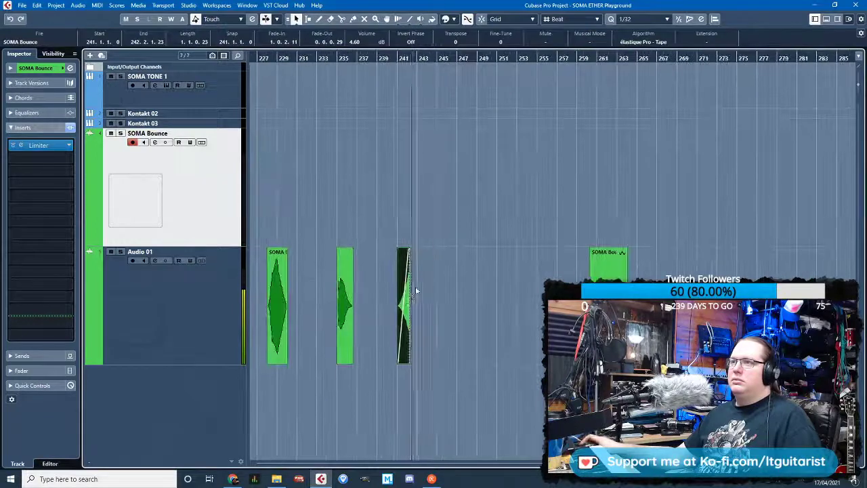
Deselect the events and play back the time-stretched piece from about bar 260
left_click(590, 73)
left_click(590, 57)
key("h")
key("h")
key("h")
scroll(567, 254, "up", 2)
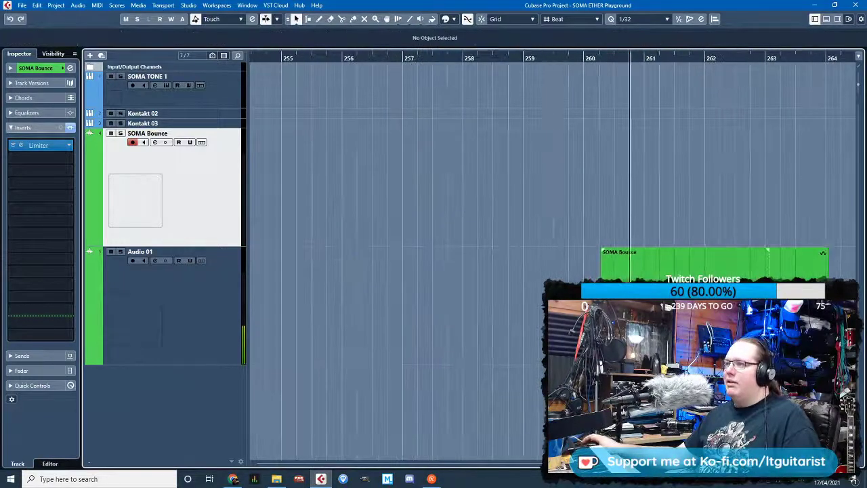
Extend the start of the time-stretched piece, fade it in over about 0.0.2.67, and shift it to start at about 260.1.1.105
left_click(646, 261)
left_click_drag(592, 359, 589, 359)
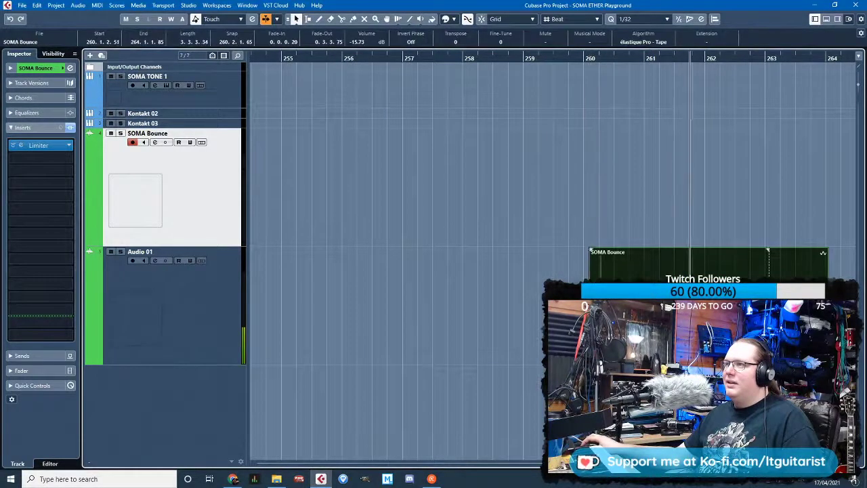
left_click_drag(591, 251, 600, 250)
mouse_move(646, 277)
left_mouse_down()
mouse_move(660, 277)
mouse_move(644, 277)
left_mouse_up()
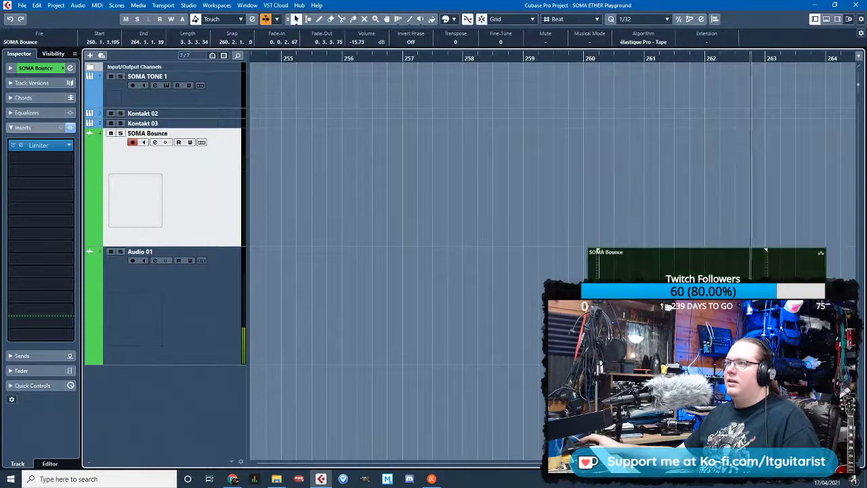
Time-stretch the piece further so that it ends at about 266.1.4.118, and return the selection tool to normal sizing
scroll(599, 244, "down", 6)
scroll(654, 252, "up", 5)
key("1")
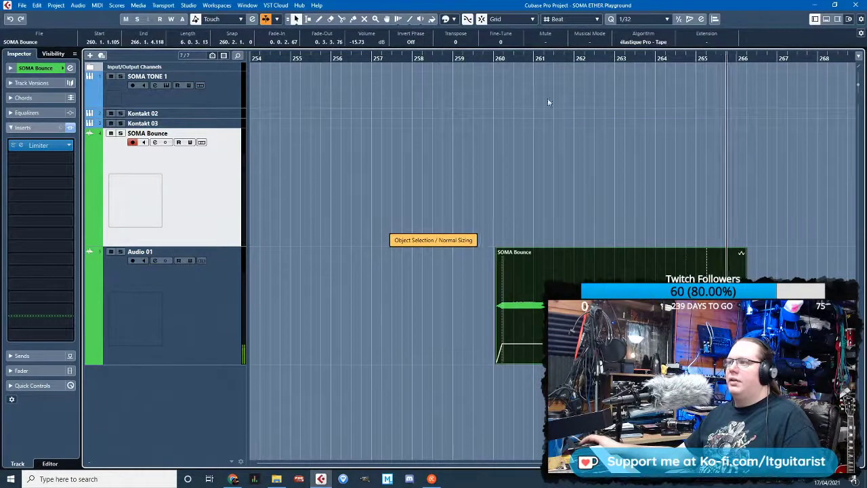
left_click_drag(479, 61, 479, 56)
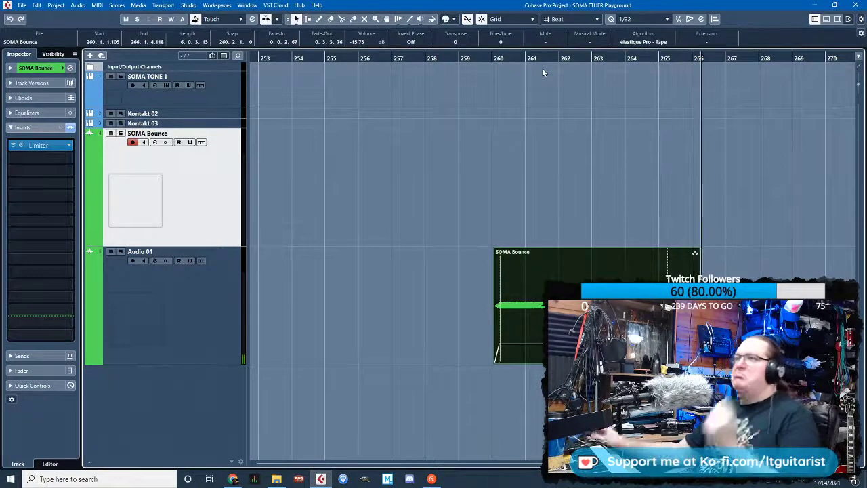
Deselect the events and add the RoomWorks reverb as the second insert effect on the Audio 01 track
left_click(503, 184)
scroll(377, 233, "down", 5)
scroll(516, 225, "up", 3)
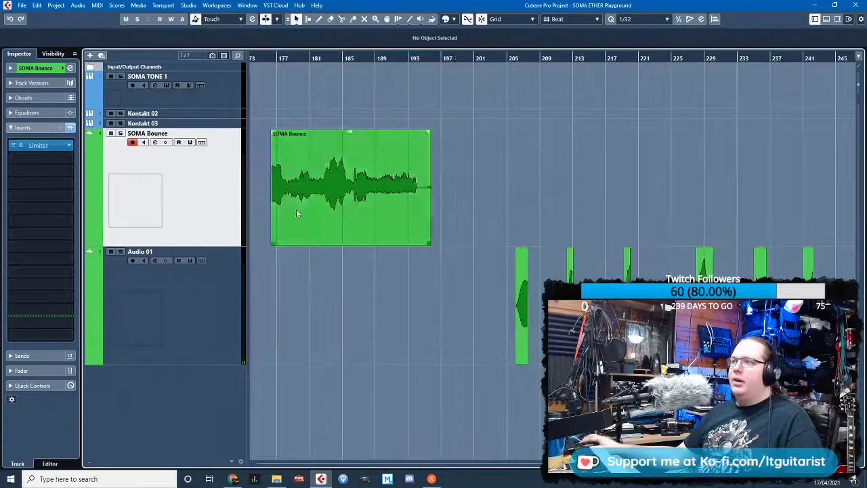
left_click(215, 291)
right_click(202, 290)
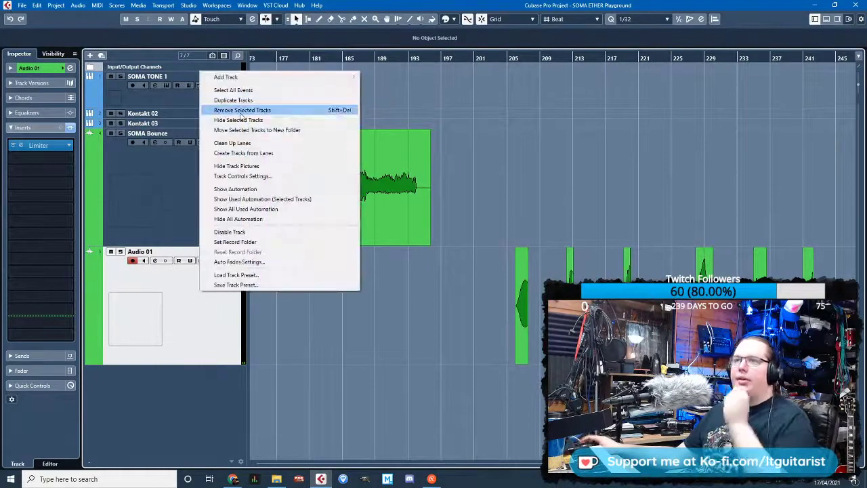
left_click(68, 158)
left_click(69, 158)
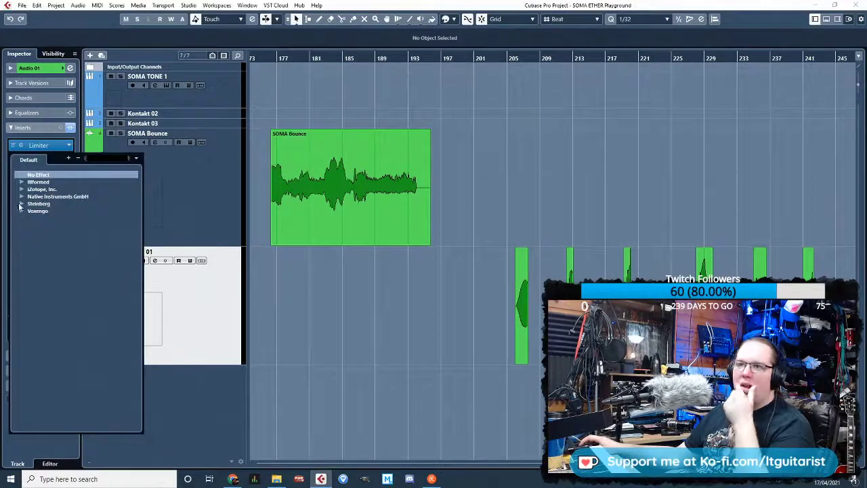
left_click(20, 204)
left_click(31, 248)
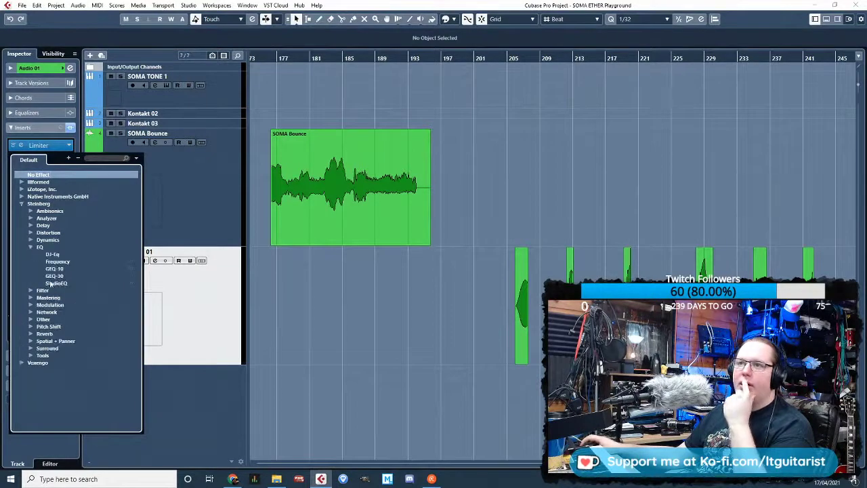
left_click(76, 357)
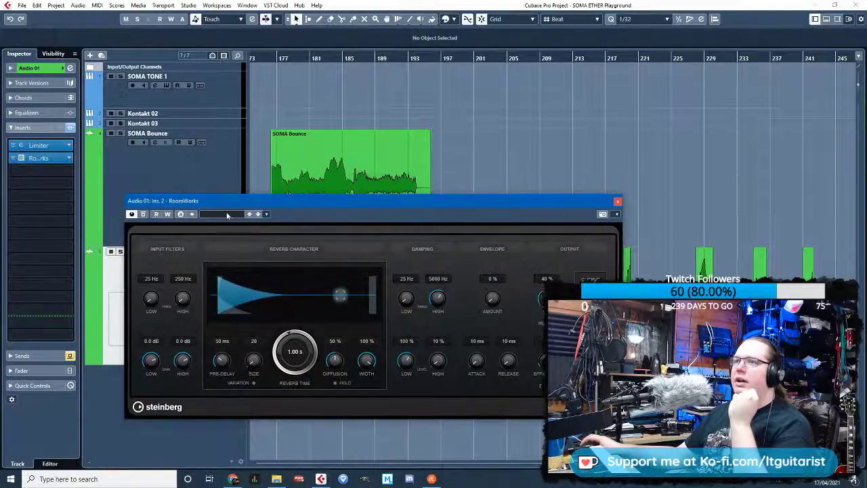
Try the FX Afterburner and FX Disturbances presets in RoomWorks, and uncover the arrangement behind the plug-in window
left_click(227, 214)
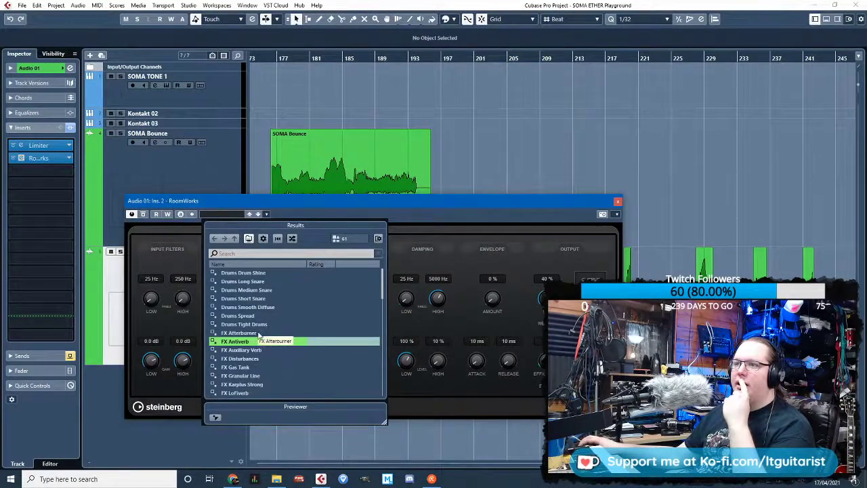
double_click(258, 333)
left_click(230, 214)
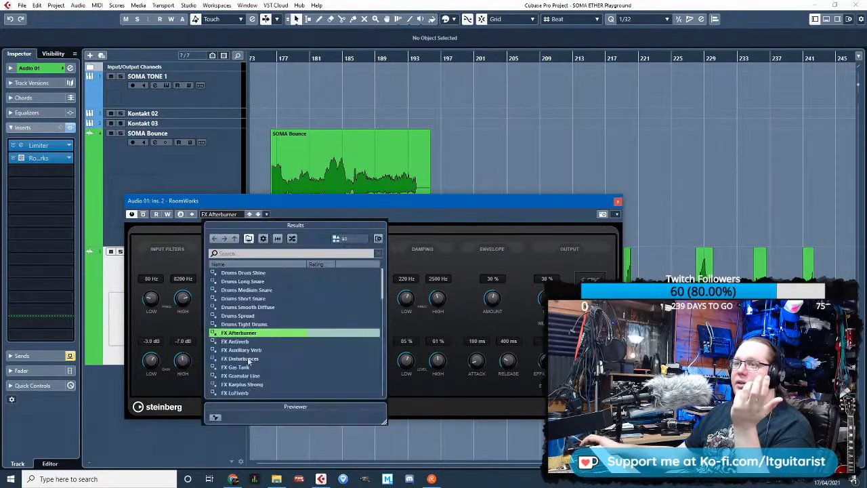
double_click(247, 357)
left_click_drag(474, 199, 327, 30)
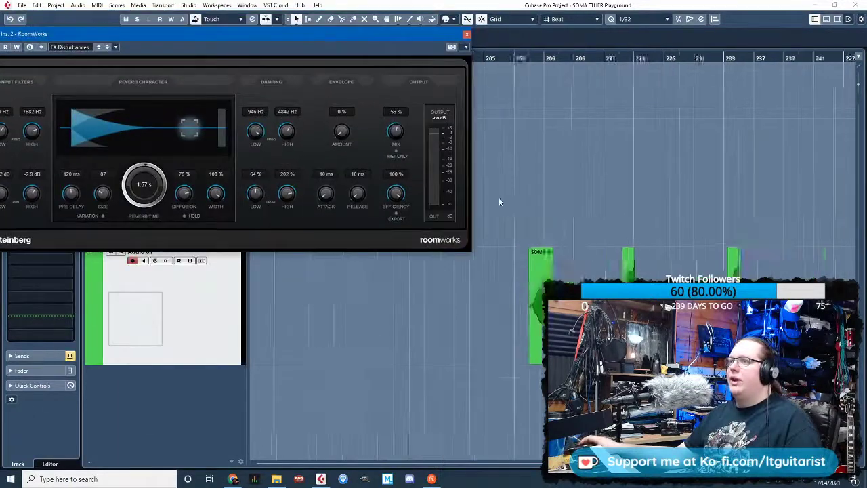
Set a cycle range from bar 206 to about the middle of bar 209 and loop the first spaced-out event
left_click_drag(499, 201, 540, 243)
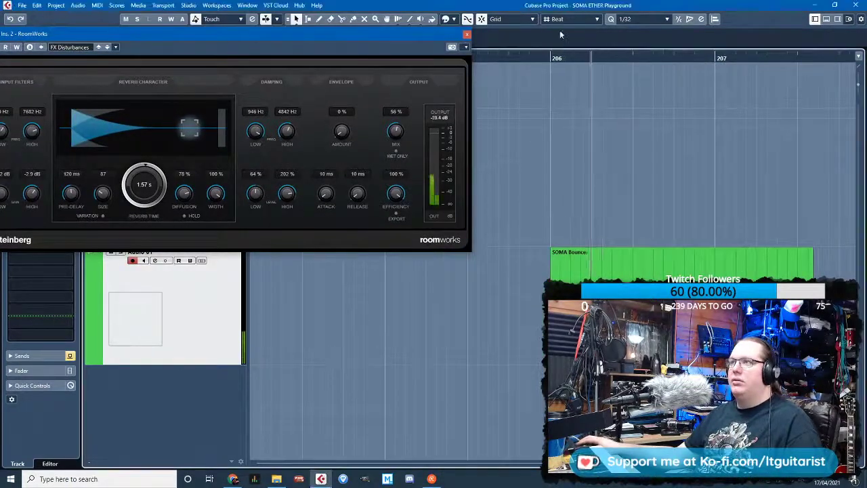
left_click_drag(552, 54, 763, 113)
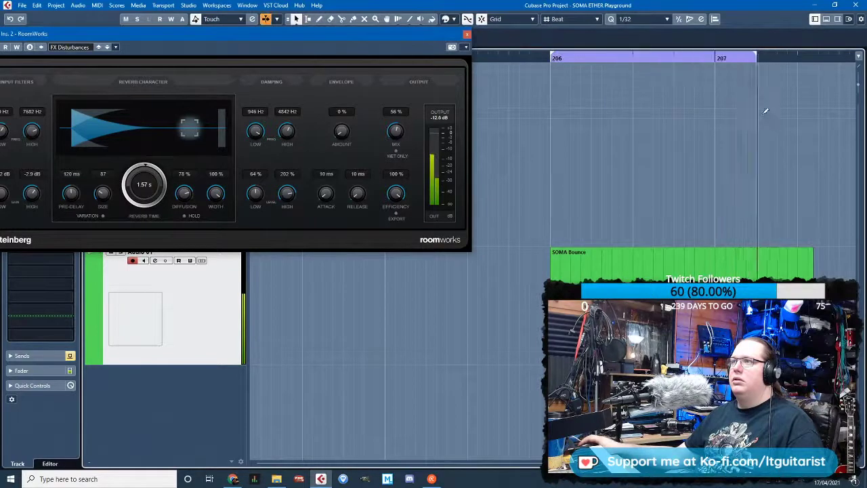
scroll(709, 165, "down", 2)
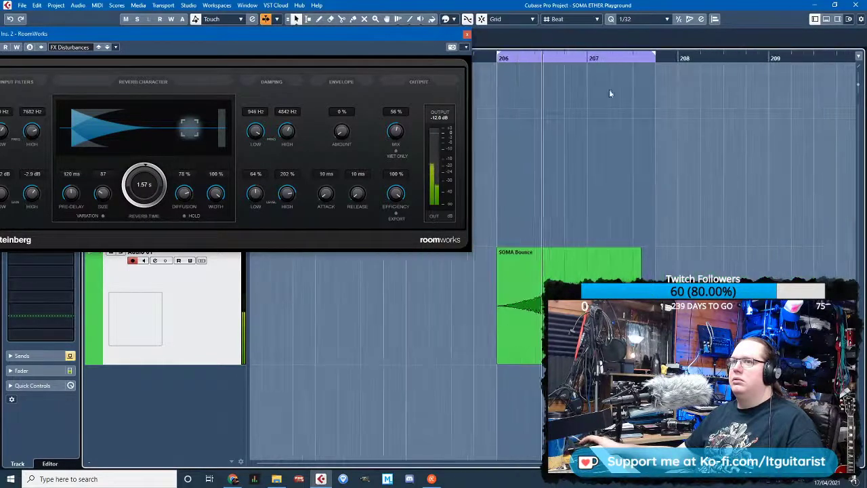
left_click_drag(656, 56, 813, 58)
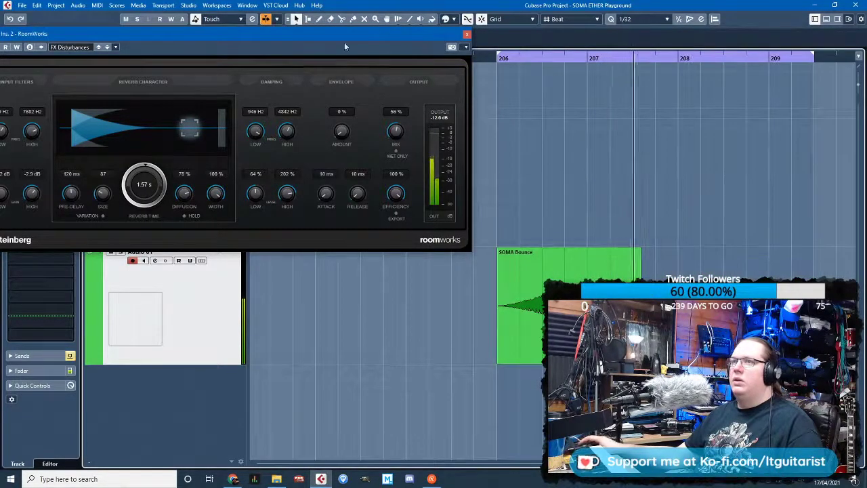
Audition different wet/dry mix amounts in RoomWorks, and load the FX Granular Line preset
left_click_drag(298, 30, 466, 19)
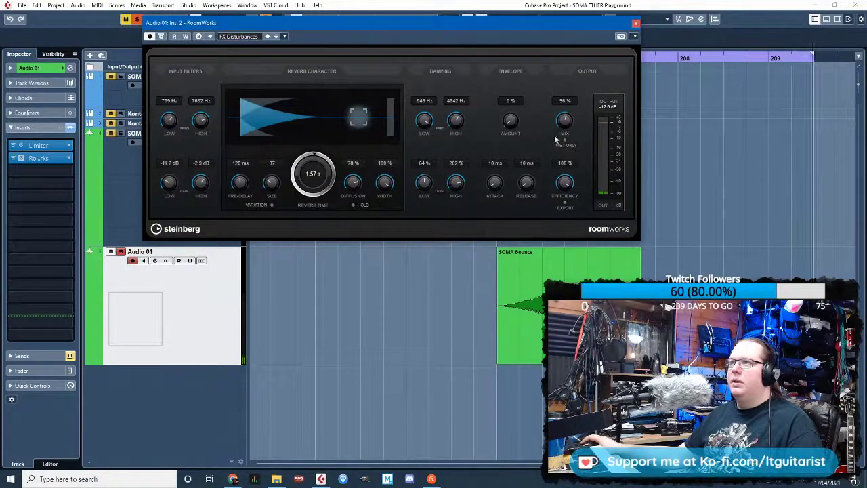
left_click_drag(564, 103, 560, 104)
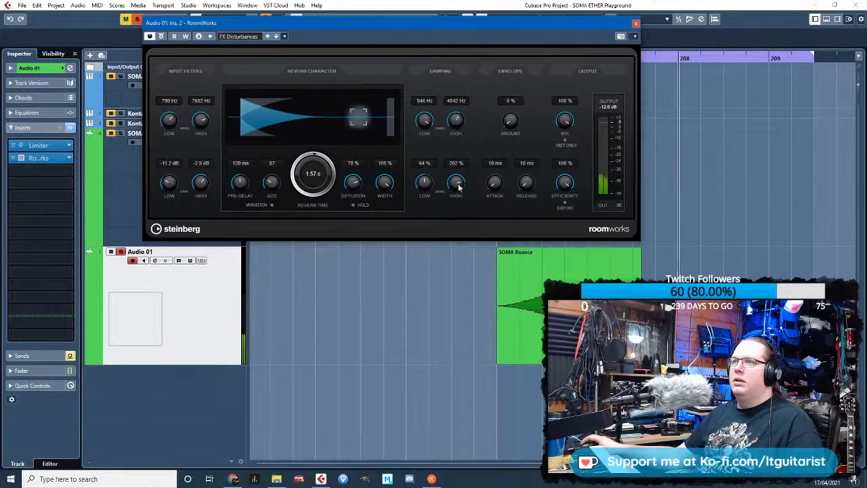
left_click(239, 36)
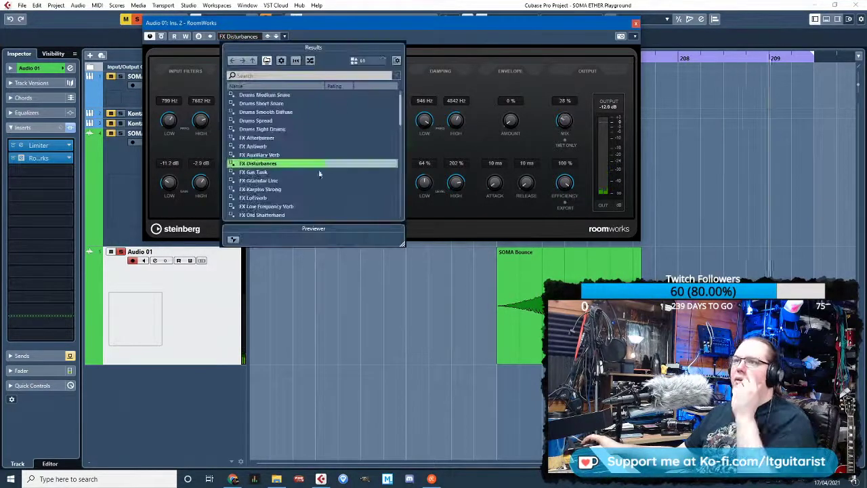
double_click(279, 182)
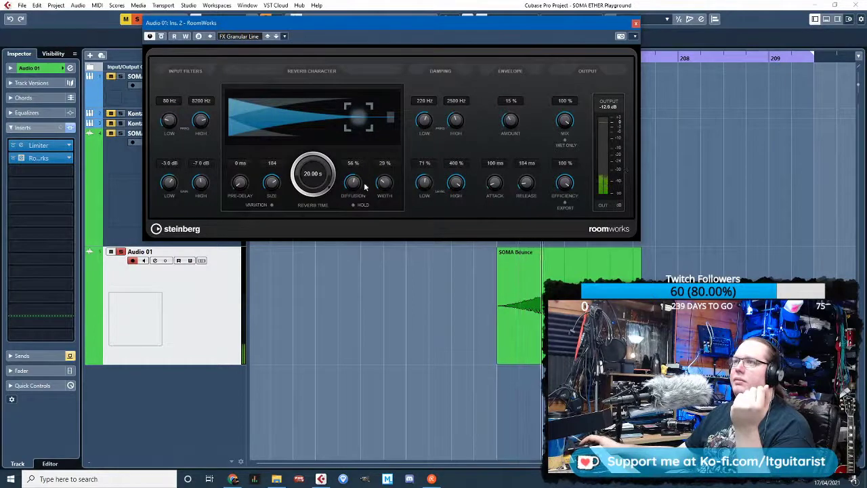
Set the RoomWorks reverb time to about 8.57 s, the mix to 47 % and the pre-delay to 1 ms
left_click_drag(324, 192, 315, 155)
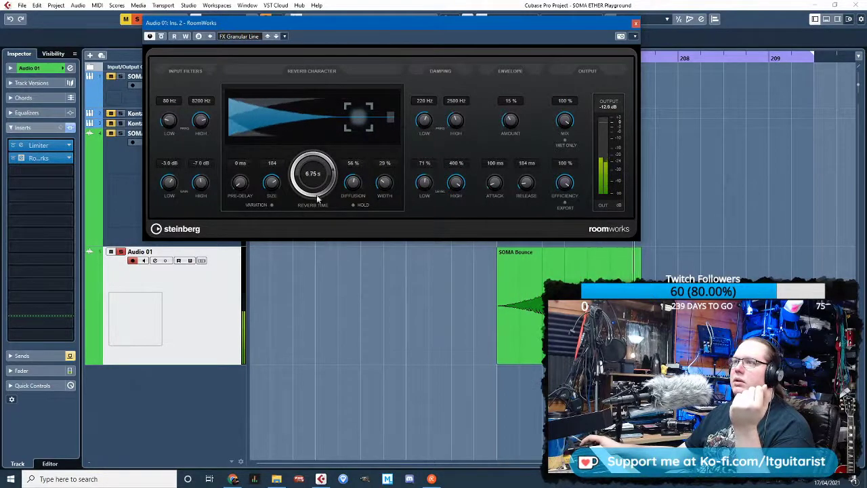
left_click_drag(562, 119, 574, 190)
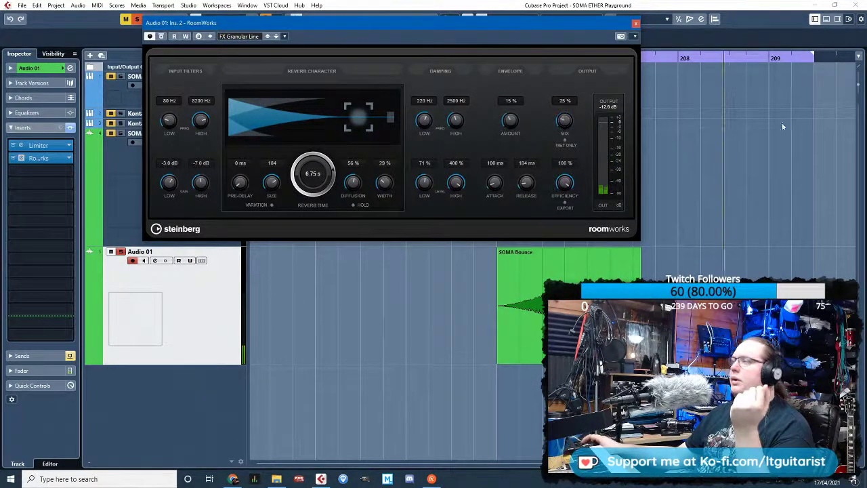
left_click_drag(567, 121, 567, 107)
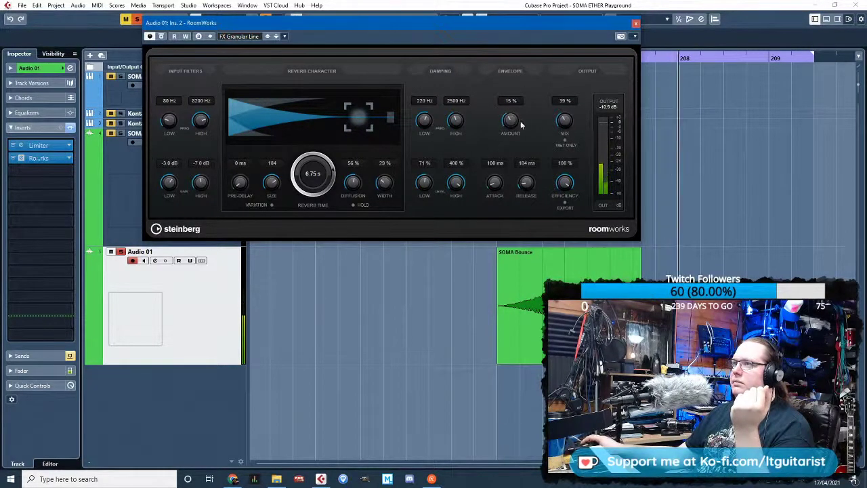
left_click_drag(566, 123, 567, 115)
left_click_drag(322, 193, 322, 185)
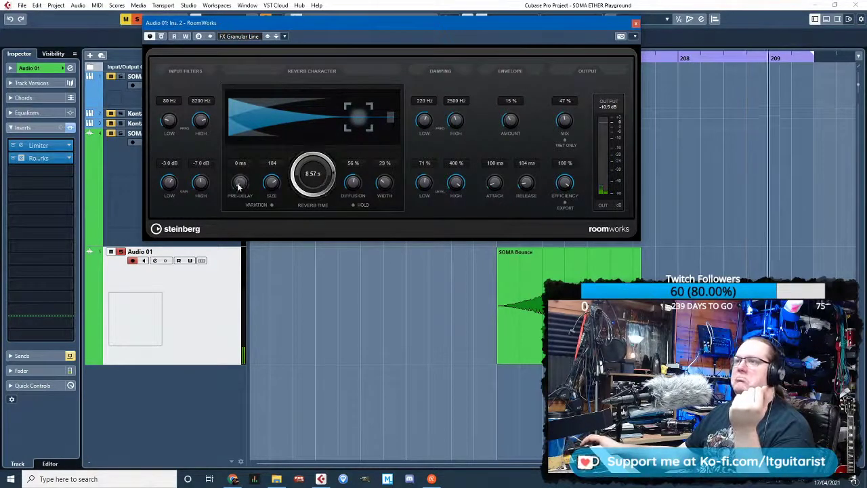
left_click_drag(239, 186, 241, 183)
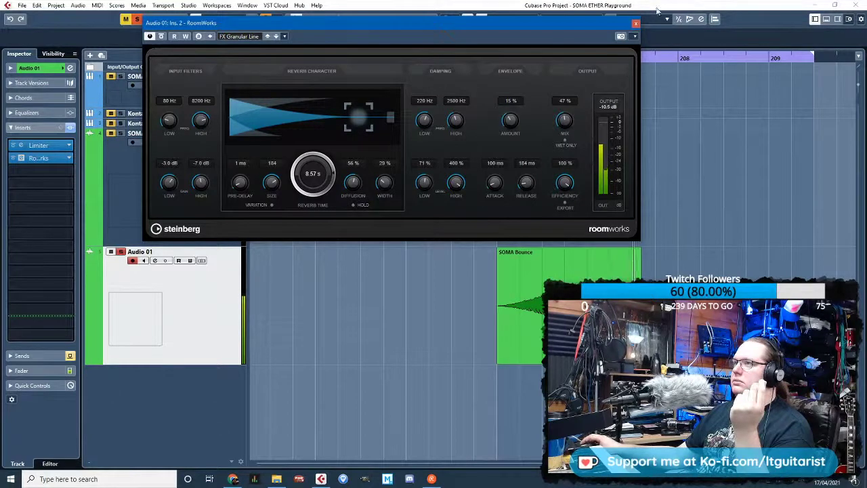
Close the RoomWorks window and stop the looped playback of the event at bar 206
left_click(635, 24)
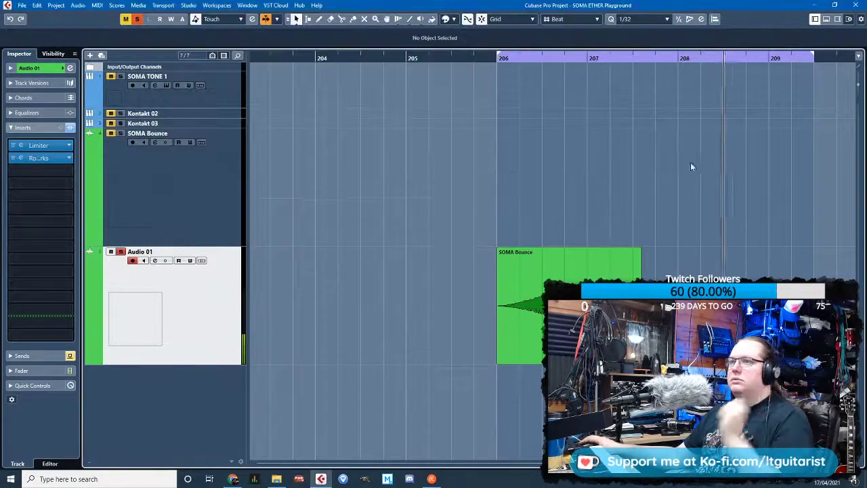
scroll(668, 183, "down", 3)
key("space")
scroll(673, 114, "right", 2)
scroll(456, 260, "up", 4)
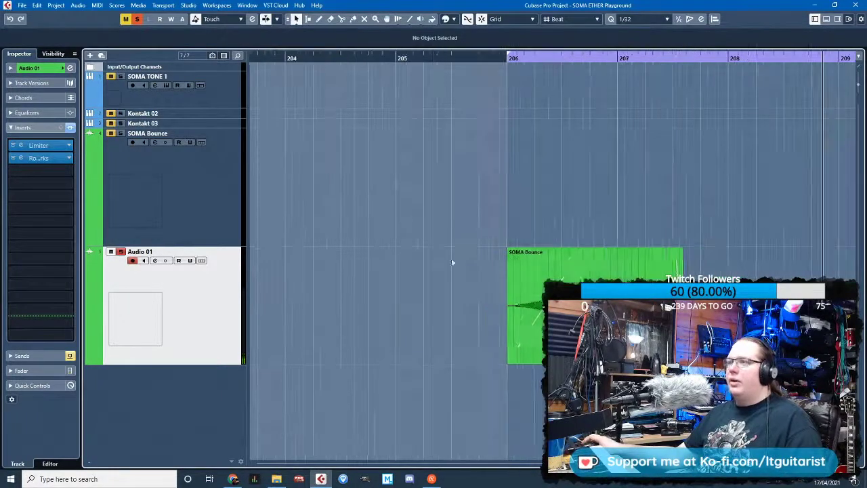
Duplicate the Audio 01 track together with its events and insert effects
scroll(570, 246, "right", 2)
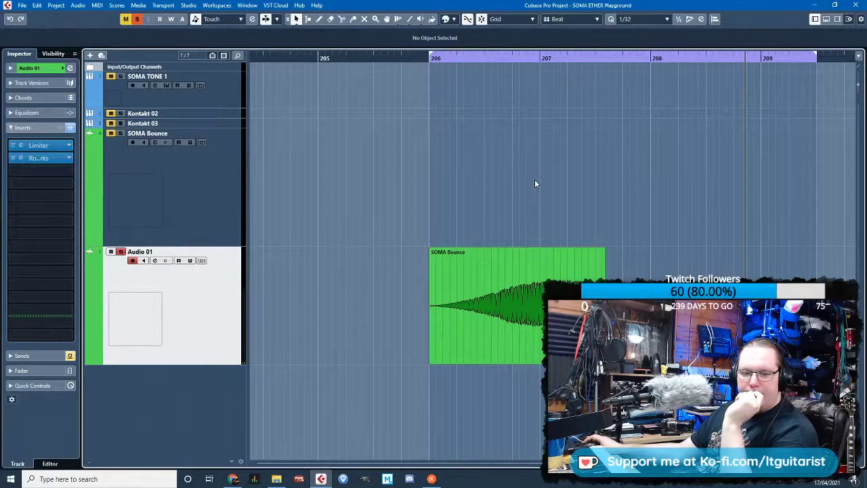
right_click(144, 325)
left_click(232, 129)
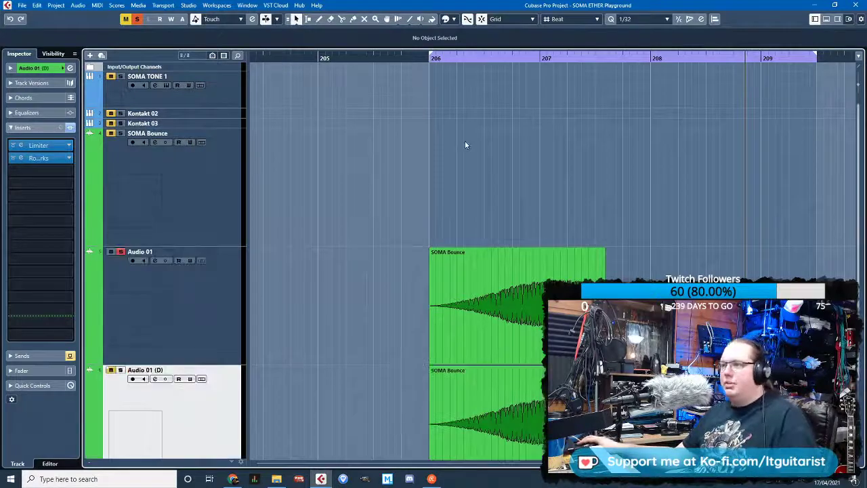
Reverse the spaced-out SOMA Bounce events from bar 206 onward on the duplicated track
scroll(465, 142, "down", 7)
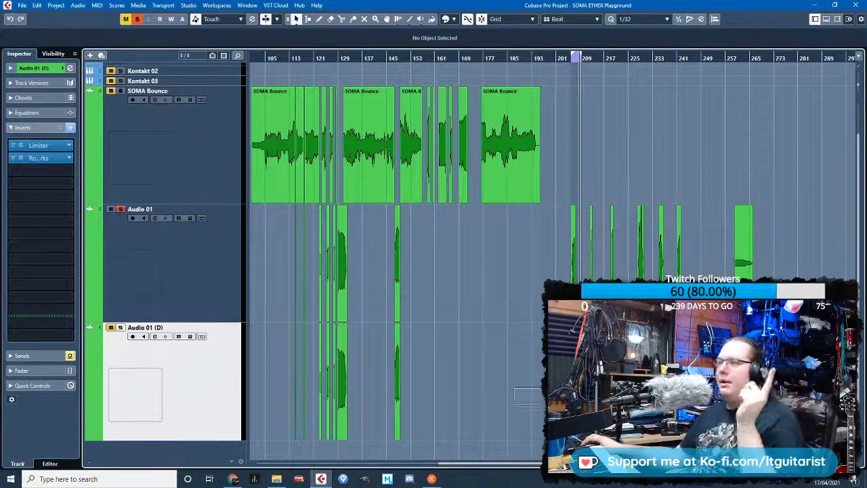
left_click_drag(485, 401, 642, 391)
scroll(460, 388, "up", 8, "ctrl")
right_click(468, 390)
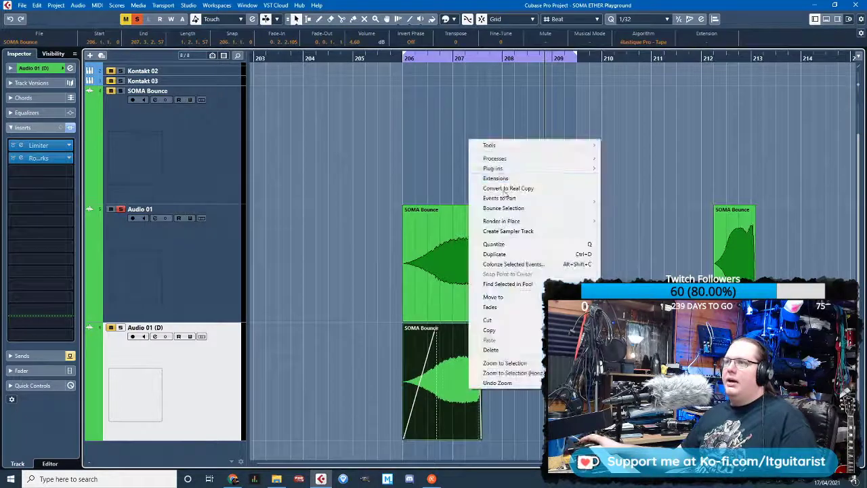
mouse_move(518, 159)
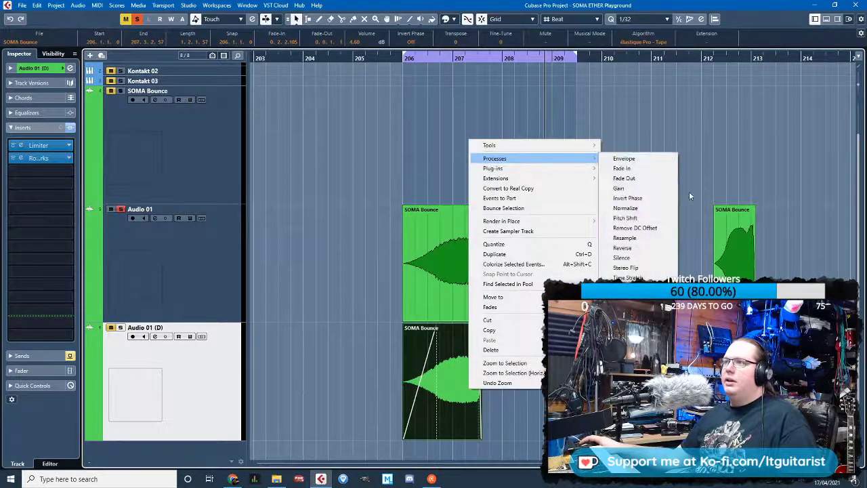
left_click(669, 242)
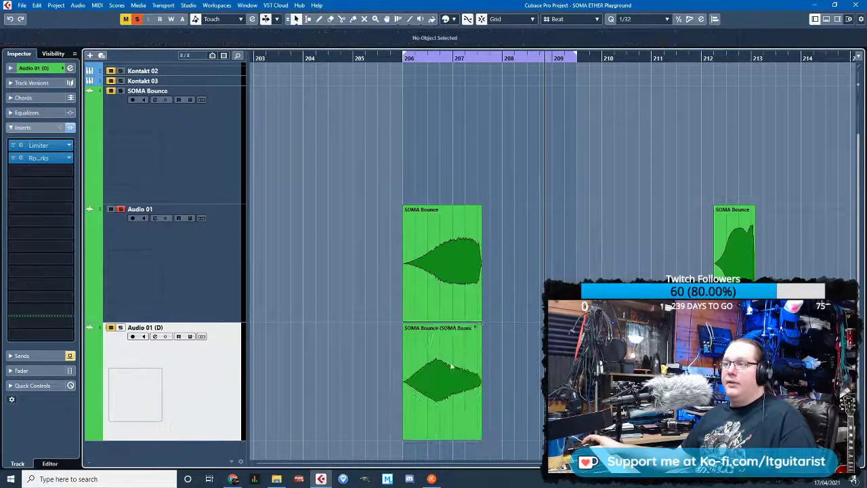
Shorten the reversed bar 206 event's fade-in to 0.0.1.41 and switch the solo from Audio 01 to the duplicated track
key("h")
key("h")
key("h")
left_click_drag(475, 327, 374, 327)
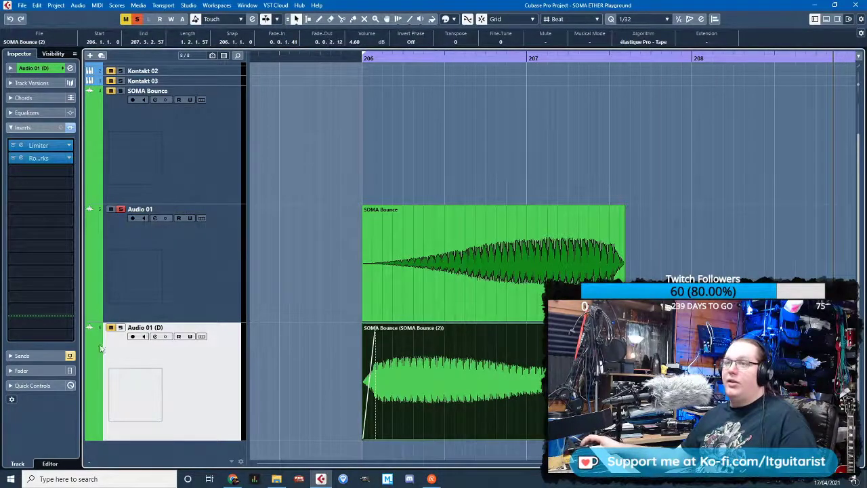
left_click(120, 209)
Shorten the fade-ins of the reversed events at bars 212 and 219 to about 0.0.0.113 and 0.0.0.112
scroll(379, 383, "down", 9)
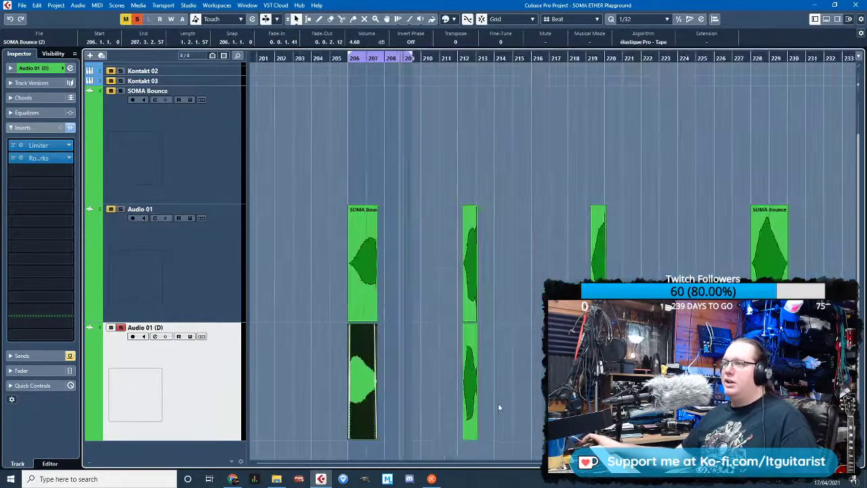
scroll(472, 400, "up", 10)
left_click_drag(440, 327, 402, 326)
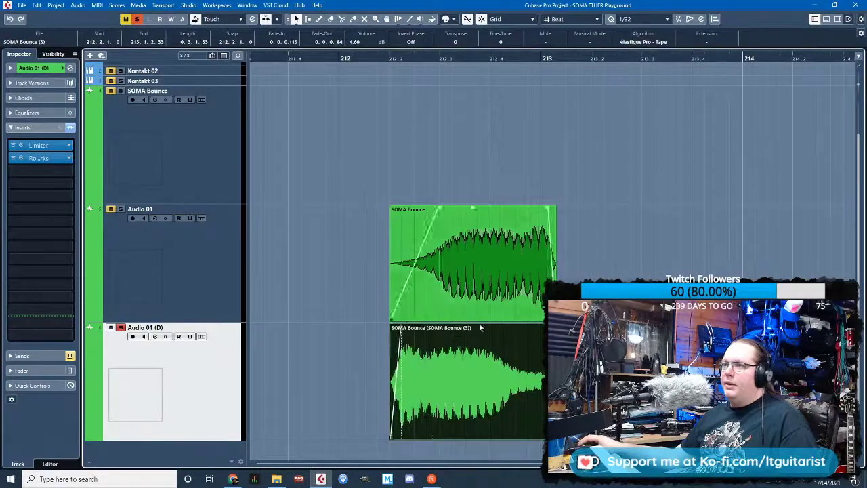
scroll(500, 392, "down", 5)
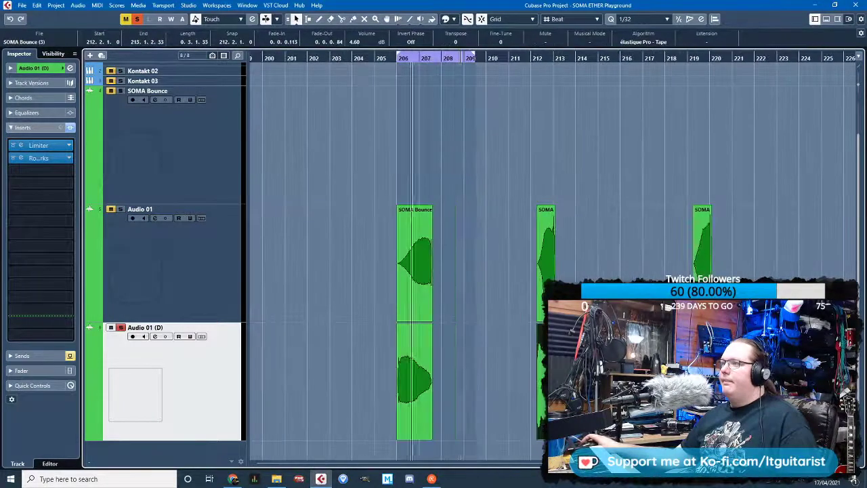
scroll(699, 393, "up", 7)
left_click(699, 393)
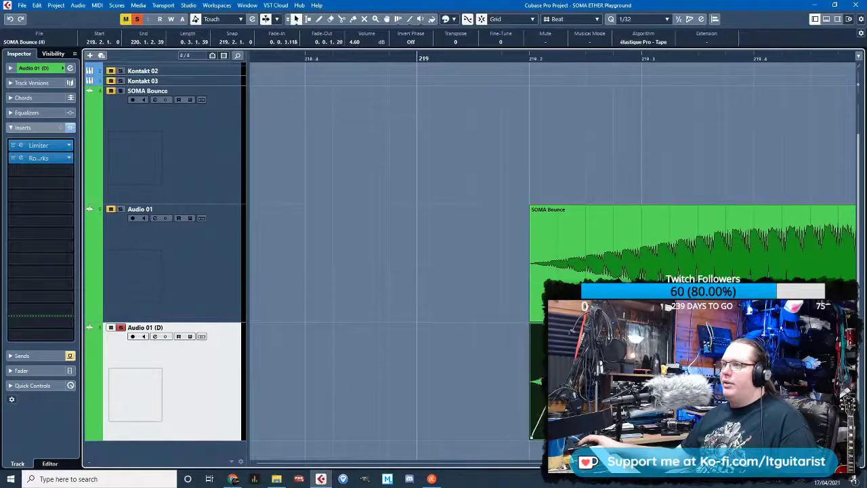
Shorten the fades of the reversed events at bars 228 and 235, giving the bar 228 event a fade-in of 0.0.1.94
scroll(699, 393, "down", 8)
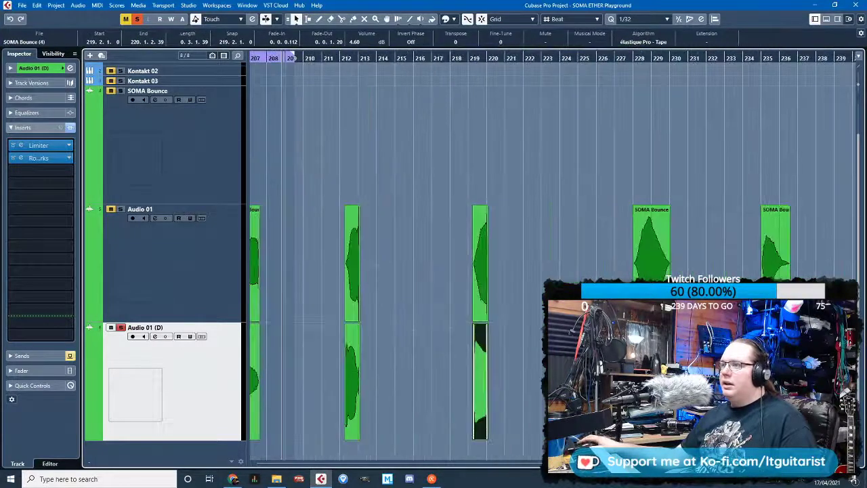
scroll(645, 393, "up", 6)
scroll(643, 393, "down", 3)
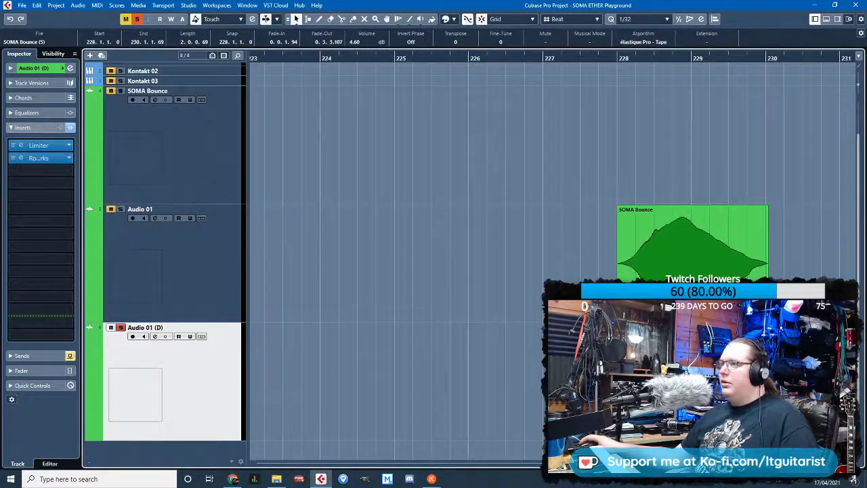
scroll(697, 393, "down", 6)
scroll(793, 393, "up", 8)
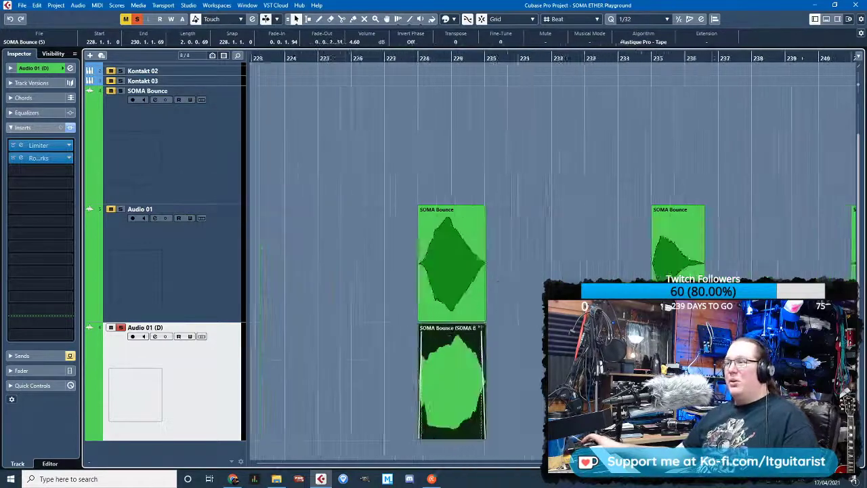
left_click_drag(485, 327, 627, 339)
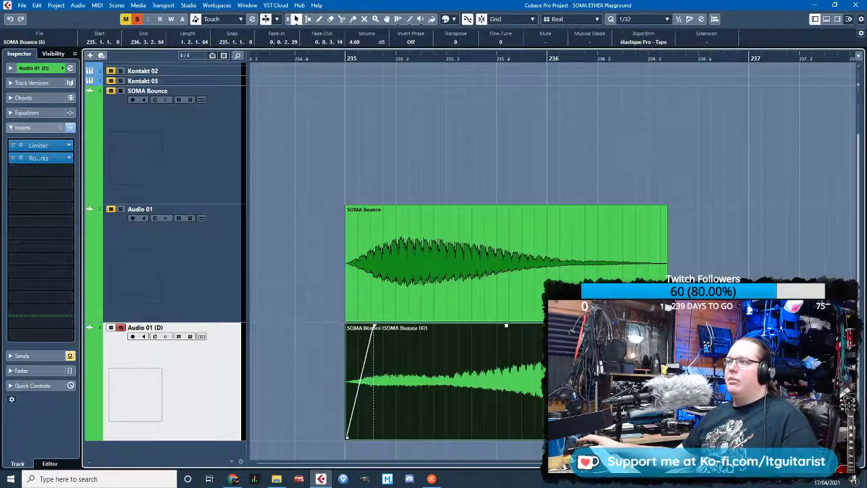
Shorten the reversed bar 241 event's fade-in to 0.0.3.86 and extend the cycle range's end to about bar 245
scroll(597, 379, "down", 8)
scroll(703, 379, "up", 7)
left_click_drag(539, 327, 415, 333)
scroll(468, 372, "down", 4)
scroll(476, 371, "down", 4)
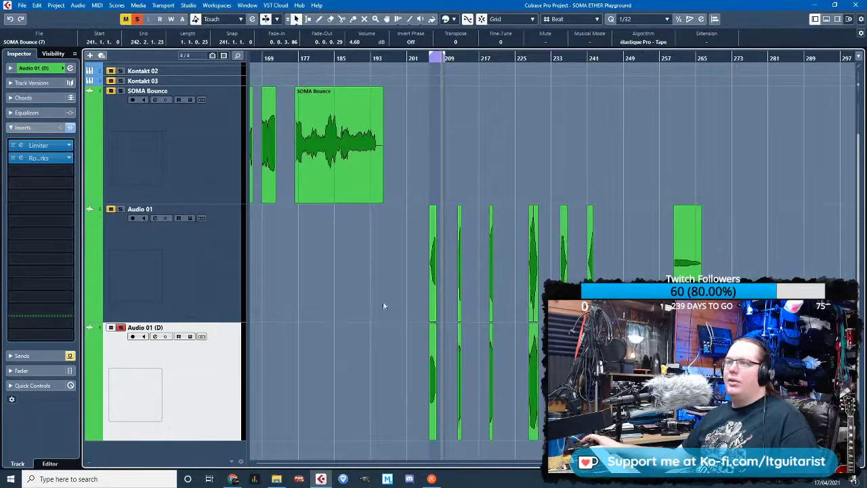
left_click_drag(446, 59, 613, 227)
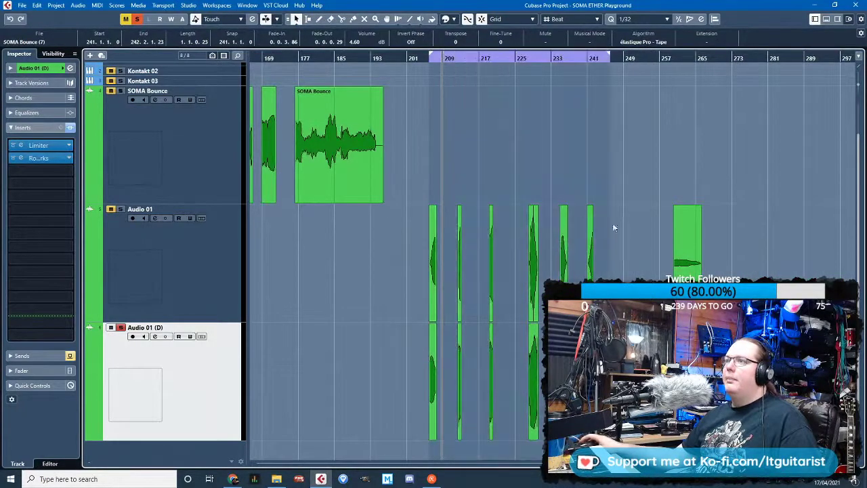
Set the RoomWorks mix to 44 % on the duplicated track and check its Limiter settings
left_click(46, 160)
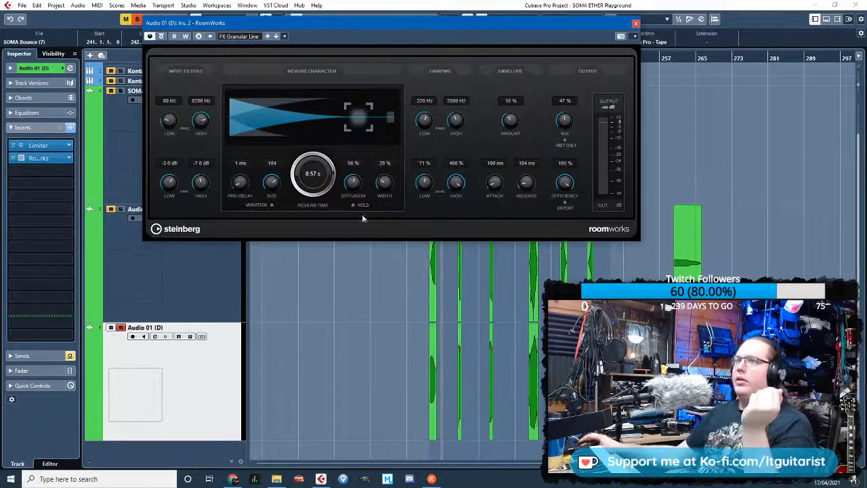
left_click(49, 146)
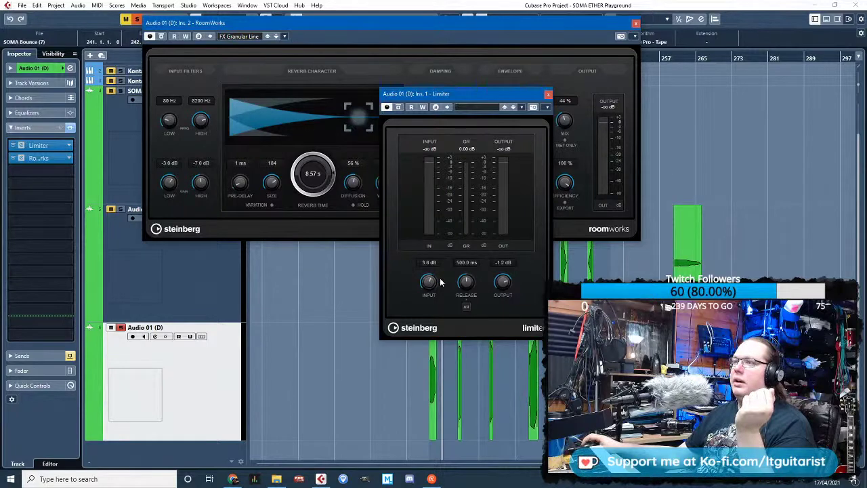
left_click(548, 93)
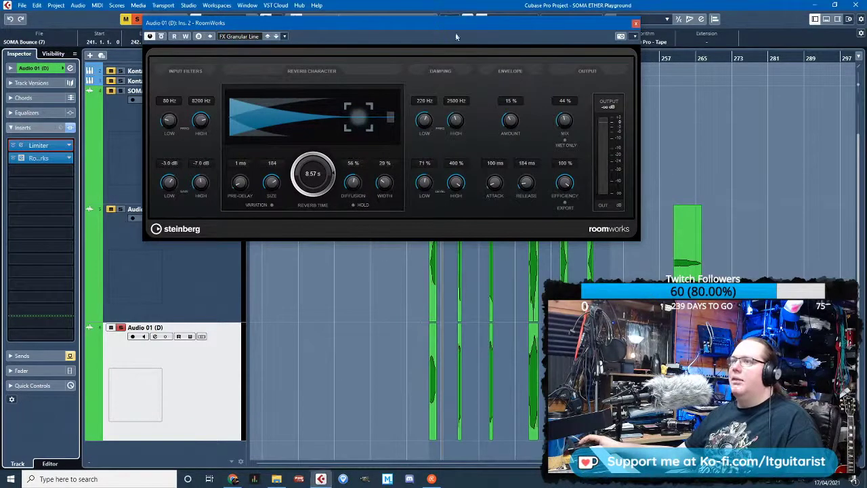
Move the RoomWorks window aside and play the reversed events from bar 206
left_click_drag(482, 37, 866, 136)
key("h")
key("h")
key("h")
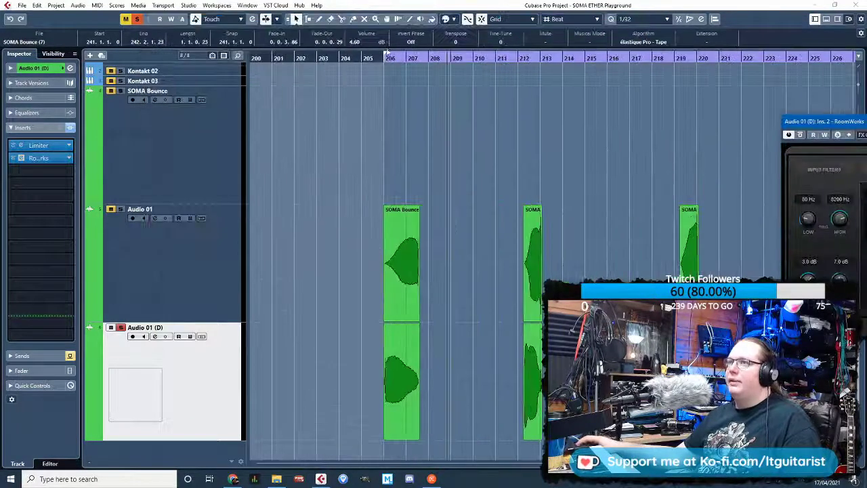
left_click(380, 64)
left_click_drag(383, 61, 385, 171)
key("space")
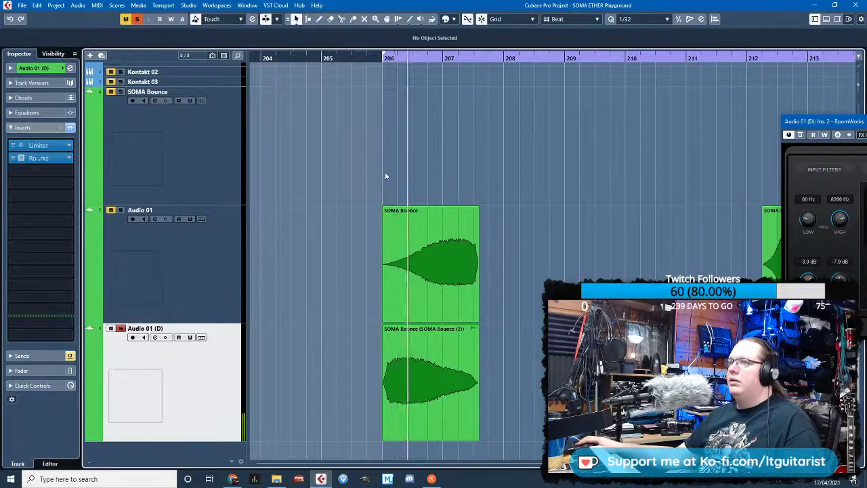
key("space")
Set the RoomWorks mix to 100 % and the pre-delay to 2 ms during playback, and close its window
left_click_drag(820, 122, 379, 90)
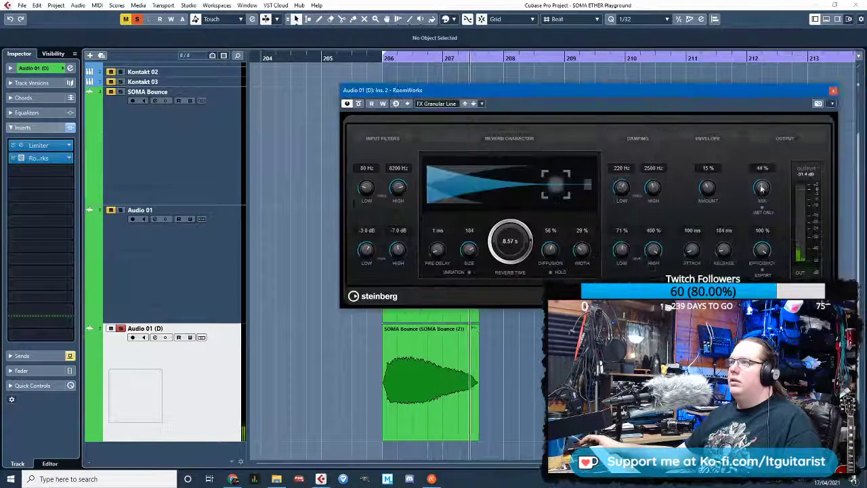
left_click_drag(761, 190, 447, 39)
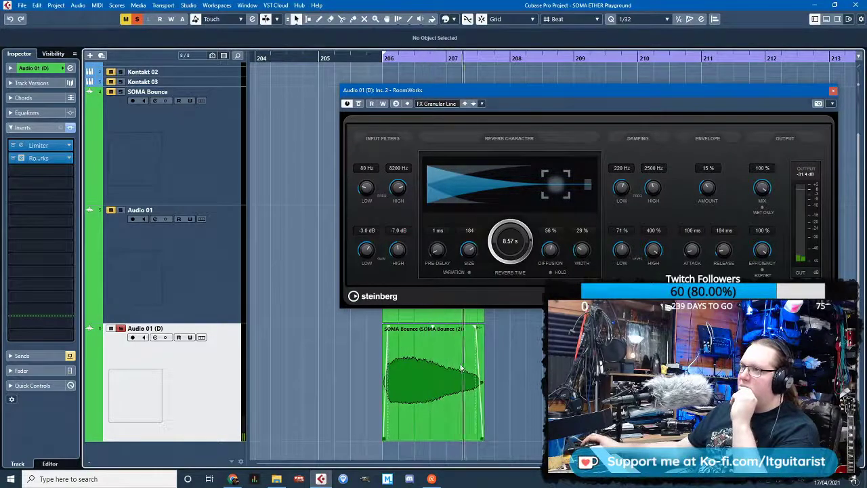
left_click(475, 346)
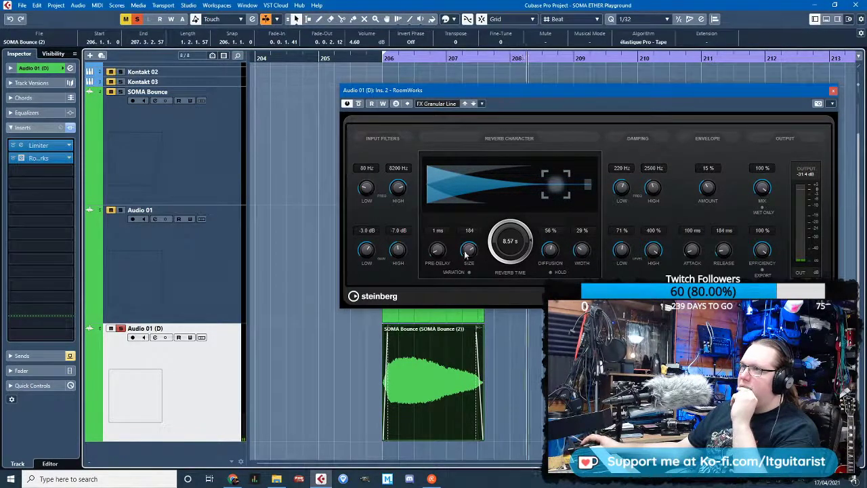
scroll(444, 252, "up", 1)
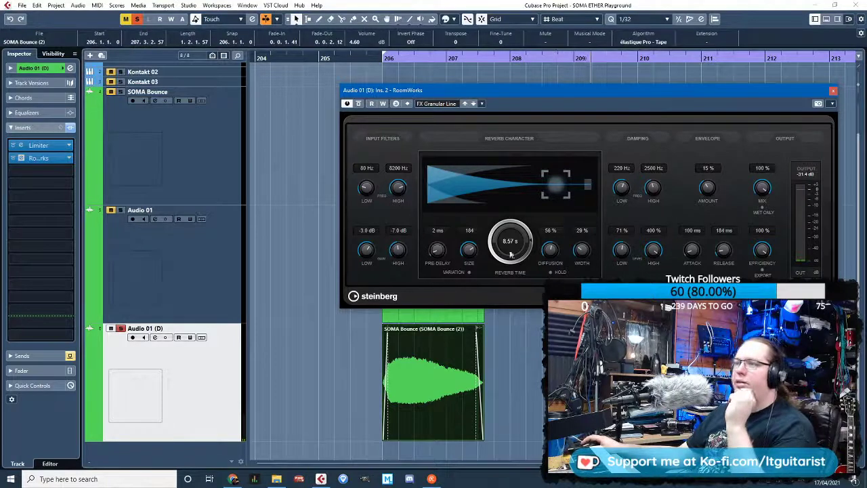
left_click(637, 74)
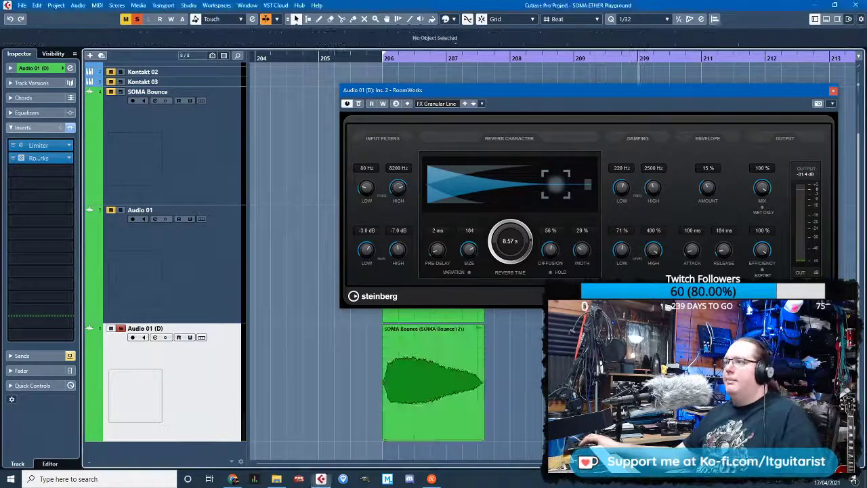
left_click(834, 90)
scroll(424, 344, "up", 3)
scroll(436, 382, "down", 6)
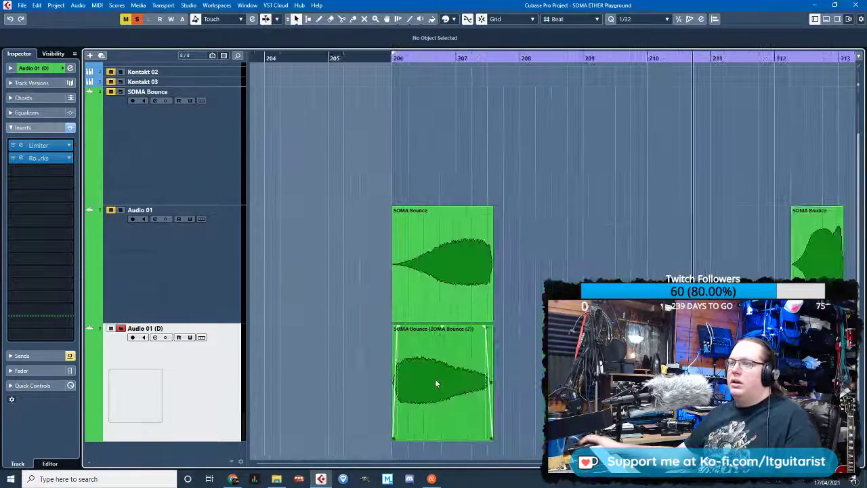
scroll(474, 387, "down", 6)
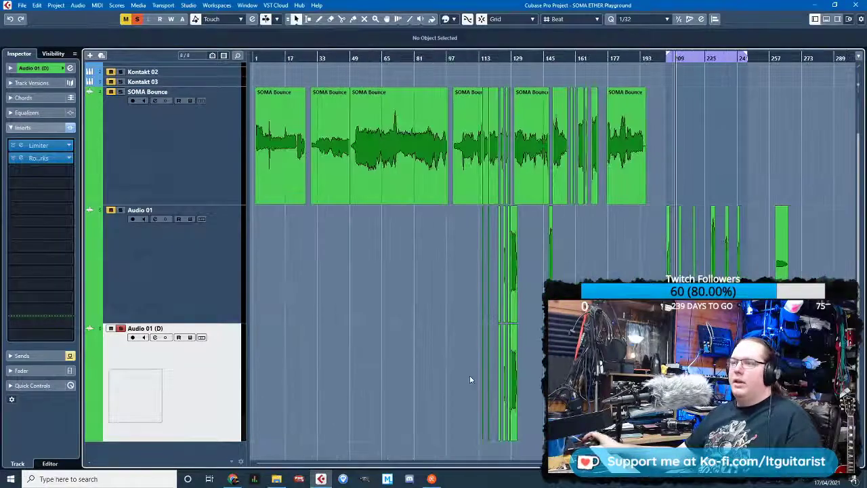
left_click(19, 8)
left_click(41, 247)
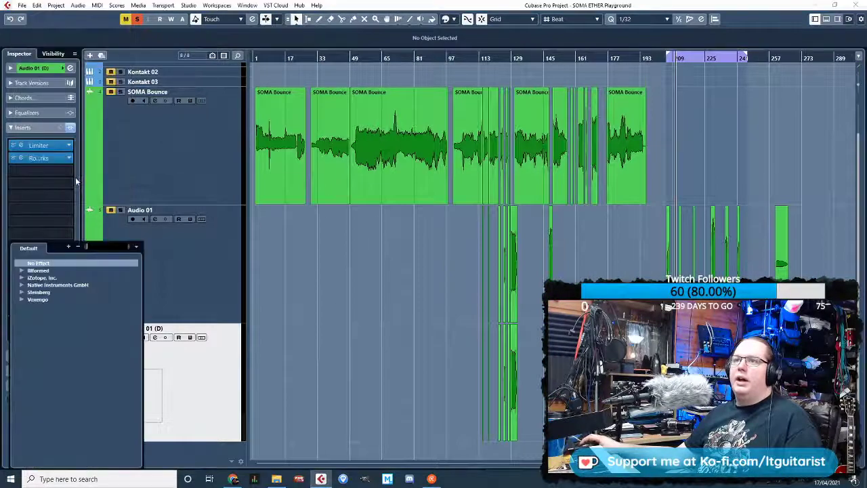
left_click(77, 179)
Export the soloed track's cycle range as an interleaved mixdown named SOMA Hits Reverse FX1 that creates a new audio track
left_click(20, 7)
mouse_move(91, 145)
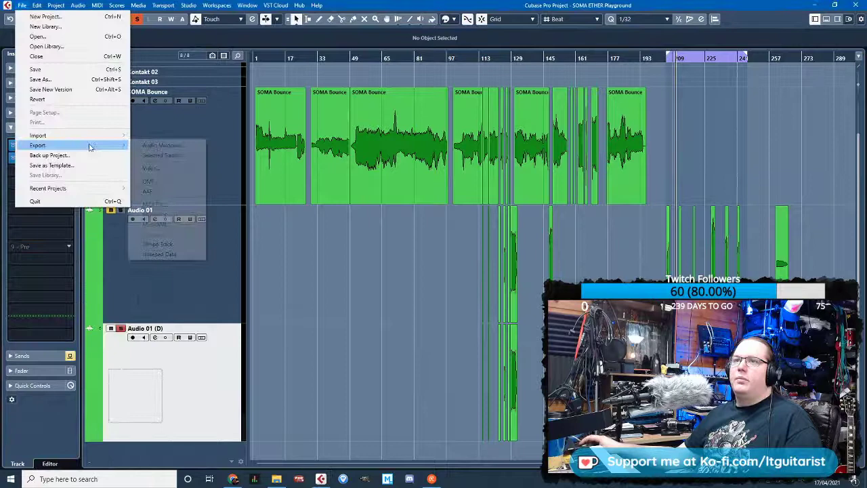
left_click(188, 148)
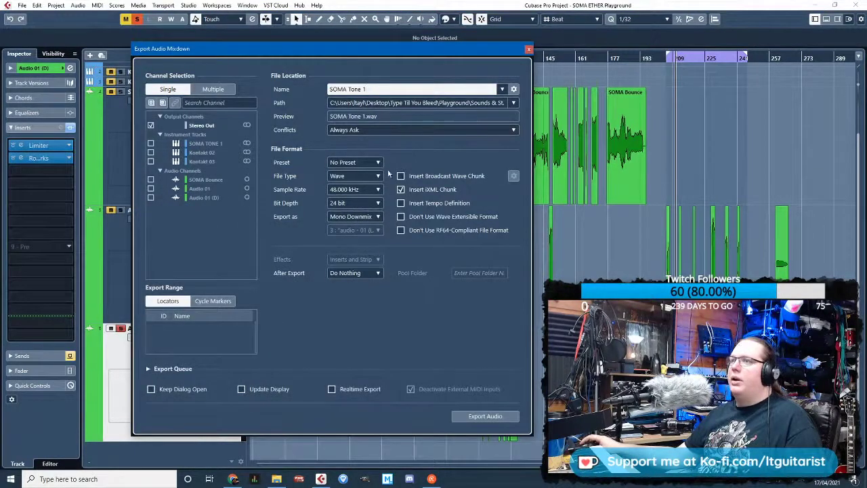
left_click(359, 216)
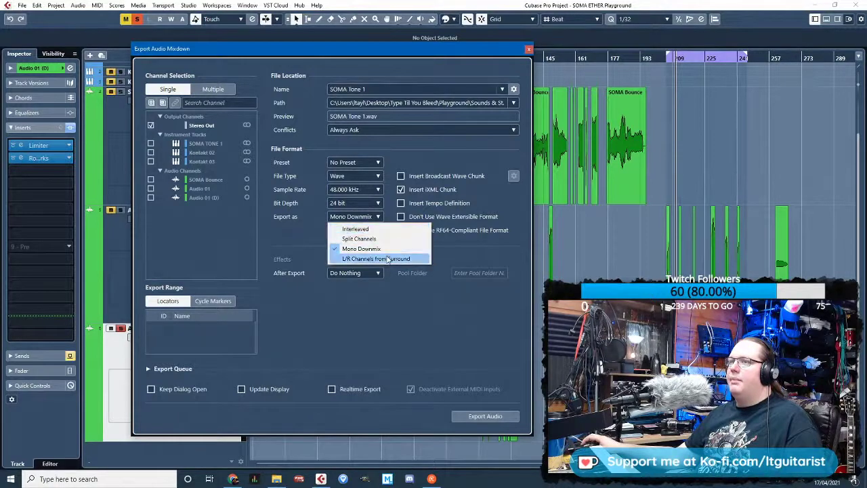
left_click(353, 229)
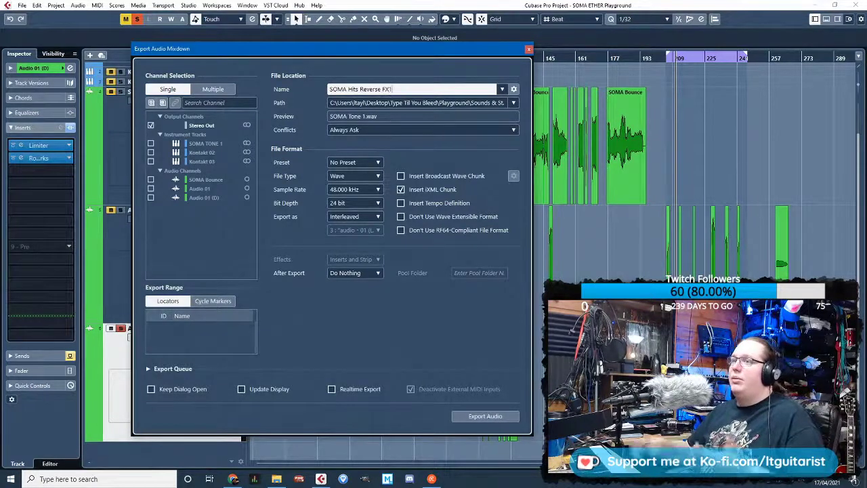
left_click(354, 272)
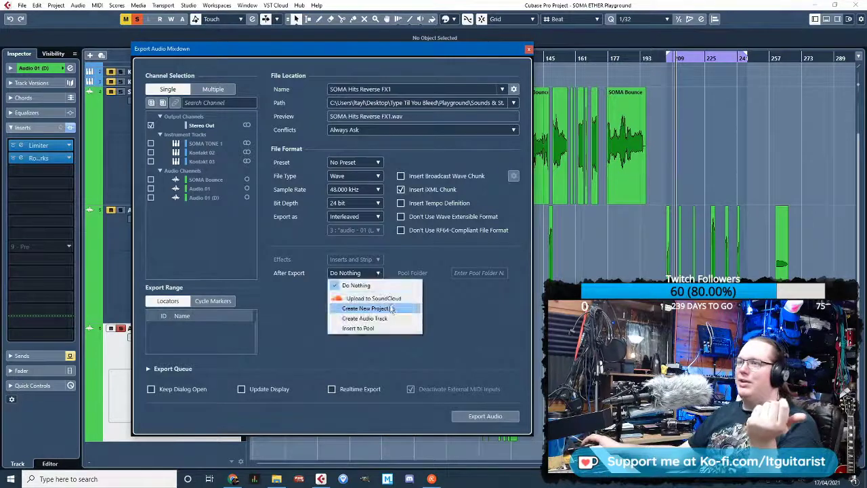
left_click(369, 318)
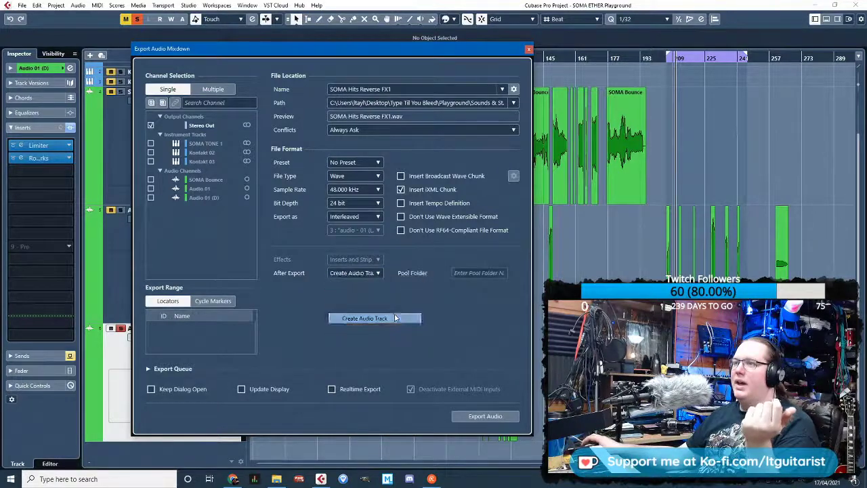
left_click(483, 415)
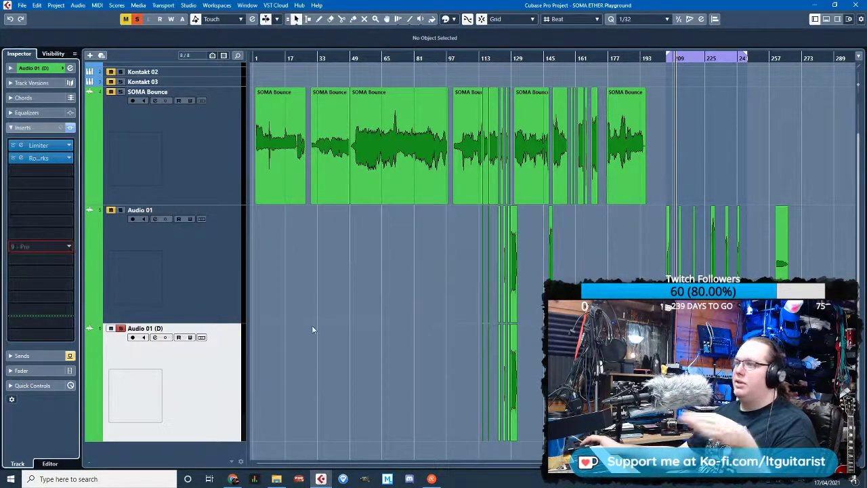
Remove the duplicated Audio 01 (D) track
left_click(63, 388)
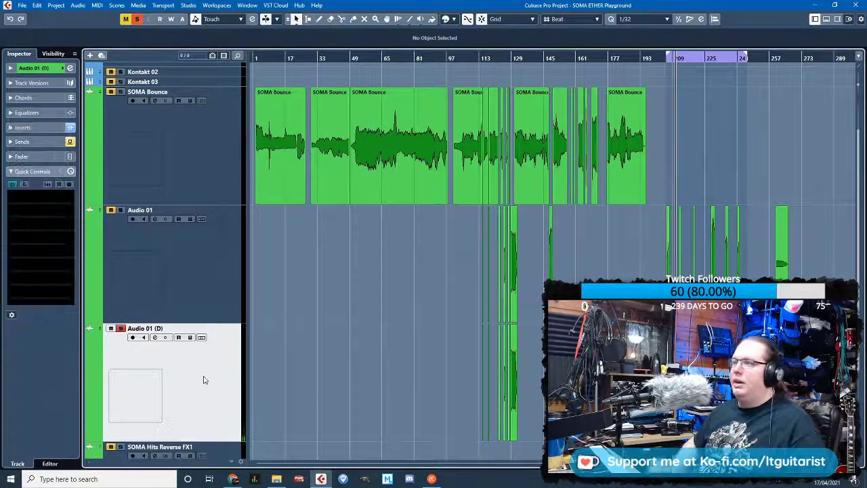
key("Delete")
scroll(724, 387, "up", 5)
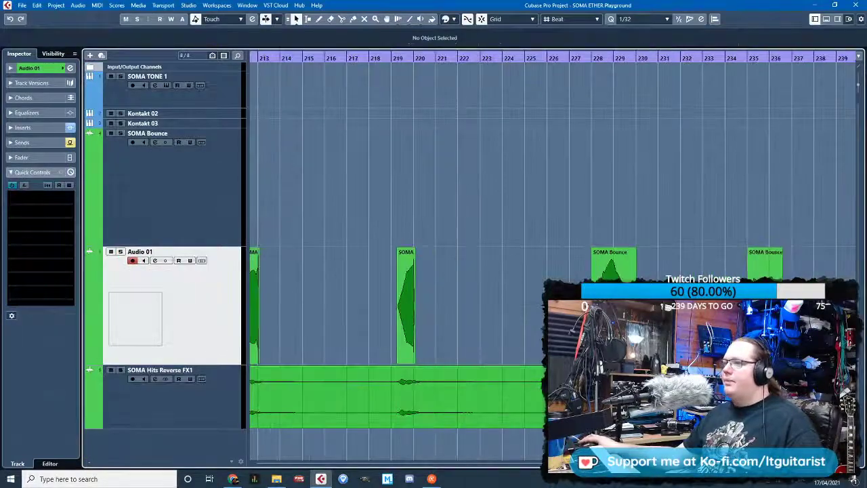
Split the SOMA Hits Reverse FX1 event into one piece per hit, with cuts including 211.4, 233.4 and 240.4
left_click(629, 387)
scroll(627, 388, "down", 2)
scroll(494, 387, "up", 2)
key("3")
left_click(454, 397)
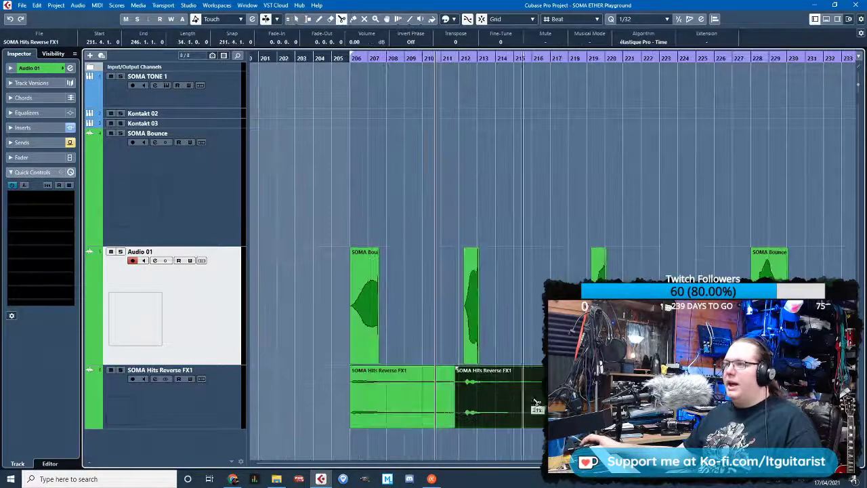
left_click(559, 397)
left_click(710, 397)
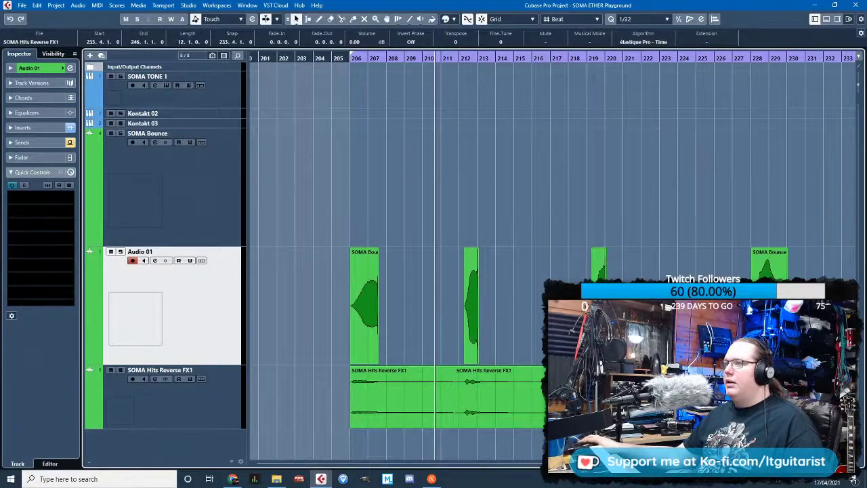
scroll(764, 387, "down", 4)
scroll(813, 387, "up", 3)
key("3")
key("1")
scroll(757, 387, "down", 4)
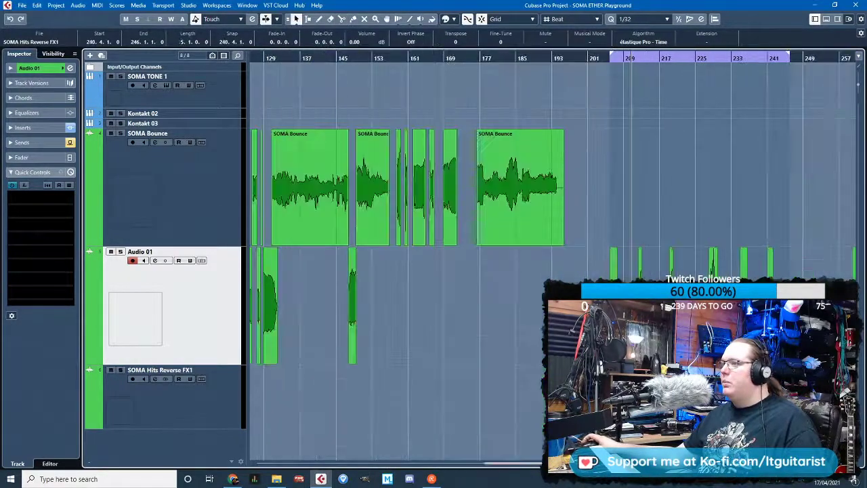
Reverse all the split pieces on the SOMA Hits Reverse FX1 track
left_click_drag(805, 420, 610, 386)
right_click(733, 399)
mouse_move(757, 171)
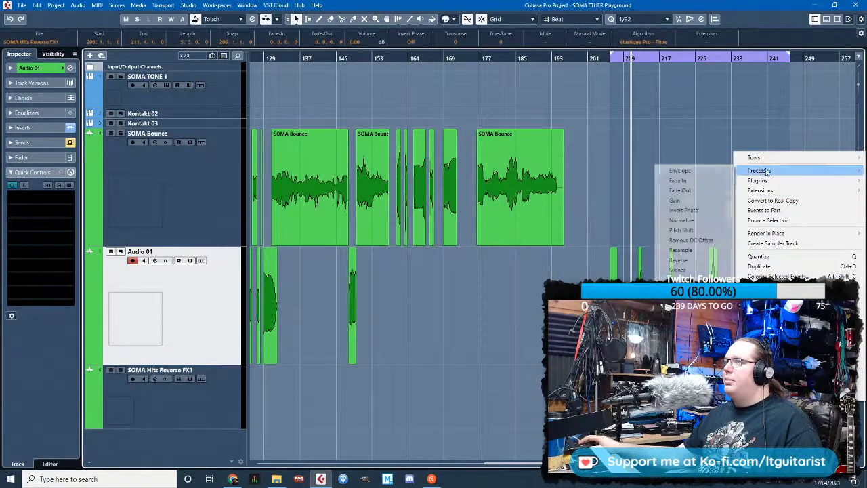
left_click(678, 260)
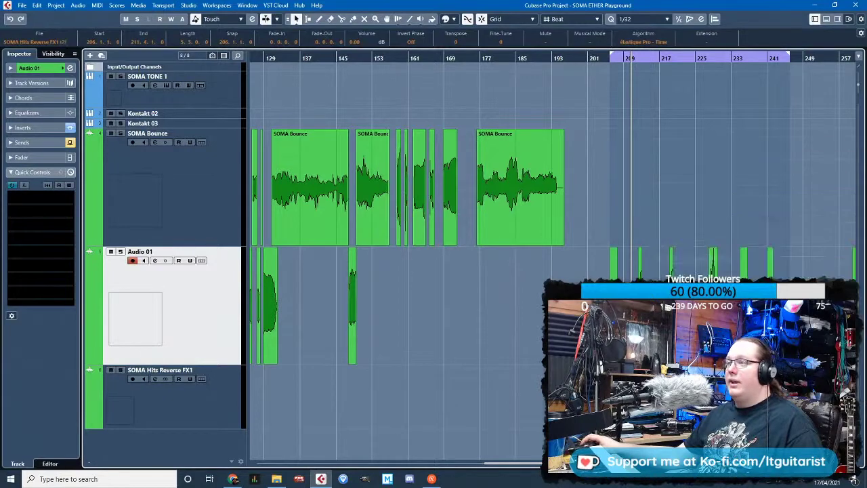
Shift the reversed pieces earlier so the first starts at 201.4.1.0, and raise their volume to 12.53 dB
key("h")
scroll(611, 399, "up", 4)
mouse_move(666, 399)
left_mouse_down()
mouse_move(610, 400)
mouse_move(664, 399)
left_mouse_up()
scroll(664, 400, "down", 3)
scroll(667, 401, "down", 5)
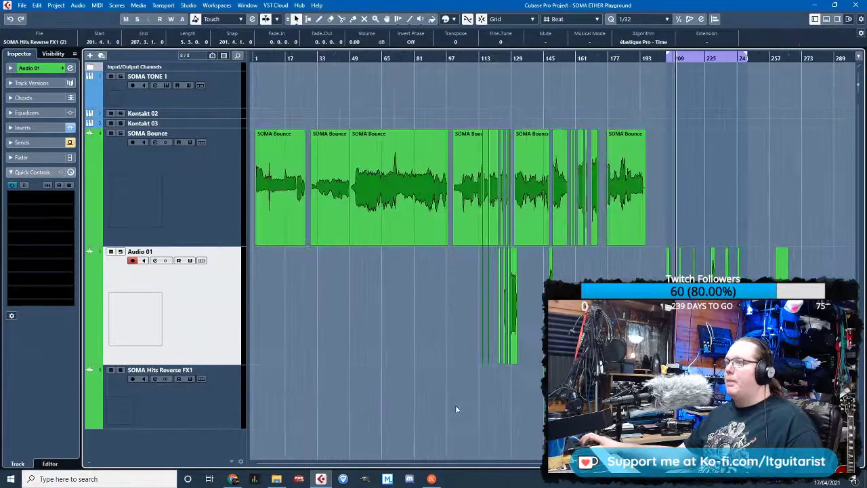
scroll(738, 405, "up", 6)
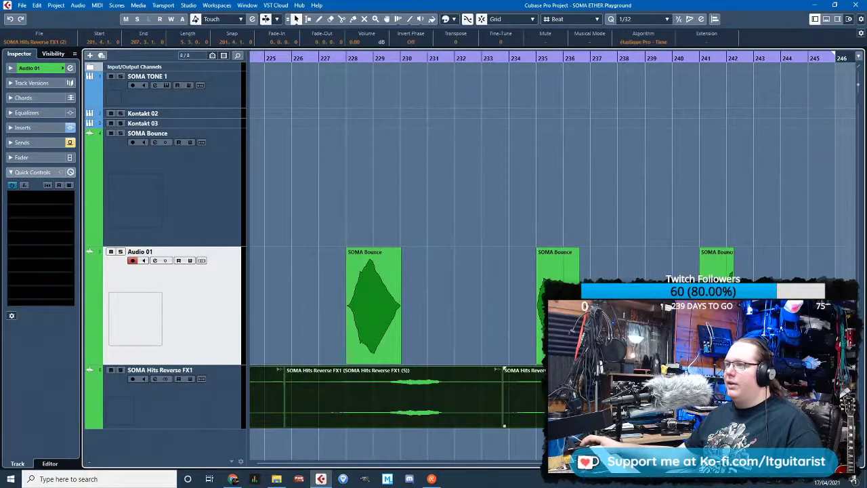
scroll(607, 240, "down", 5)
left_click(636, 239)
Spread the last three reversed hits on Audio 01 and their matching reverb events farther apart along the timeline
scroll(654, 240, "up", 4)
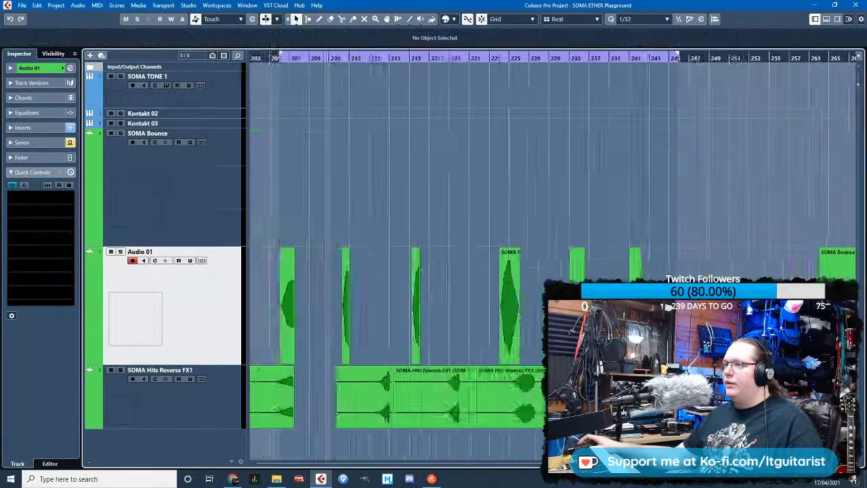
left_click_drag(617, 254, 750, 254)
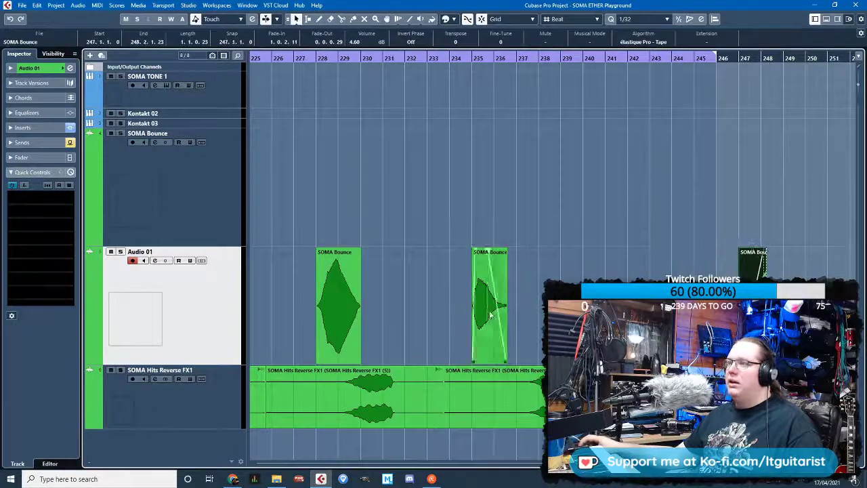
left_click_drag(489, 261, 544, 261)
left_click_drag(542, 325, 547, 325)
left_click_drag(475, 251, 752, 396)
left_click_drag(474, 400, 514, 399)
left_click_drag(352, 321, 385, 323)
Move the bar 212 and 219 hits to just before bar 214 and about bar 223, and start the second reverb event at 210.1.1.0
scroll(385, 323, "down", 3)
left_click_drag(538, 433, 405, 367)
left_click(391, 238)
scroll(542, 179, "left", 4)
scroll(703, 257, "up", 2)
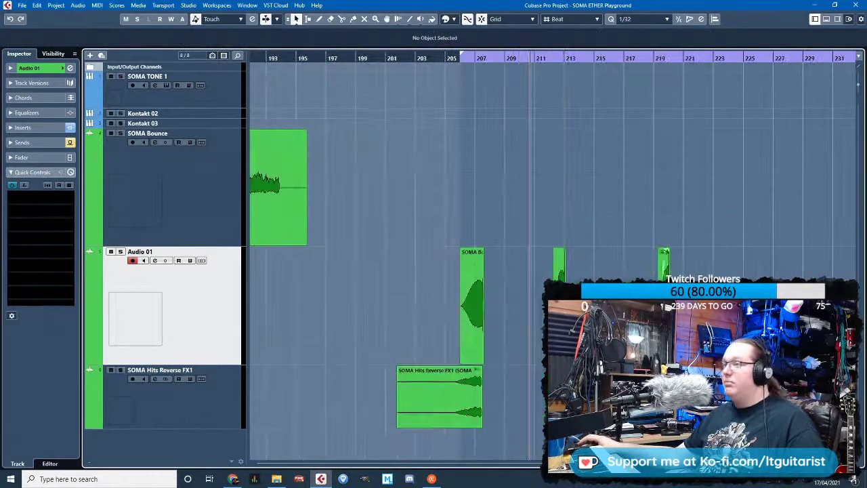
left_click_drag(664, 261, 727, 257)
left_click_drag(559, 301, 581, 302)
left_click_drag(589, 399, 562, 400)
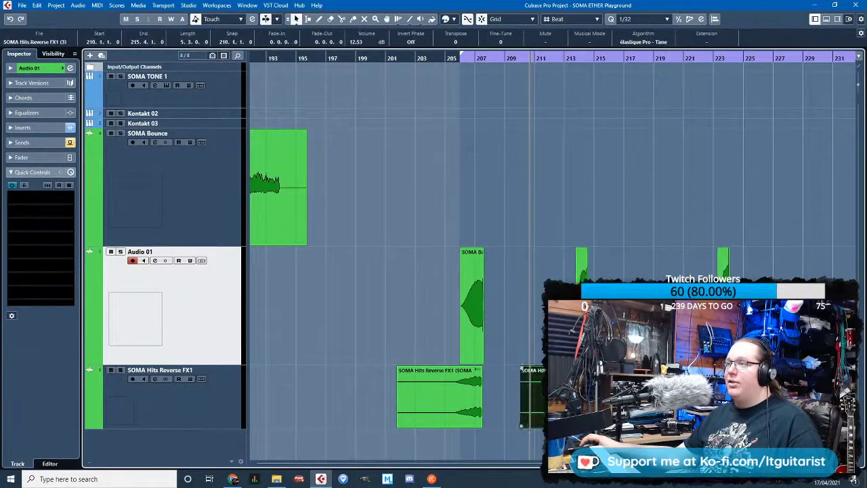
left_click(580, 298)
left_click(504, 371)
Solo the SOMA Hits Reverse FX1 track and play its first event from about bar 203
scroll(504, 371, "up", 1)
scroll(474, 374, "up", 3)
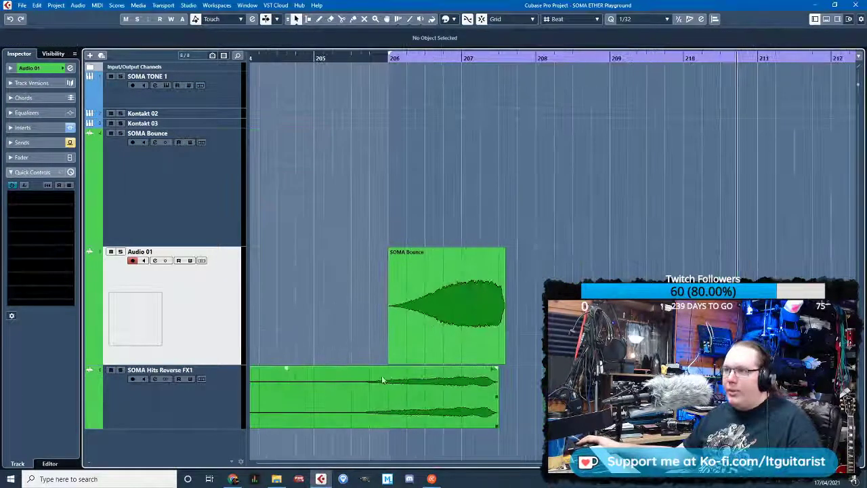
scroll(500, 376, "down", 2)
left_click(207, 397)
key("s")
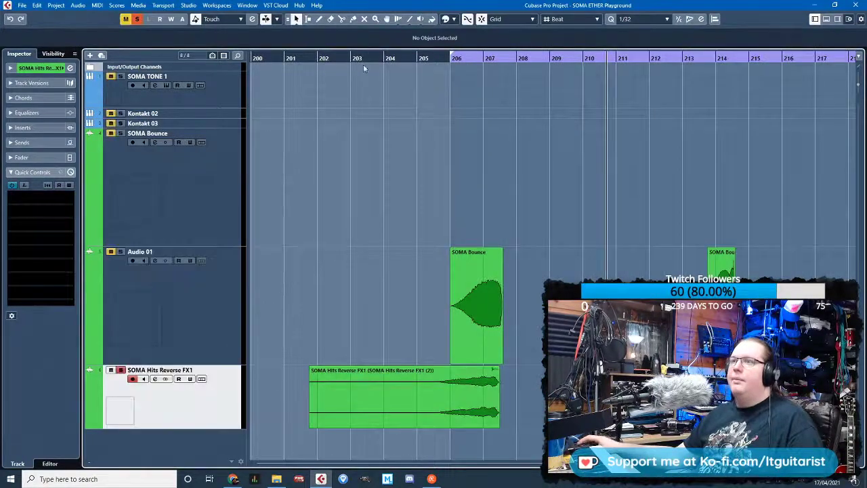
left_click_drag(356, 59, 344, 120)
key("space")
Trim the first reversed reverb event to start at 205.2.1.0 and give it a fade-in of 0.1.3.38
left_click_drag(307, 368, 354, 368)
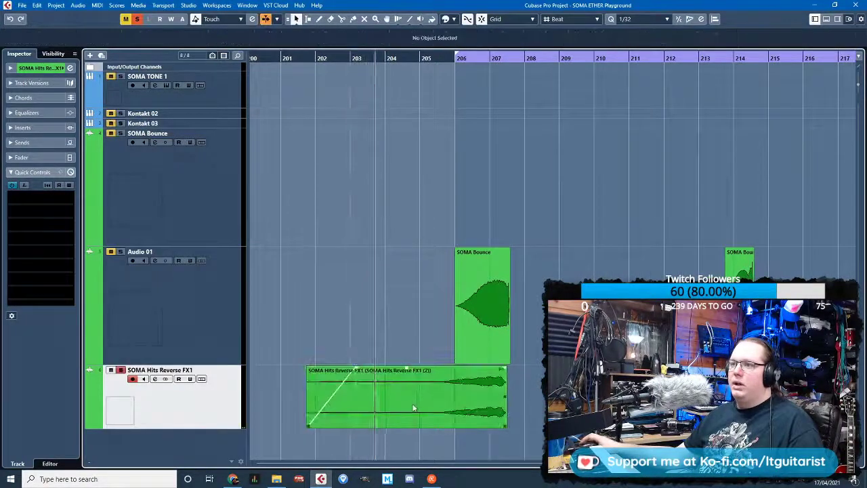
left_click(27, 113)
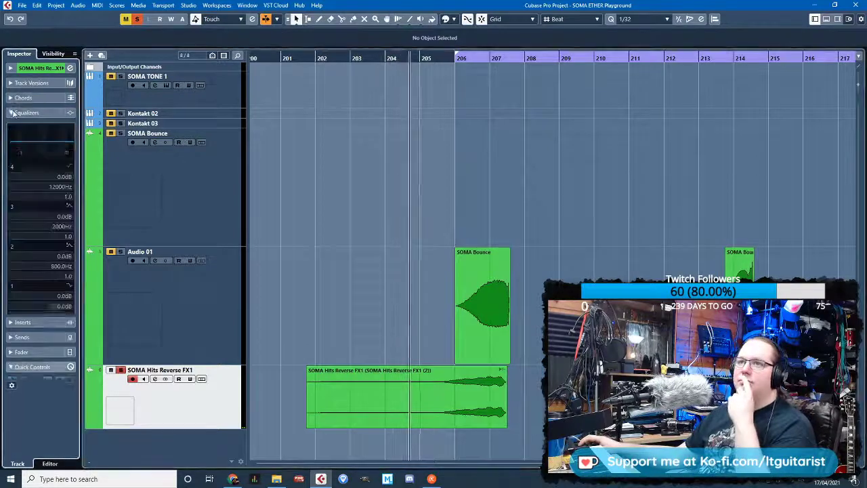
key("ctrl+z")
key("ctrl+z")
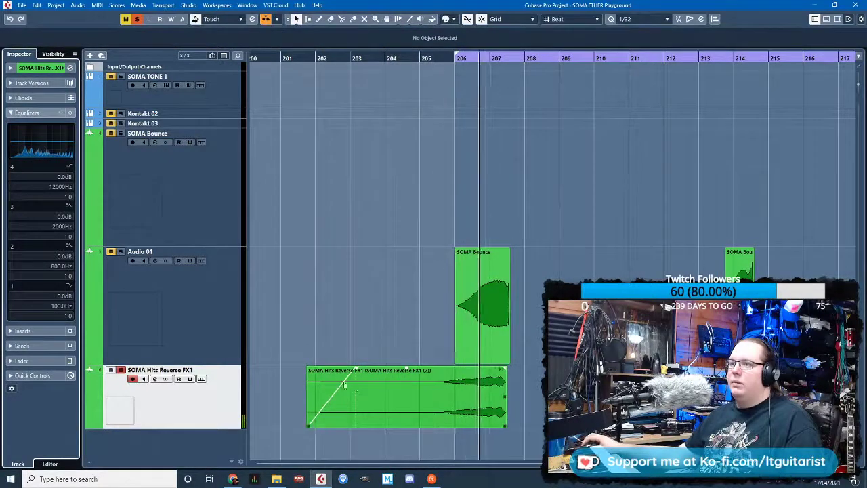
left_click_drag(354, 368, 429, 407)
left_click(430, 66)
Inspect the spacing and levels of the hits and reversed reverb events along the timeline with smaller waveforms
key("g")
key("g")
key("g")
key("g")
key("g")
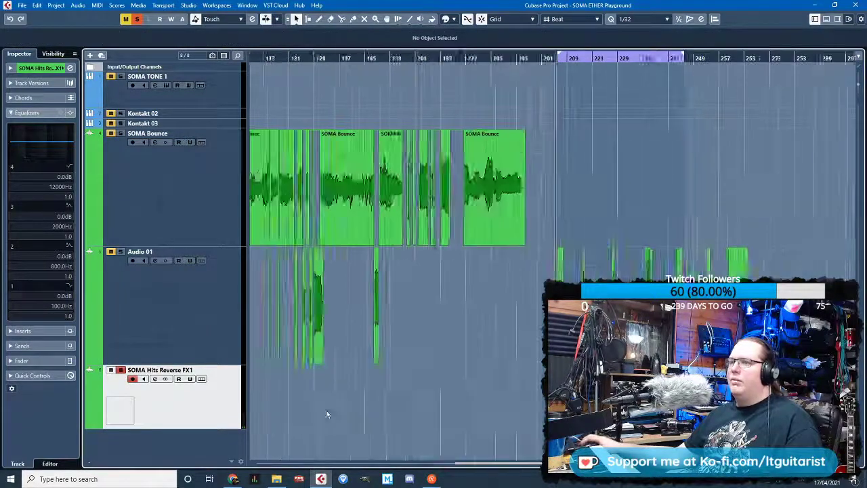
key("h")
key("h")
scroll(705, 399, "up", 2)
left_click(705, 400)
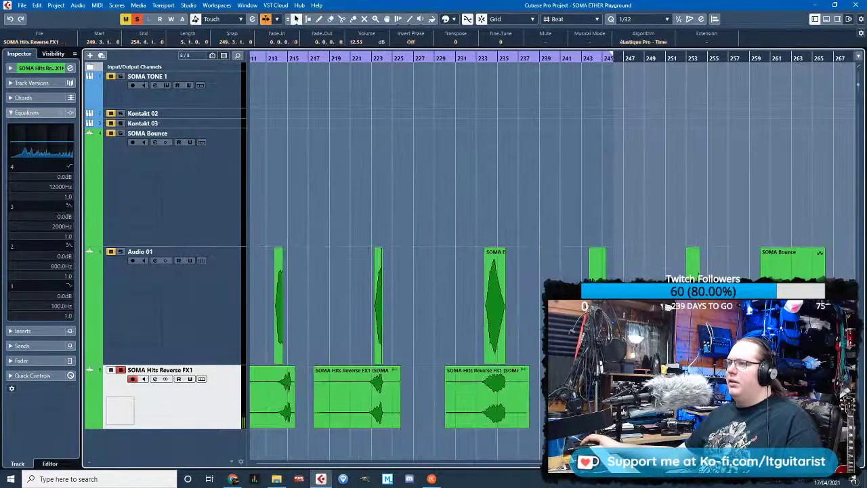
key("g")
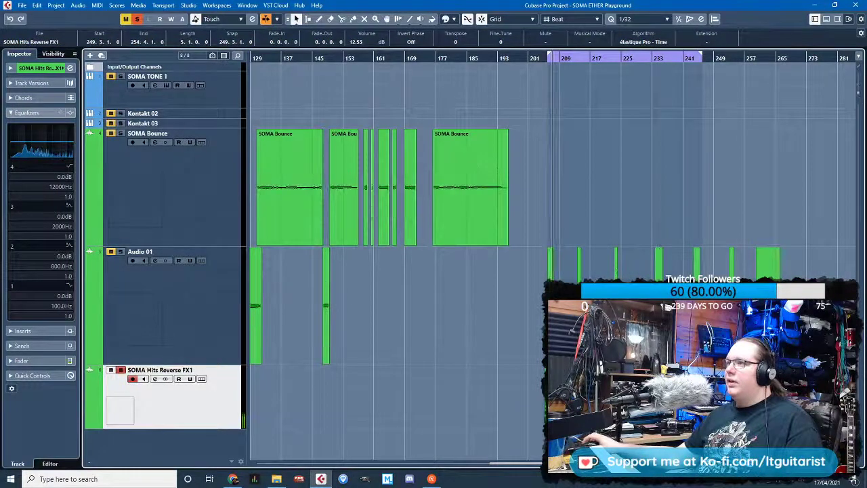
key("h")
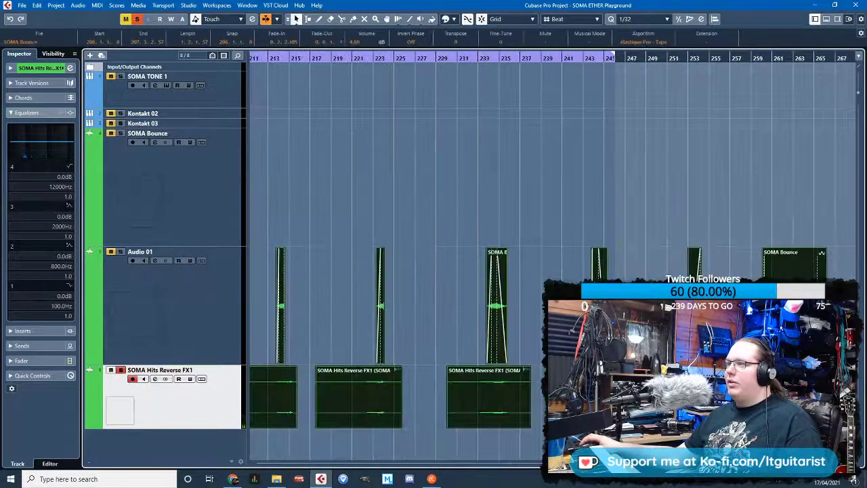
left_click(644, 115)
key("g")
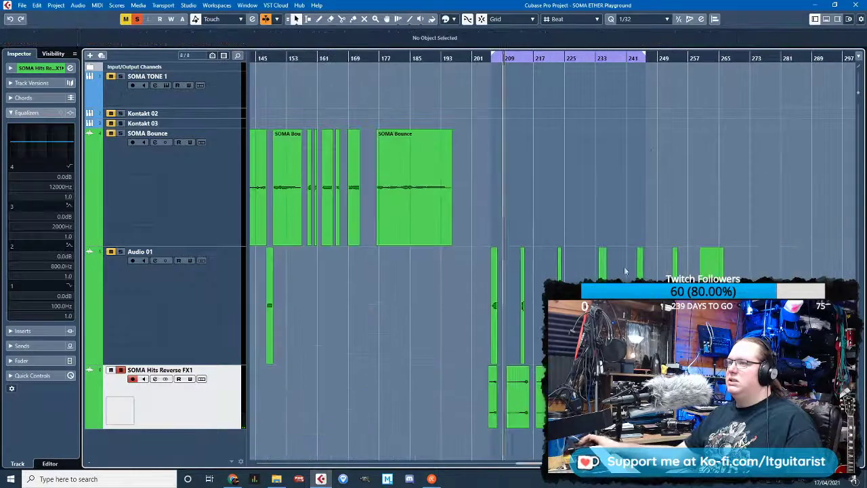
Select the reversed reverb events together and raise their volume, bringing the first one to 24 dB
left_click_drag(458, 398, 541, 379)
key("h")
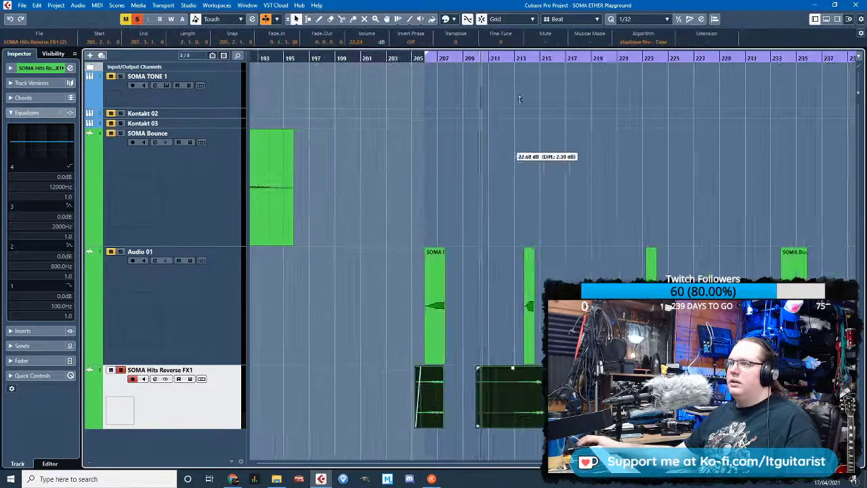
key("h")
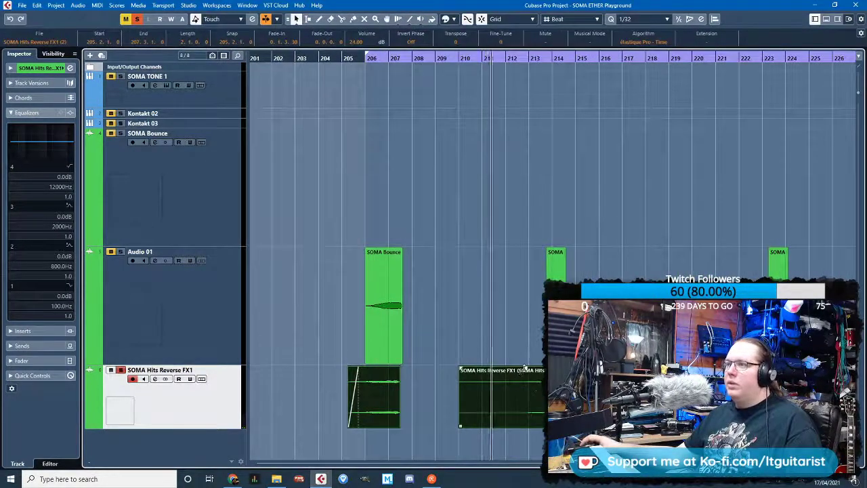
Solo Audio 01 along with the reversed reverb track and play the first pair from about bar 205.2
left_click_drag(348, 61, 382, 184)
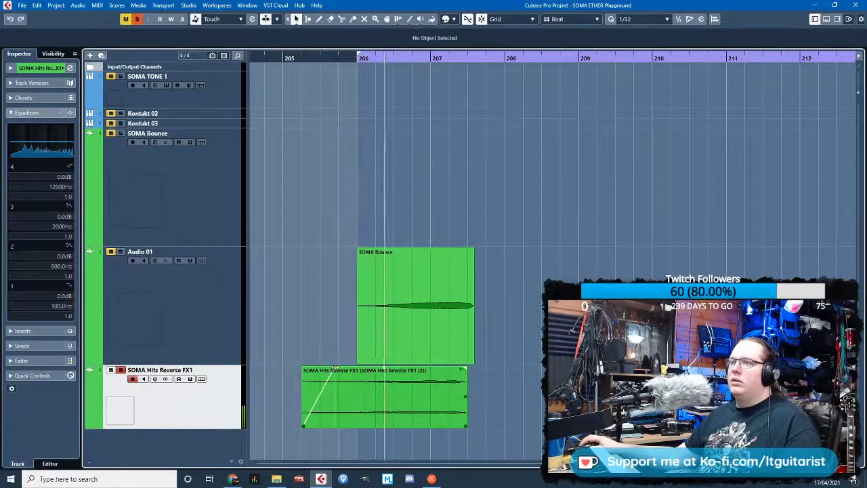
left_click(125, 255)
left_click(302, 58)
key("space")
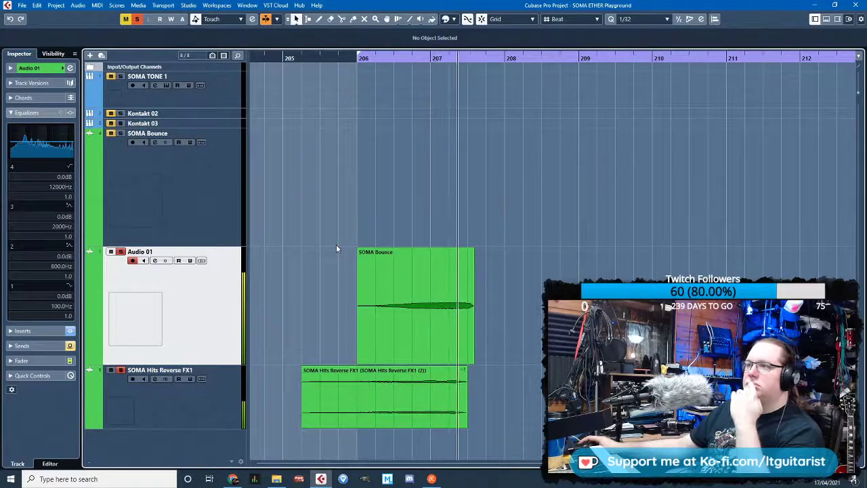
key("space")
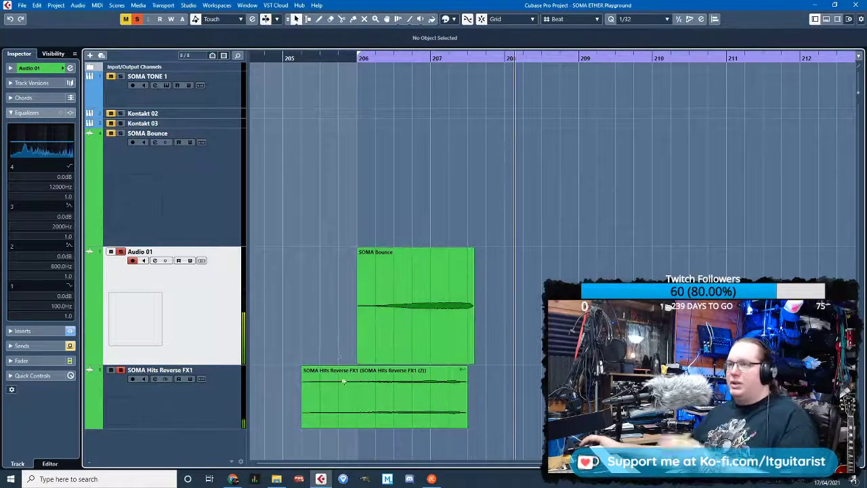
Take Audio 01 out of solo and play the first reversed reverb event by itself from about bar 205
left_click_drag(464, 368, 395, 332)
left_click(337, 105)
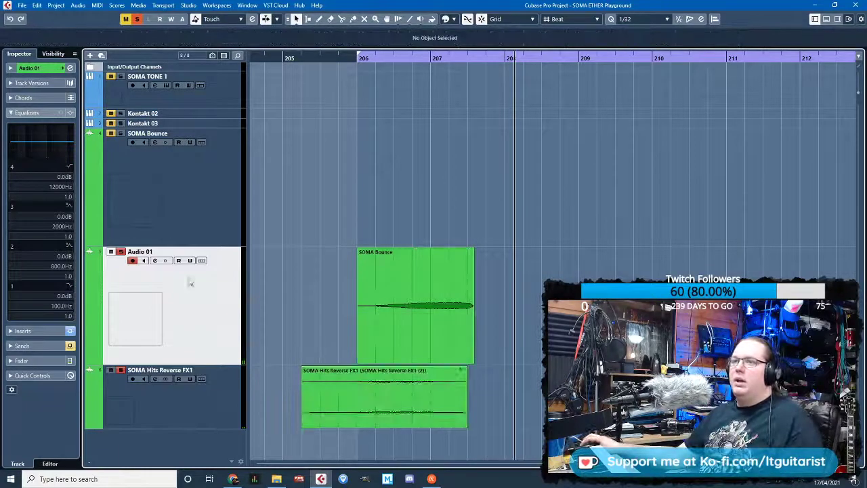
left_click(301, 59)
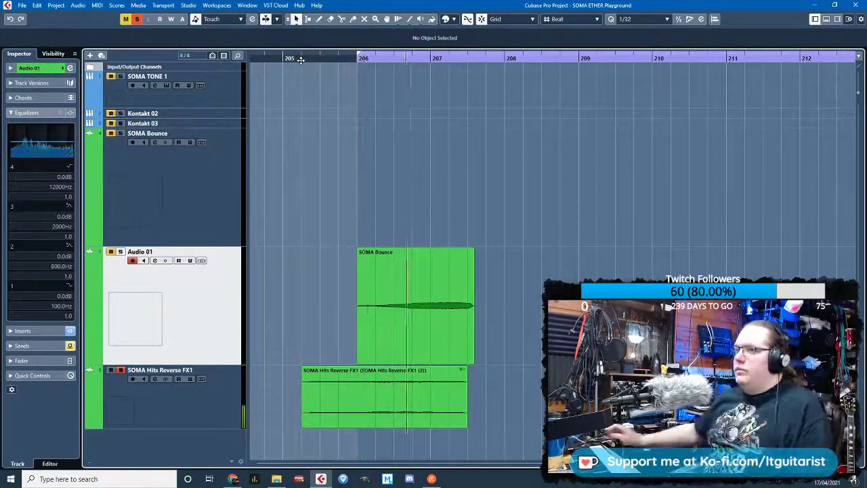
Insert the REVelation reverb in the first insert slot of the SOMA Hits Reverse FX1 track
left_click(211, 372)
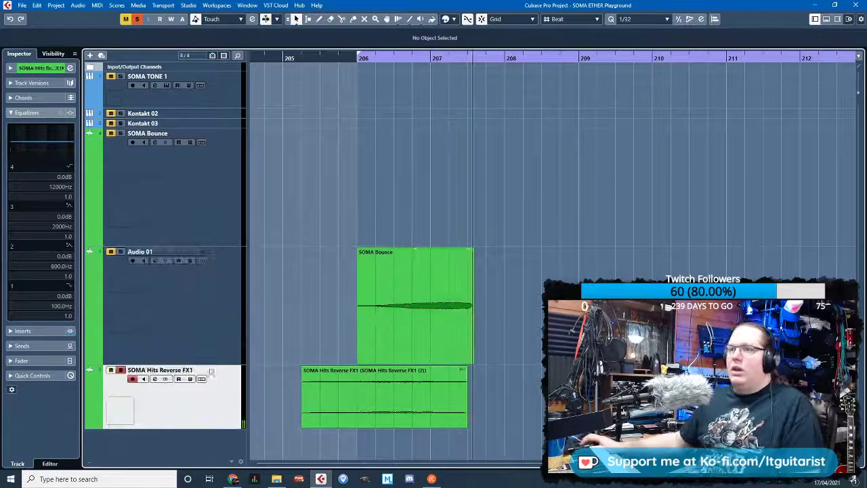
left_click(13, 113)
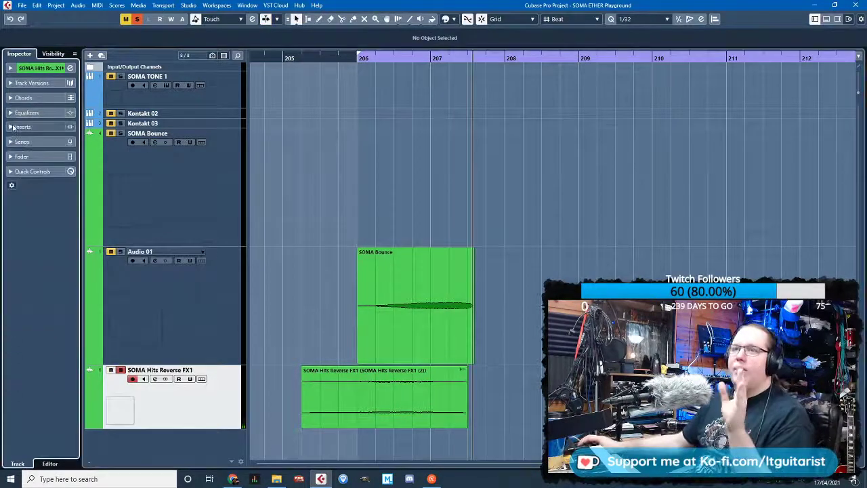
left_click(23, 128)
left_click(48, 145)
left_click(24, 192)
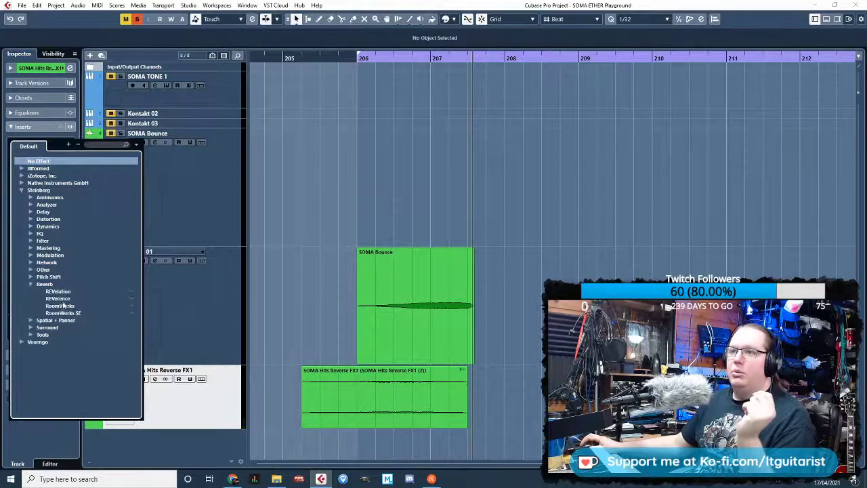
left_click(65, 290)
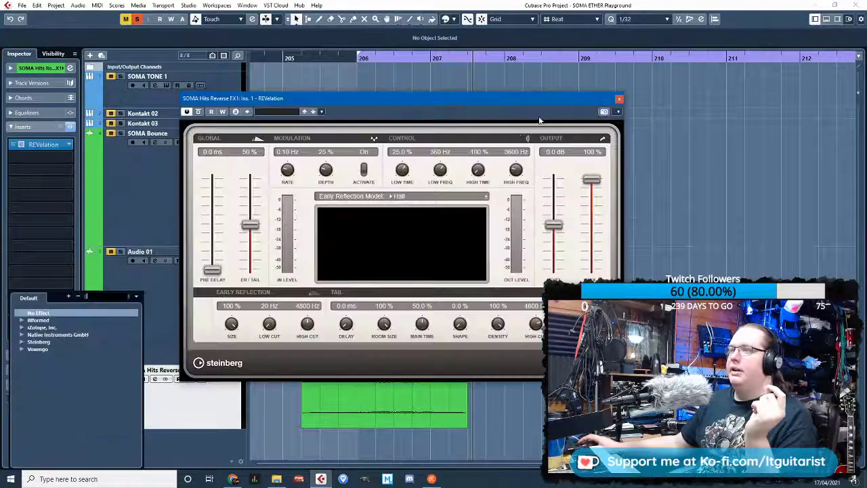
Search the REVelation presets for "church" and load Church Natural
left_click(313, 110)
left_click(336, 151)
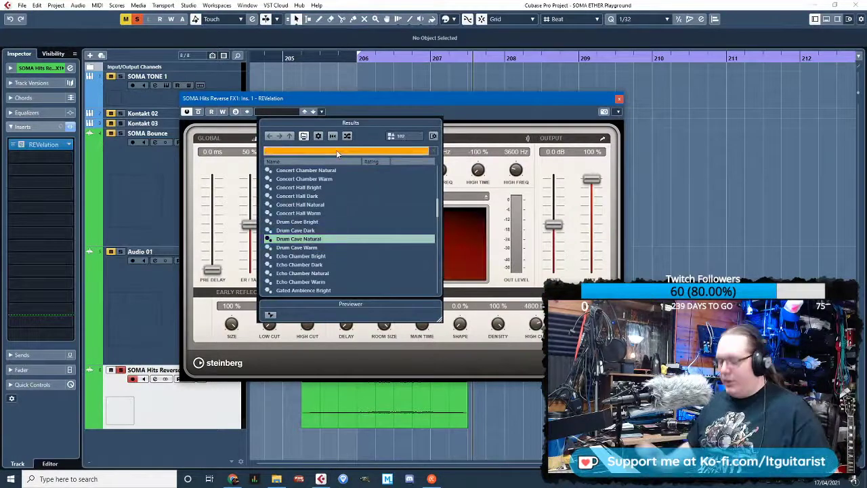
type("church")
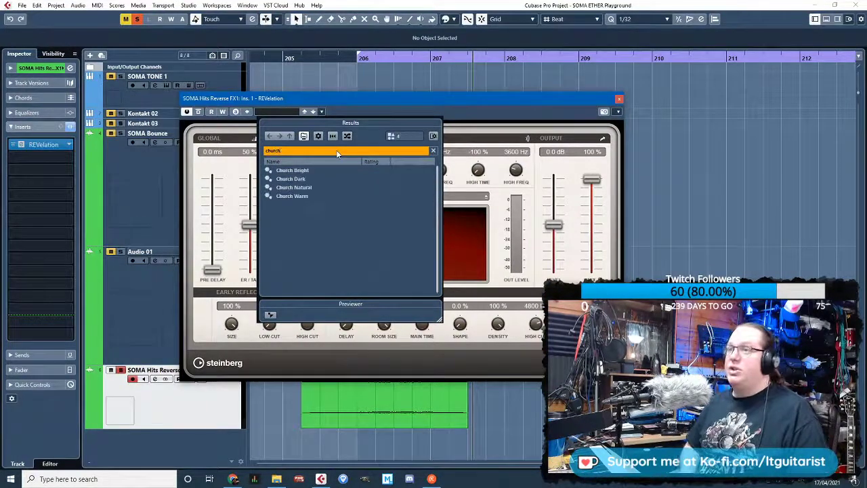
double_click(296, 189)
Play the reversed reverb event, set the REVelation mix to 53%, and close the plug-in
left_click(294, 60)
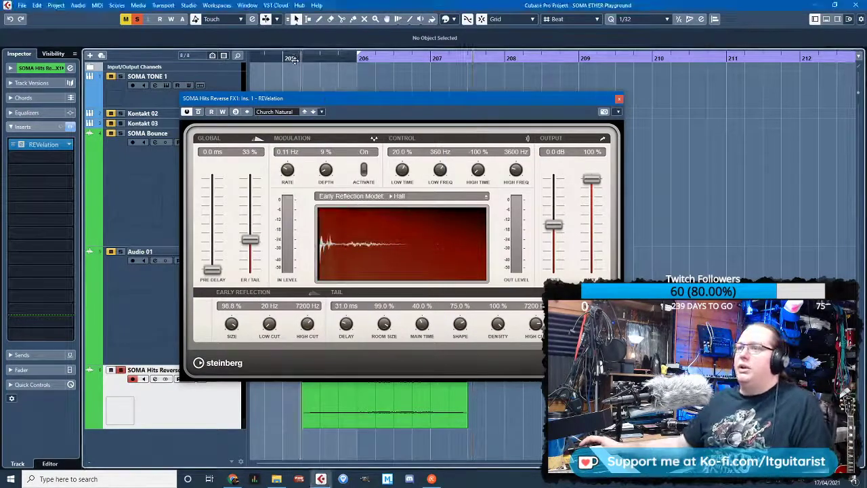
left_click_drag(593, 249, 598, 205)
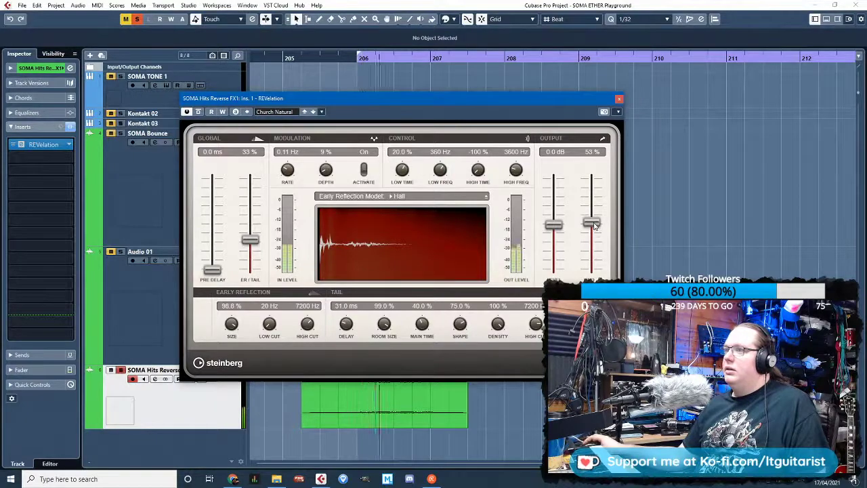
left_click_drag(615, 103, 621, 101)
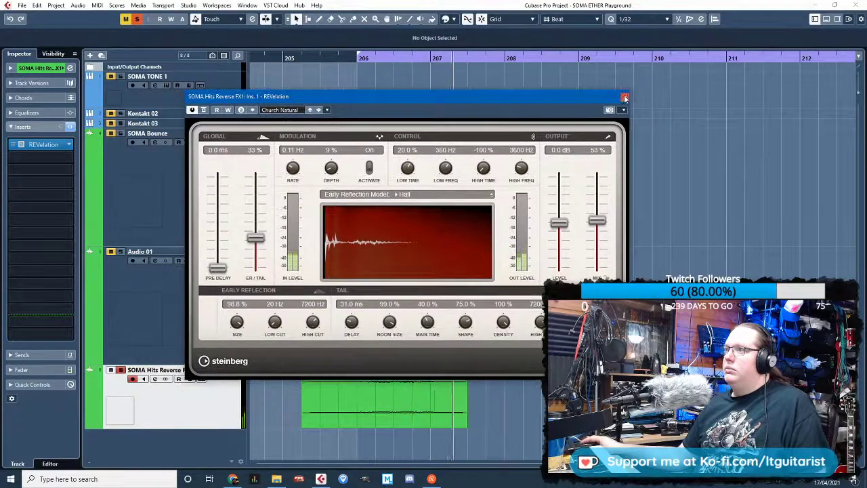
left_click(623, 98)
Solo Audio 01 again, extend the locator range to start at bar 205, and play the hit with its reversed tail
scroll(495, 275, "down", 4)
left_click(132, 277)
key("s")
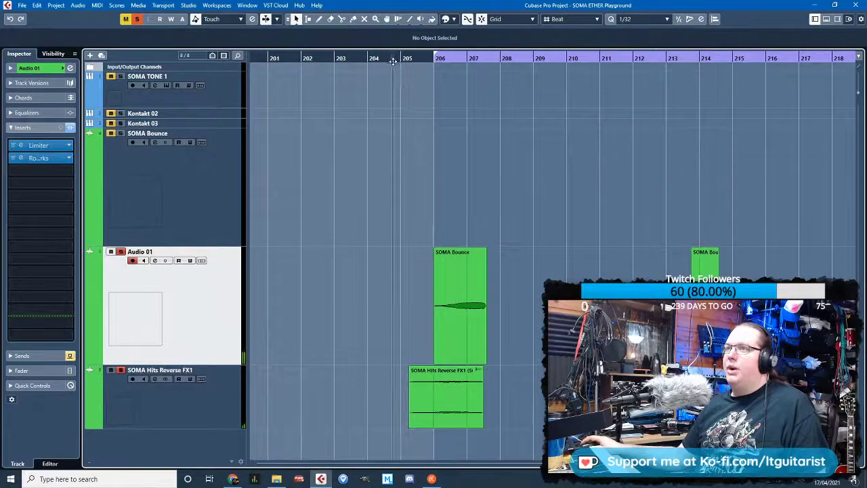
key("h")
key("h")
key("space")
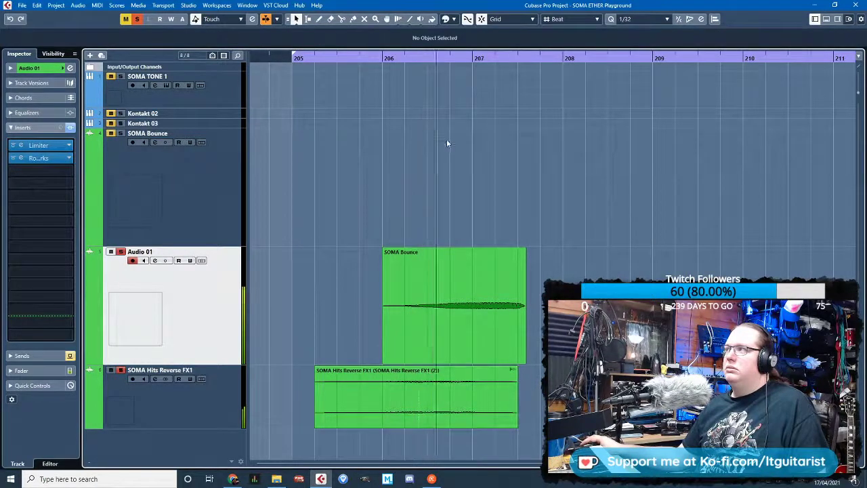
Turn off the RoomWorks insert on Audio 01 and replay the first hit with its reversed tail from before bar 205
left_click(429, 397)
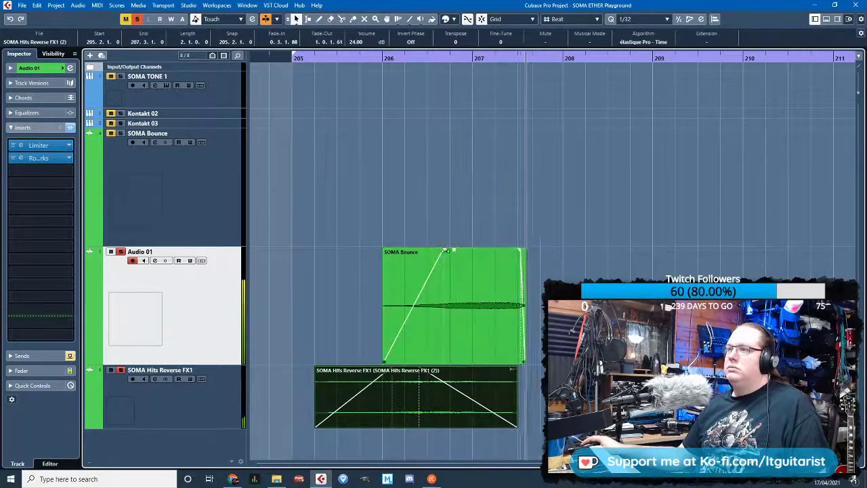
left_click(435, 317)
left_click(334, 99)
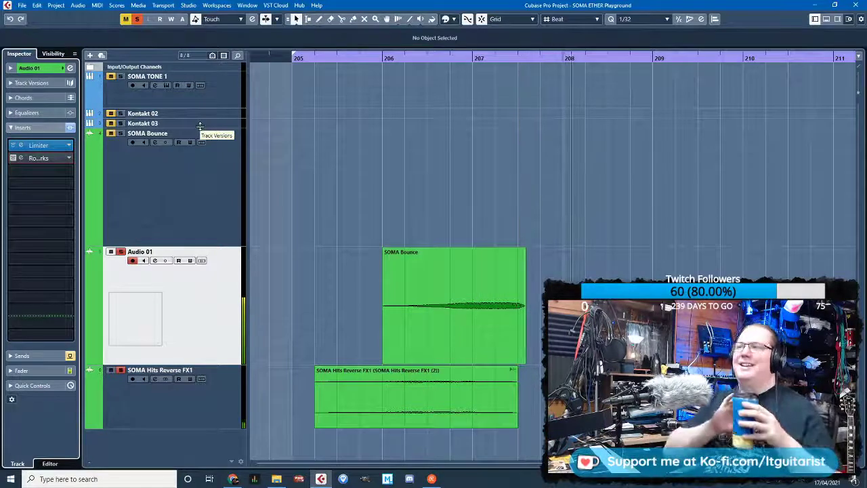
left_click_drag(276, 60, 279, 54)
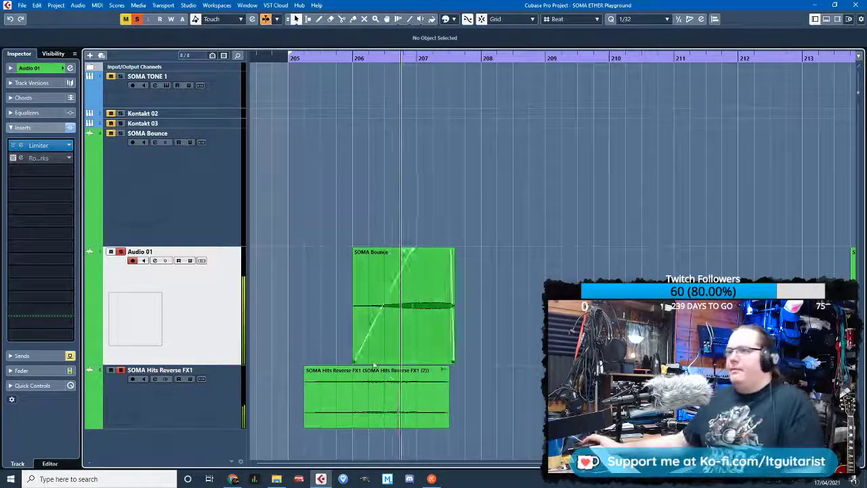
Apply an envelope Pitch Shift with range 6 to the first reversed reverb event, curving up from -6 semitones to no shift by mid-event
left_click(396, 406)
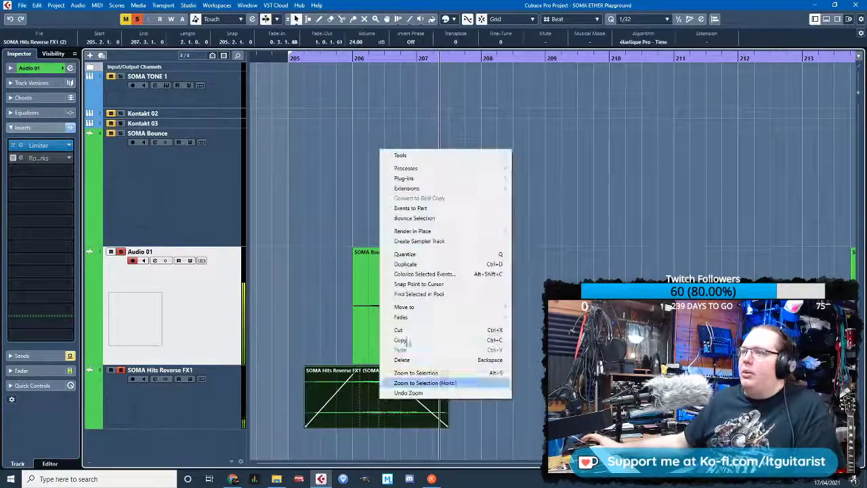
right_click(379, 403)
mouse_move(438, 171)
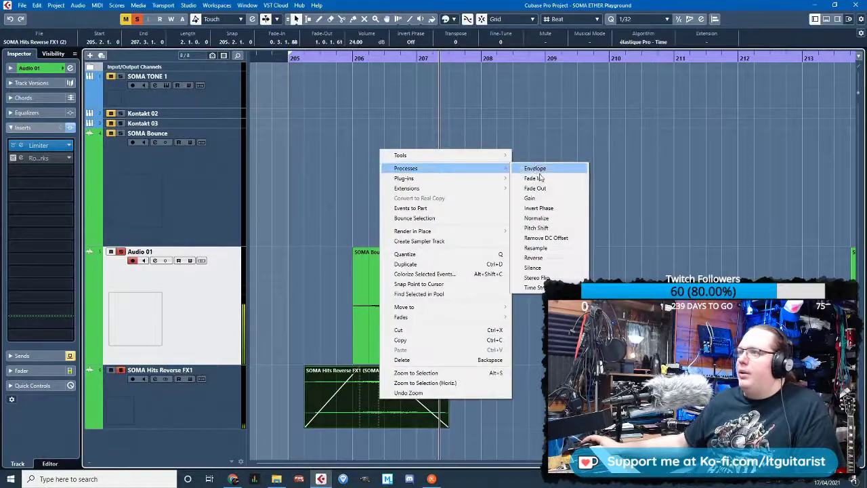
left_click(566, 229)
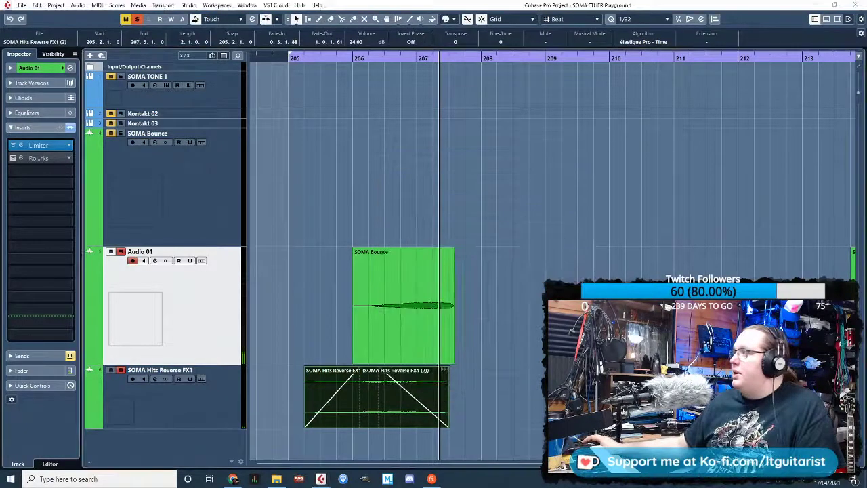
left_click(479, 80)
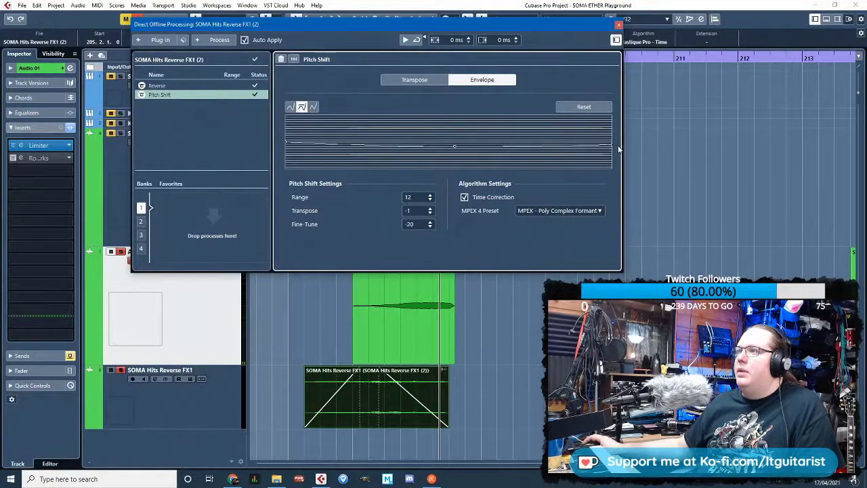
scroll(433, 203, "down", 6)
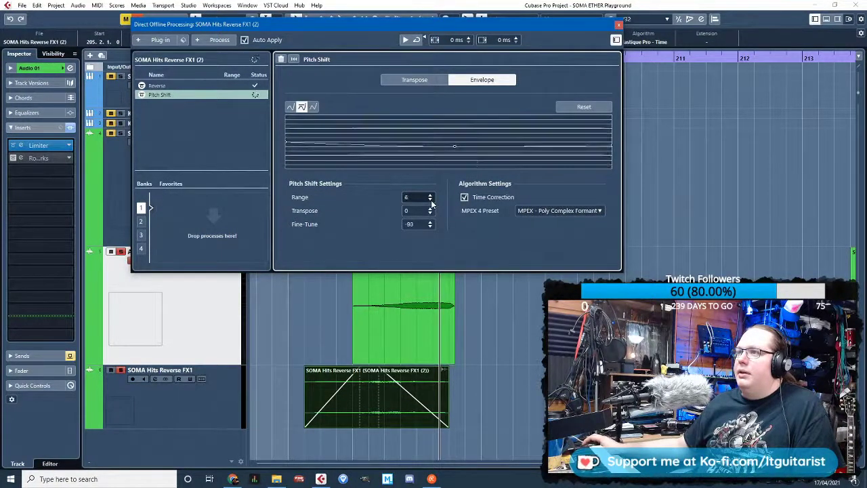
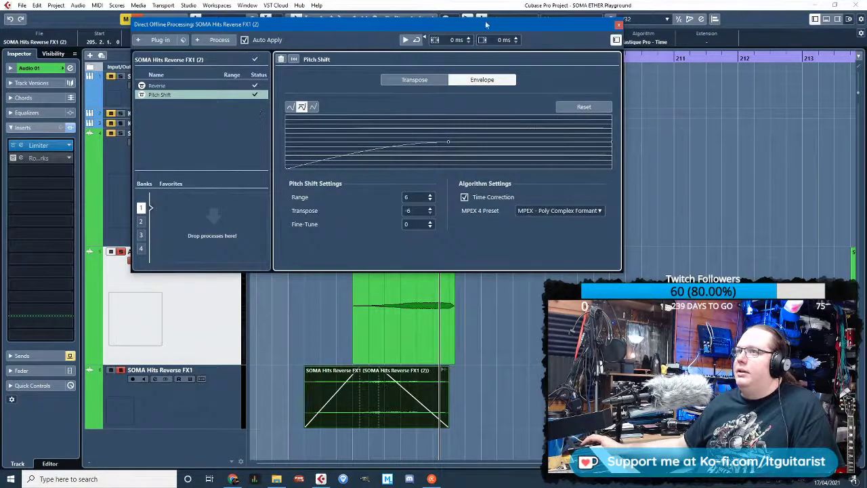
Clear the processing window from the events and play the pitch-shifted reversed event without Audio 01 from bar 205
left_click_drag(486, 25, 850, 65)
left_click(289, 59)
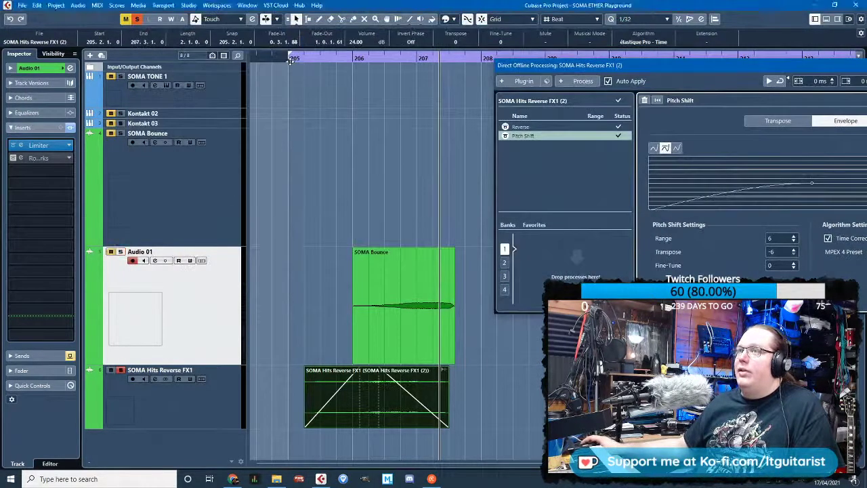
key("space")
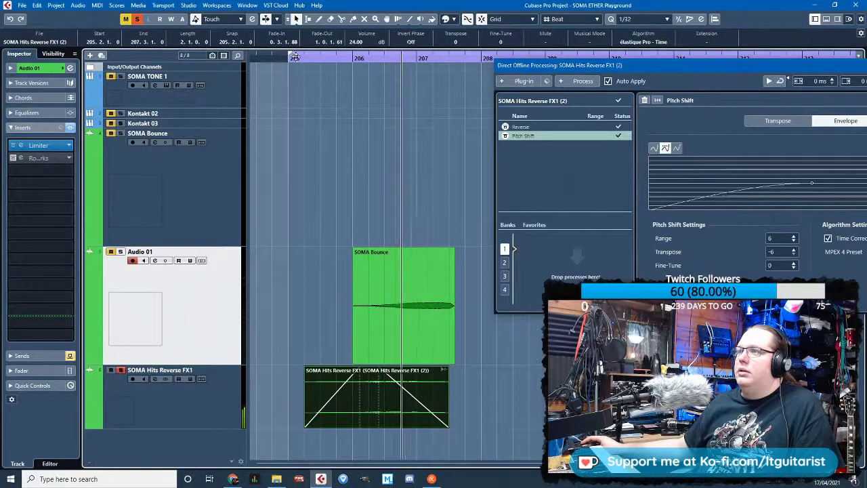
Solo Audio 01 again, play it with the pitch-shifted tail, and close the offline processing window
left_click(687, 65)
left_click_drag(686, 65, 519, 64)
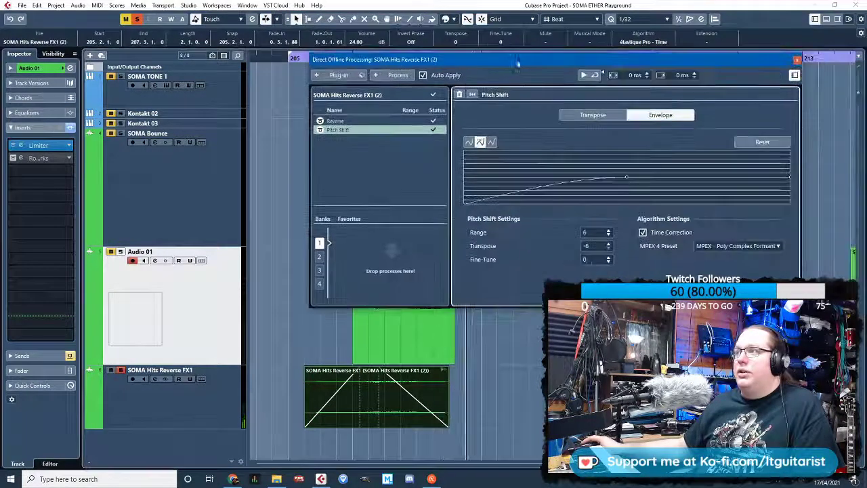
left_click(273, 60)
key("s")
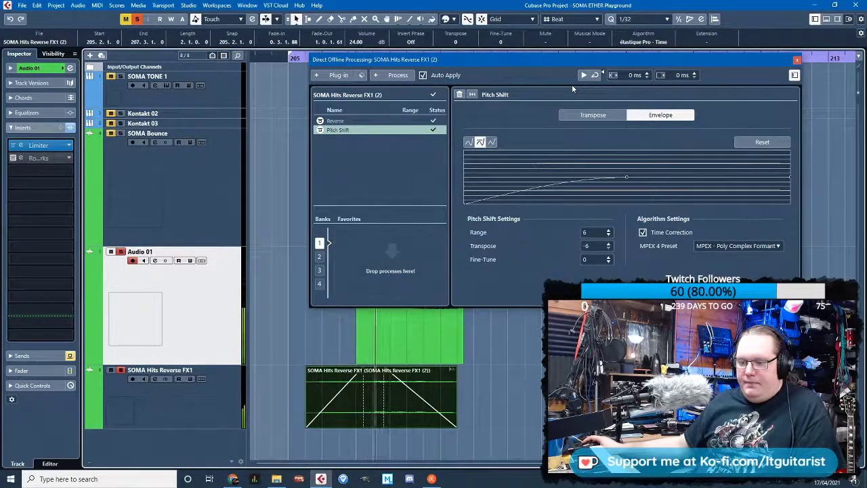
left_click(798, 59)
key("h")
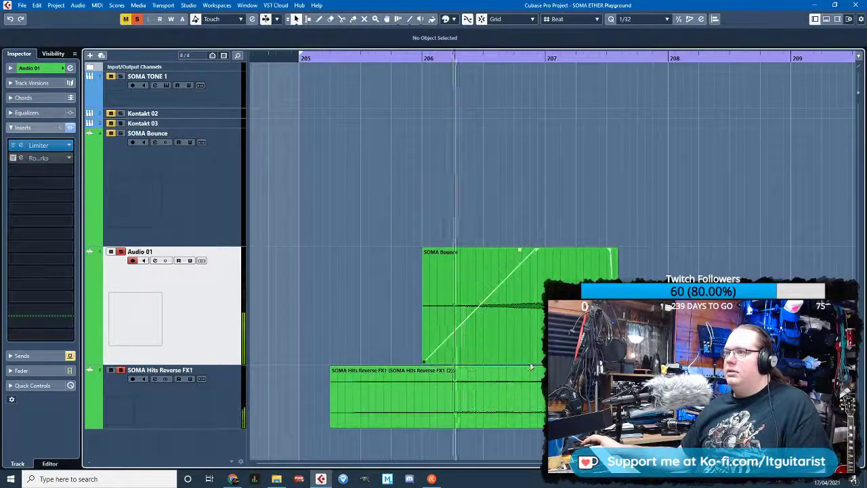
key("space")
Shorten the fade-in of the first SOMA Bounce hit on Audio 01 to 0.2.3.75
key("3")
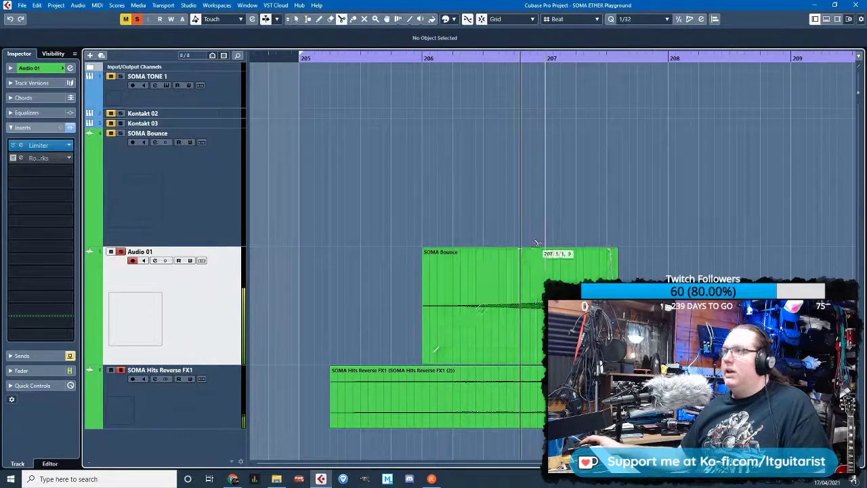
key("1")
left_click_drag(540, 248, 512, 249)
key("3")
With snap off, cut the first hit at 206.4.1.99, remove the remainder, add a 0.0.0.28 fade-out, and play the result
key("j")
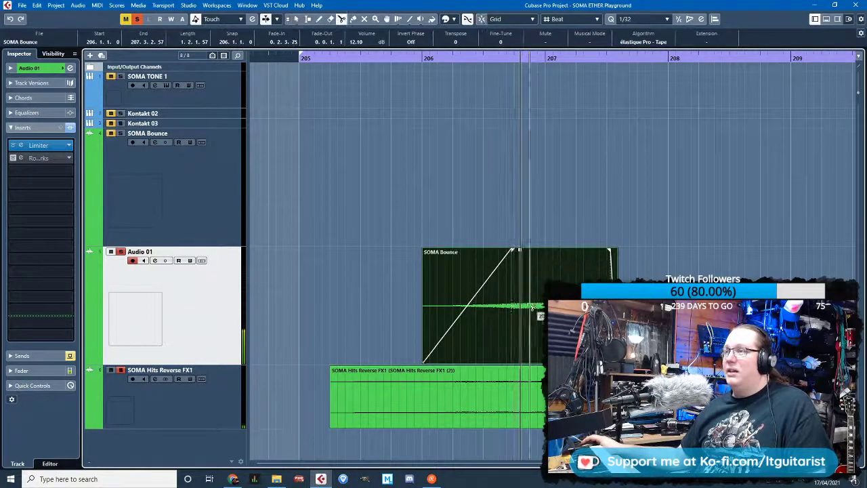
key("h")
left_click(519, 312)
key("1")
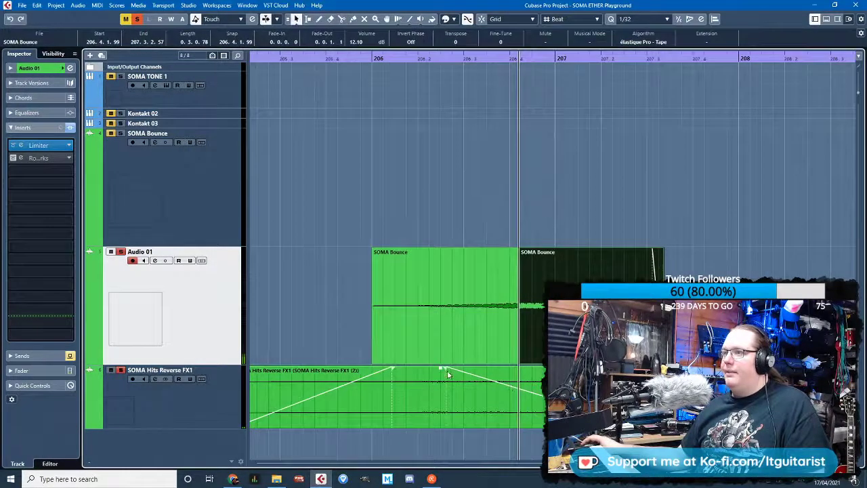
key("ctrl+z")
key("ctrl+z")
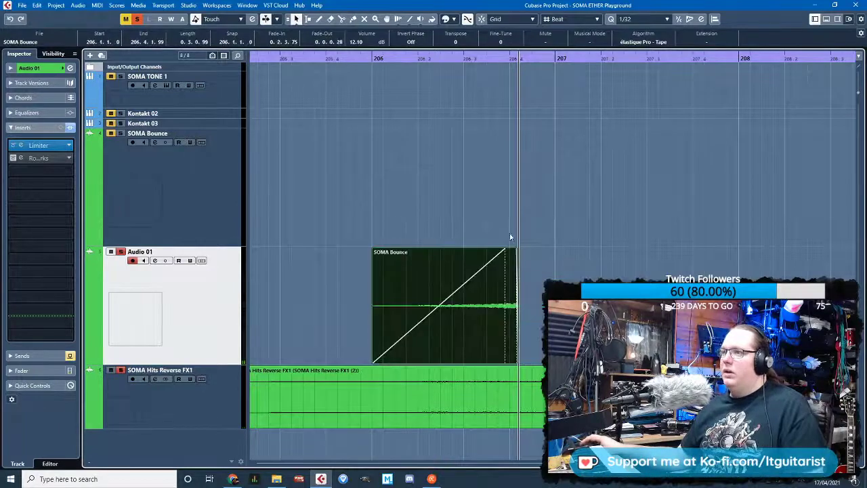
key("space")
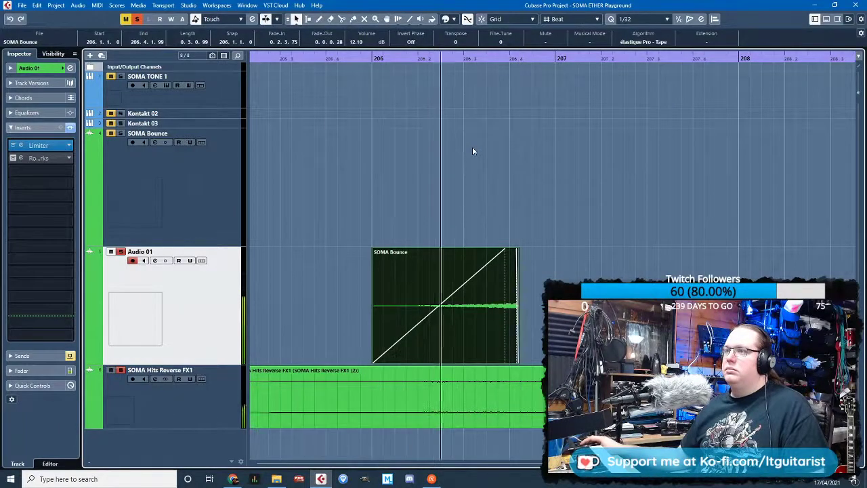
key("g")
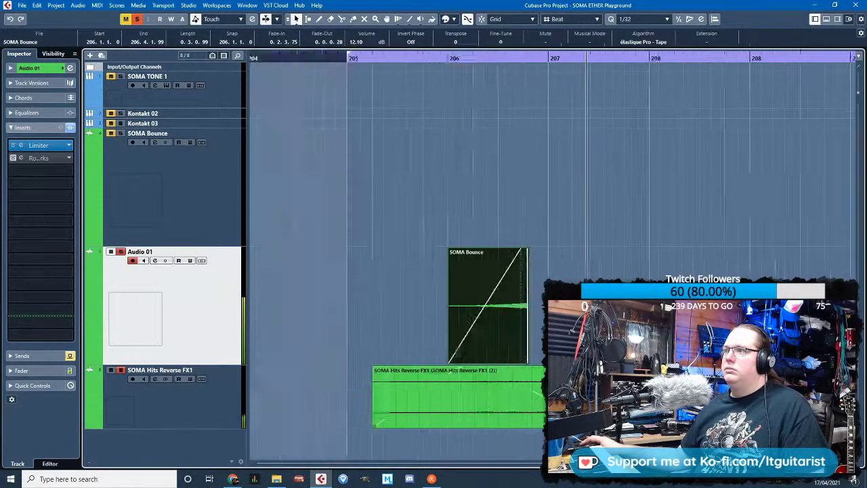
Split the first reversed reverb event at 206.4.1.84, near the end of the shortened hit
left_click(530, 386)
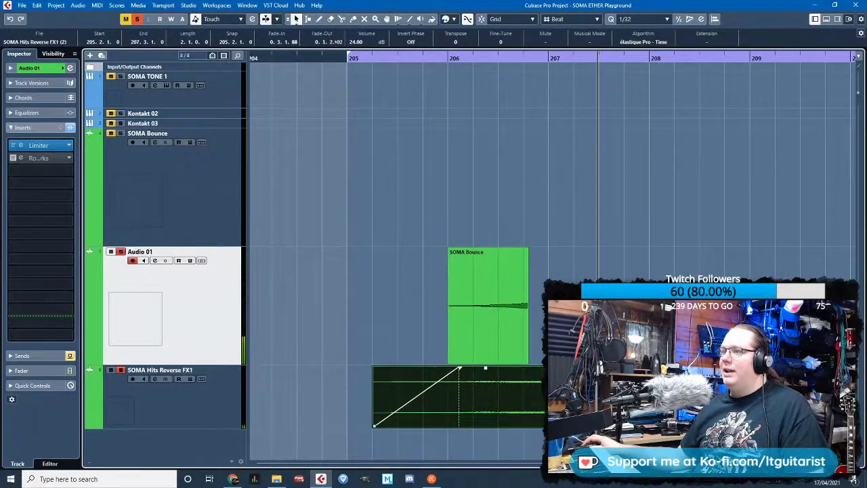
scroll(523, 387, "up", 3)
key("3")
left_click(540, 395)
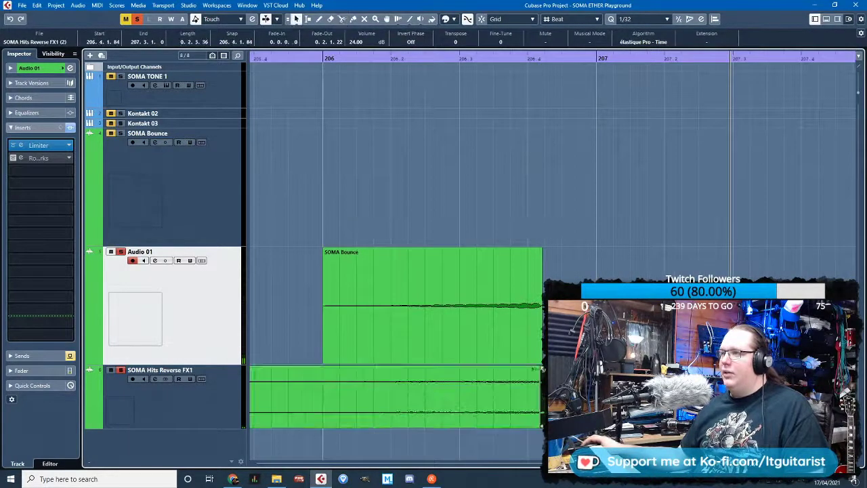
Extend the split-off reversed tail's start back to 206.4.1.43 with a 0.0.0.112 fade-in and 20.85 dB volume, and play the overlap
key("Delete")
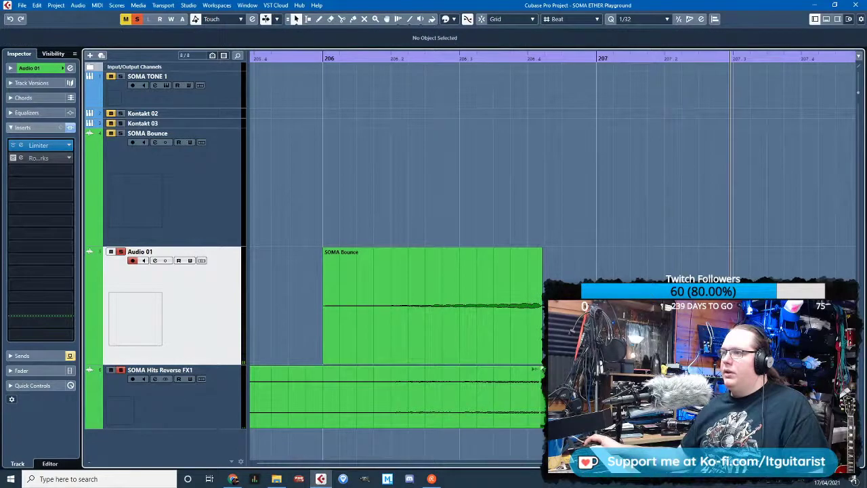
left_click(543, 383)
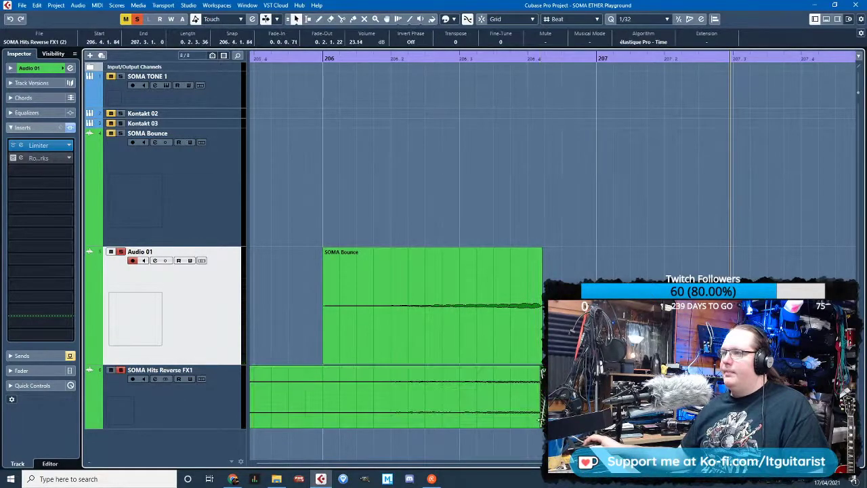
left_click_drag(541, 420, 534, 419)
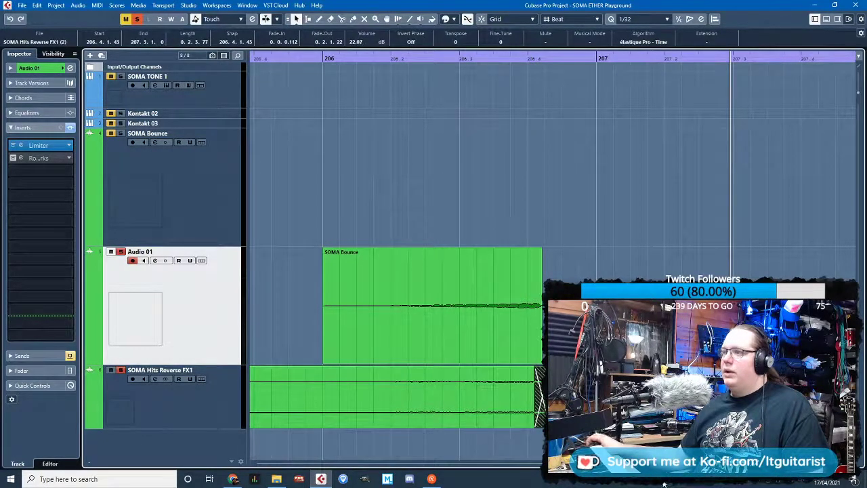
key("g")
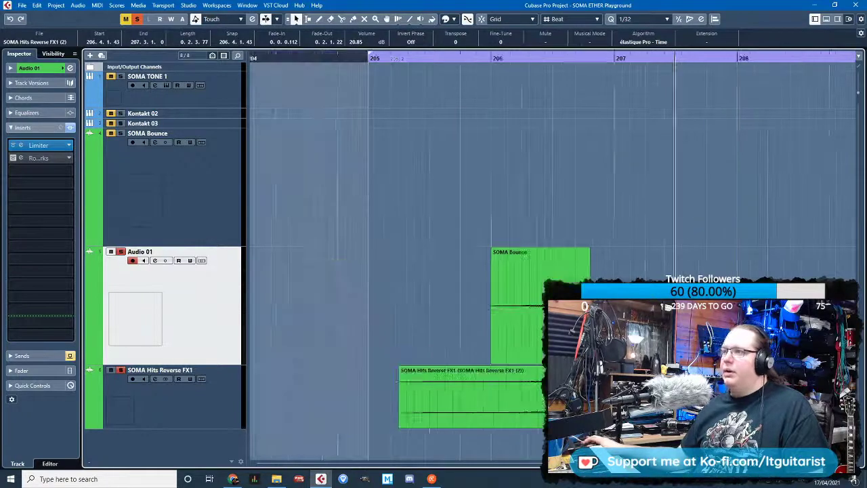
left_click(537, 119)
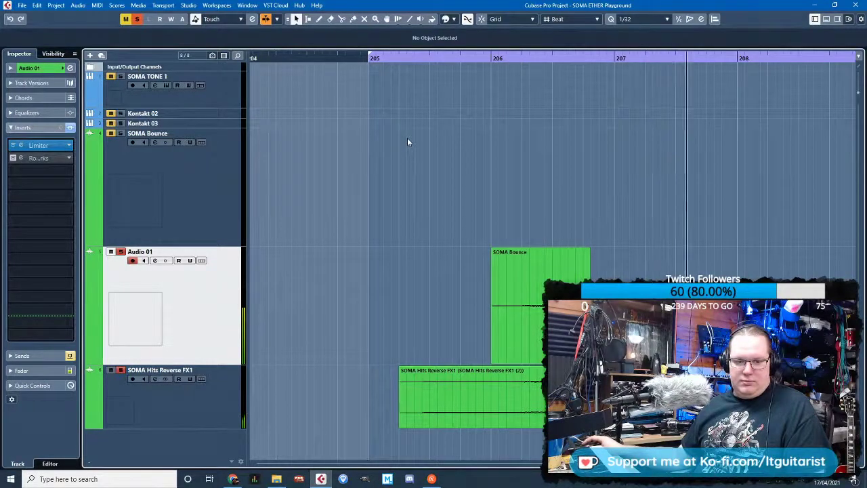
Extend the split-off tail to about bar 207.4.3 with a 1.0.0.86 fade-out and play it from bar 205
left_click(633, 396)
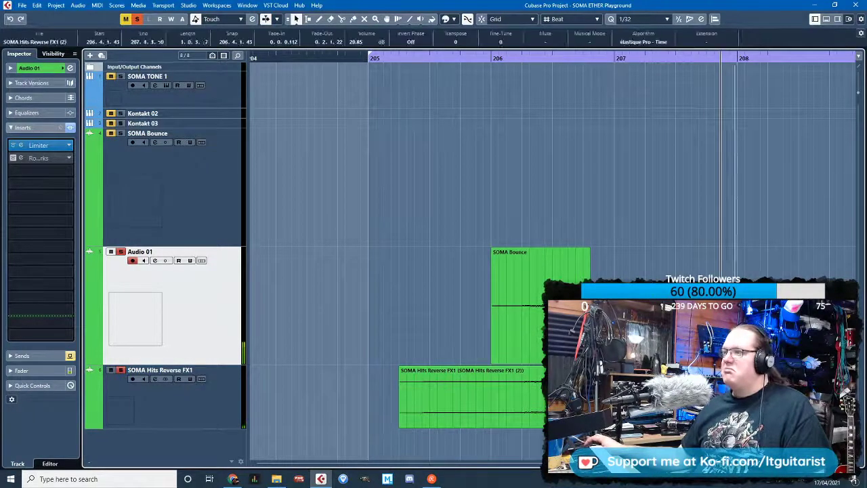
left_click_drag(735, 396, 728, 396)
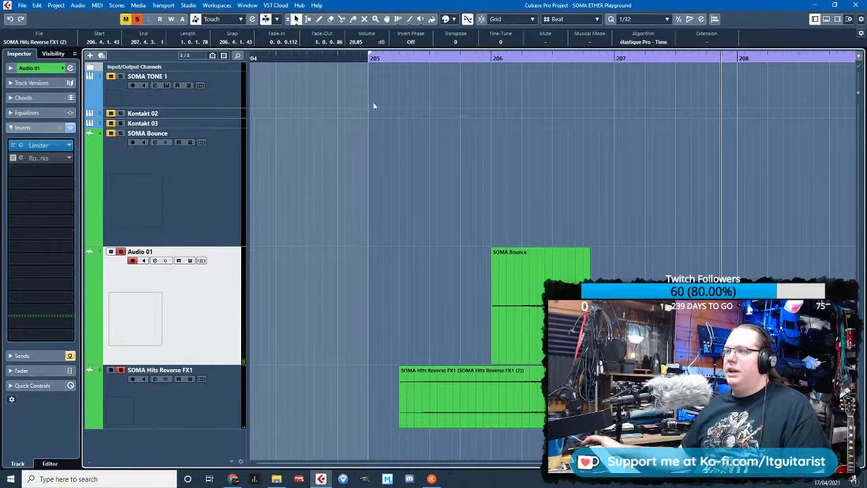
left_click(375, 58)
key("space")
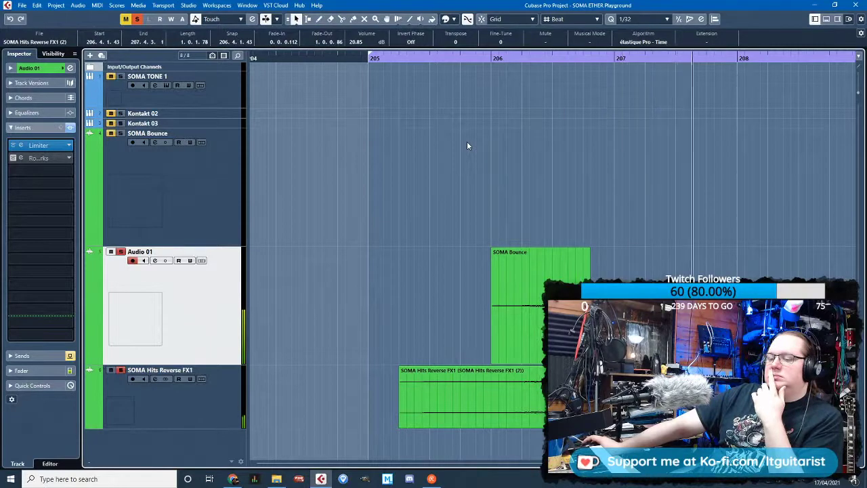
key("space")
Solo the SOMA Hits Reverse FX1 track alone and listen to the transition between its two pieces
key("ctrl+z")
key("ctrl+z")
key("ctrl+z")
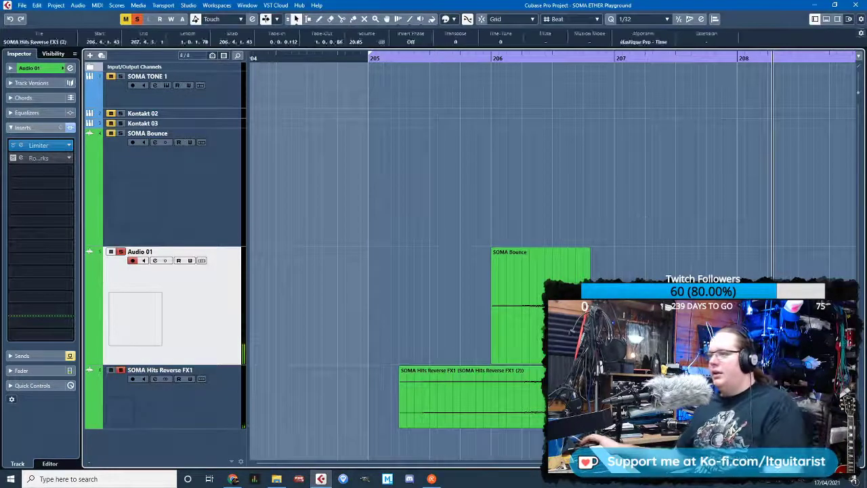
left_click(233, 388)
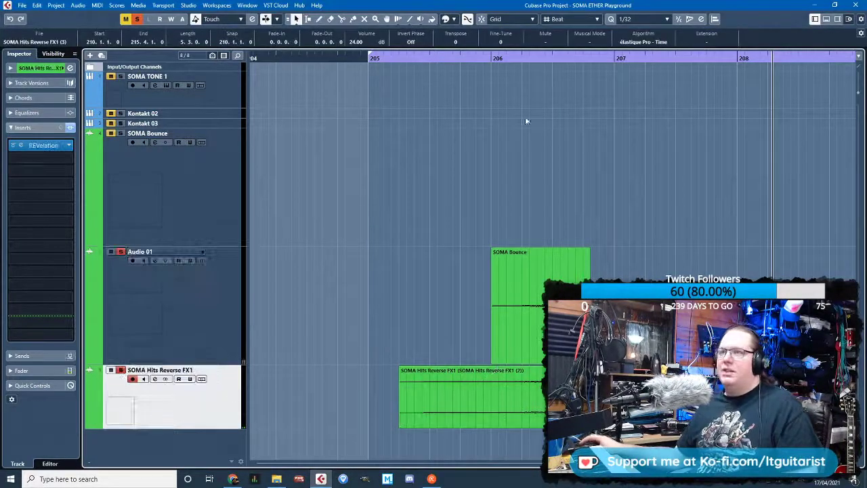
left_click(491, 68)
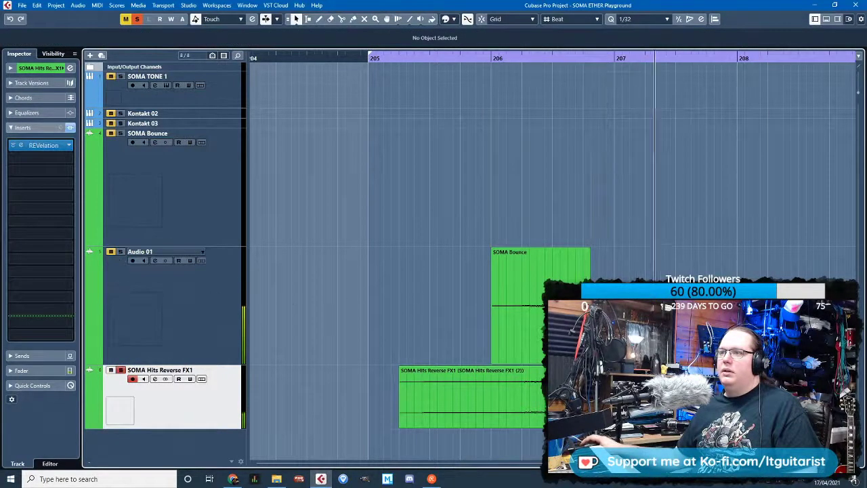
key("space")
Try to split the first reversed reverb event at 206.3.4.106 and extend the cut piece to 207.4.3.66 with Sizing Moves Contents
scroll(606, 325, "up", 4)
left_click(562, 396)
key("3")
left_click(557, 396)
key("1")
key("1")
key("1")
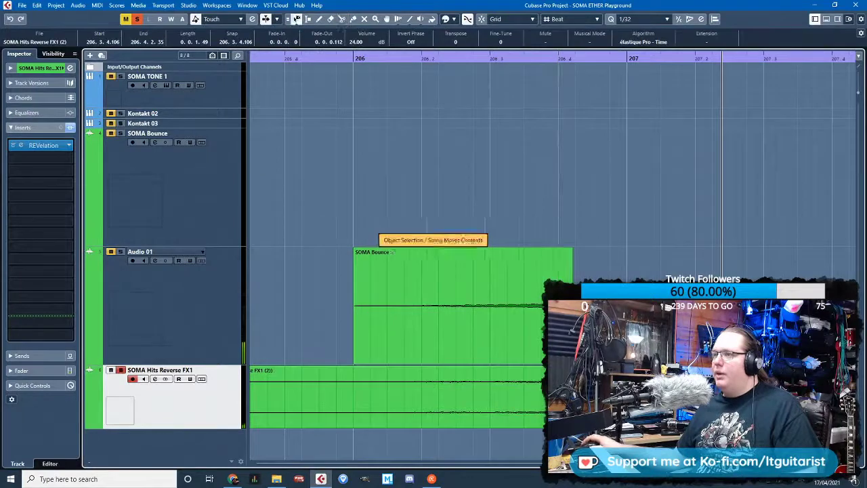
left_click_drag(572, 424, 851, 424)
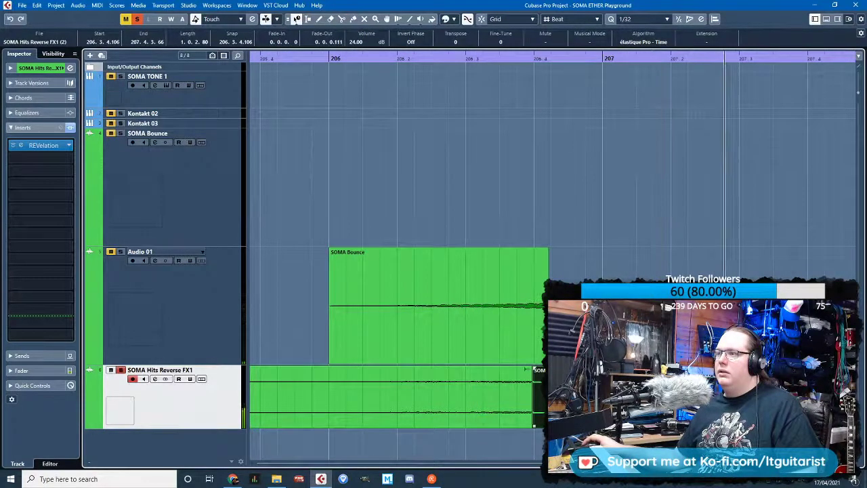
key("g")
key("g")
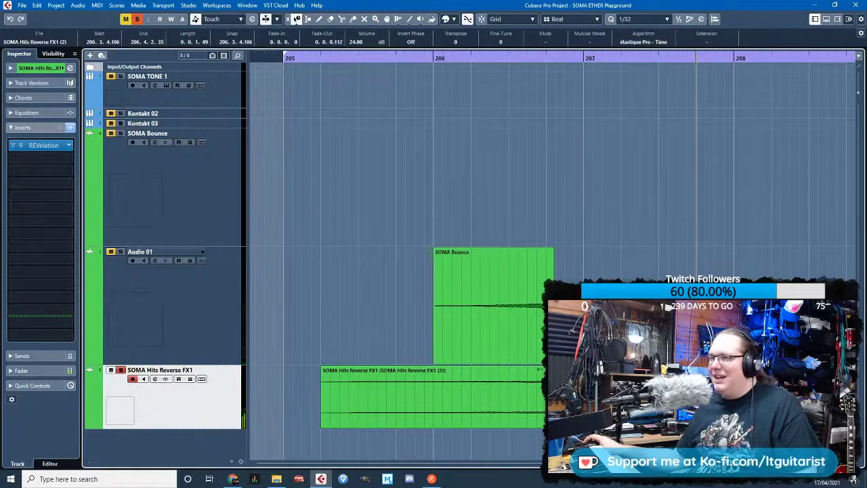
key("ctrl+shift+z")
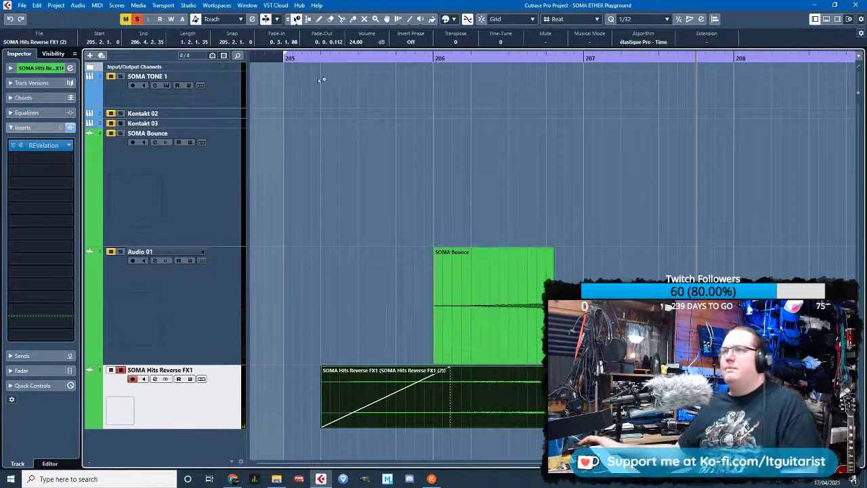
Time-stretch the reversed tail starting at 206.4.1.43 to end at 208.2.4.57 with a 1.1.0.45 fade-out, and play the result
left_click(304, 59)
key("space")
key("Right")
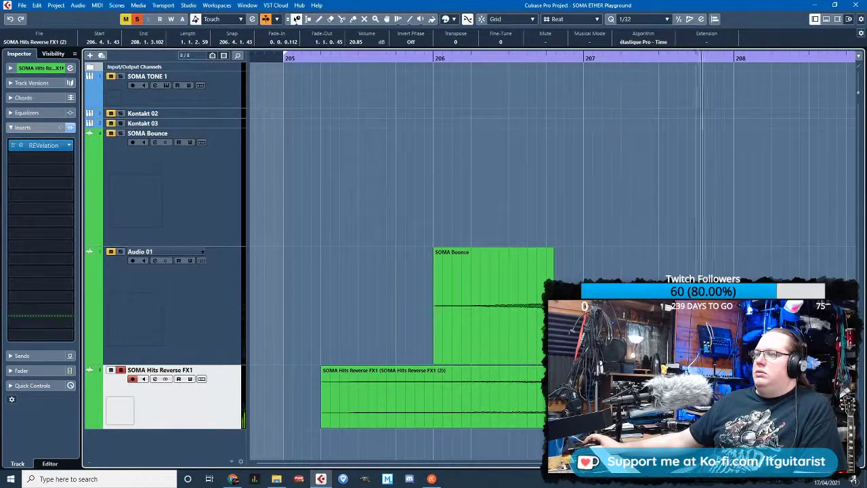
key("shift+f")
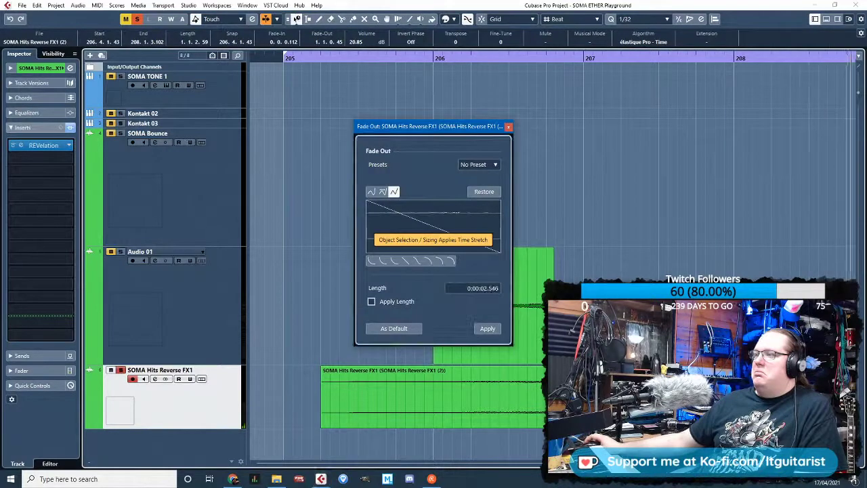
left_click(508, 127)
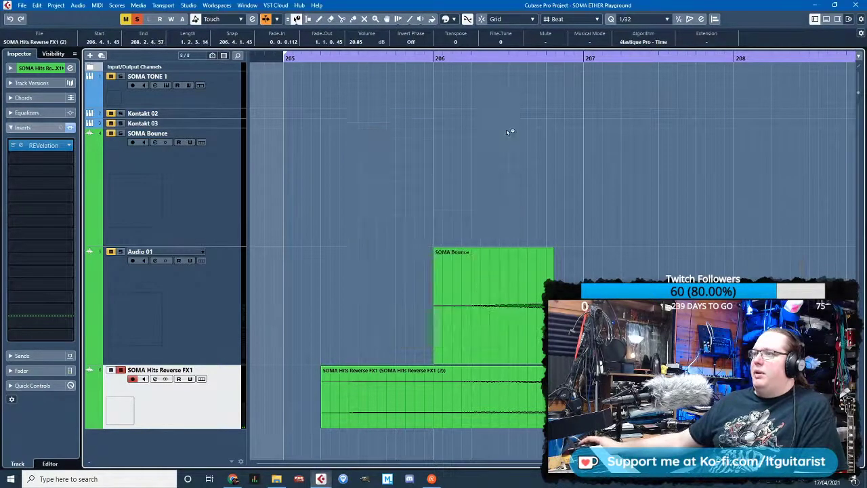
left_click_drag(491, 63, 491, 55)
key("space")
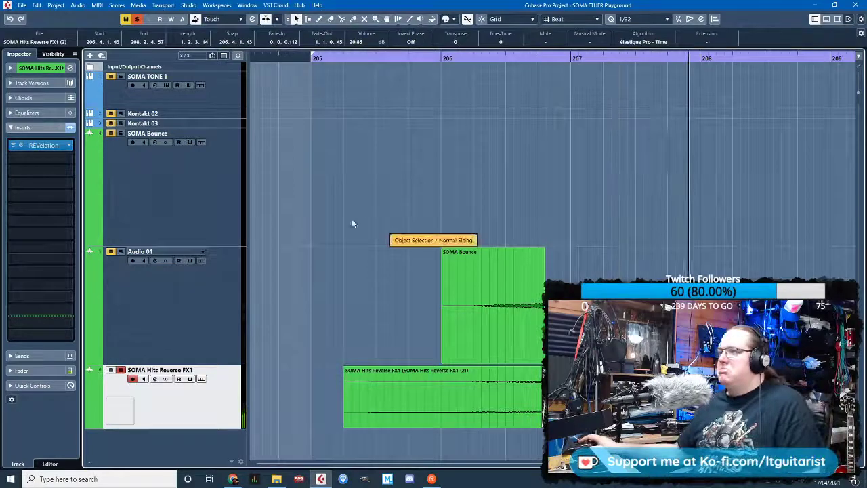
Solo Audio 01 together with the reversed reverb track and play both from bar 205
left_click(214, 319)
left_click(323, 59)
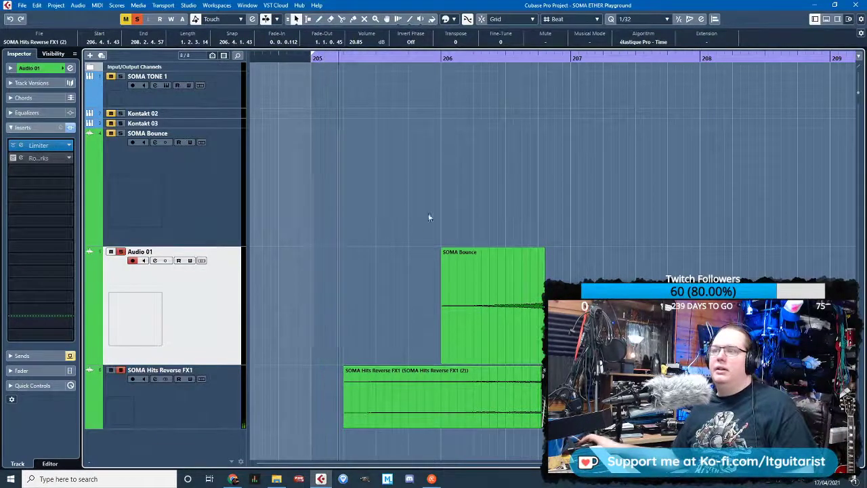
scroll(409, 224, "down", 4)
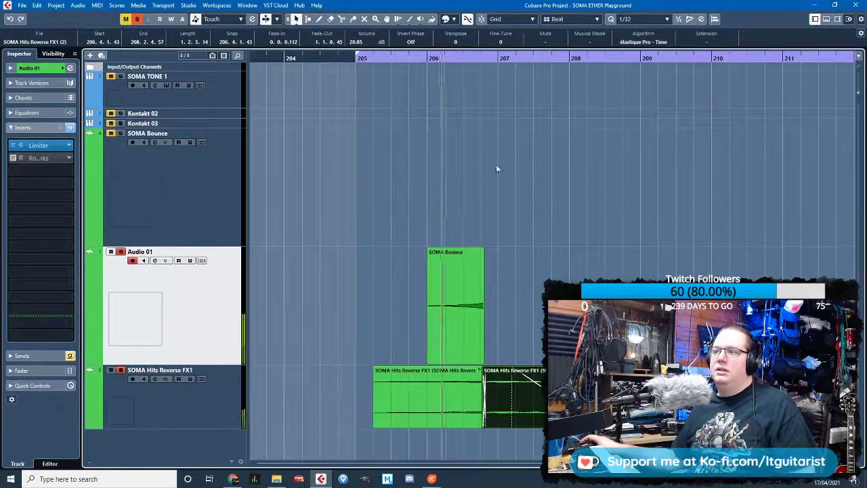
scroll(445, 264, "up", 4)
left_click_drag(520, 262, 184, 332)
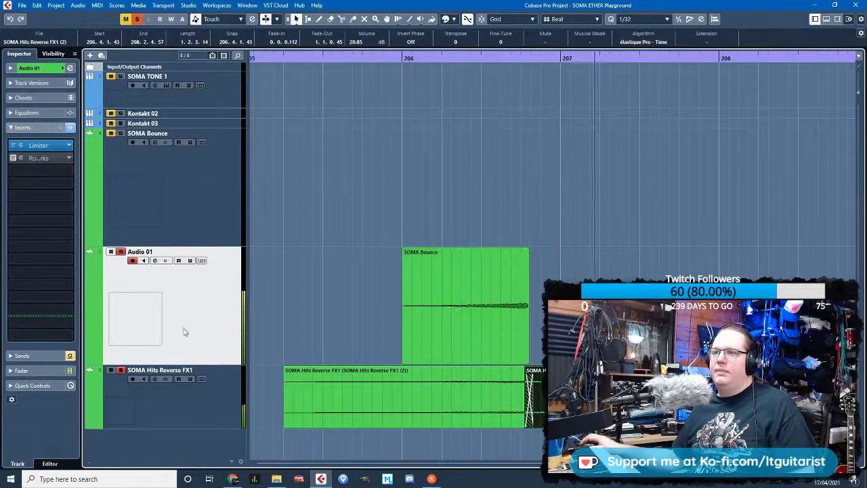
Show the Volume automation lane of Audio 01, deselect all events and set the playback position to bar 206
left_click(89, 359)
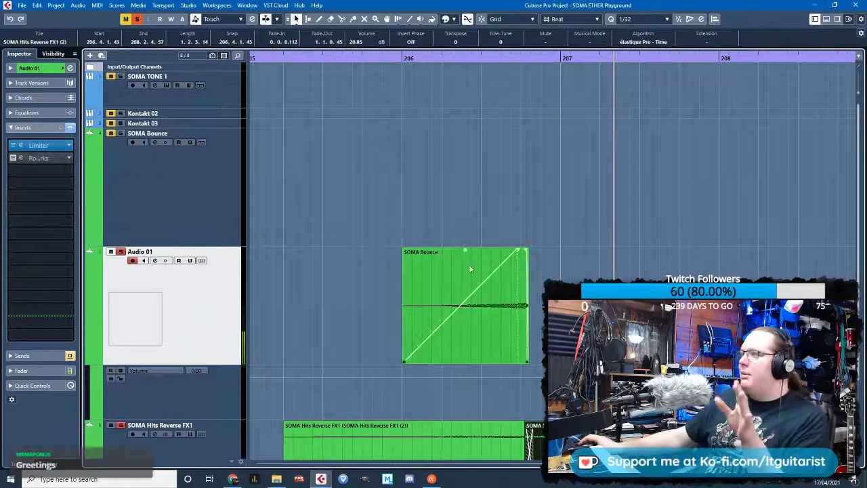
left_click(398, 235)
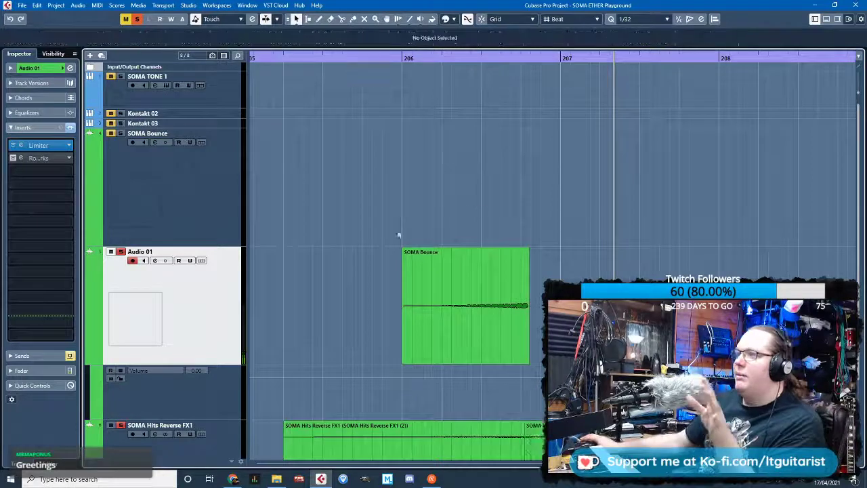
left_click(403, 58)
scroll(295, 257, "down", 2)
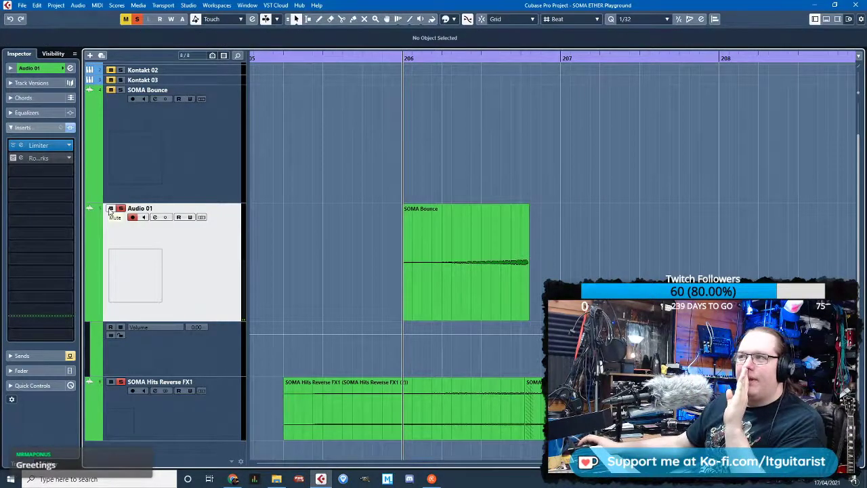
Solo SOMA Hits Reverse FX1 alone and play the stretched tail through to its end
left_click(200, 426)
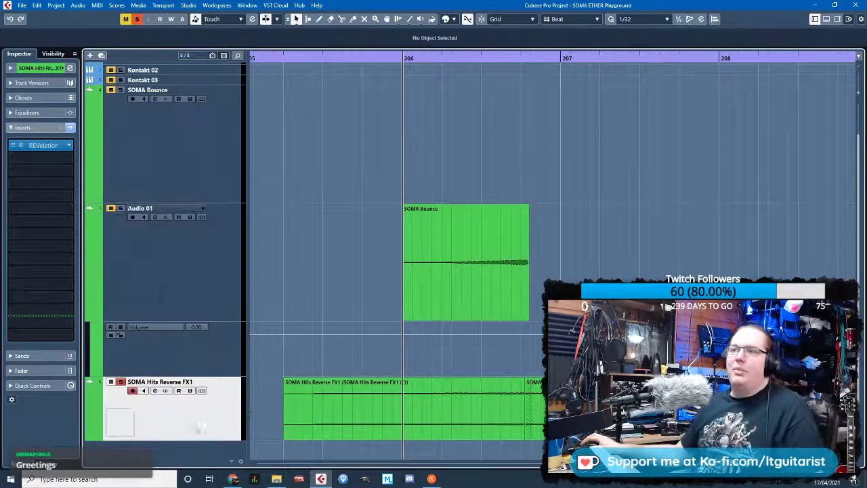
left_click(262, 59)
key("space")
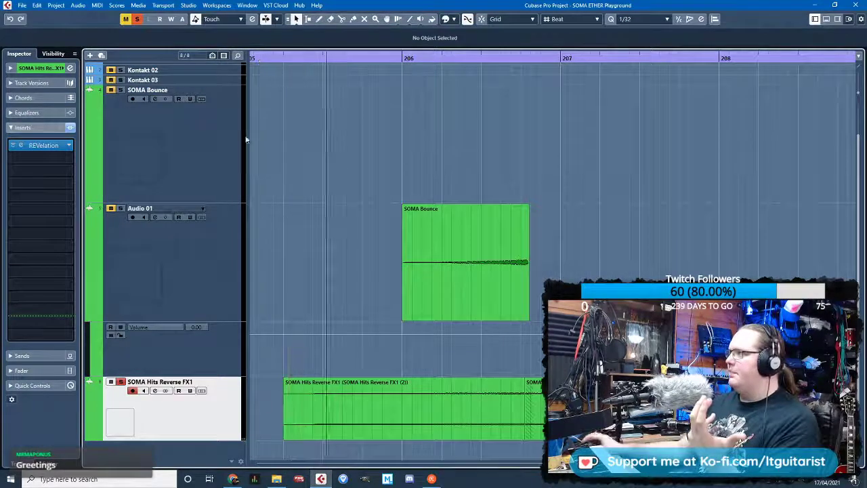
left_click_drag(720, 170, 832, 174)
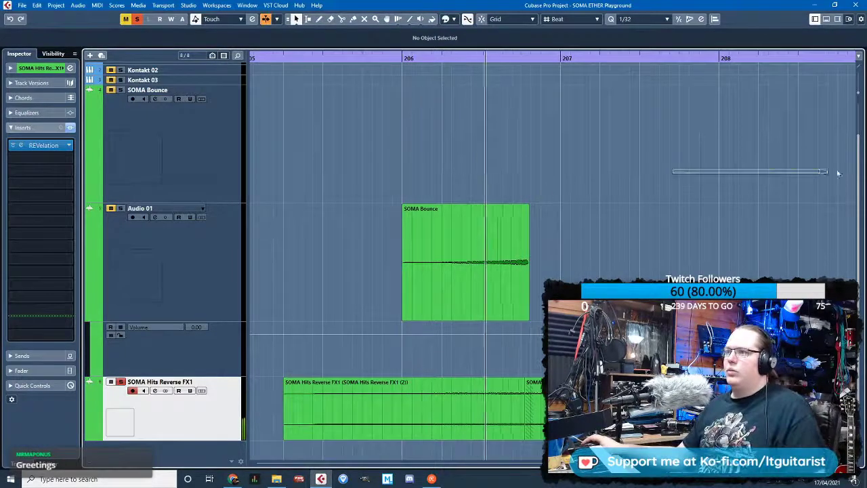
scroll(677, 173, "down", 2)
left_click_drag(715, 231, 857, 240)
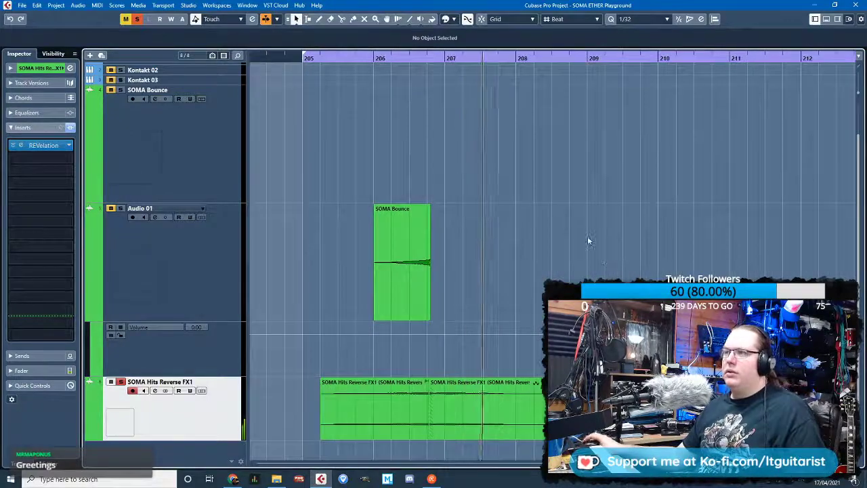
left_click_drag(816, 204, 855, 212)
left_click_drag(320, 140, 341, 143)
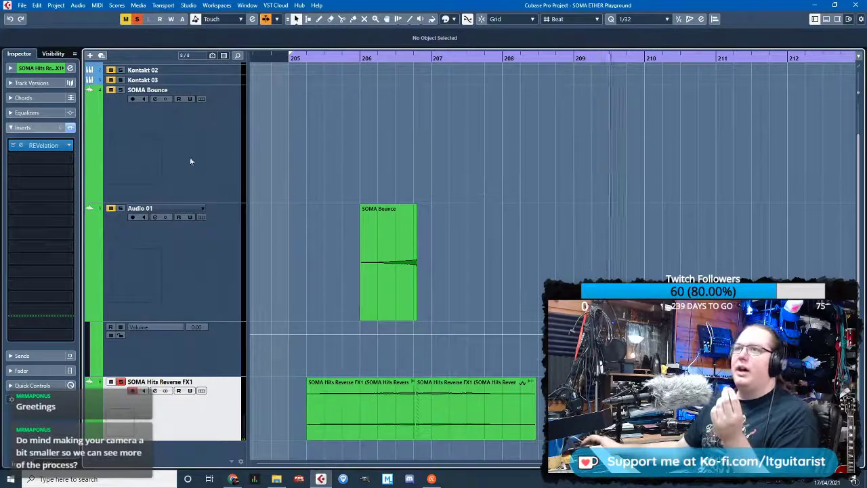
scroll(223, 170, "up", 1)
scroll(238, 234, "down", 1)
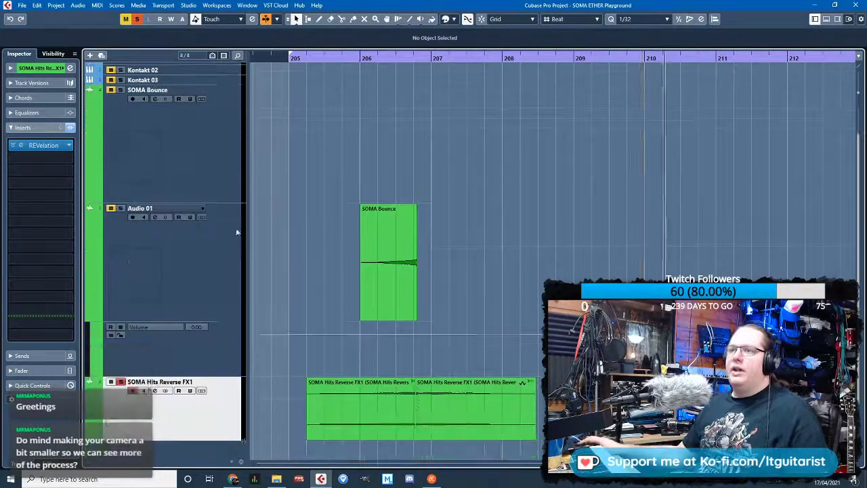
Move Audio 01 and SOMA Hits Reverse FX1 to the top of the track list and reduce Audio 01's track height
left_click(223, 265)
scroll(224, 71, "up", 2)
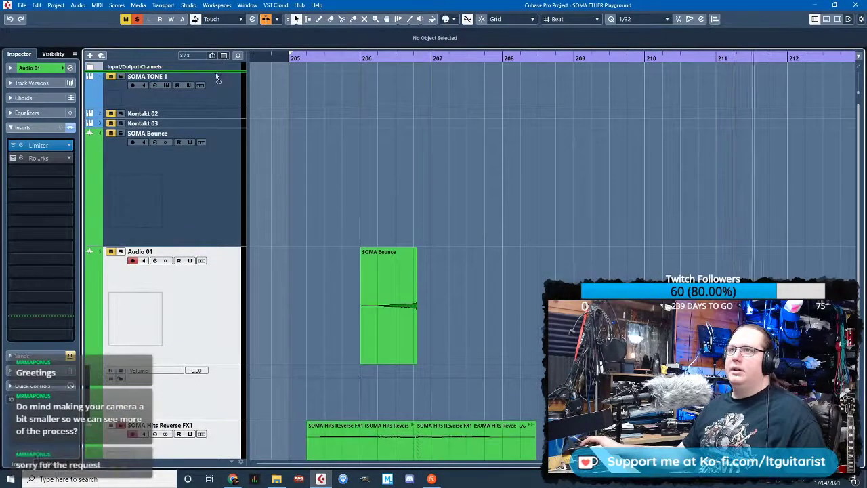
left_click_drag(216, 74, 216, 75)
scroll(422, 370, "down", 1)
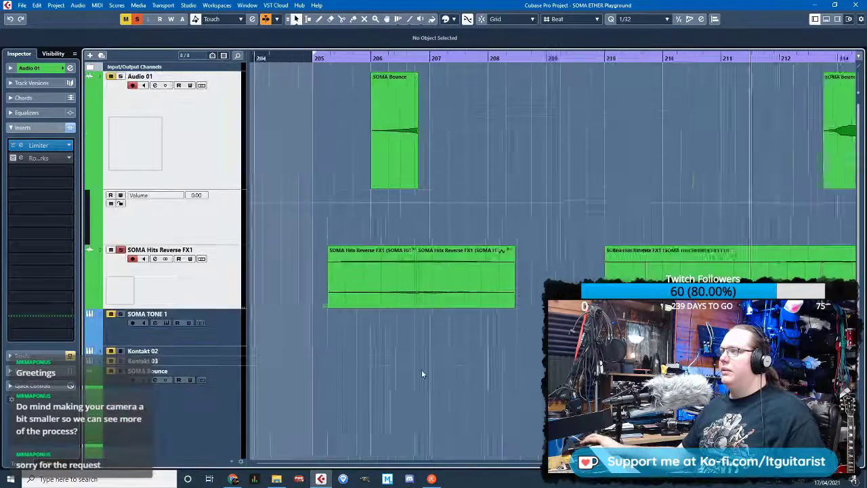
scroll(433, 381, "up", 2)
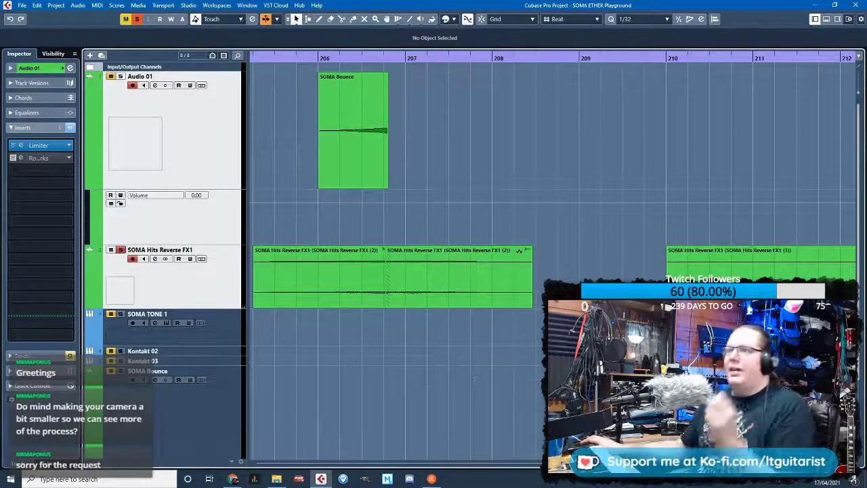
left_click(225, 150)
left_click_drag(224, 189, 224, 126)
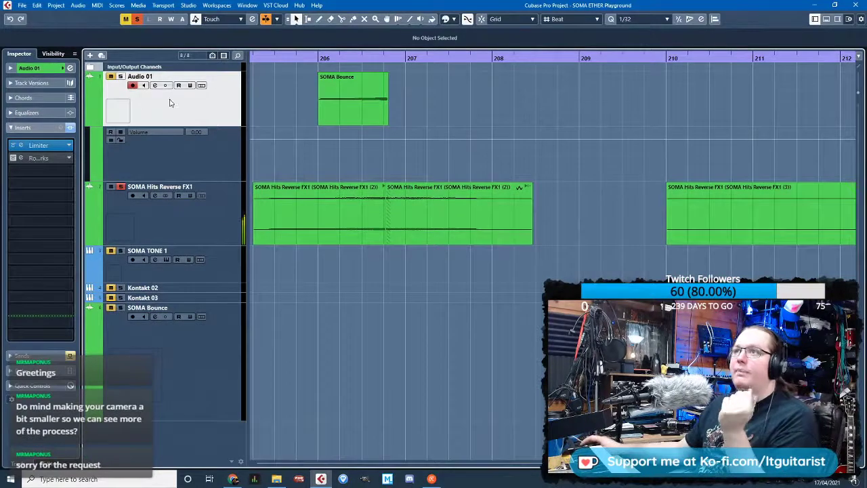
Set the loop range around the first pair of reversed reverb events, from about bar 205.25 to bar 208.5
scroll(288, 328, "left", 2)
scroll(302, 106, "down", 1)
left_click(296, 58)
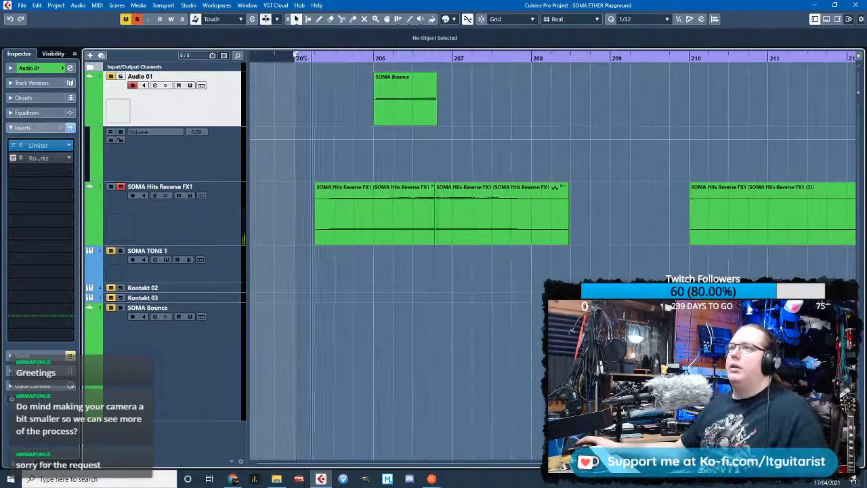
scroll(430, 197, "right", 4)
scroll(429, 197, "down", 6)
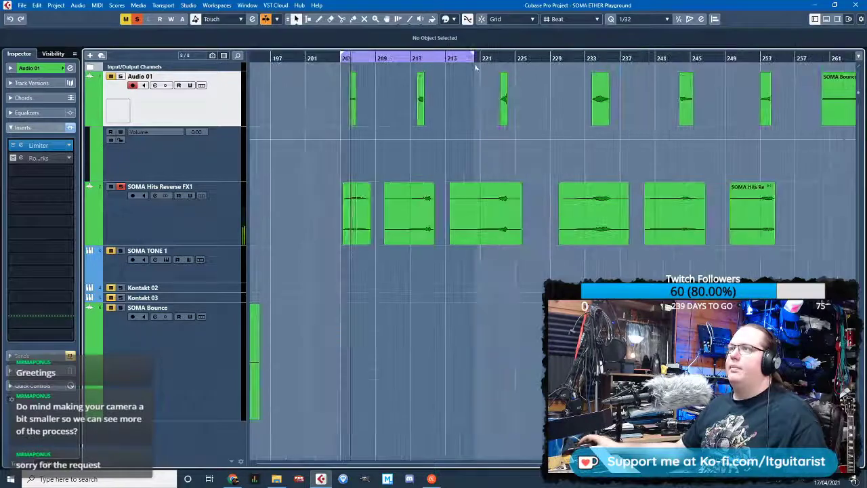
left_click_drag(473, 59, 369, 60)
scroll(345, 149, "up", 7)
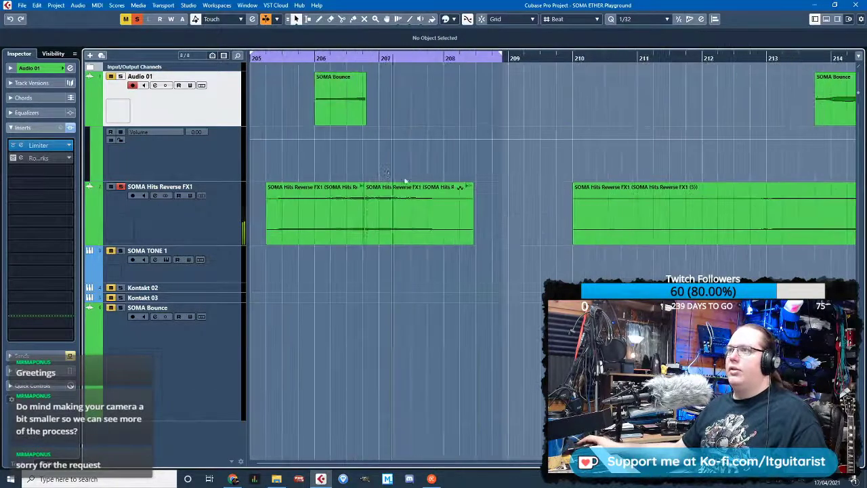
left_click_drag(527, 59, 490, 59)
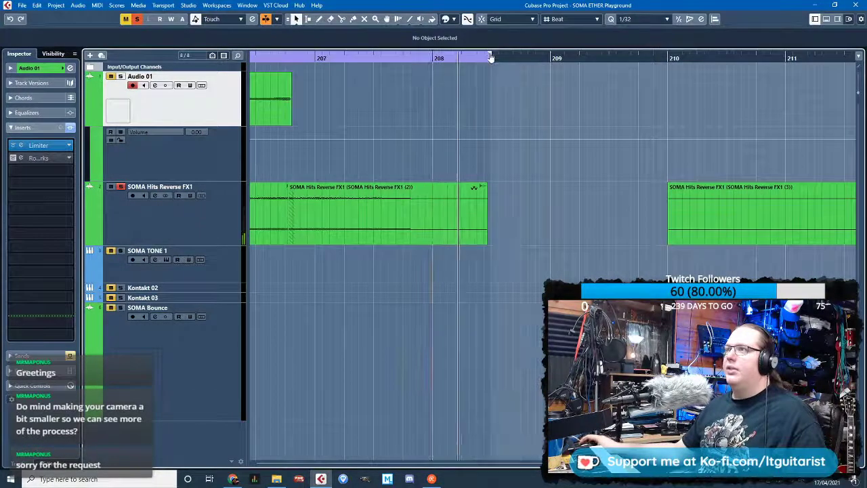
scroll(436, 306, "left", 5)
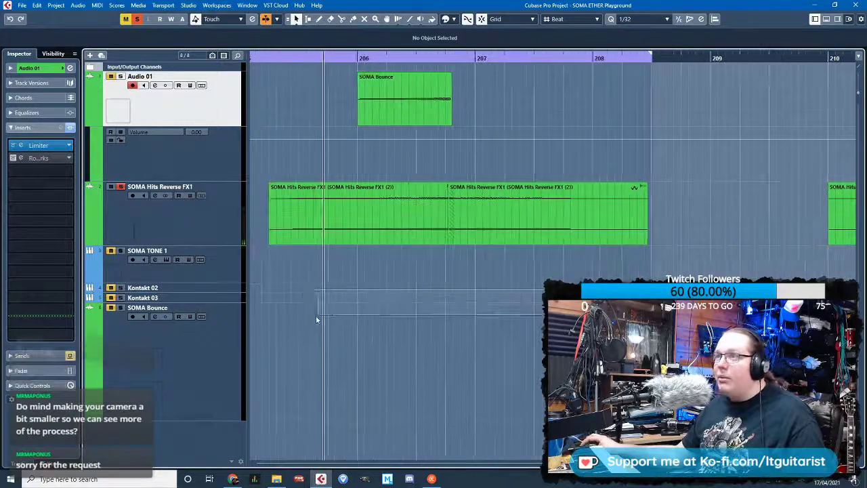
left_click_drag(386, 58, 417, 58)
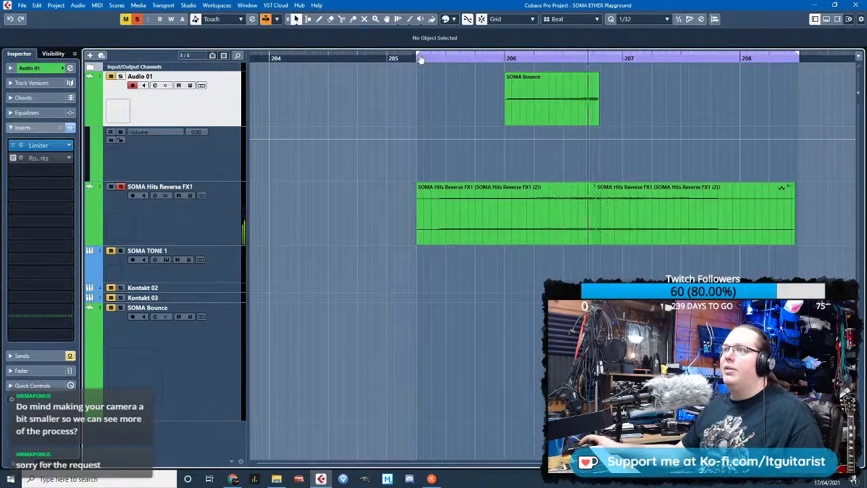
Solo Audio 01 instead of SOMA Hits Reverse FX1 and play the first SOMA Bounce hit from bar 205
scroll(450, 136, "down", 3)
scroll(554, 156, "up", 5)
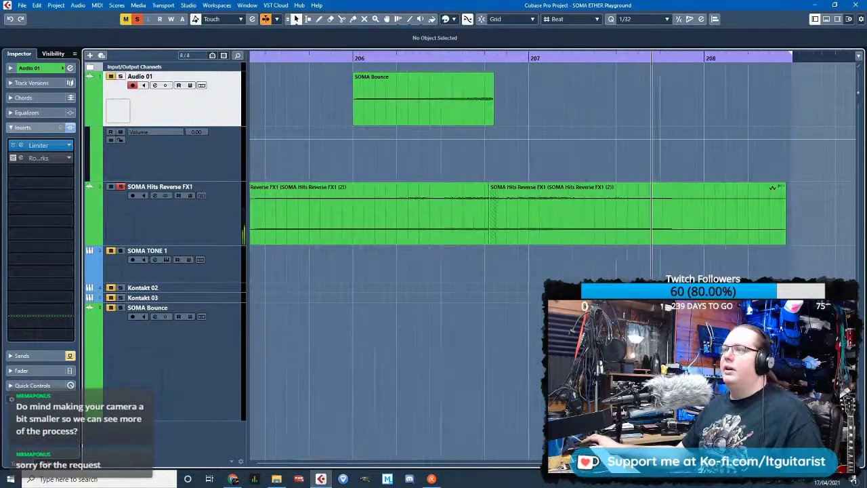
scroll(537, 310, "down", 3)
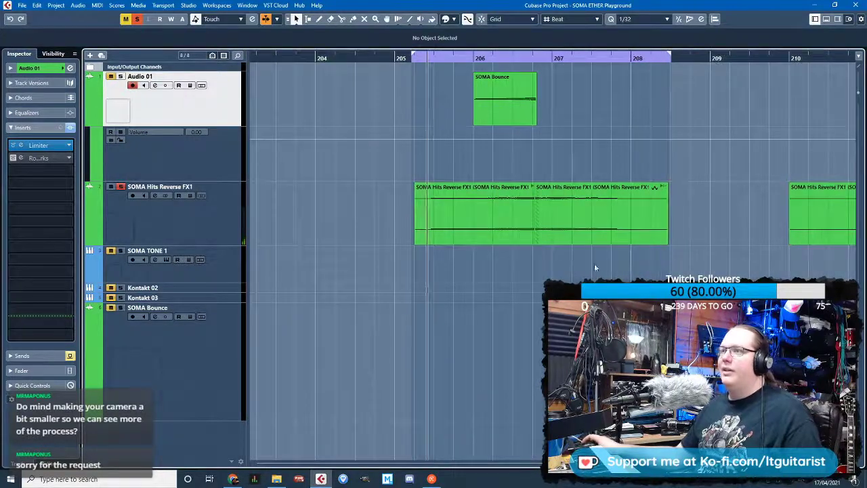
scroll(594, 266, "up", 2)
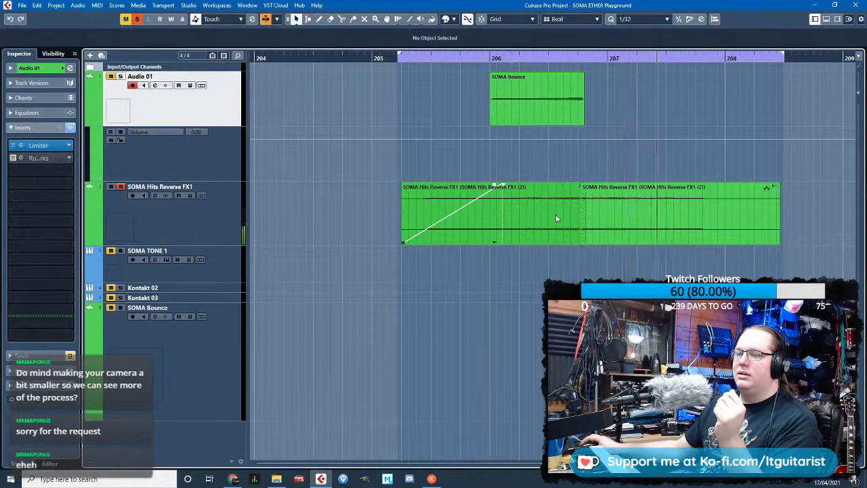
left_click(639, 190)
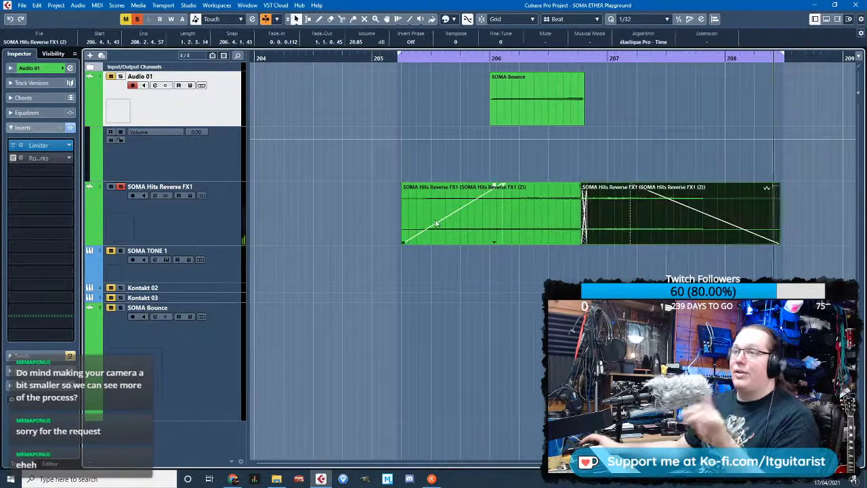
left_click(464, 309)
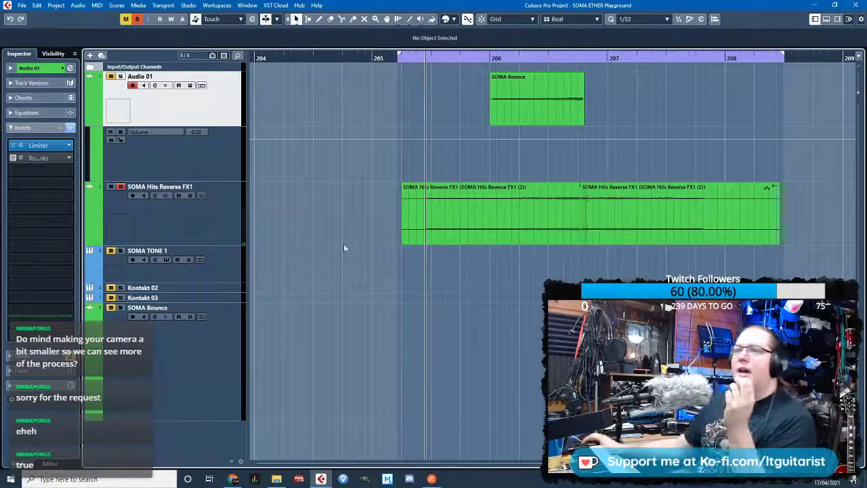
left_click(132, 196)
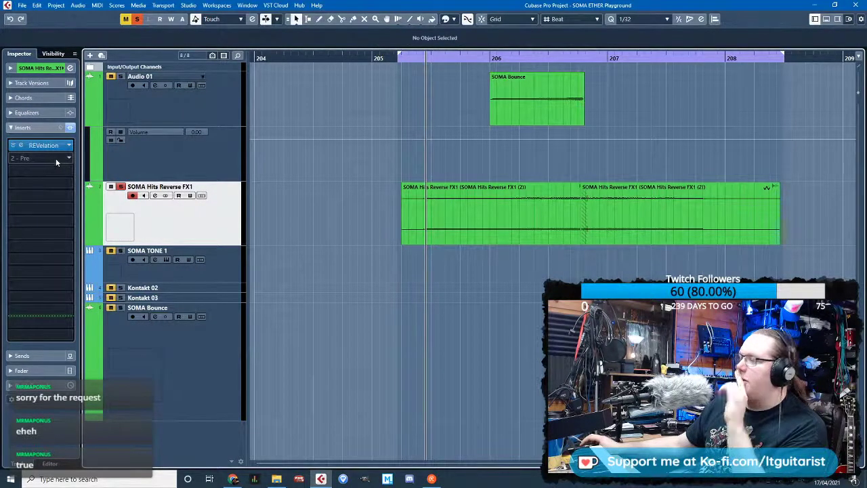
left_click(147, 112)
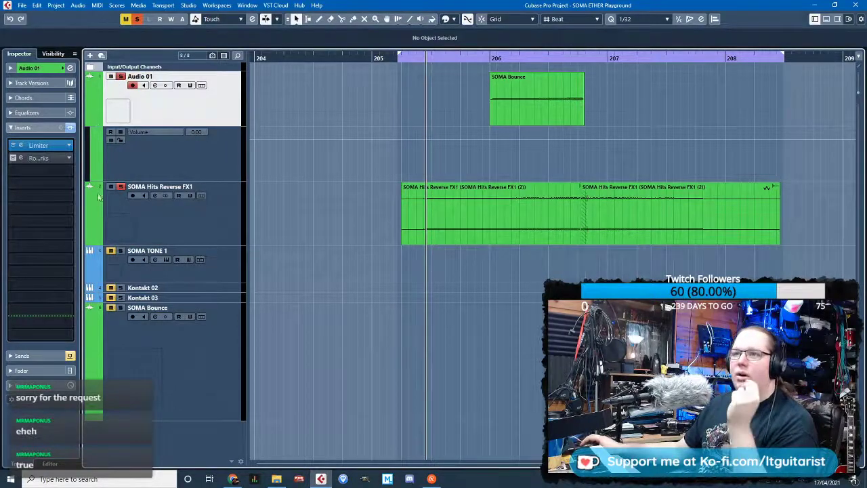
left_click(121, 186)
left_click(458, 57)
key("space")
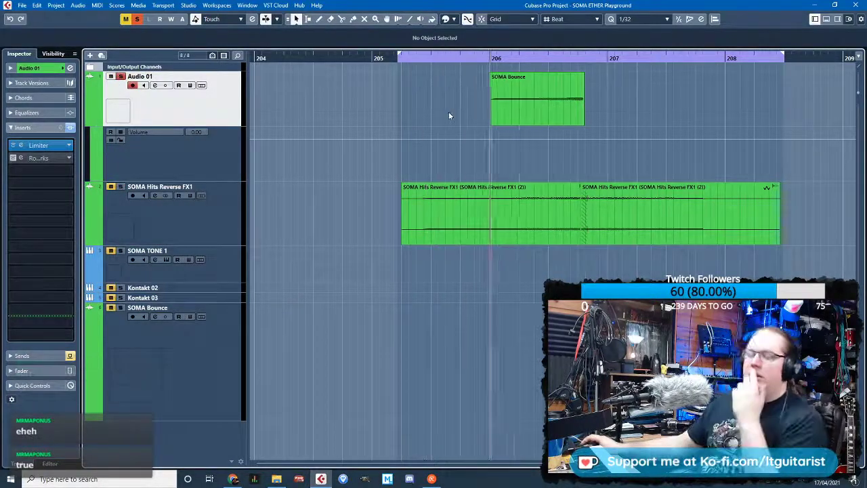
Enable reading of Audio 01's Volume automation and add 0.00 points before, at the end of and well after the first hit
left_click(149, 134)
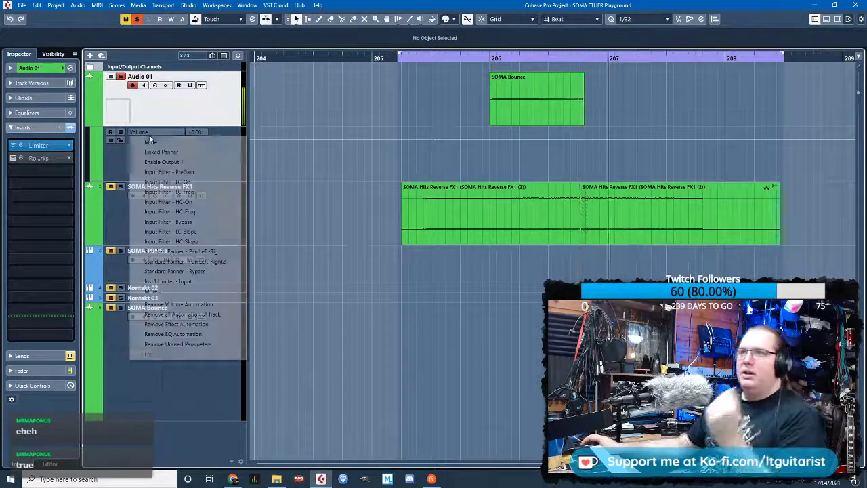
left_click(112, 133)
left_click(111, 131)
left_click(578, 138)
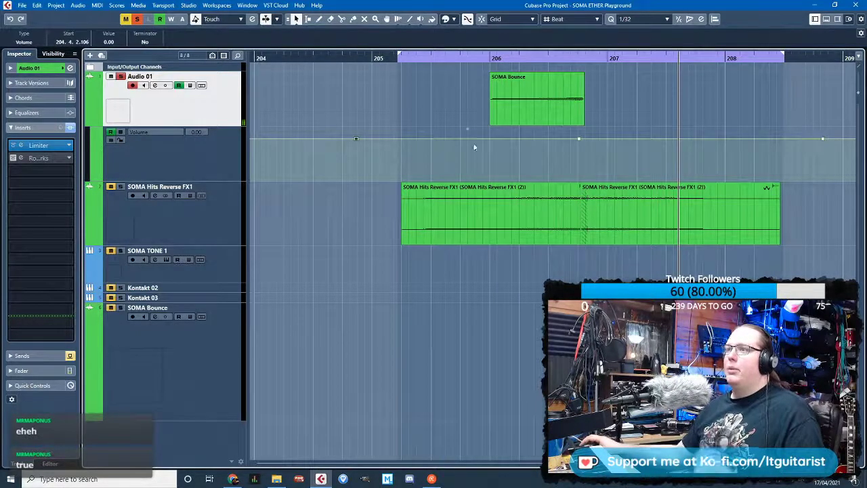
Shape Audio 01's Volume automation into silence before bar 206, a curved rise to the hit's end, and a fade to silence past bar 208
left_click_drag(479, 138, 486, 180)
left_click_drag(408, 154, 388, 179)
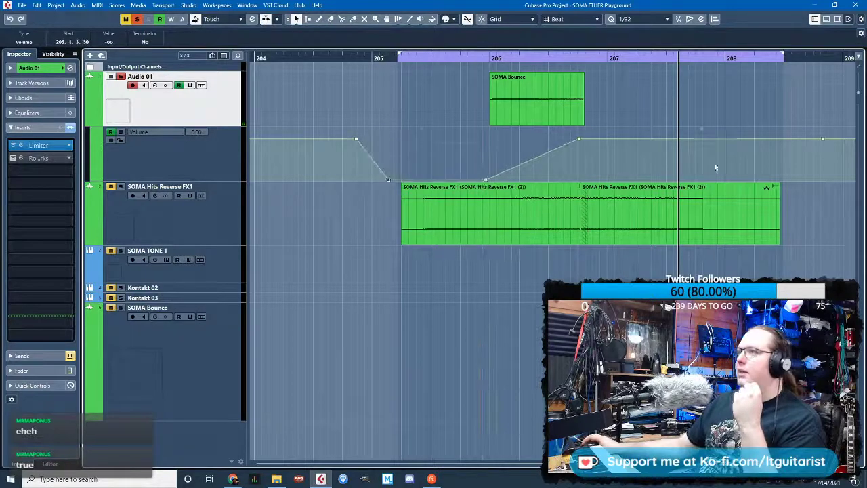
left_click_drag(735, 141, 768, 180)
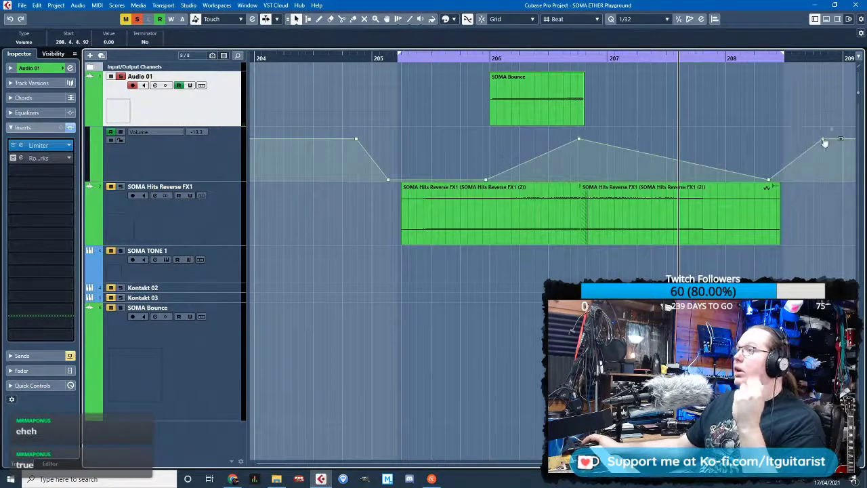
left_click_drag(823, 139, 818, 205)
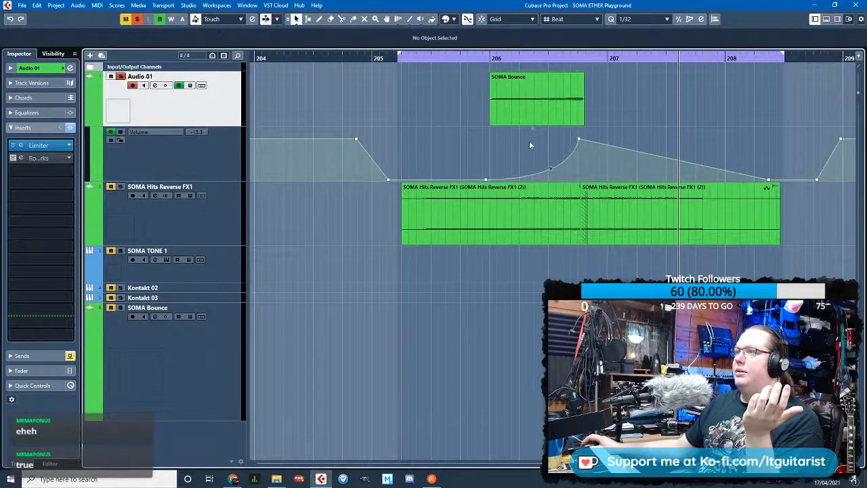
Lower the Volume automation peak at the end of the SOMA Bounce hit to about -2.20 and play all tracks from bar 205
left_click_drag(491, 73, 581, 73)
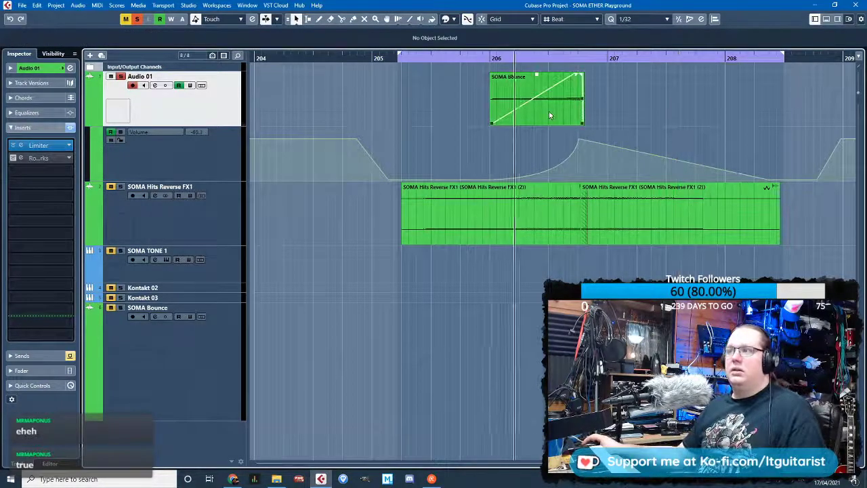
key("ctrl+z")
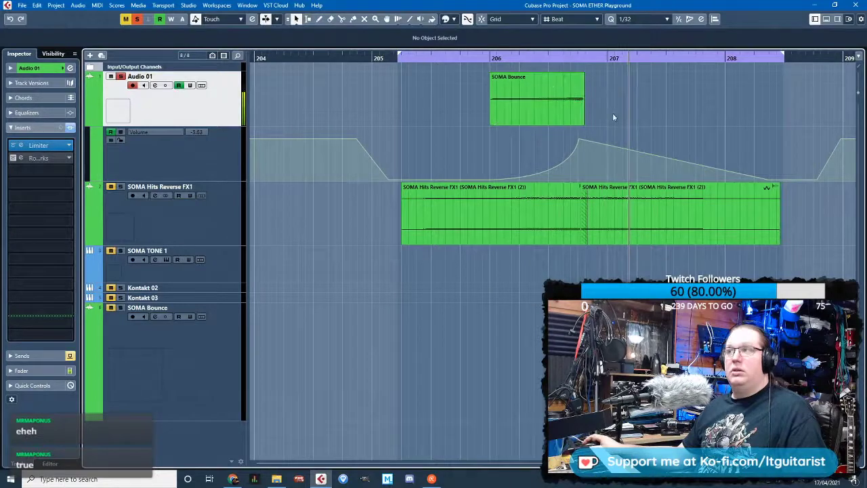
left_click_drag(580, 139, 581, 148)
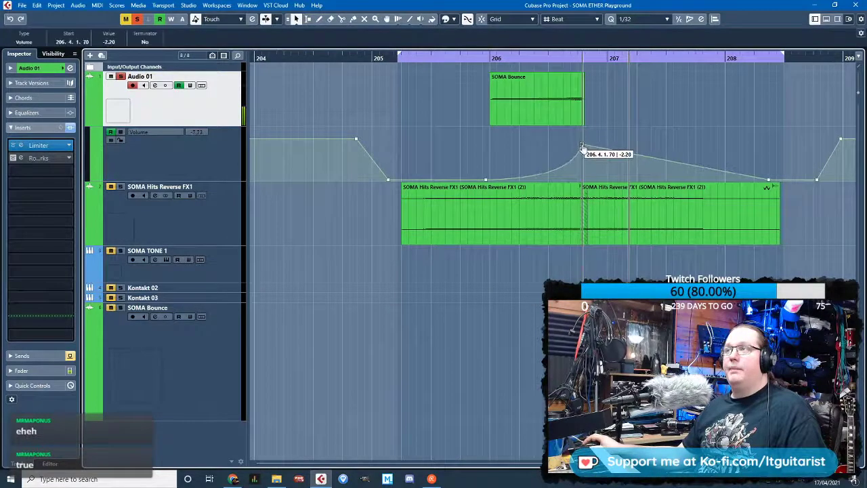
left_click(394, 62)
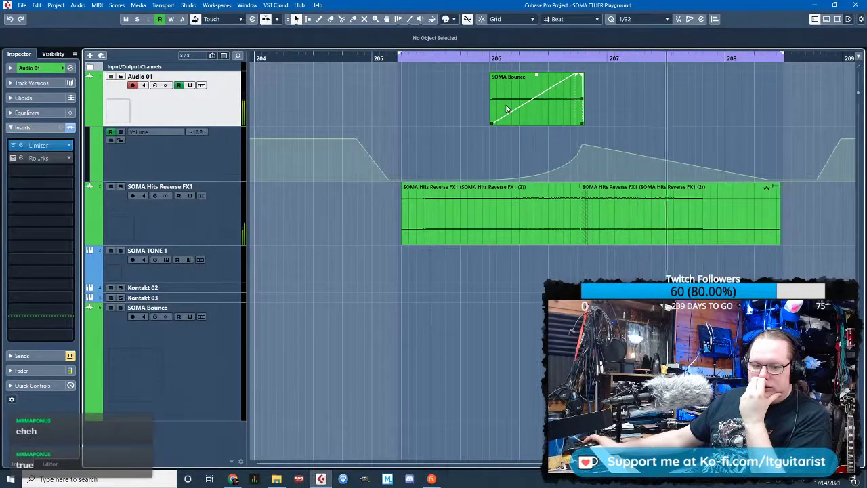
Set the volume of the second event in the first reversed reverb pair to 16.74 dB and play the layered sound from bar 205
left_click(677, 237)
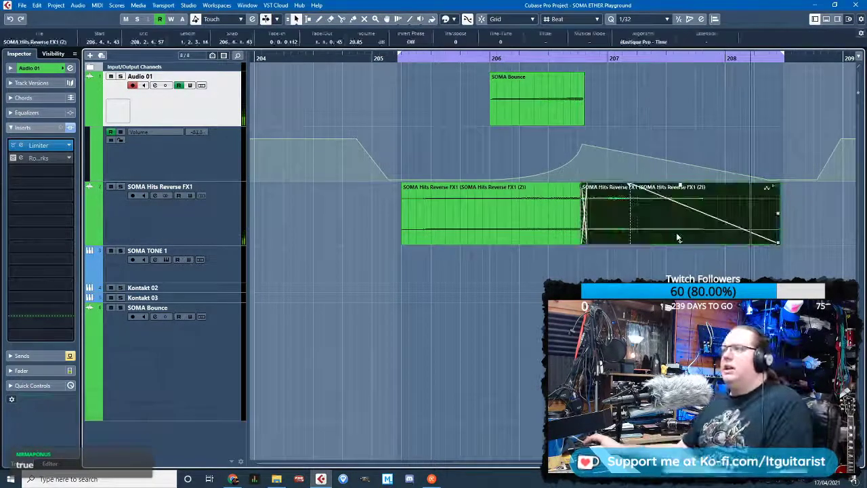
left_click_drag(681, 186, 680, 190)
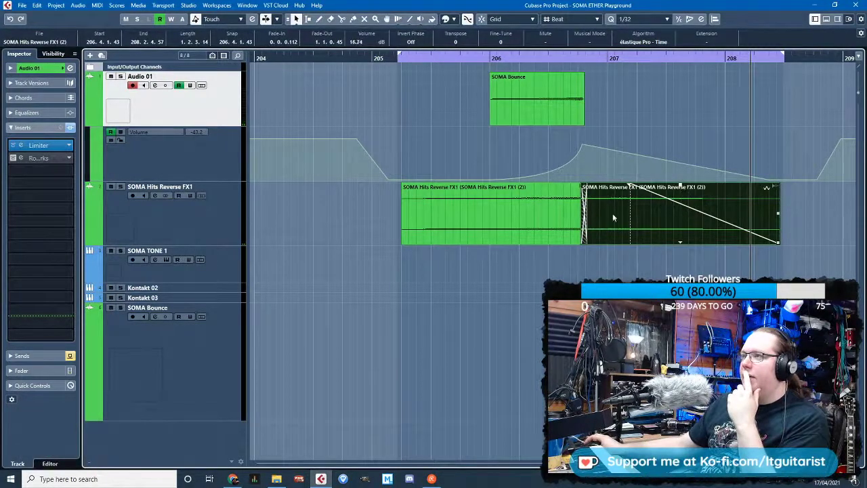
left_click(393, 57)
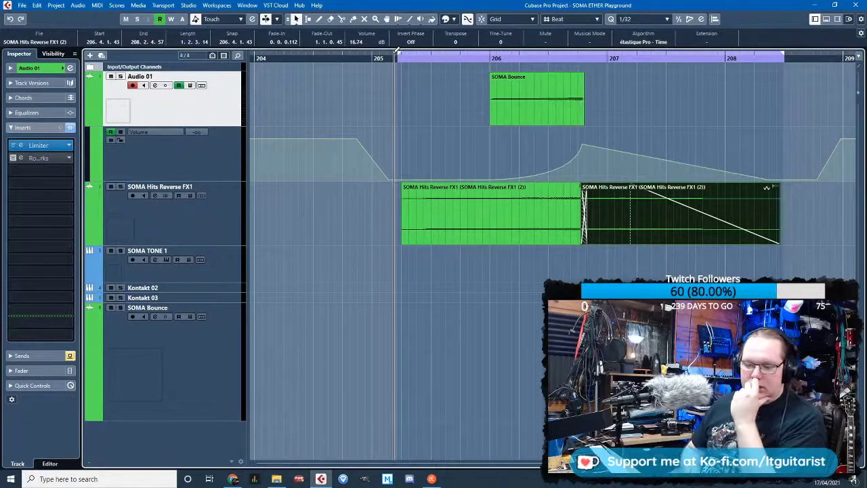
key("space")
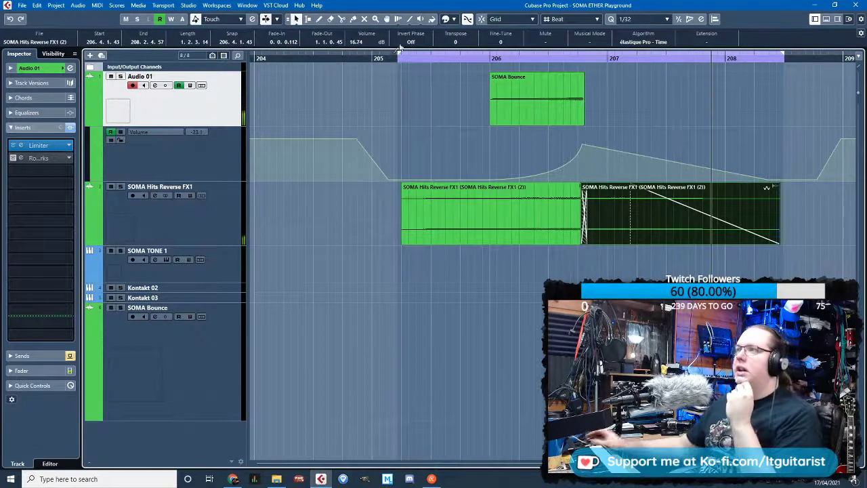
Color the first SOMA Bounce hit and both of its reversed reverb events yellow-orange
left_click_drag(659, 269, 463, 20)
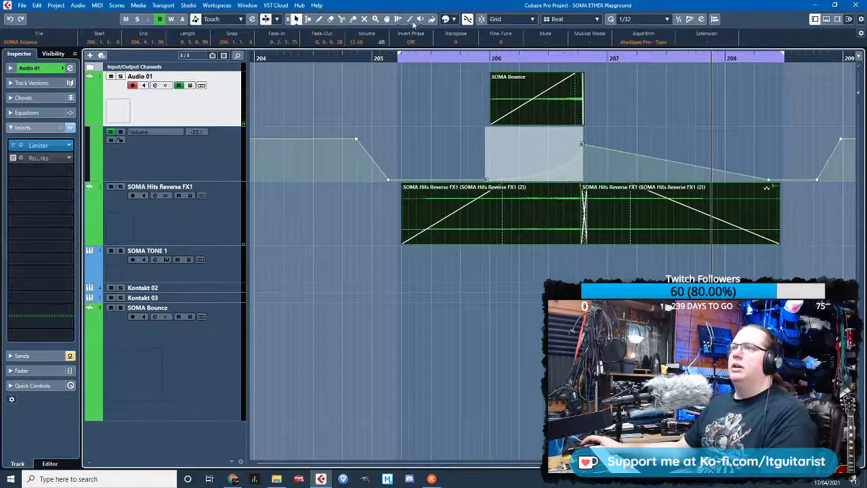
left_click(452, 18)
left_click(480, 45)
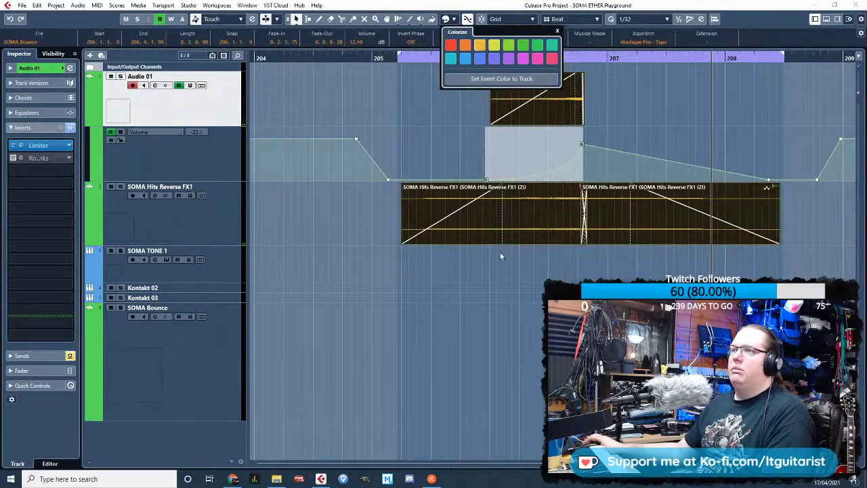
left_click(500, 255)
Move the second SOMA Bounce hit to about bar 214.6 and its reversed reverb event to start at 210.2.1.93
scroll(584, 255, "down", 3)
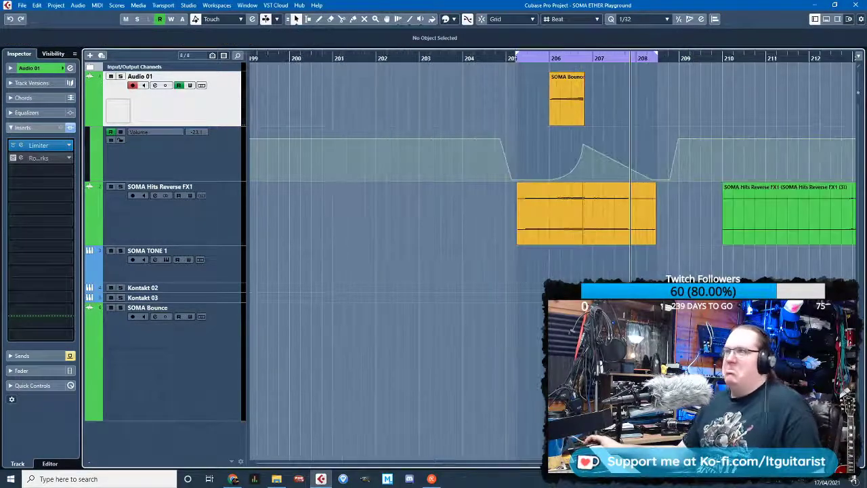
scroll(584, 255, "right", 5)
scroll(584, 255, "left", 2)
left_click_drag(555, 94, 590, 88)
scroll(610, 237, "up", 3)
left_click_drag(557, 224, 593, 224)
Solo Audio 01 and play the second SOMA Bounce hit from about bar 214.5
key("s")
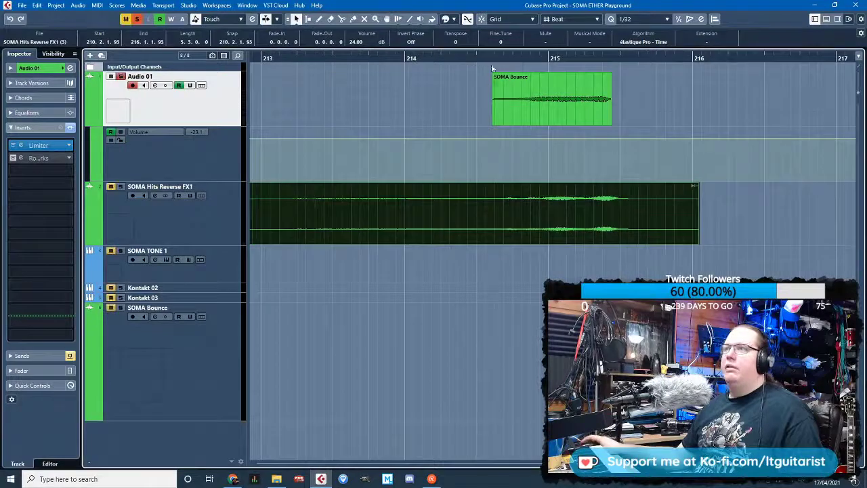
left_click(481, 59)
key("space")
key("g")
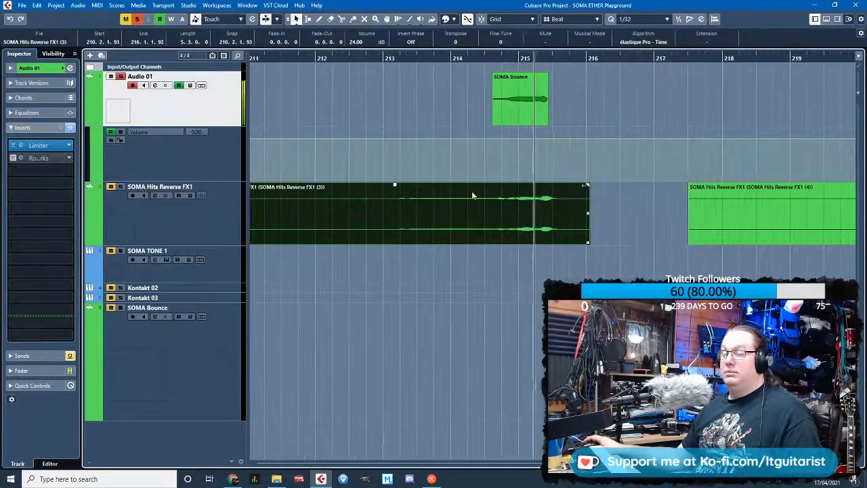
scroll(490, 266, "down", 1)
key("space")
Deselect all events and solo SOMA Hits Reverse FX1 instead of Audio 01, keeping Audio 01 as the selected track
left_click(340, 271)
key("Down")
key("s")
left_click(198, 115)
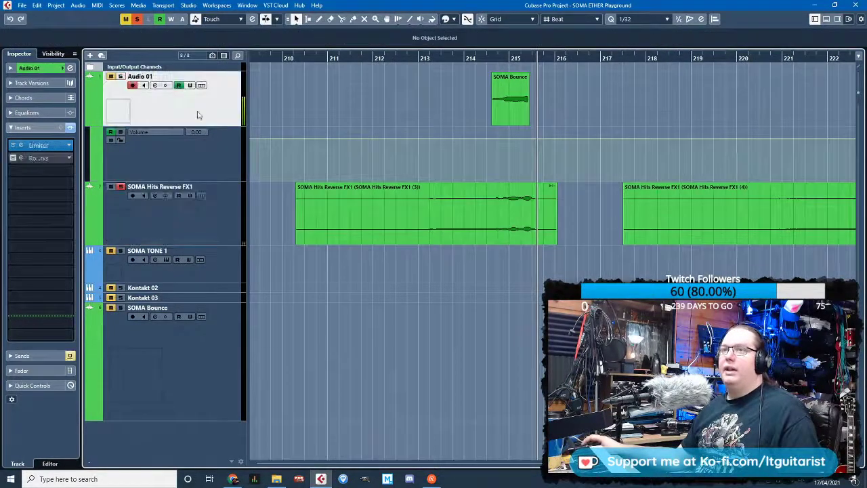
Trim the start of the second hit's reversed reverb event to 212.4.4.60, then shift the event earlier to start at 212.3.2.115
left_click_drag(292, 242, 413, 243)
scroll(437, 305, "up", 2, "ctrl")
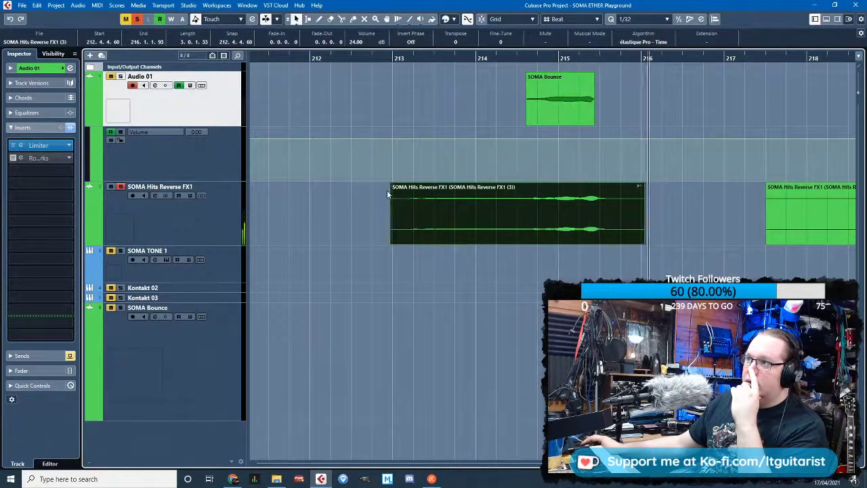
key("space")
left_click_drag(530, 231, 501, 233)
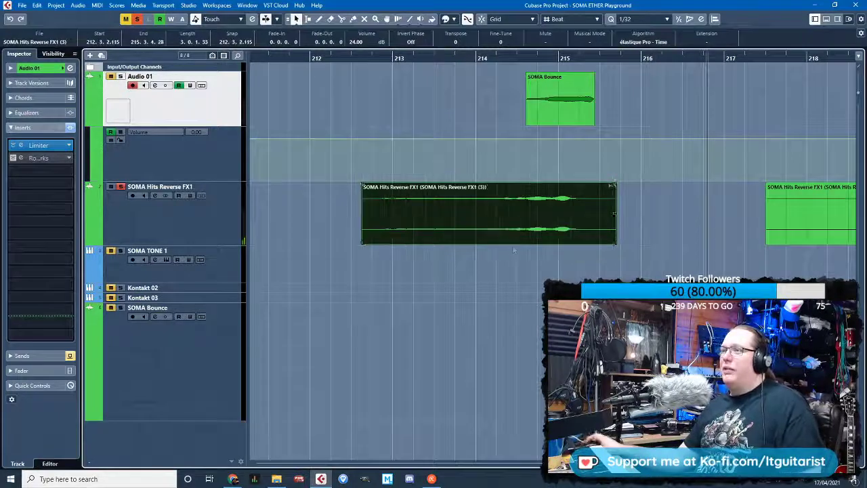
Shift the second hit's reversed reverb event to start at 212.4.1.0, give it a 1.0.2.17 fade-in, and play it
key("h")
key("h")
scroll(525, 238, "down", 5)
scroll(490, 197, "up", 2)
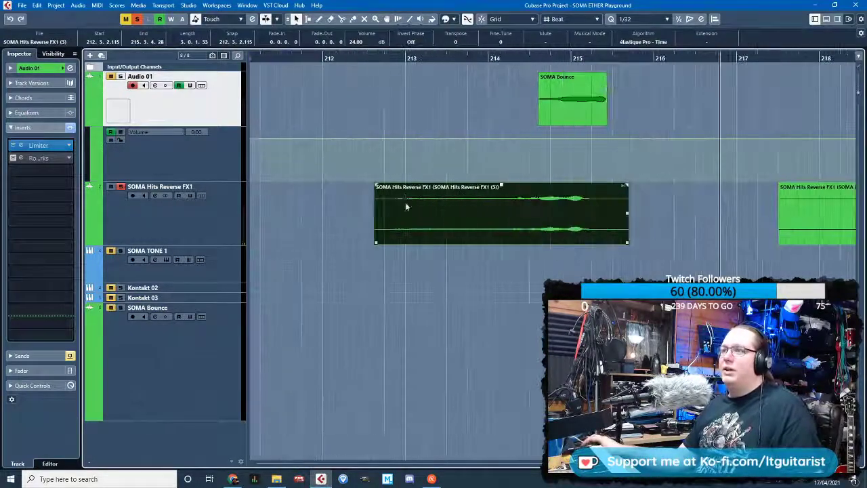
left_click_drag(380, 191, 479, 185)
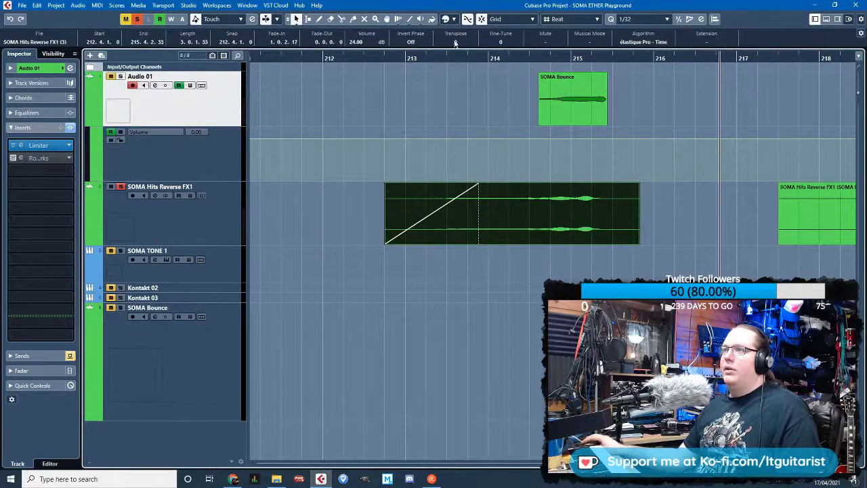
left_click(386, 89)
key("space")
scroll(609, 231, "up", 2)
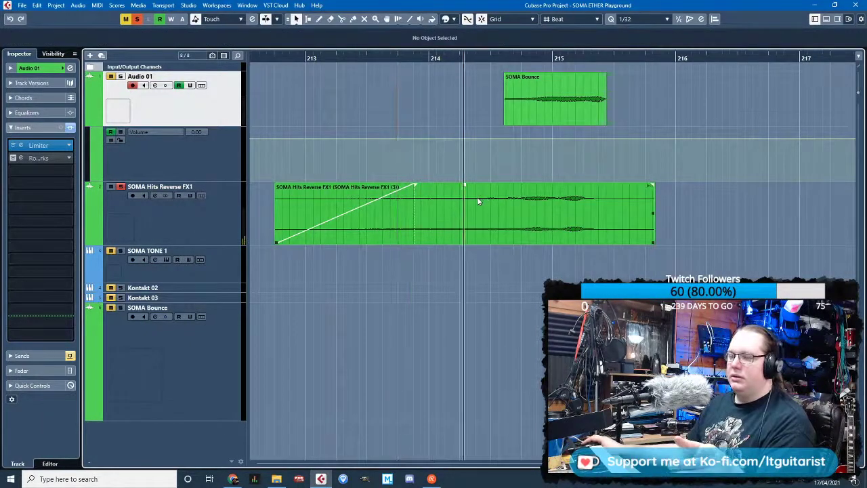
Split the reversed reverb event at 215.1.4.40, delete the remainder, and put a very short fade-out on the kept part
left_click(578, 210, "alt")
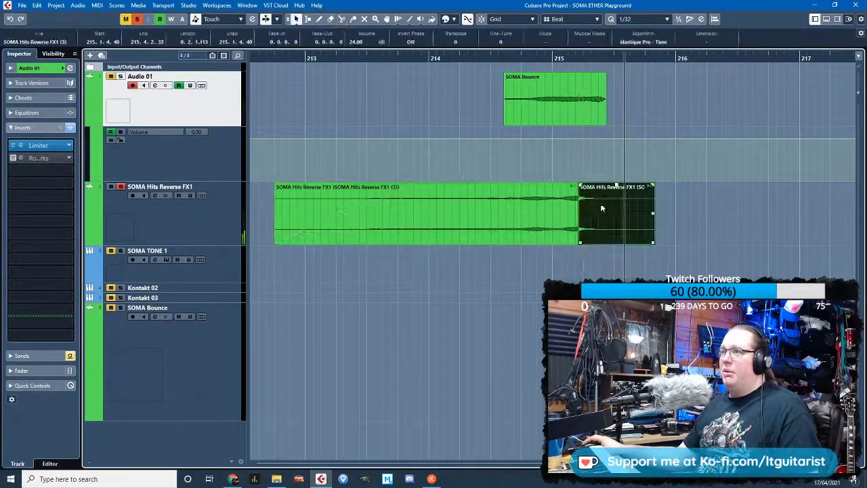
key("Delete")
scroll(580, 210, "up", 4)
left_click_drag(568, 186, 561, 188)
scroll(535, 237, "down", 5)
left_click(413, 84)
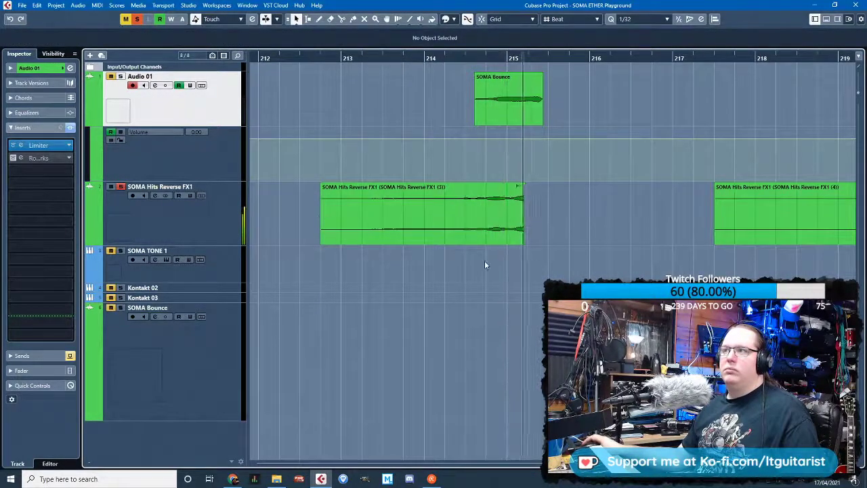
Select the SOMA Hits Reverse FX1 track and move the second SOMA Bounce hit on Audio 01 to start at 214.2.3.42
scroll(548, 264, "up", 3)
left_click(242, 236)
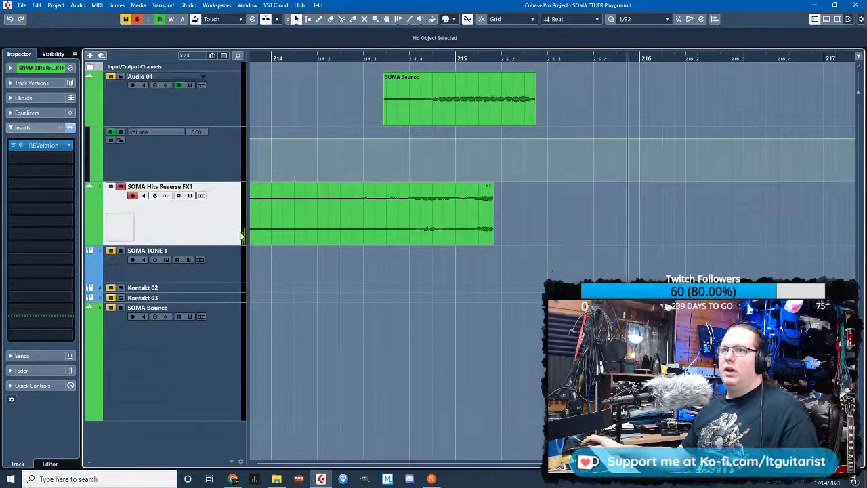
scroll(332, 81, "down", 3)
left_click_drag(386, 102, 368, 107)
scroll(382, 155, "up", 4)
left_click(435, 266)
scroll(515, 210, "left", 2)
scroll(524, 207, "up", 2)
left_click_drag(427, 93, 470, 95)
scroll(531, 265, "down", 3)
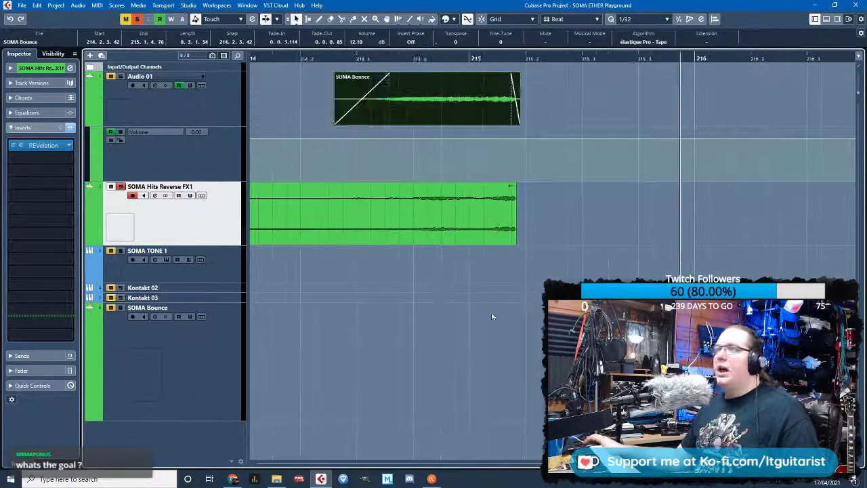
left_click(533, 269)
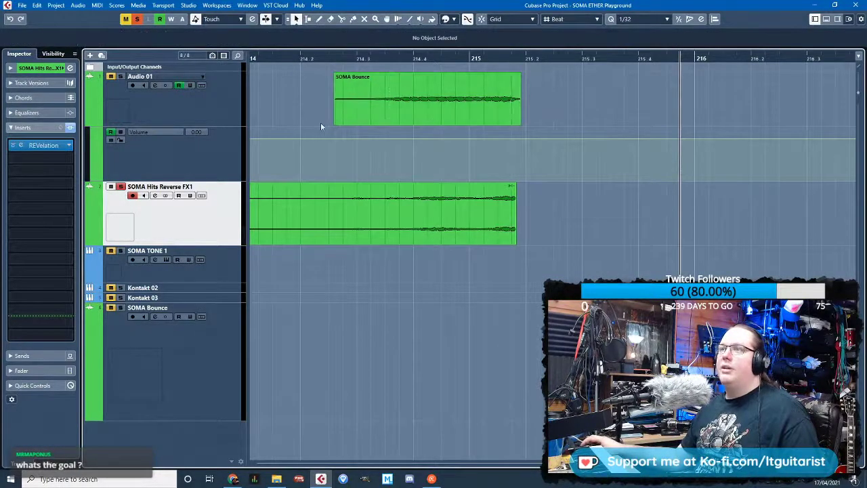
Automate Audio 01's volume to drop to -oo after 212.2.3.15, then curve up from 214.2.4.11 to 0.00 at 215.1.4.79
scroll(394, 137, "down", 3)
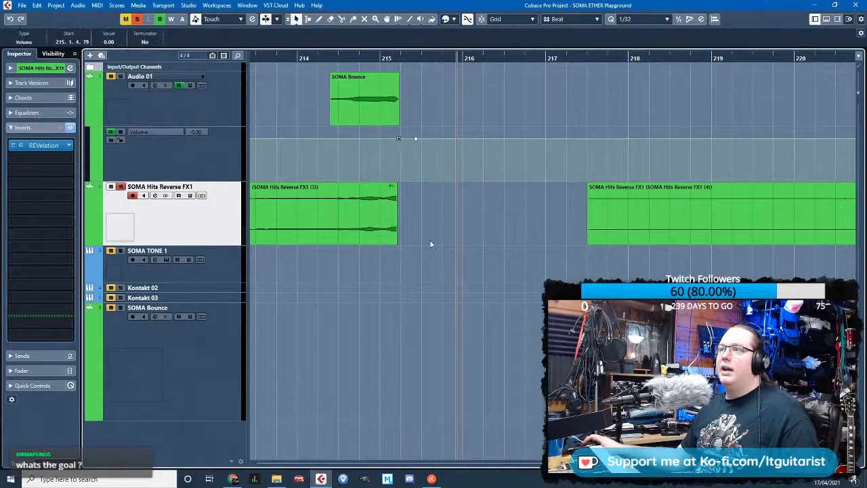
left_click(274, 289)
scroll(275, 290, "left", 5)
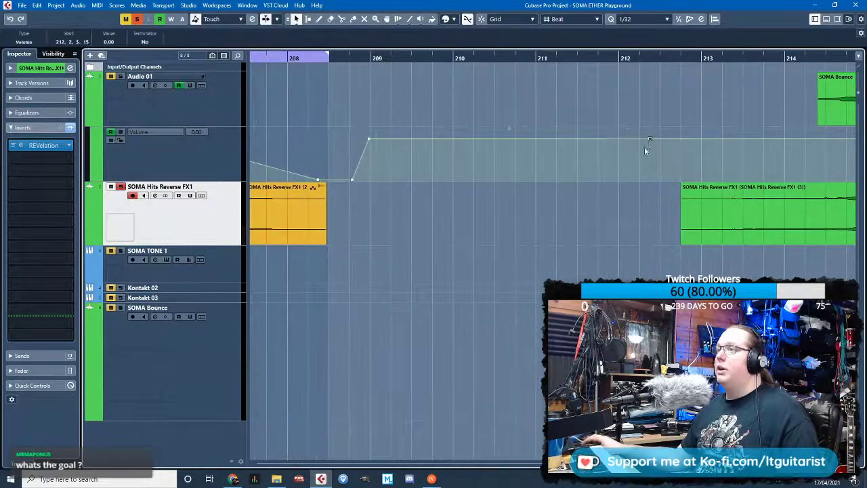
scroll(549, 253, "right", 6)
left_click_drag(293, 302, 293, 290)
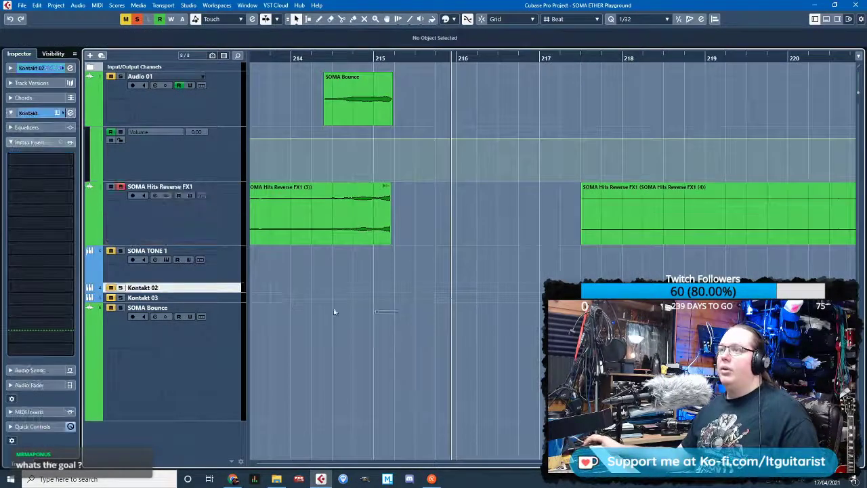
scroll(334, 310, "left", 2)
left_click_drag(352, 145, 465, 217)
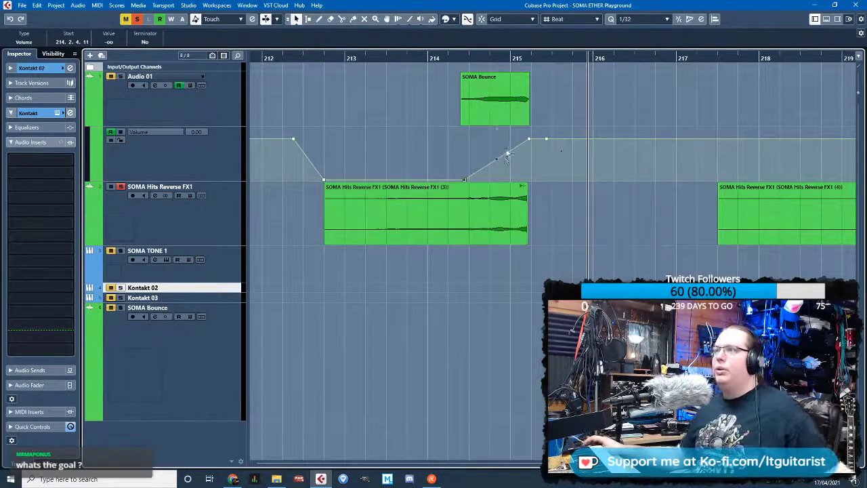
left_click_drag(498, 165, 501, 171)
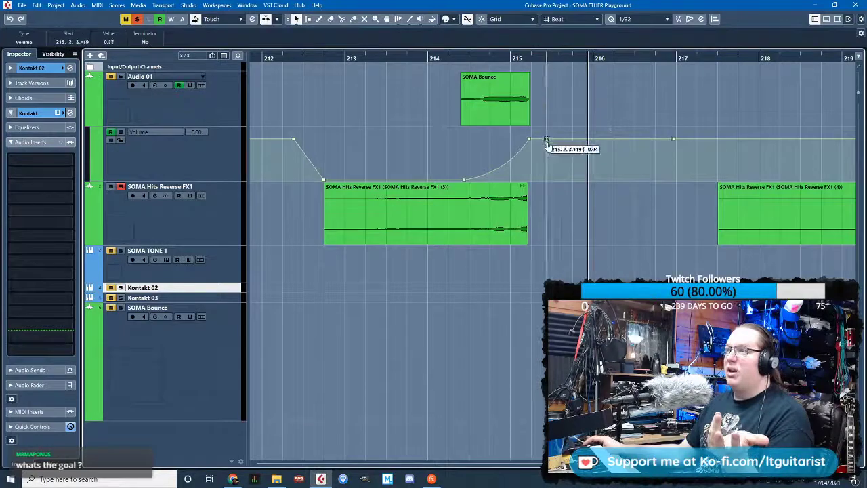
Curve Audio 01's volume down to -oo at 215.2.3.117 and keep it silent until about bar 217, returning to 0.00 at 217.4.2.116
left_click_drag(549, 146, 547, 215)
scroll(533, 159, "up", 4)
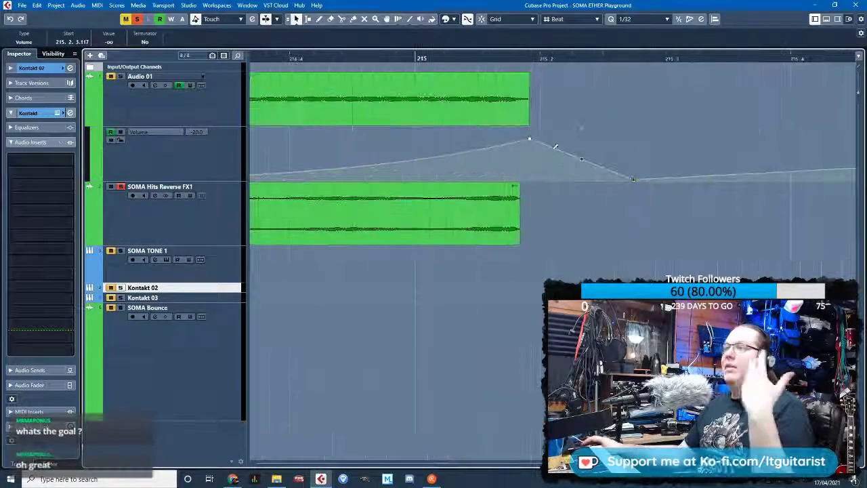
left_click_drag(583, 164, 580, 168)
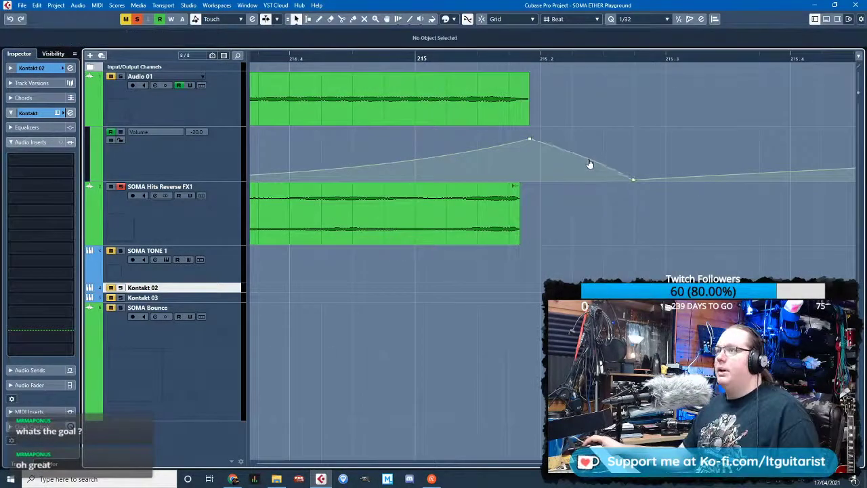
scroll(590, 164, "down", 6)
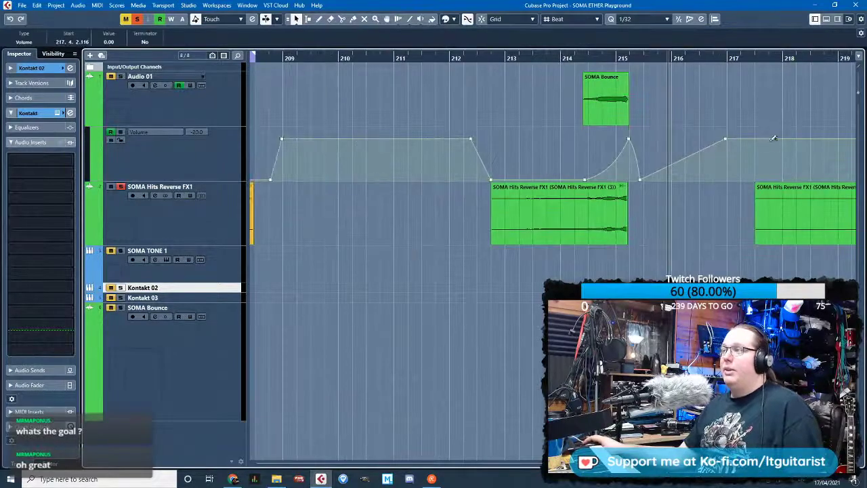
left_click_drag(726, 138, 731, 210)
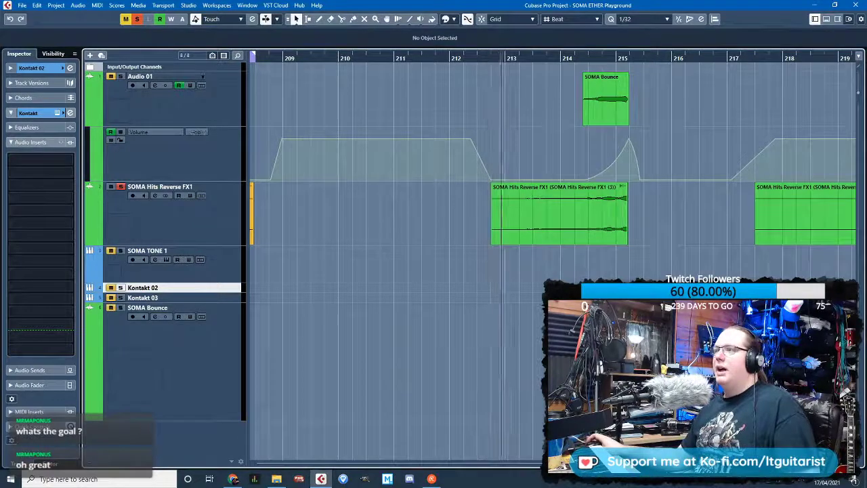
Open the Kontakt 5 instrument on SOMA TONE 1, view its sample mapping in the Mapping Editor, and close it
scroll(620, 163, "up", 2)
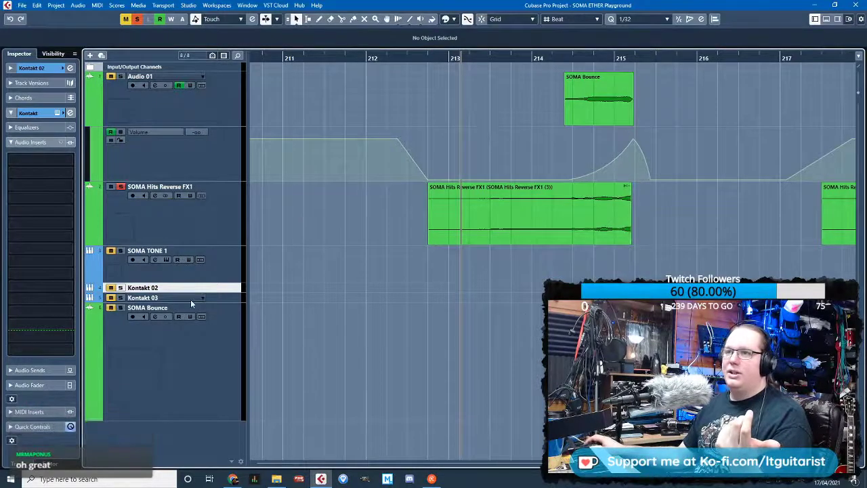
left_click(152, 269)
left_click(57, 113)
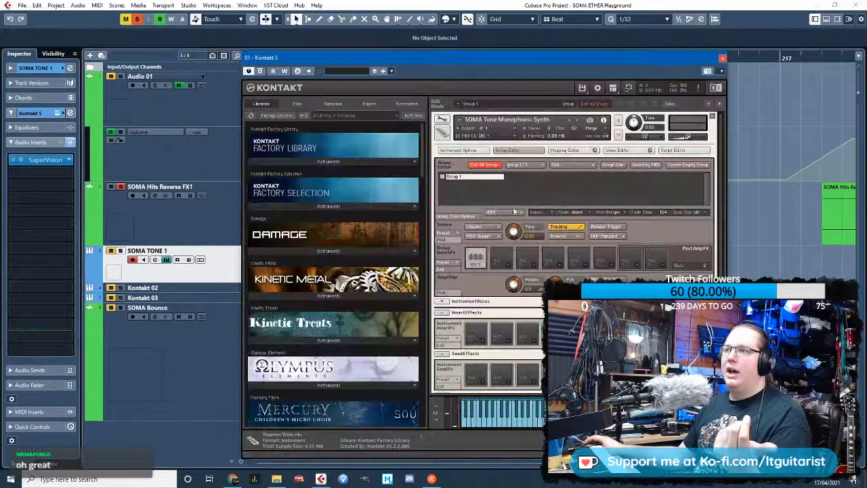
left_click(513, 152)
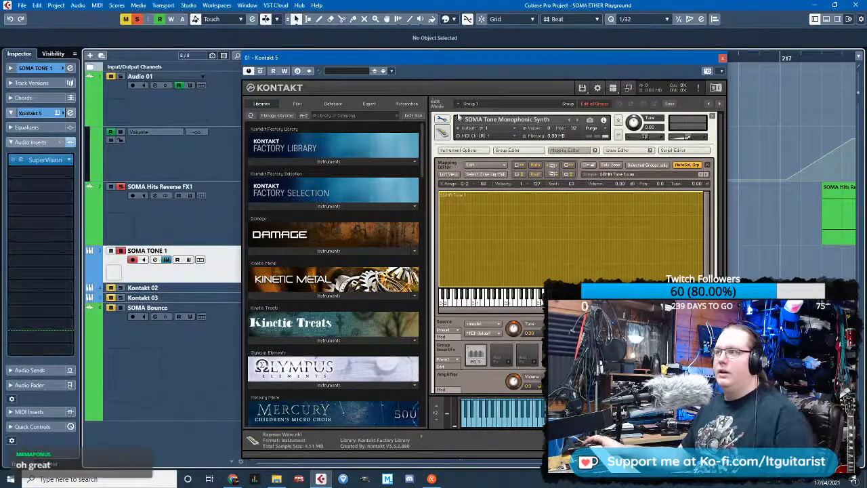
left_click_drag(546, 55, 448, 38)
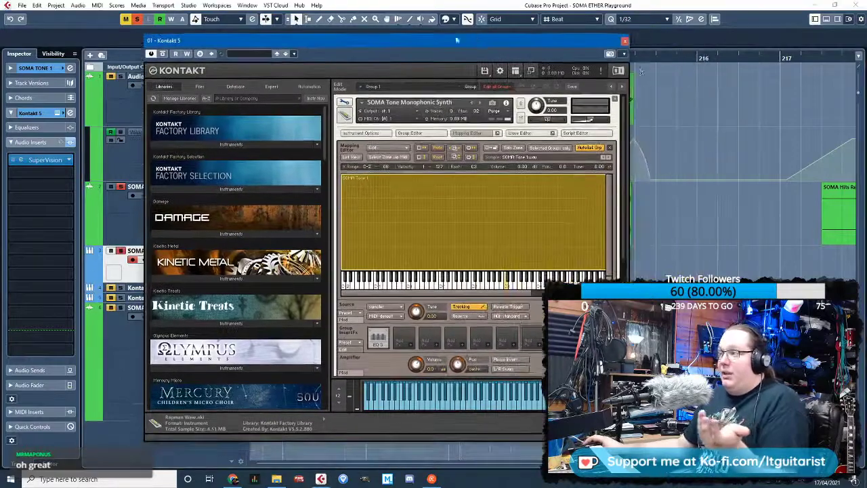
left_click(625, 41)
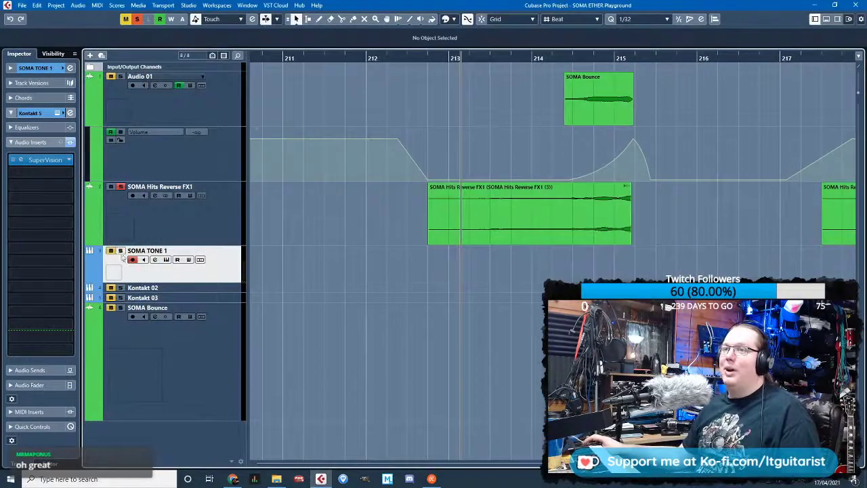
Set the locators around the second hit from about bar 212.7 to 215.3 and play it with Audio 01 also soloed
left_click(423, 58)
mouse_move(427, 53)
left_mouse_down()
mouse_move(536, 76)
mouse_move(648, 81)
left_mouse_up()
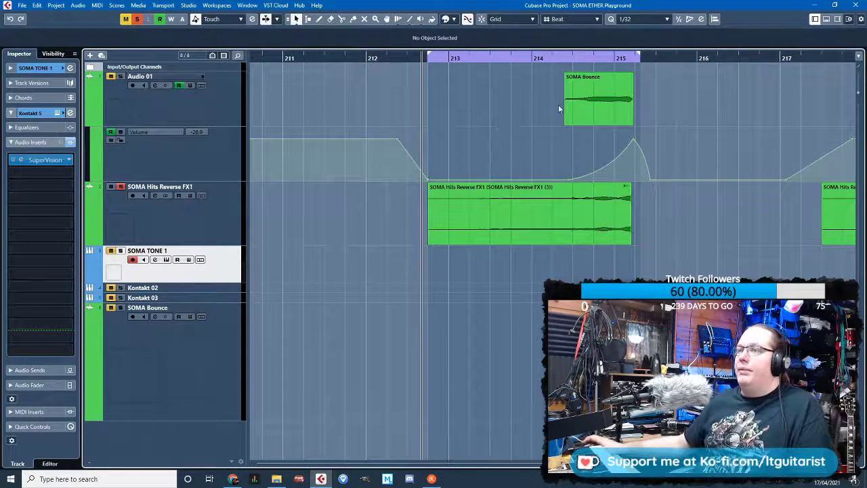
scroll(493, 131, "down", 1)
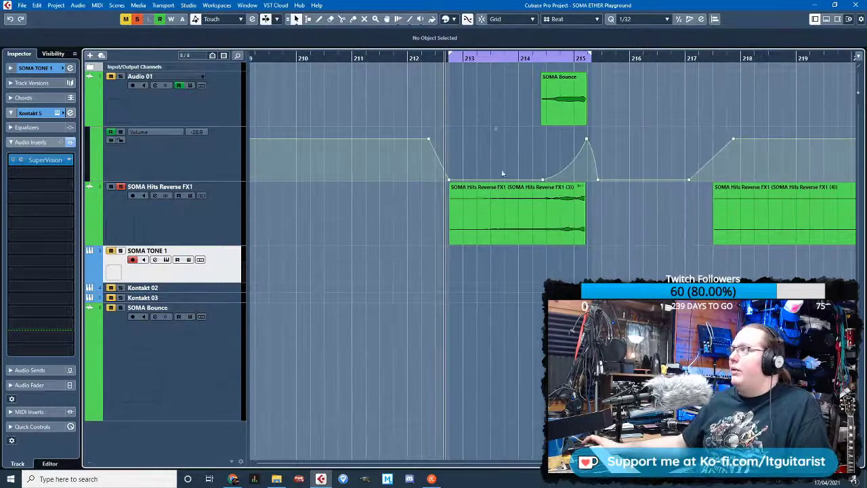
scroll(504, 173, "up", 1)
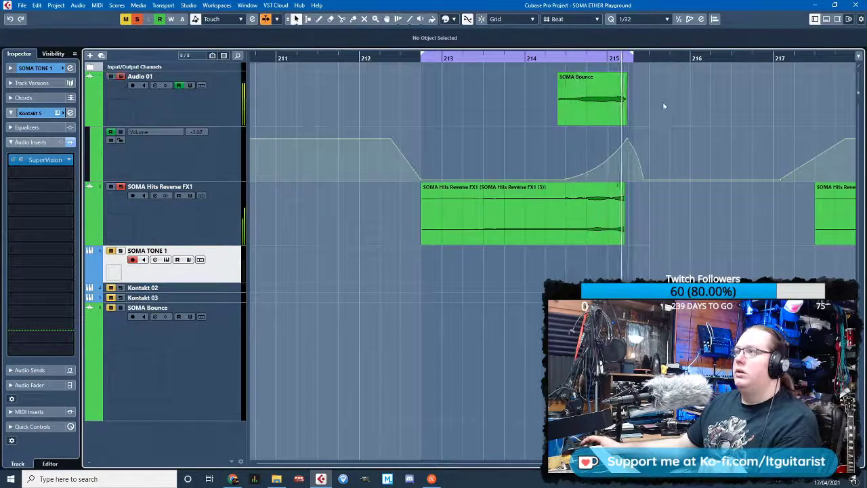
left_click(546, 80)
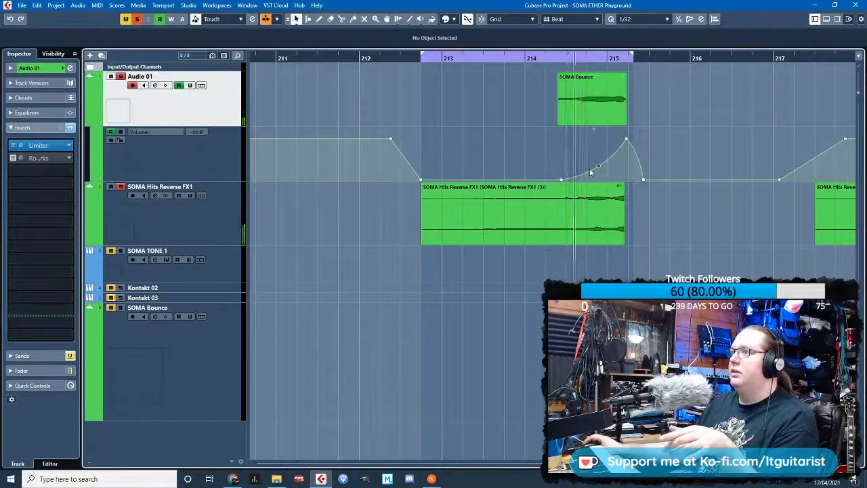
key("space")
Duplicate the Audio 01 track with its events and volume automation
right_click(218, 91)
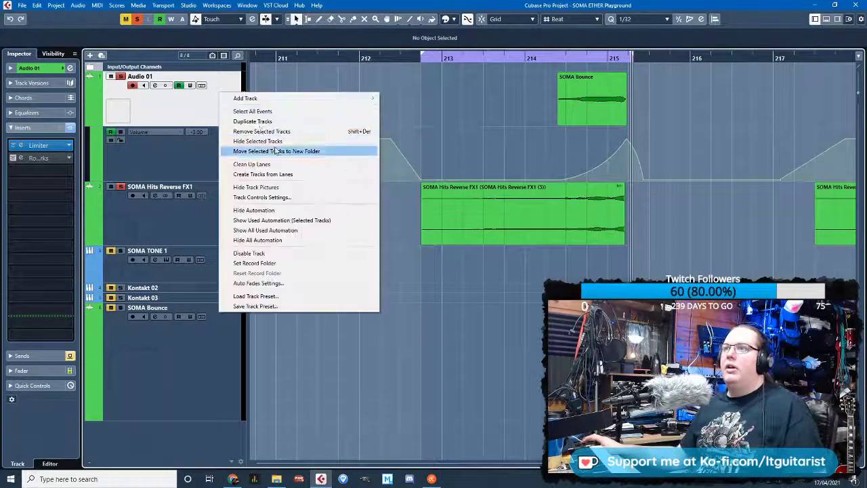
left_click(273, 124)
key("shift+ctrl+d")
Delete every event on Audio 01 (D) before and after the second SOMA Bounce hit, leaving only that hit
key("g")
key("g")
key("g")
key("g")
key("g")
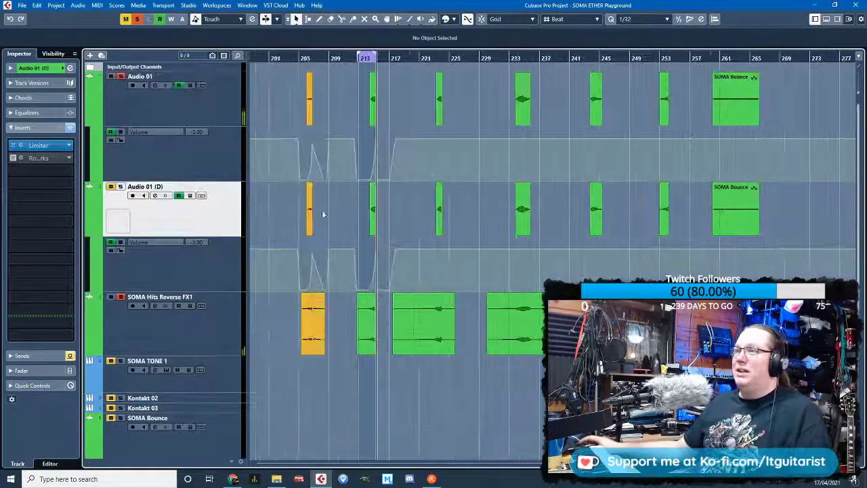
left_click_drag(628, 216, 651, 218)
key("Delete")
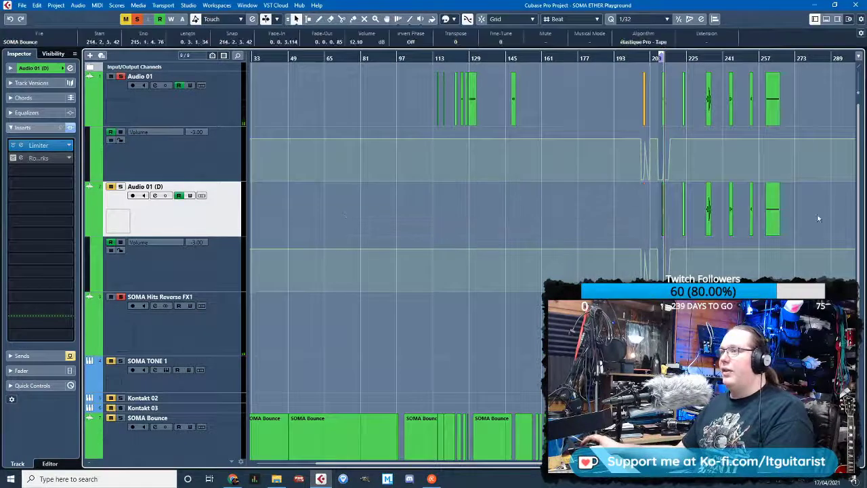
left_click_drag(832, 211, 676, 206)
key("Delete")
key("h")
key("h")
scroll(669, 222, "up", 4)
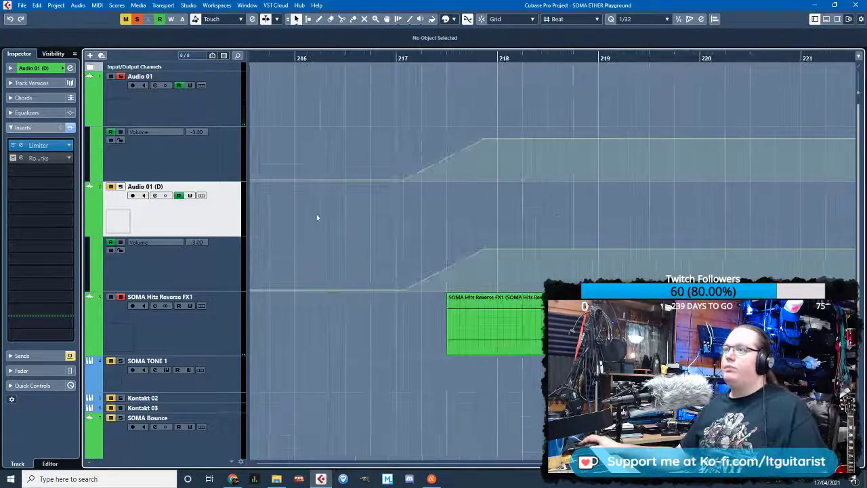
scroll(432, 216, "left", 2)
Solo Audio 01 (D), show the channel settings in the Inspector, and switch Audio 01's automation lane to Standard Panner - Pan Left-Right
left_click(456, 217)
left_click(27, 68)
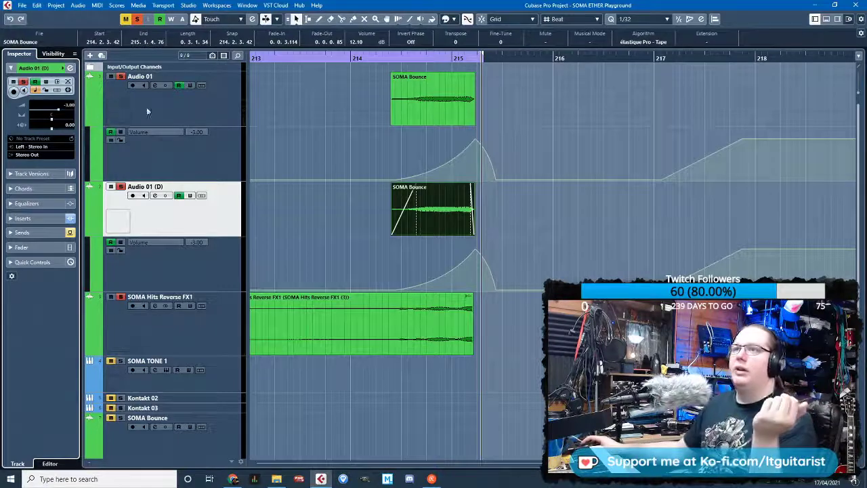
left_click(144, 132)
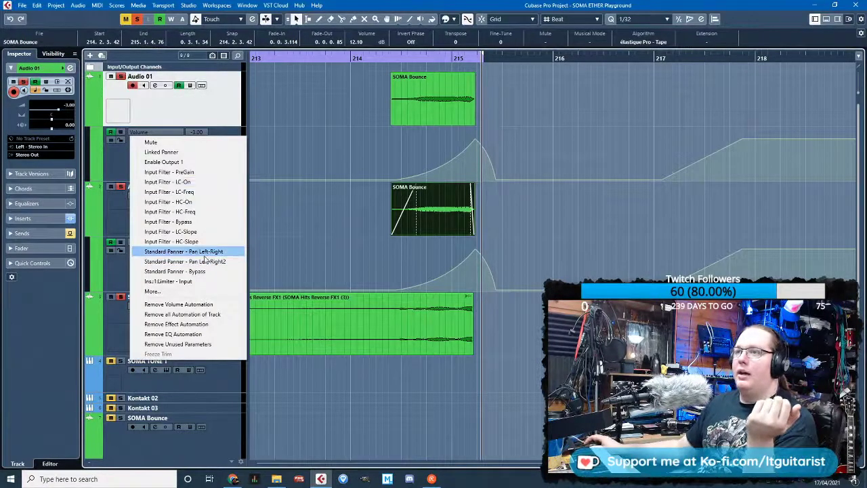
left_click(196, 252)
Move the starting point of the volume rise on Audio 01 (D) earlier to 214.2.2.91, keeping its lane on Volume
left_click(152, 242)
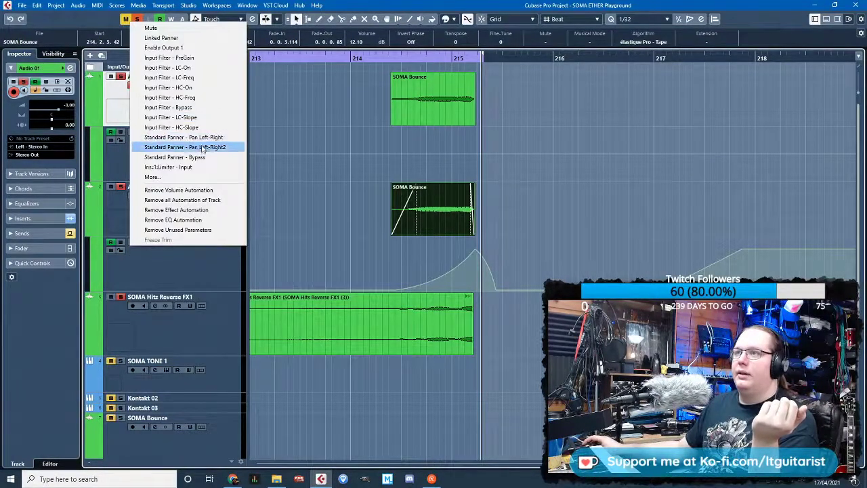
left_click(453, 269)
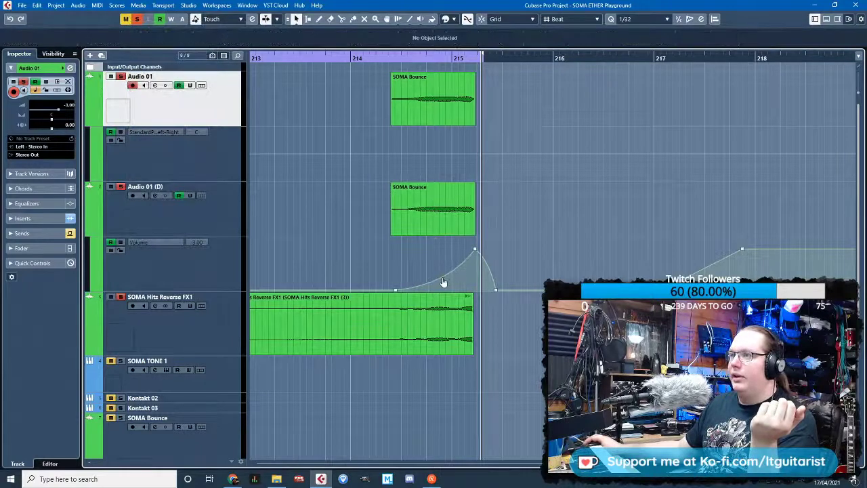
left_click(442, 280)
left_click_drag(395, 290, 387, 290)
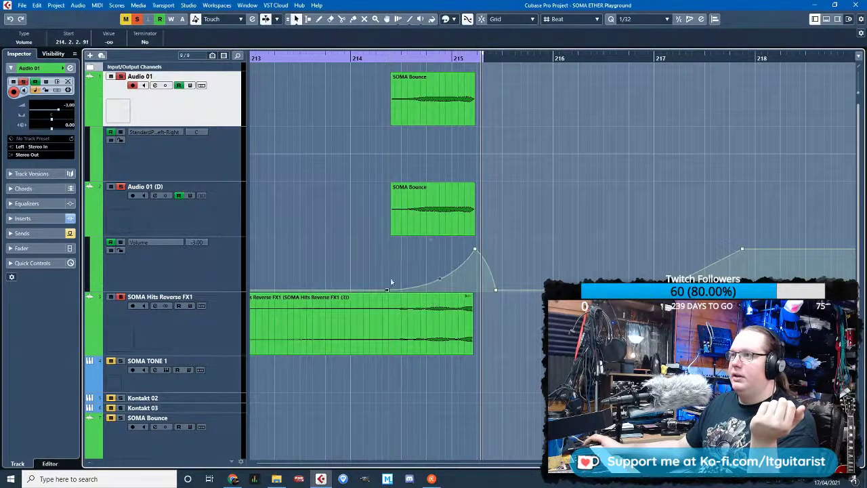
Switch Audio 01 (D)'s automation lane to Standard Panner - Pan Left-Right and add centred pan points before and after the hit on both tracks
left_click(171, 245)
left_click(169, 136)
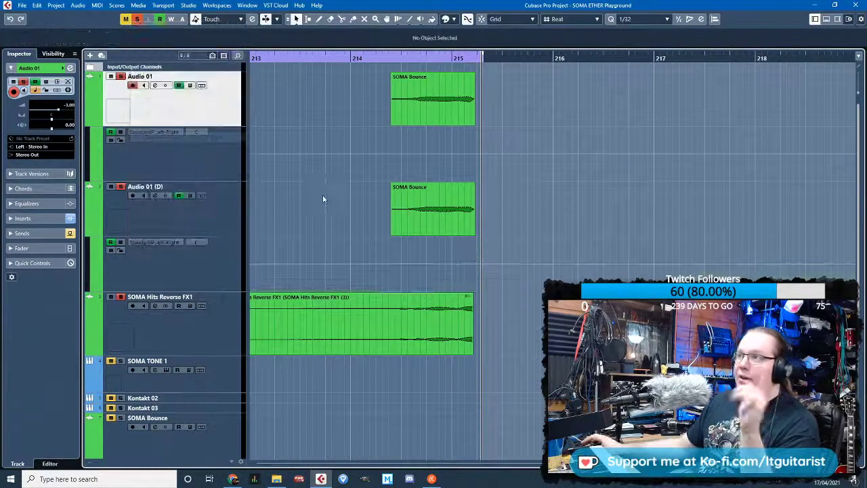
left_click(367, 263)
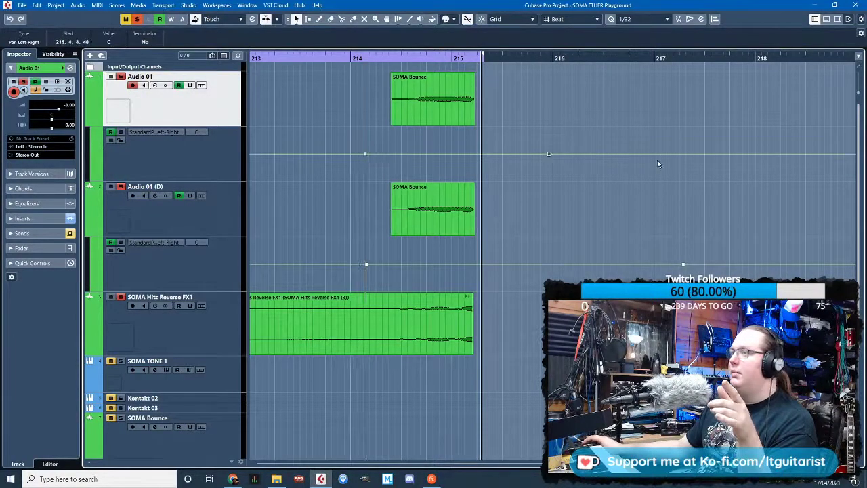
Raise Audio 01's pan automation across its hit, panning it left to L61 from 214.2.3.40
left_click(475, 153)
left_click_drag(475, 152, 475, 138)
mouse_move(400, 146)
left_mouse_down()
mouse_move(385, 138)
mouse_move(392, 136)
left_mouse_up()
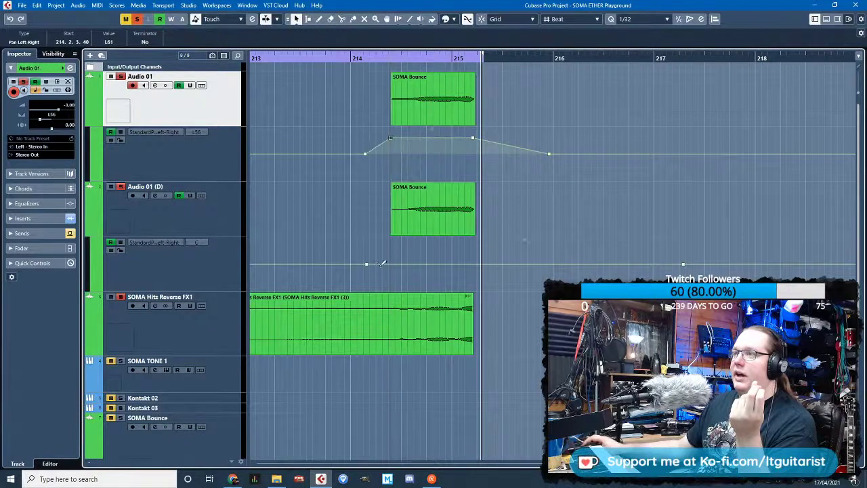
Pan Audio 01 (D) right from R50 at 214.2.3.40 to R66 at 215.2.4.108, and extend Audio 01's left pan at L63 to 215.2.4.100
left_click_drag(389, 263, 390, 275)
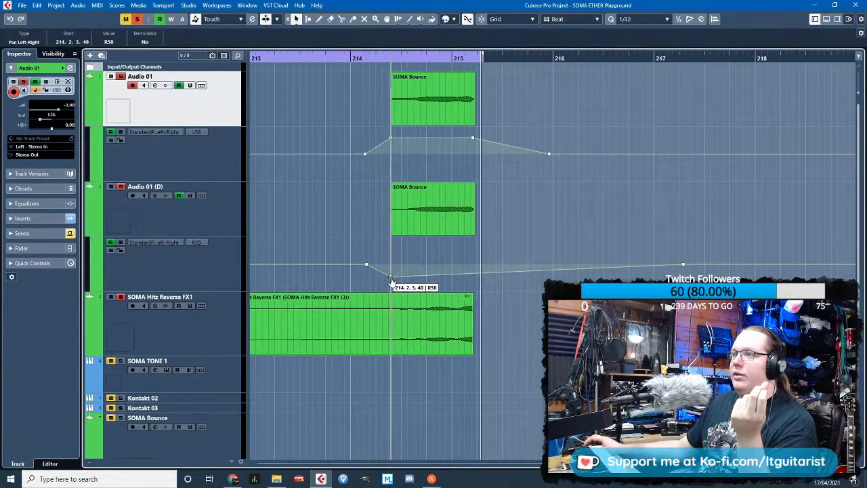
left_click(504, 277)
left_click_drag(504, 277, 502, 279)
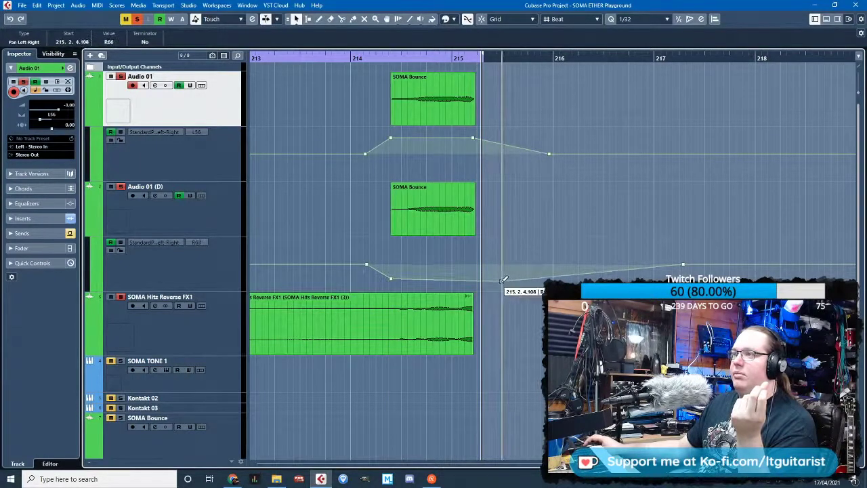
left_click_drag(474, 140, 501, 140)
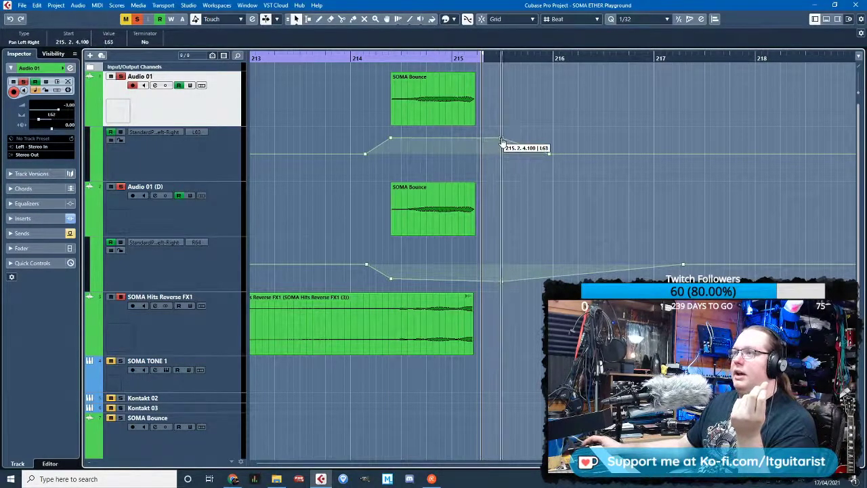
Turn off solo on SOMA Hits Reverse FX1 and play back the two oppositely panned hits
left_click(121, 296)
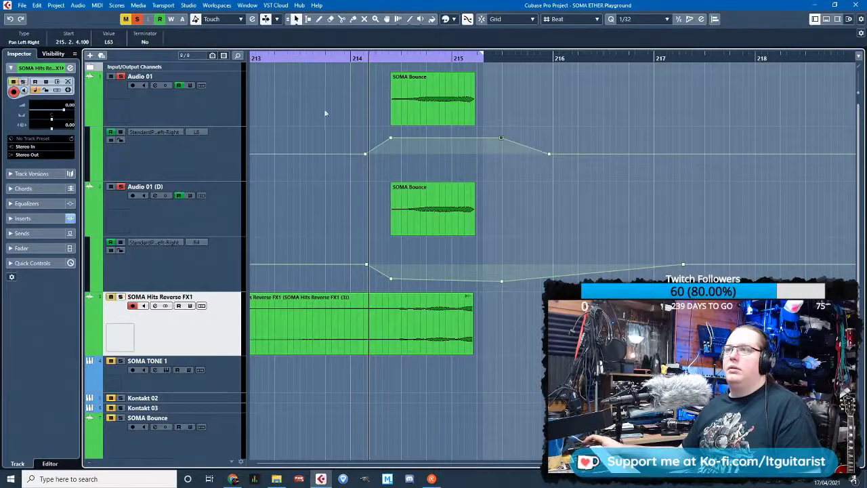
key("space")
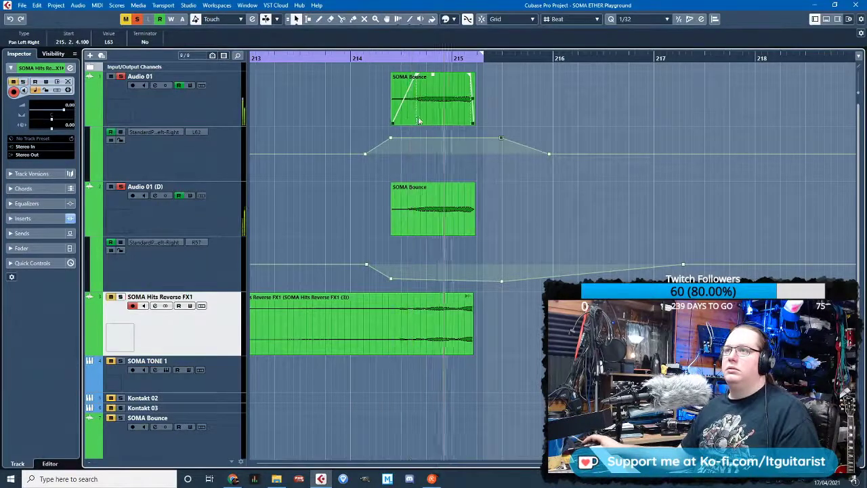
left_click(361, 110)
Try inverting the phase of the SOMA Bounce hit on Audio 01 (D) and audition it with Audio 01
left_click(224, 214)
left_click(428, 231)
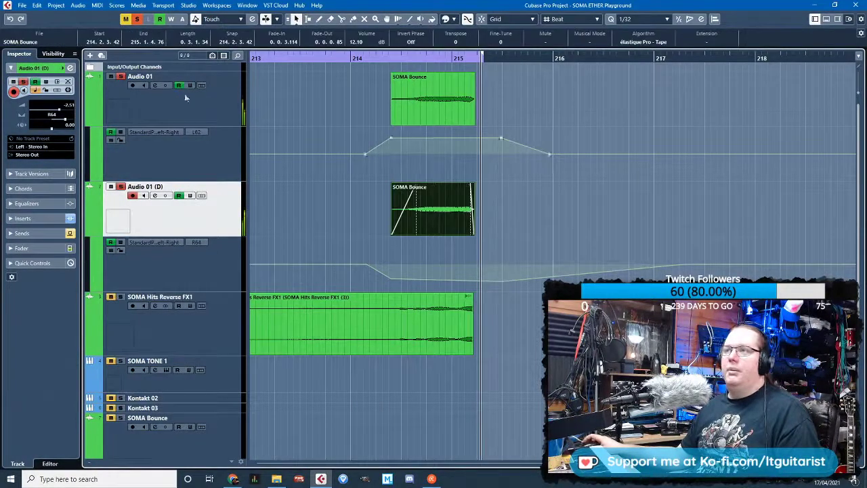
right_click(426, 207)
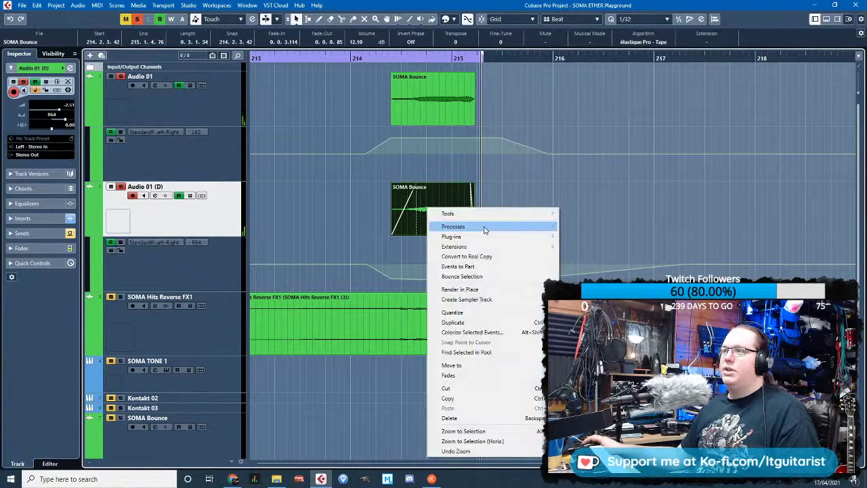
mouse_move(485, 229)
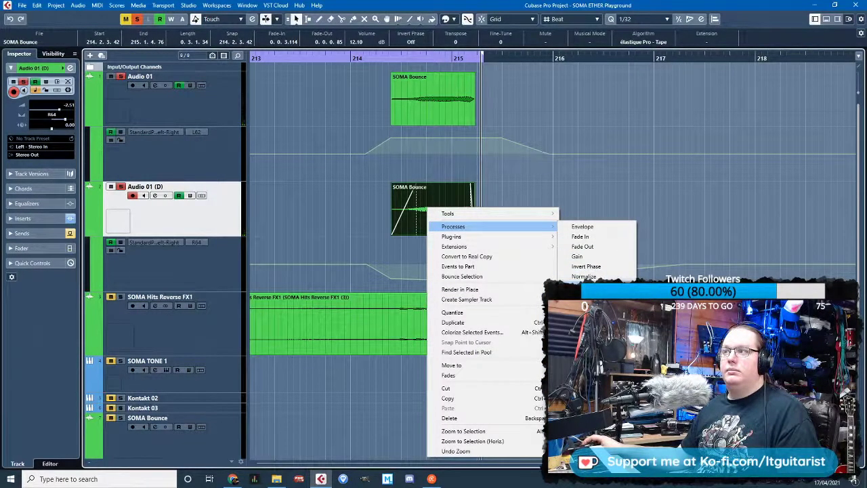
left_click(601, 268)
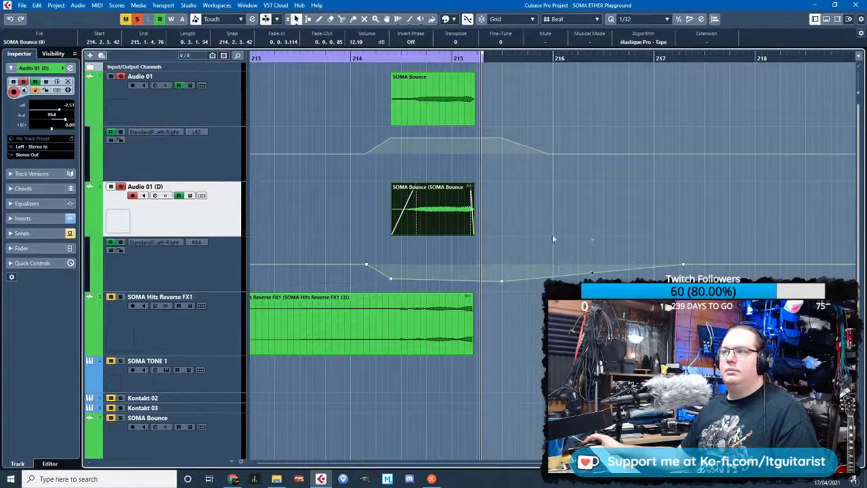
left_click(378, 58)
key("space")
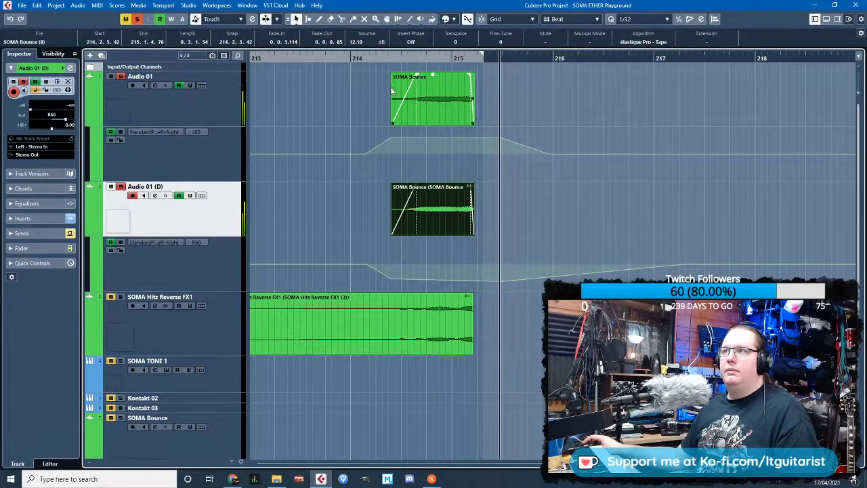
Undo the phase inversion and play the two hits again from just before they start
key("ctrl+z")
left_click(383, 58)
key("space")
scroll(409, 248, "up", 3)
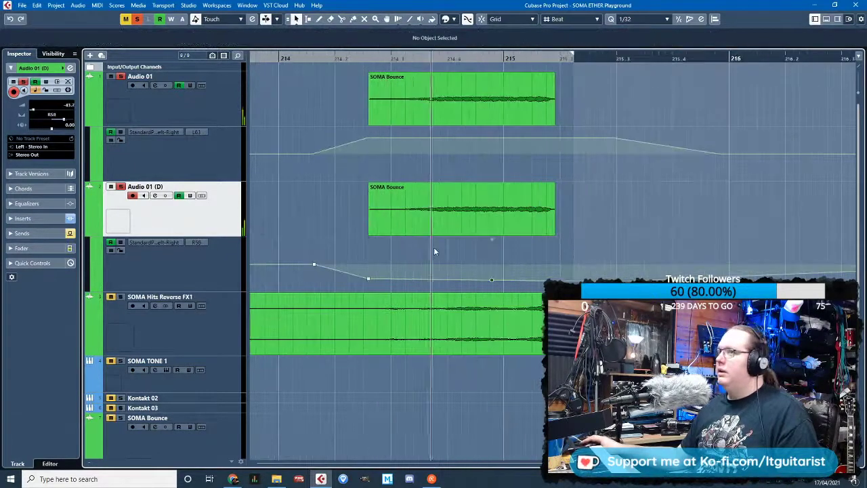
key("space")
Add an offline Pitch Shift process to the Audio 01 hit and set its envelope to spline interpolation
left_click(448, 214)
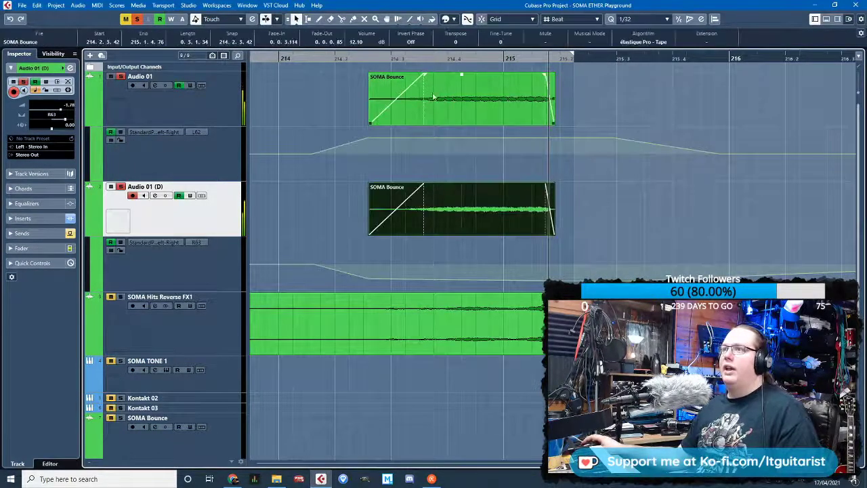
left_click(433, 97)
right_click(433, 95)
mouse_move(484, 113)
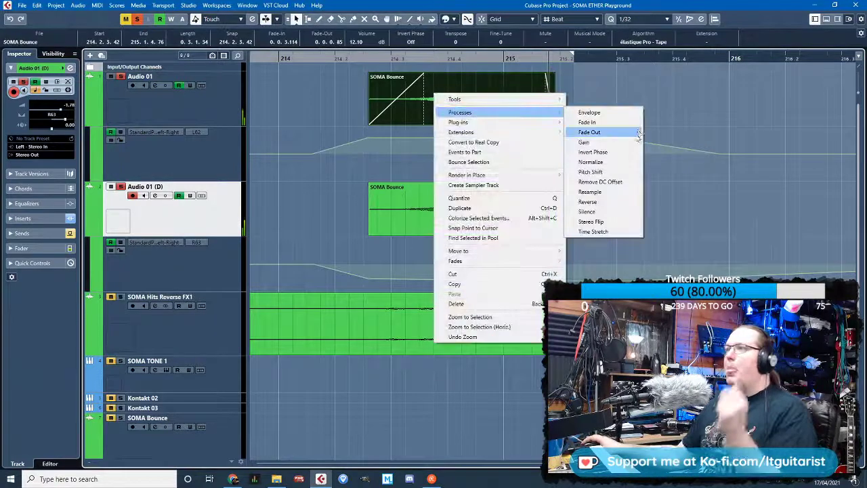
left_click(622, 173)
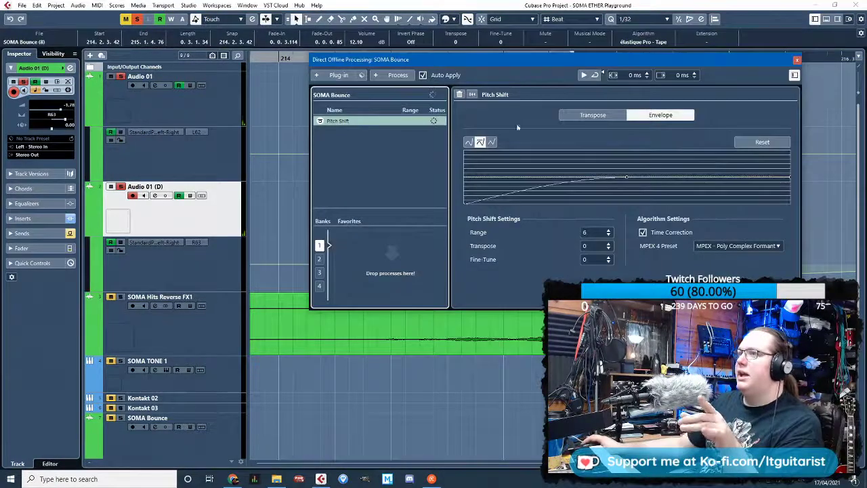
left_click(467, 143)
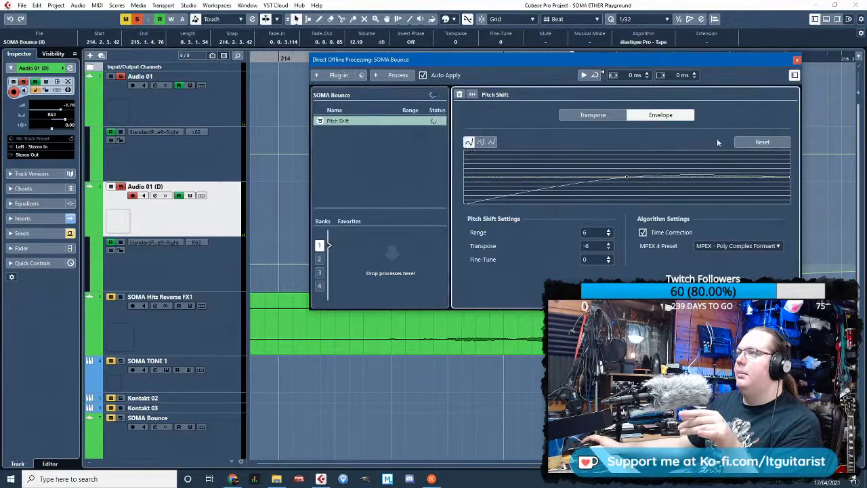
Shape the Pitch Shift envelope to rise toward the end of the hit, ending at transpose 2 and fine-tune 70, and close the processing window
left_click(599, 115)
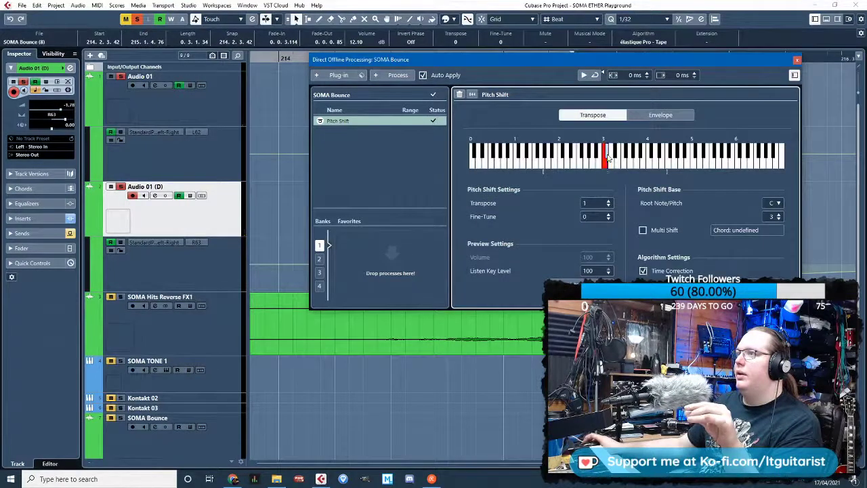
left_click(652, 115)
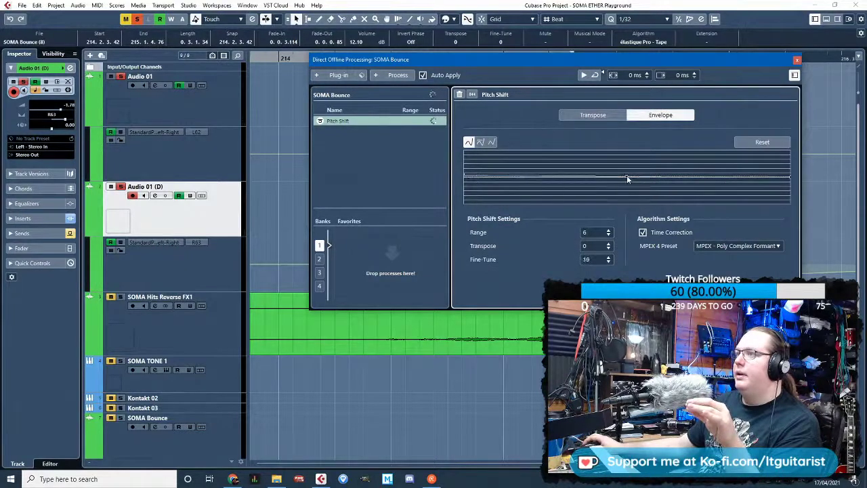
left_click(730, 178)
left_click_drag(786, 178, 791, 170)
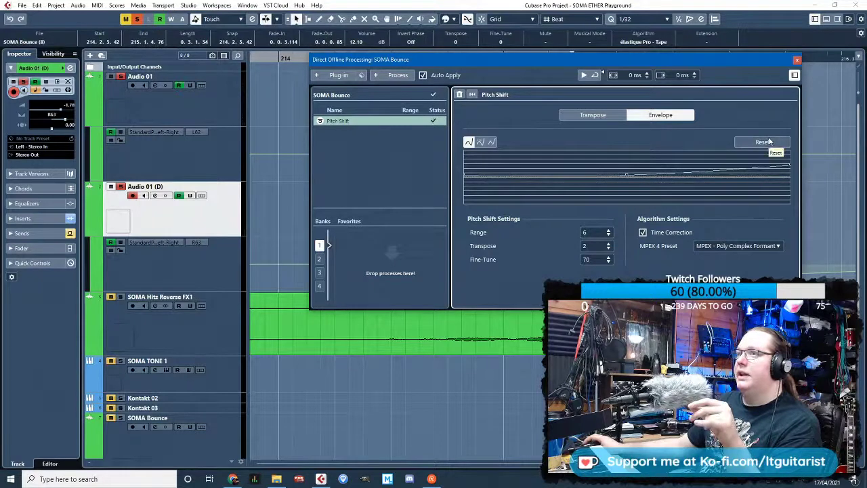
left_click(797, 60)
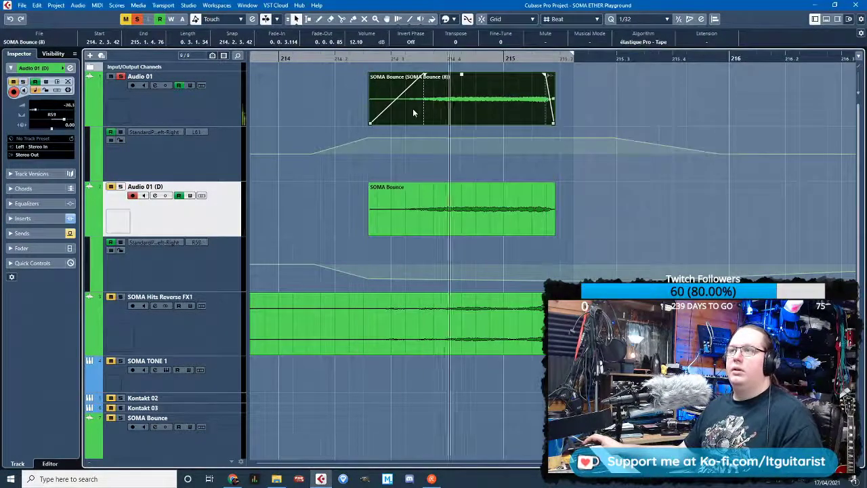
Turn off solo on Audio 01 and select the Audio 01 (D) track
left_click(275, 99)
left_click(120, 81)
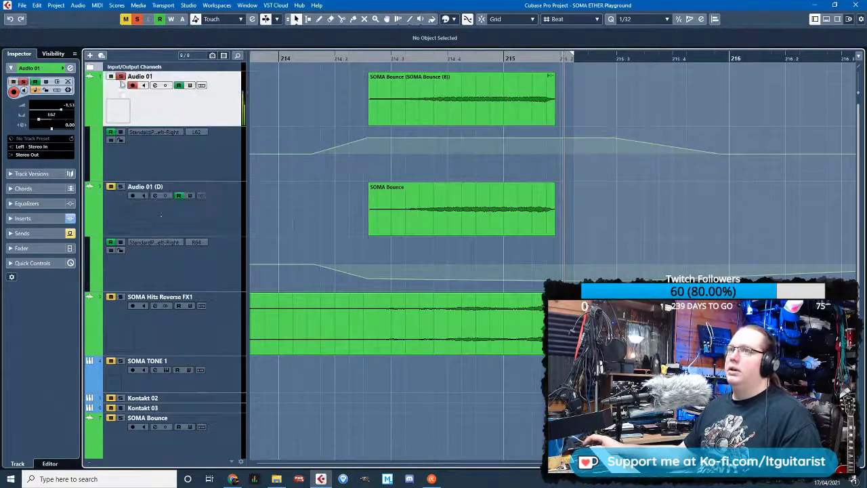
left_click(159, 212)
Apply a Pitch Shift envelope to the Audio 01 (D) hit, starting at transpose -2, fine-tune -59 and rising to no shift at the end
left_click(433, 207)
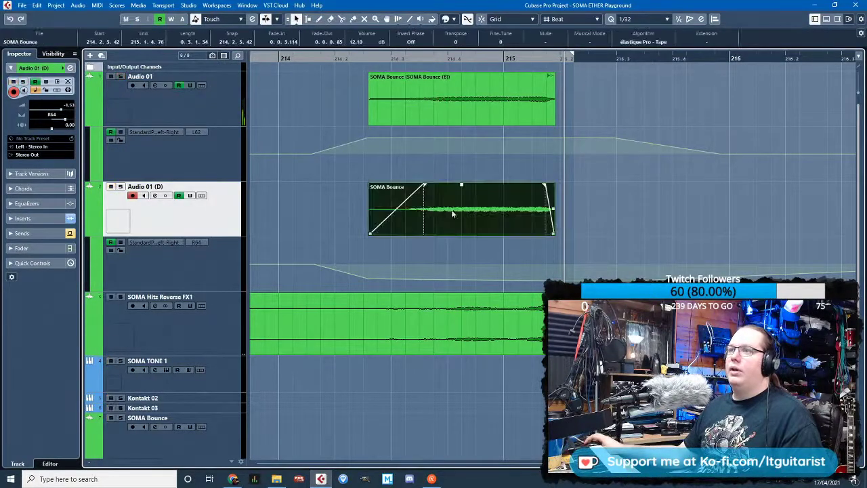
right_click(441, 206)
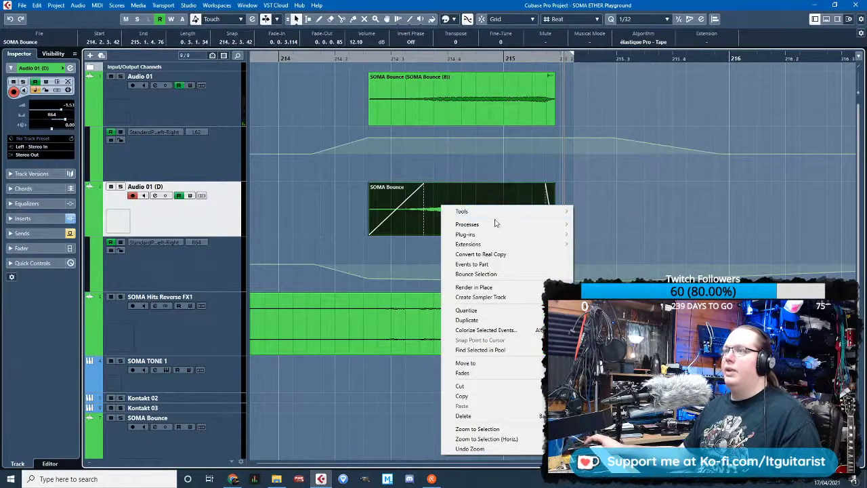
mouse_move(474, 224)
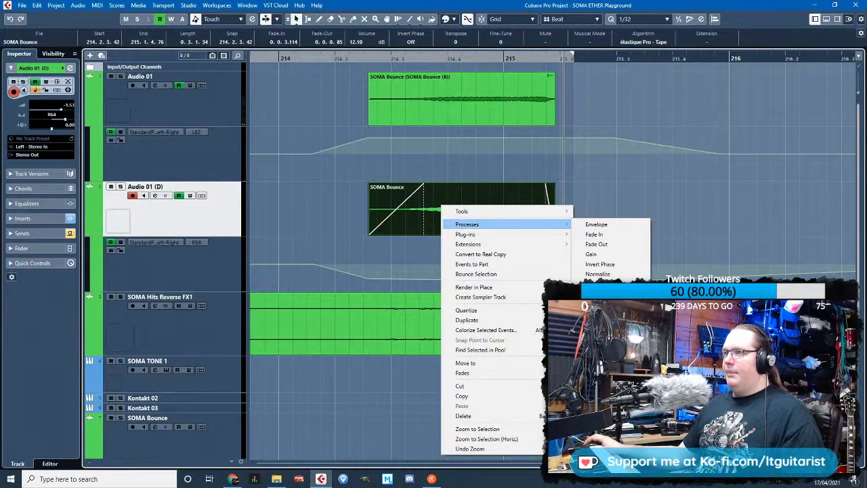
left_click(596, 284)
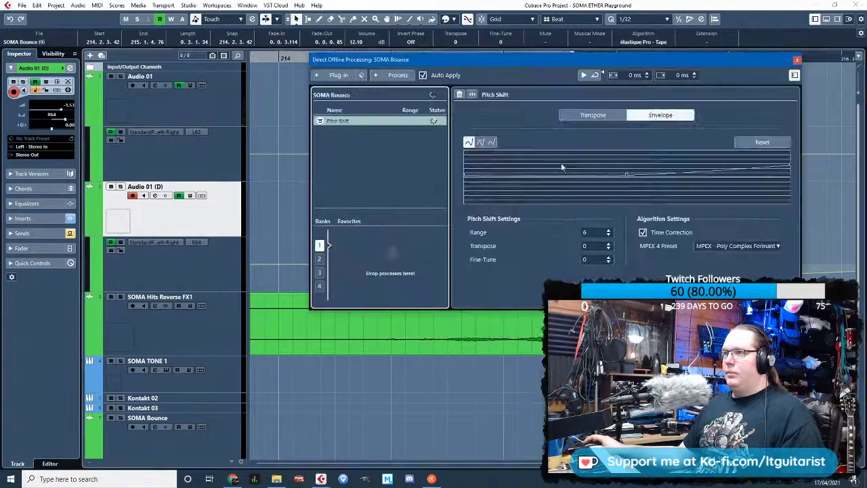
left_click(620, 115)
left_click(641, 116)
left_click_drag(627, 176, 627, 178)
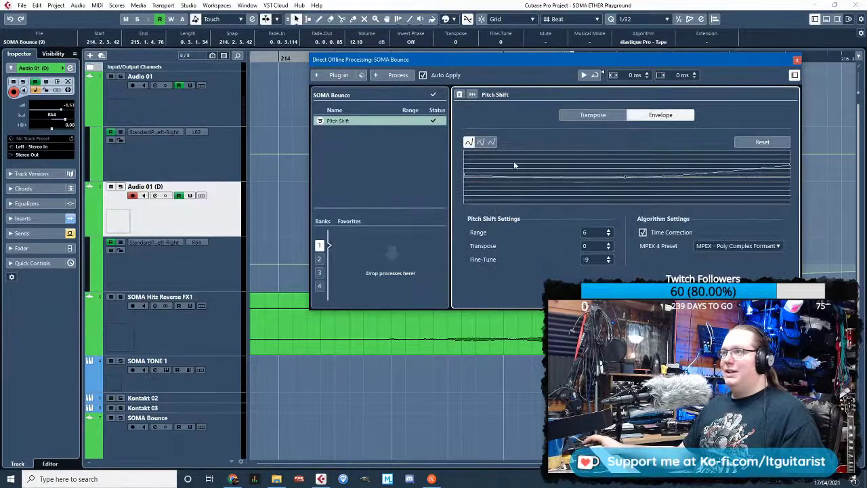
left_click_drag(469, 176, 465, 186)
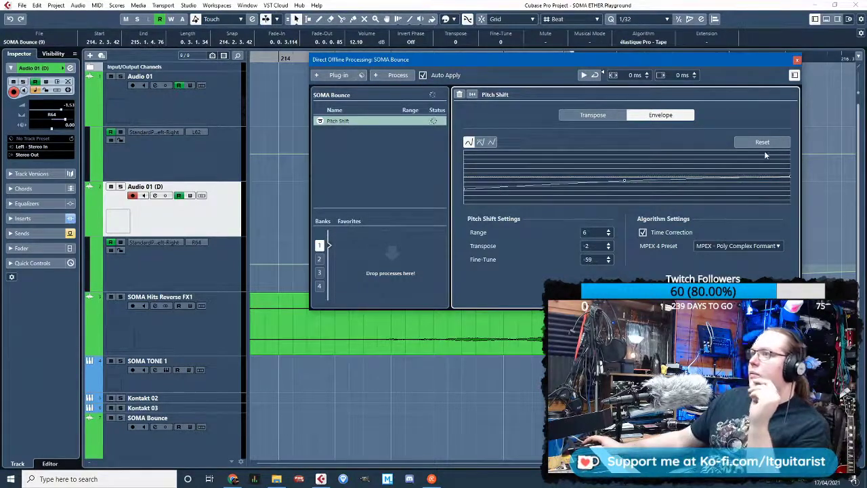
left_click(797, 59)
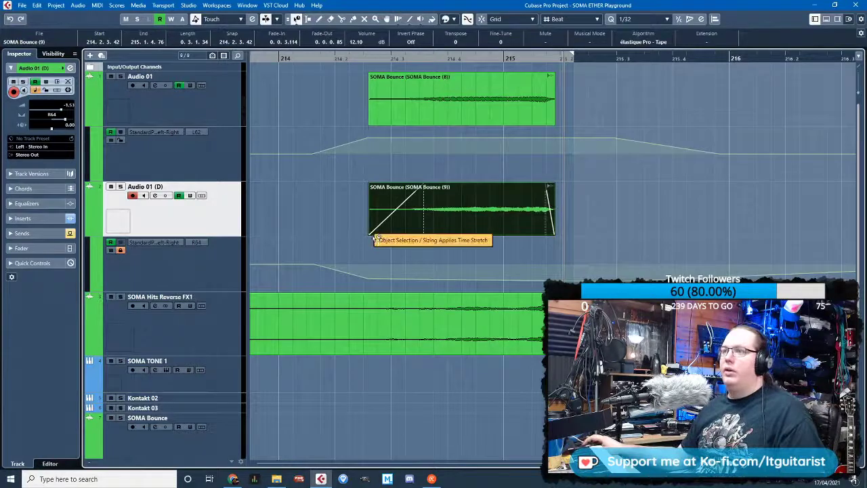
Time-stretch the Audio 01 (D) hit to start at 214.2.2.43 and resize its end to 215.1.4.70 with normal sizing
left_click_drag(367, 236, 355, 234)
left_click_drag(554, 235, 559, 235)
key("h")
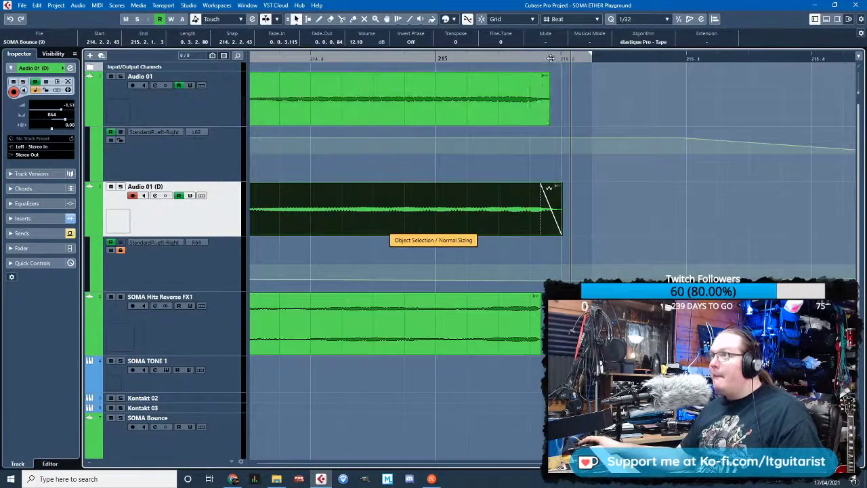
left_click_drag(560, 234, 548, 235)
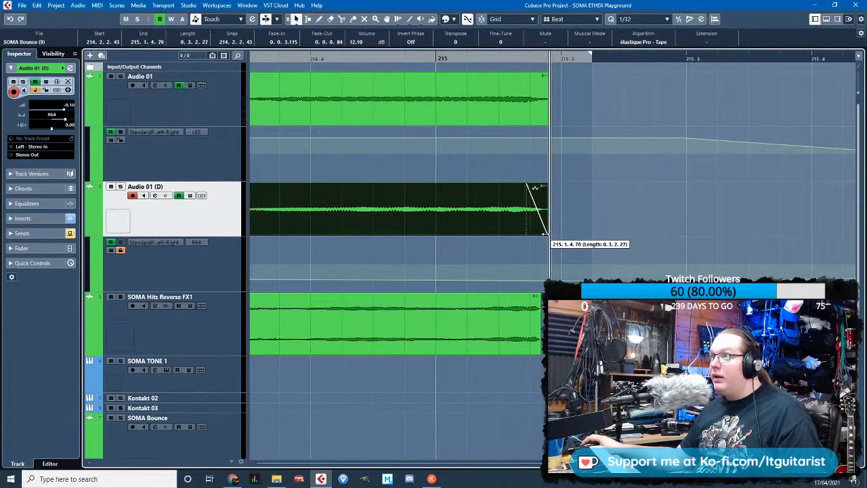
key("g")
key("g")
Solo Audio 01 and Audio 01 (D), play them back, and lengthen the Audio 01 (D) hit's fade-in to 0.1.1.58
left_click(120, 76)
left_click(120, 186)
left_click(335, 59)
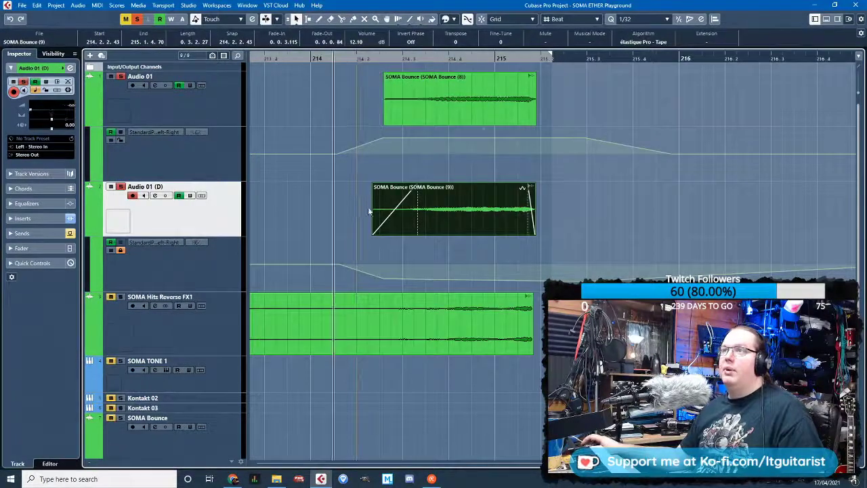
key("space")
left_click_drag(418, 185, 436, 190)
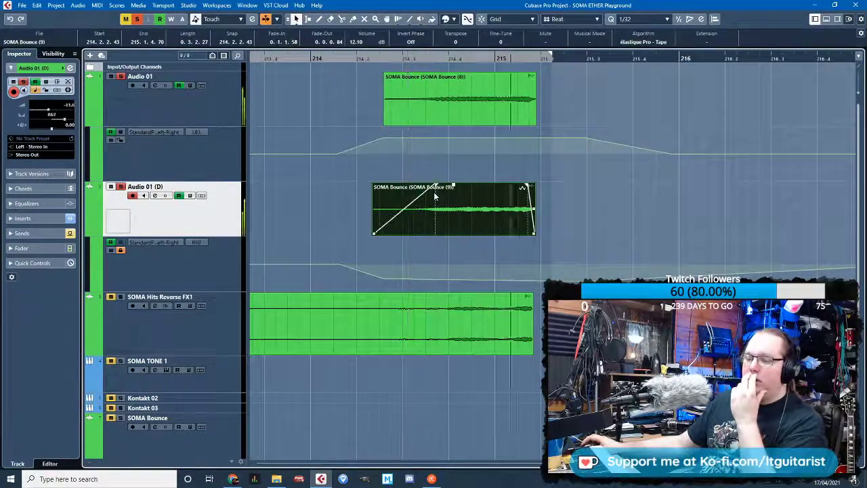
left_click(323, 197)
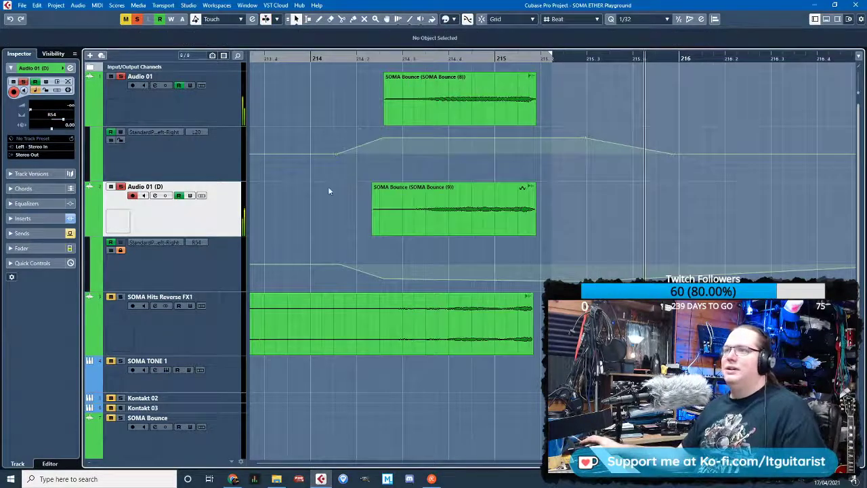
Solo SOMA Hits Reverse FX1 alongside Audio 01 and Audio 01 (D) and play the layers back with auto-scroll on
scroll(324, 193, "down", 1, "ctrl")
scroll(323, 193, "down", 1)
scroll(514, 172, "left", 3, "shift")
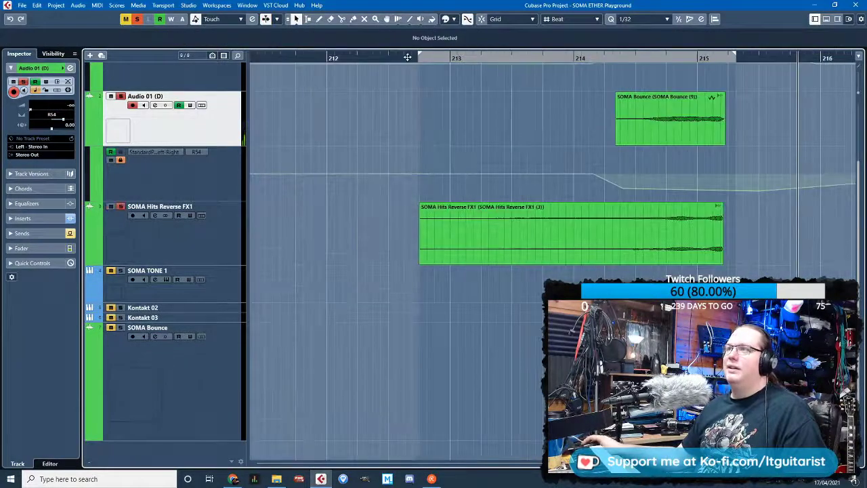
scroll(466, 150, "up", 3)
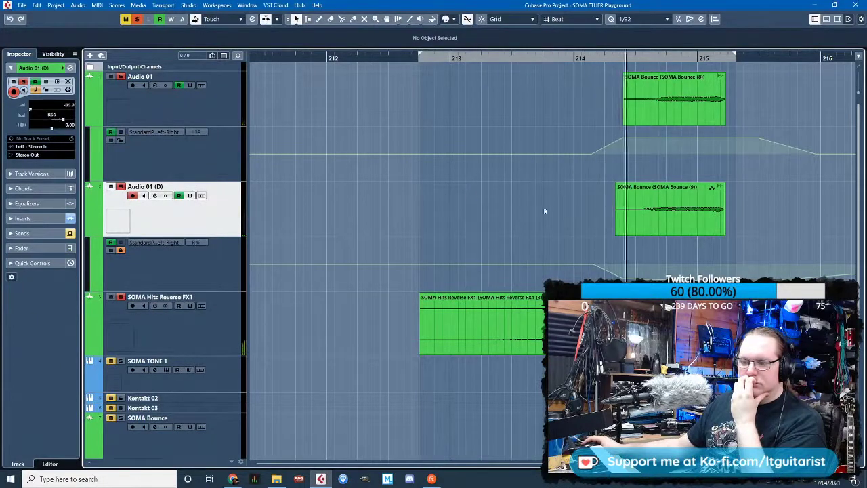
key("f")
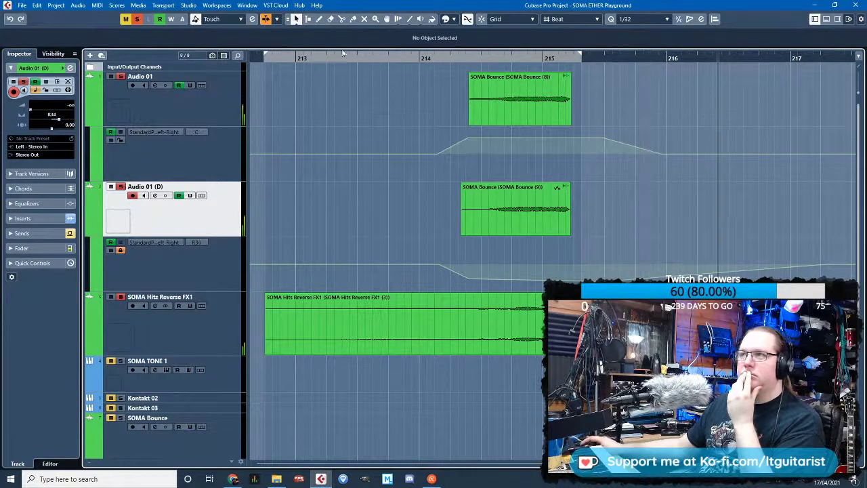
Show the Transport panel during playback
left_click(164, 6)
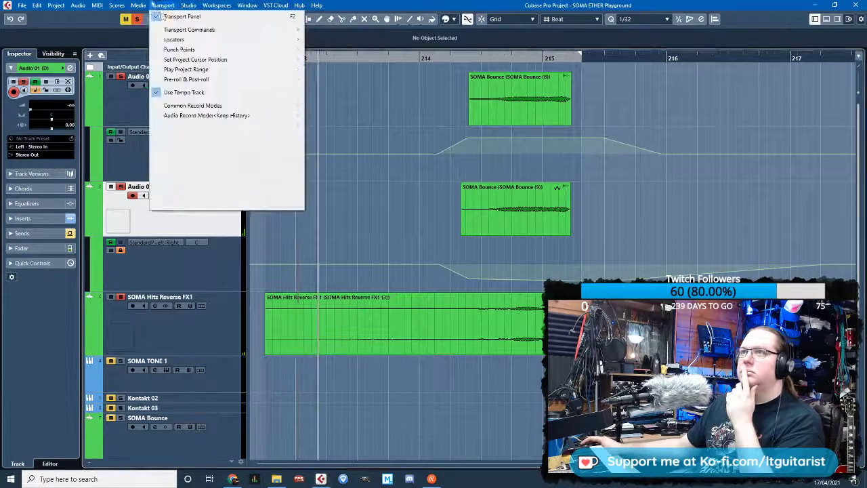
left_click(169, 17)
left_click(165, 6)
left_click(169, 17)
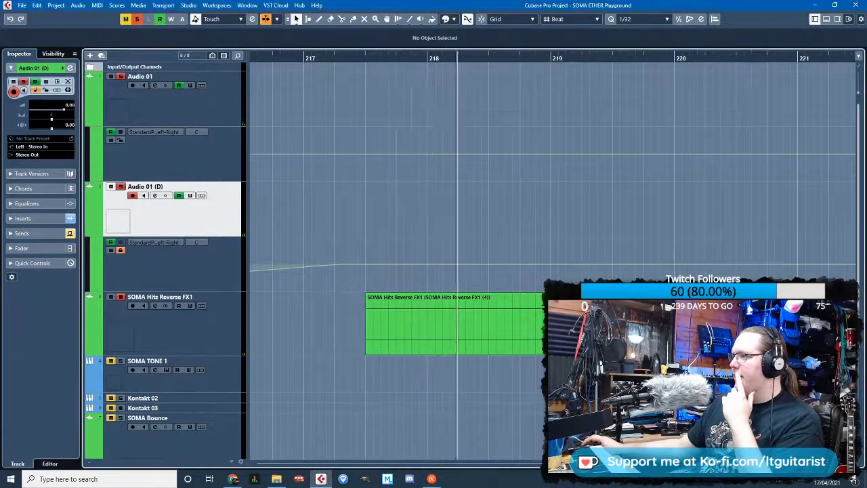
key("F2")
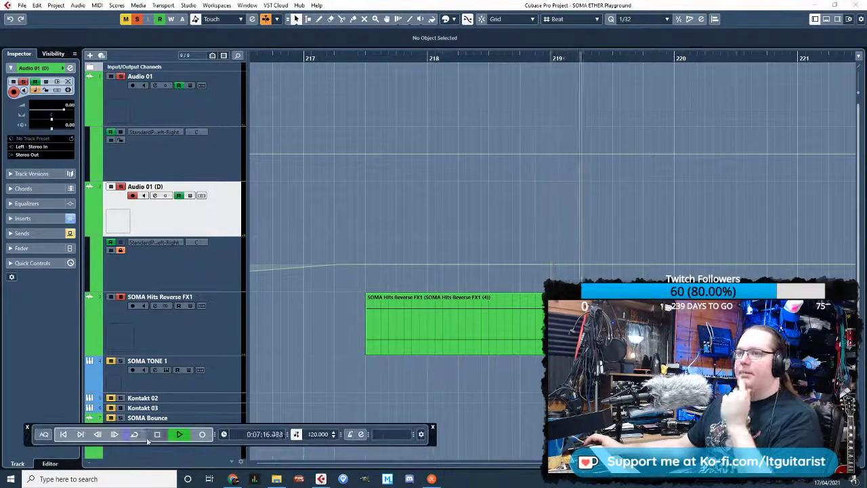
Turn on cycle playback and audition the three soloed layers over the range around bars 213 to 215
scroll(298, 359, "down", 5)
key("space")
scroll(317, 138, "left", 2)
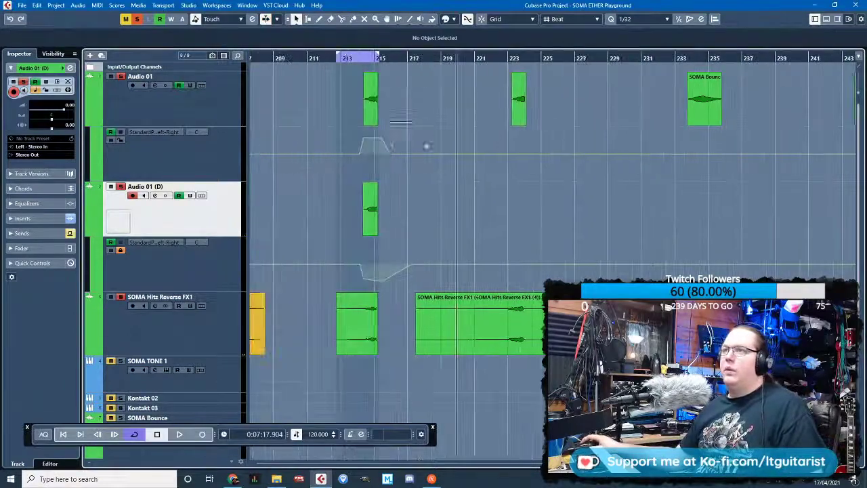
left_click_drag(328, 60, 340, 204)
key("space")
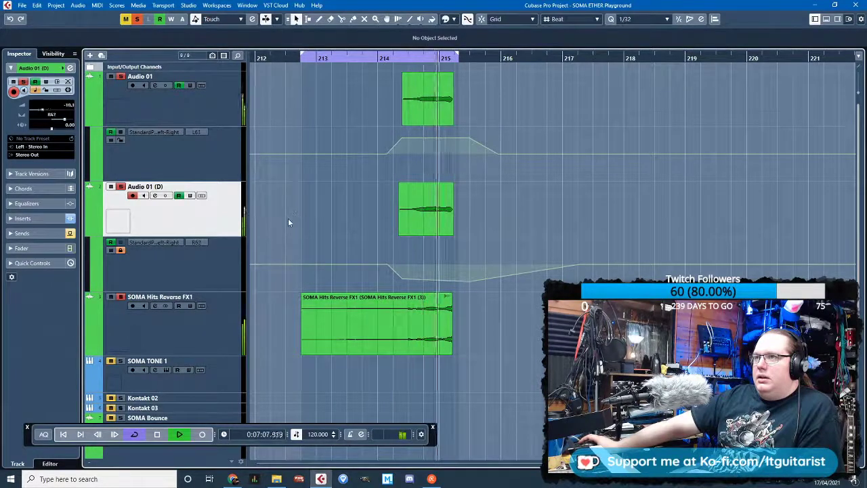
key("space")
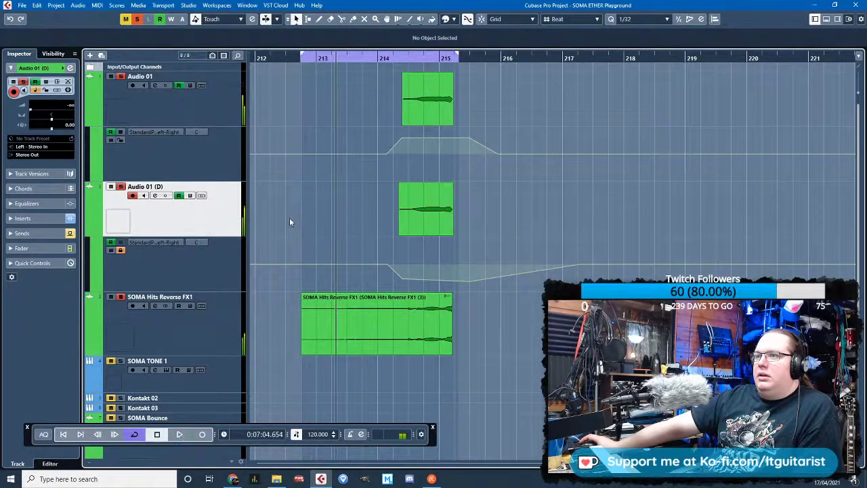
Take SOMA Hits Reverse FX1 out of solo and play back only the Audio 01 and Audio 01 (D) hits
key("space")
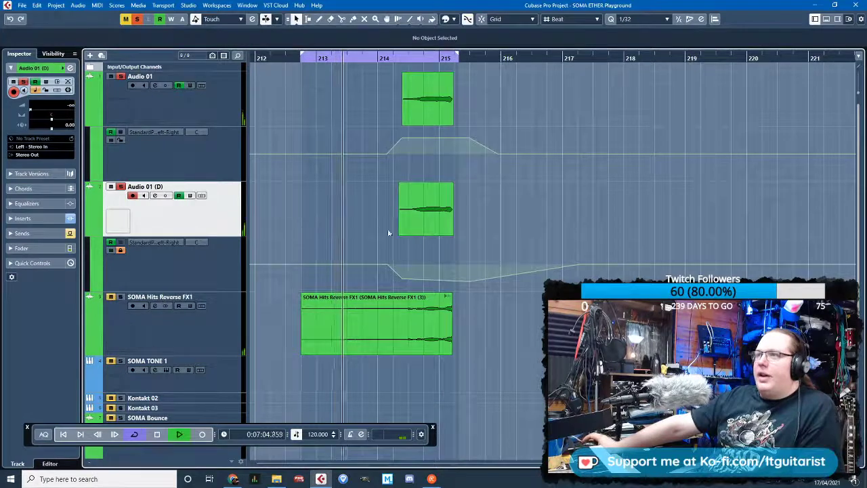
scroll(511, 229, "up", 2)
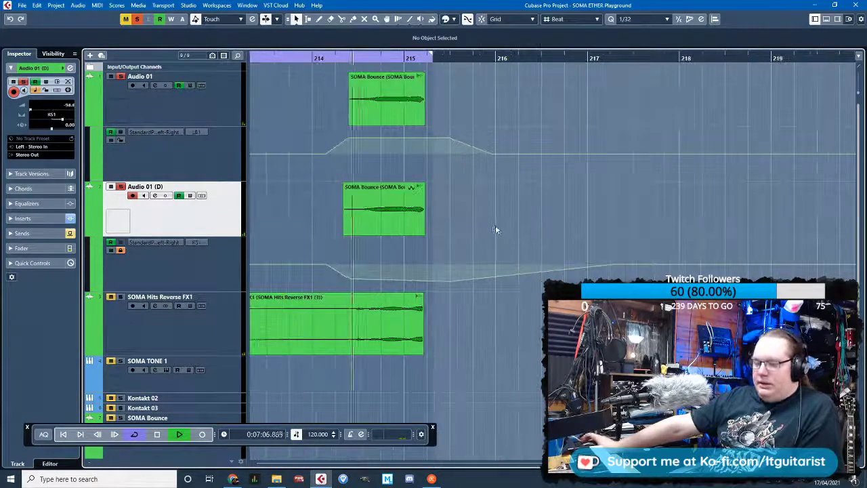
key("space")
scroll(338, 202, "up", 2)
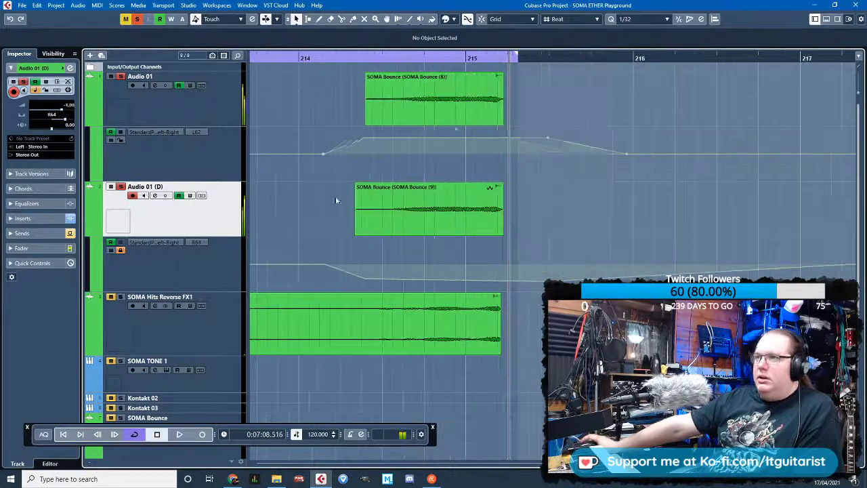
Ramp Audio 01's pan automation from L14 to L57 at 215.1.4.84 and Audio 01 (D)'s to R66 at 215.1.4.78, and play it back
left_click_drag(365, 139, 363, 150)
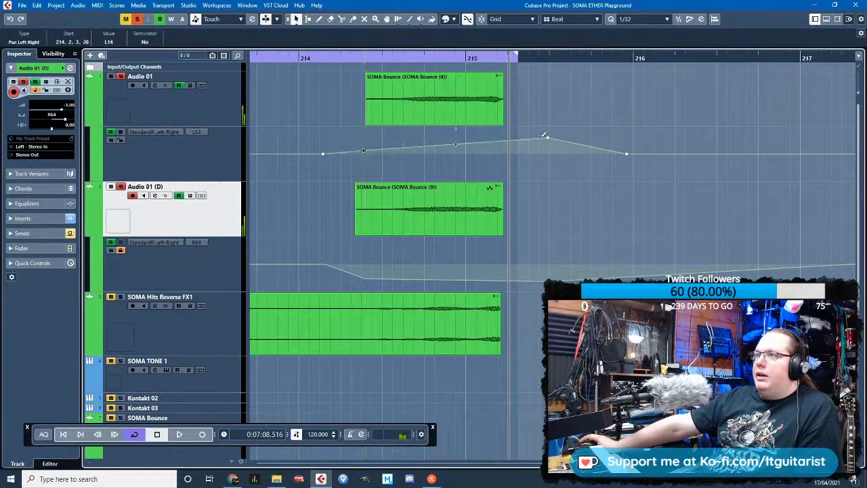
left_click_drag(547, 140, 503, 139)
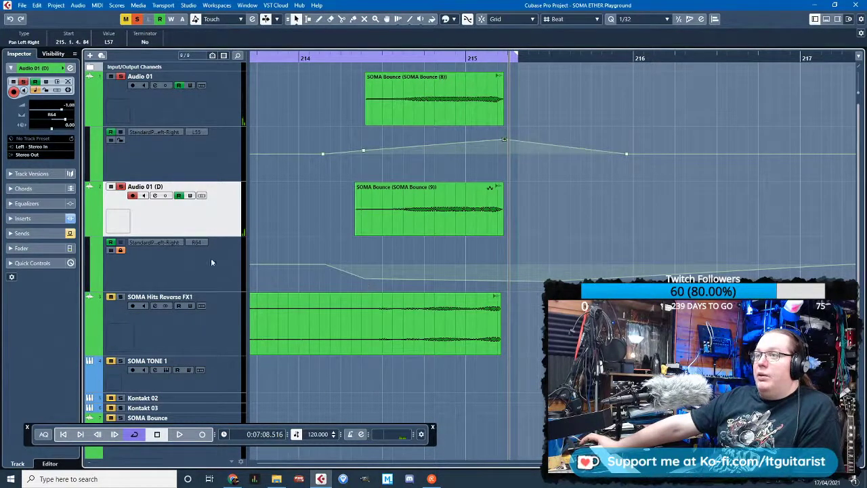
left_click_drag(366, 282, 364, 266)
left_click_drag(456, 274, 504, 280)
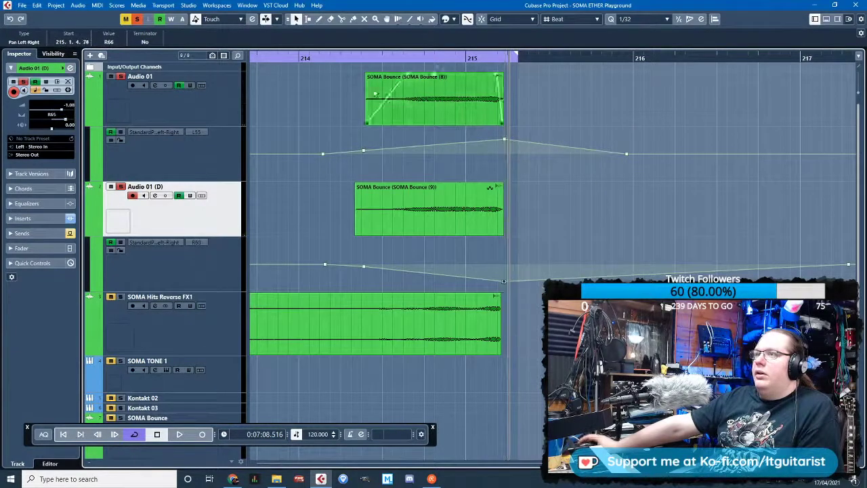
left_click(359, 79)
key("space")
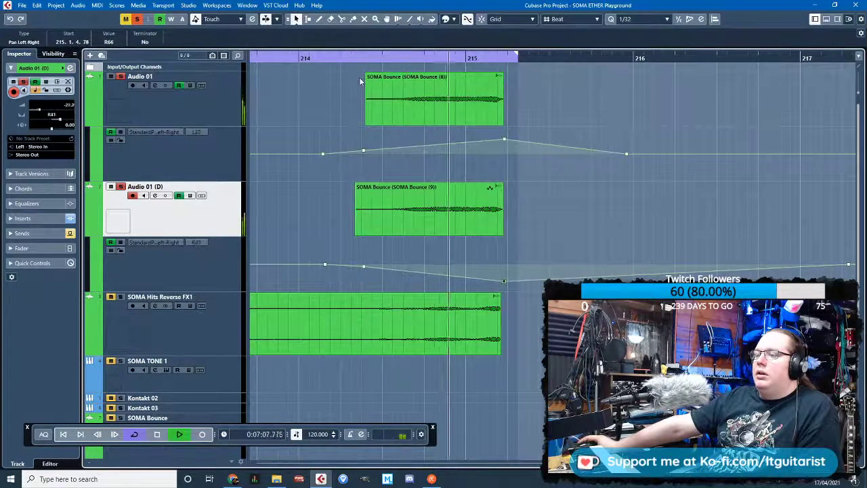
key("space")
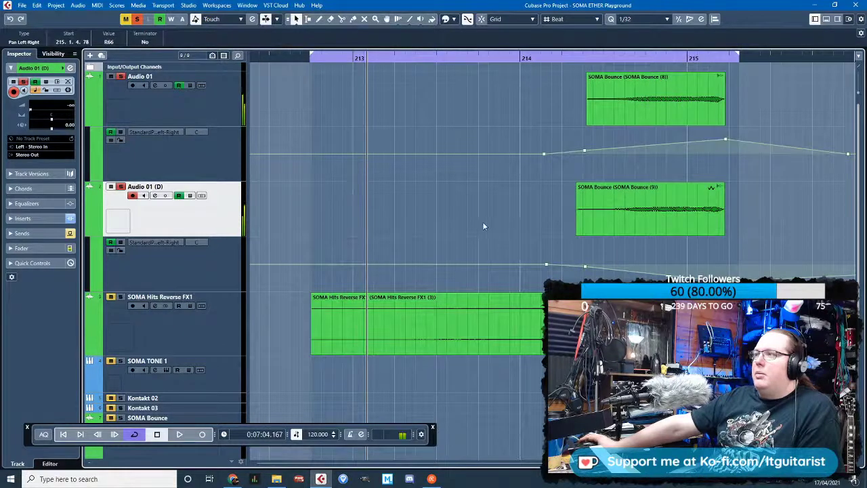
Clear the solos on both Audio 01 tracks, solo SOMA Hits Reverse FX1 and play back its reversed tail alone
scroll(485, 222, "down", 3)
left_click(200, 112)
key("s")
left_click(172, 324)
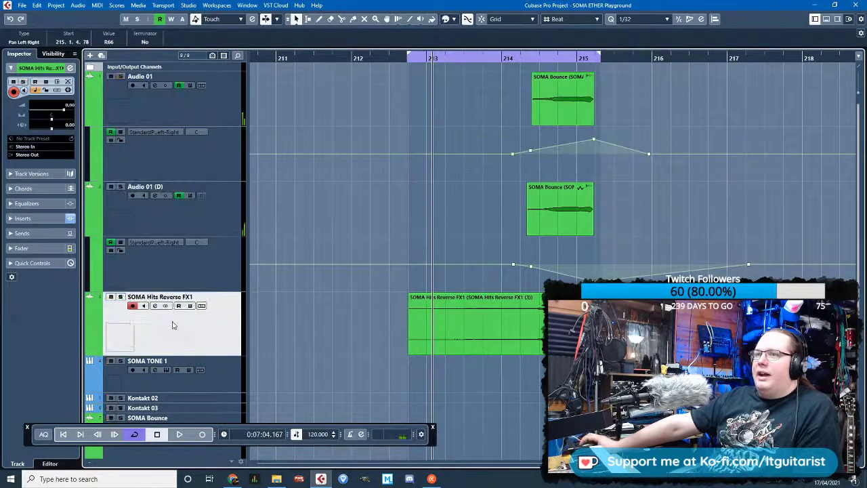
key("s")
key("space")
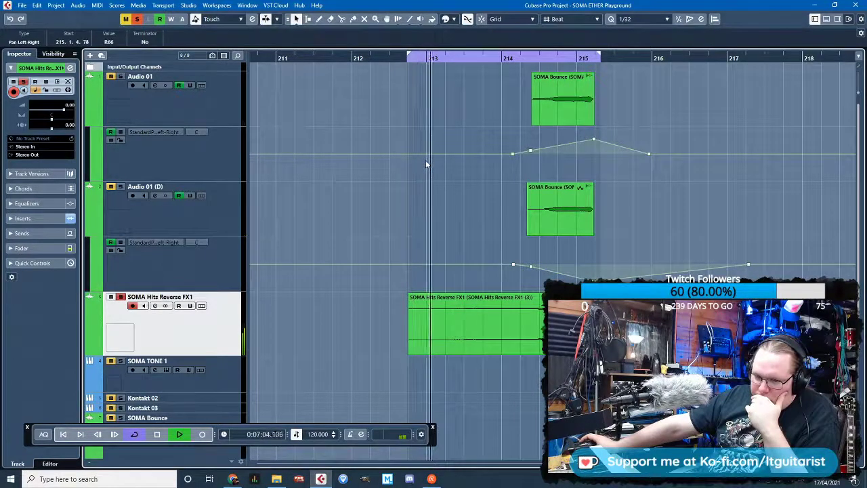
left_click(351, 291)
scroll(361, 364, "down", 5)
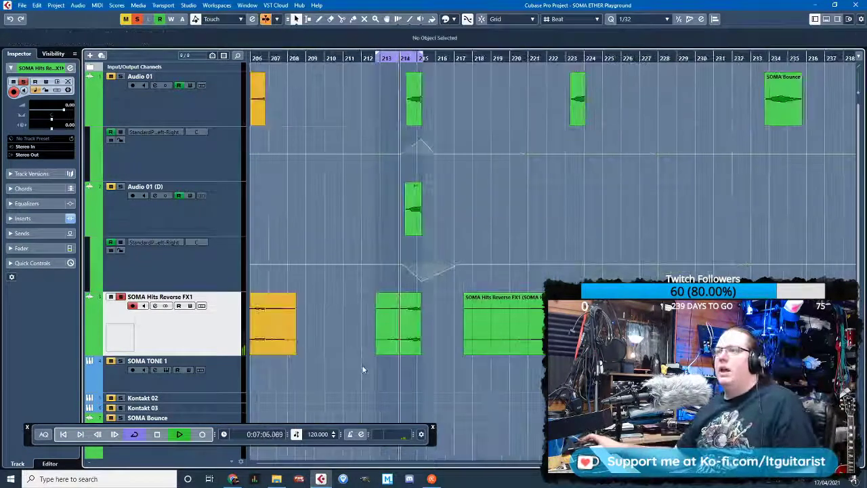
key("space")
scroll(378, 364, "up", 2)
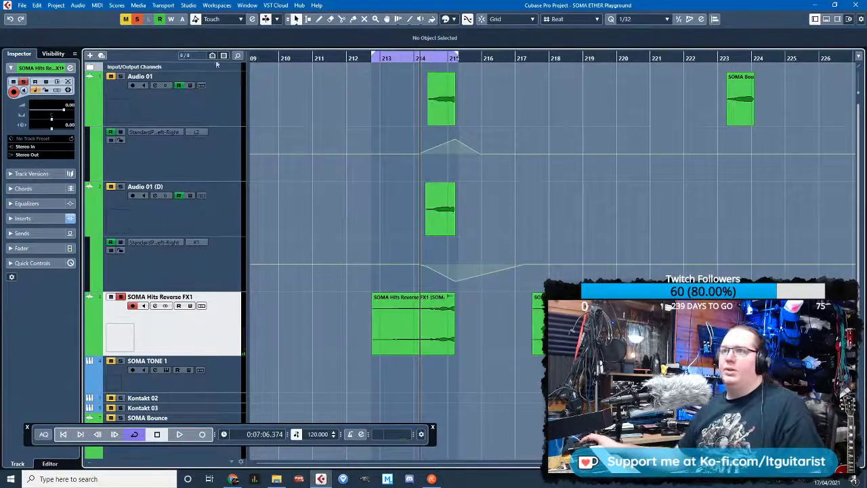
Reveal the Stereo Out channel among the input/output channels and insert Steinberg's Maximizer in its first insert slot
left_click(92, 68)
left_click(226, 122)
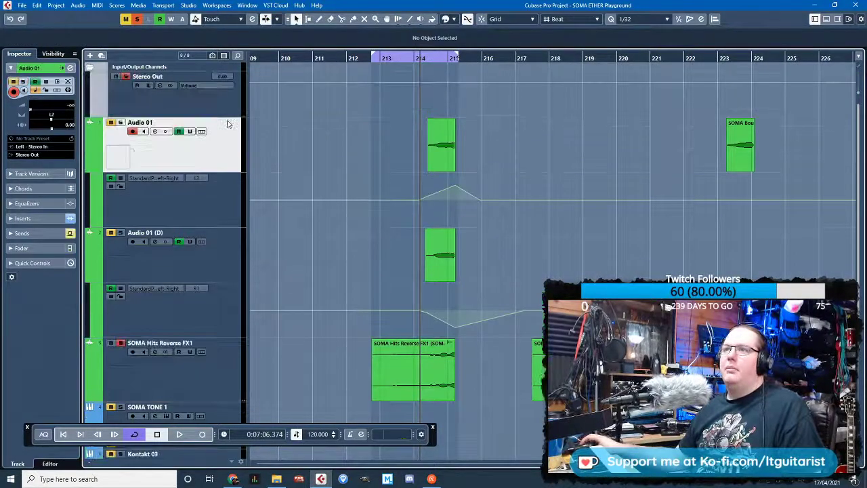
left_click(224, 103)
left_click(70, 191)
left_click(22, 162)
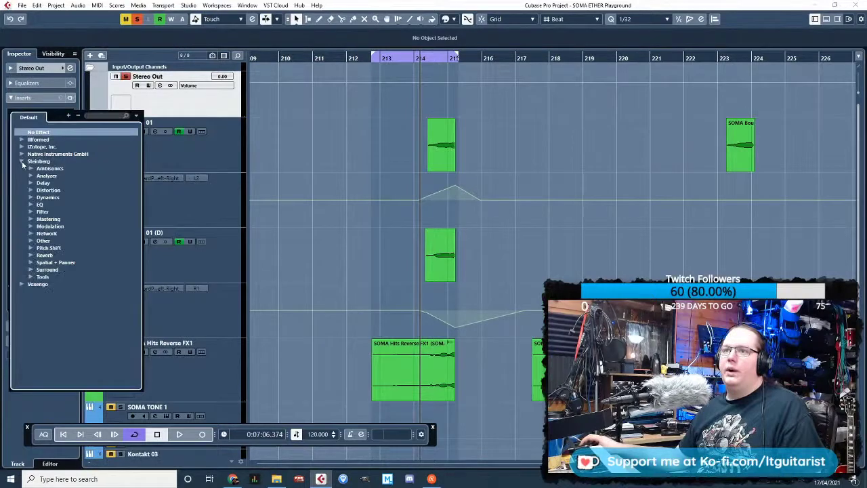
left_click(21, 162)
left_click(22, 162)
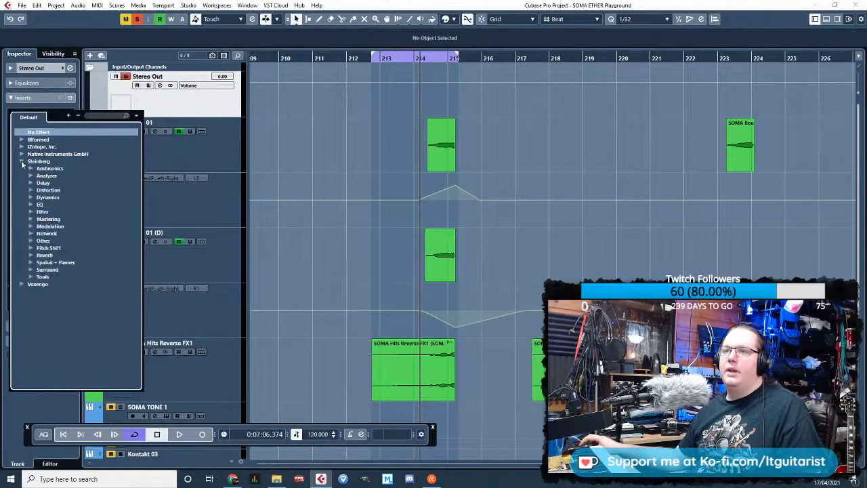
left_click(31, 204)
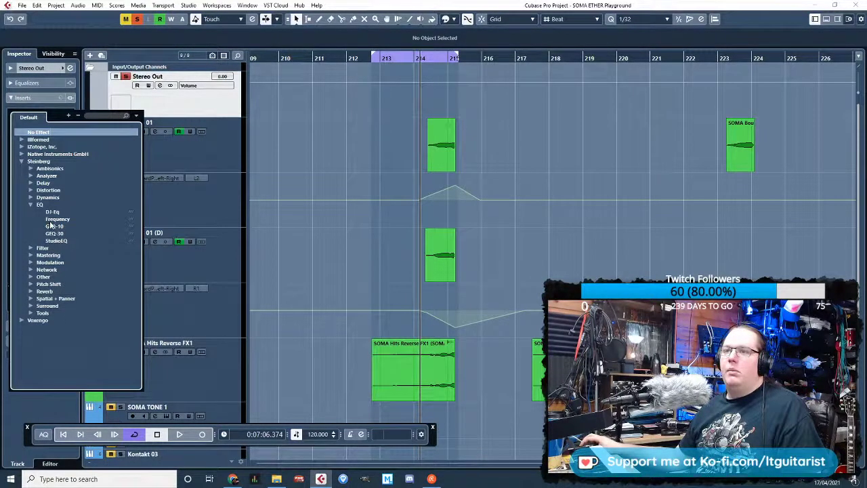
left_click(30, 197)
left_click(57, 255)
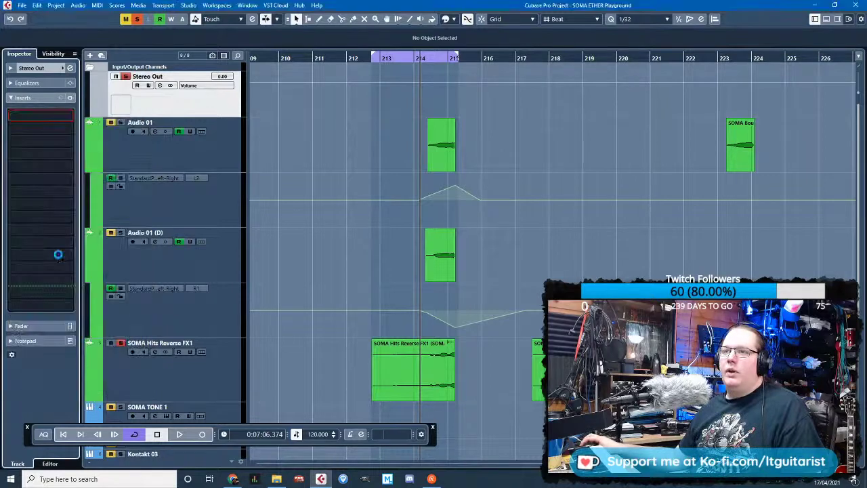
Search the Maximizer presets for "master" and load Master Buss Dynamics Are Cool
left_click(199, 128)
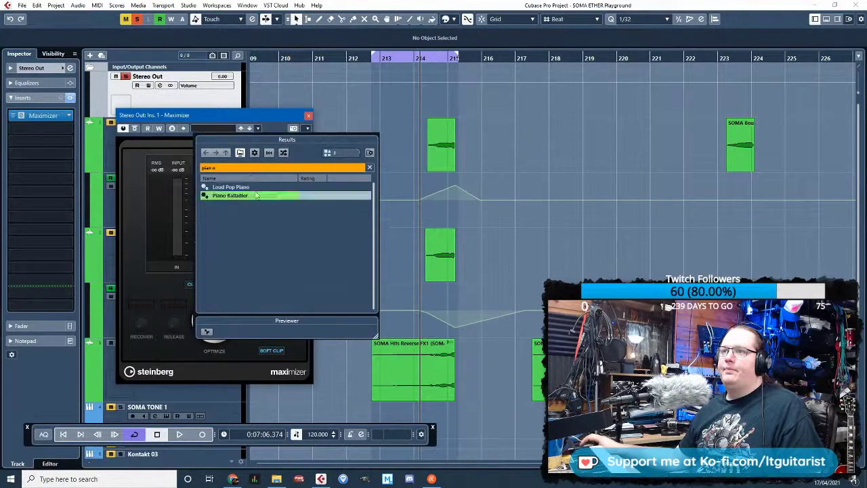
type("master")
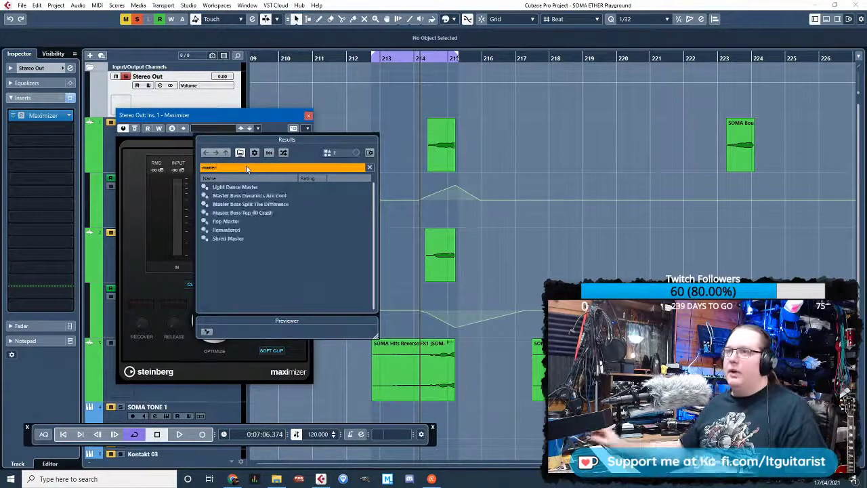
double_click(256, 196)
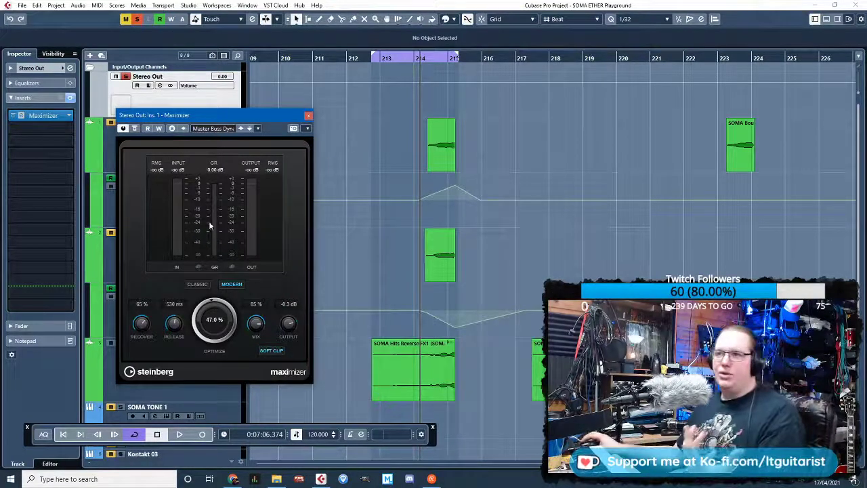
Play back the looped reversed tail through the Maximizer and check its input and output levels
key("space")
scroll(484, 253, "up", 2)
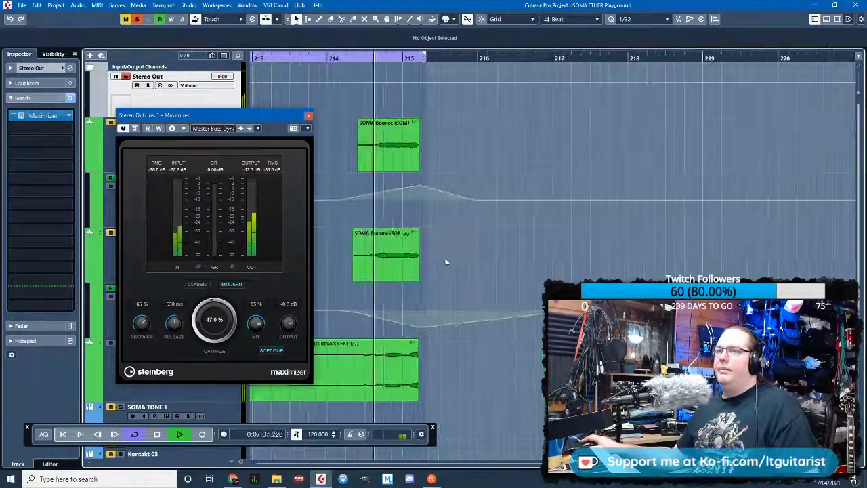
key("space")
key("space")
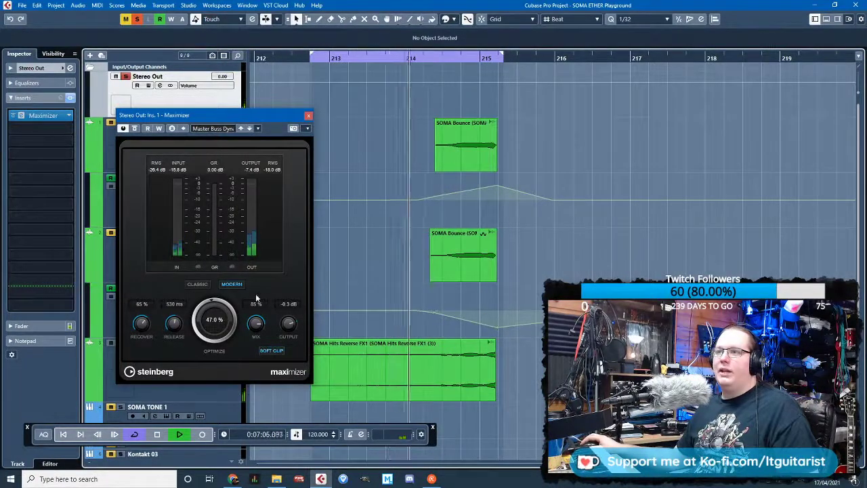
Close the Maximizer window and extend the end of the looped locator range to bar 217 while auditioning the tail
left_click(308, 115)
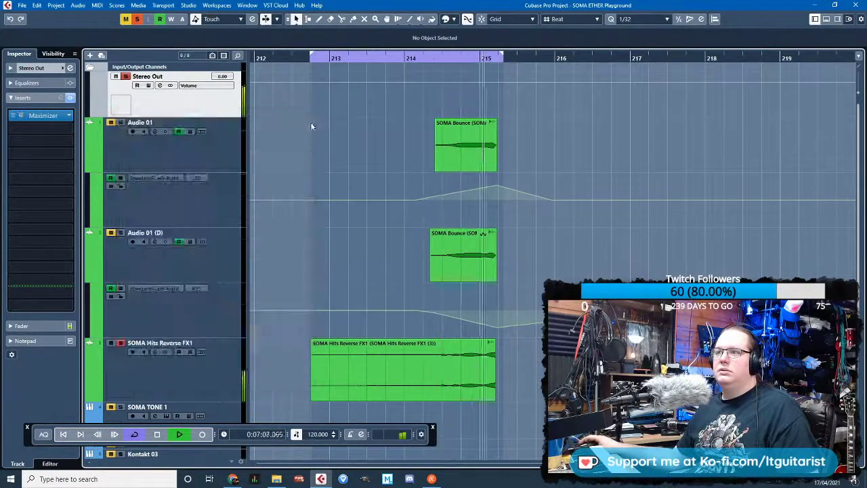
key("space")
left_click_drag(503, 58, 575, 68)
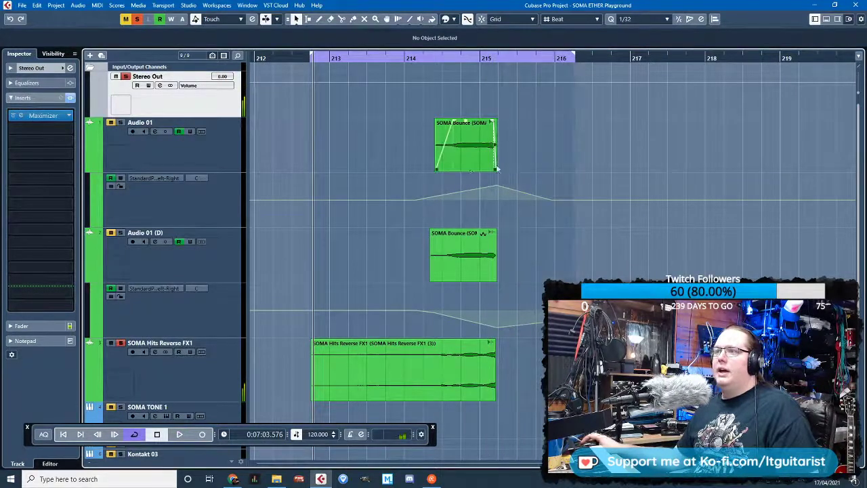
key("space")
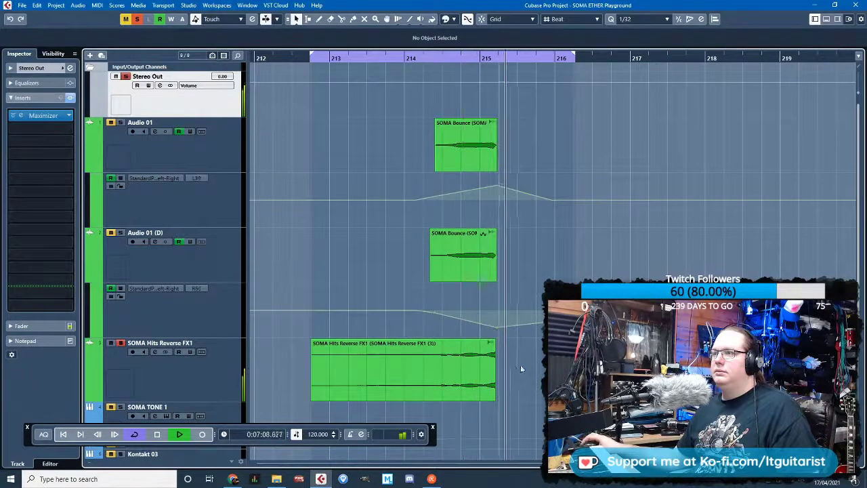
left_click_drag(575, 54, 632, 68)
Open the audio mixdown export and browse its save location to the TTYB Original Instruments & Samples folder
left_click(22, 5)
mouse_move(61, 145)
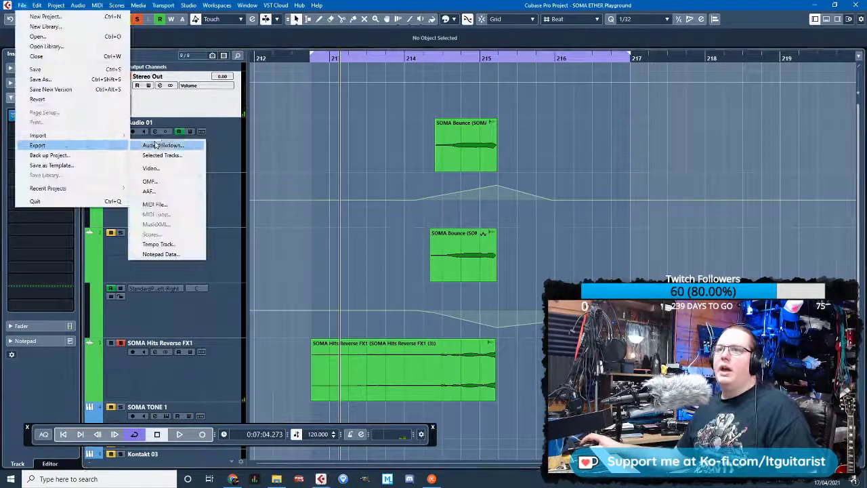
left_click(163, 145)
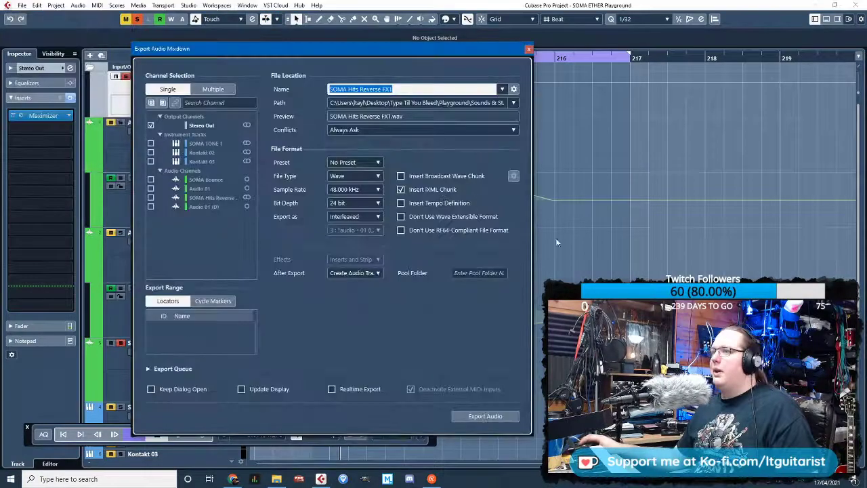
left_click(513, 102)
left_click(533, 116)
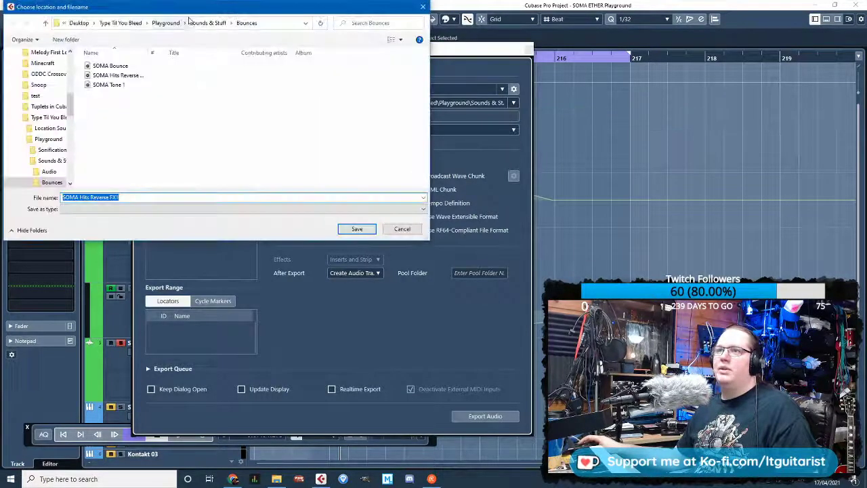
left_click(192, 23)
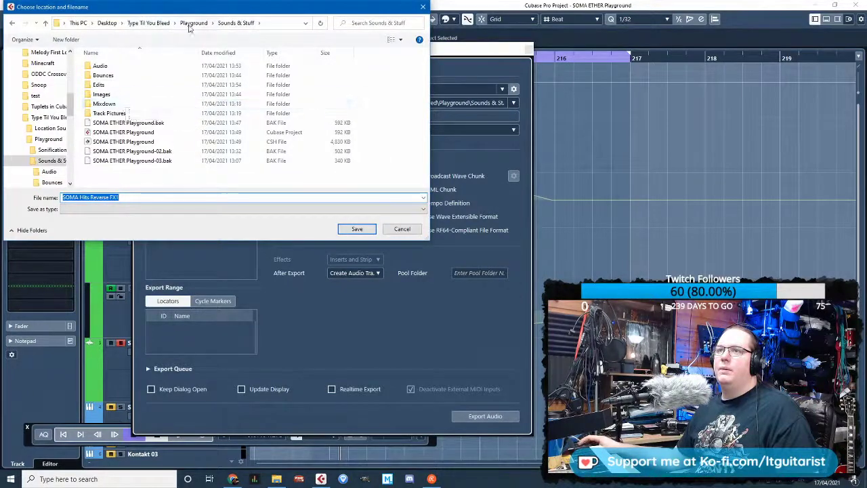
left_click(192, 23)
left_click(141, 76)
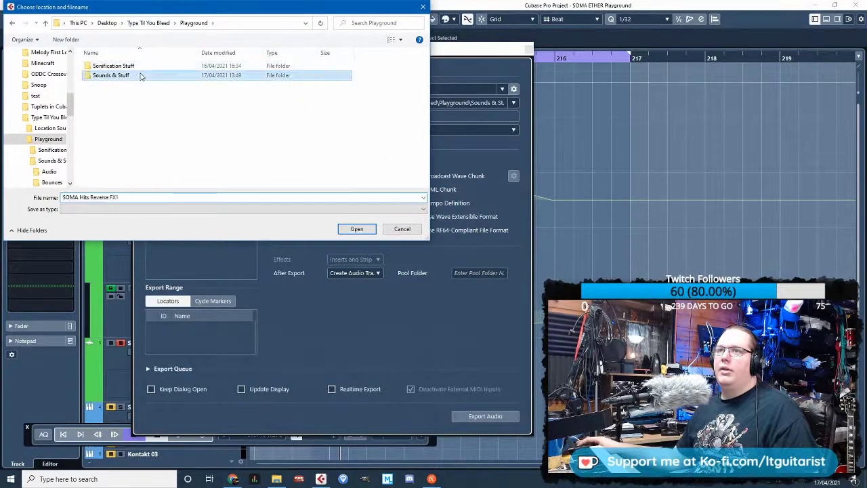
double_click(141, 75)
left_click(149, 22)
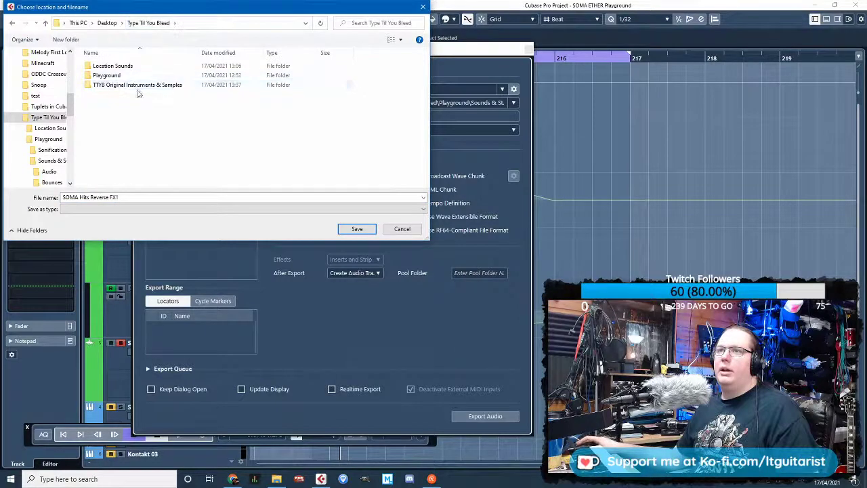
double_click(135, 85)
Create a folder named Exported Samples inside TTYB Original Instruments & Samples and open it
right_click(128, 115)
mouse_move(208, 211)
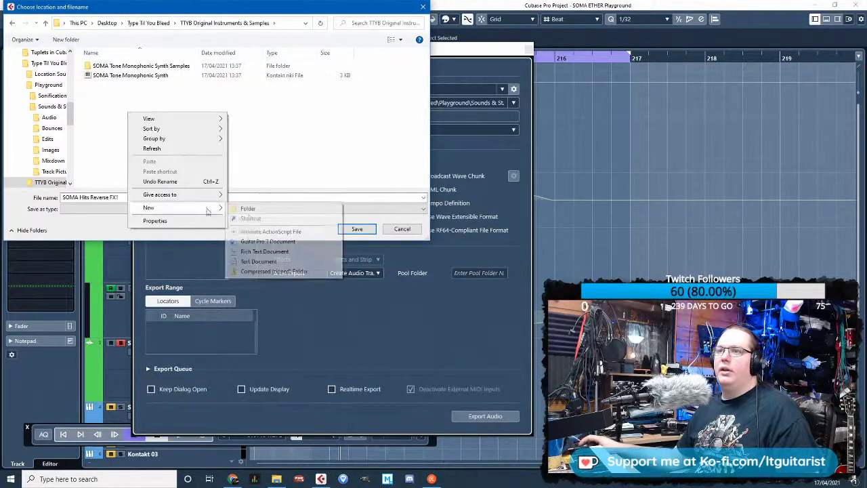
left_click(248, 209)
type("SAMPLES")
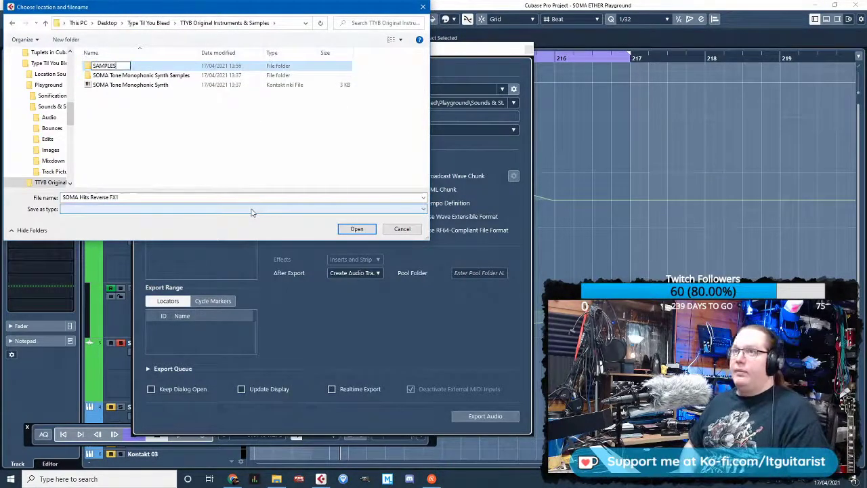
key("BackSpace")
key("BackSpace")
key("BackSpace")
key("BackSpace")
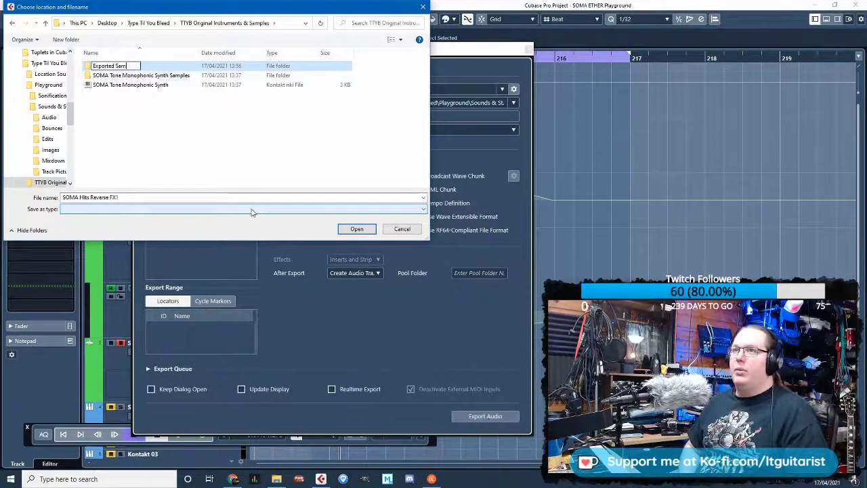
key("Return")
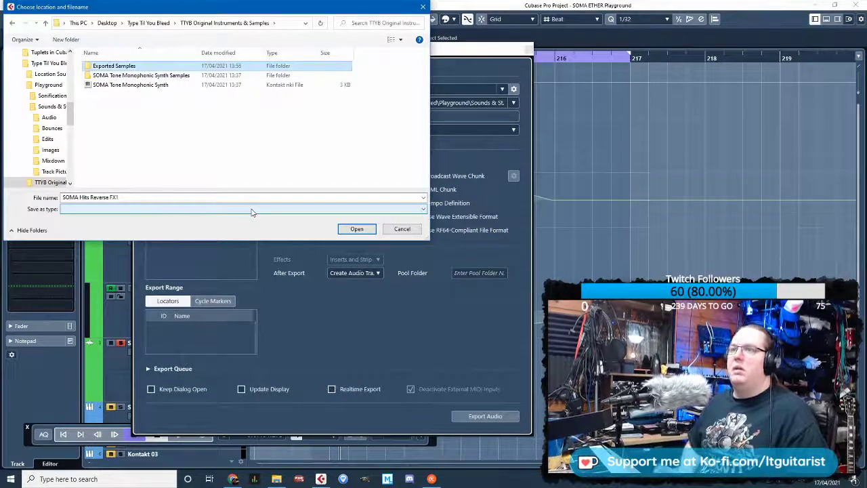
key("Return")
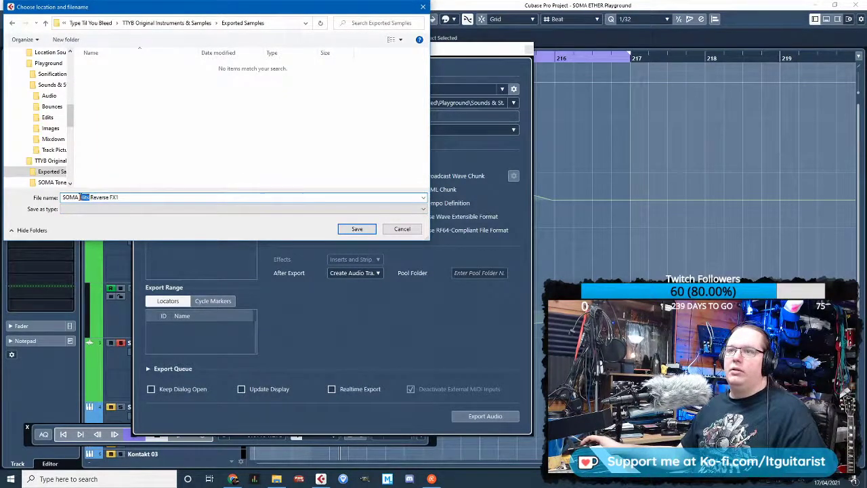
Shorten the export file name to SOMA Reverse FX1 and accept Exported Samples as its save location
left_click_drag(81, 197, 117, 197)
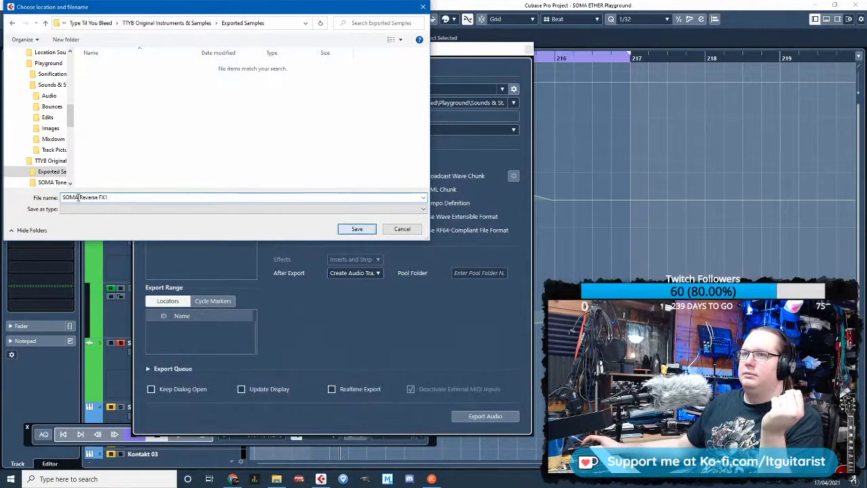
left_click(368, 229)
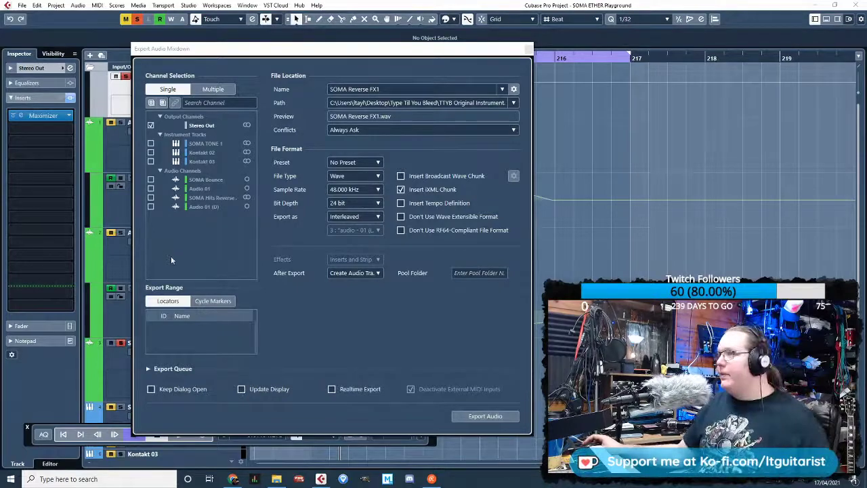
left_click(391, 48)
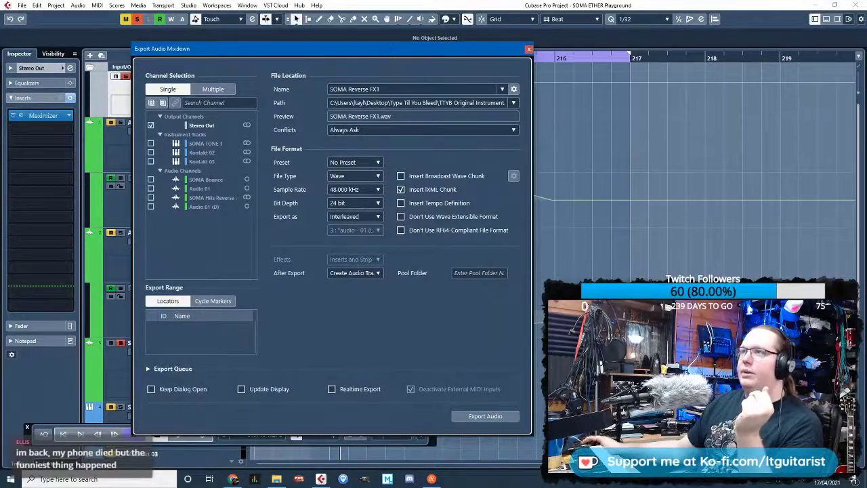
left_click_drag(392, 54, 419, 80)
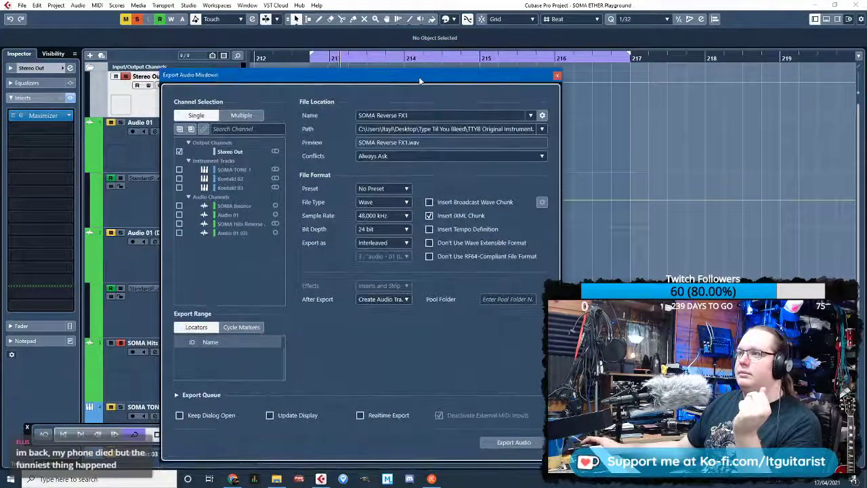
Switch to File Explorer and open the Exported Samples folder within TTYB Original Instruments & Samples
left_click(276, 478)
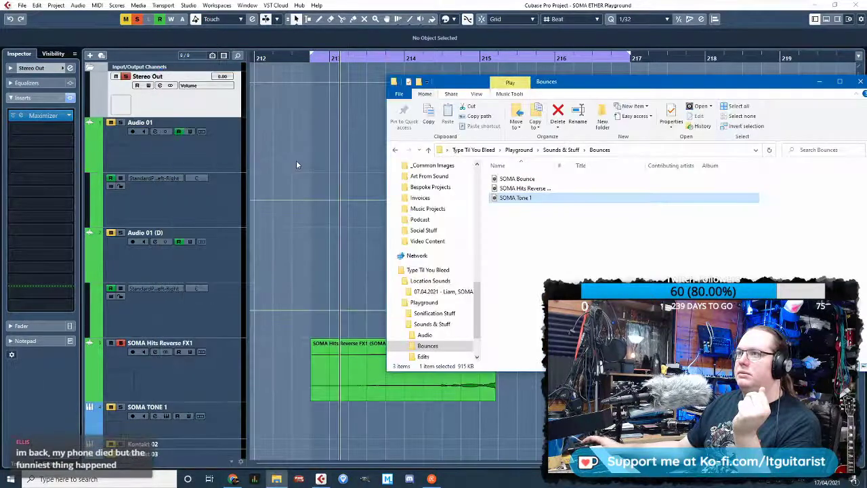
left_click(559, 150)
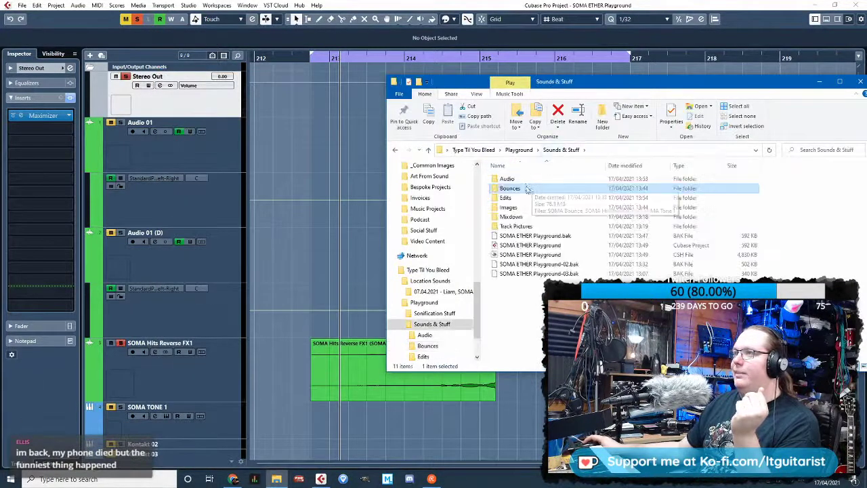
left_click(518, 150)
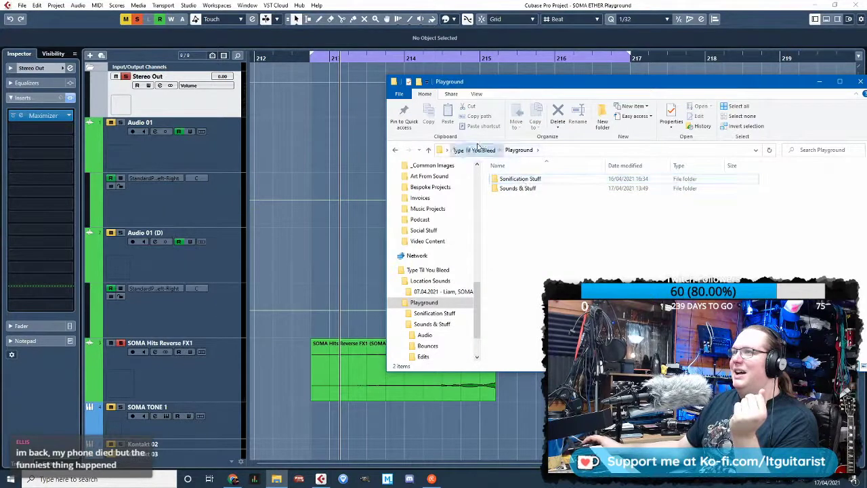
left_click(473, 149)
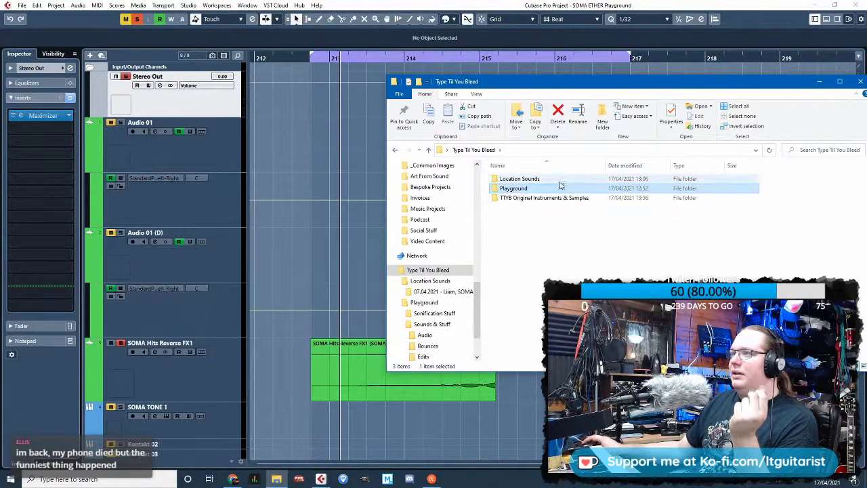
double_click(538, 198)
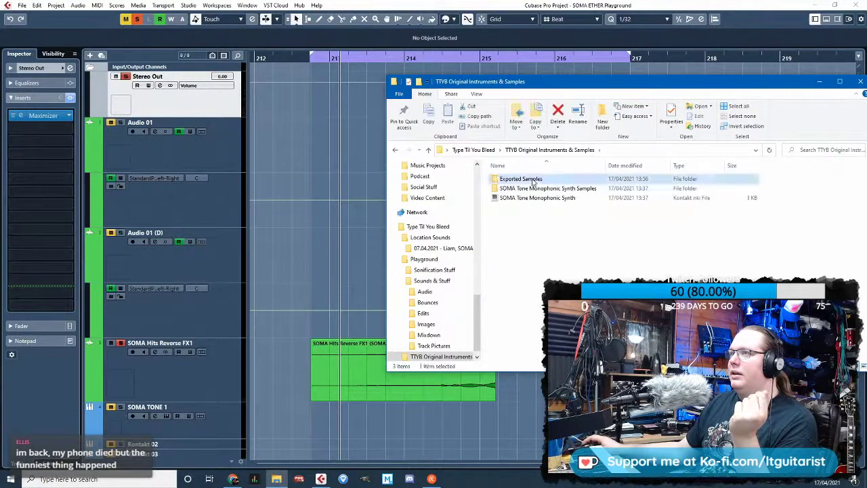
double_click(520, 178)
Return to Cubase and export the Stereo Out mixdown as a 24-bit, 48 kHz Wave file
left_click(465, 4)
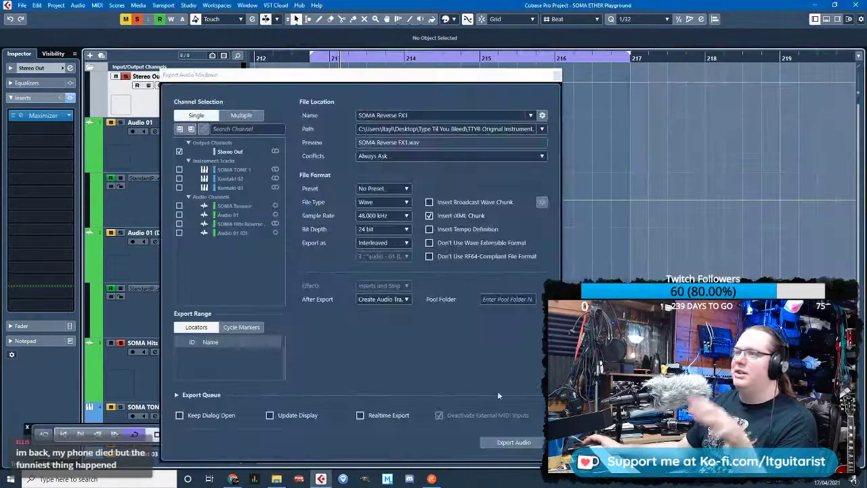
left_click(518, 442)
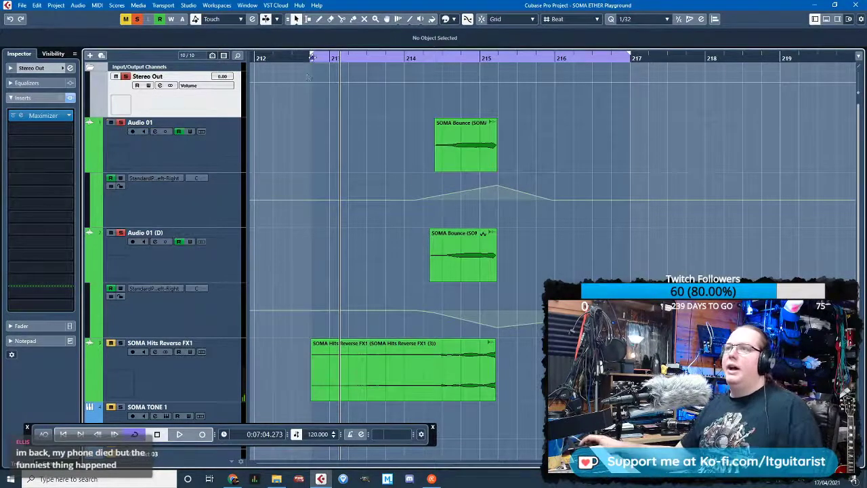
Narrow the locator range to the two SOMA Bounce clips, from about beat 214.2 to just before 215.3
left_click_drag(311, 57, 434, 70)
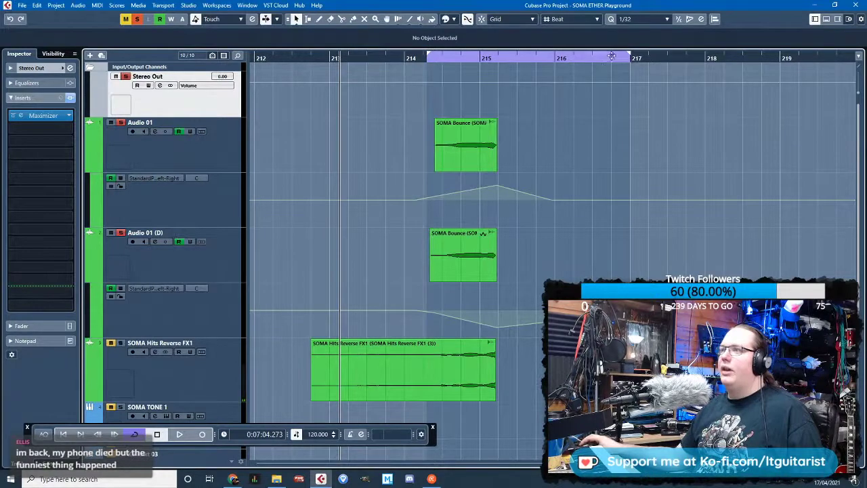
left_click_drag(611, 57, 514, 58)
Show the insert effects of the Audio 01 (D) track and audition the looped SOMA Bounce clips
left_click(231, 166)
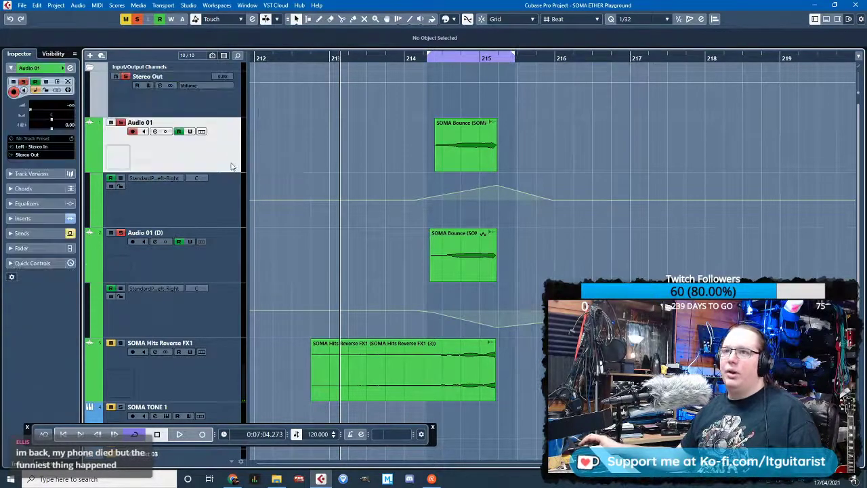
left_click(13, 225)
left_click(208, 274)
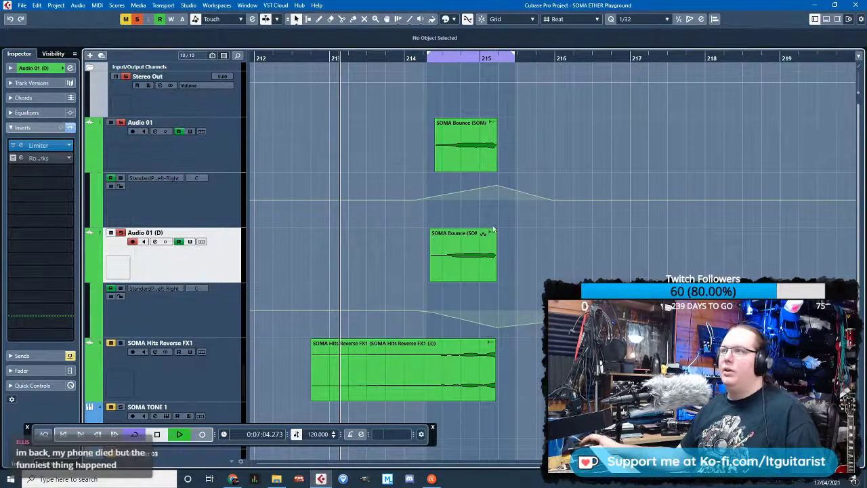
key("space")
scroll(549, 216, "up", 3)
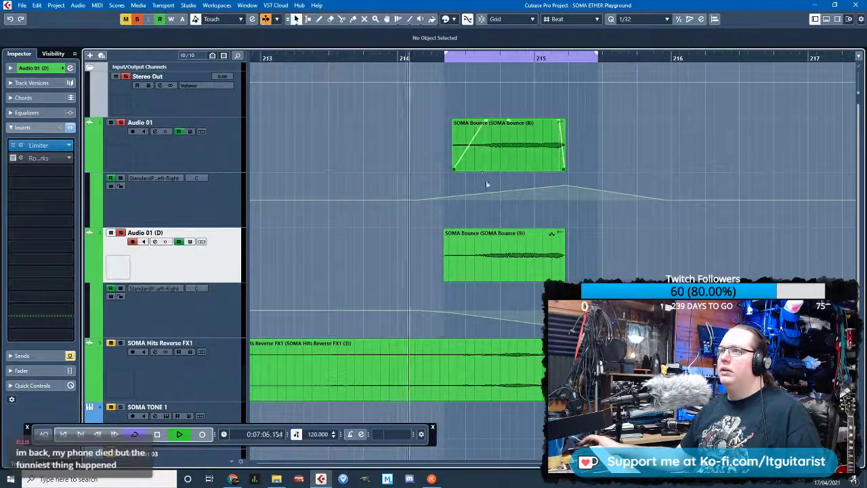
key("h")
key("h")
key("h")
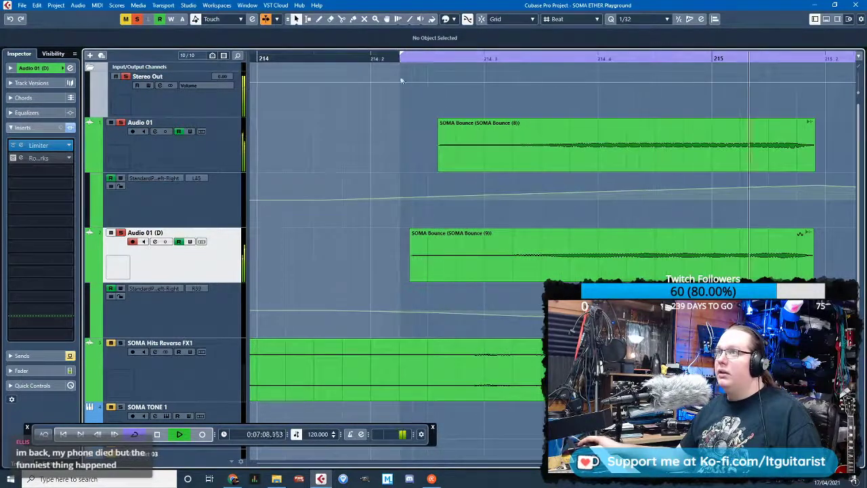
key("g")
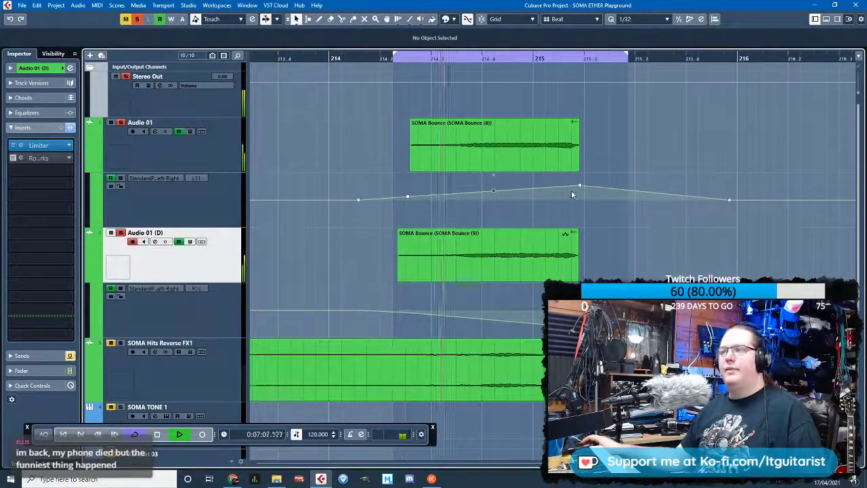
Bypass the Maximizer insert on the Stereo Out channel and audition the looped clips without it
left_click(217, 108)
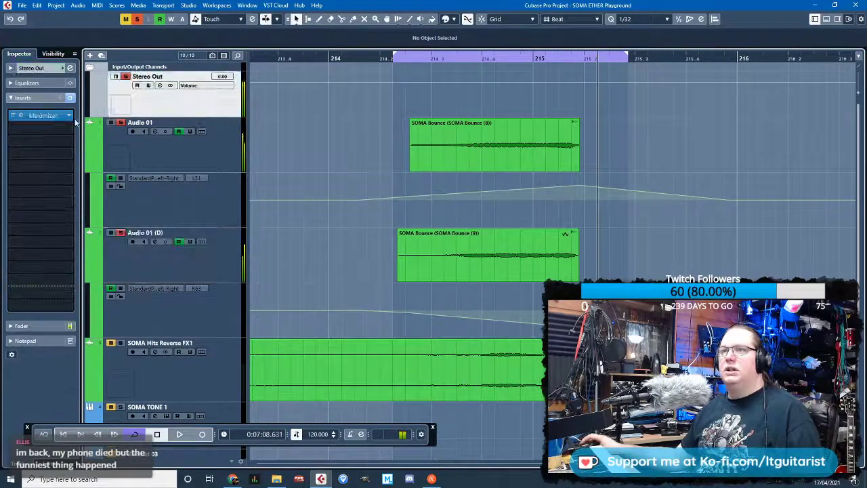
left_click(13, 116)
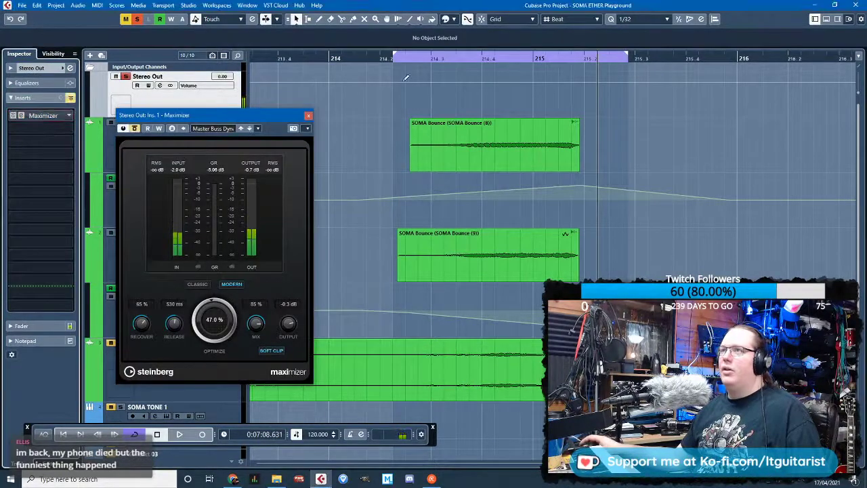
key("space")
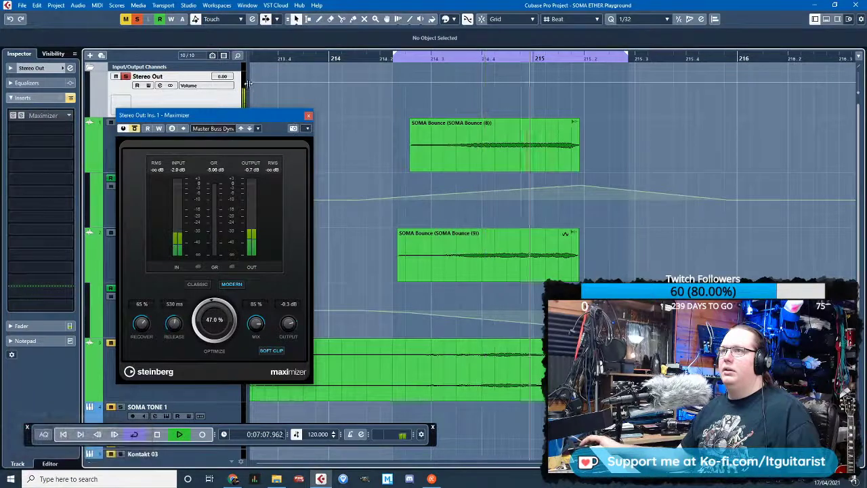
key("space")
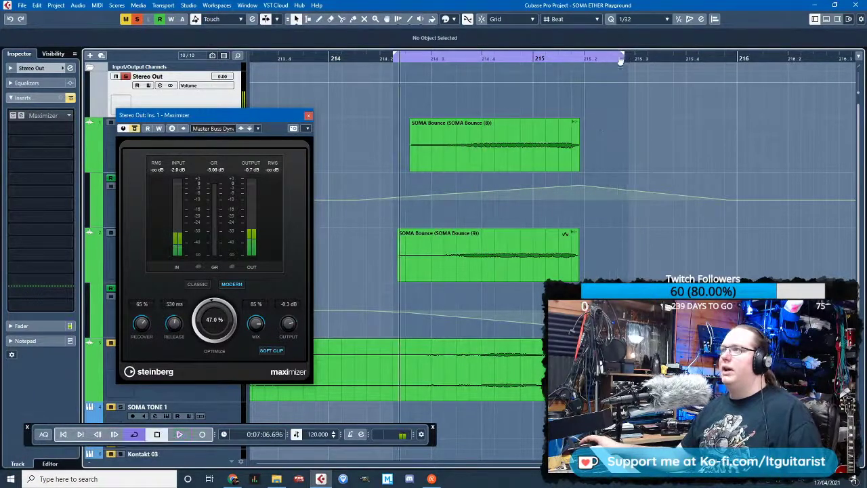
Shorten the locator range to just after 215.2 and export the Stereo Out mixdown as SOMA Riser, closing the Maximizer window
left_click_drag(621, 60, 606, 60)
left_click(22, 4)
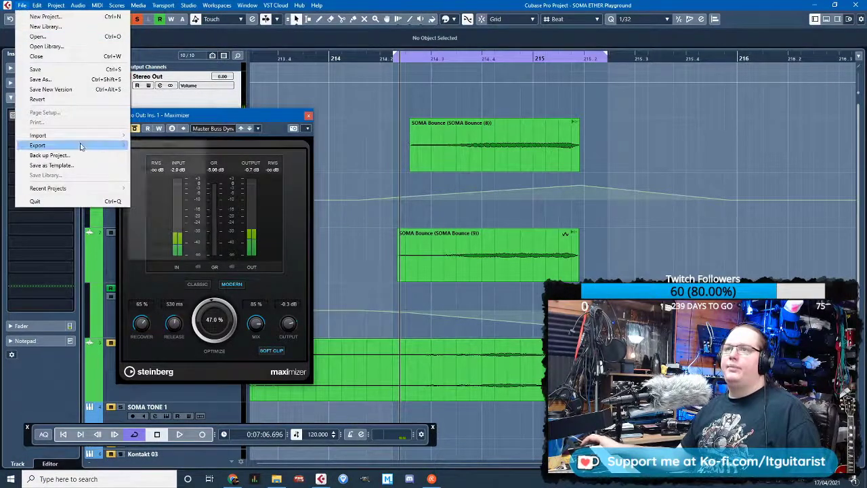
left_click(163, 165)
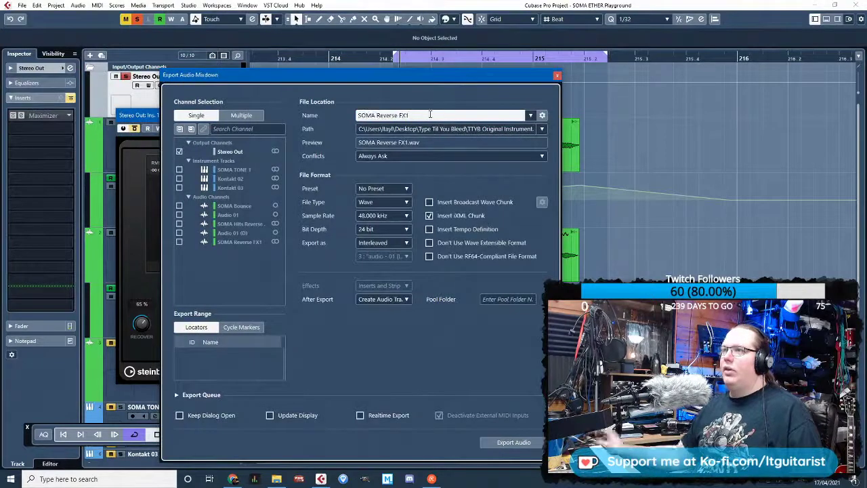
key("BackSpace")
type("2")
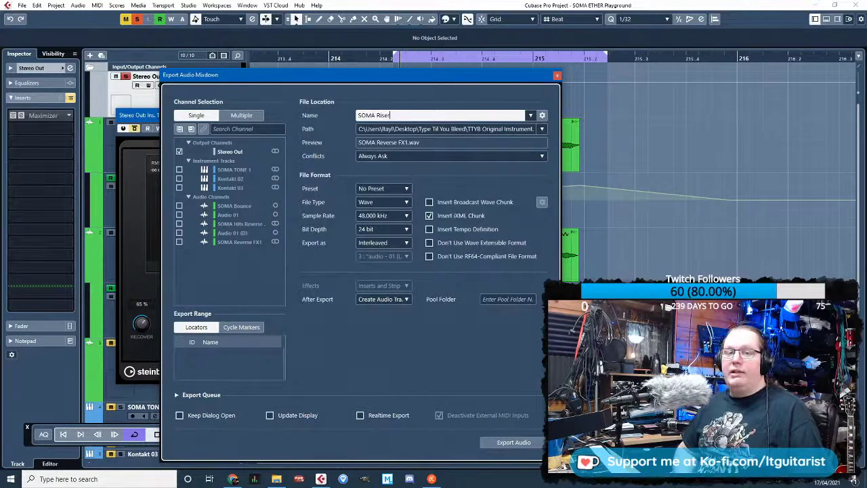
left_click(535, 444)
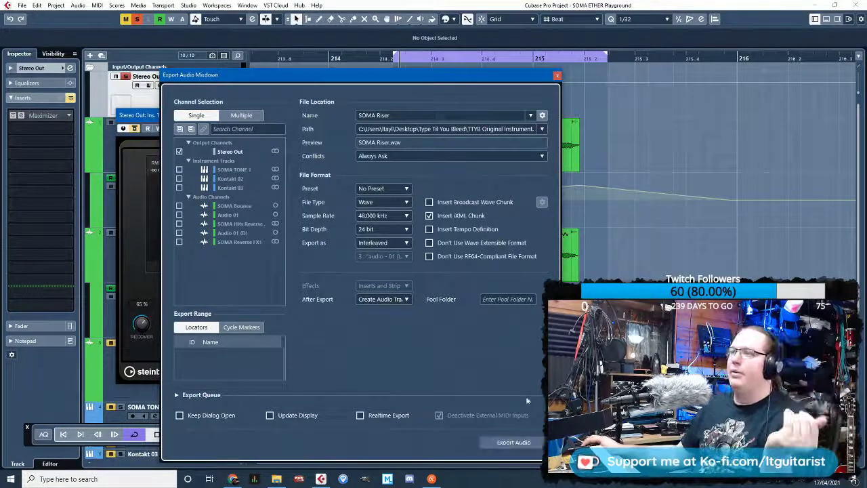
left_click(520, 442)
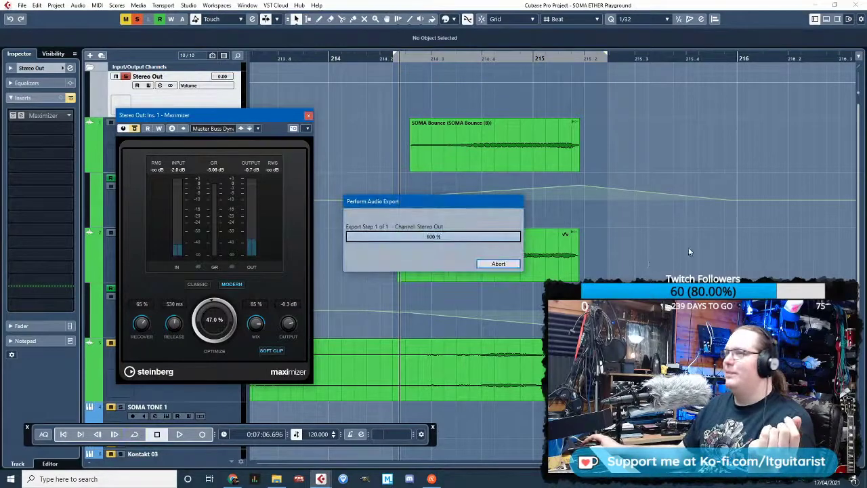
left_click(308, 115)
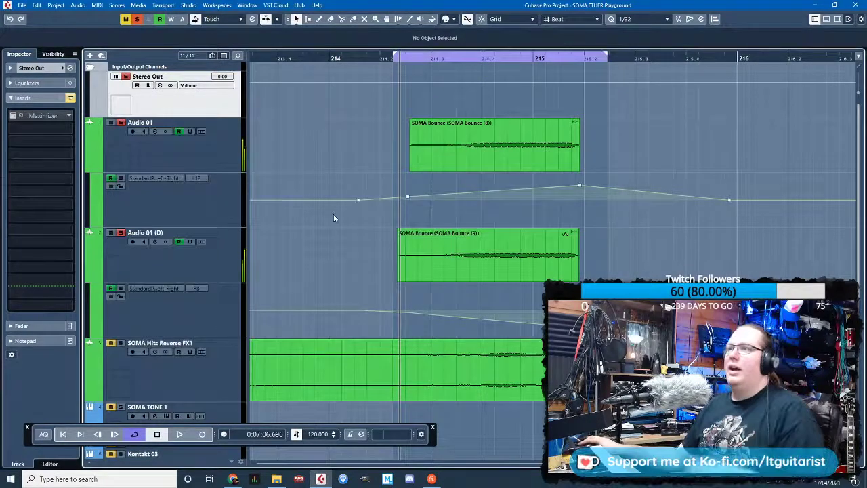
Set the locator range over the clips between 205.2 and just before 208.3, auditioning them to place its end
scroll(323, 234, "down", 6)
scroll(294, 264, "left", 3)
scroll(588, 274, "up", 2)
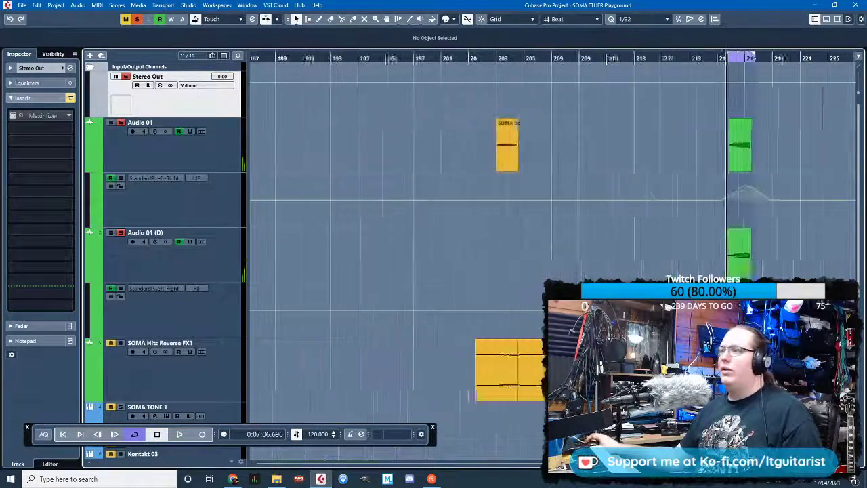
scroll(360, 206, "up", 6)
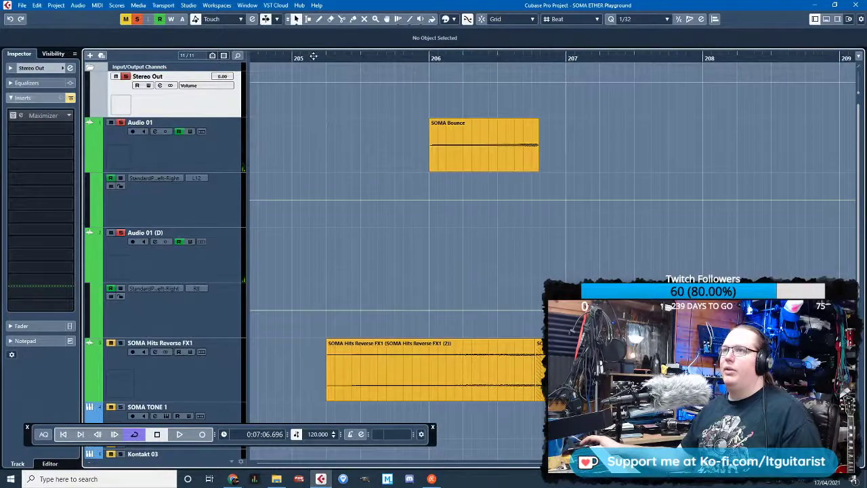
left_click_drag(313, 56, 806, 58)
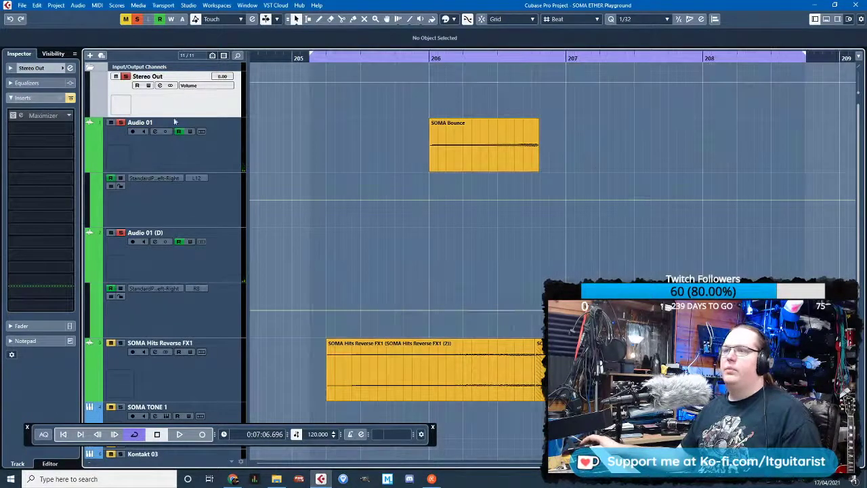
double_click(294, 58)
left_click_drag(312, 56, 327, 56)
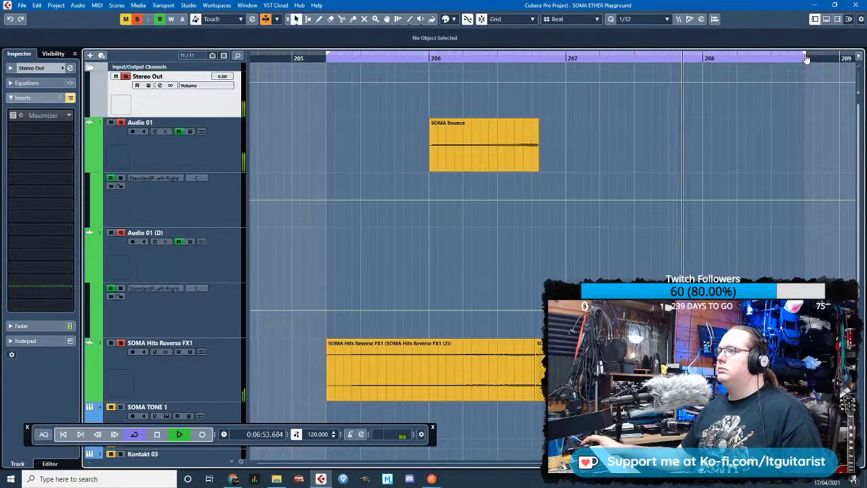
left_click_drag(805, 58, 770, 58)
key("space")
Export the Stereo Out mixdown of the located range as a Wave file named SOMA FX 2
scroll(676, 177, "down", 3)
scroll(675, 179, "down", 1, "ctrl")
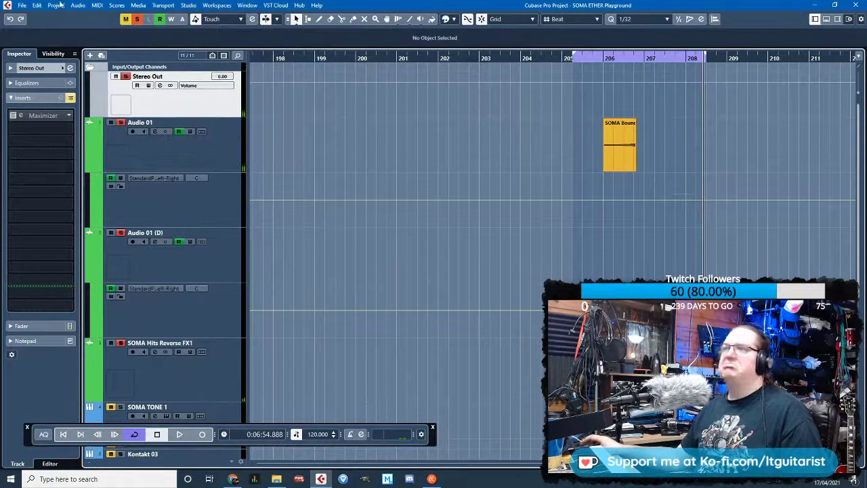
left_click(22, 5)
mouse_move(134, 145)
left_click(161, 145)
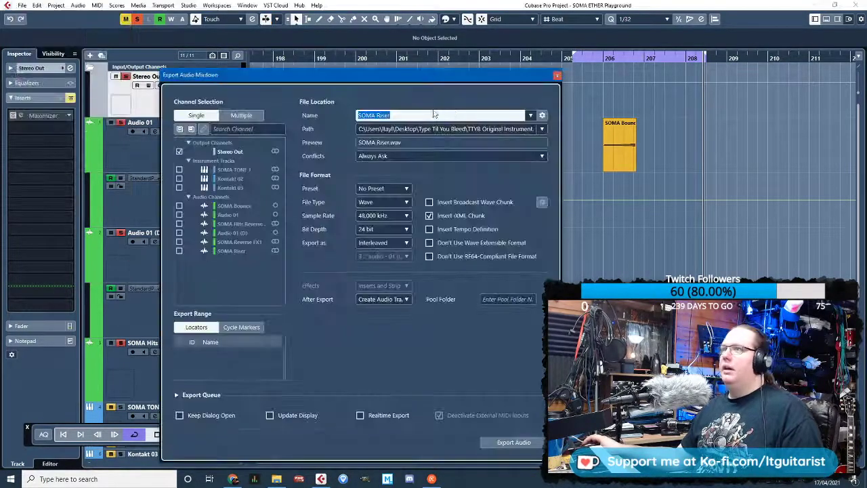
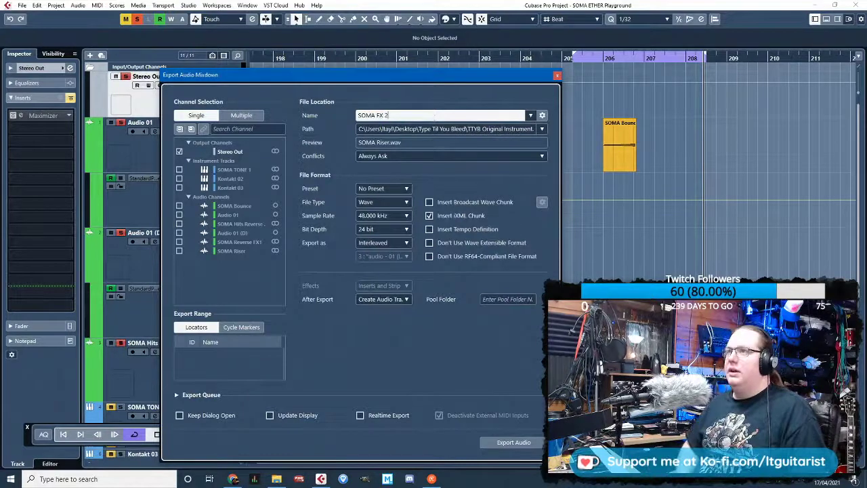
left_click(514, 442)
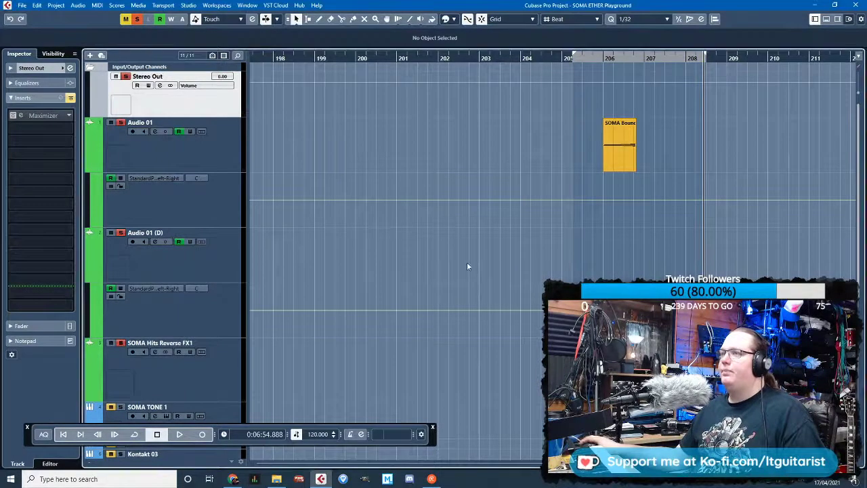
Play from about bar 220, clear all active solos and solo the SOMA Hits Reverse FX1 track
scroll(490, 263, "down", 6)
left_click(711, 270)
scroll(696, 270, "up", 5)
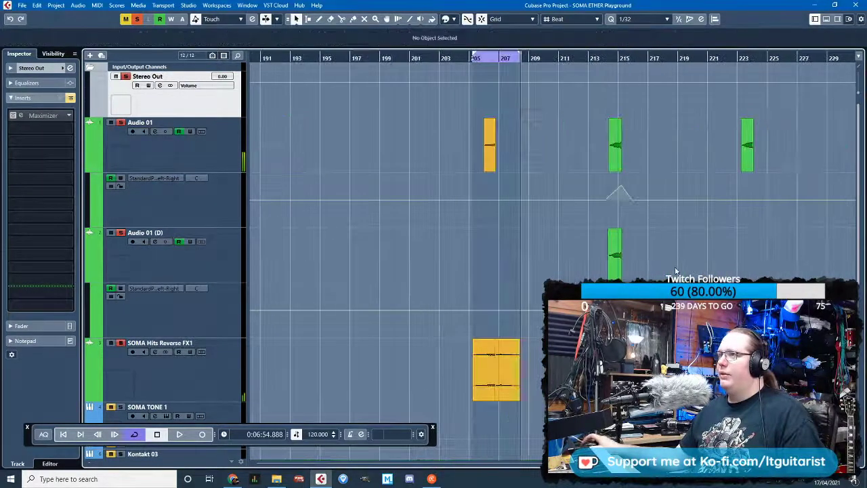
scroll(676, 269, "right", 3)
scroll(676, 258, "up", 3)
scroll(676, 259, "right", 2)
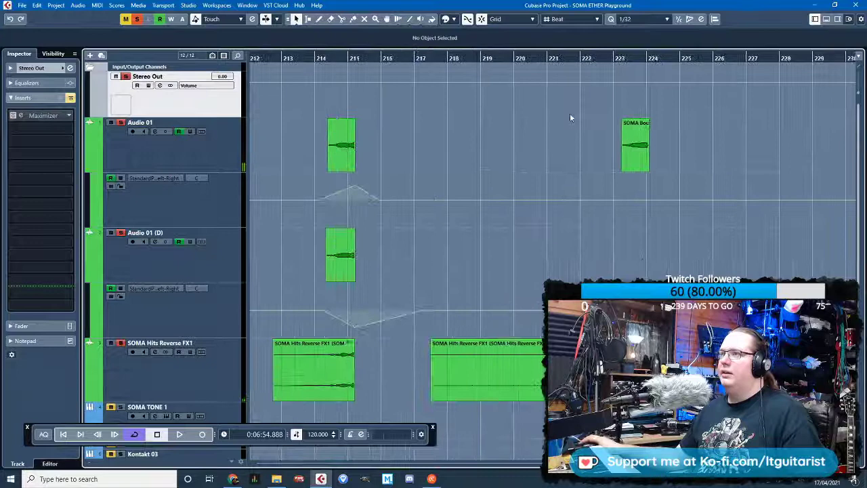
left_click(520, 59)
key("space")
left_click(137, 19)
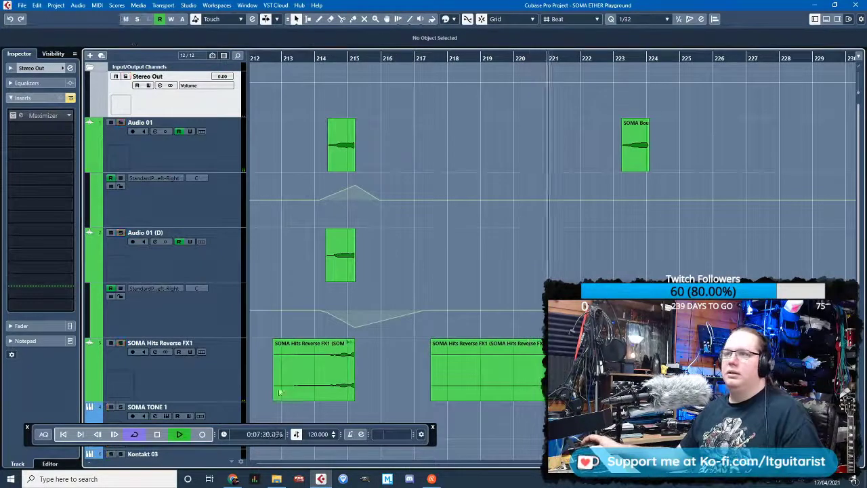
left_click(121, 343)
scroll(610, 145, "up", 3)
scroll(474, 308, "down", 3)
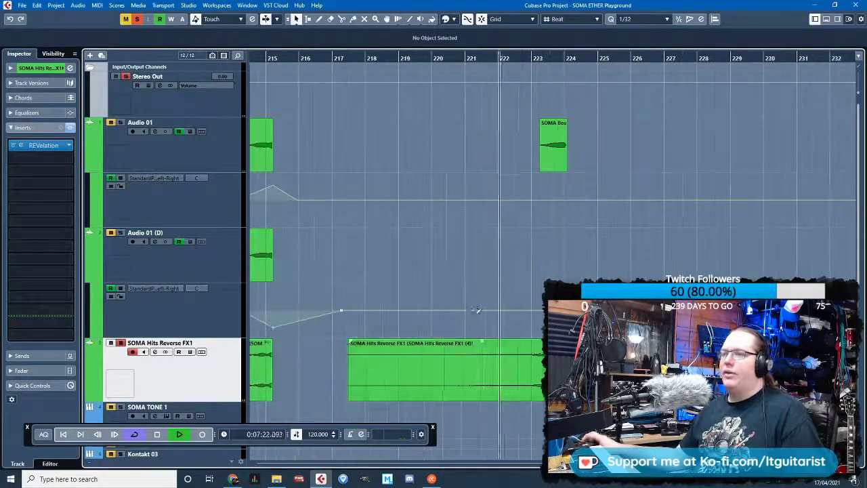
Trim the front of the SOMA Hits Reverse FX1 clip by splitting it at 220.4, and give the remaining part a short fade-in
key("3")
left_click(456, 374)
key("1")
left_click(437, 373)
key("Delete")
left_click(459, 347)
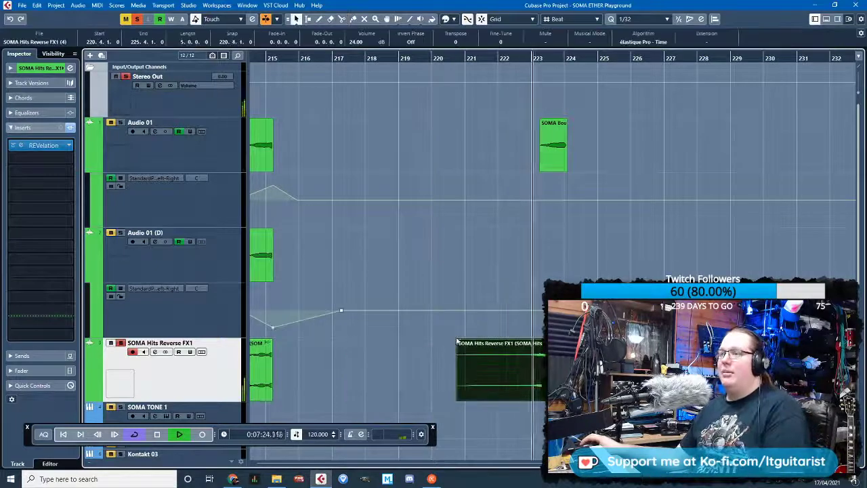
left_click_drag(458, 341, 464, 340)
scroll(491, 200, "up", 2)
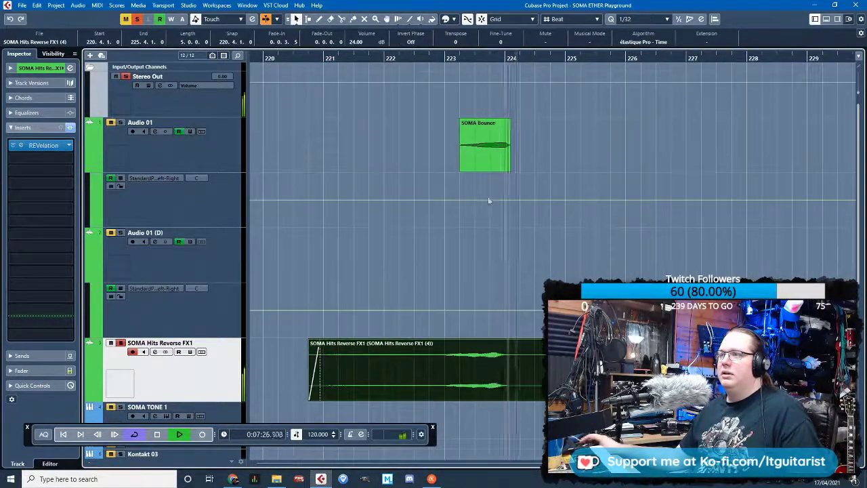
Solo Audio 01 as well and audition its SOMA Bounce clip at bar 223 together with the trimmed reverse clip
key("KP_Subtract")
scroll(416, 290, "down", 4)
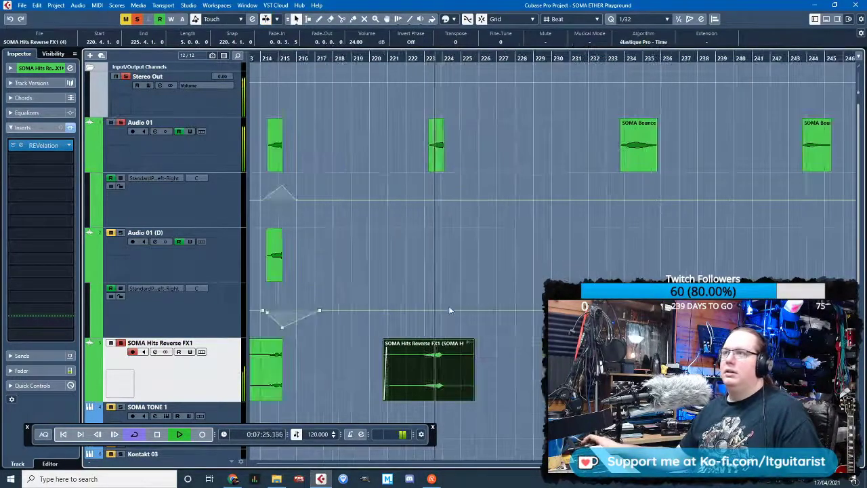
left_click(425, 255)
scroll(443, 280, "up", 2)
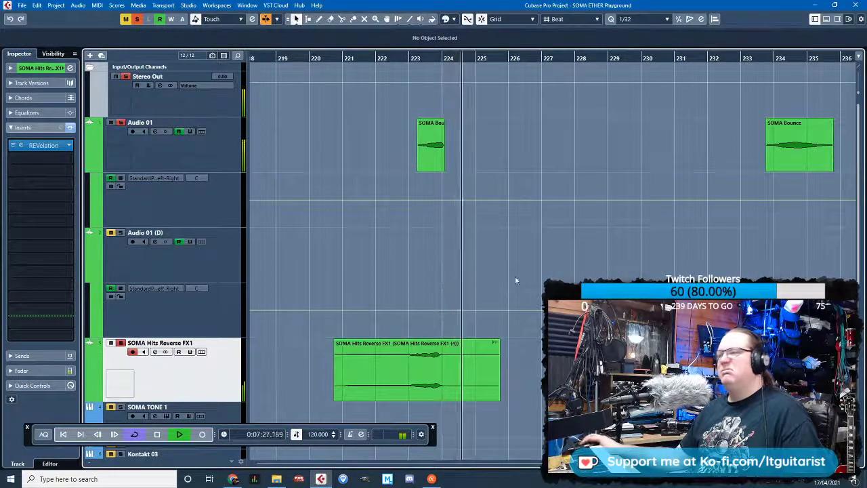
key("space")
Audition the SOMA Bounce and reverse clips from bar 233, with and without the Audio 01 track in the mix
scroll(515, 276, "right", 3)
left_click(358, 59)
key("space")
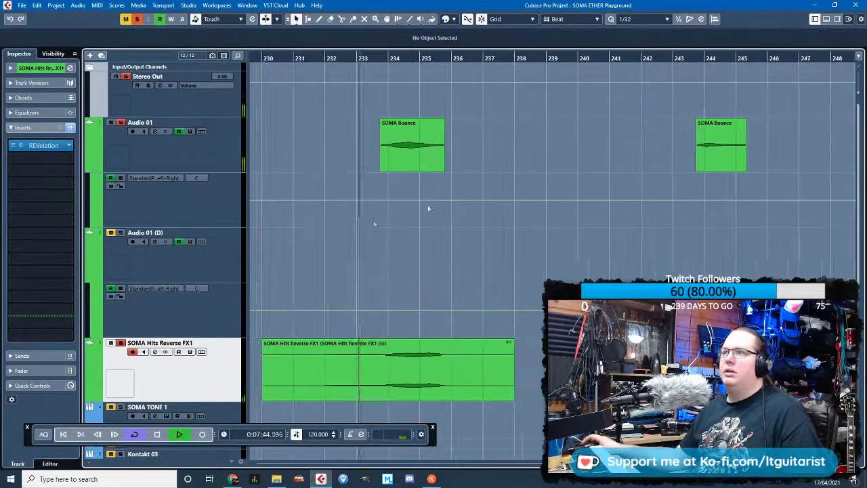
key("h")
left_click(107, 119)
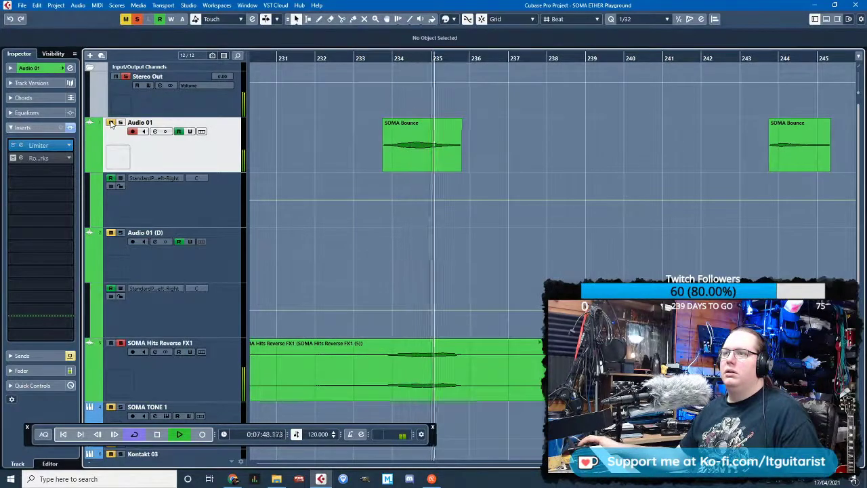
left_click(370, 57)
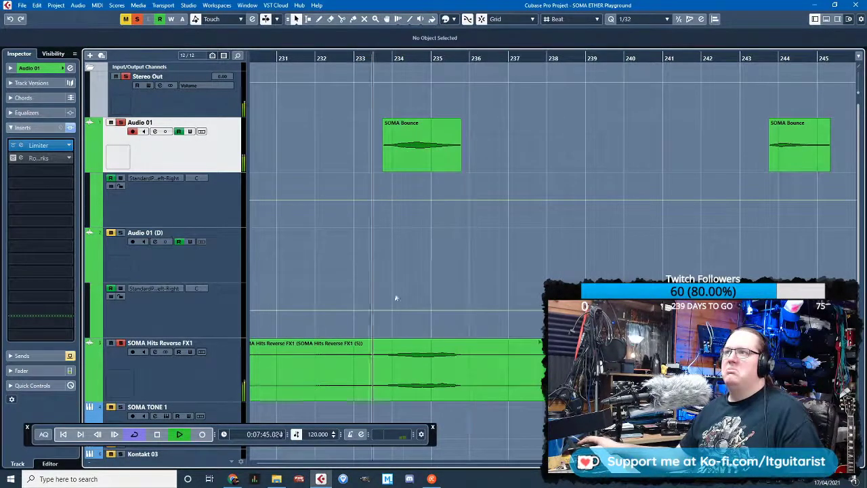
key("g")
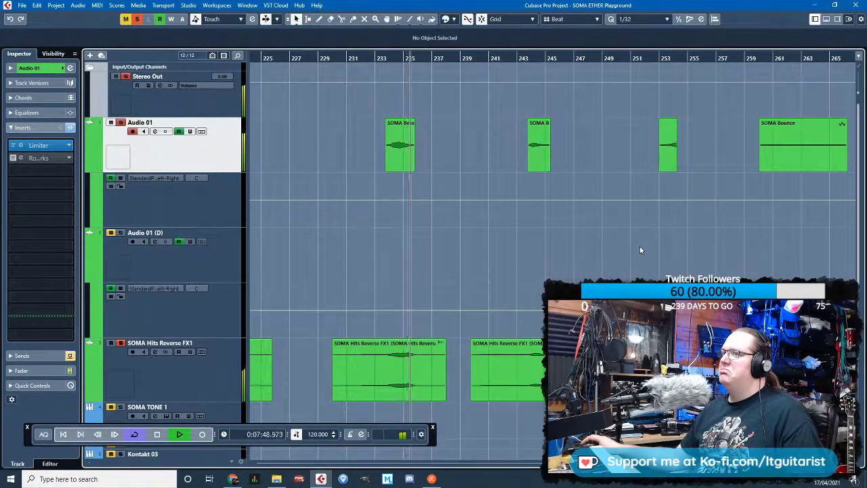
Audition the SOMA Bounce clips near bars 244 and 253 together with the reverse effect clips below them
scroll(444, 85, "up", 2)
left_click(519, 59)
left_click_drag(520, 59, 370, 271)
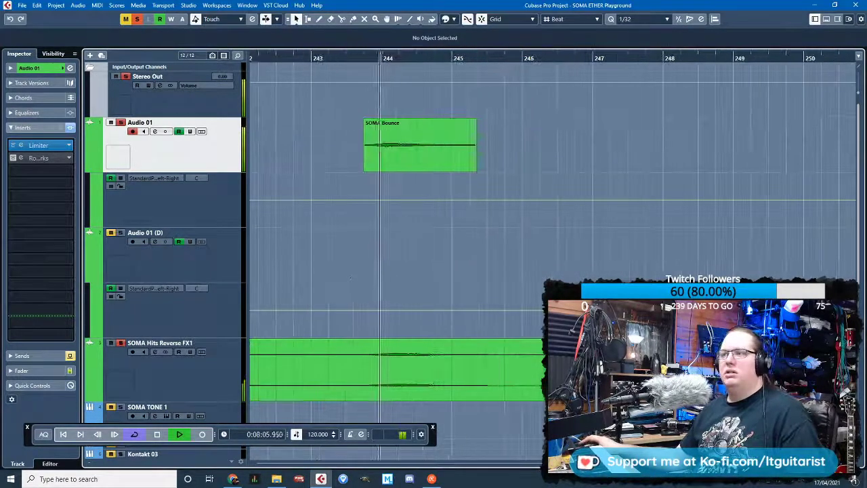
scroll(371, 272, "down", 4)
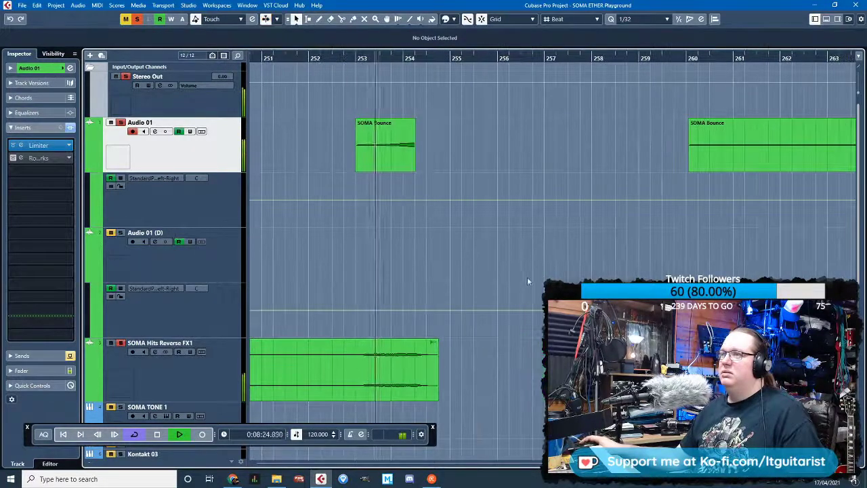
scroll(533, 271, "left", 3)
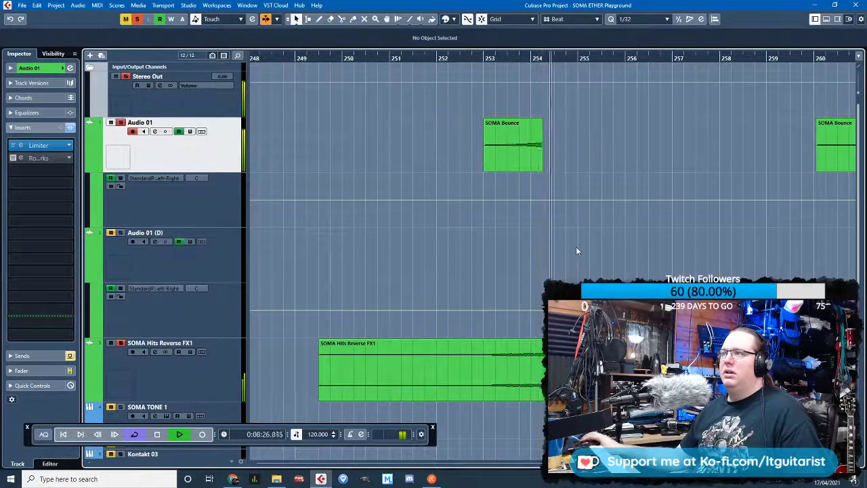
key("space")
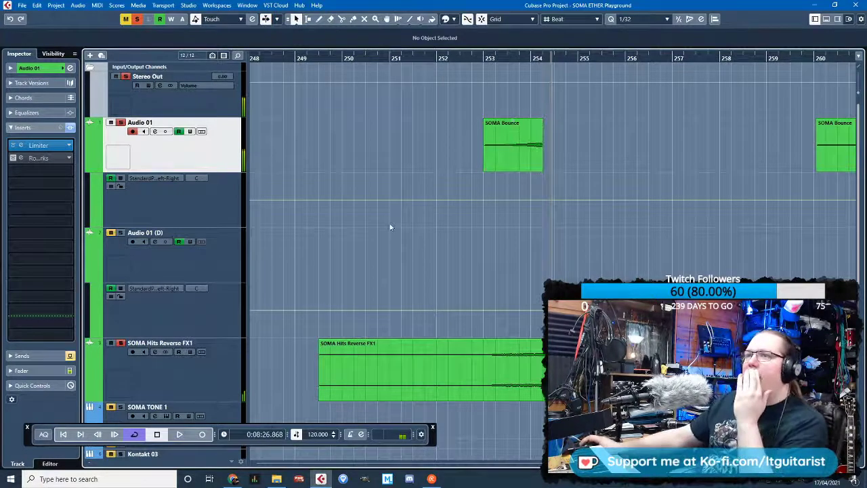
Show the Volume automation of Audio 01 and place the playhead at the start of the SOMA Bounce clip at bar 253
left_click(162, 178)
left_click(211, 190)
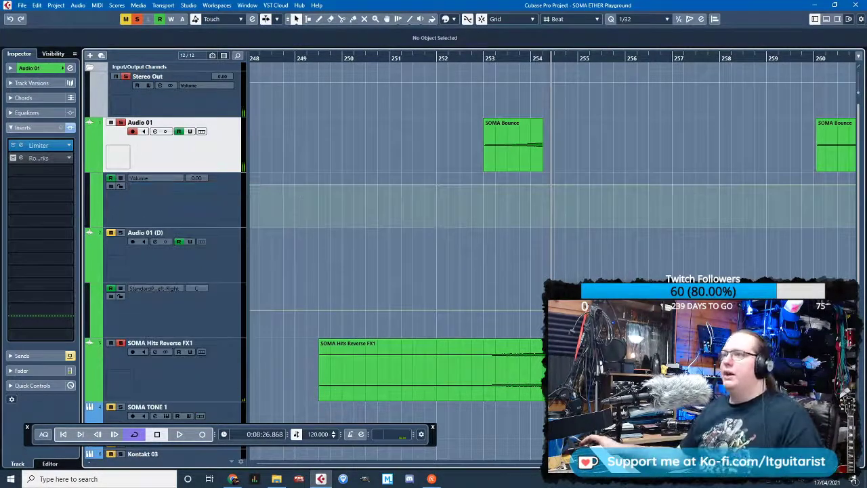
left_click_drag(551, 57, 526, 250)
left_click(312, 56)
Unsolo the SOMA Hits Reverse FX1 track and audition the SOMA Bounce clip at bar 253 on its own
left_click(226, 366)
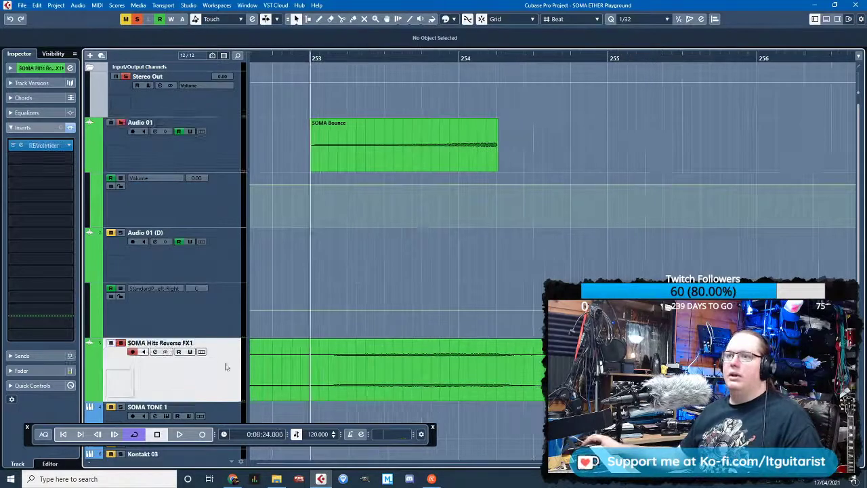
key("s")
left_click(321, 57)
key("space")
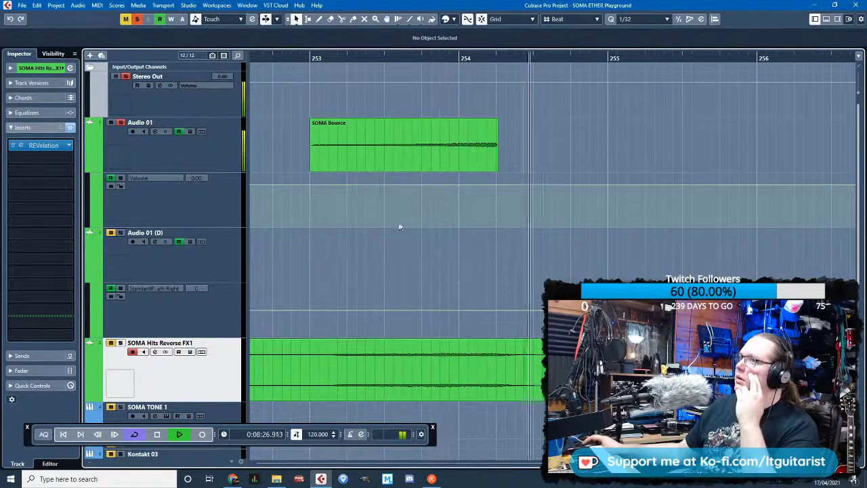
scroll(400, 226, "left", 2)
key("space")
Shape Audio 01's volume automation to dip at bar 253 and rise in a curve to 0.00 at the SOMA Bounce clip's end
left_click(327, 184)
left_click(601, 186)
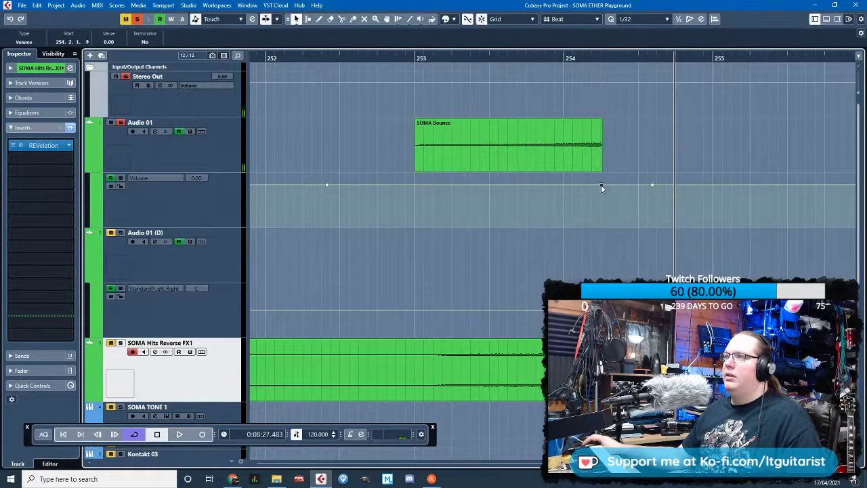
left_click_drag(407, 183, 427, 216)
left_click_drag(508, 204, 509, 209)
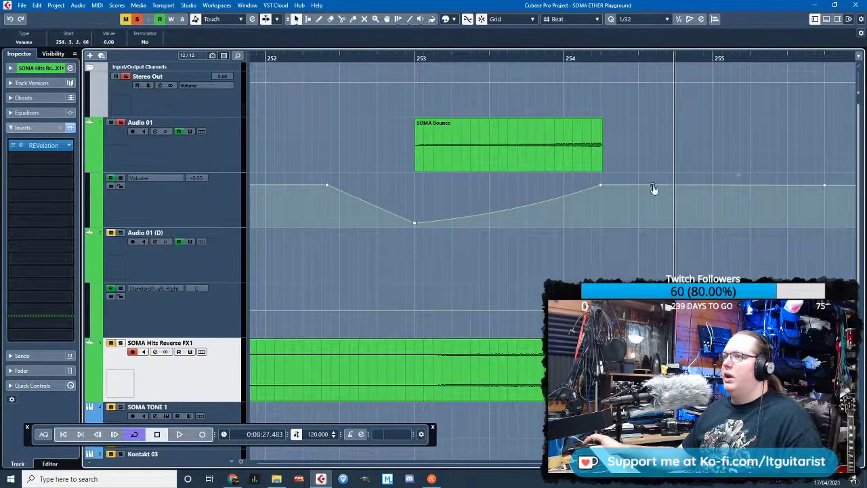
Curve Audio 01's volume automation down steeply after the SOMA Bounce clip at bar 253 and keep it low until just before bar 260
left_click_drag(653, 186, 638, 221)
left_click(649, 247)
scroll(644, 248, "down", 3)
scroll(829, 249, "right", 3)
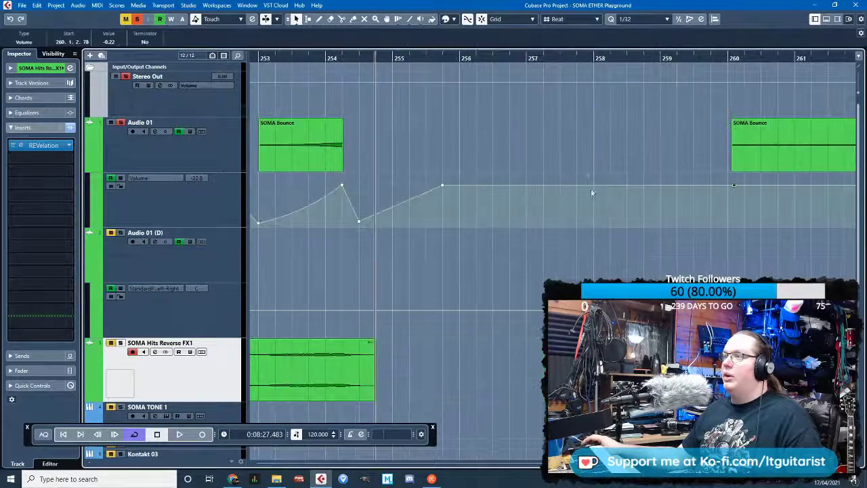
left_click_drag(447, 191, 712, 229)
left_click(521, 257)
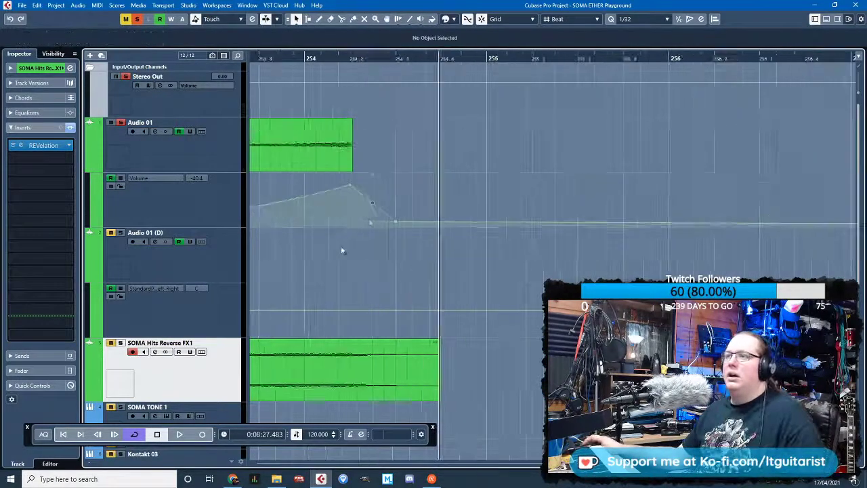
scroll(341, 246, "up", 3)
scroll(511, 213, "down", 3)
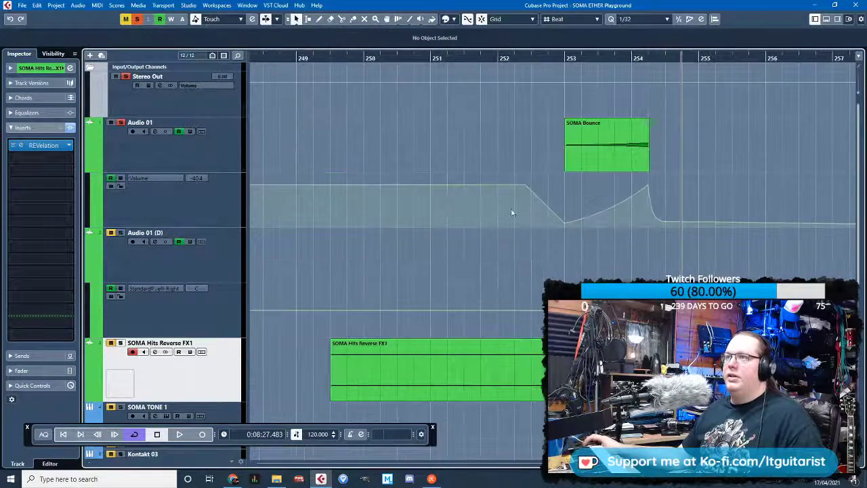
Set the loop range from bar 252 to the middle of bar 255 and start looped playback
left_click(547, 65)
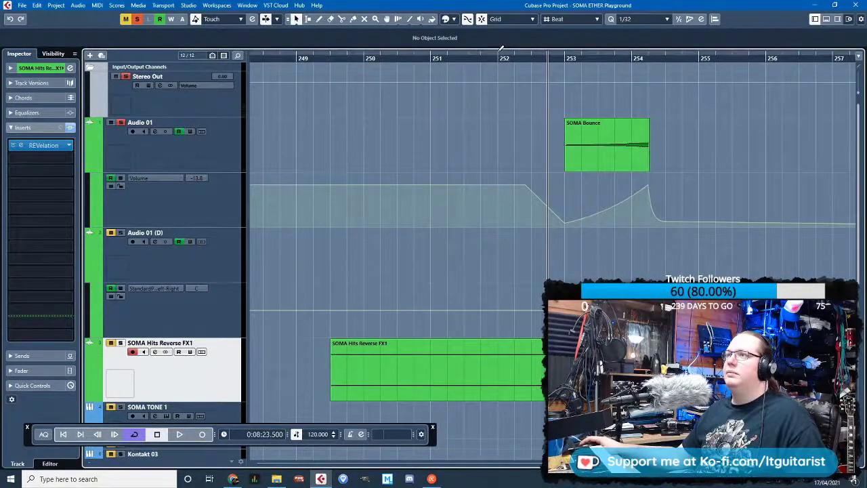
left_click_drag(499, 54, 731, 54)
key("space")
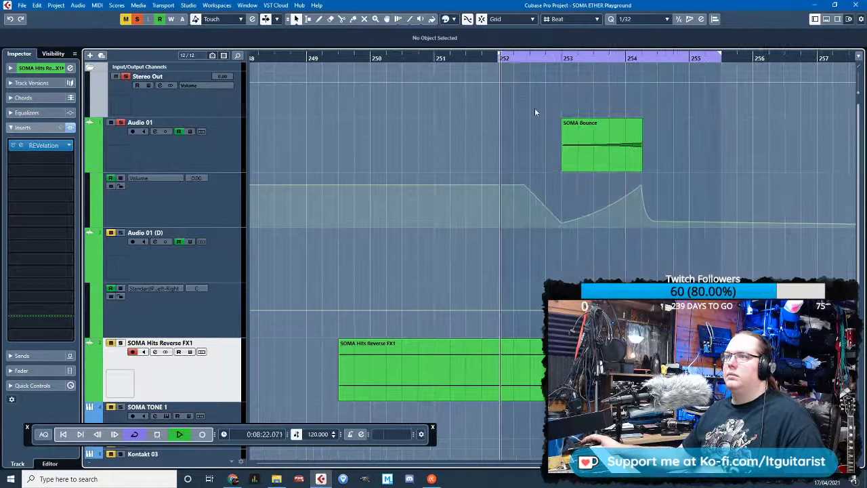
Insert the REVerence reverb after the Limiter on Audio 01 and move its window over the track area
left_click(206, 151)
left_click(68, 158)
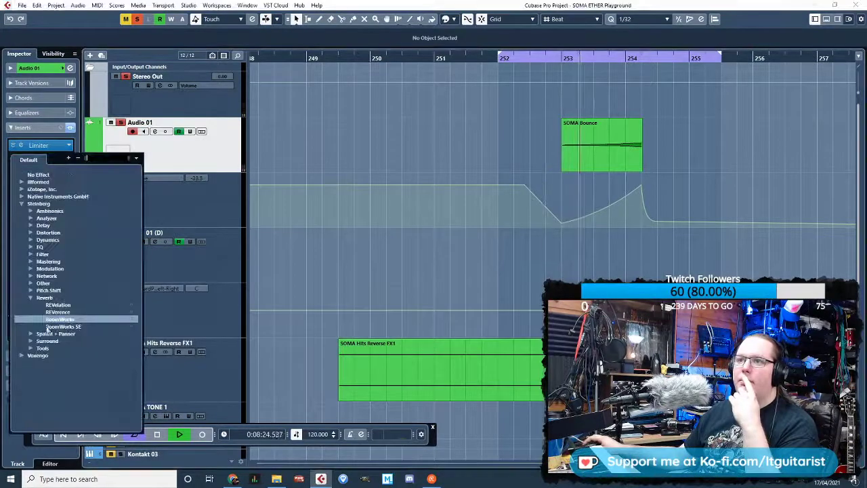
left_click(60, 311)
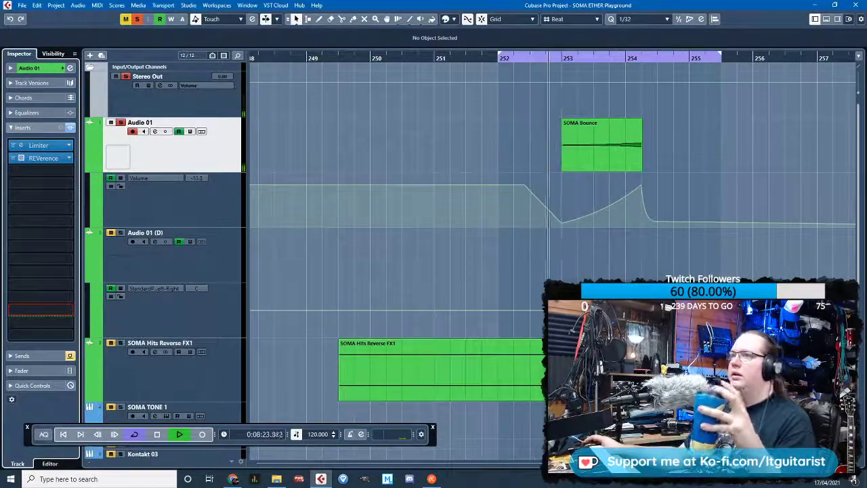
left_click_drag(866, 181, 291, 99)
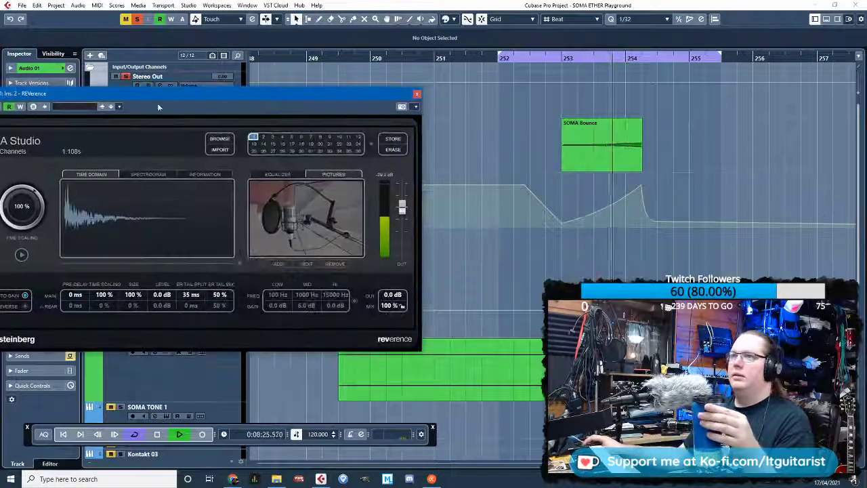
Load the Warm Wooden Church A preset in REVerence and bring the whole plug-in window into view
left_click(219, 138)
scroll(149, 217, "down", 4)
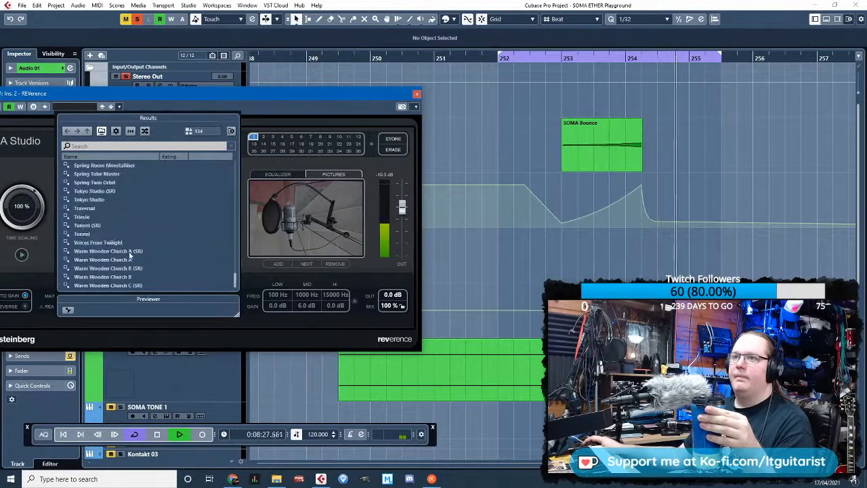
left_click(129, 250)
double_click(128, 250)
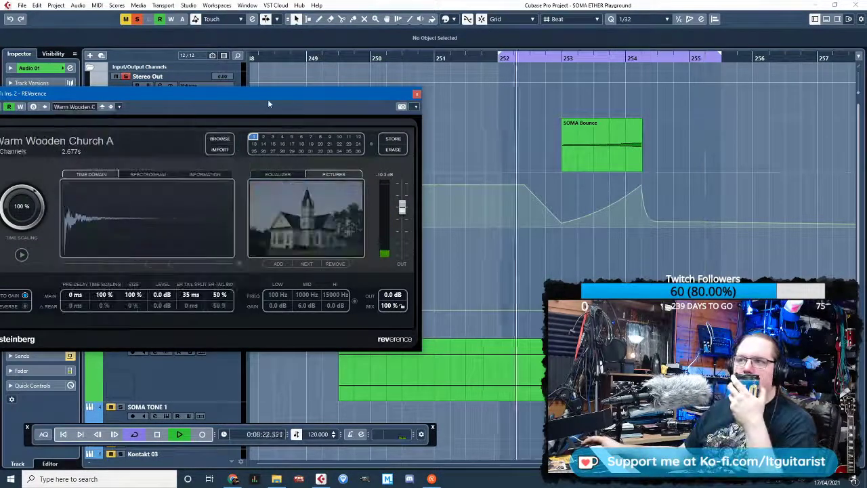
left_click_drag(267, 96, 376, 104)
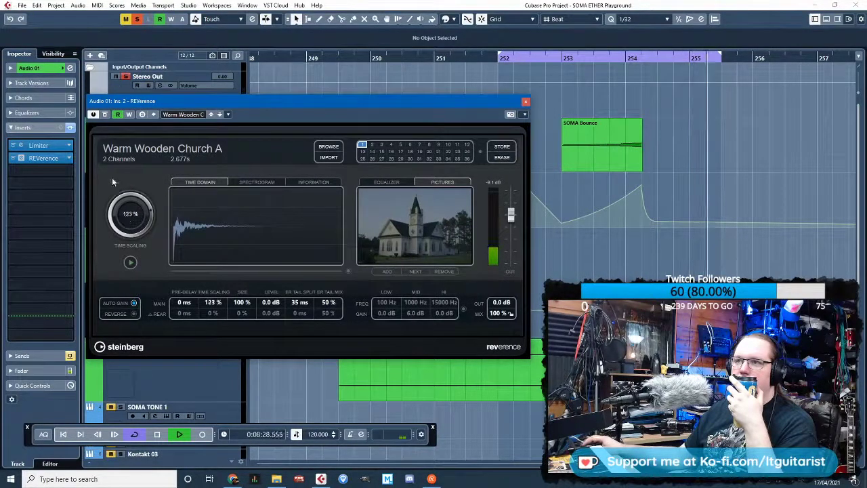
Set REVerence to 150% time scaling and 25 ms pre-delay, with equalizer gains of -1.9 dB low, 4.7 dB mid and 6.9 dB high
left_click_drag(113, 181, 199, 135)
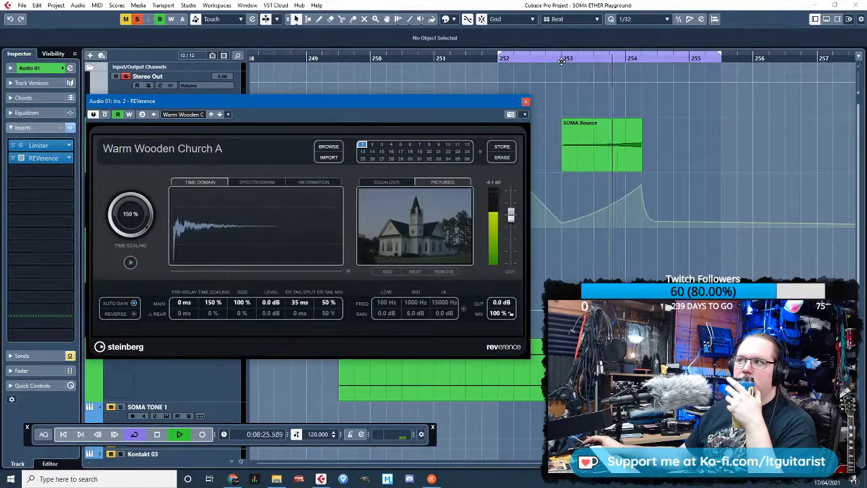
left_click_drag(441, 314, 450, 288)
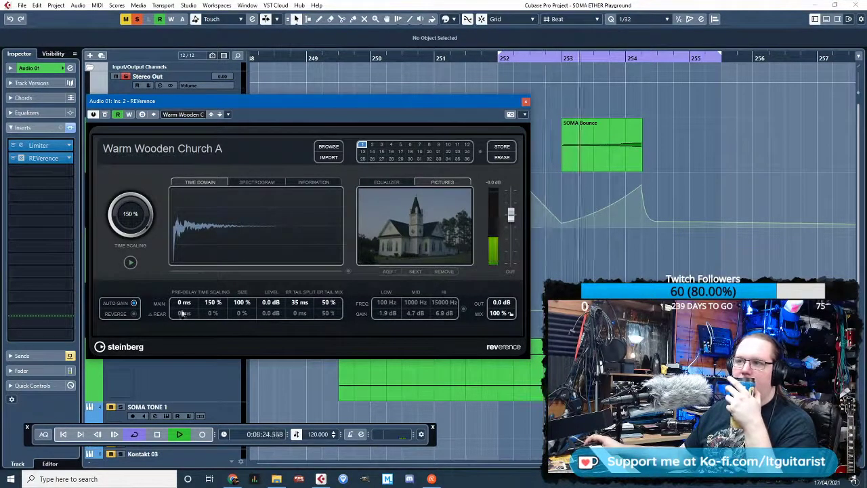
left_click_drag(181, 313, 192, 306)
left_click(270, 182)
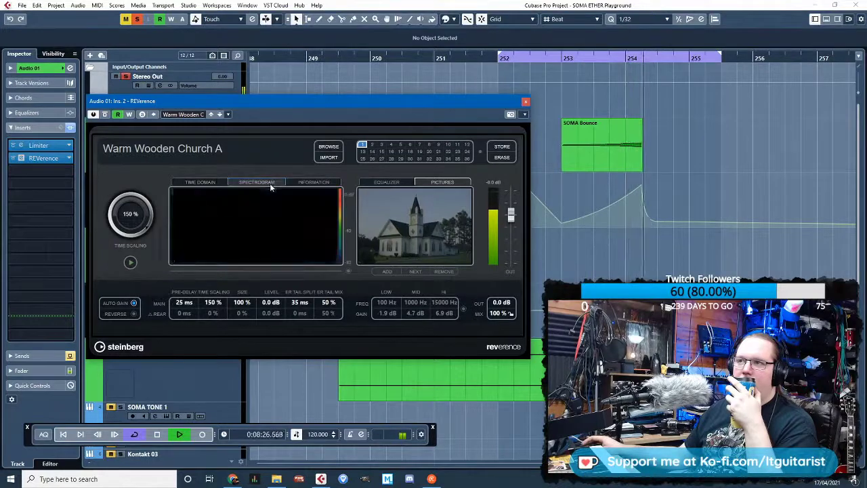
left_click(296, 183)
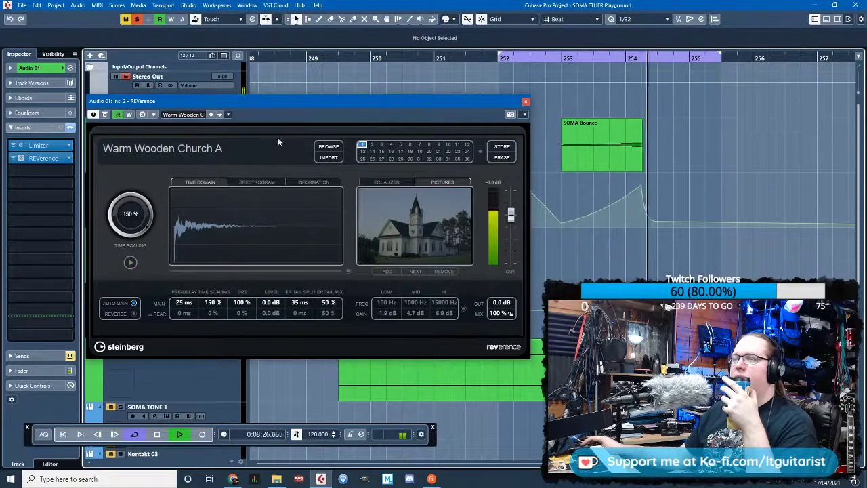
Insert the MonoDelay effect in Audio 01's third insert slot
left_click(41, 170)
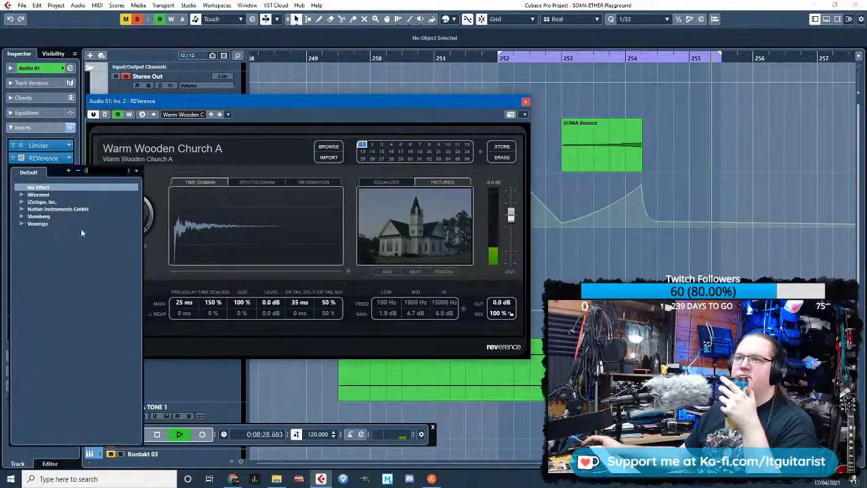
left_click(19, 216)
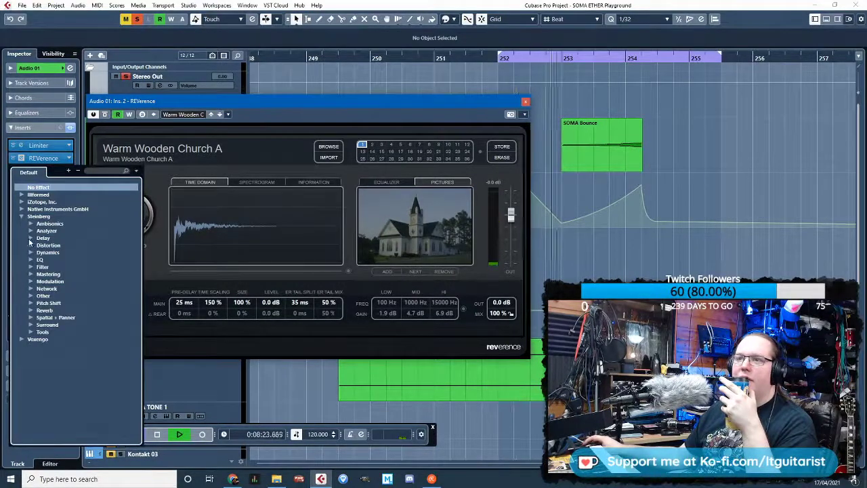
left_click(31, 238)
left_click(59, 252)
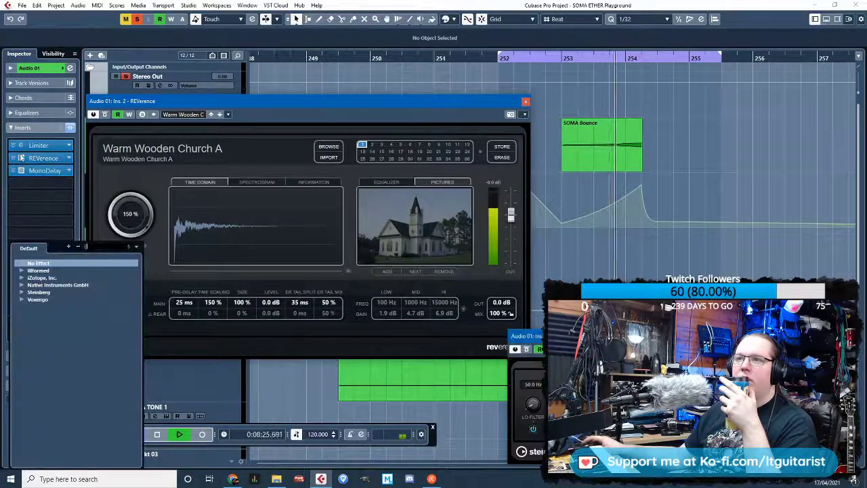
Replace MonoDelay with ModMachine on Audio 01 and move REVerence below it in the insert chain
left_click(44, 170)
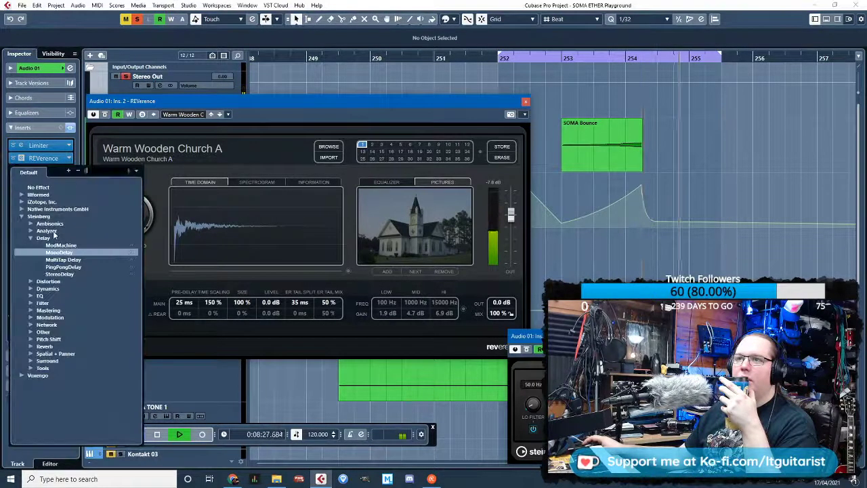
left_click(60, 245)
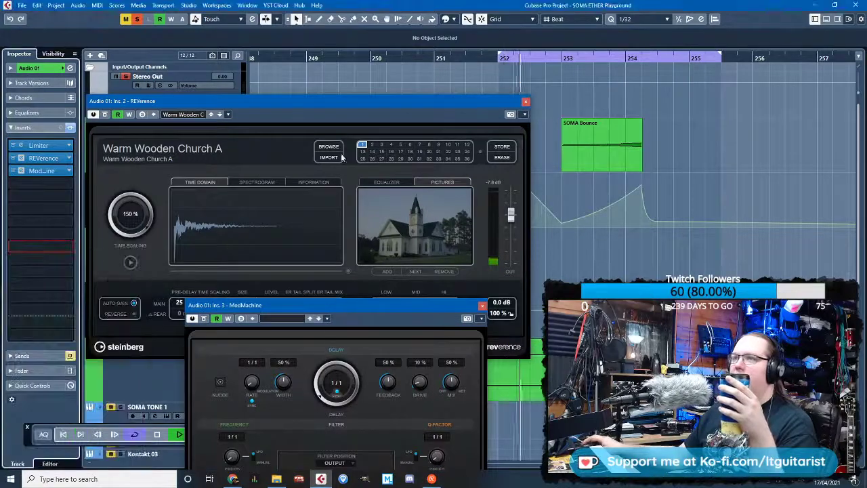
left_click_drag(333, 310, 287, 25)
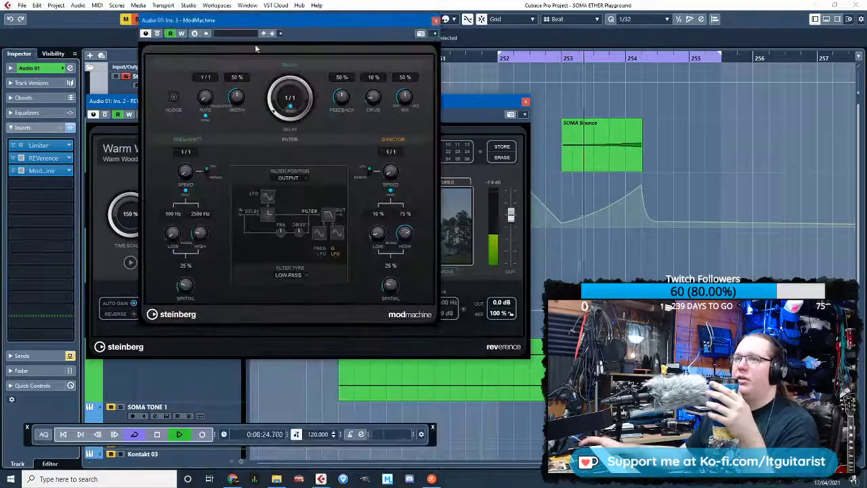
left_click_drag(43, 158, 47, 186)
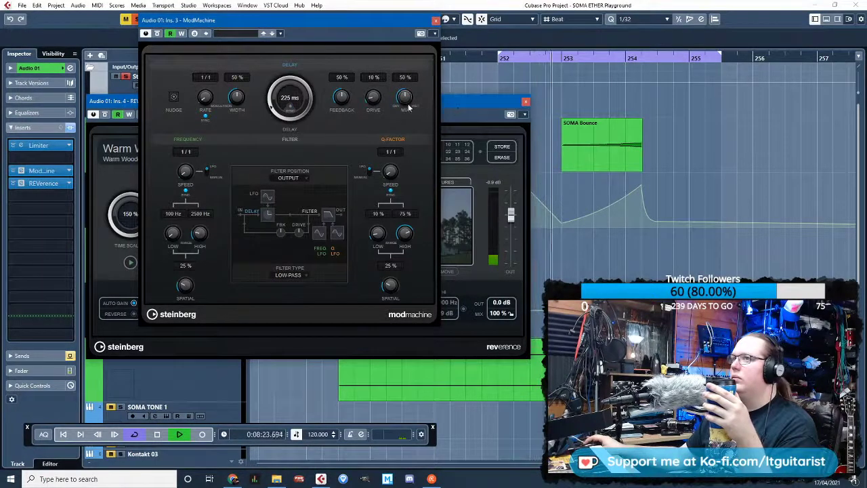
Set ModMachine's feedback to 92%, drive to 46% and delay time to 425 ms
left_click_drag(342, 99, 344, 94)
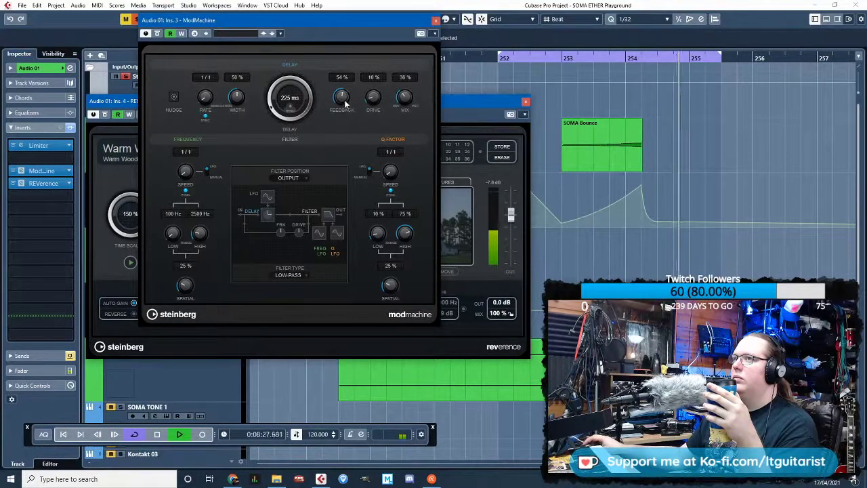
left_click_drag(344, 102, 369, 90)
left_click_drag(138, 100, 137, 124)
left_click_drag(343, 98, 346, 85)
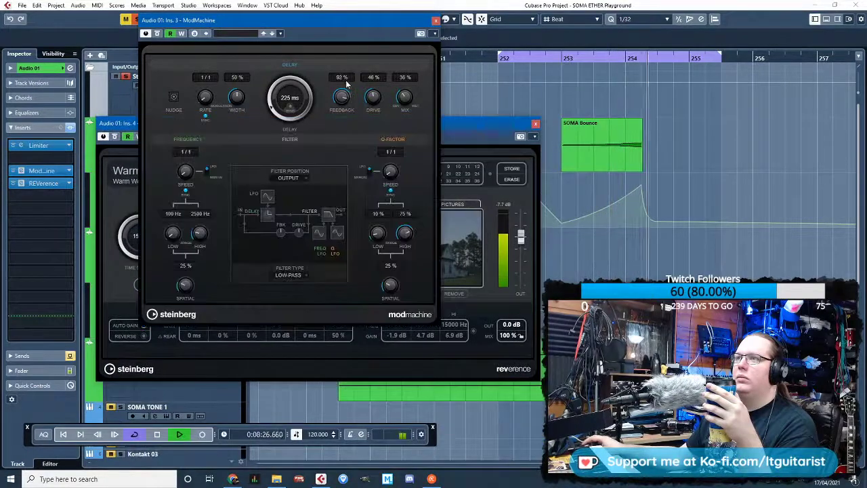
left_click_drag(274, 106, 274, 101)
left_click(544, 90)
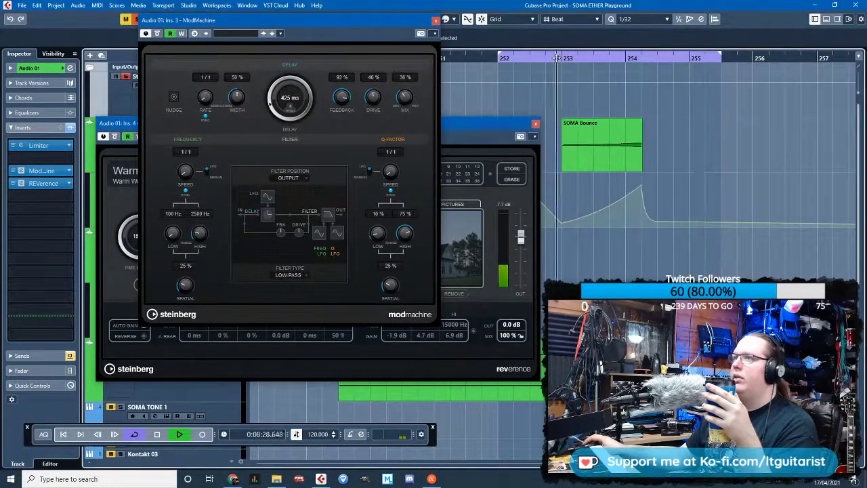
Adjust ModMachine to 39% mix, 100% feedback and a 50 ms delay
left_click_drag(405, 101, 406, 98)
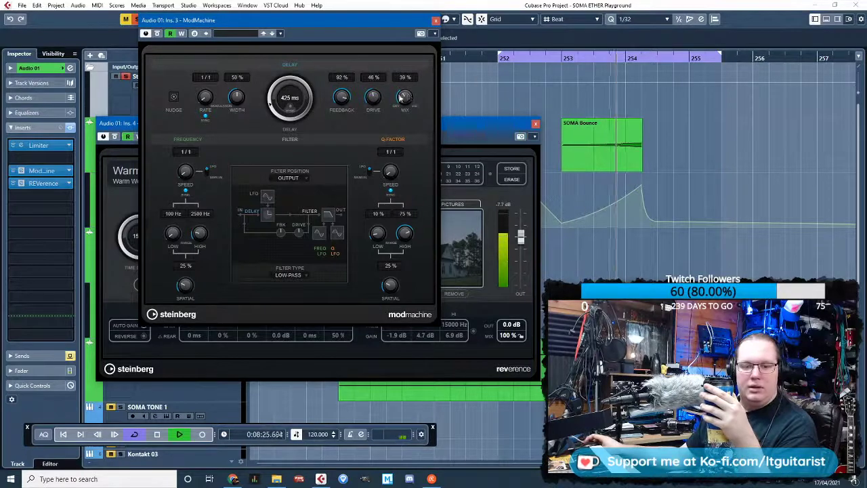
left_click_drag(343, 99, 340, 89)
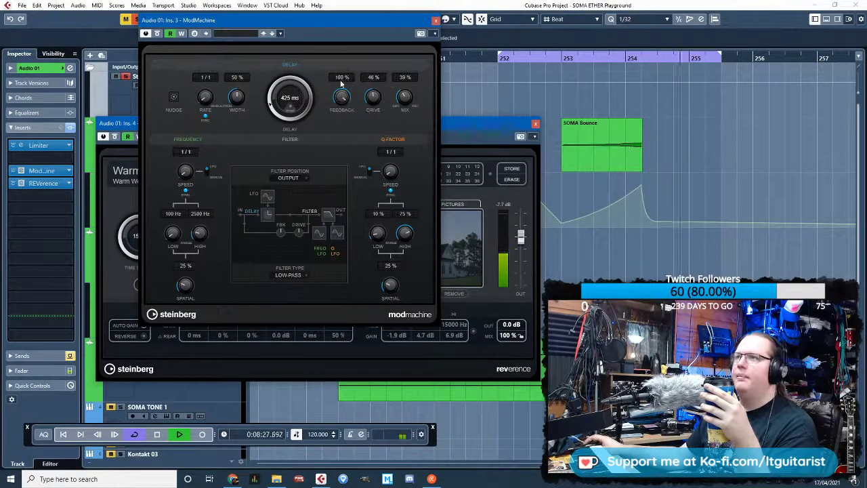
left_click_drag(271, 99, 271, 91)
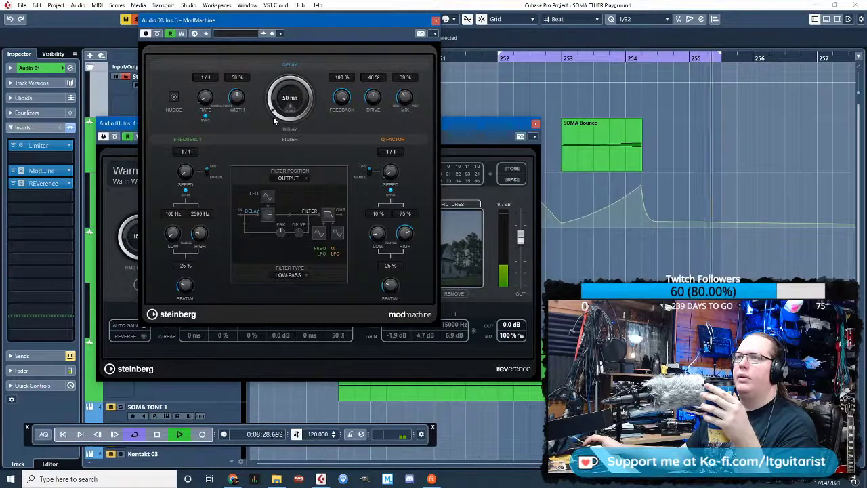
Set ModMachine's modulation rate to 1/4 and try tempo-synced delay times of 1/16, 1/2 D and 1/32
scroll(273, 116, "down", 1)
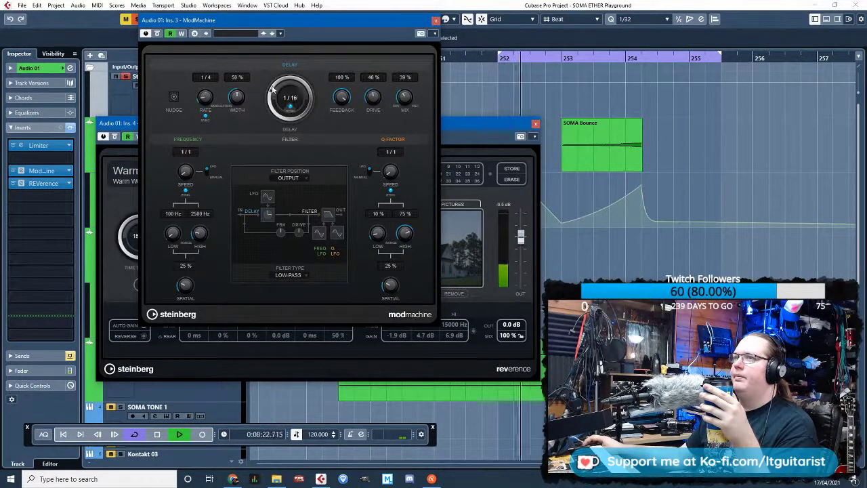
scroll(275, 76, "down", 5)
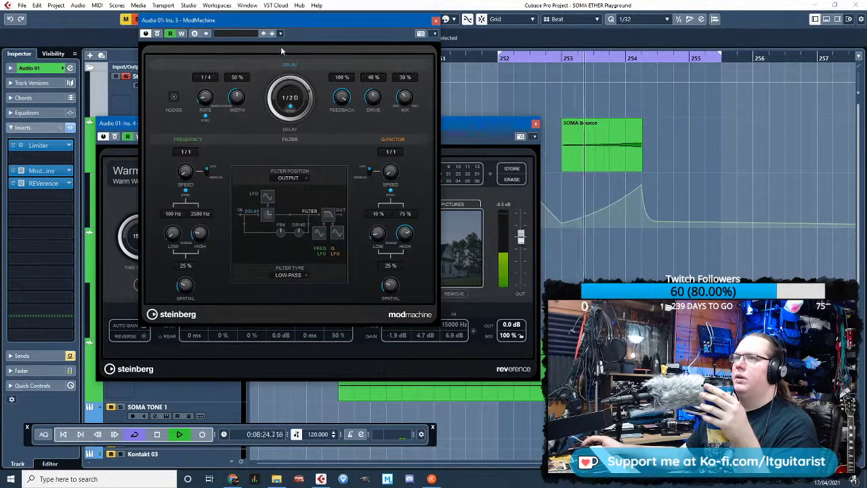
scroll(275, 82, "down", 8)
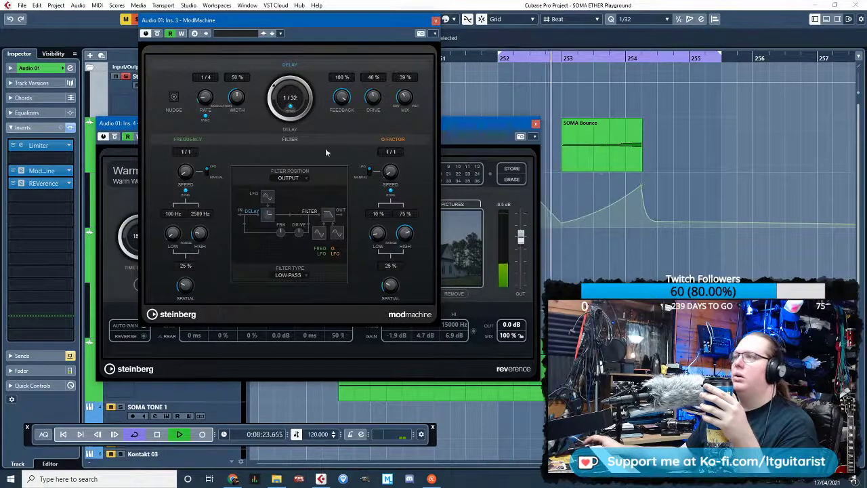
Move ModMachine and REVerence to post-fader insert slots 7 and 8, and set ModMachine to 50 ms delay, 83% feedback and 81% drive
left_click_drag(51, 318, 49, 220)
left_click_drag(48, 171, 60, 224)
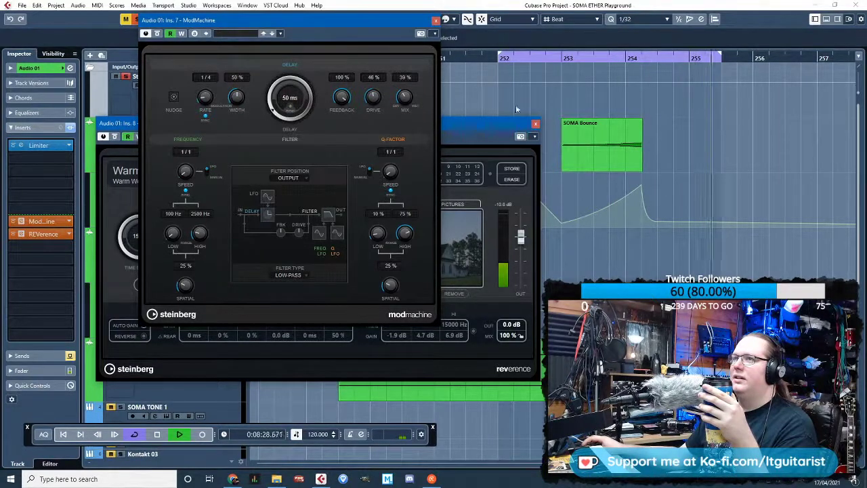
left_click(718, 143)
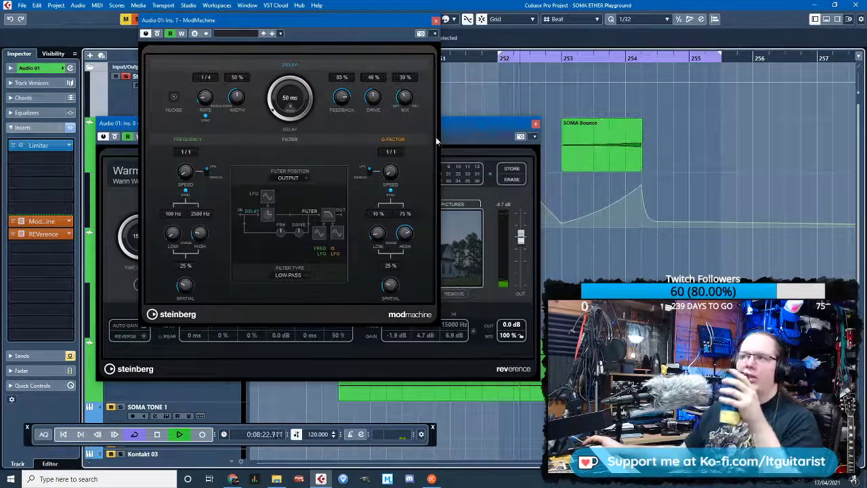
left_click_drag(372, 101, 405, 100)
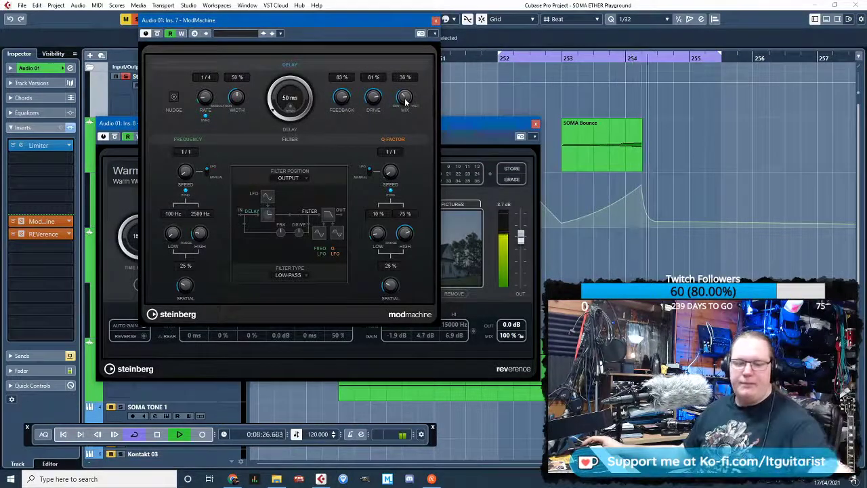
left_click(435, 21)
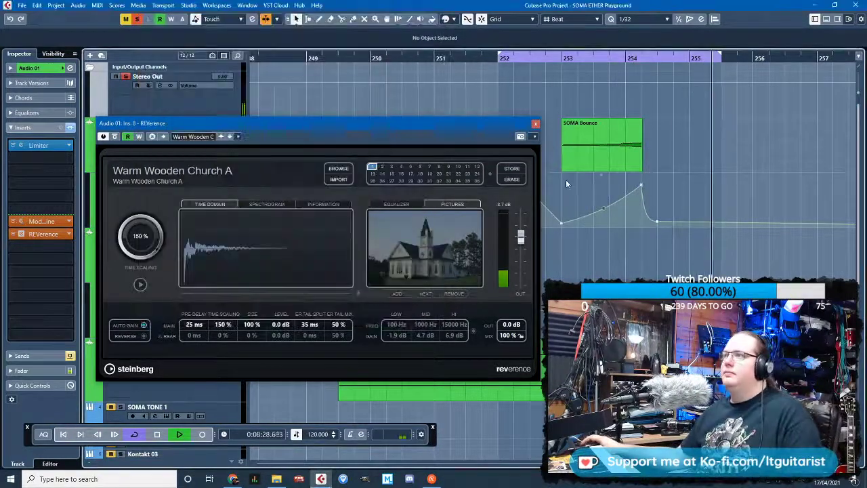
Add an Audio 01 volume automation point just after bar 251, and move the following point to 251.2.1.0 at minus infinity
left_click(536, 125)
key("space")
scroll(569, 223, "up", 2)
left_click(382, 185)
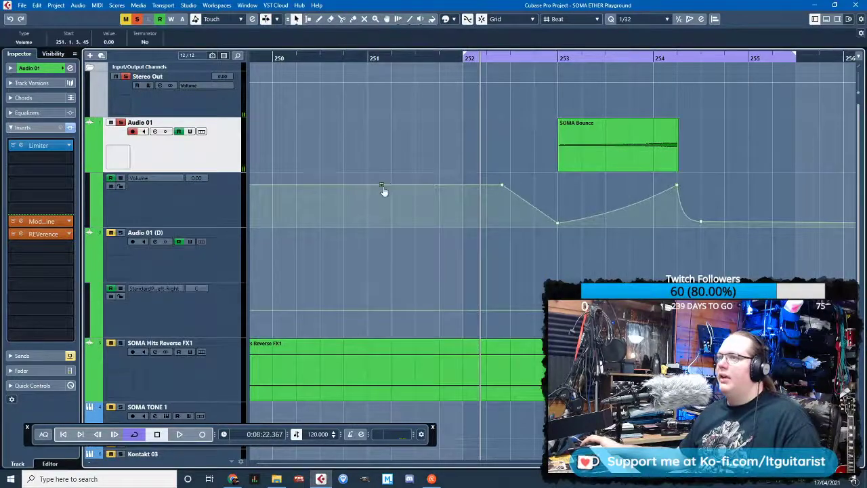
scroll(626, 220, "down", 3)
left_click_drag(764, 140, 640, 144)
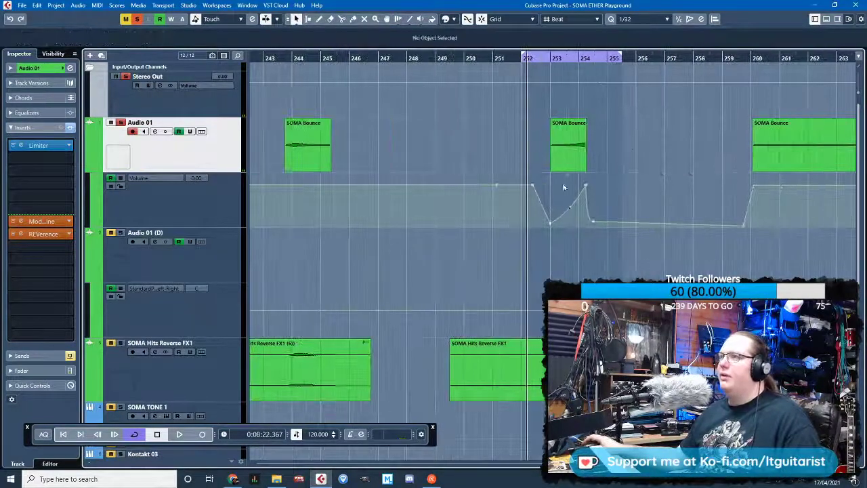
scroll(562, 187, "up", 3)
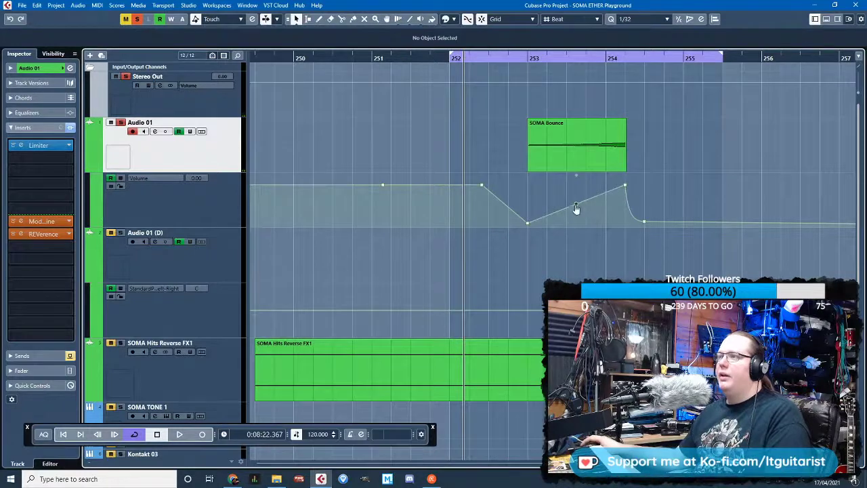
key("space")
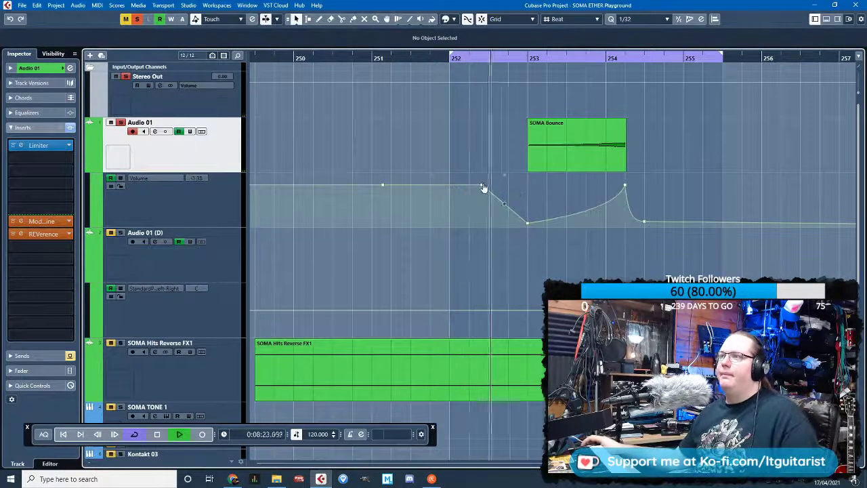
left_click_drag(482, 185, 390, 254)
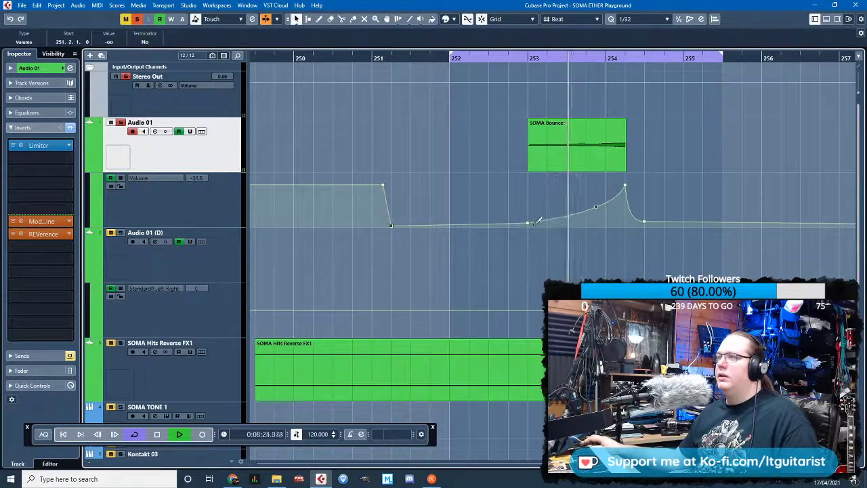
Add a minus infinity volume automation point at bar 256 on Audio 01 and set the right locator to bar 256
scroll(537, 221, "down", 2)
scroll(646, 191, "up", 1)
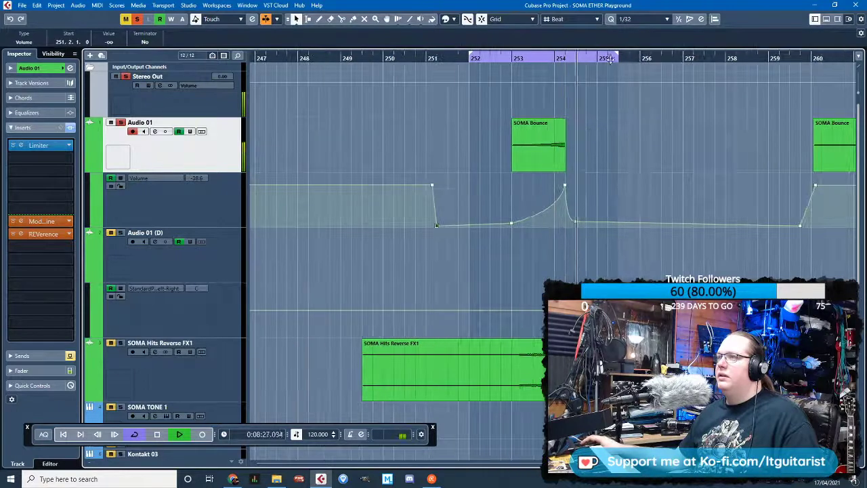
scroll(630, 230, "up", 2)
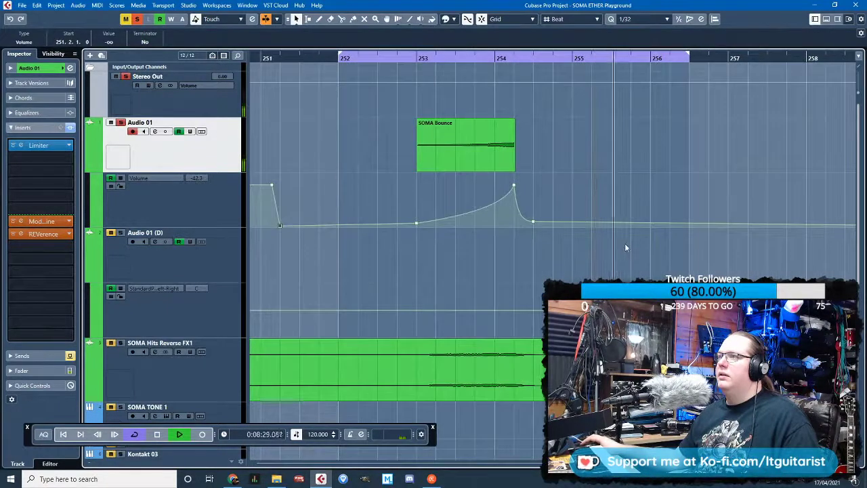
left_click_drag(652, 239, 653, 239)
scroll(612, 204, "down", 3)
key("space")
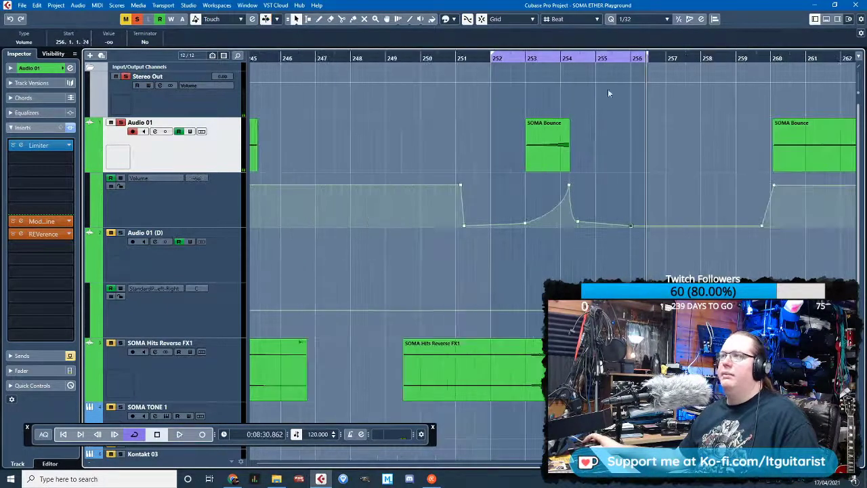
scroll(617, 88, "up", 2)
left_click_drag(667, 57, 640, 69)
left_click(563, 115)
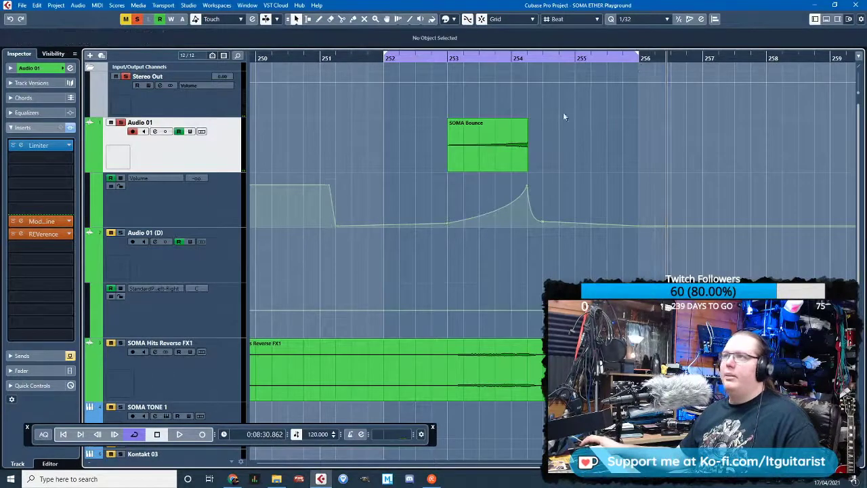
Raise the volume of the SOMA Bounce clip at bar 253 to 15.94 dB and play it back
left_click(508, 136)
left_click_drag(487, 120, 495, 2)
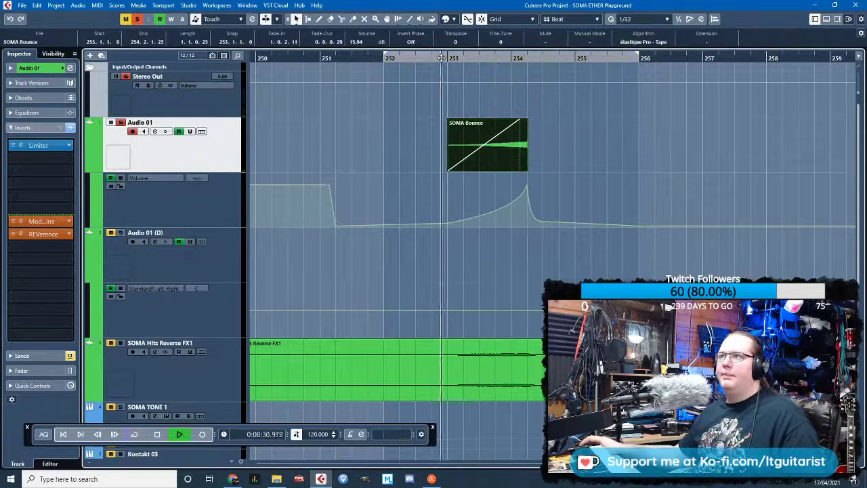
double_click(441, 58)
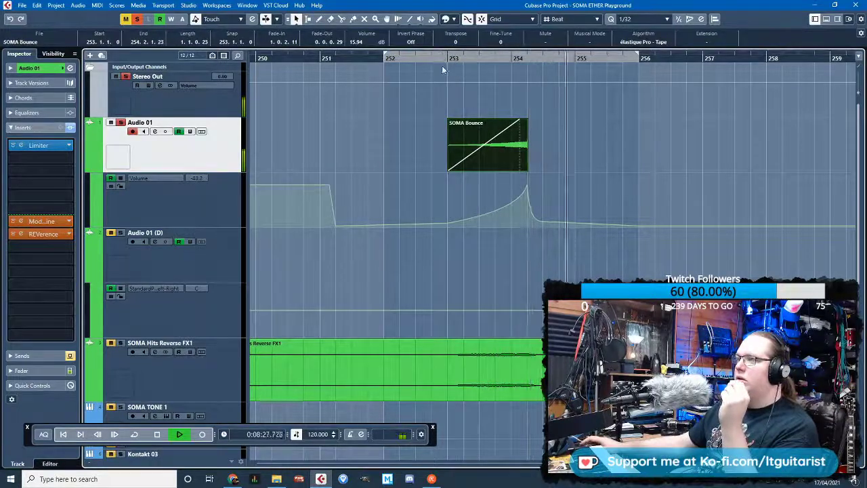
key("space")
Cut off the tail of the SOMA Hits Reverse FX1 clip midway through bar 253 and shift the remaining clip to end at 254.1.4.119
left_click(200, 388)
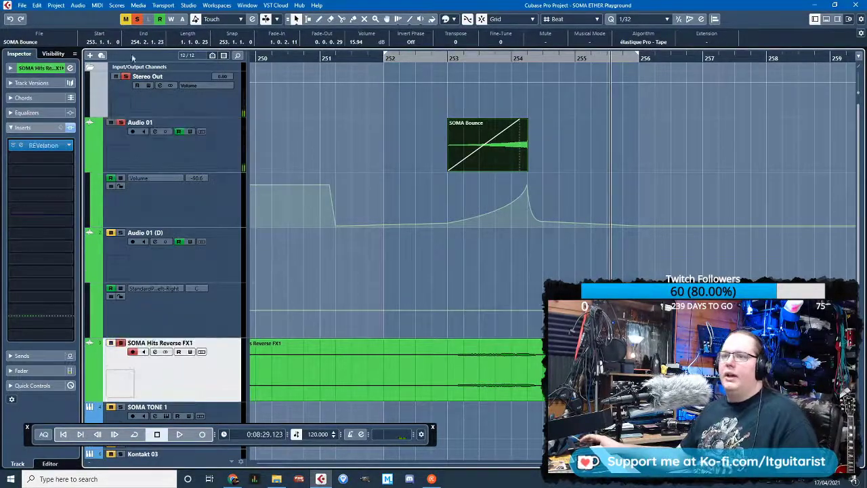
left_click_drag(368, 58, 359, 70)
key("space")
scroll(404, 285, "down", 2)
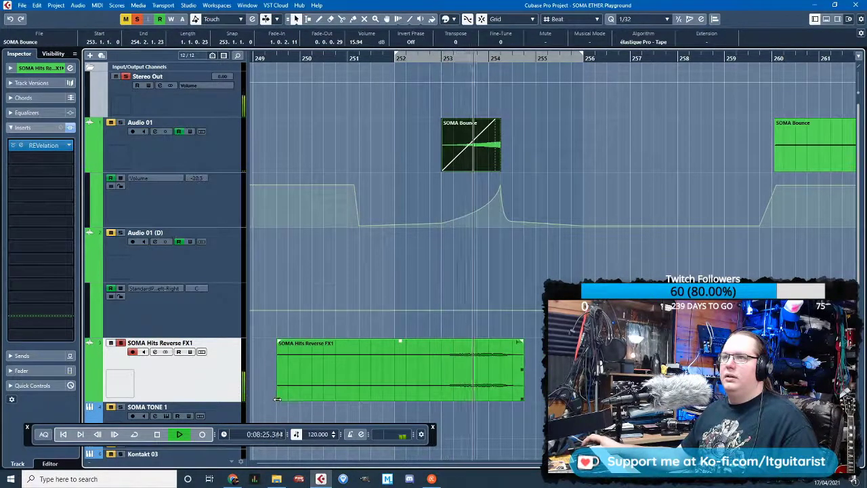
left_click(465, 377, "alt")
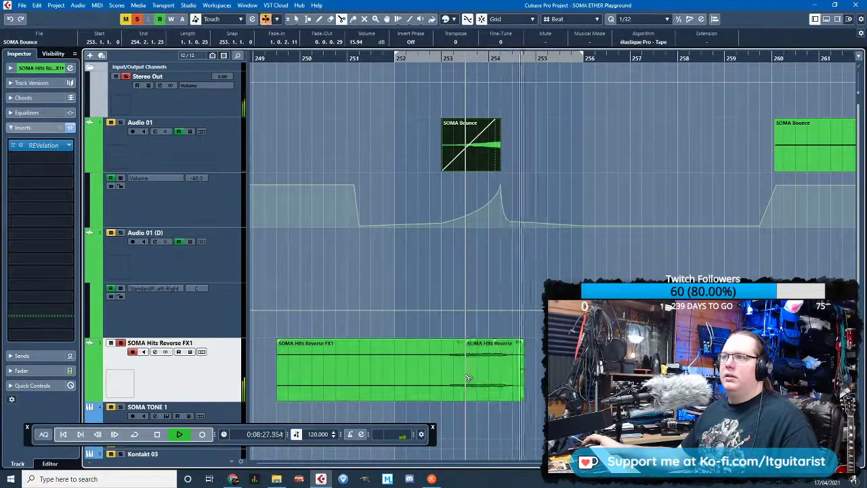
key("space")
key("Delete")
left_click_drag(437, 382, 472, 381)
Trim the start of the SOMA Hits Reverse FX1 clip to bar 252 and add a 1.0.2.101 fade-in and a very short fade-out
left_click_drag(315, 399, 395, 398)
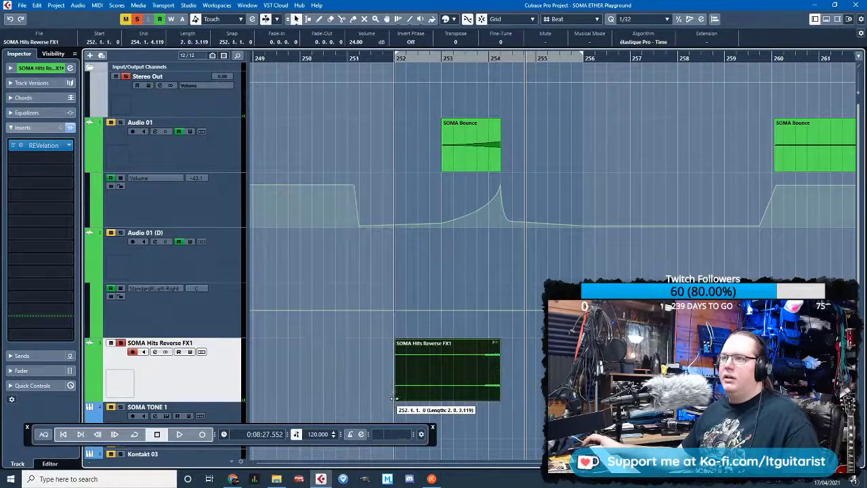
left_click_drag(397, 341, 455, 346)
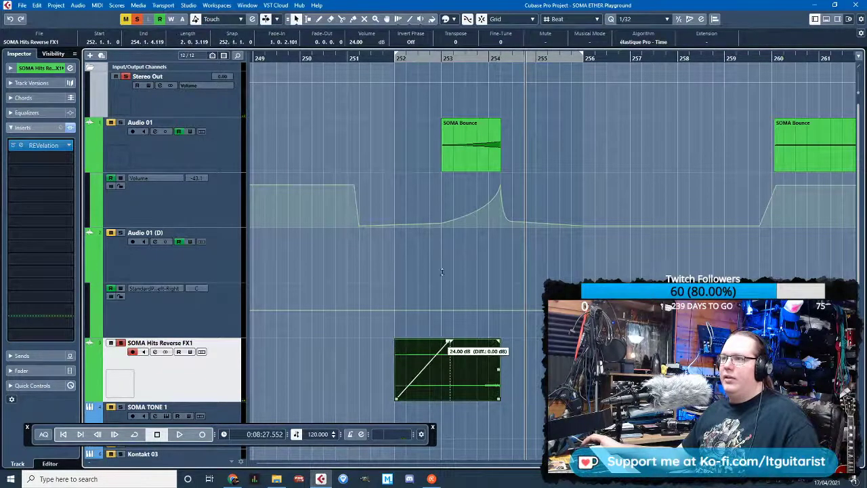
scroll(505, 335, "up", 5)
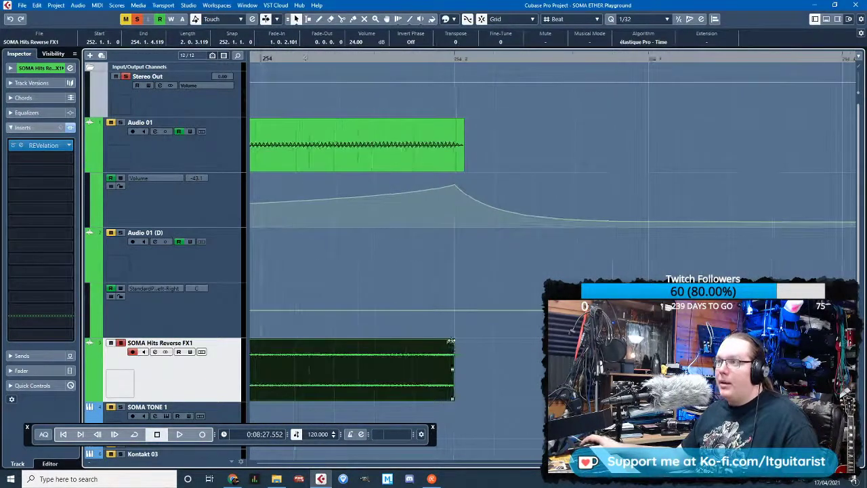
scroll(419, 359, "down", 4)
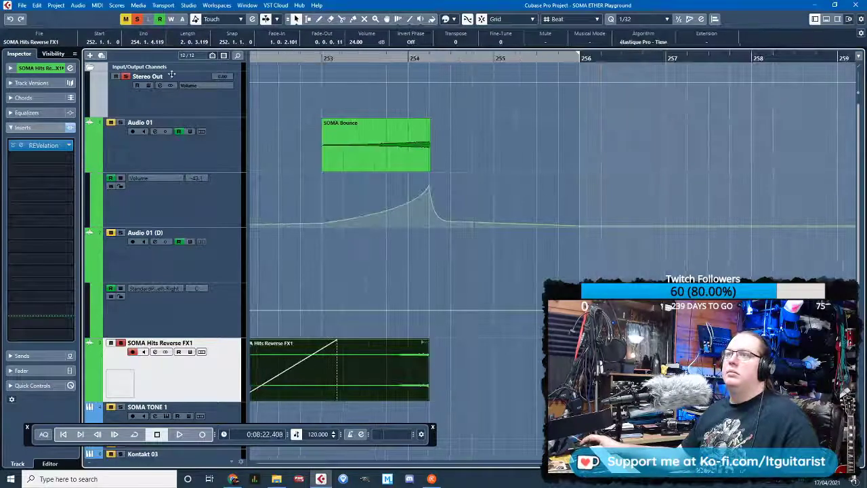
Audition the reverse clip together with Audio 01 and raise the volume automation peak at 254.2.1.0 to 2.94
key("KP_1")
scroll(429, 86, "down", 5)
key("h")
key("h")
key("h")
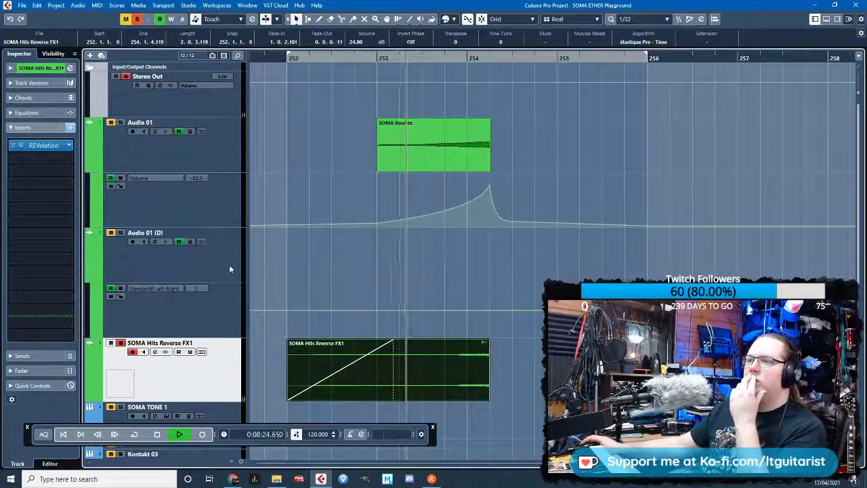
left_click(105, 155)
left_click(268, 73)
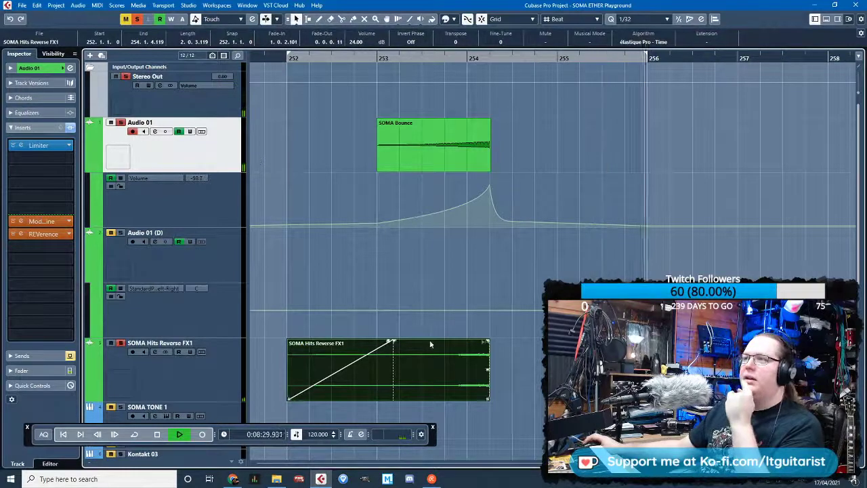
left_click_drag(489, 185, 489, 181)
left_click_drag(288, 60, 288, 66)
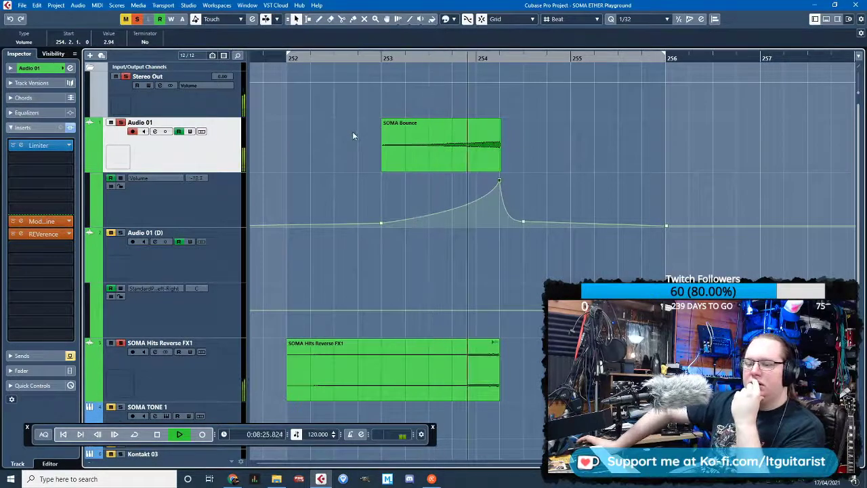
Try a Time Stretch with a ratio of 120 on the SOMA Hits Reverse FX1 clip, and undo it
left_click(461, 369)
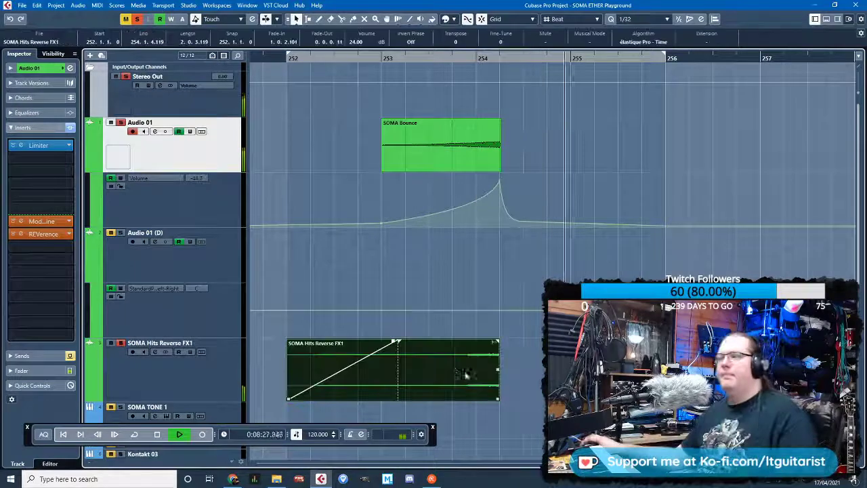
key("space")
right_click(452, 364)
mouse_move(522, 136)
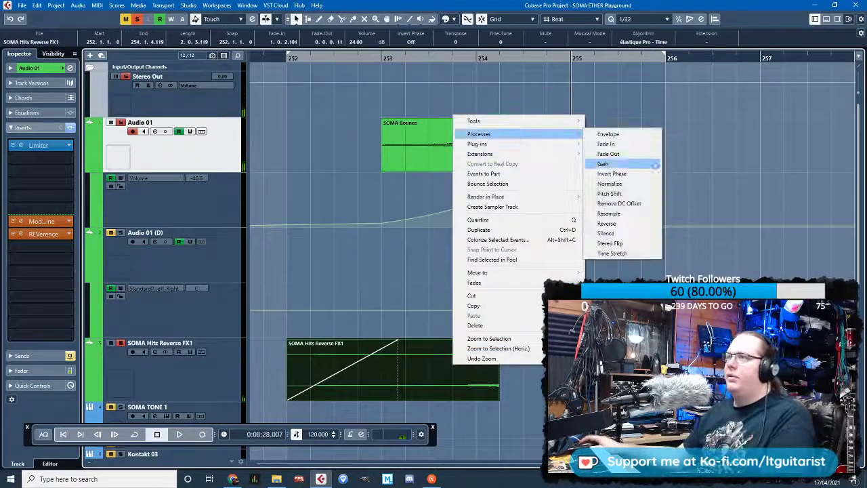
left_click(613, 254)
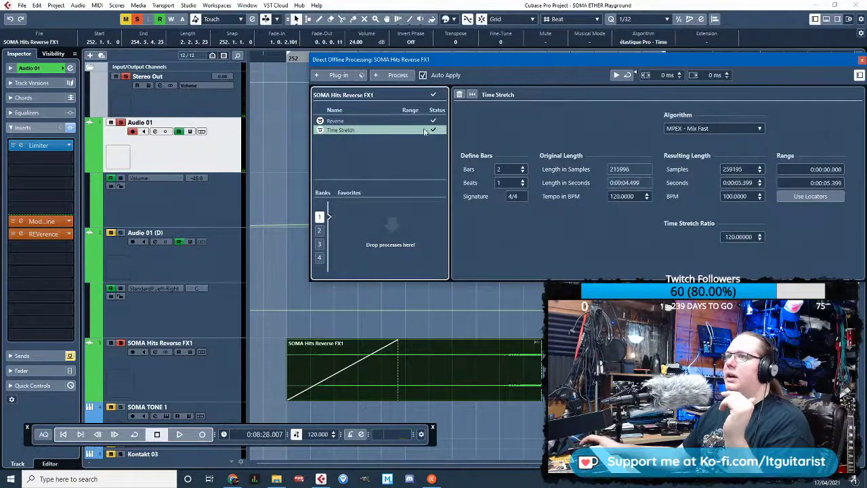
left_click(861, 59)
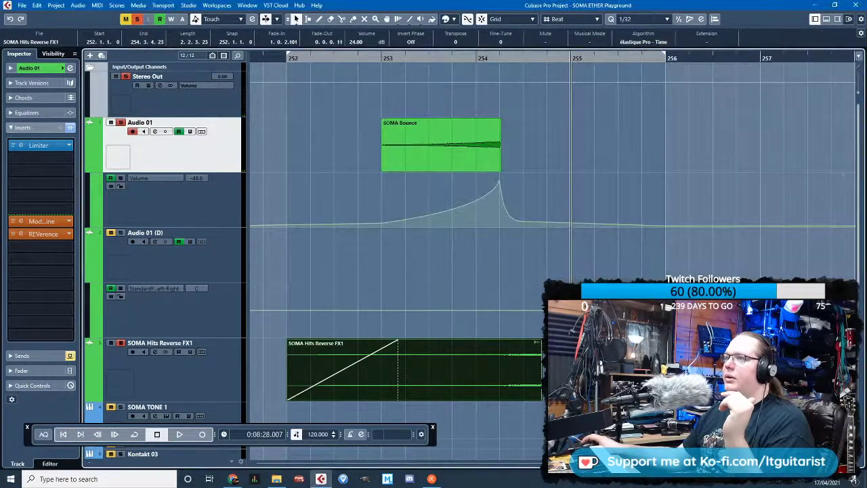
key("ctrl+z")
Apply a Pitch Shift envelope that starts slightly raised and falls to the centre line to SOMA Hits Reverse FX1, with transpose and fine-tune 0, and audition it
right_click(458, 363)
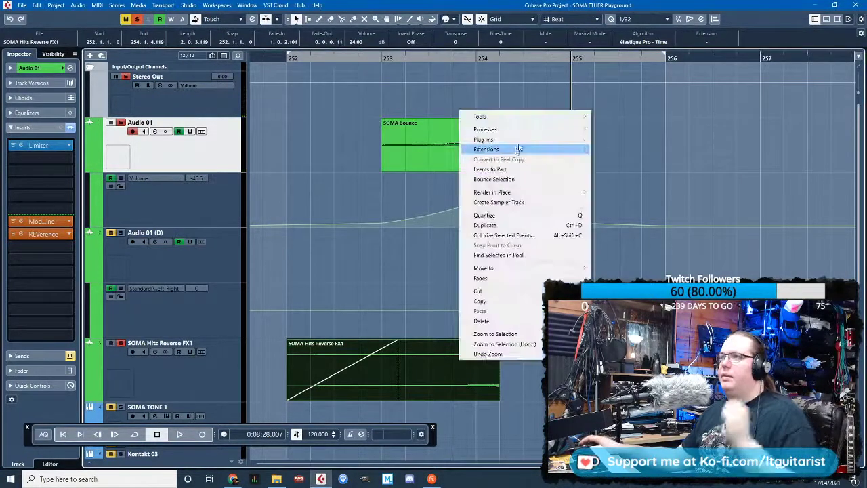
mouse_move(525, 130)
left_click(647, 193)
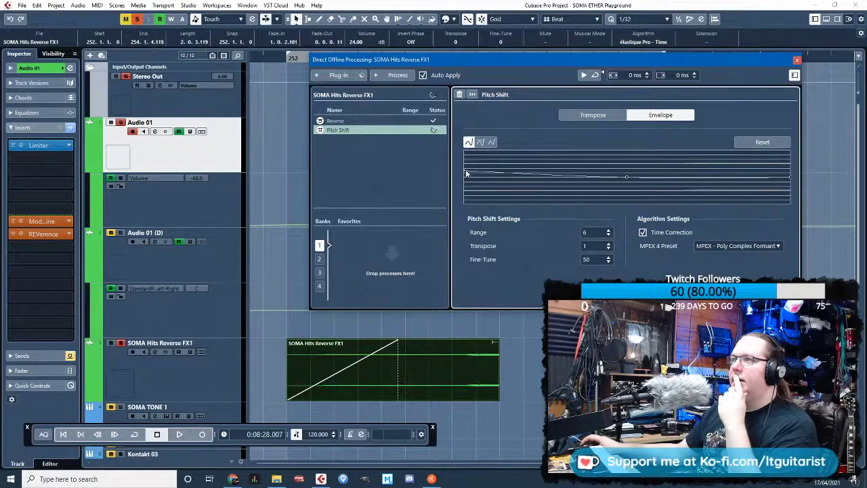
left_click_drag(625, 179, 624, 177)
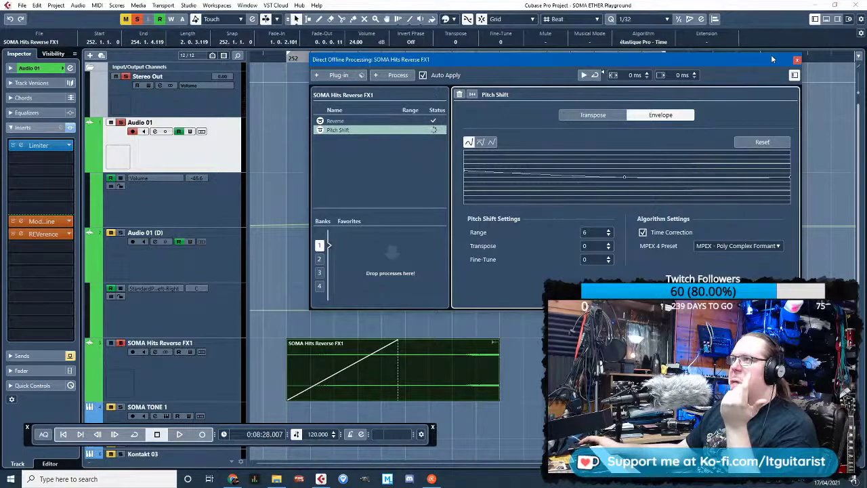
left_click_drag(772, 59, 627, 36)
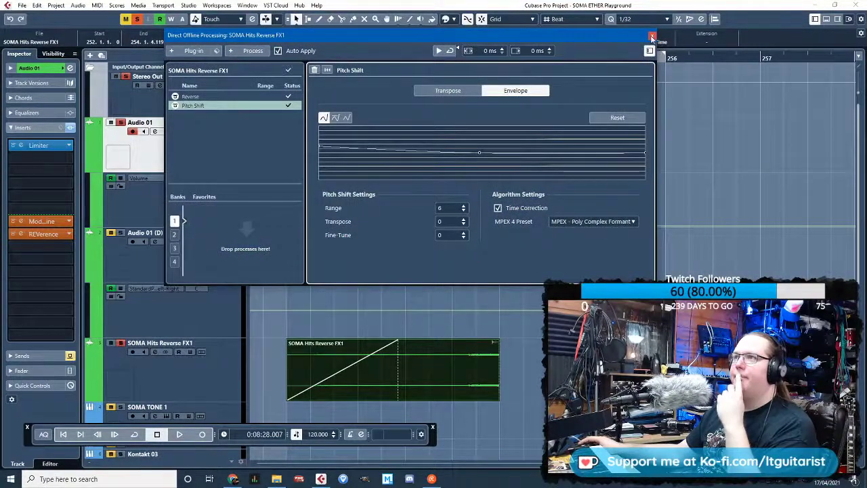
left_click(651, 35)
key("space")
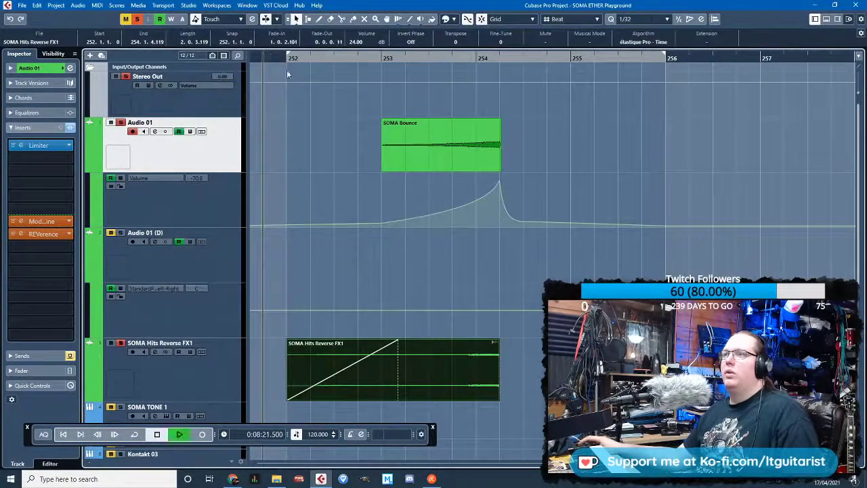
left_click(359, 147)
key("space")
Export the range between the locators as a 48 kHz, 24-bit Wave mixdown named SOMA FX 3
left_click(23, 4)
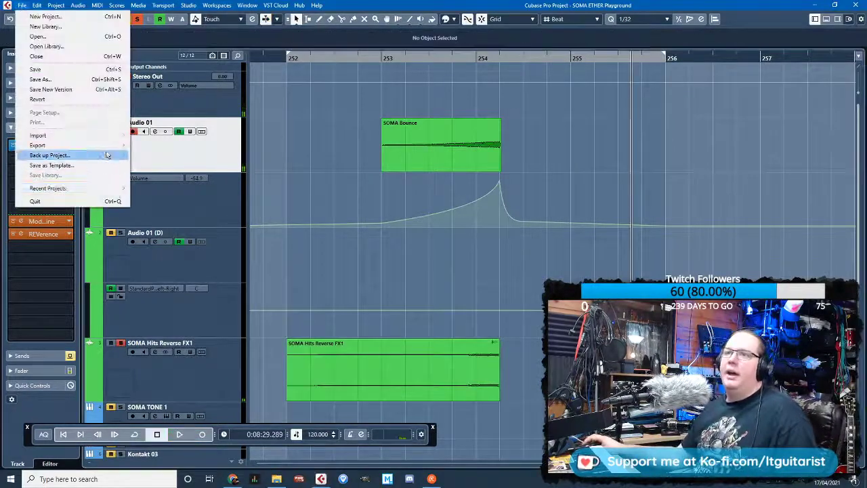
mouse_move(74, 145)
left_click(162, 145)
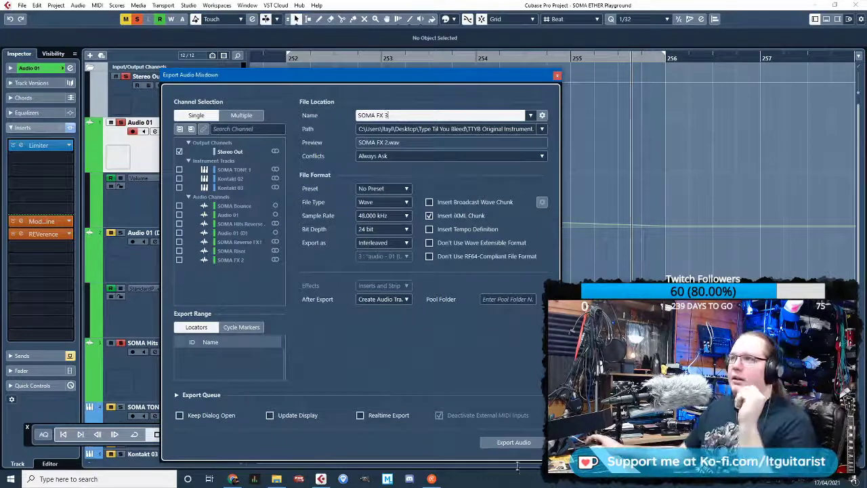
left_click(501, 442)
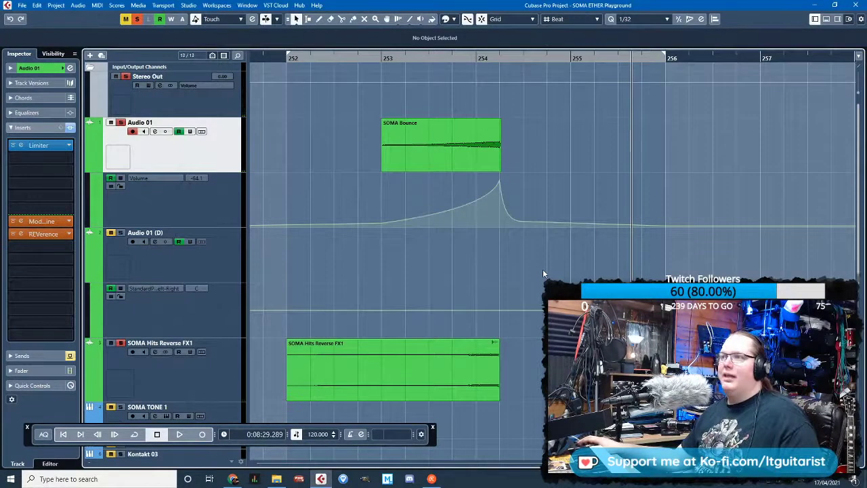
Move the SOMA Bounce clip from bar 260 to bar 264, raise its clip volume and play it back
key("shift+f")
scroll(819, 266, "up", 8)
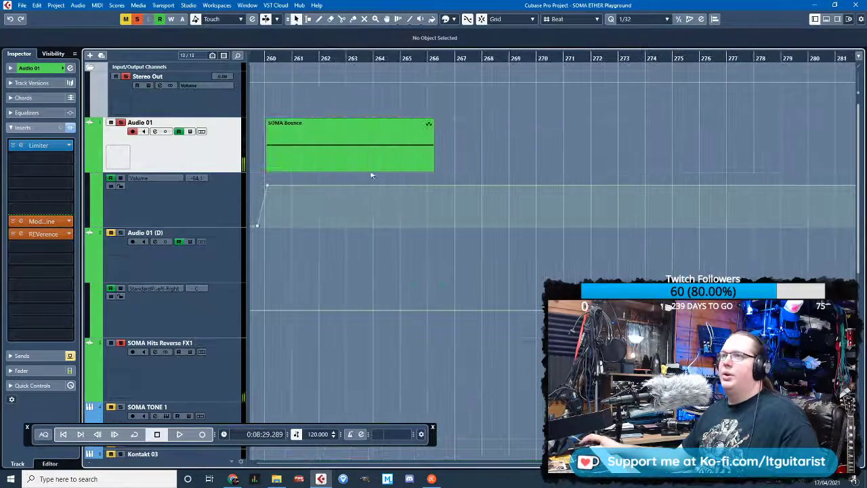
left_click_drag(342, 160, 454, 11)
left_click(369, 64)
key("space")
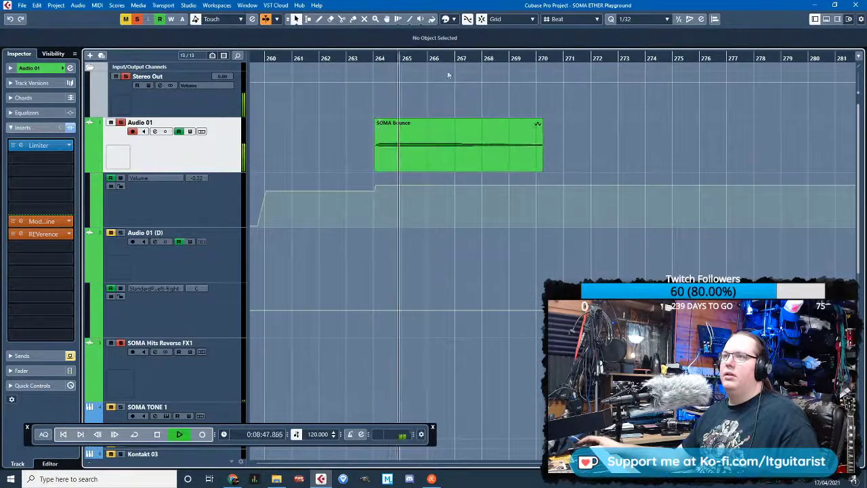
Set the locators around the SOMA Bounce clip from bar 264, bypass the two lower Audio 01 inserts, and audition the clip
scroll(344, 199, "up", 3)
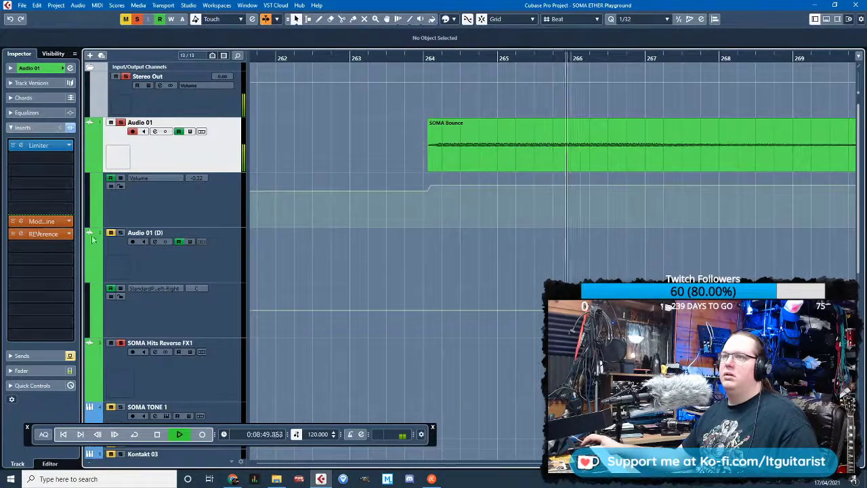
scroll(434, 202, "up", 2, "ctrl")
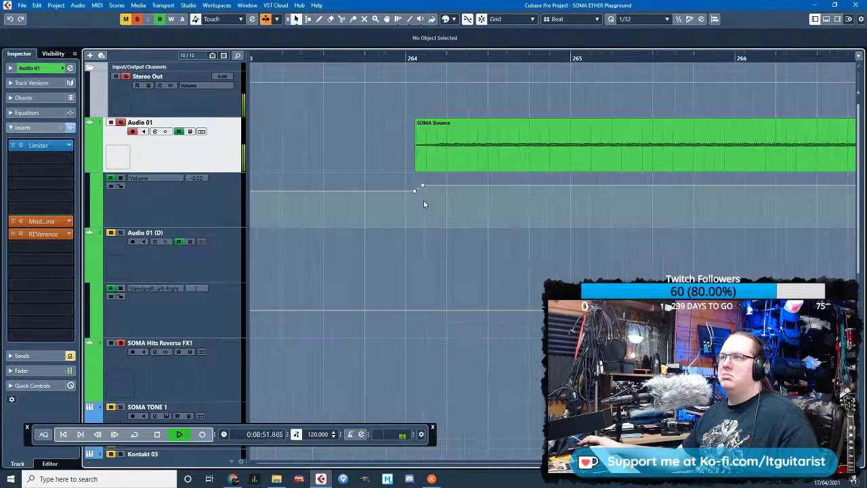
scroll(406, 220, "down", 3, "ctrl")
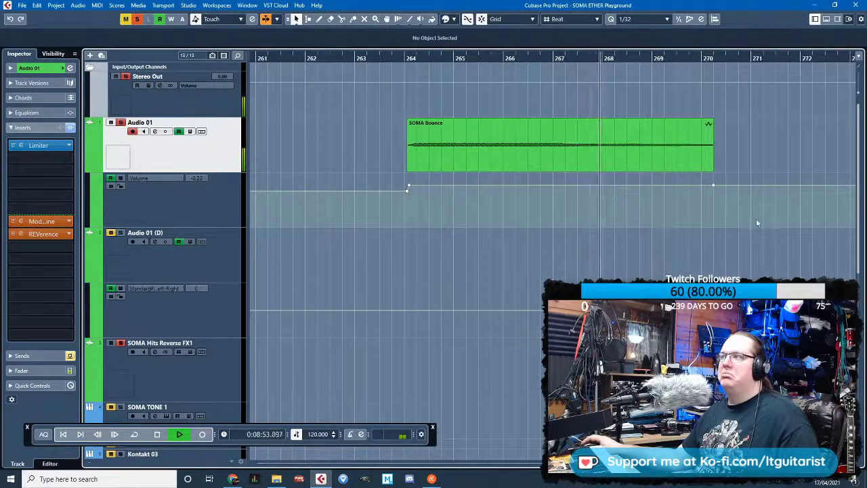
mouse_move(406, 54)
left_mouse_down()
mouse_move(573, 77)
mouse_move(716, 112)
mouse_move(715, 120)
left_mouse_up()
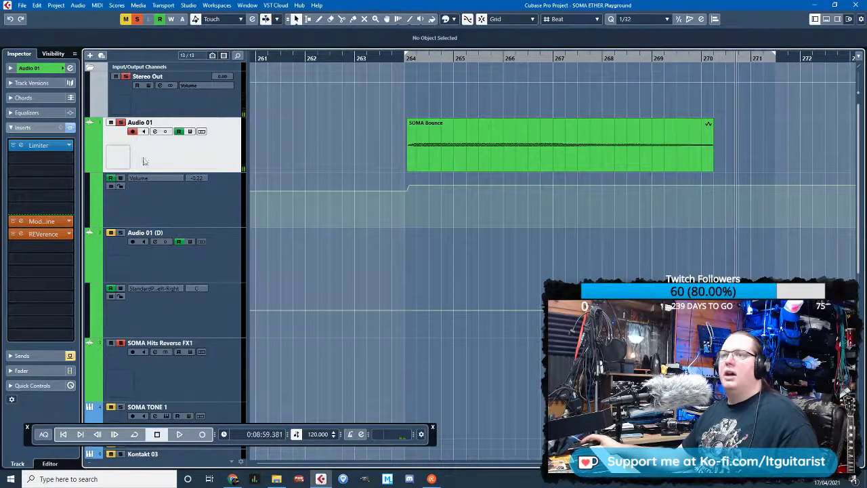
double_click(413, 60)
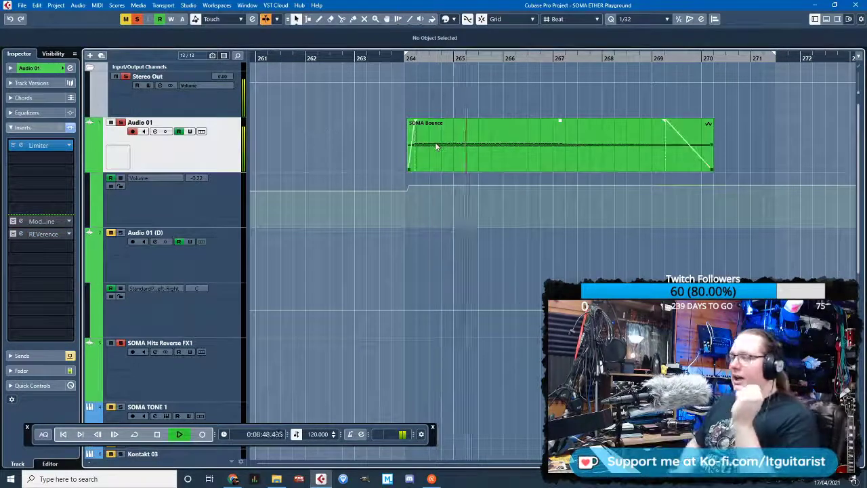
key("space")
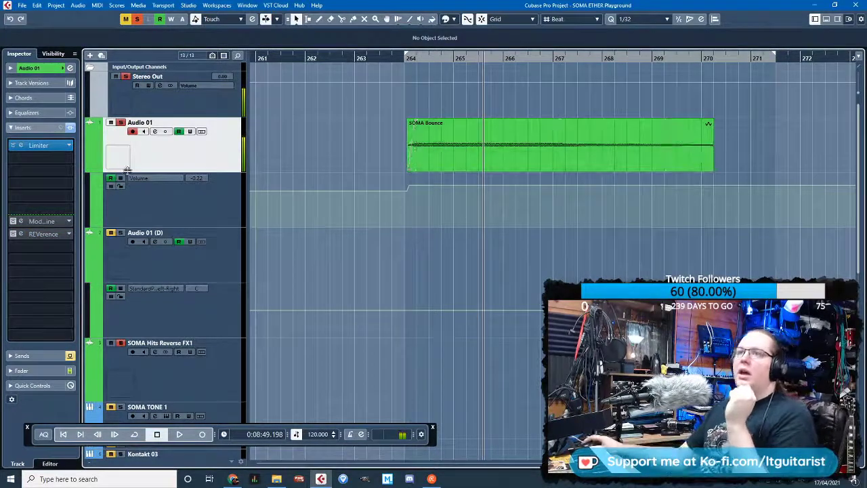
Hide the automation lanes of Audio 01 and Audio 01 (D), and pull the right locator back to the end of SOMA Bounce
left_click(89, 169)
left_click(88, 225)
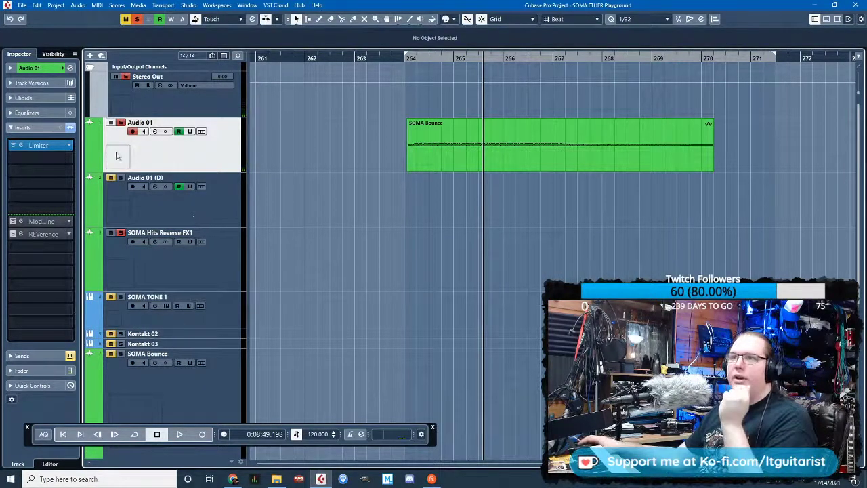
scroll(136, 199, "down", 2)
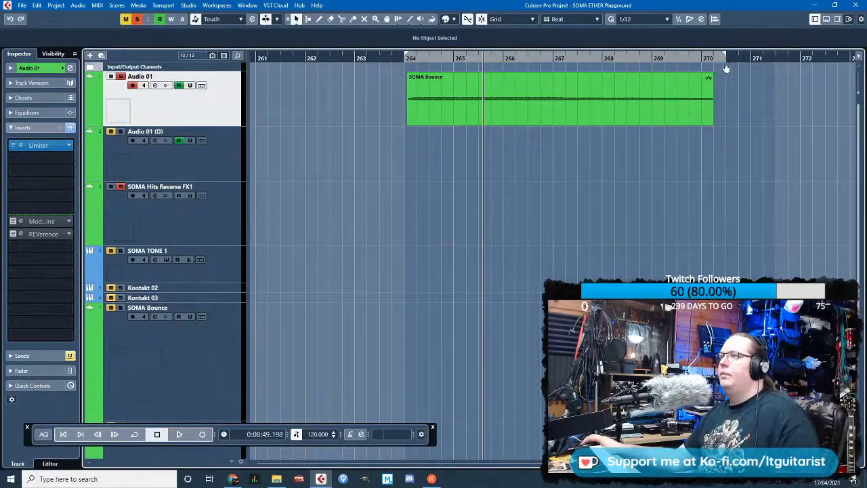
left_click_drag(726, 68, 715, 73)
Align the left locator with the start of SOMA Bounce, shorten the clip's fade-in to 0.0.0.52, and play it from the start
scroll(412, 60, "up", 4)
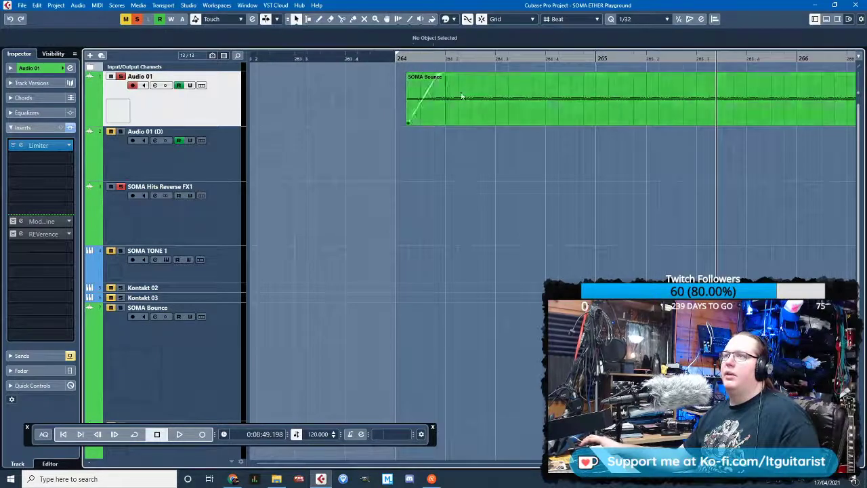
mouse_move(461, 95)
left_mouse_down()
mouse_move(424, 96)
mouse_move(473, 98)
left_mouse_up()
left_click(400, 61)
key("space")
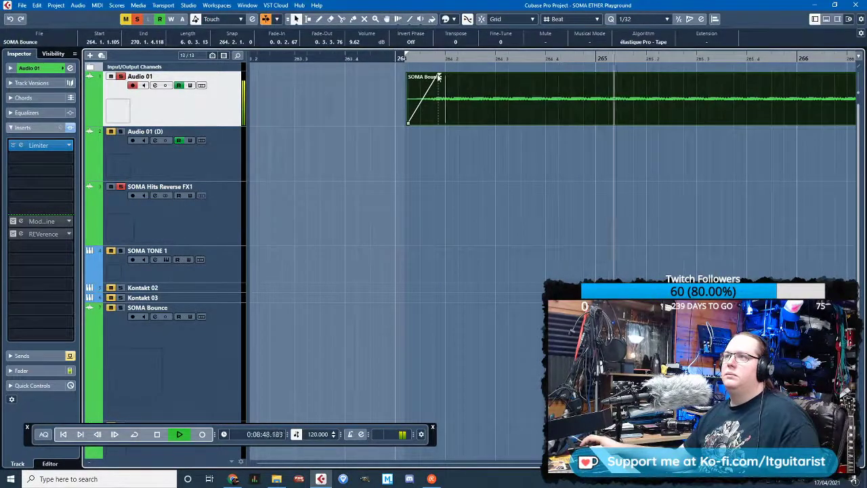
left_click_drag(439, 77, 412, 76)
left_click(403, 59)
scroll(406, 160, "down", 3)
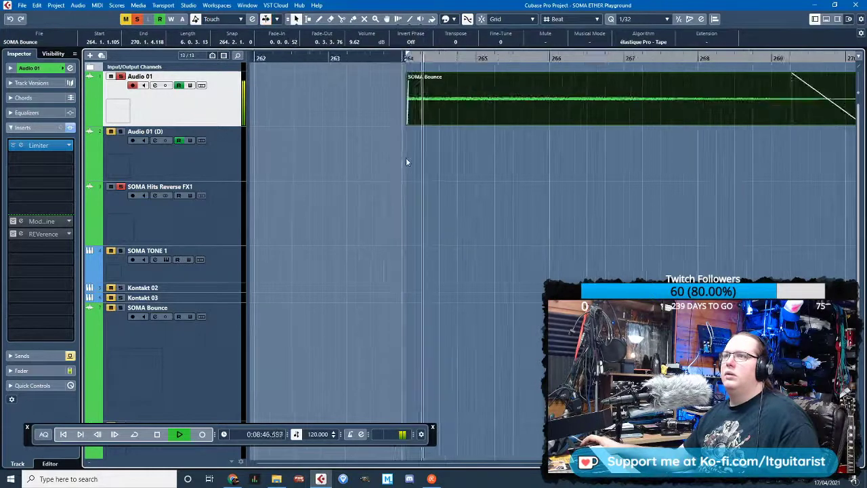
Listen to SOMA Bounce through to its end, inspect its fade-out, and stop playback
scroll(406, 159, "down", 3)
left_click(430, 156)
scroll(522, 122, "up", 6)
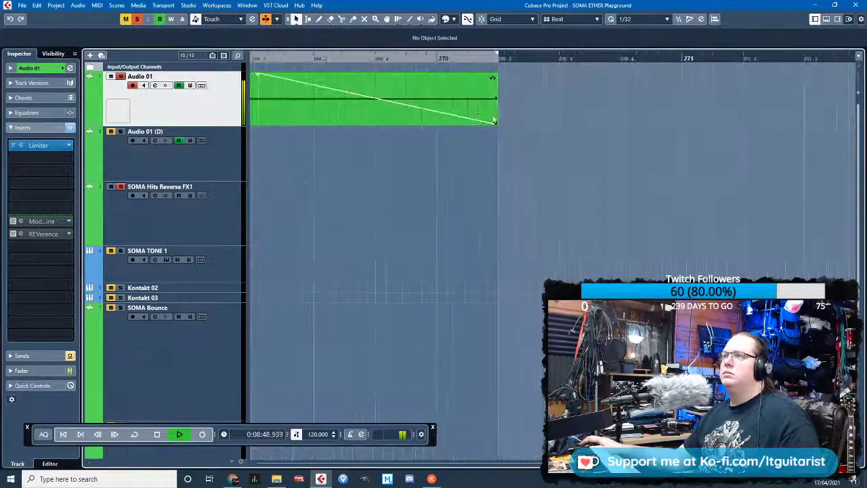
scroll(453, 125, "down", 6)
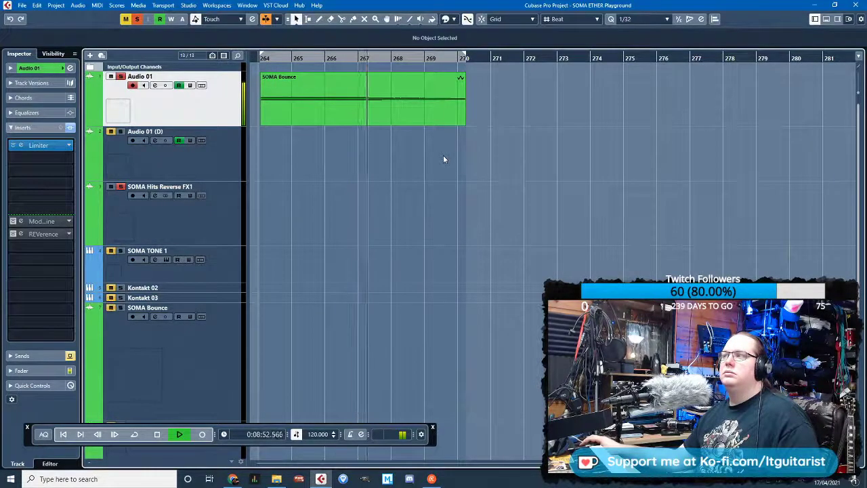
scroll(443, 155, "up", 2)
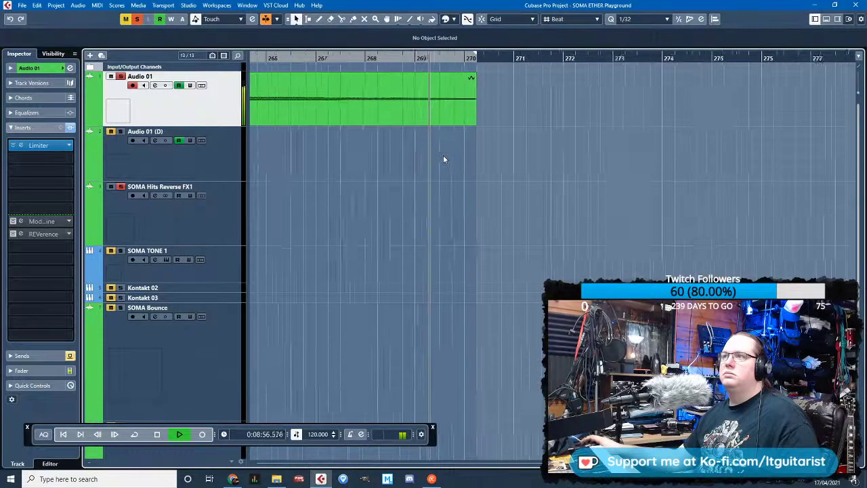
scroll(443, 155, "down", 2)
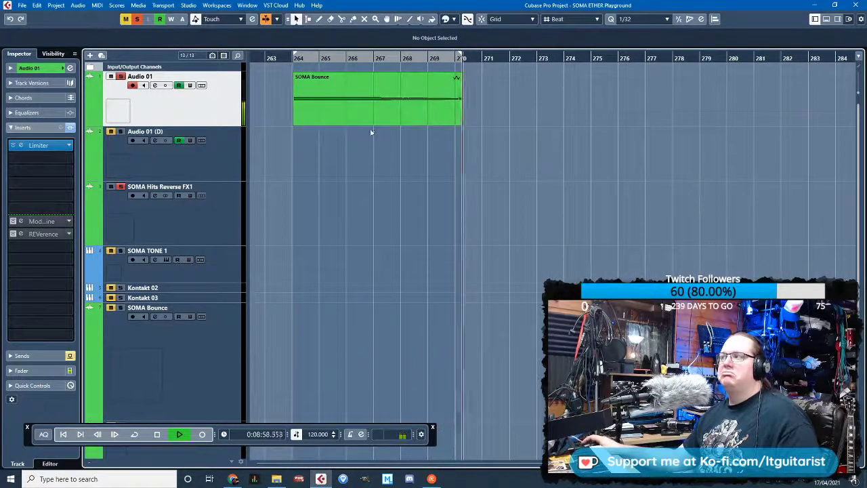
key("space")
Start an audio mixdown export and set its path to the project audio folder
left_click(21, 4)
mouse_move(36, 141)
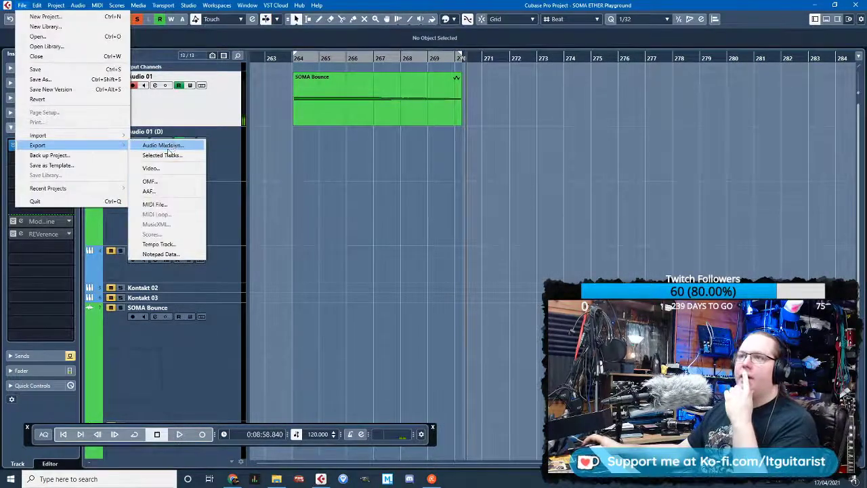
left_click(216, 143)
left_click(541, 129)
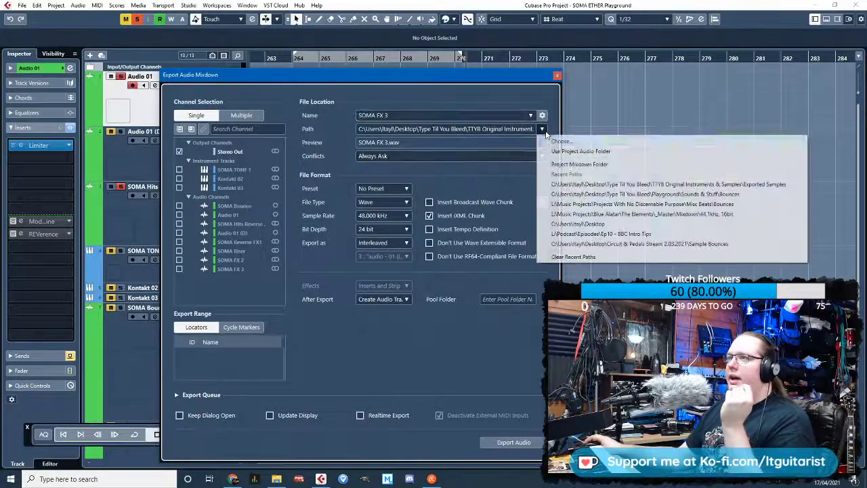
left_click(558, 152)
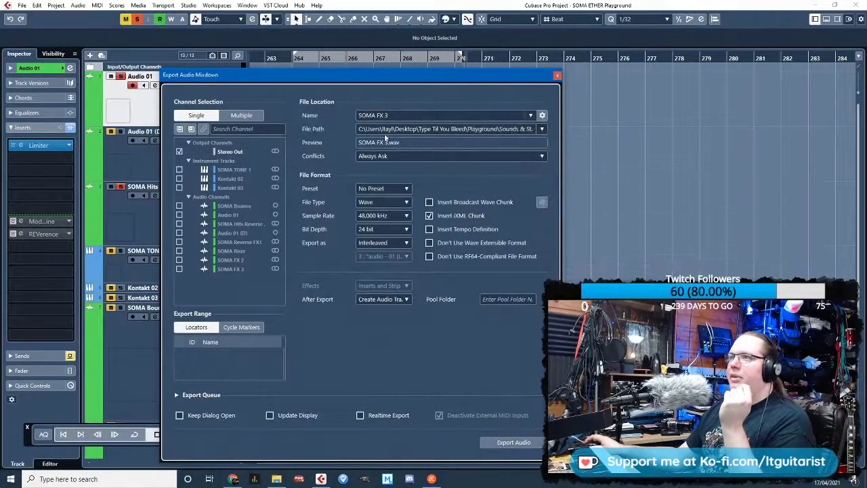
Browse the Location Sounds and TTYB Original Instruments & Samples folders for a suitable export location
left_click(541, 128)
left_click(554, 142)
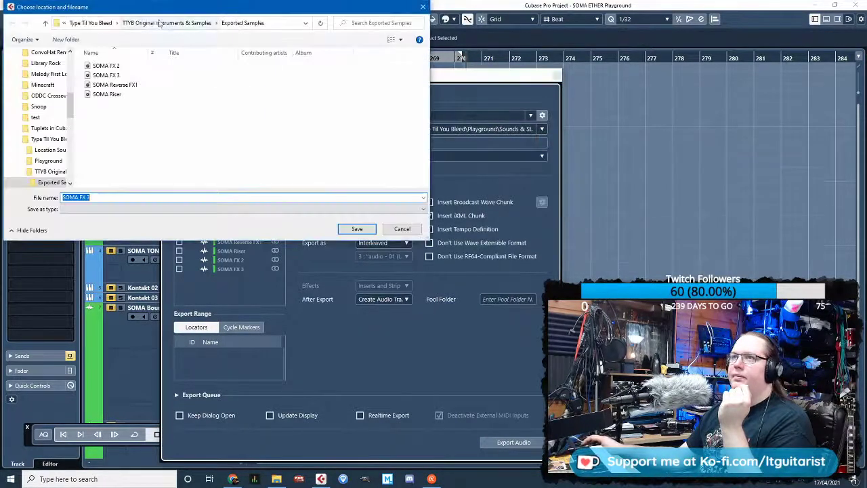
left_click(159, 23)
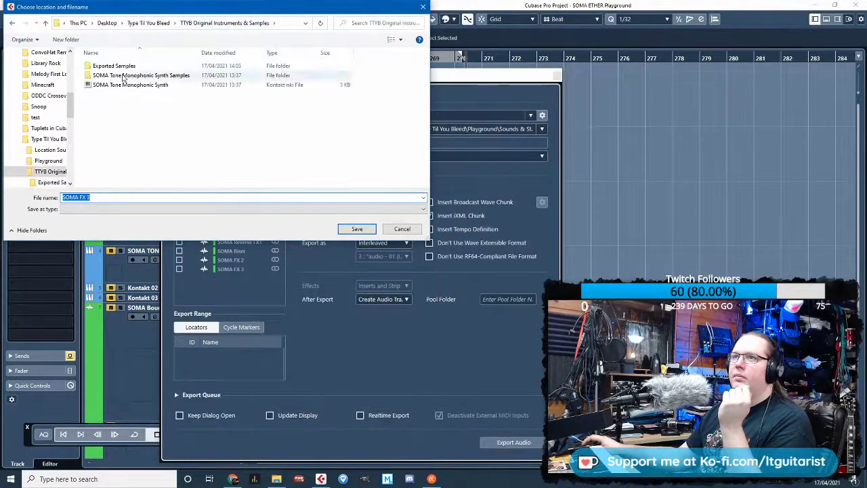
left_click(151, 23)
double_click(139, 65)
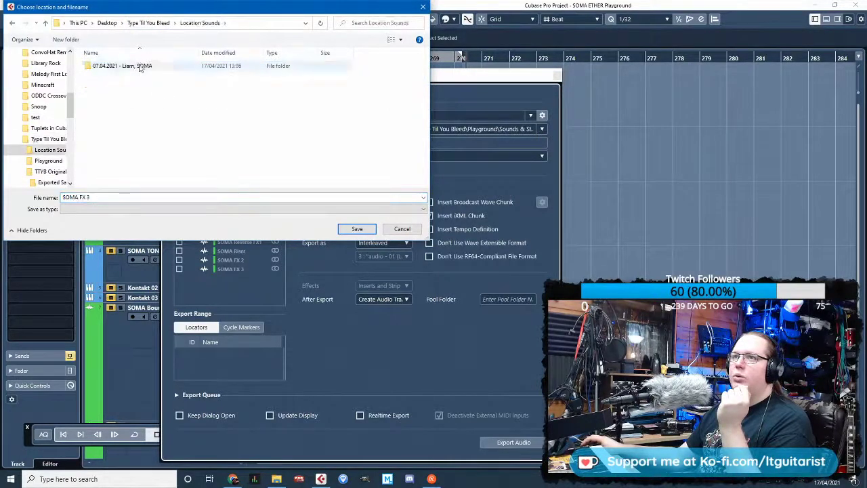
left_click(149, 23)
double_click(136, 84)
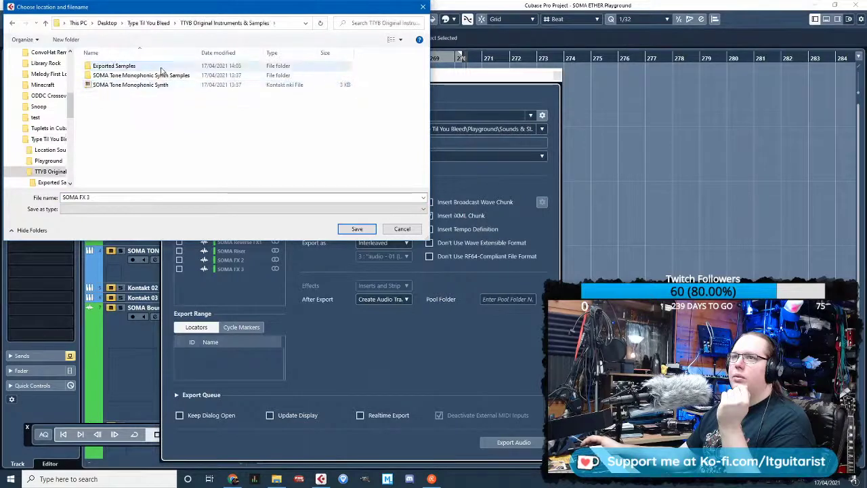
double_click(152, 67)
left_click(191, 25)
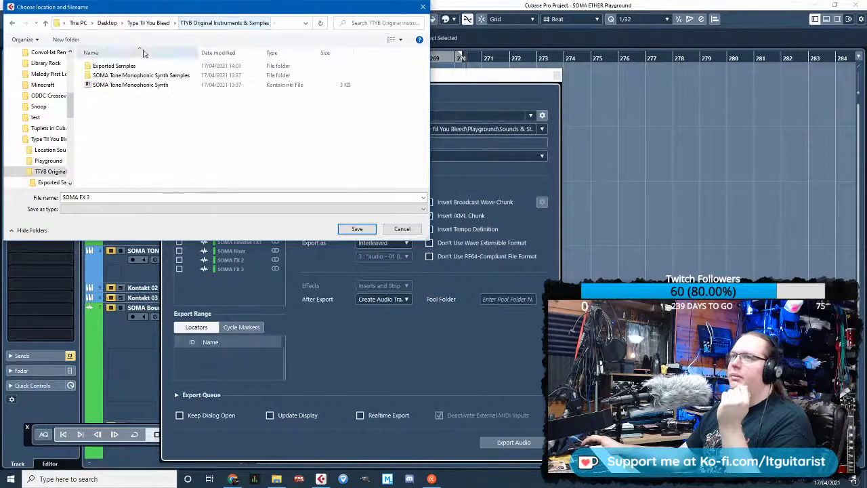
left_click(152, 23)
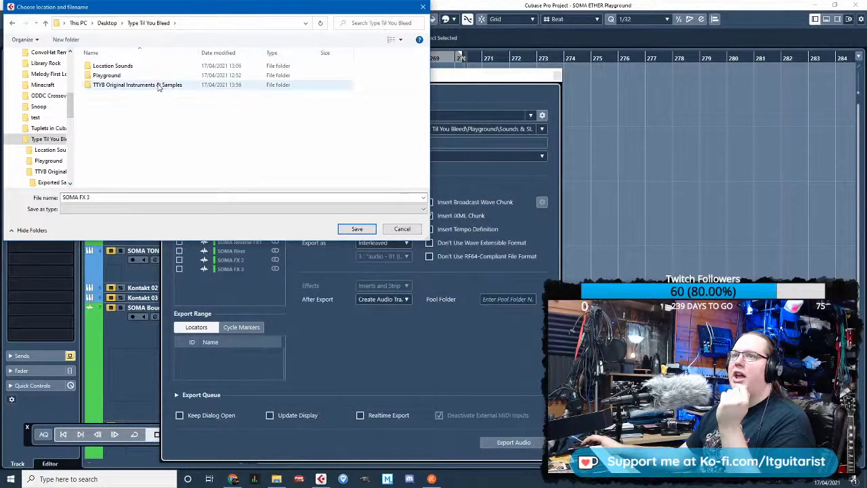
double_click(159, 85)
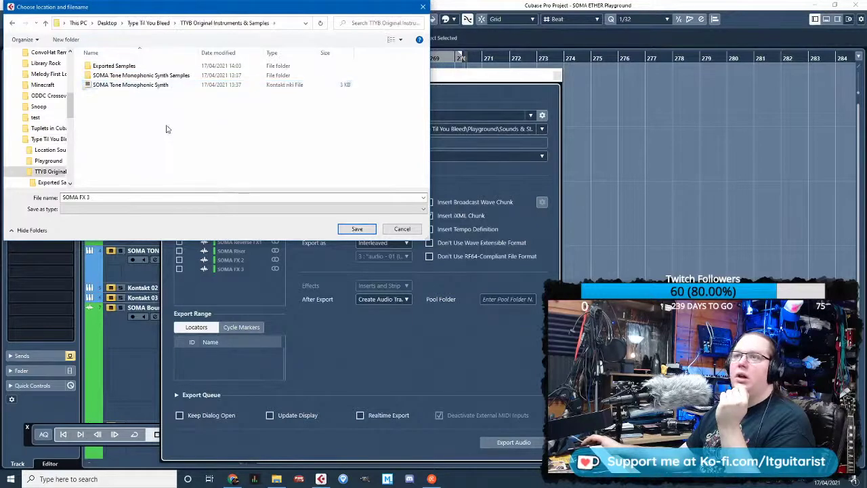
left_click(166, 25)
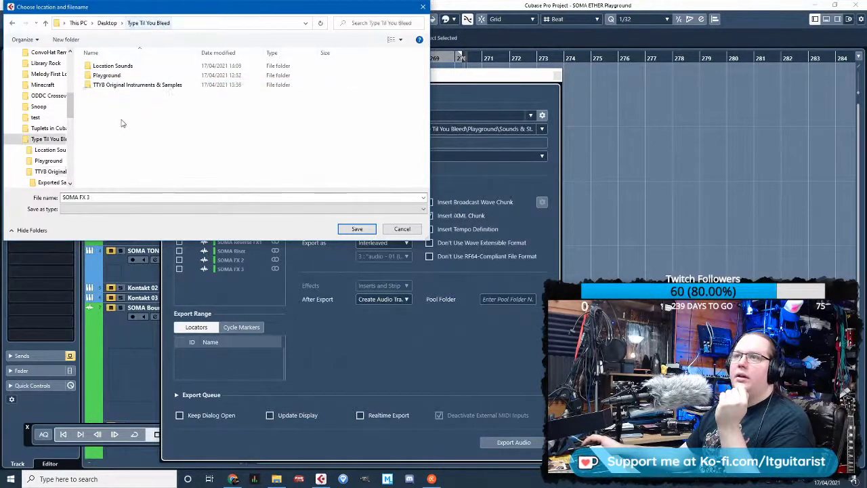
Choose the Bounces folder under Playground > Sounds & Stuff as export location and name the file SOMA Bass Drone
double_click(122, 77)
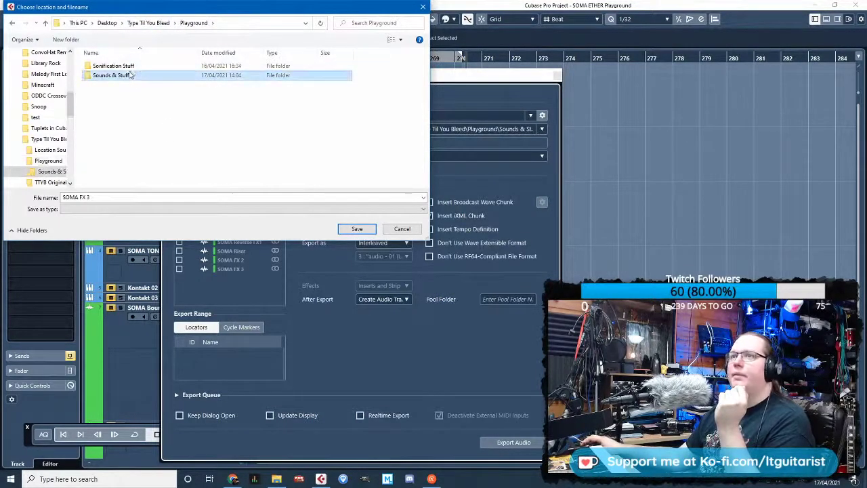
double_click(132, 78)
double_click(115, 75)
triple_click(131, 196)
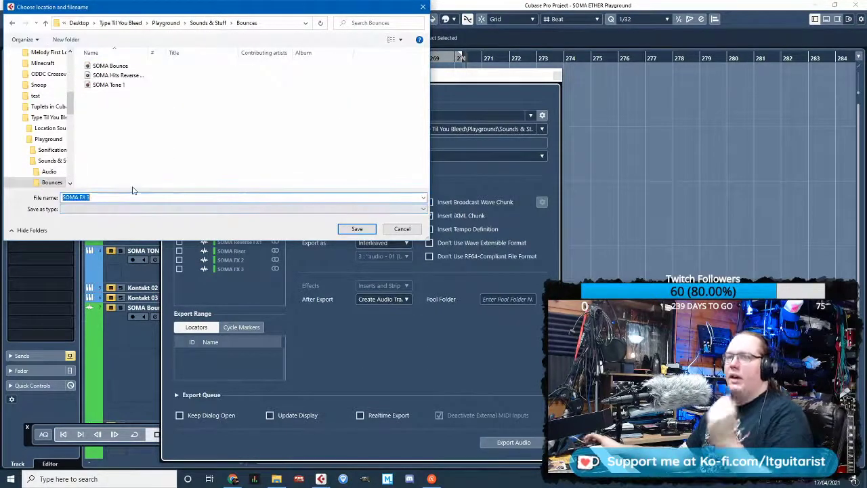
type("SOMA Bass")
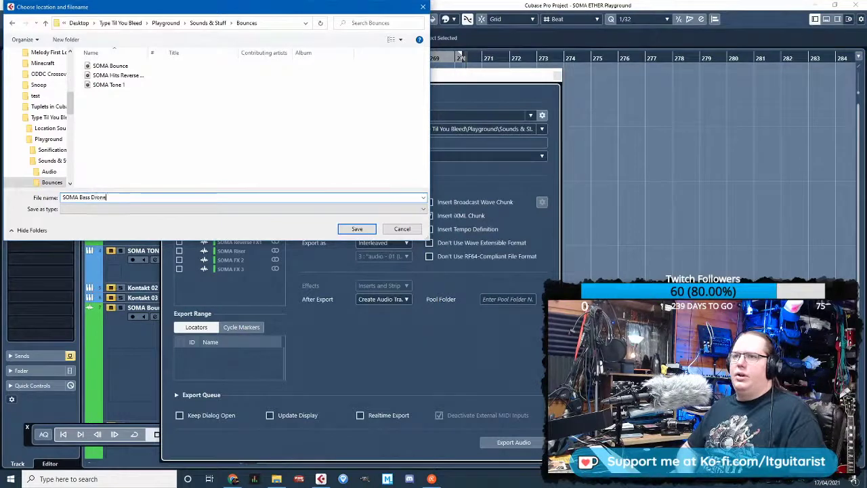
key("Return")
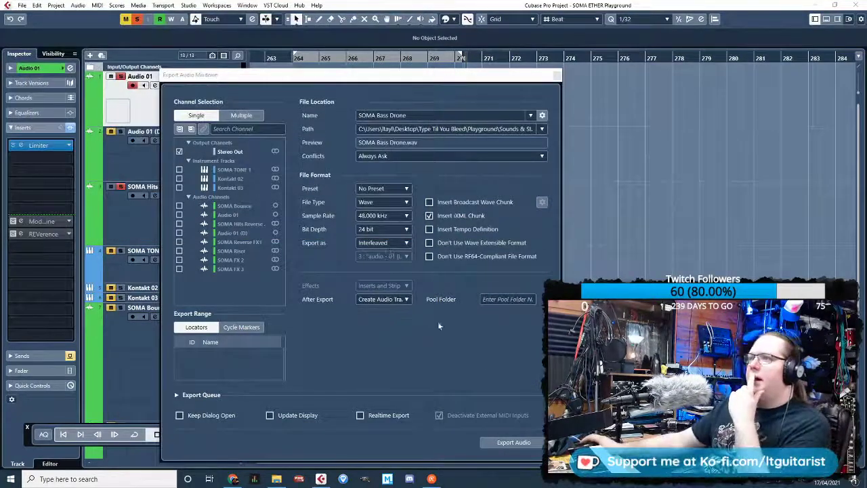
Export the locator range as a mono downmix Wave file at 48 kHz and 24 bit
left_click(407, 243)
left_click(419, 276)
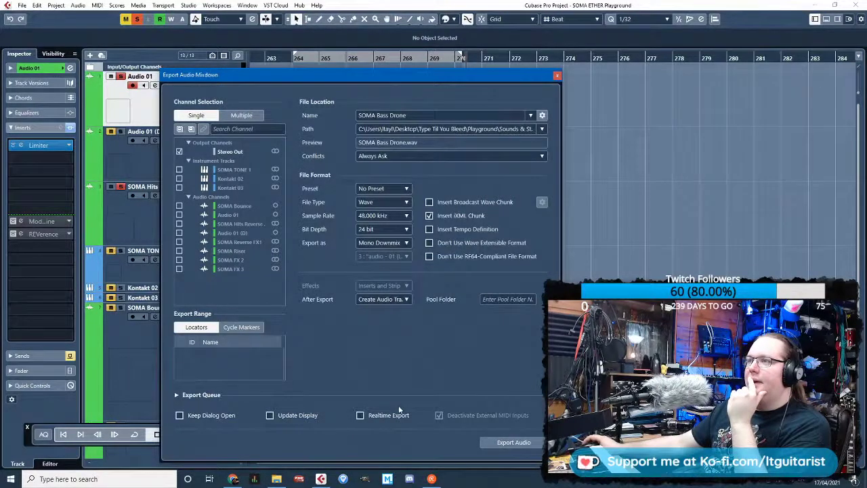
left_click(519, 446)
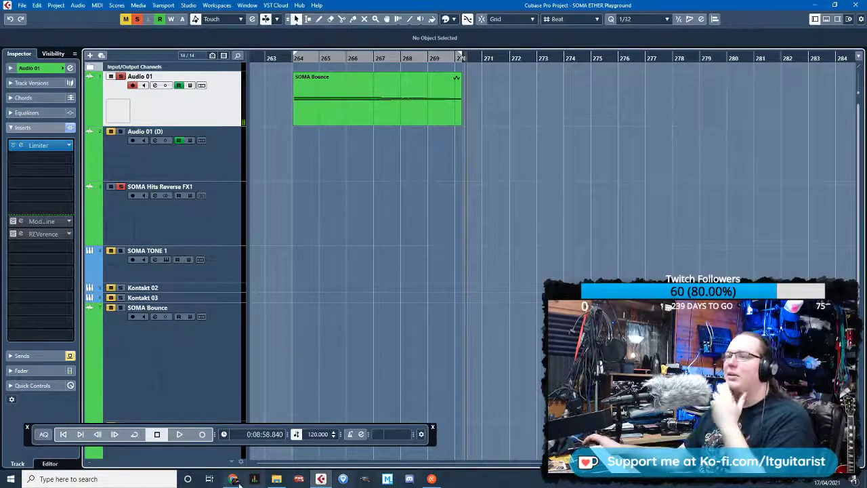
Check the Exported Samples folder in File Explorer, return to the Cubase project and look through the upper tracks
left_click(277, 479)
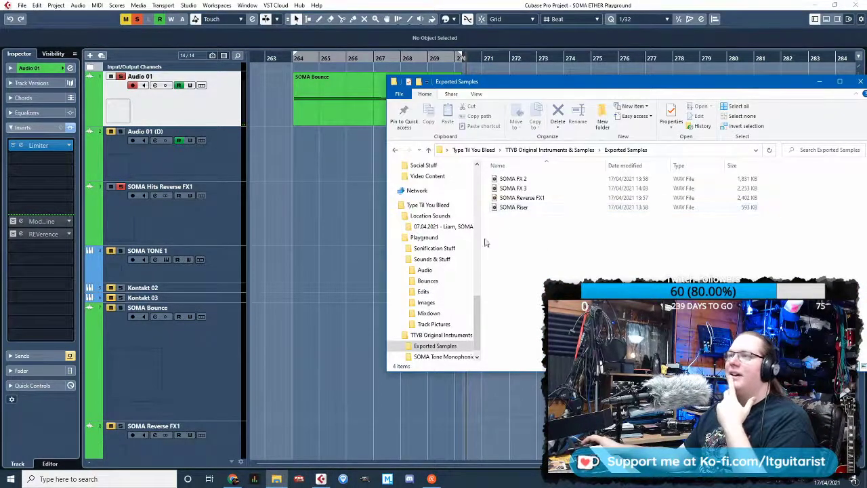
left_click(178, 203)
left_click(196, 170)
left_click(212, 215)
left_click(203, 274)
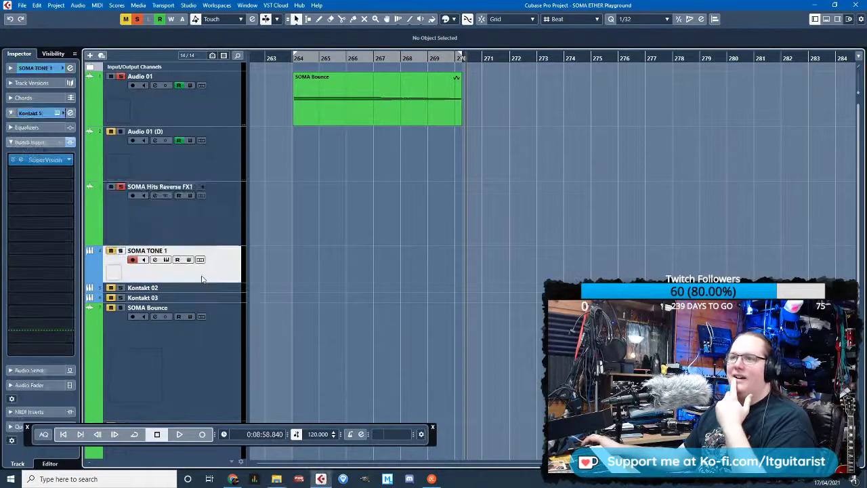
Rename the Kontakt 02 track as SOME DRONE
left_click(202, 288)
left_click(152, 288)
double_click(142, 288)
type("SOME DRONE")
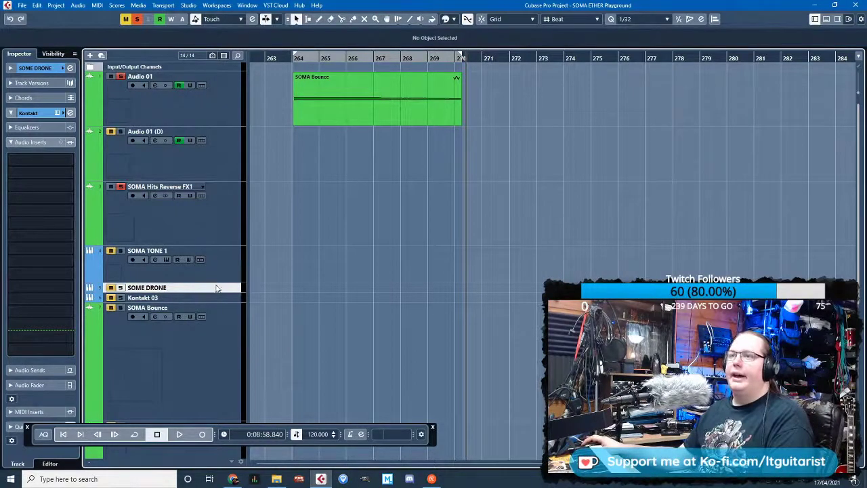
Enlarge the SOME DRONE track, clear all track mutes and solos, check the Stereo Out inserts, and reselect SOME DRONE
left_click_drag(208, 293, 208, 337)
left_click(110, 76)
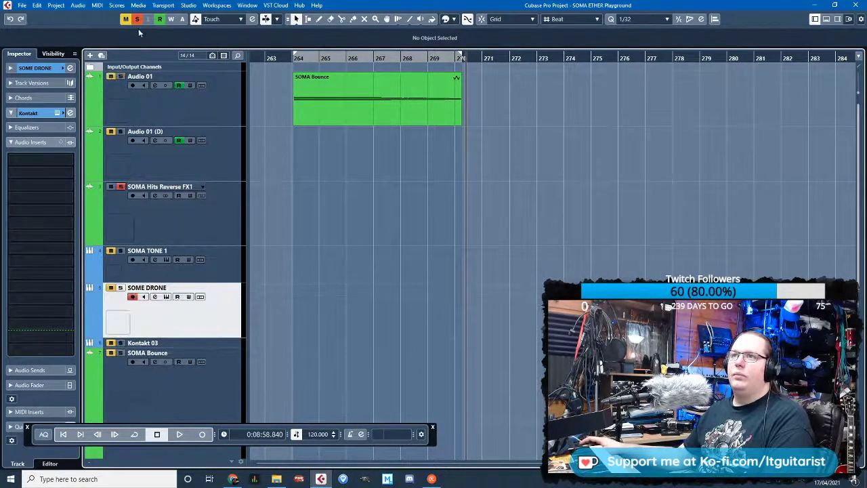
left_click(90, 67)
left_click(200, 99)
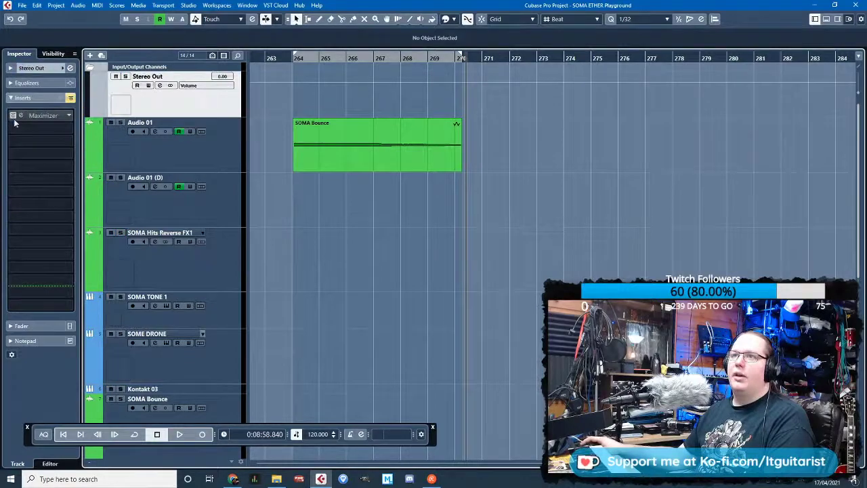
left_click(91, 68)
left_click(201, 285)
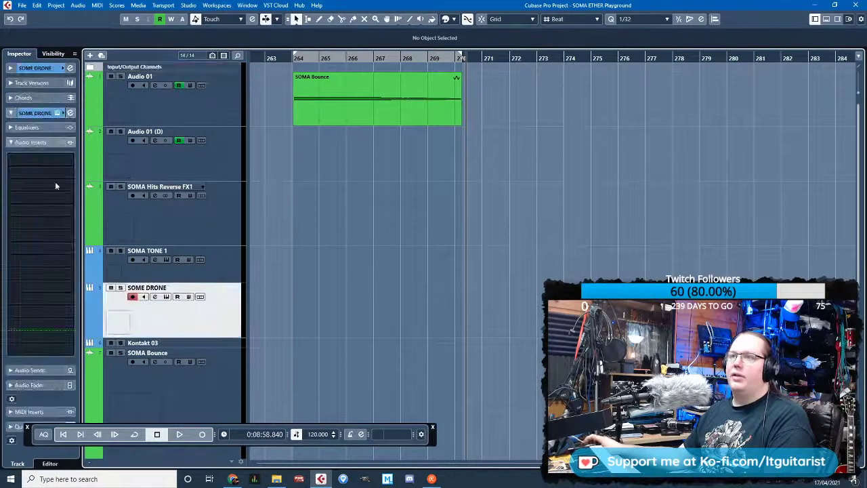
left_click(57, 113)
left_click_drag(485, 92, 188, 62)
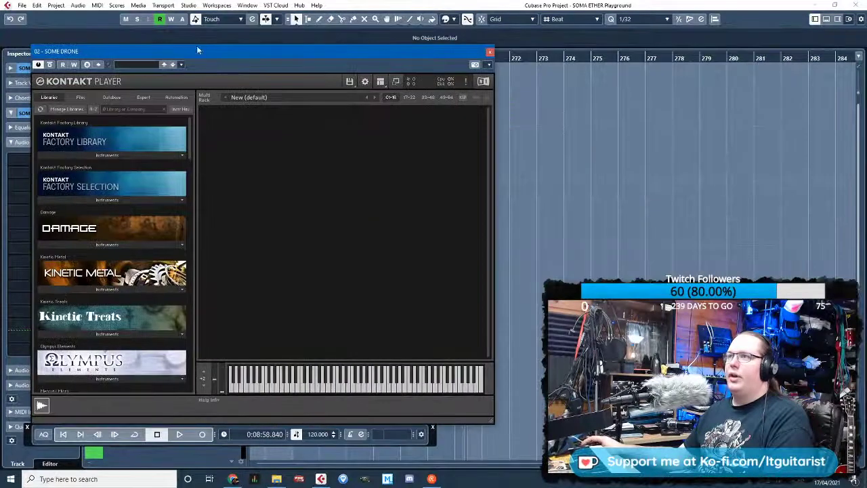
left_click(349, 81)
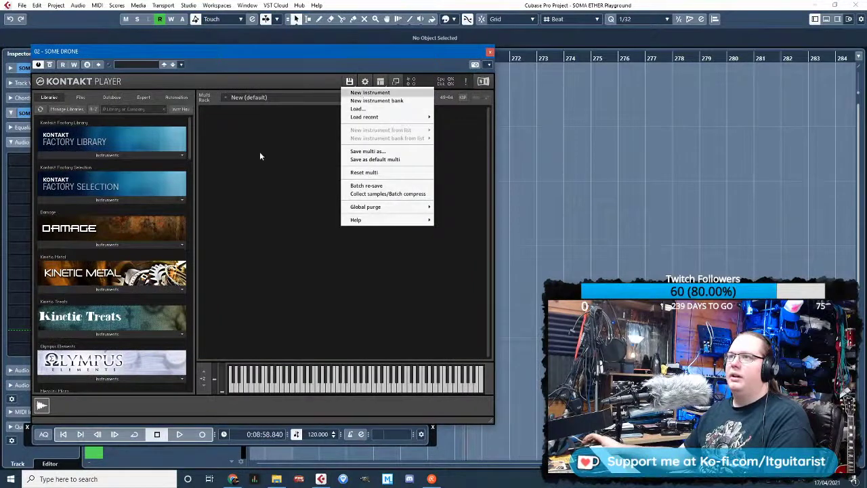
left_click(369, 92)
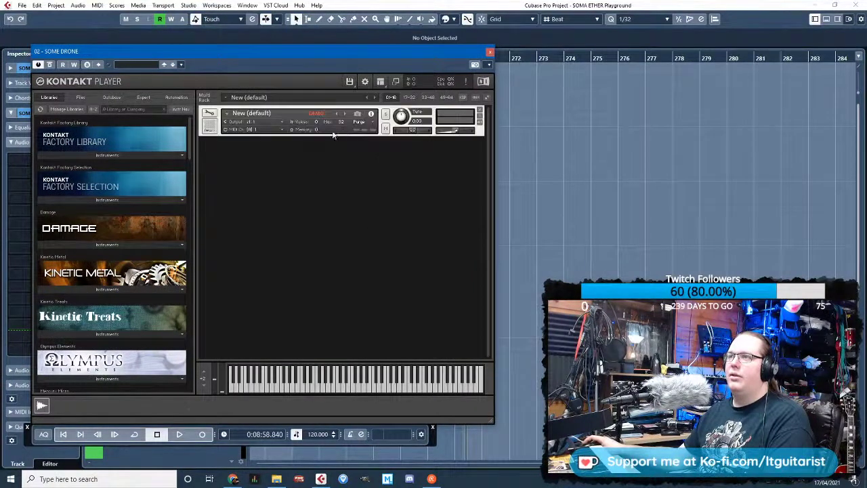
left_click(490, 52)
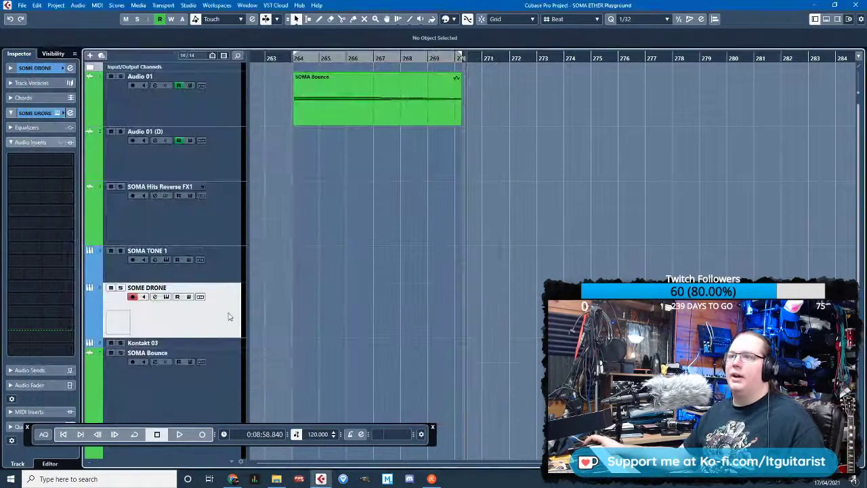
Change the SOME DRONE track's instrument to Kontakt 5 and create a new empty instrument in it
left_click(10, 67)
left_click(40, 155)
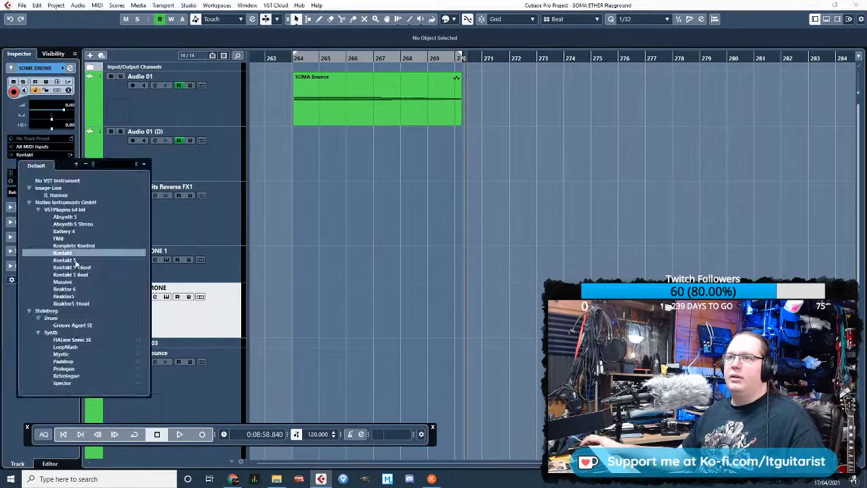
left_click(75, 261)
left_click(533, 66)
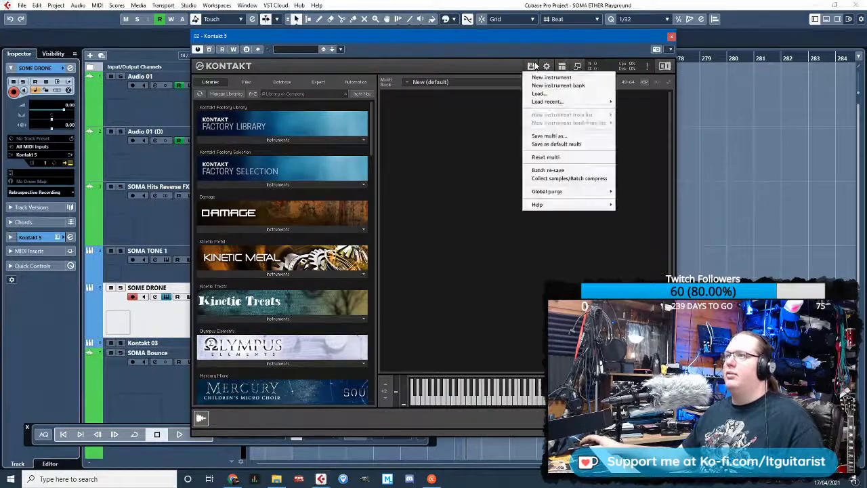
left_click(550, 77)
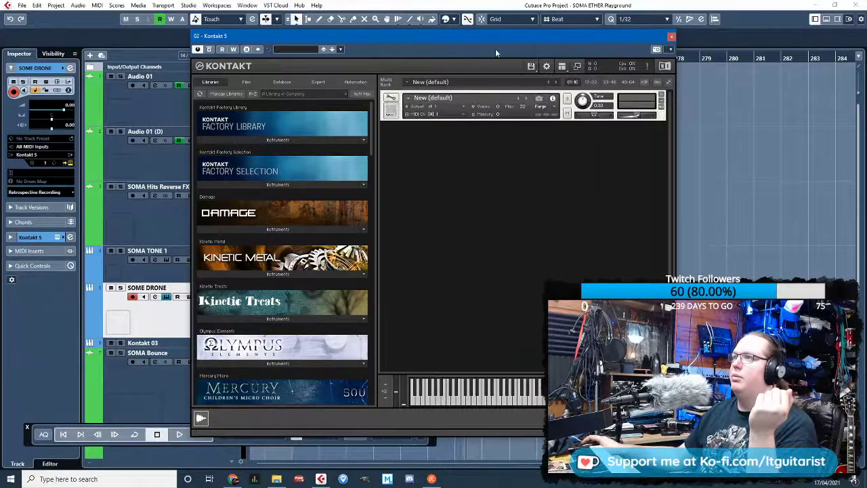
Open the new instrument for editing and show its Mapping Editor
left_click(391, 115)
left_click_drag(453, 39, 321, 25)
left_click(382, 113)
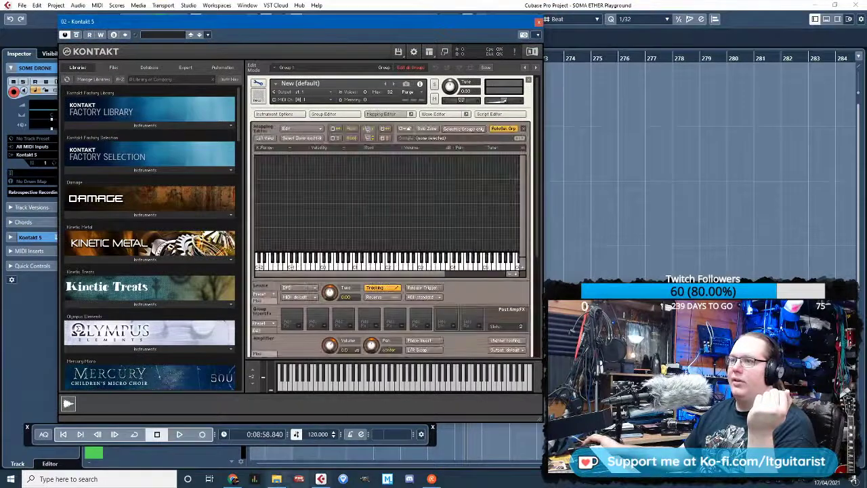
Map SOMA Bass Drone.wav from the Bounces folder under Playground > Sounds & Stuff across the keyboard in the Mapping Editor
left_click(277, 479)
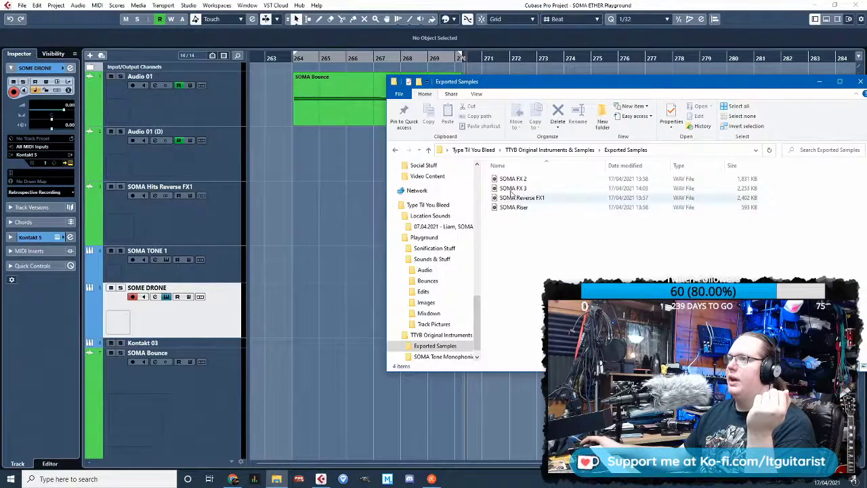
left_click(549, 150)
left_click(493, 149)
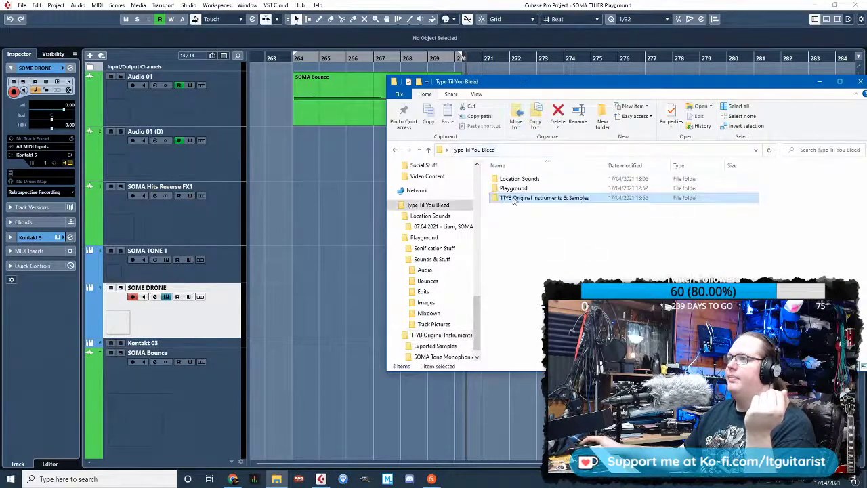
double_click(507, 188)
double_click(510, 190)
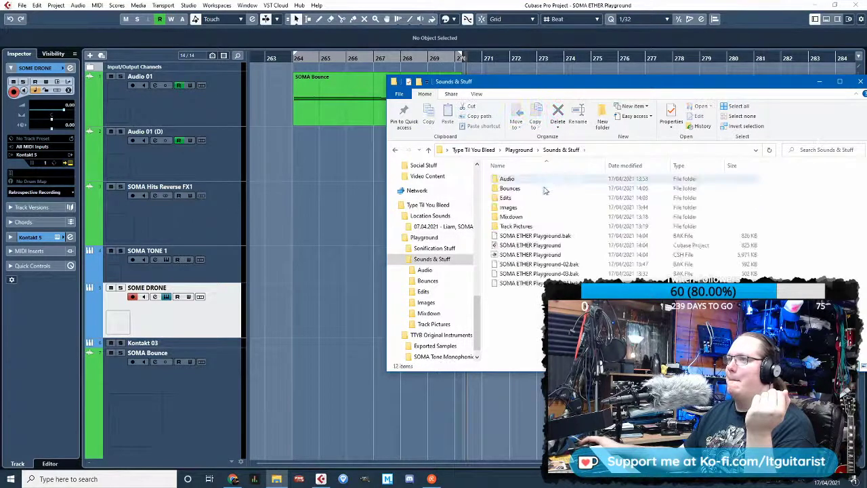
double_click(510, 189)
left_click_drag(522, 179, 230, 228)
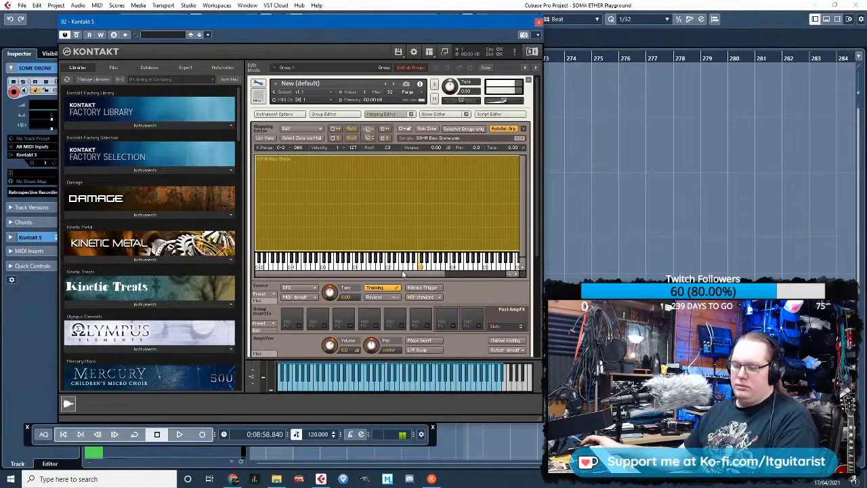
Try the sampler and tone machine source modes on the drone, and set the source mode to time machine
left_click(301, 287)
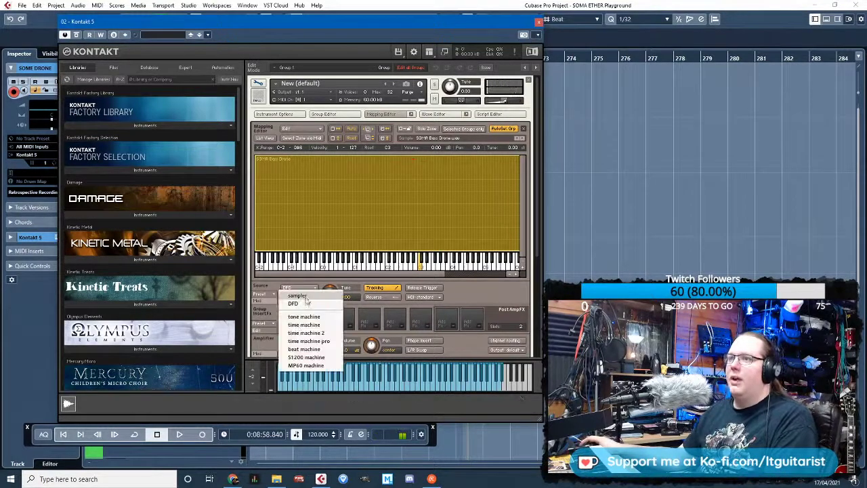
left_click(305, 298)
left_click_drag(342, 35, 443, 27)
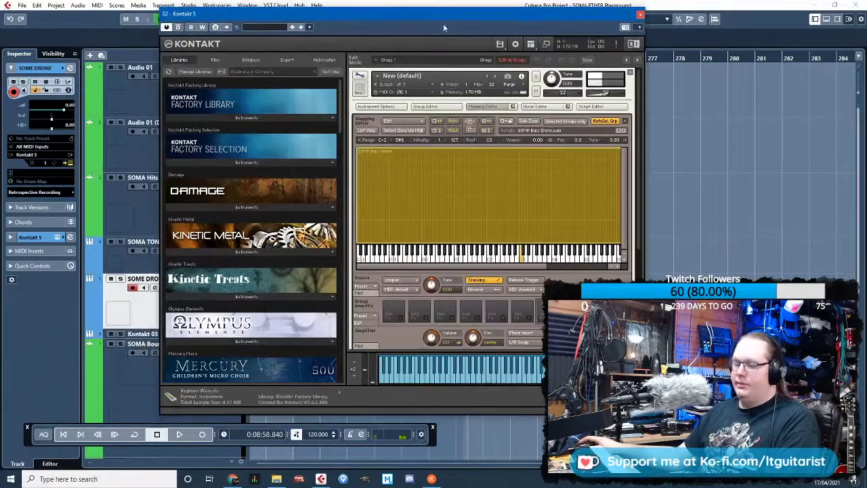
left_click(401, 280)
left_click(408, 304)
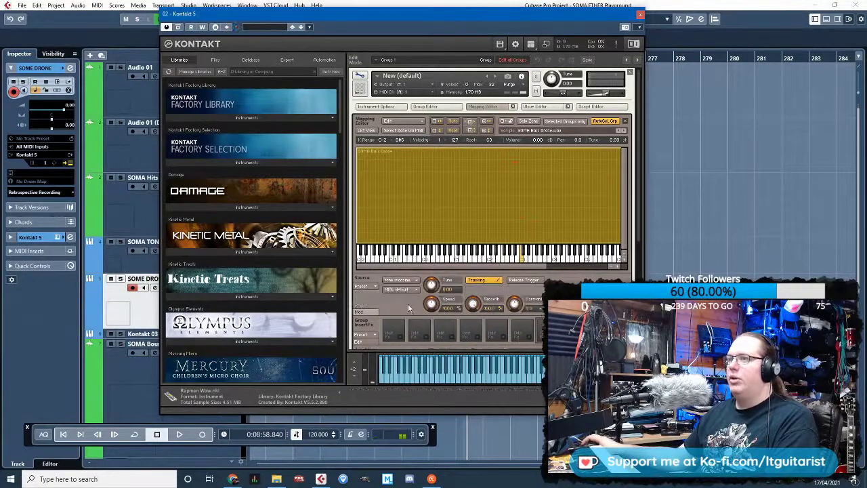
left_click(399, 279)
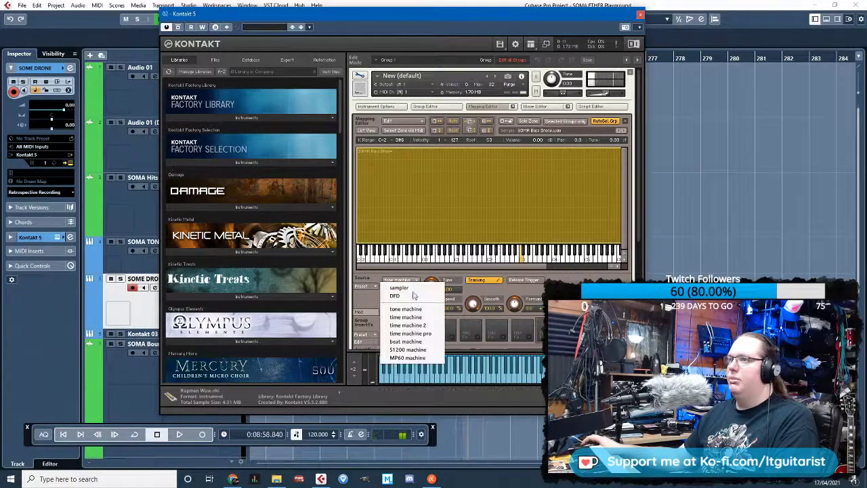
left_click(421, 325)
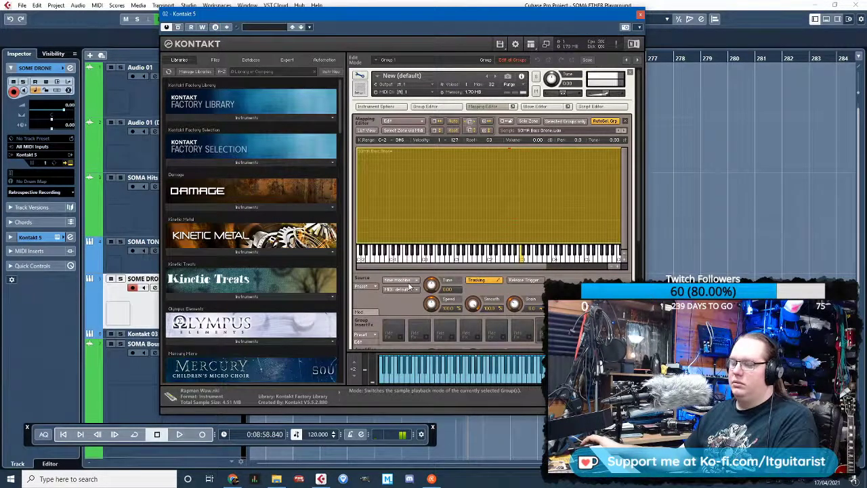
Assign Group 1 to voice group v001 in the Group Editor and set its fade time to 488
left_click(426, 106)
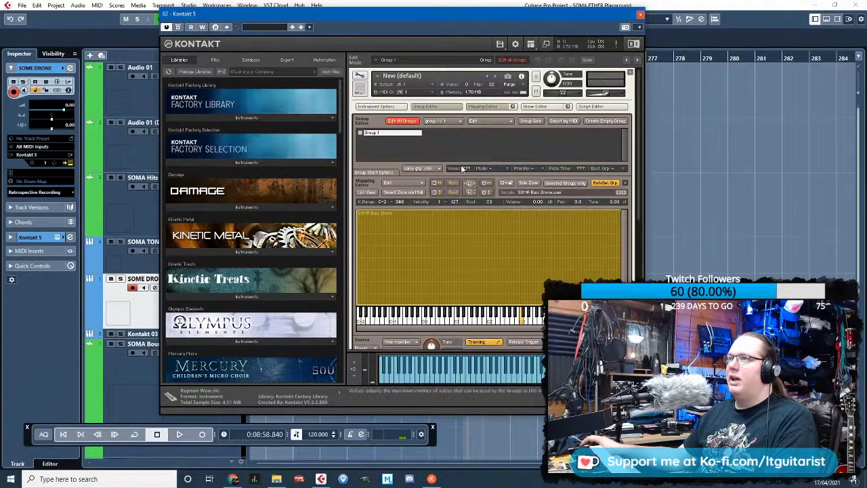
left_click(420, 168)
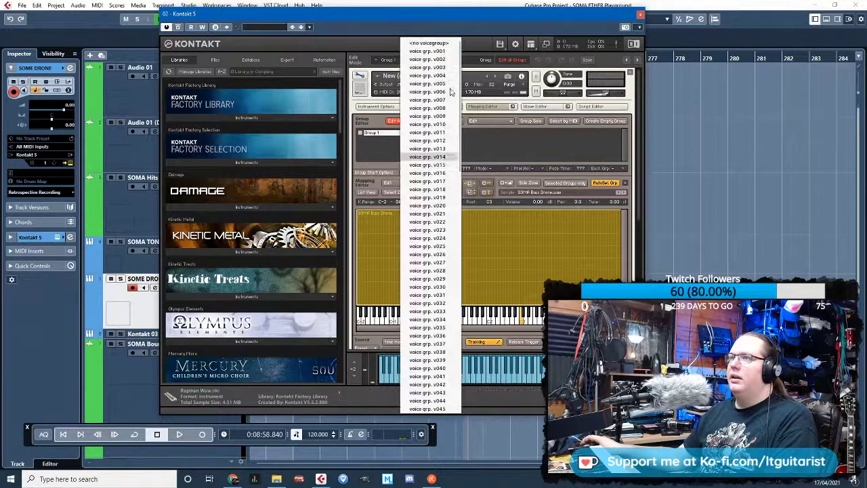
left_click(443, 52)
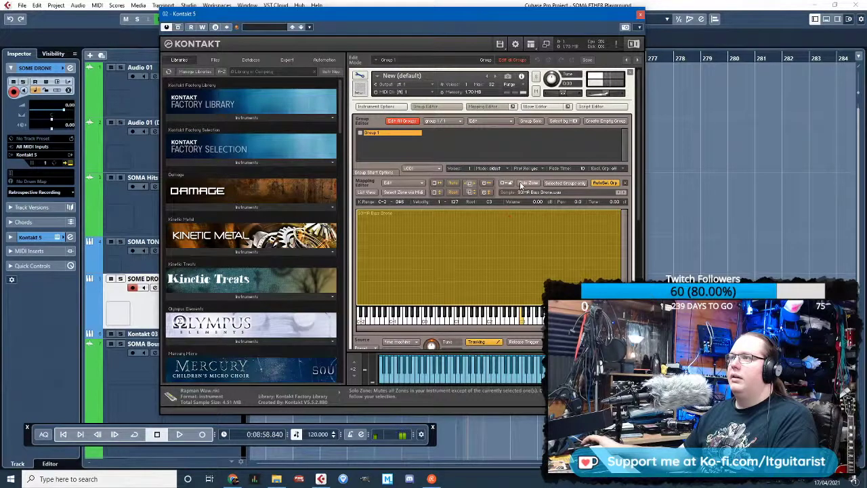
left_click_drag(579, 168, 555, 102)
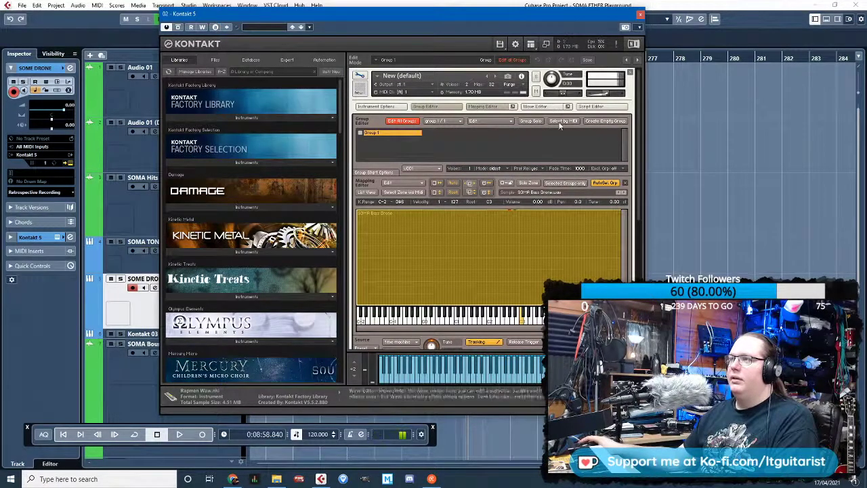
left_click_drag(580, 168, 585, 213)
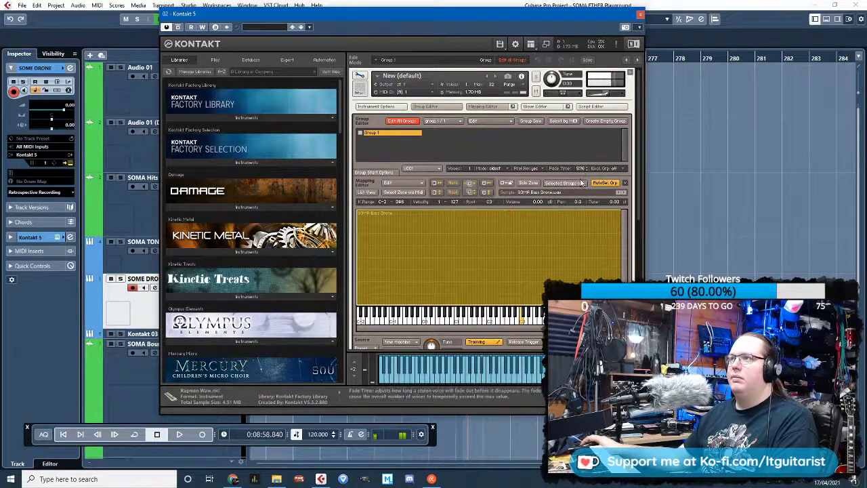
left_click_drag(581, 183, 582, 183)
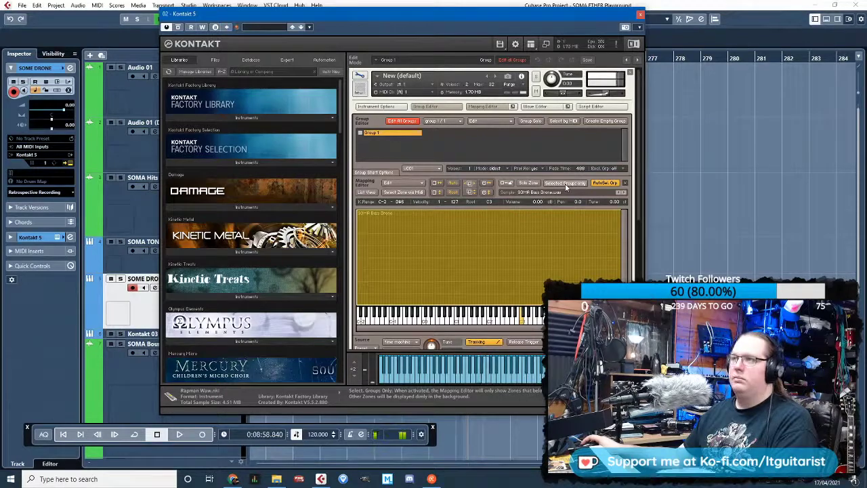
Turn on sample loop 1 in the Wave Editor, with loop start 23817 and loop end 67283
left_click(495, 107)
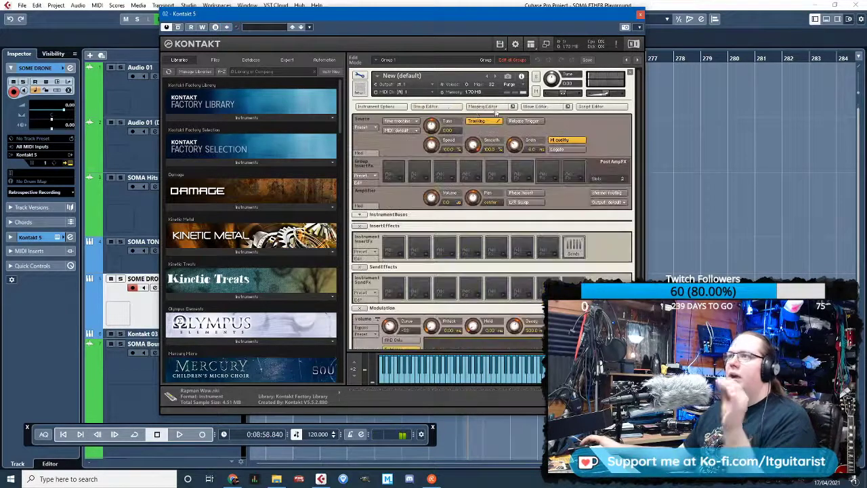
left_click(535, 107)
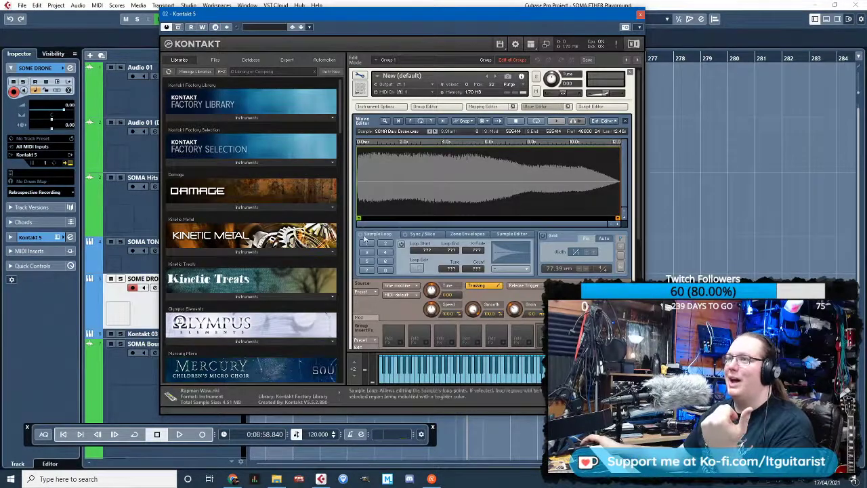
left_click(366, 244)
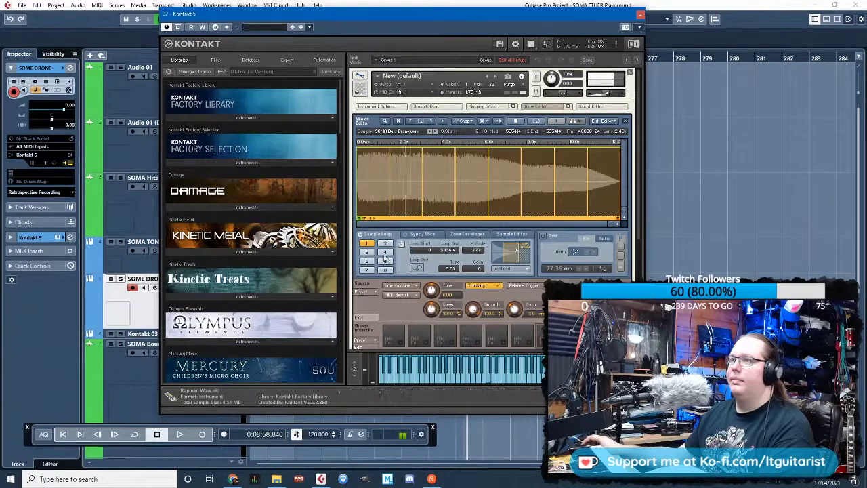
mouse_move(429, 250)
left_mouse_down()
mouse_move(423, 234)
mouse_move(447, 350)
mouse_move(451, 304)
left_mouse_up()
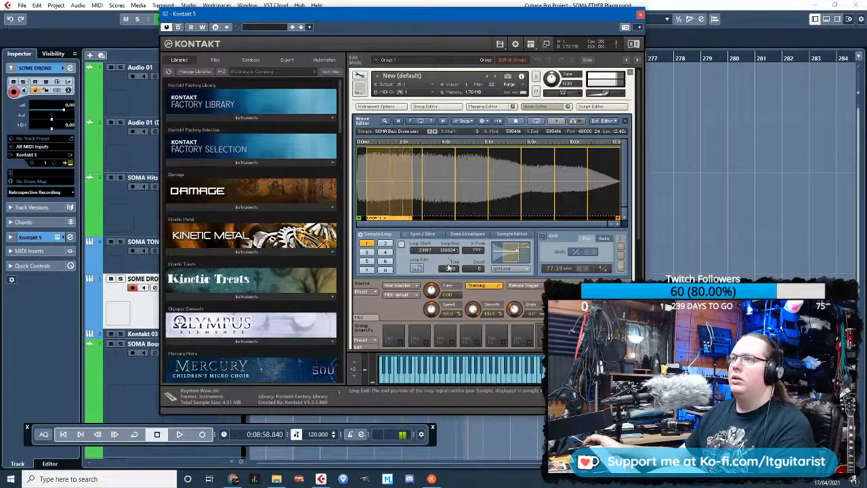
left_click_drag(449, 251, 451, 293)
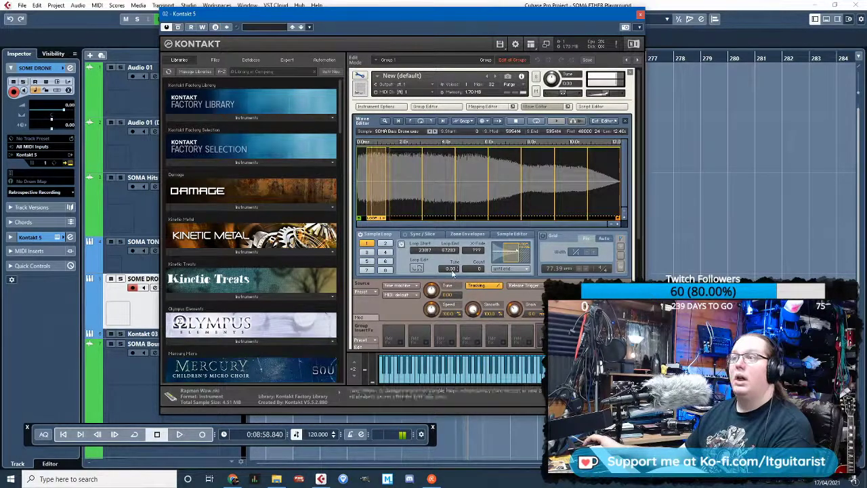
Fine-tune the start of loop 1 in the Loop Edit view so its waveform meets the loop end smoothly
left_click(416, 268)
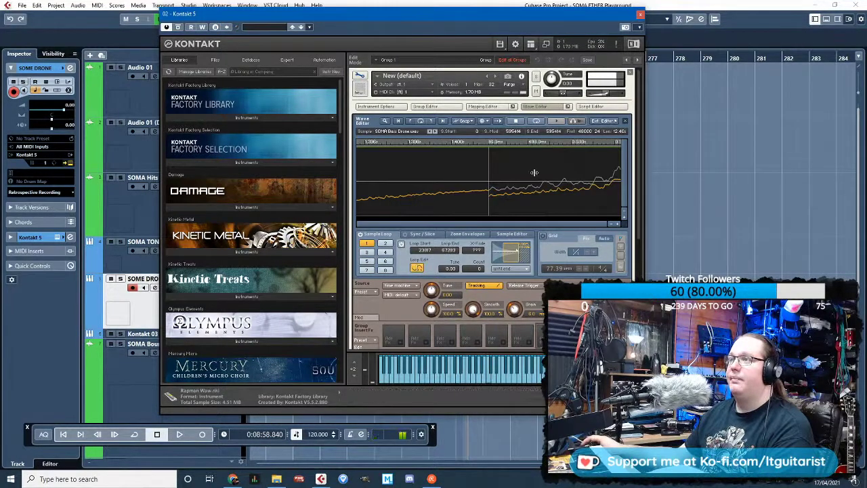
mouse_move(533, 172)
left_mouse_down()
mouse_move(522, 172)
mouse_move(531, 173)
left_mouse_up()
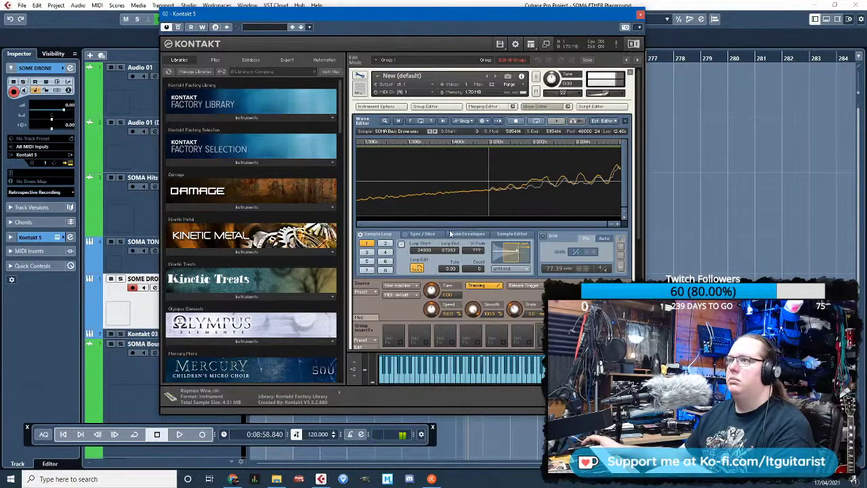
left_click(417, 268)
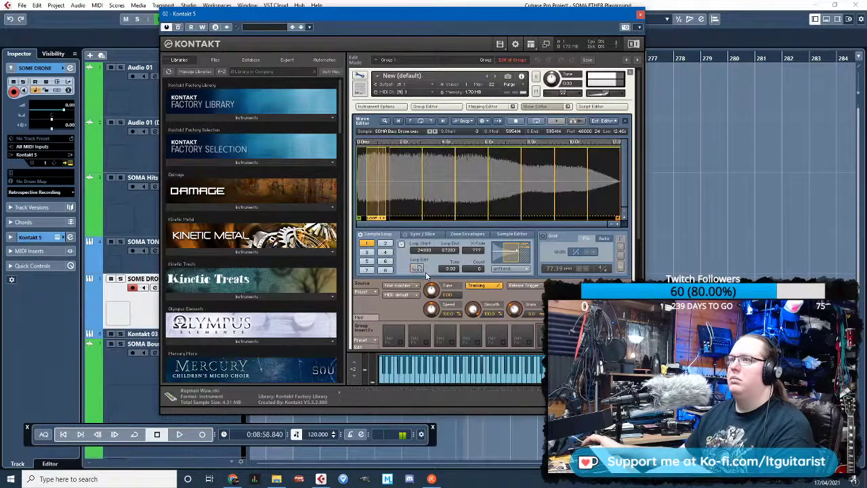
left_click(420, 269)
left_click(420, 270)
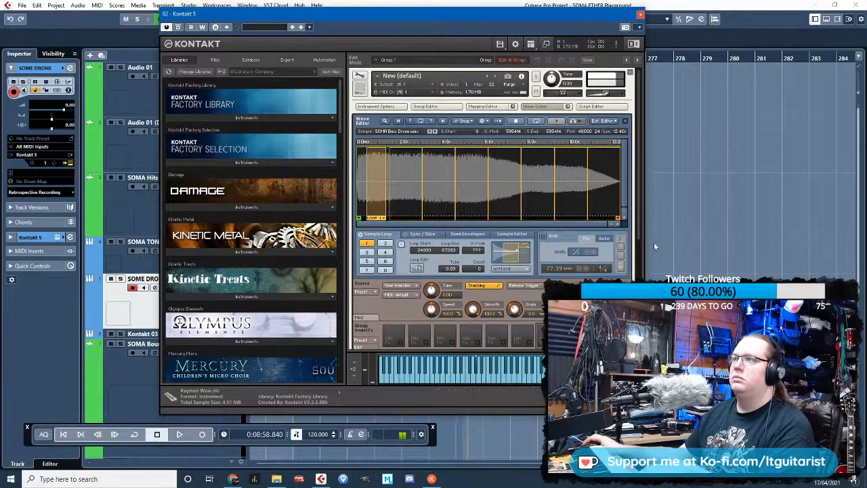
Set the time machine source to speed 107.3%, smooth 62.7% and grain 16.6 ms, and turn on Legato
left_click_drag(638, 181, 635, 225)
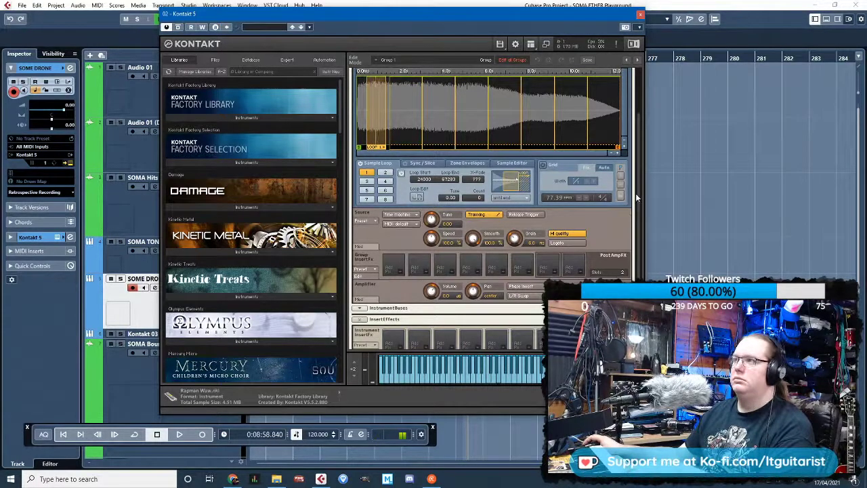
left_click_drag(635, 193, 637, 168)
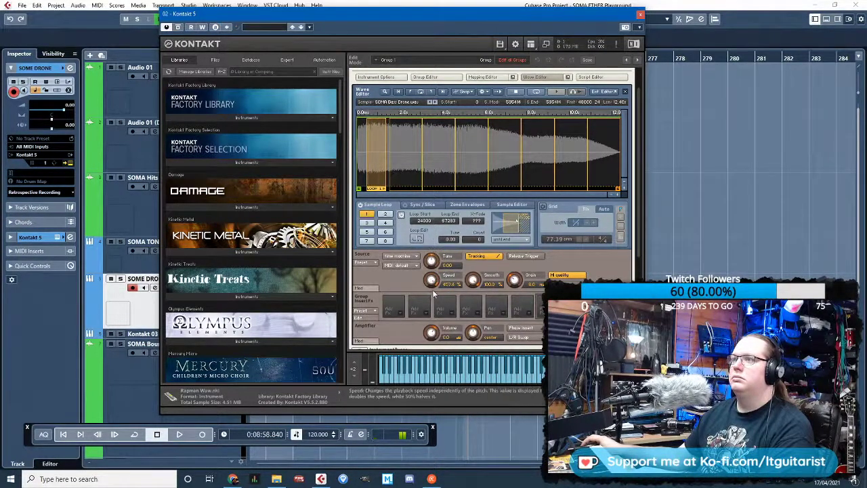
left_click_drag(433, 306, 437, 308)
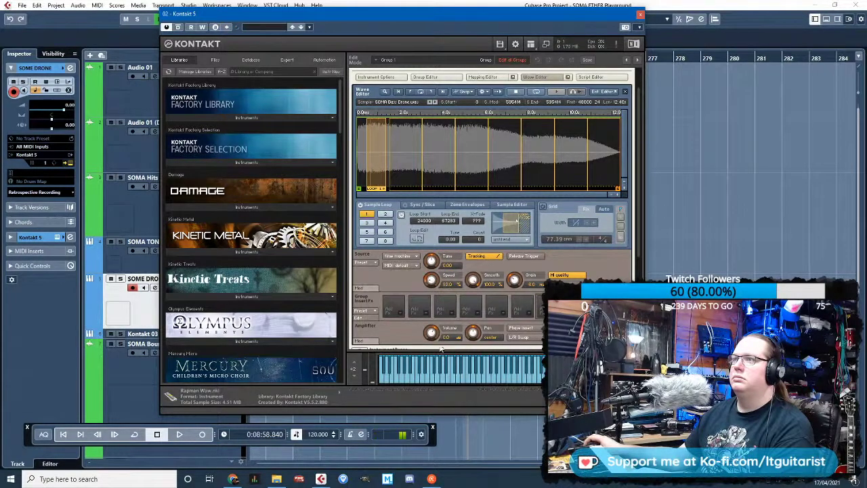
left_click(432, 279, "ctrl")
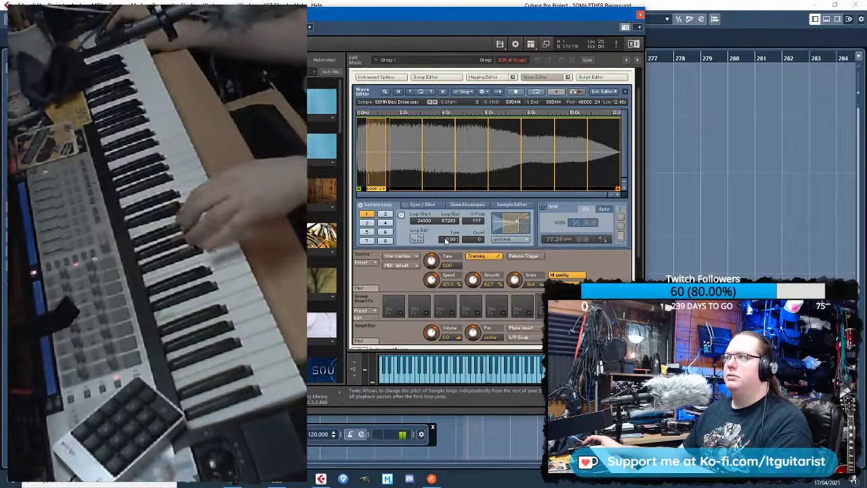
scroll(414, 286, "down", 1)
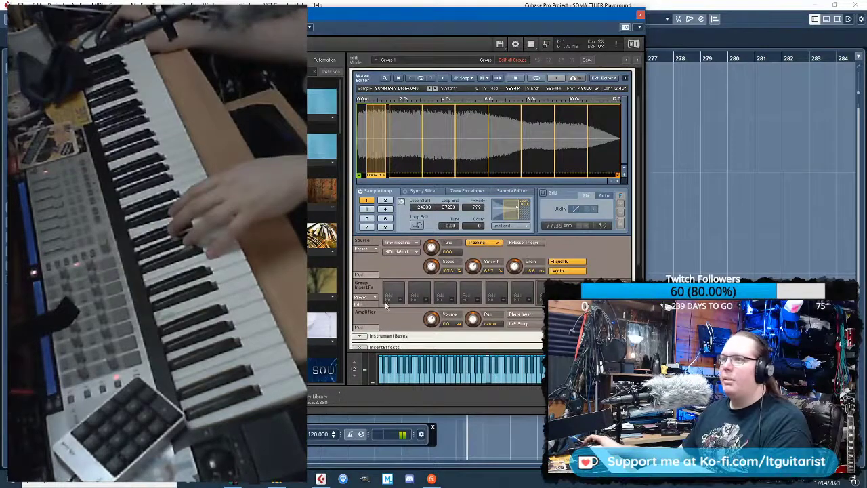
scroll(414, 286, "up", 2)
scroll(415, 286, "down", 5)
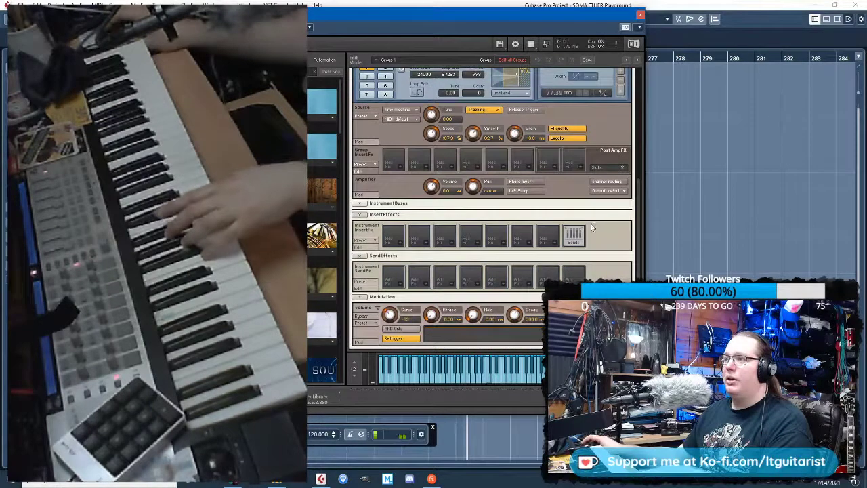
Look through the Wave Editor's Sync/Slice, Zone Envelopes and Sample Editor options, and return to the sample loop settings
left_click_drag(638, 237, 622, 82)
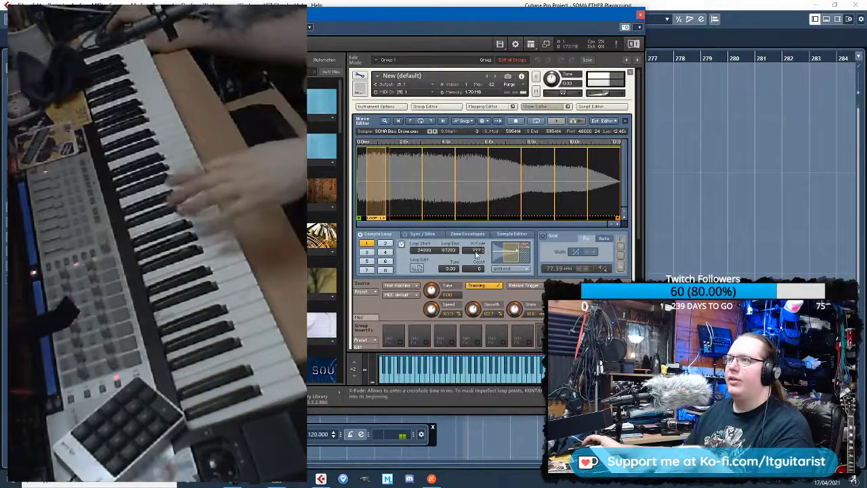
left_click(424, 235)
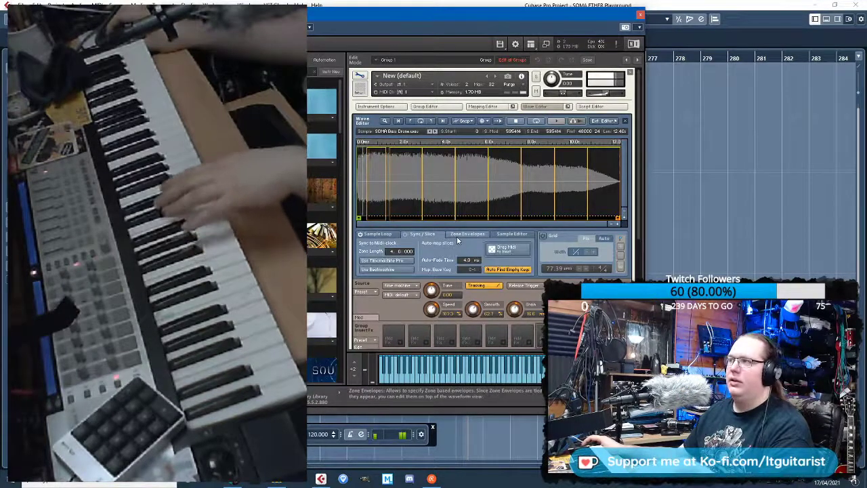
left_click(469, 234)
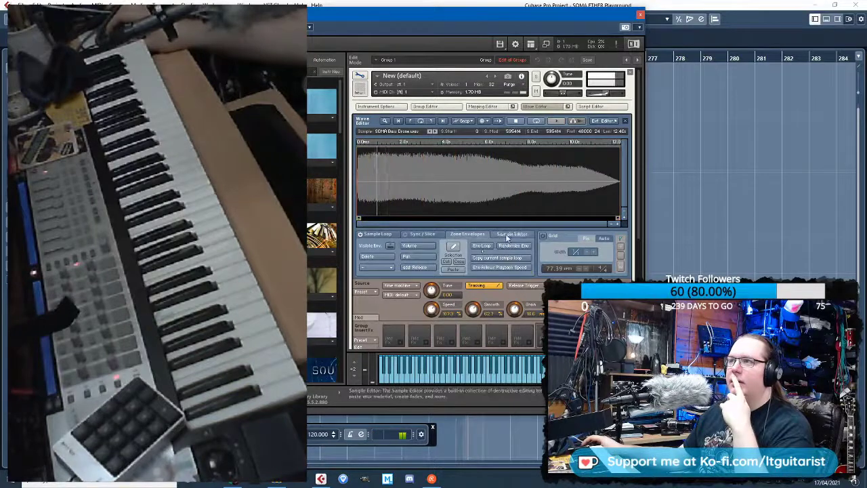
left_click(511, 233)
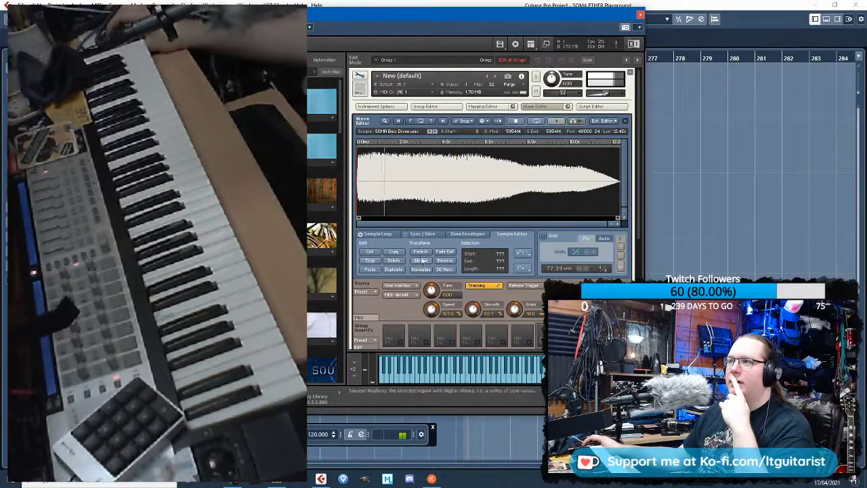
left_click(448, 253)
left_click(455, 271)
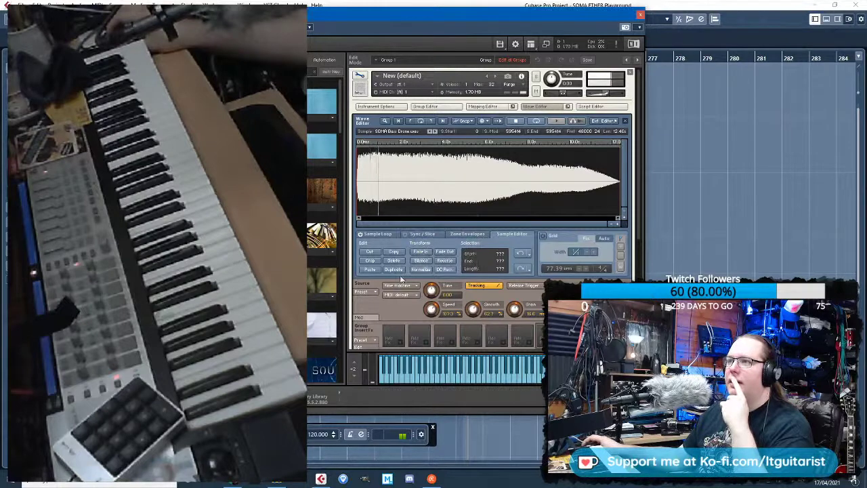
left_click(424, 234)
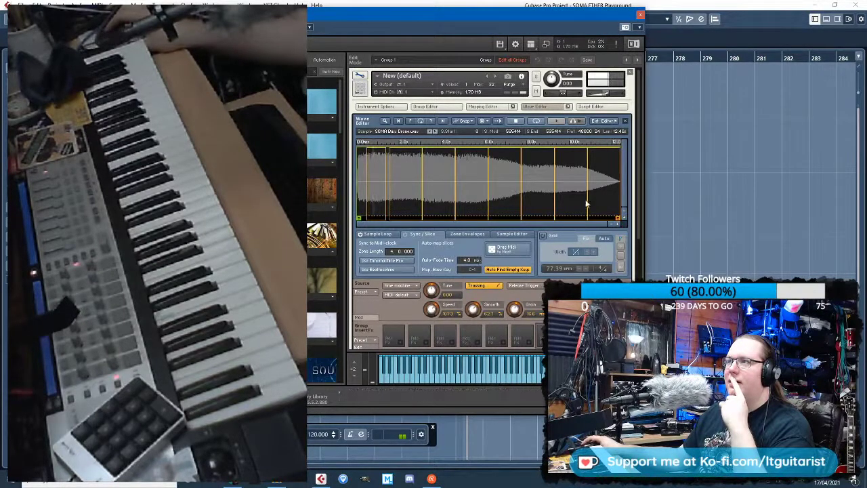
left_click(373, 235)
Adjust the attack and shorten the decay of the volume envelope in the Modulation section
scroll(596, 311, "down", 5)
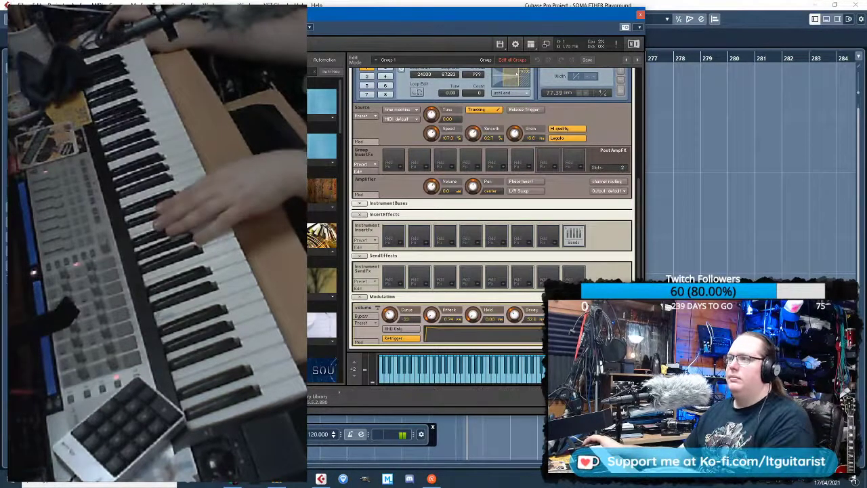
scroll(494, 237, "up", 5)
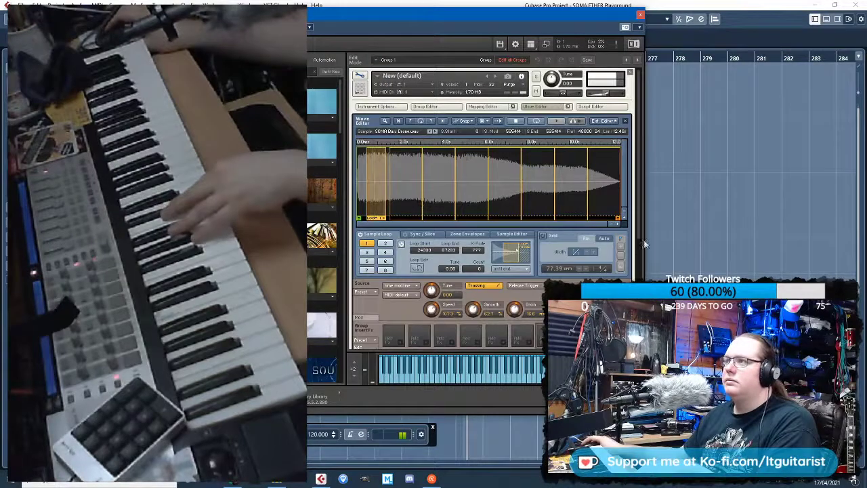
scroll(637, 278, "down", 3)
scroll(401, 219, "down", 3)
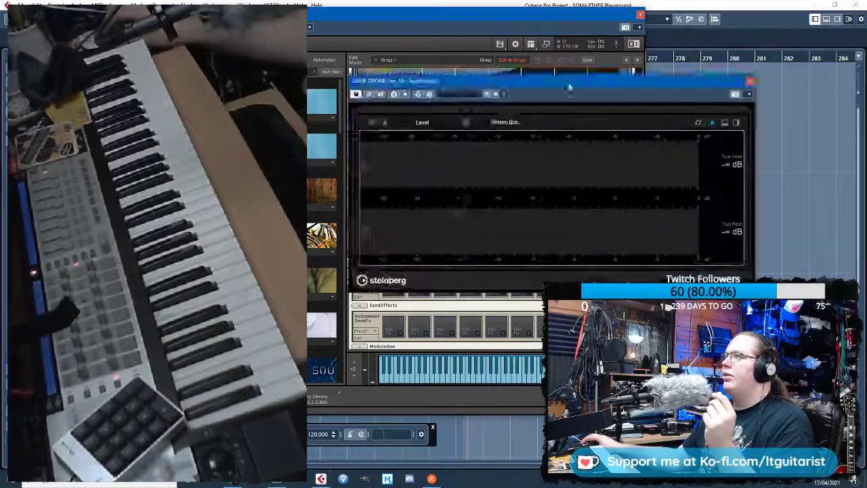
Switch SuperVision on the drone track to the Spectrogram display, examine the played drone, and close its window
left_click_drag(568, 84, 417, 76)
left_click(316, 109)
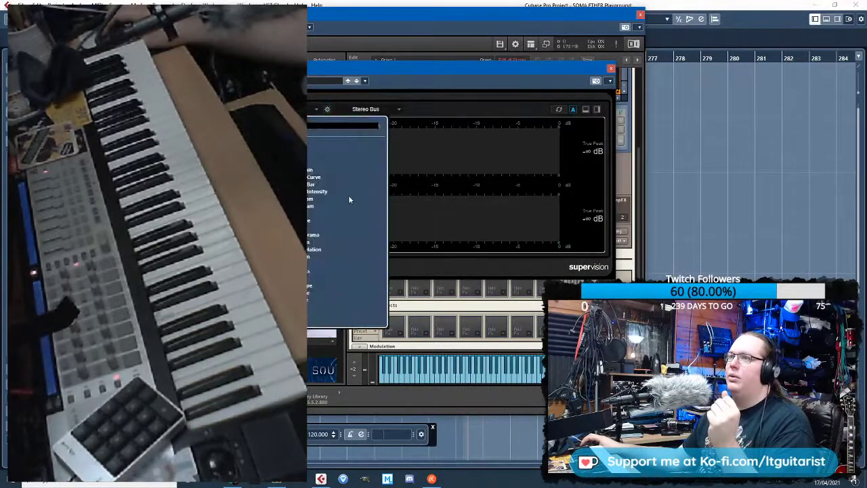
left_click(306, 206)
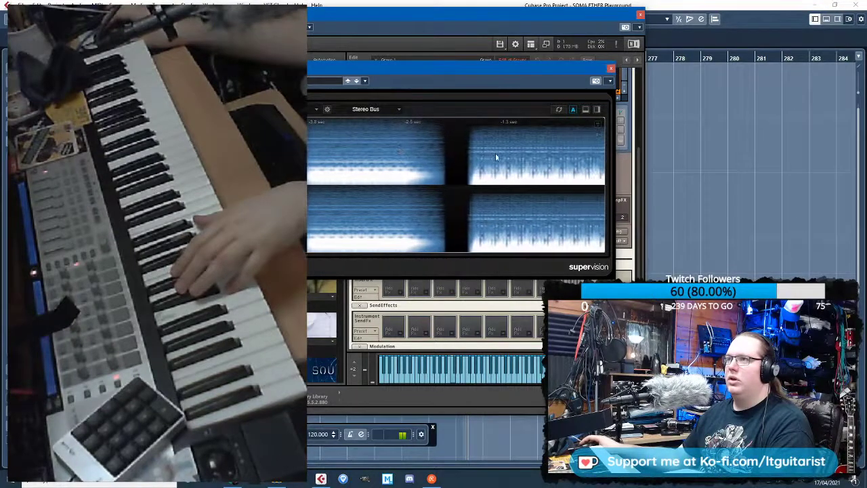
left_click(610, 69)
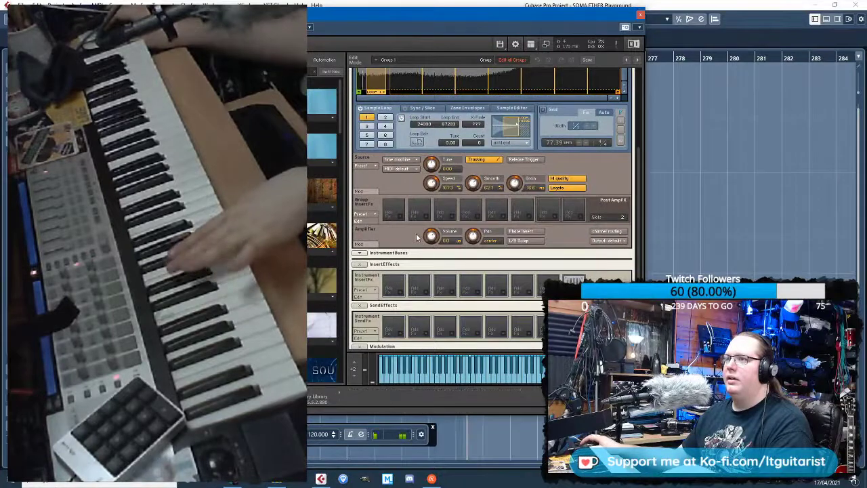
Insert a 3-band EQ in the first Group Insert FX slot and cut band 3 by about 5.2 dB
left_click(402, 217)
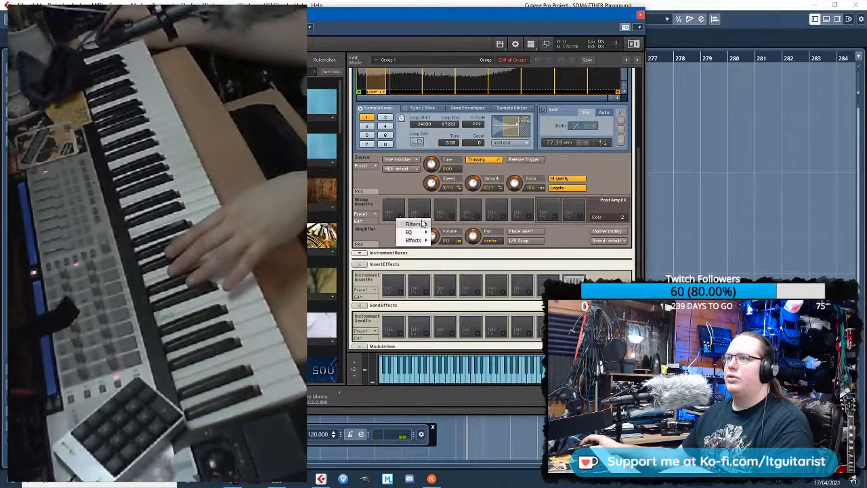
mouse_move(422, 233)
left_click(460, 256)
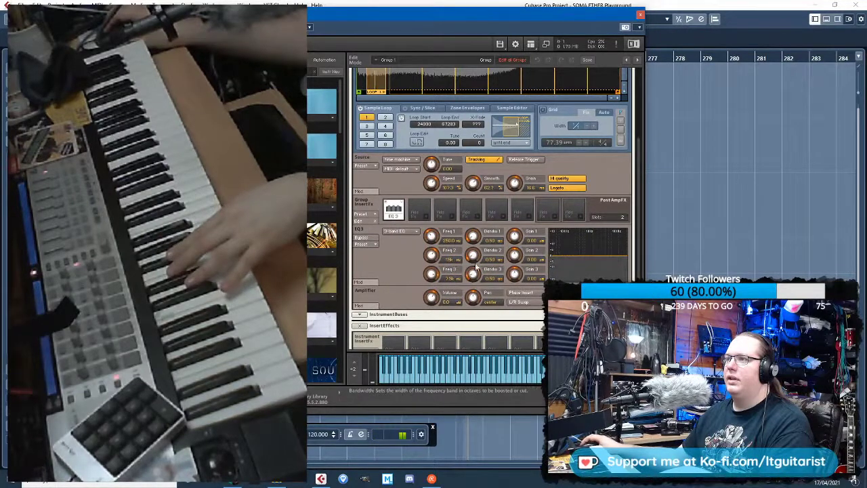
left_click_drag(434, 274, 513, 285)
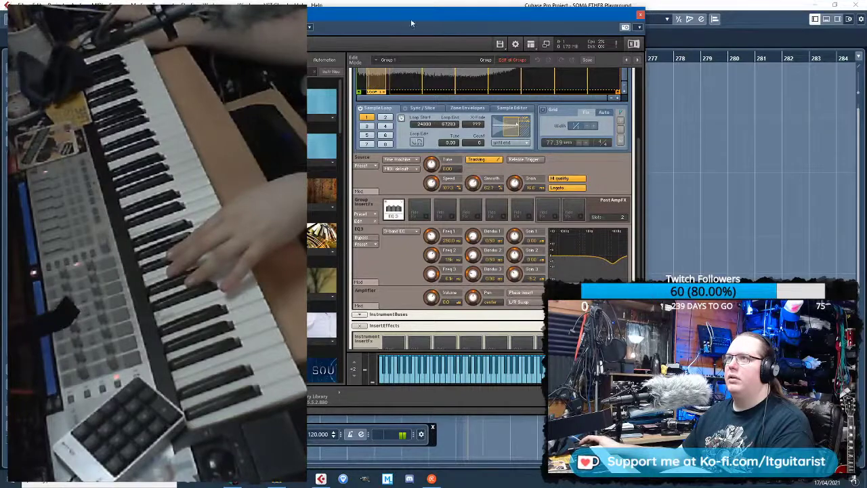
Arrange the Kontakt and SuperVision windows side by side so the EQ controls and the spectrogram are both visible
left_click_drag(410, 20, 368, 267)
left_click_drag(361, 82, 625, 5)
left_click_drag(395, 263, 367, 58)
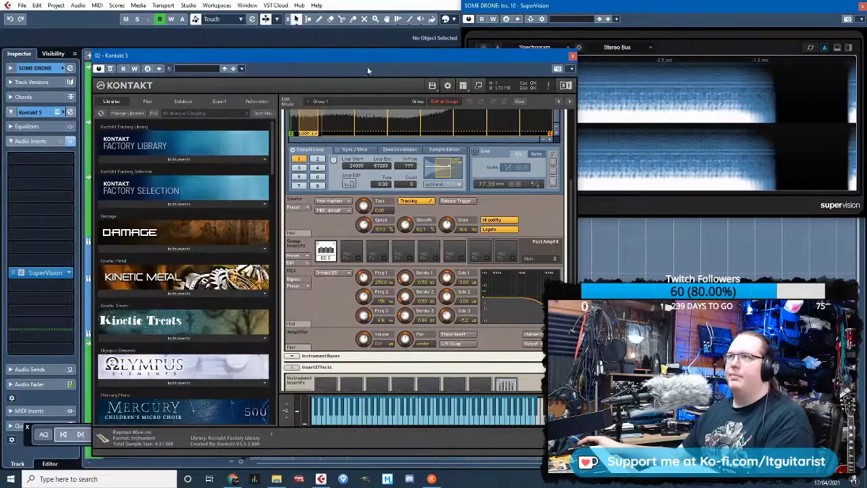
left_click_drag(363, 58, 303, 52)
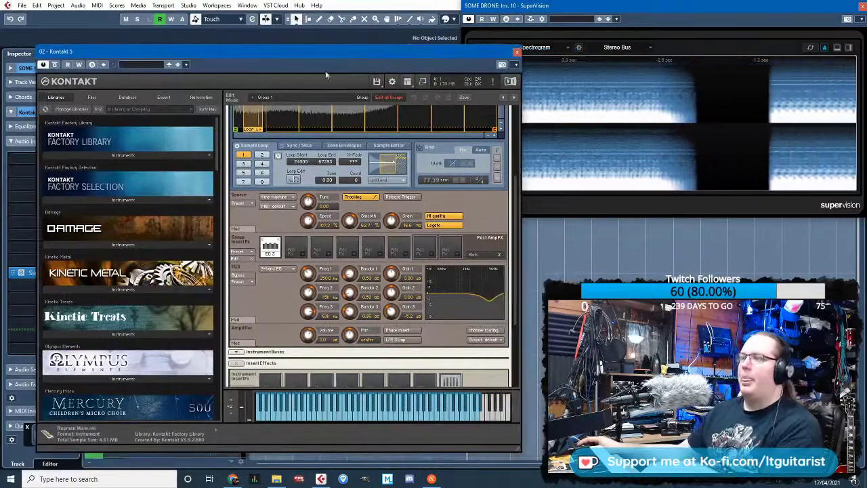
Deepen the EQ's band 3 cut, widen its bandwidth to about 2.7 octaves, and lower its frequency
left_click_drag(390, 328, 392, 353)
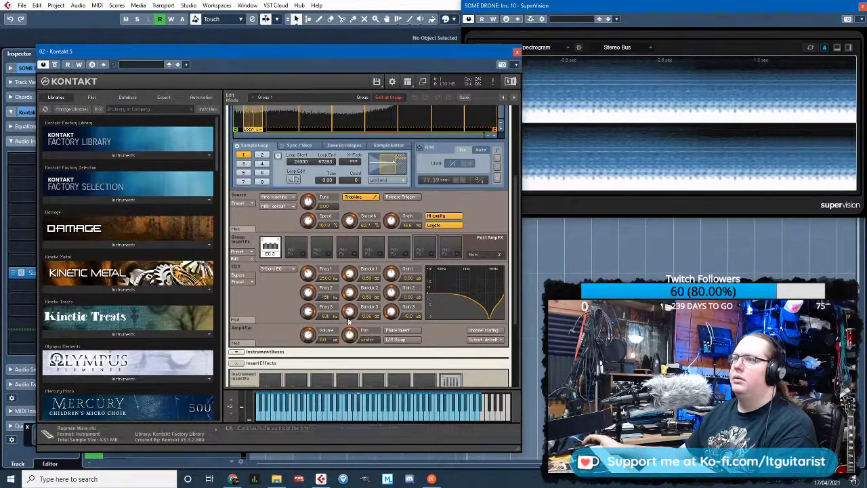
left_click_drag(349, 313, 350, 293)
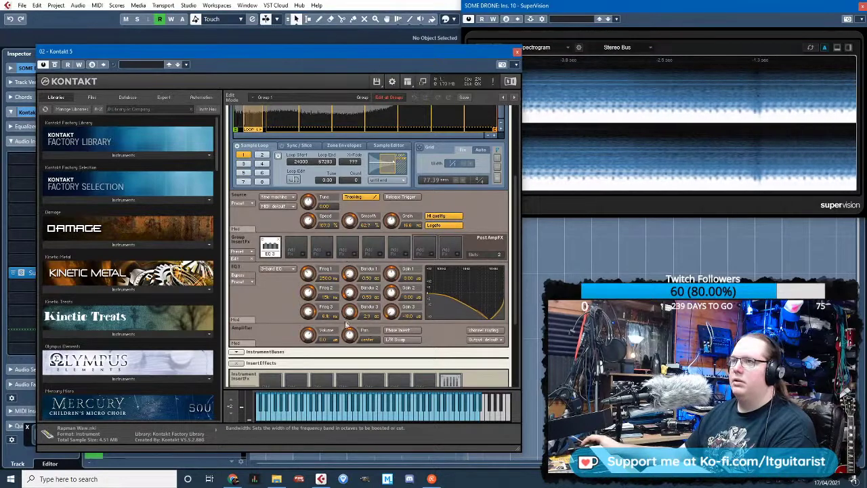
left_click_drag(307, 310, 296, 330)
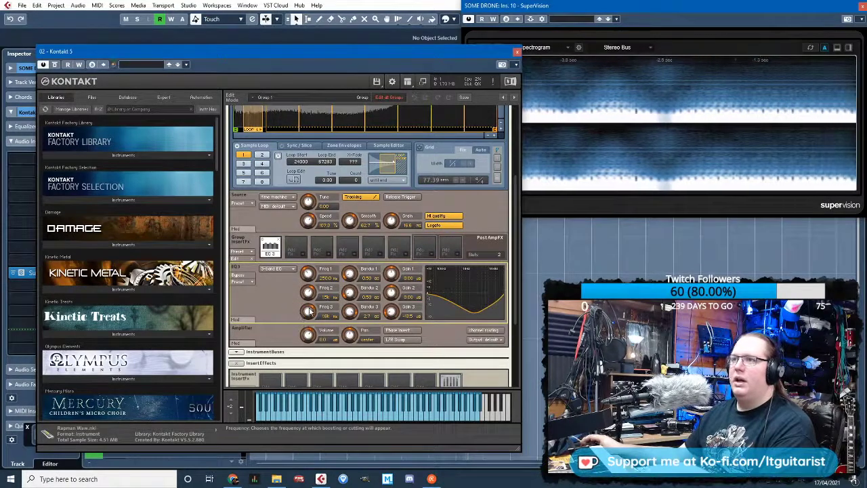
Assign a sine LFO to modulate the EQ's band 3 frequency, and check its modulation shaper
right_click(308, 310)
mouse_move(359, 321)
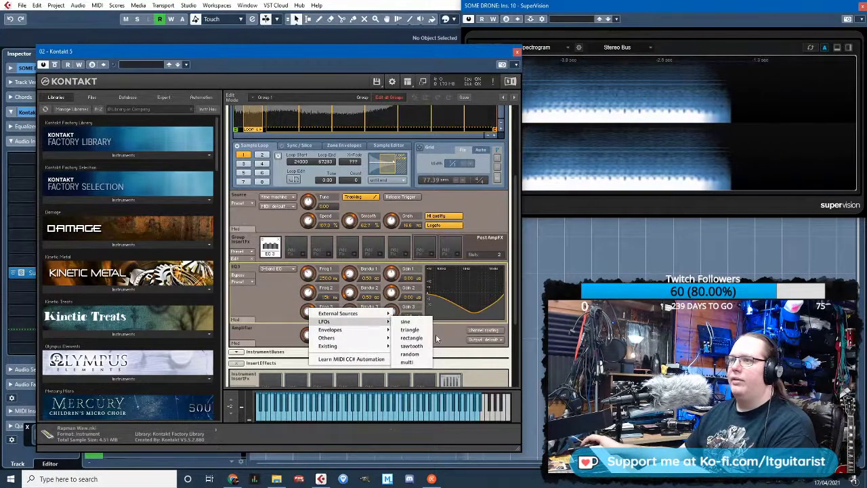
left_click(405, 321)
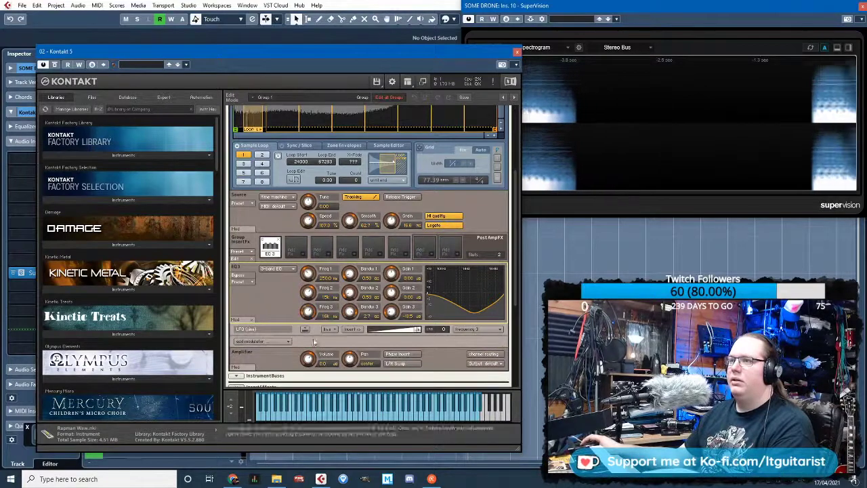
left_click(276, 341)
left_click(287, 333)
left_click(328, 330)
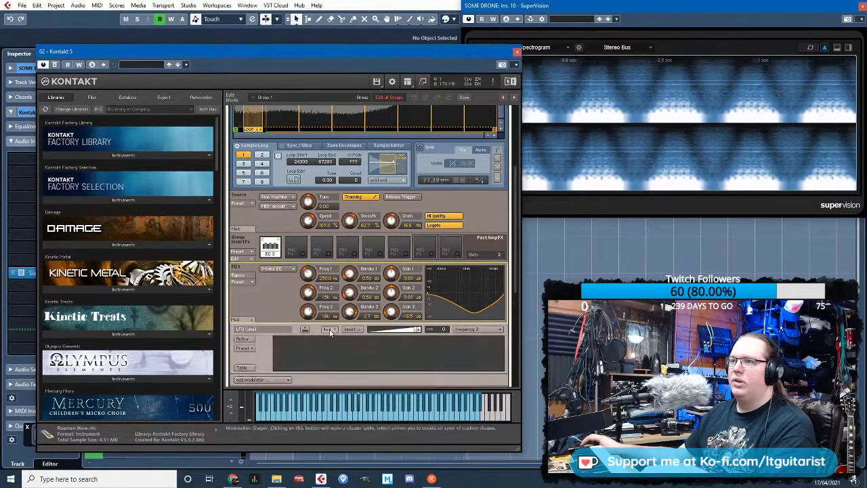
left_click(329, 330)
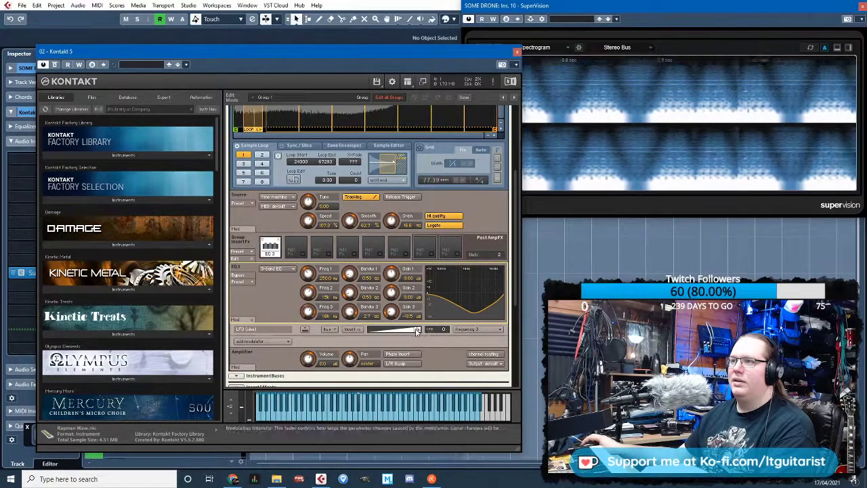
Reduce the LFO's modulation intensity to about half and set the EQ gains to -5.7 dB for band 2 and -12.0 dB for band 3
left_click_drag(417, 330, 391, 332)
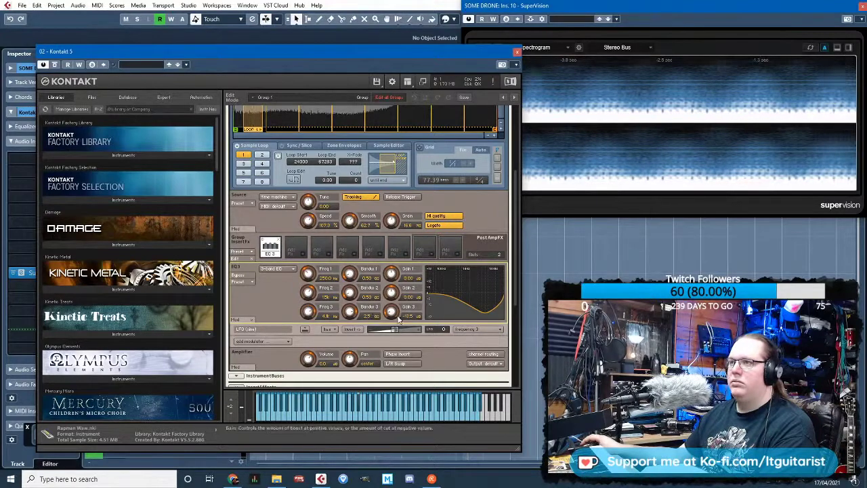
left_click_drag(393, 315, 390, 314)
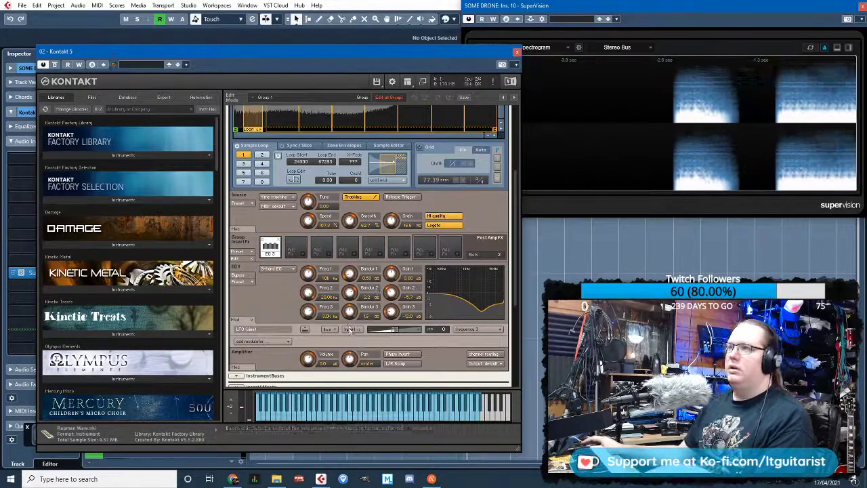
Turn off sample loop 1 for SOMA Bass Drone in the Wave Editor and bring the Modulation section into view
left_click_drag(513, 217, 512, 176)
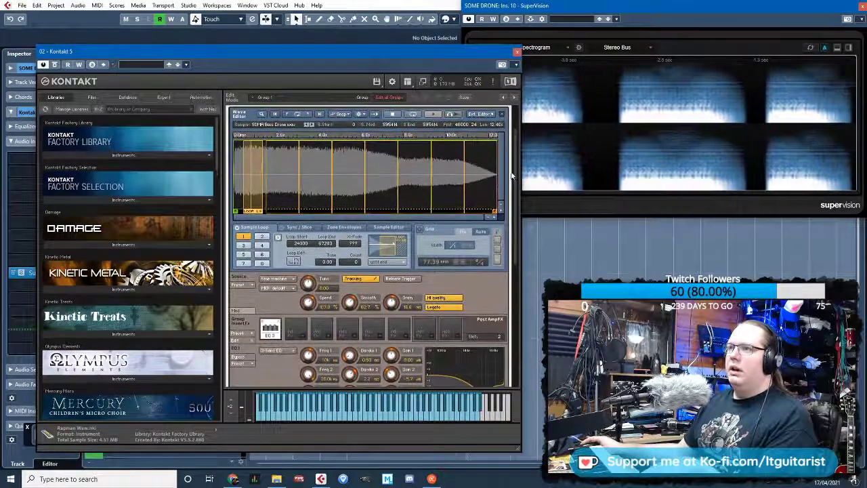
left_click(239, 232)
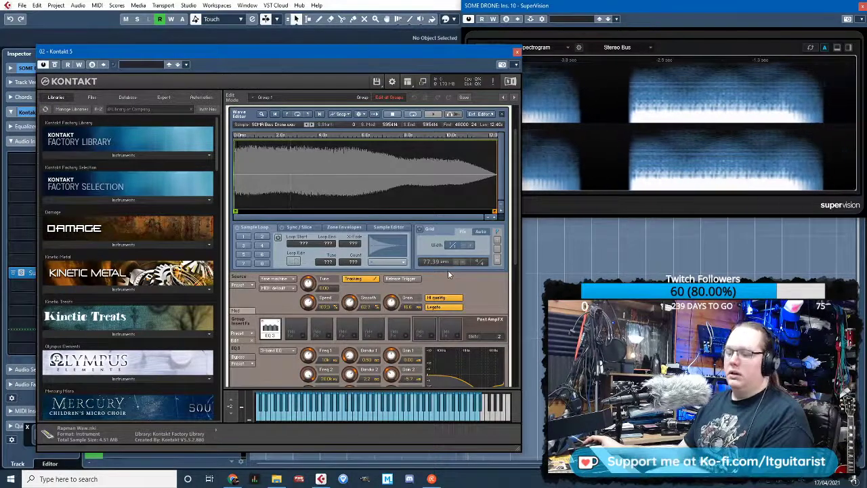
scroll(474, 296, "down", 8)
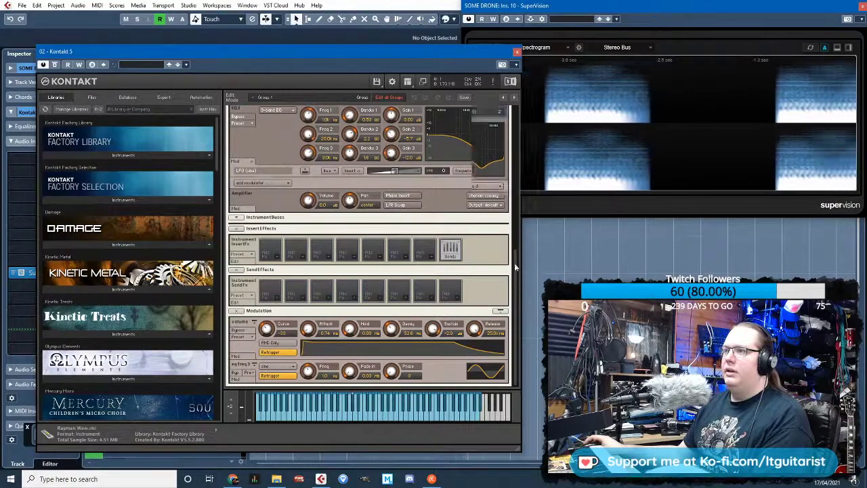
Review the instrument's waveform, Source and EQ settings, the LFO's modulation shaper and its list of modulation targets
left_click_drag(518, 288, 507, 162)
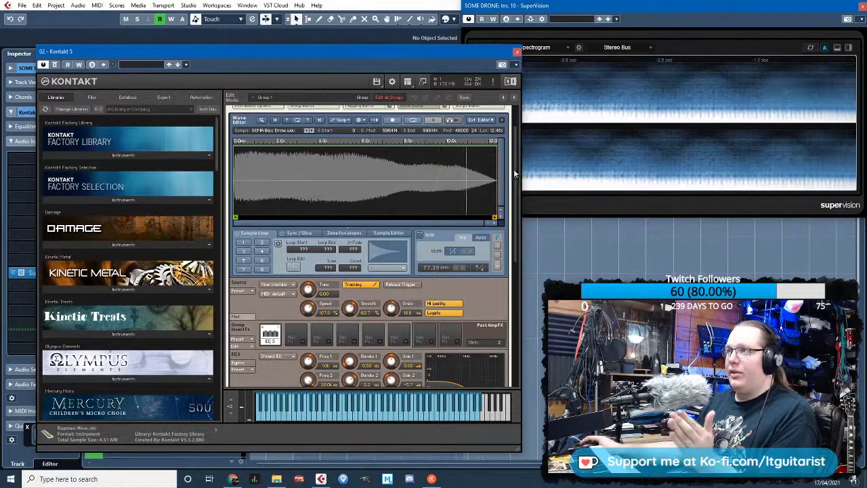
left_click_drag(514, 173, 512, 117)
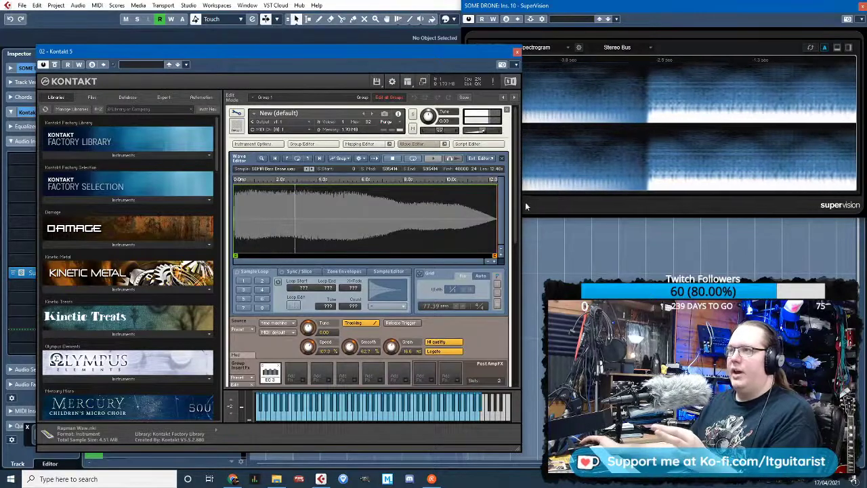
scroll(517, 212, "down", 1)
scroll(517, 212, "down", 4)
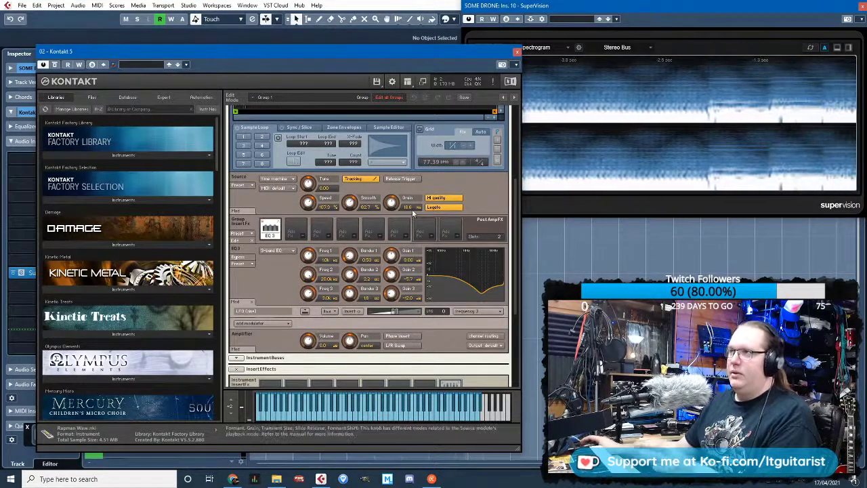
left_click_drag(515, 196, 519, 164)
scroll(520, 164, "down", 3)
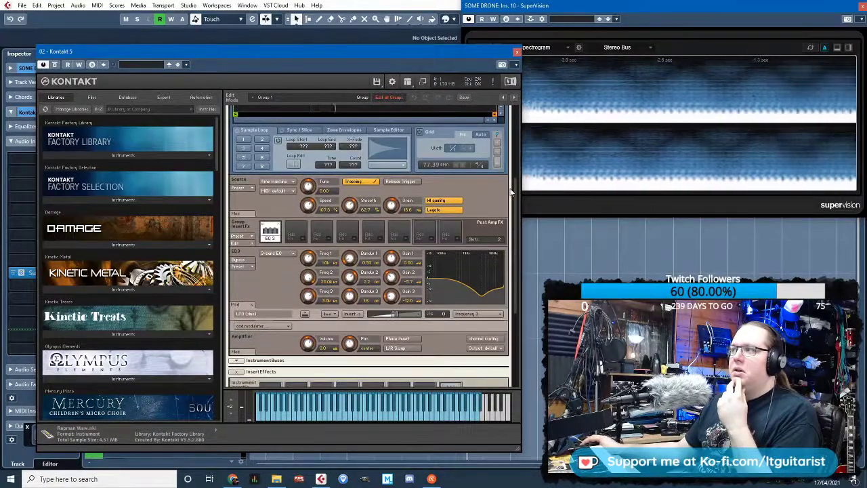
scroll(395, 283, "down", 2)
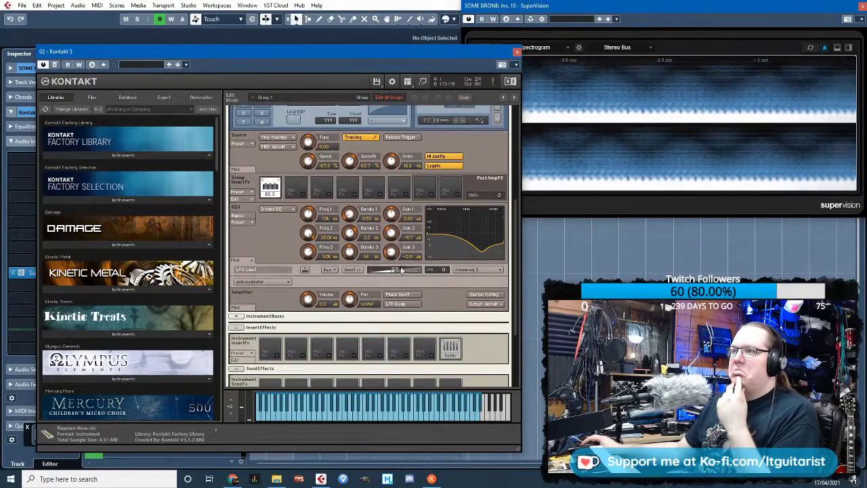
left_click(329, 269)
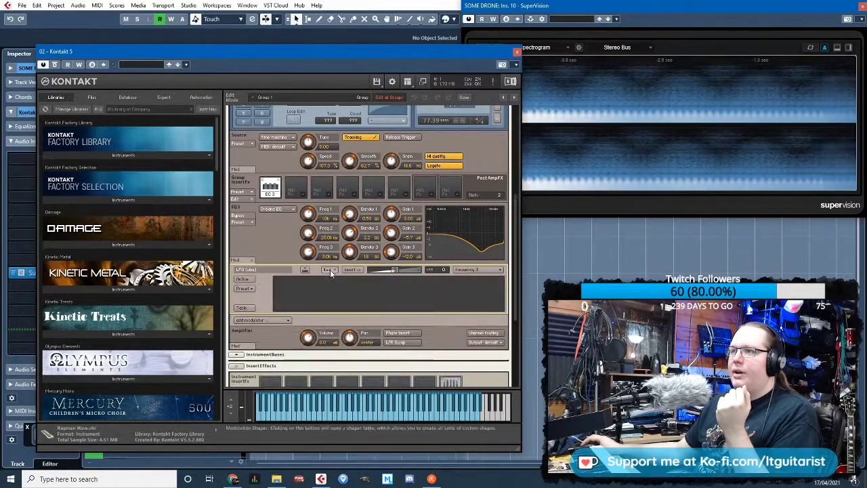
left_click(330, 270)
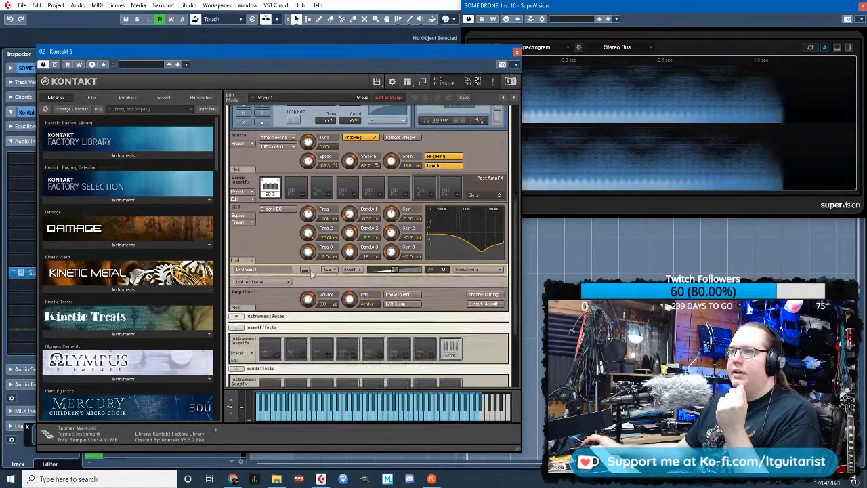
left_click(468, 270)
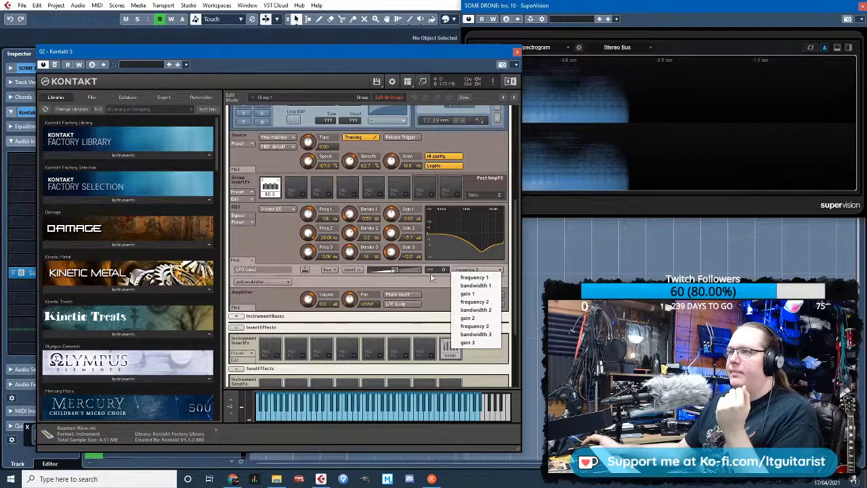
Set the EQ-modulating LFO's frequency to 0.67 Hz, its fade-in to 78.7 ms and its phase to 20
scroll(311, 278, "down", 5)
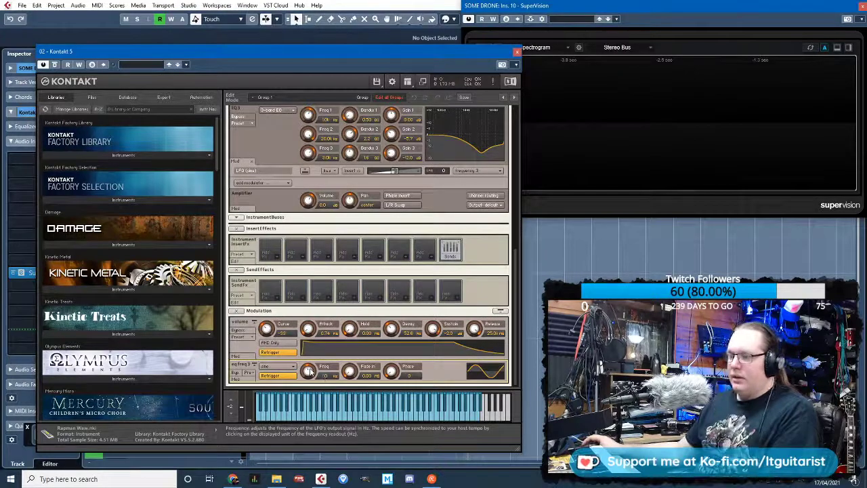
mouse_move(310, 371)
left_mouse_down()
mouse_move(312, 339)
mouse_move(310, 378)
left_mouse_up()
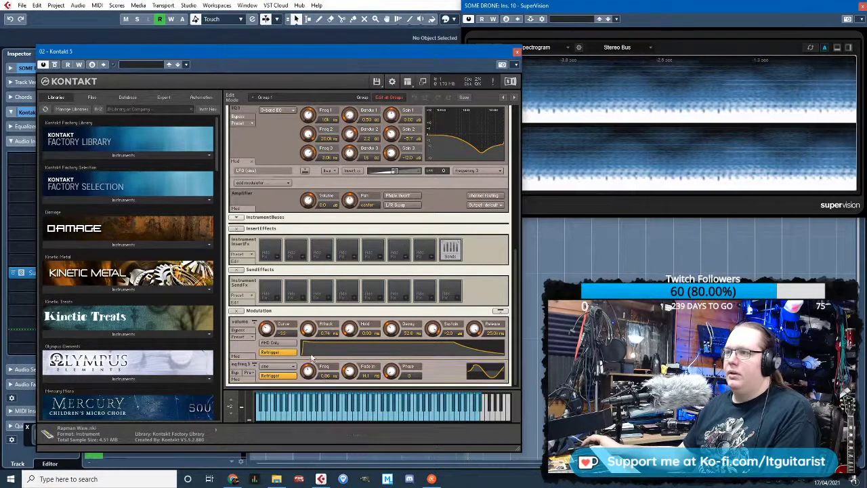
left_click_drag(312, 370, 350, 389)
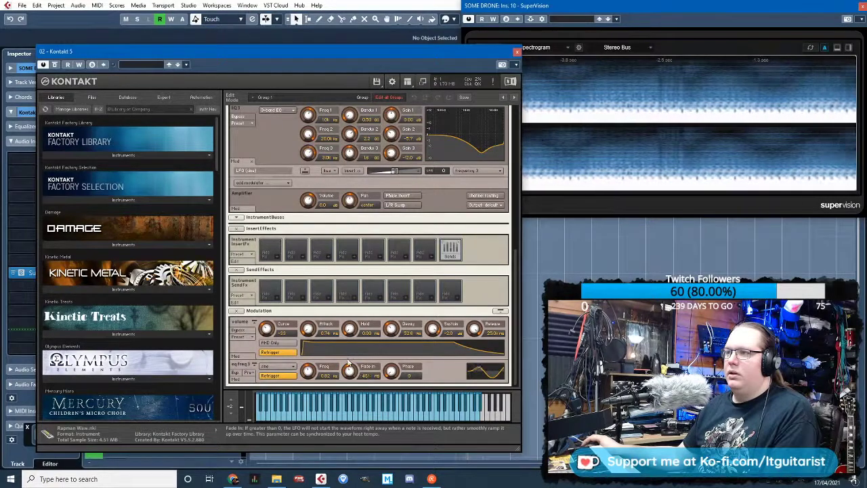
left_click_drag(311, 364, 313, 375)
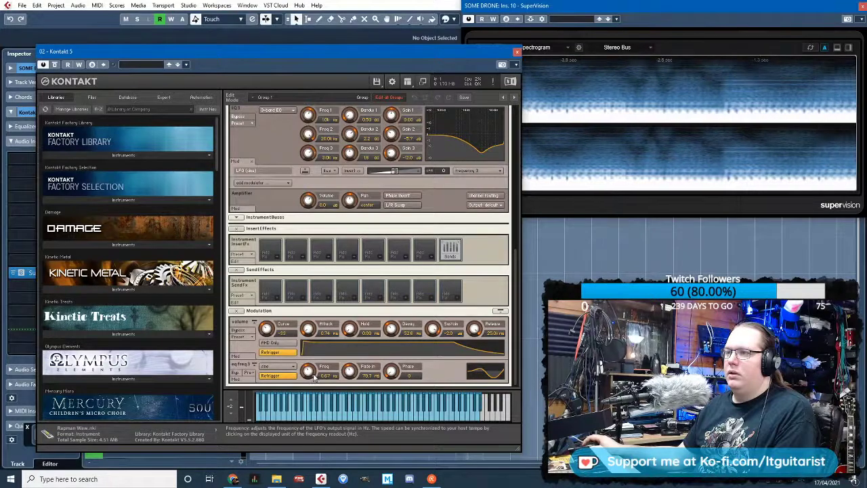
left_click_drag(391, 370, 390, 368)
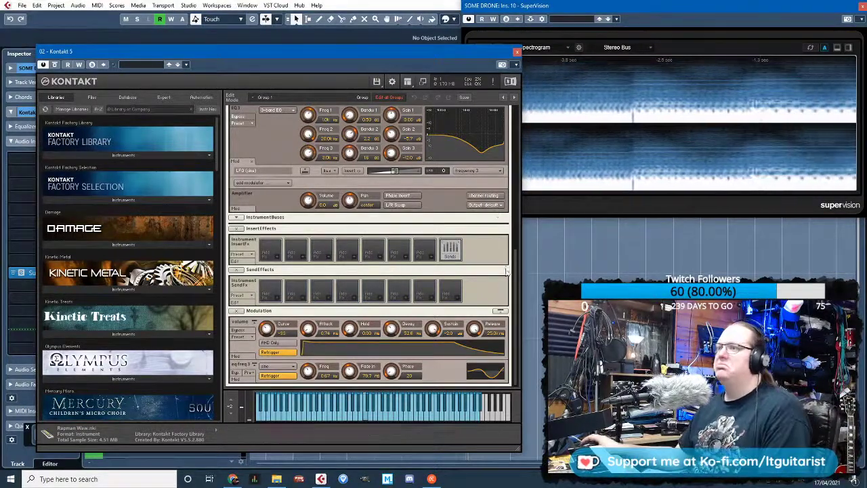
left_click_drag(517, 283, 500, 91)
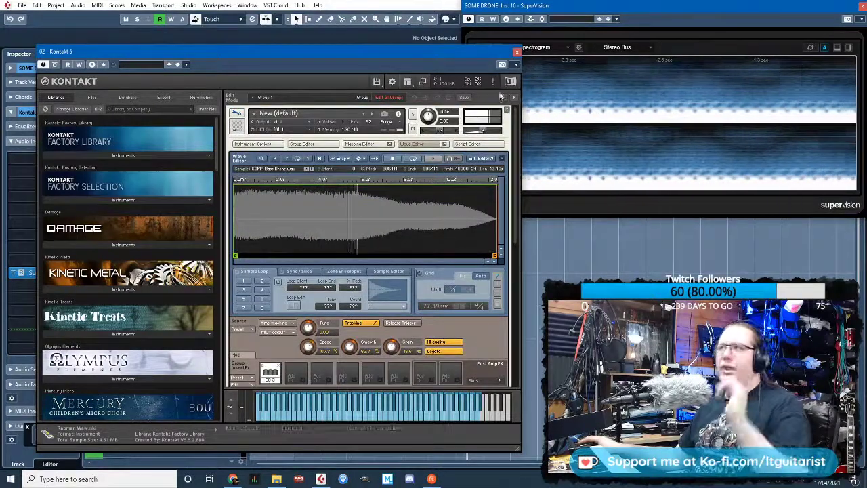
left_click(517, 51)
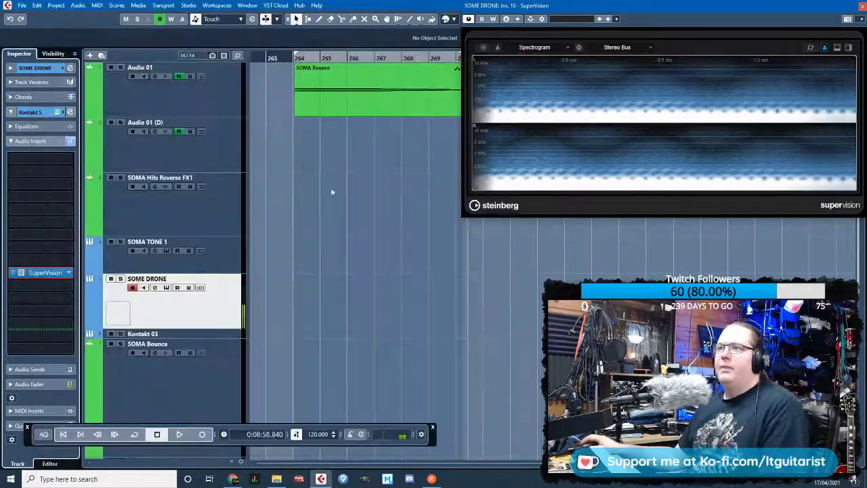
left_click(57, 111)
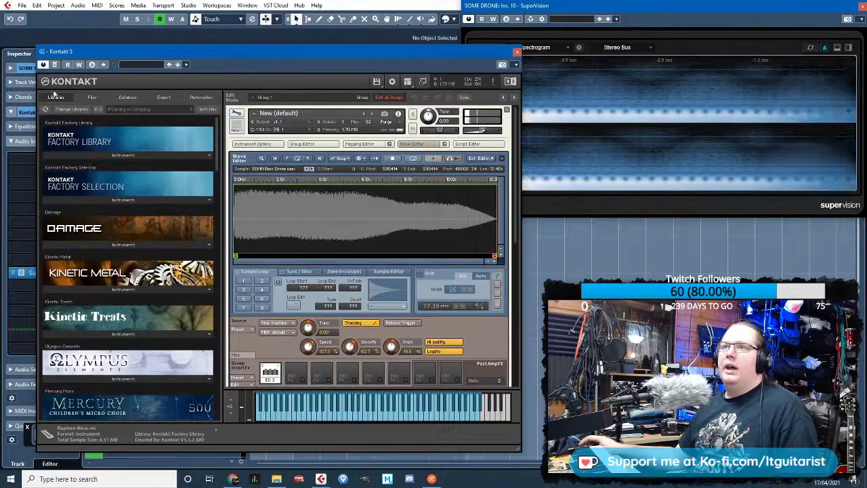
left_click(377, 82)
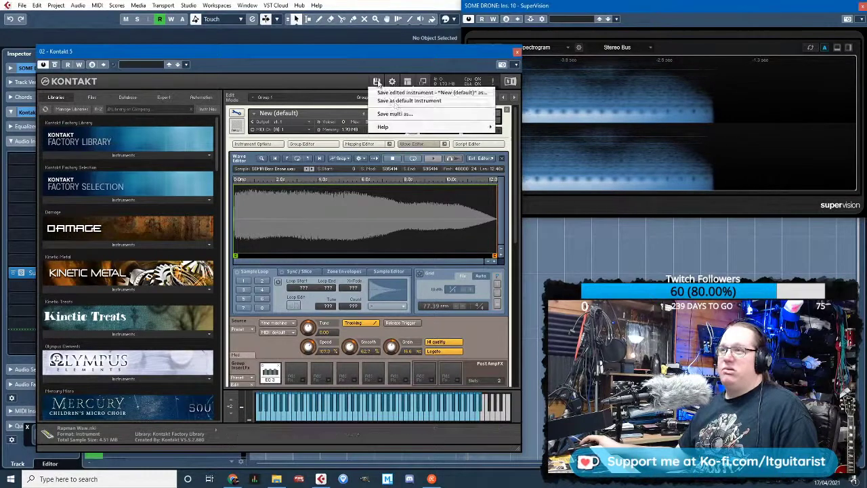
left_click(405, 114)
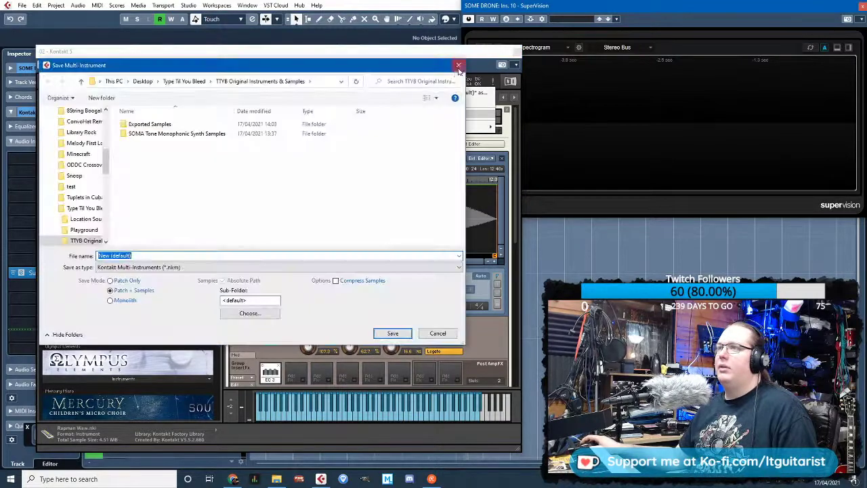
left_click(459, 63)
Save the edited instrument as SOMA Tone Bass, patch plus samples, in the TTYB Original Instruments & Samples folder
left_click(377, 82)
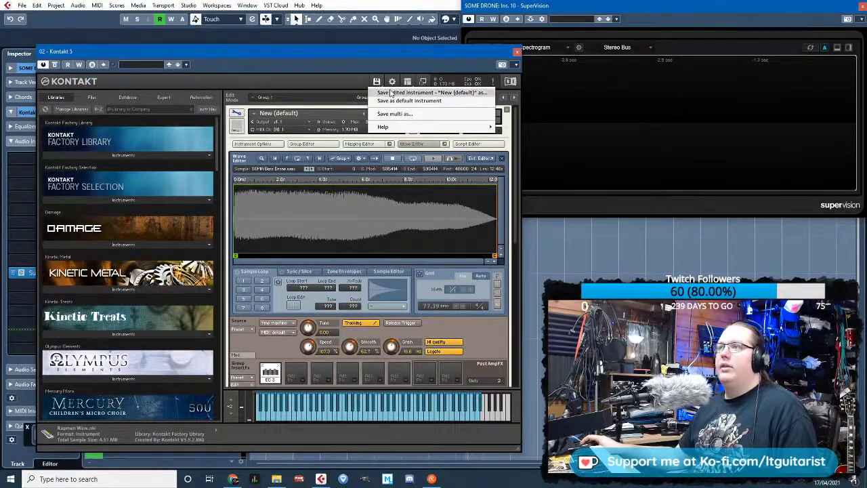
left_click(406, 92)
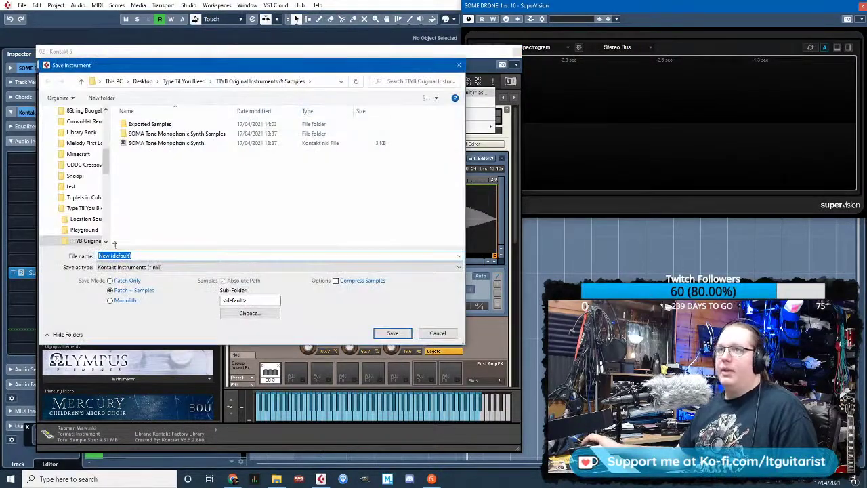
type("SOMA")
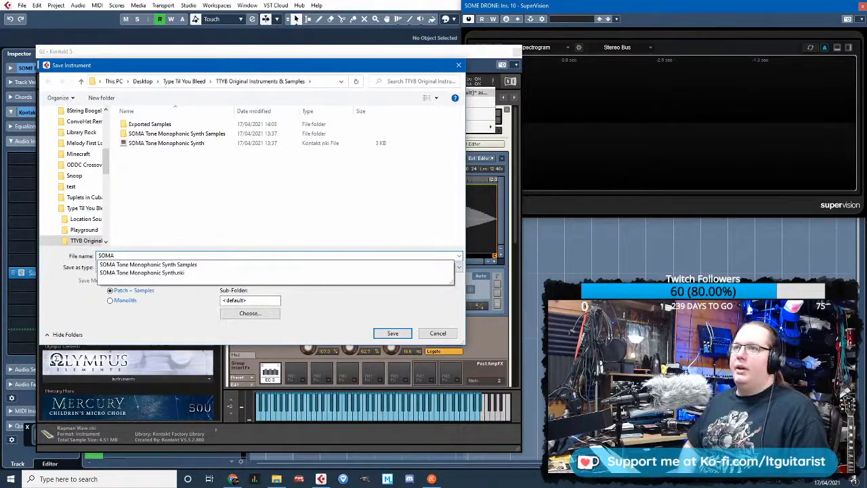
type(" Tone BHa")
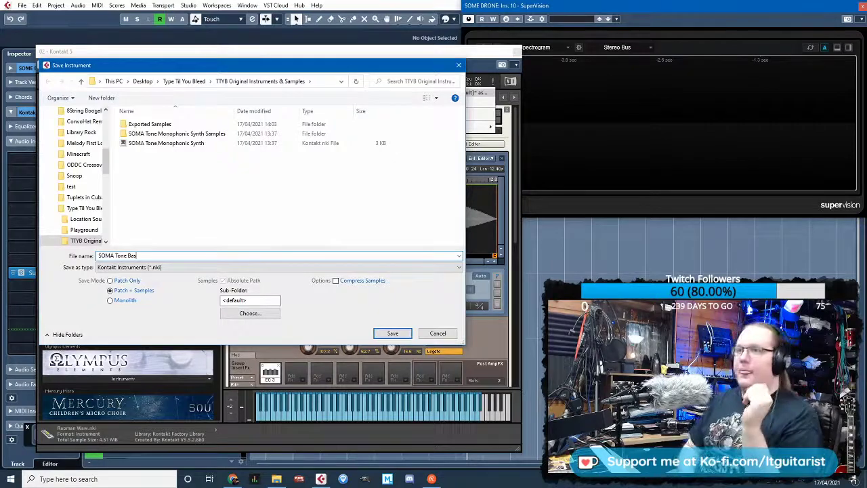
type("s")
left_click(392, 333)
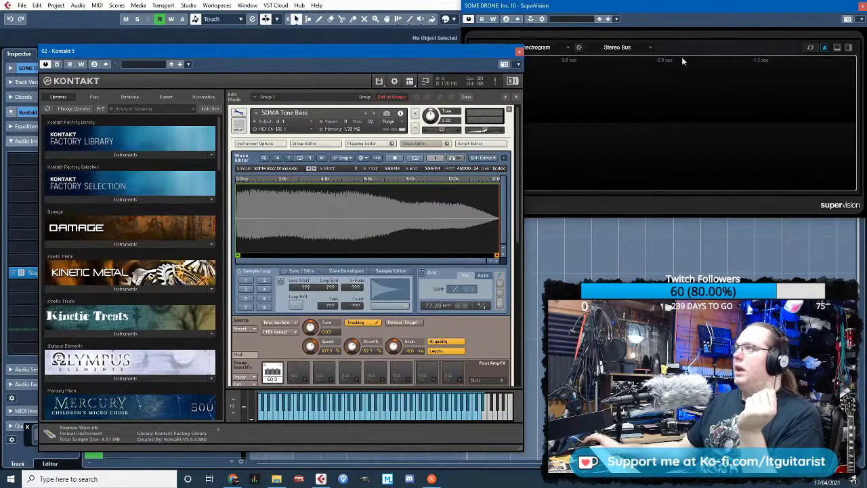
Close the SuperVision and Kontakt plug-in windows
left_click(862, 8)
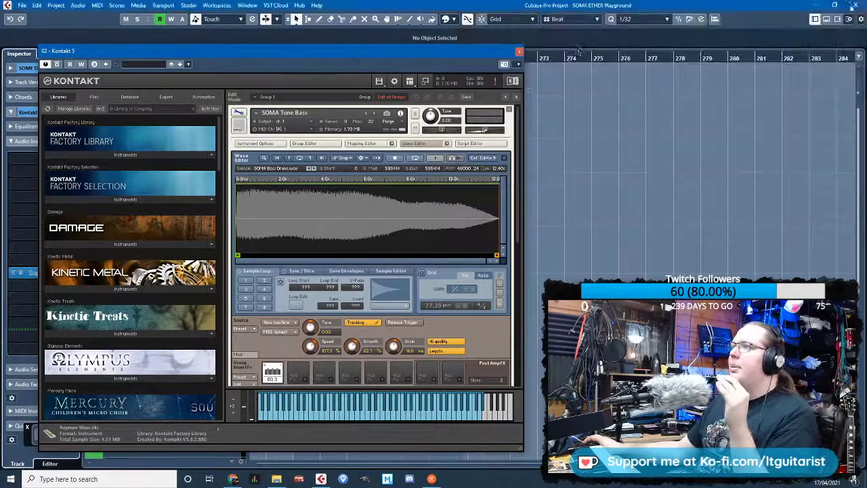
left_click(519, 51)
left_click(22, 5)
left_click(26, 18)
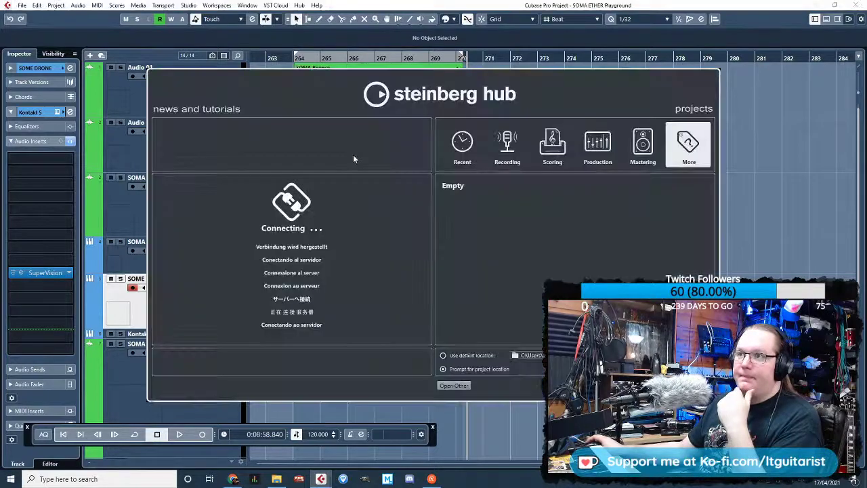
double_click(445, 192)
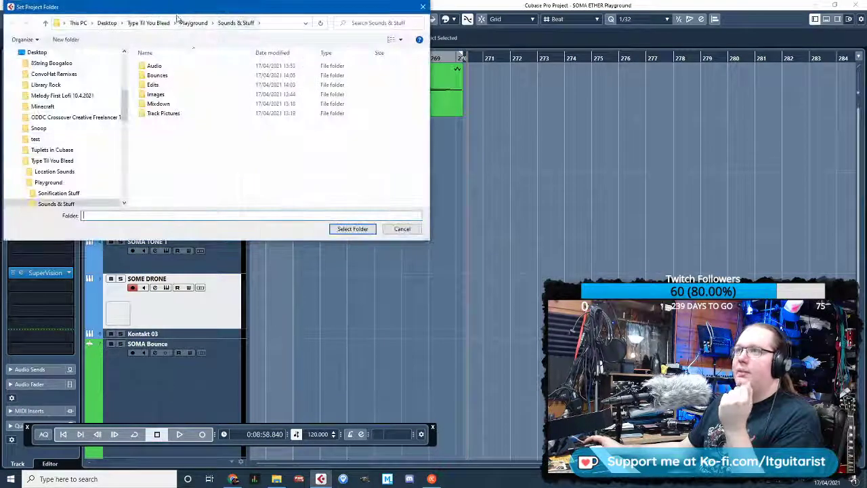
left_click(458, 15)
Close the SOMA ETHER Playground project and start a new project
left_click(854, 5)
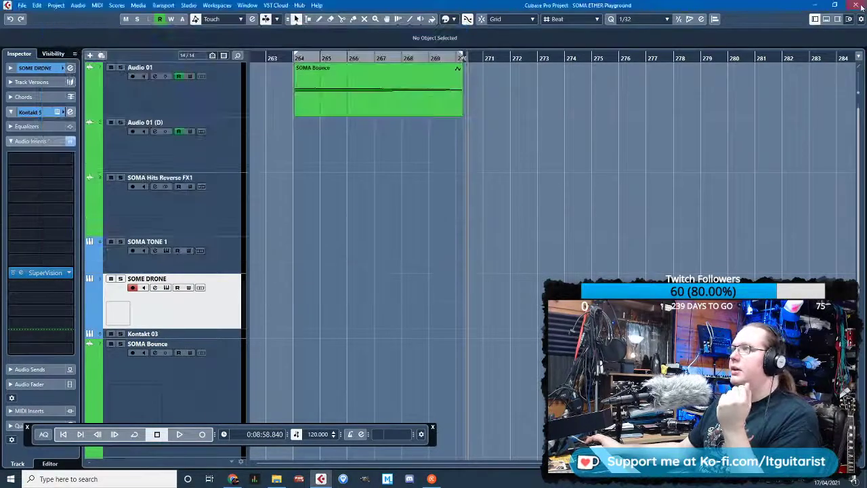
left_click(394, 253)
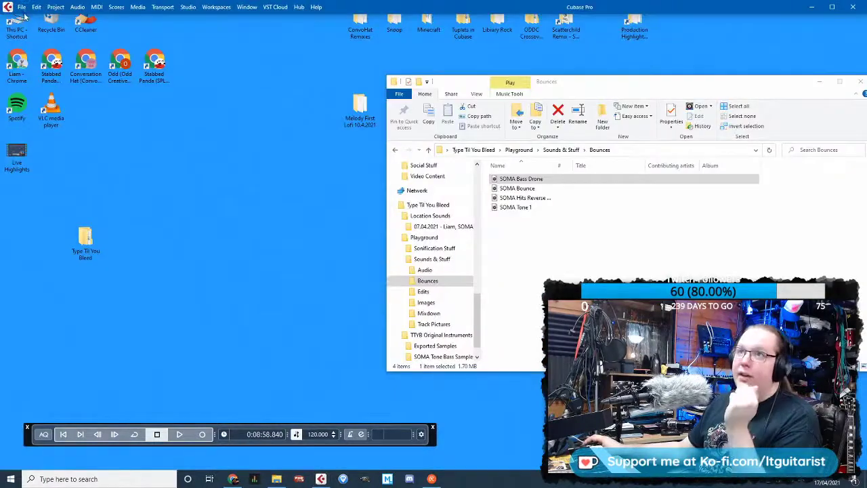
left_click(22, 8)
mouse_move(56, 8)
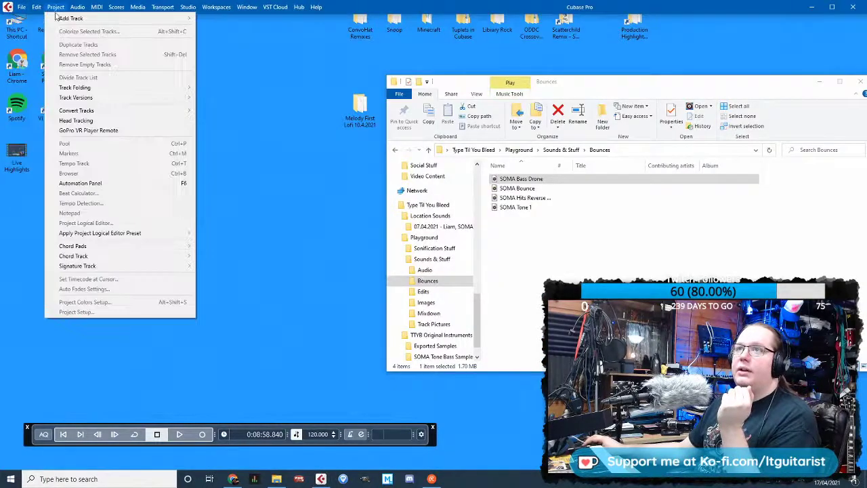
left_click(27, 18)
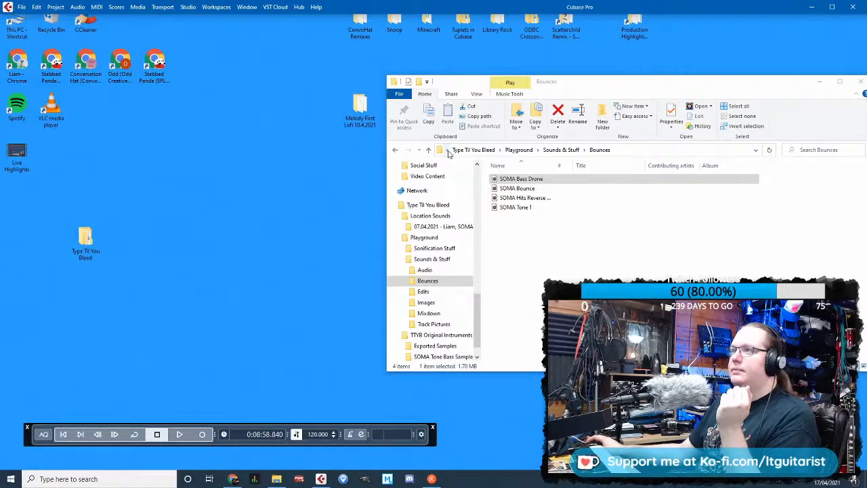
In File Explorer, go up from Bounces to the Playground folder and move the window clear of the project hub
left_click(560, 150)
left_click(518, 150)
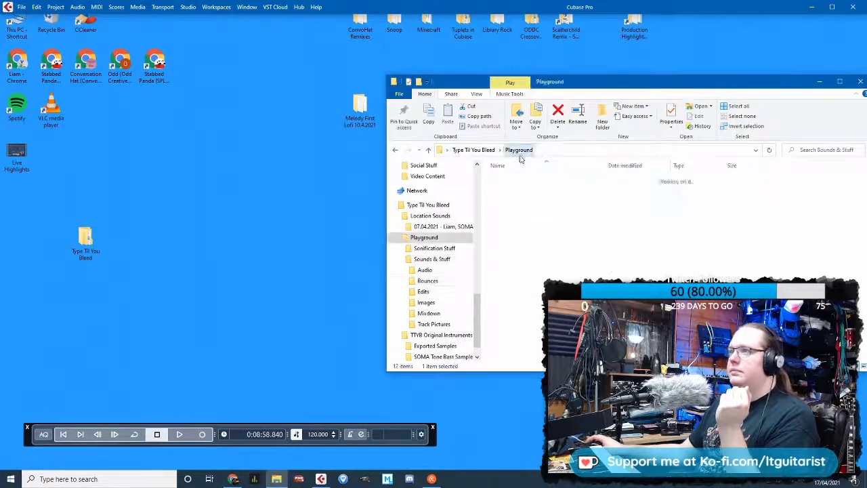
left_click(569, 230)
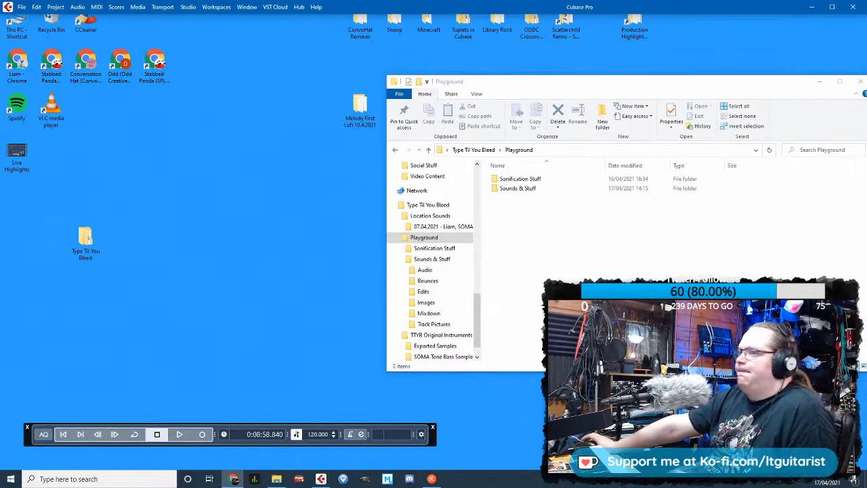
left_click_drag(519, 88, 505, 427)
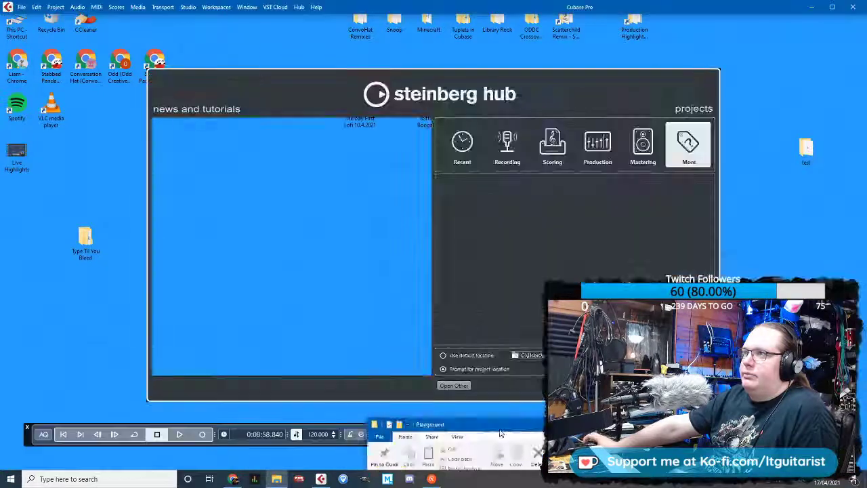
left_click_drag(465, 81, 461, 370)
Create an empty project, trying More Play as the project folder name inside Playground's Sounds & Stuff folder
left_click(511, 213)
double_click(491, 190)
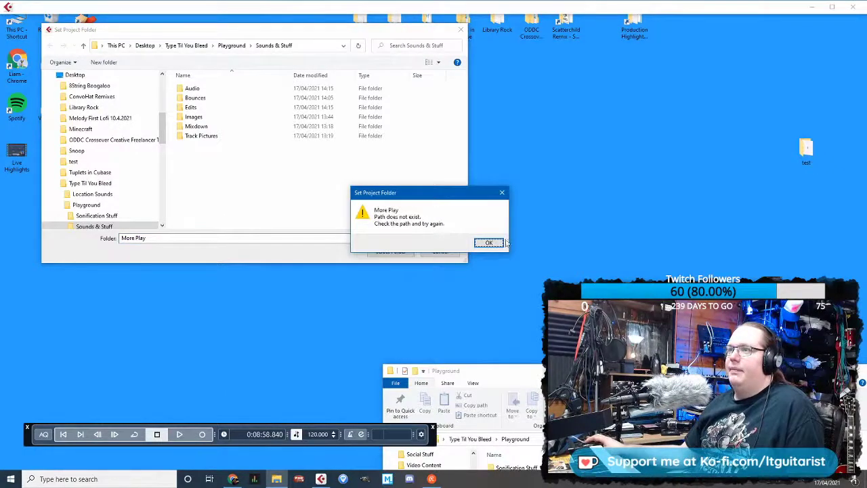
left_click(496, 246)
left_click(372, 251)
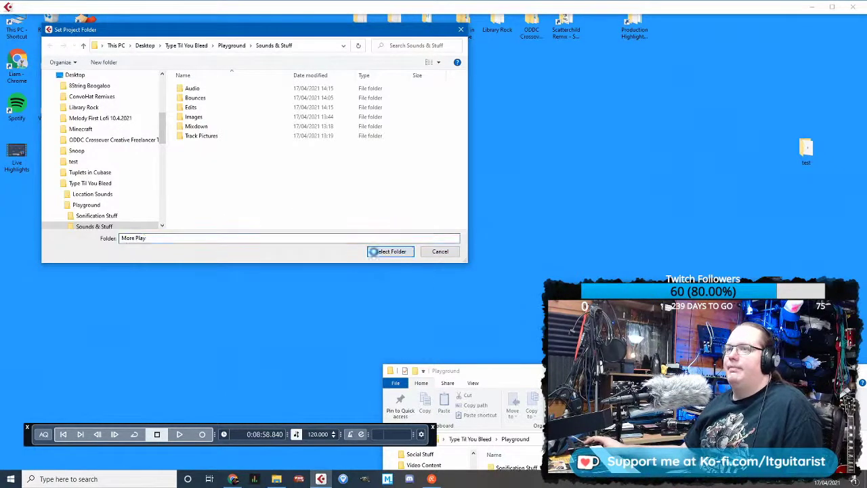
left_click(487, 243)
type("More P")
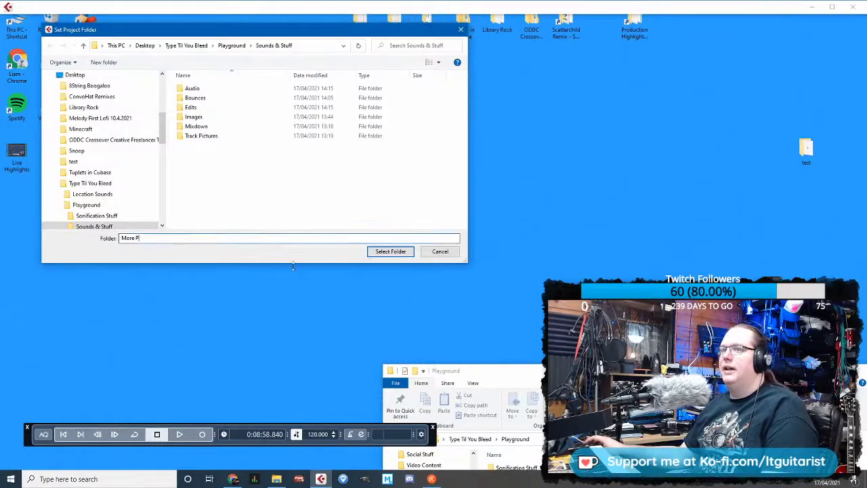
left_click(392, 253)
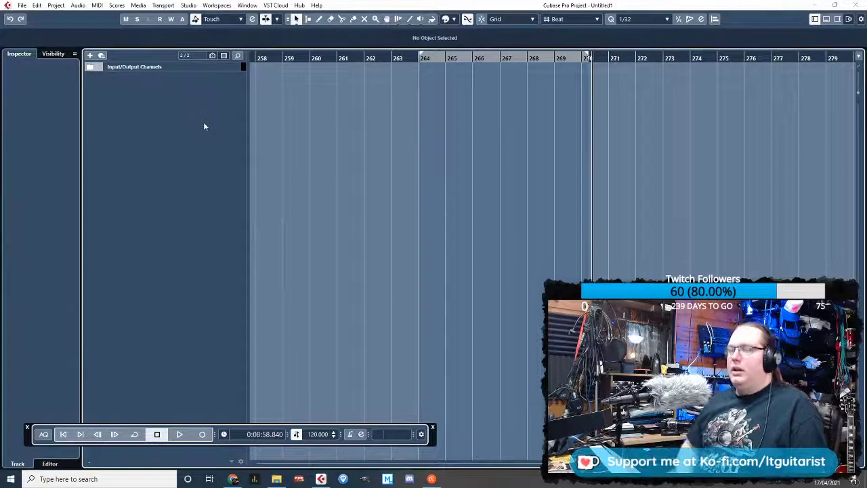
Save the new project as More Play in the Sounds & Stuff folder
key("ctrl+s")
type("More")
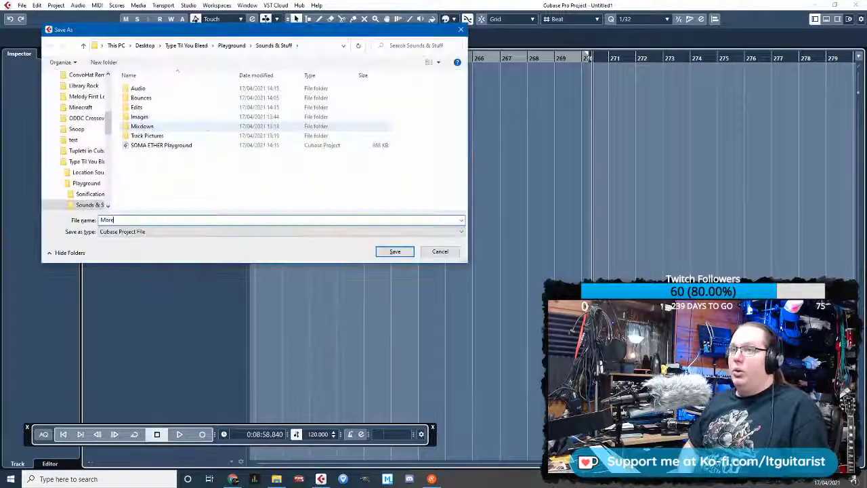
type(" Play")
key("Return")
Add two instrument tracks using Kontakt, with their audio outputs set to Stereo Out
right_click(223, 109)
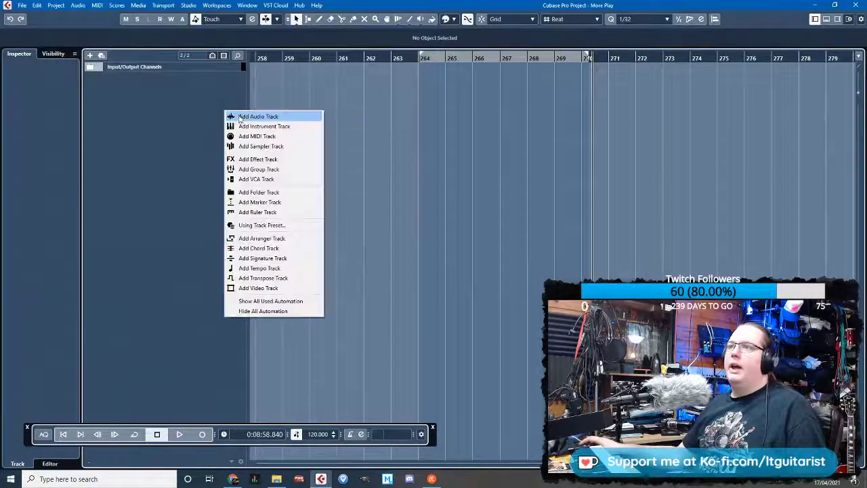
left_click(255, 125)
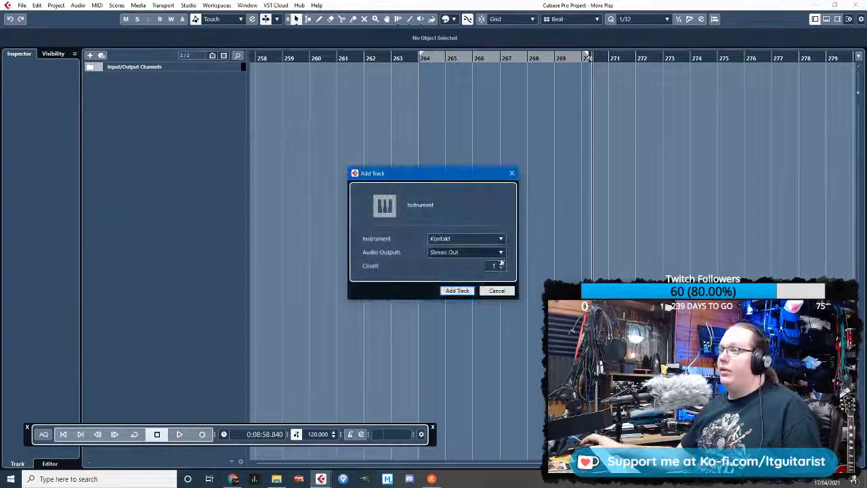
left_click(457, 290)
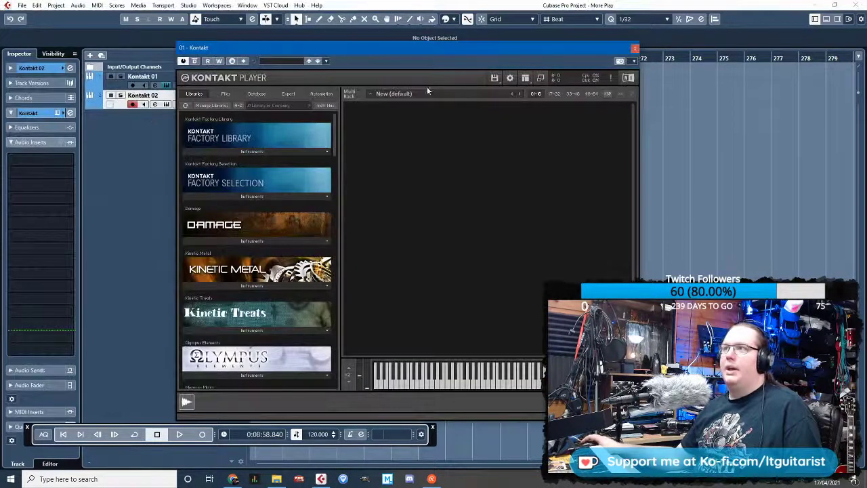
Load the SOMA Tone Bass patch from the TTYB Original Instruments & Samples folder into the first track's Kontakt Player
left_click(495, 78)
mouse_move(572, 113)
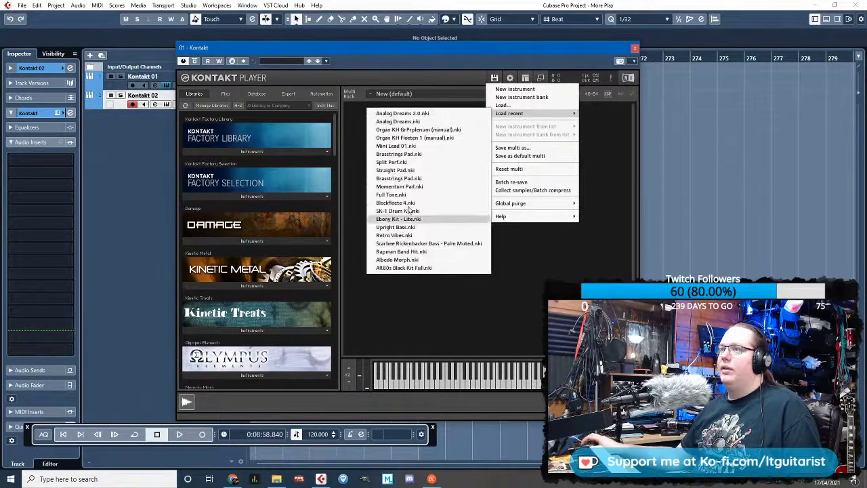
left_click(506, 106)
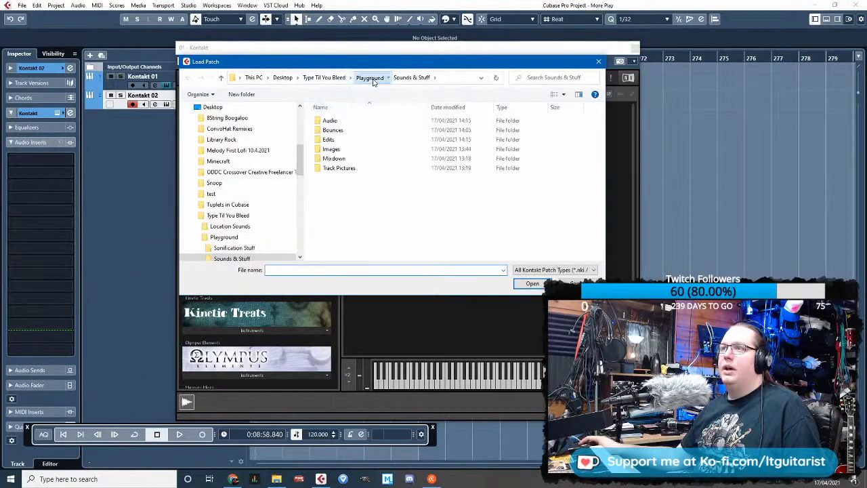
left_click(370, 77)
left_click(324, 77)
double_click(339, 140)
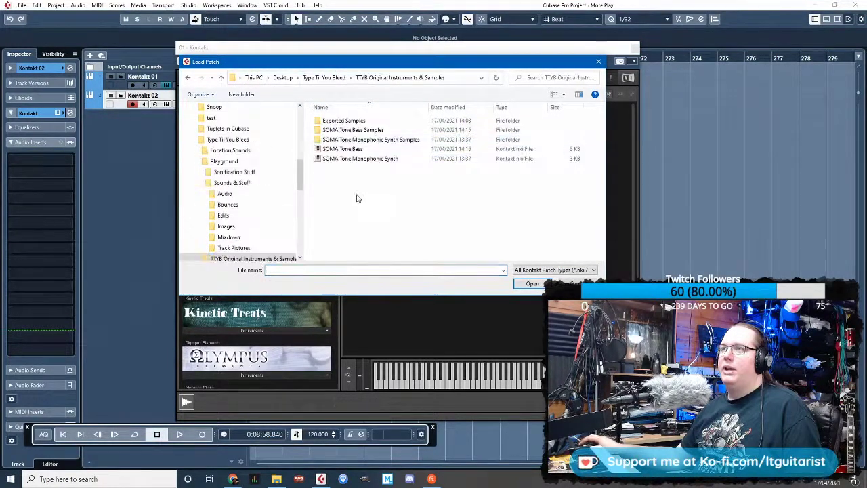
double_click(343, 149)
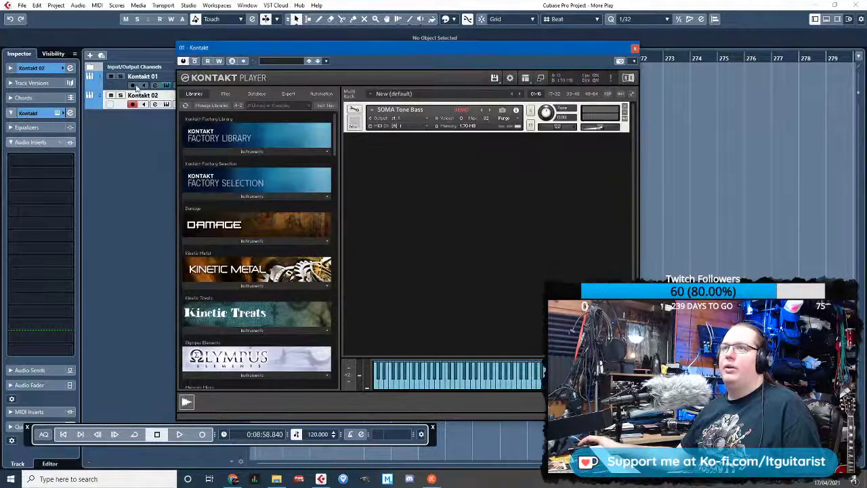
Rename the first Kontakt track as Bass
left_click(136, 87)
type("Bs")
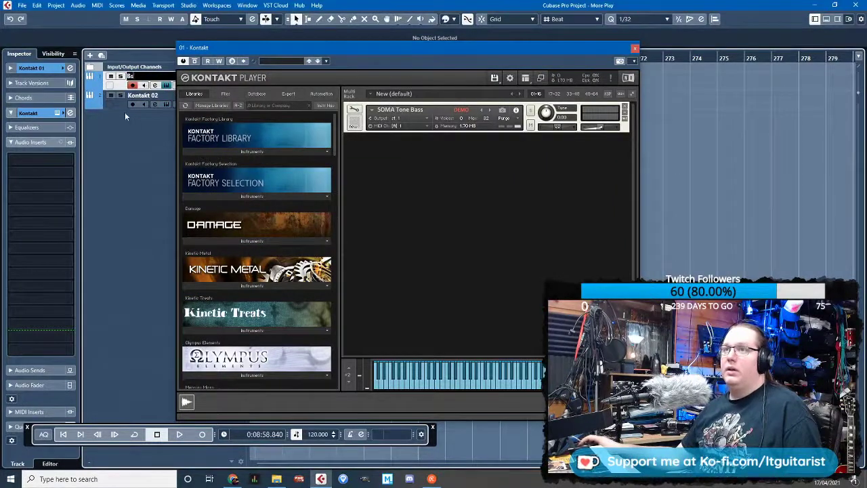
key("BackSpace")
type("as")
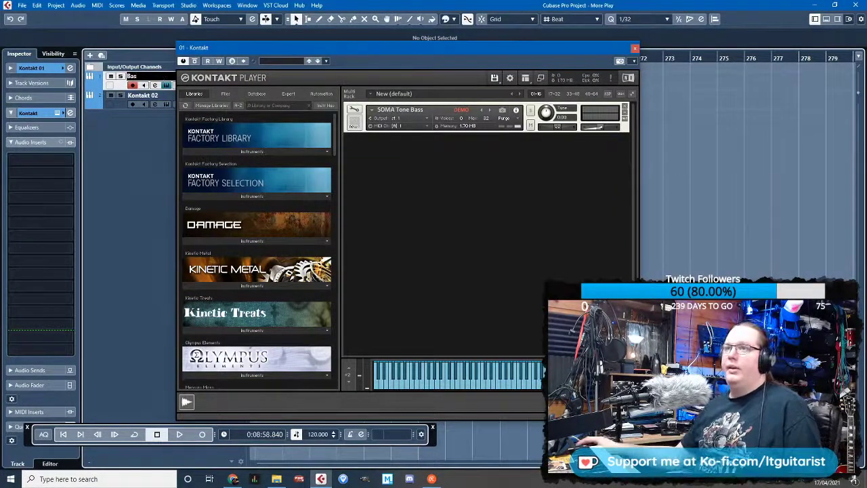
type("s")
Load the SOMA Tone Monophonic Synth patch into the second track's Kontakt Player and move its window off the track list
left_click(165, 104)
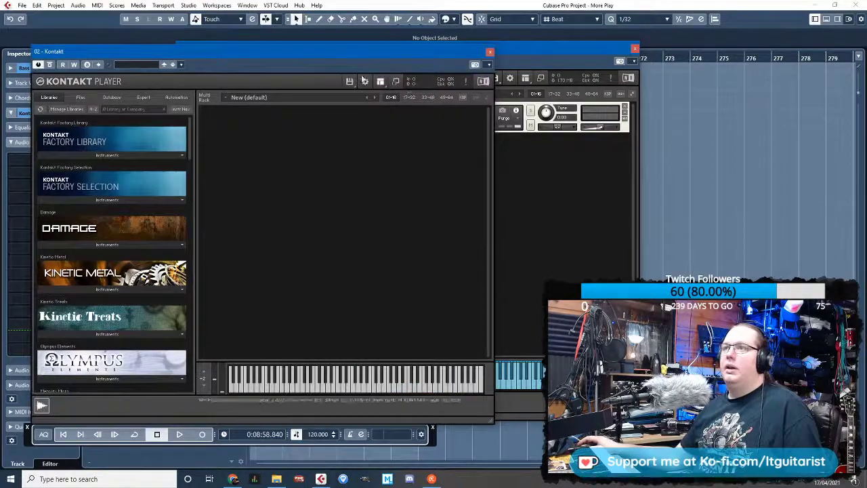
left_click(349, 81)
left_click(359, 111)
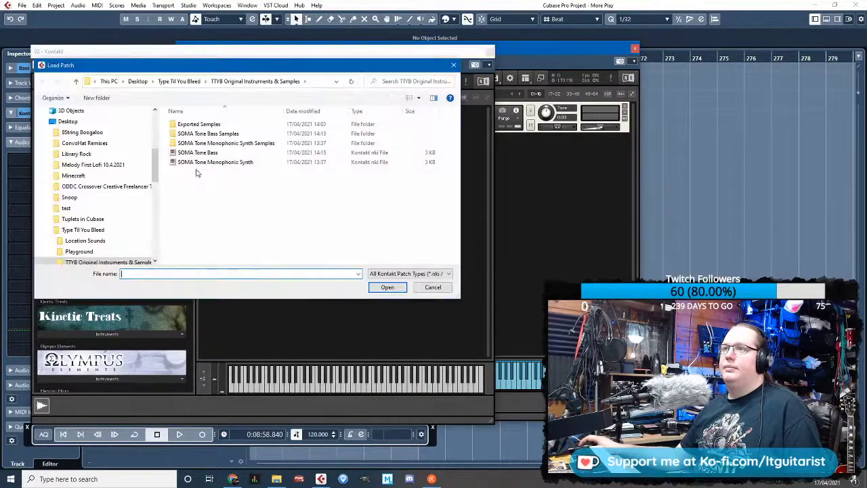
double_click(196, 162)
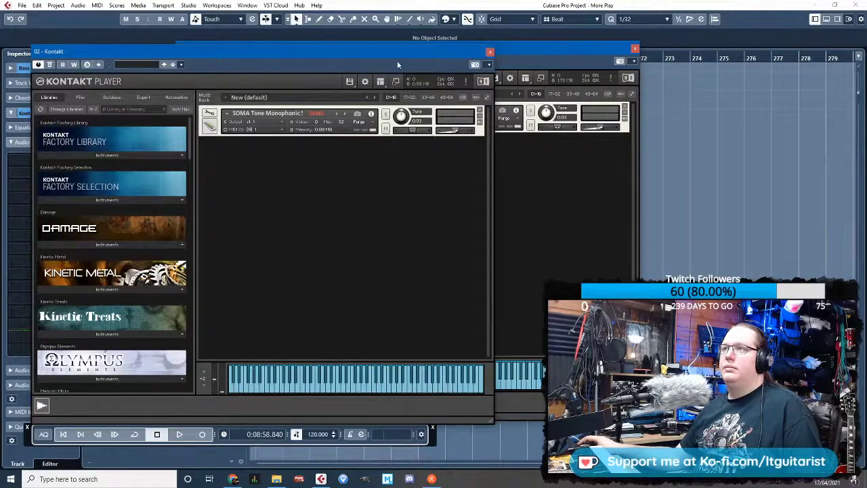
left_click_drag(397, 54, 500, 139)
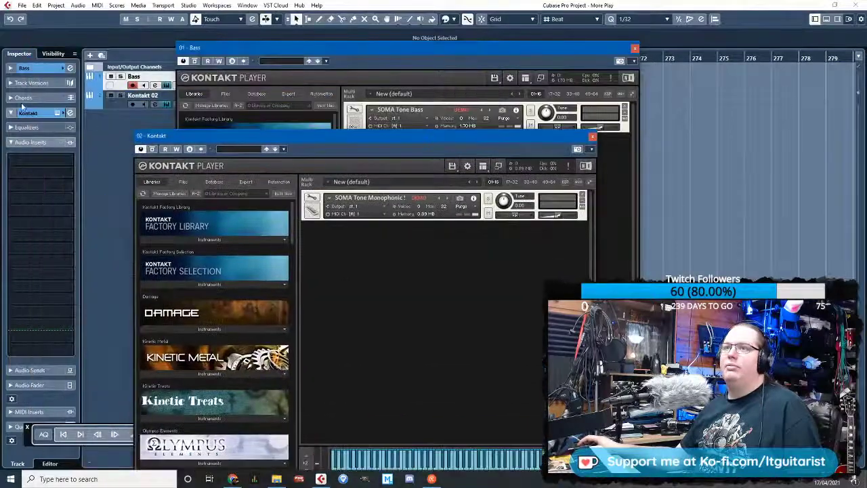
Switch the Bass track's instrument to Kontakt 5 and load the SOMA Tone Bass patch into it
left_click(6, 67)
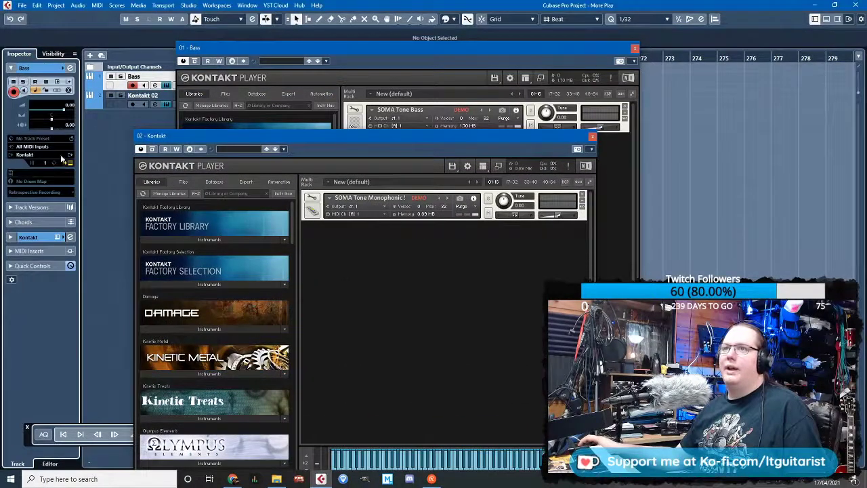
left_click(27, 155)
left_click(65, 259)
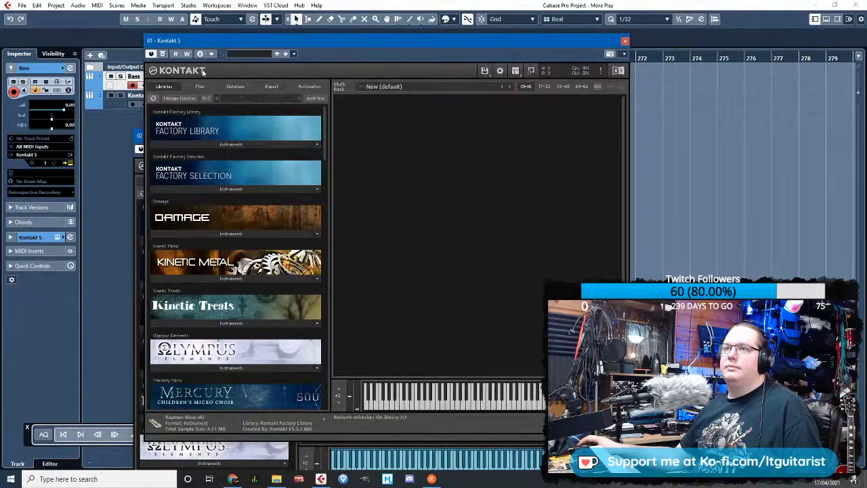
left_click_drag(231, 40, 326, 52)
left_click(579, 81)
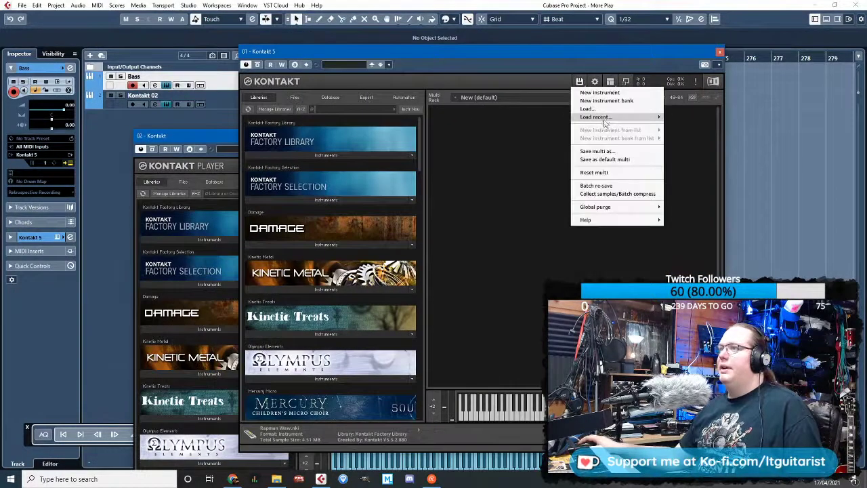
left_click(582, 112)
double_click(418, 154)
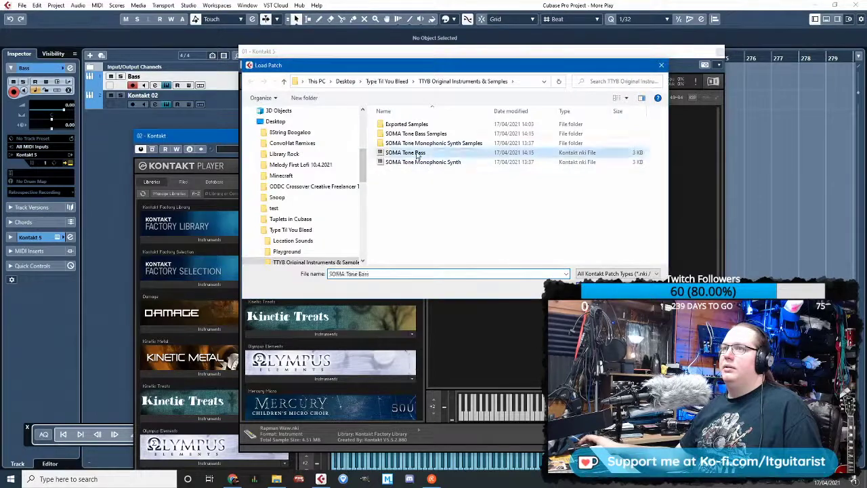
Switch the second track's instrument to Kontakt 5 and load the SOMA Tone Monophonic Synth patch into it
left_click(225, 96)
left_click(24, 155)
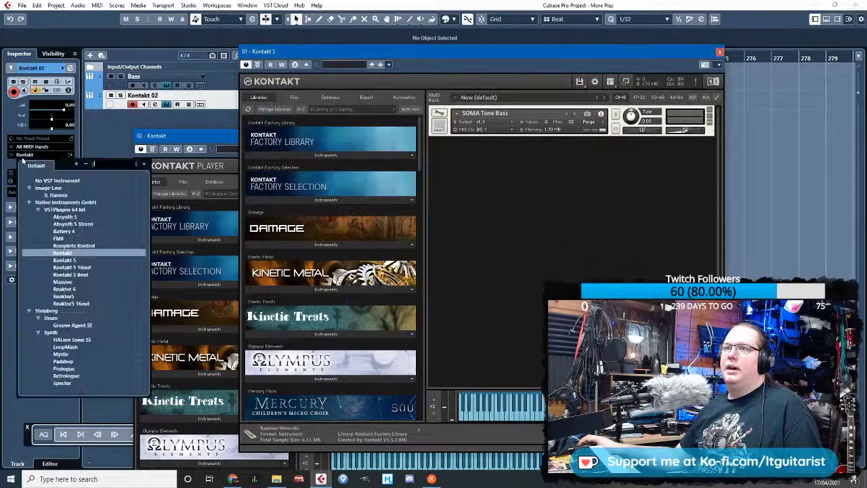
left_click(62, 254)
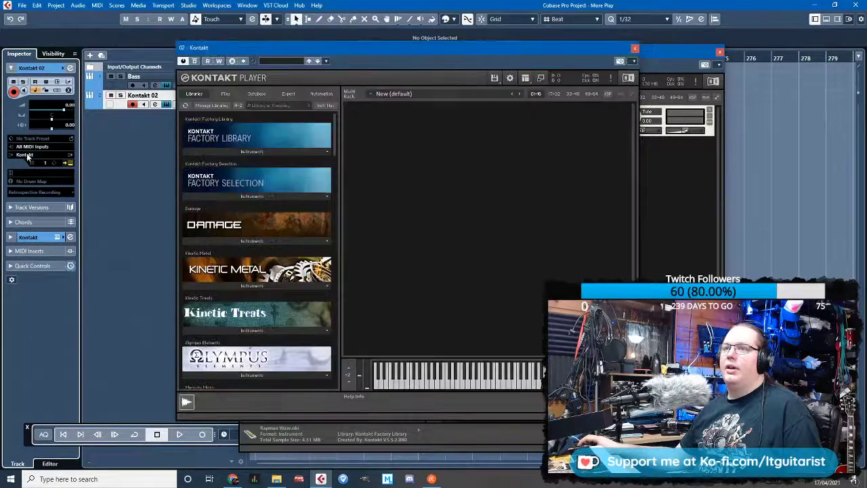
left_click(39, 158)
left_click(75, 261)
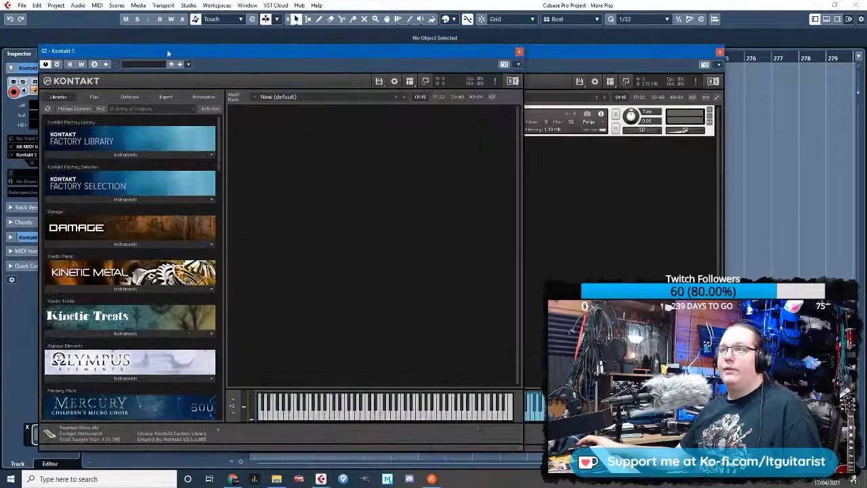
left_click(379, 81)
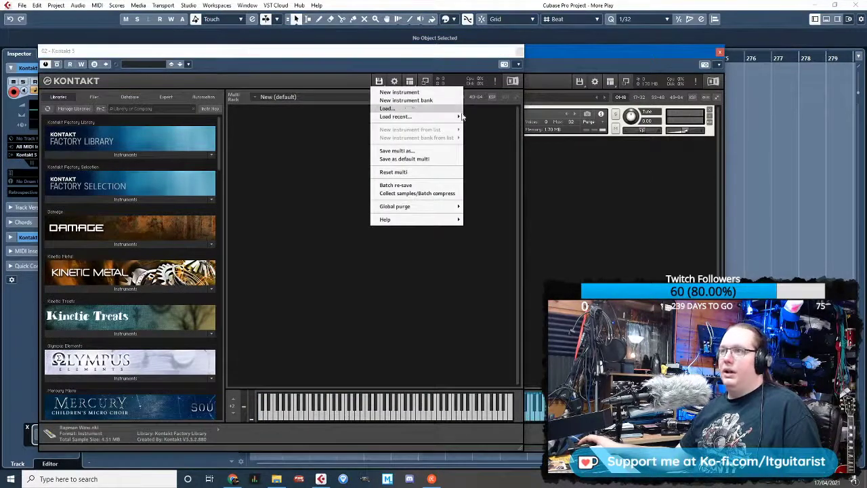
left_click(386, 108)
left_click(222, 163)
double_click(222, 162)
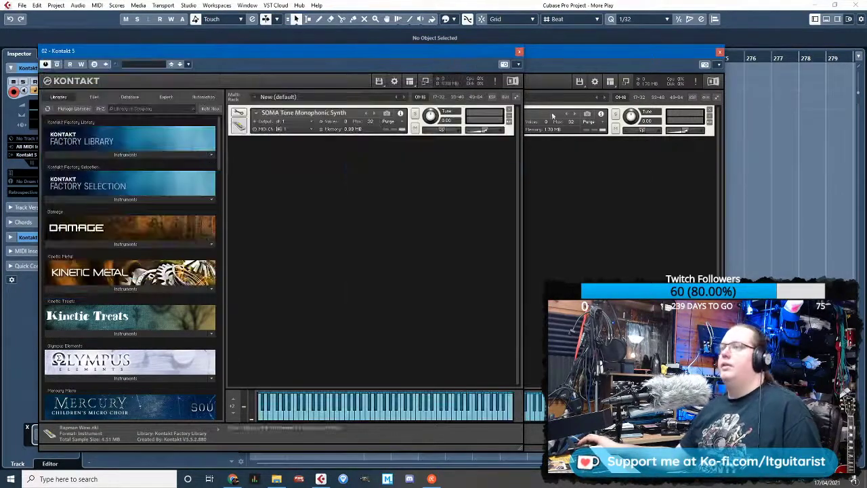
Arrange the two Kontakt 5 windows so both patches show, and alternate between the two tracks to compare their instruments
left_click(616, 62)
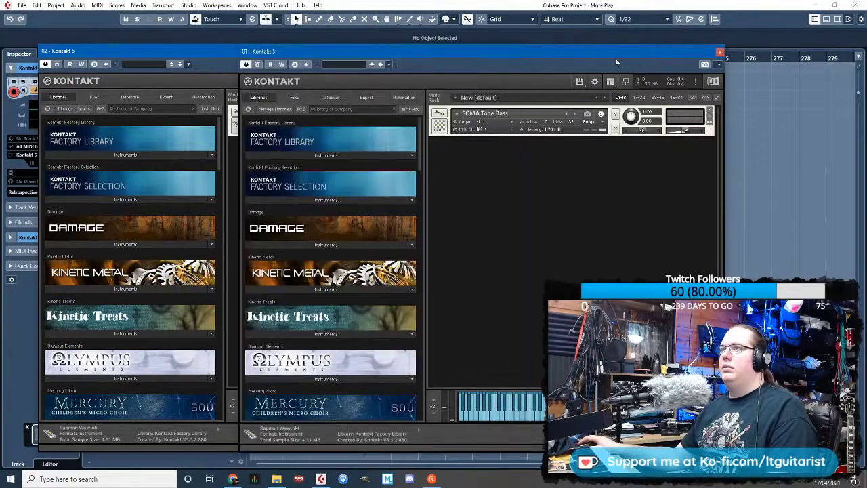
left_click_drag(203, 51, 399, 125)
left_click(227, 82)
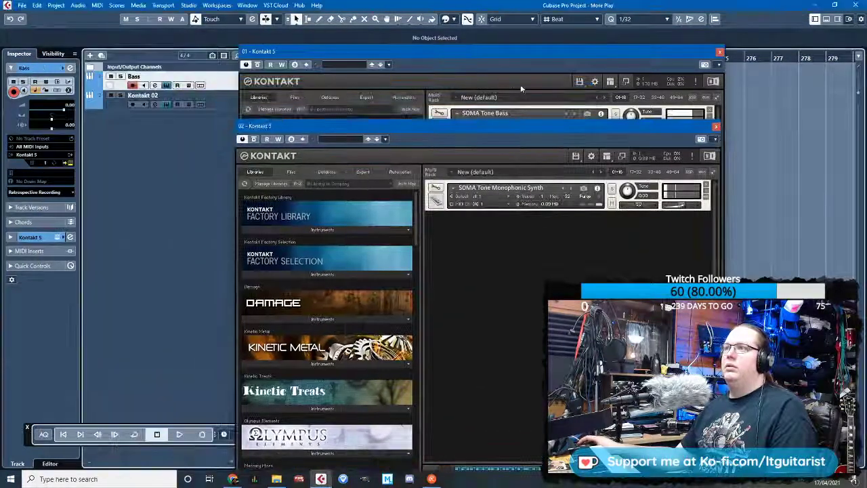
left_click(486, 128)
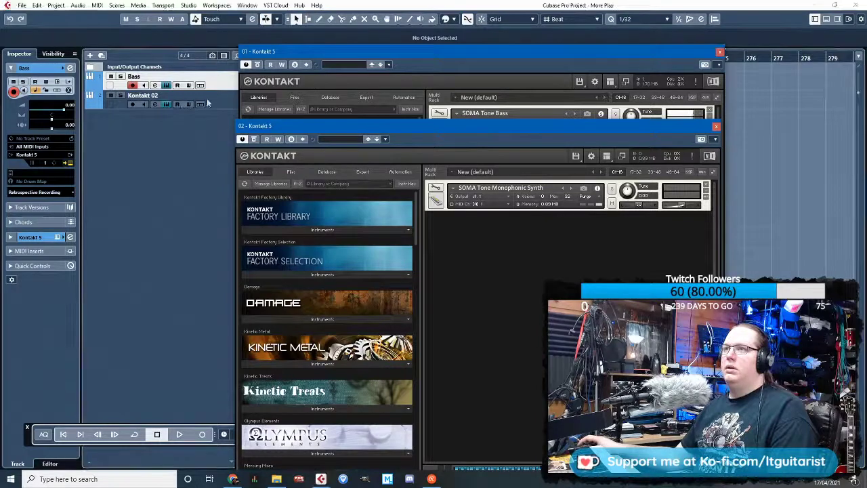
left_click(207, 102)
left_click(231, 79)
left_click(228, 104)
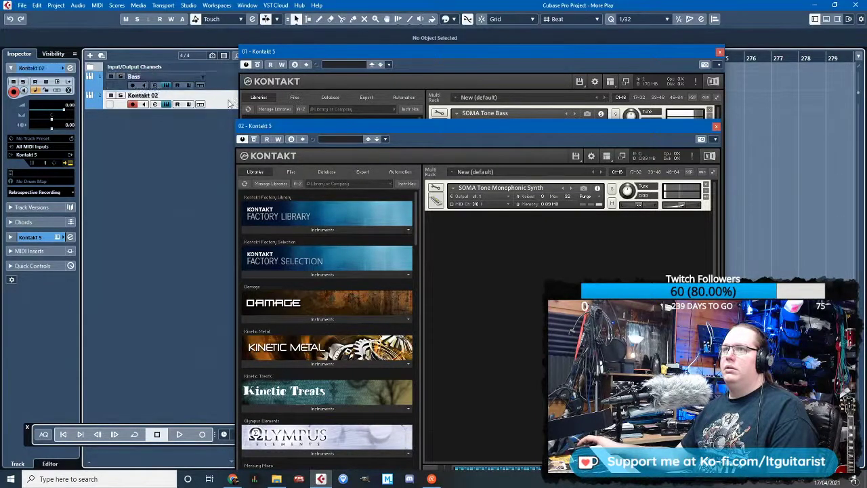
left_click(229, 87)
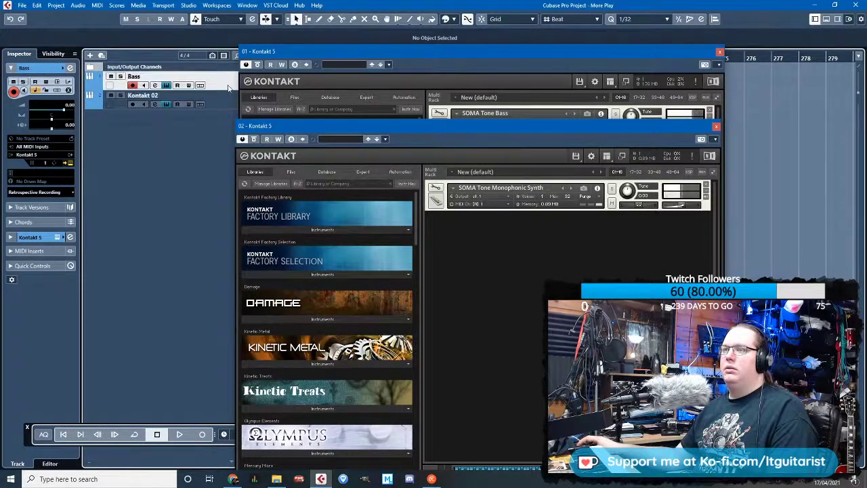
Rename the second track as SOMA Tone and the first as SOMA Bass, and close both Kontakt 5 windows
double_click(170, 97)
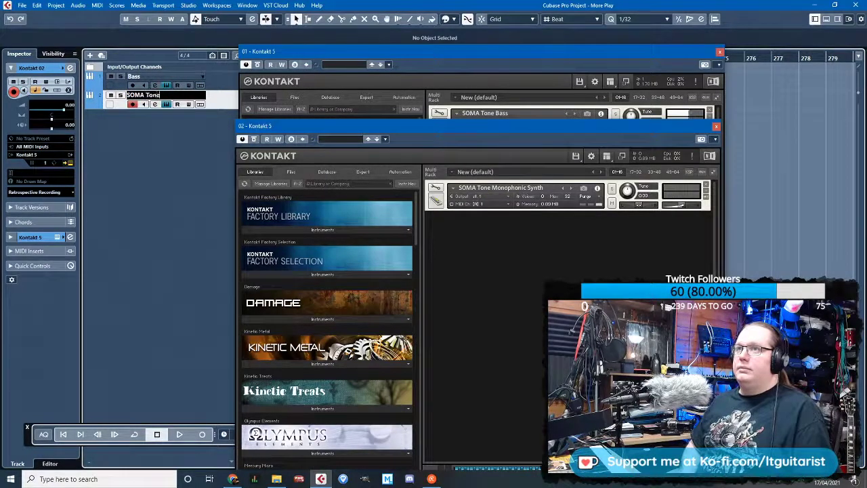
left_click(157, 79)
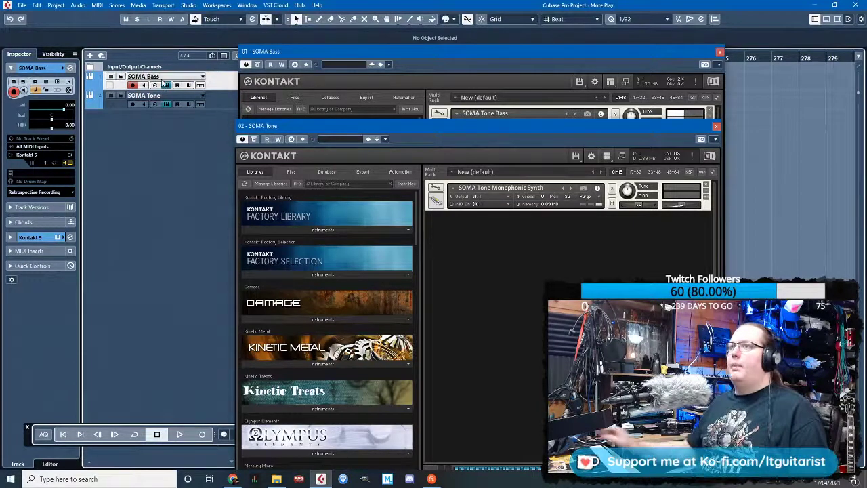
left_click(719, 127)
left_click(719, 52)
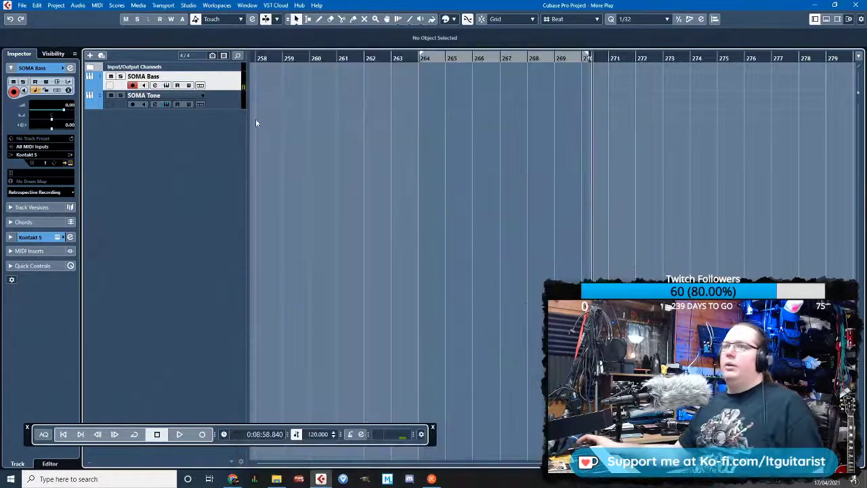
Add one instrument track that uses Battery 4 with Stereo Out as its audio output
right_click(178, 136)
left_click(250, 152)
left_click(440, 239)
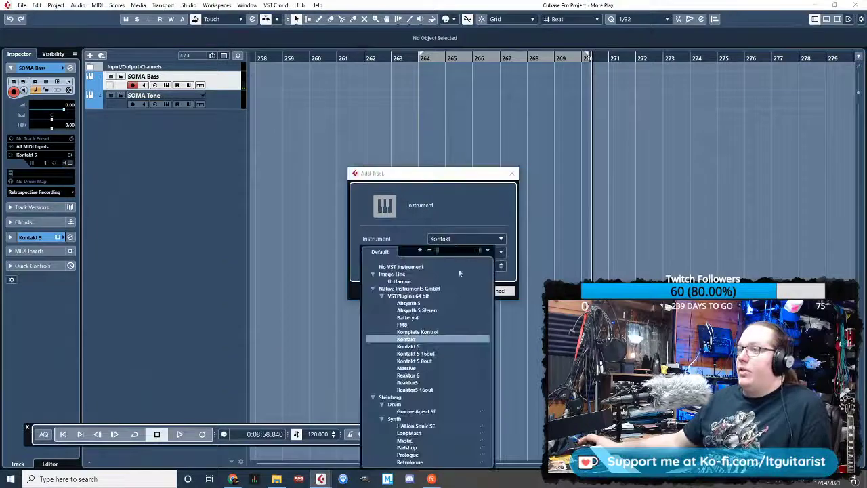
scroll(430, 366, "down", 1)
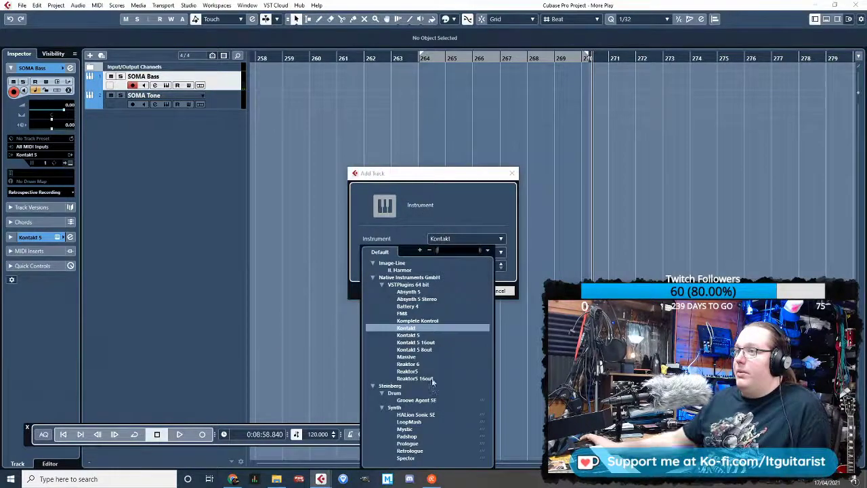
left_click(425, 307)
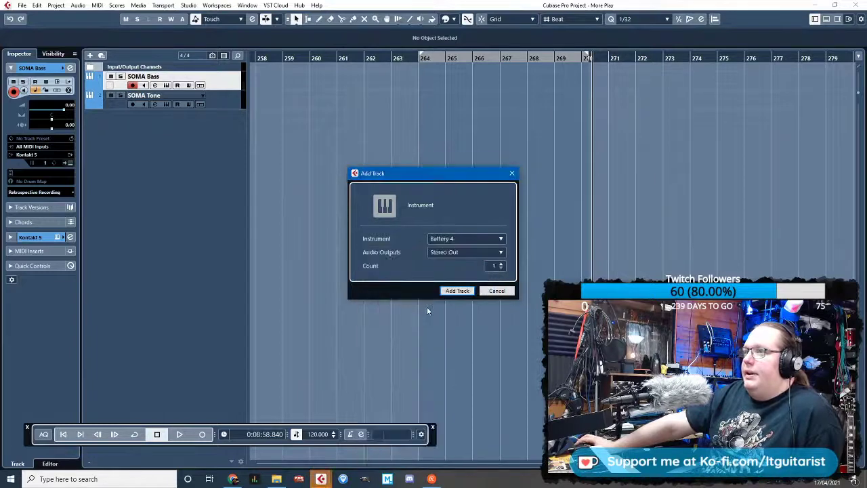
left_click(463, 291)
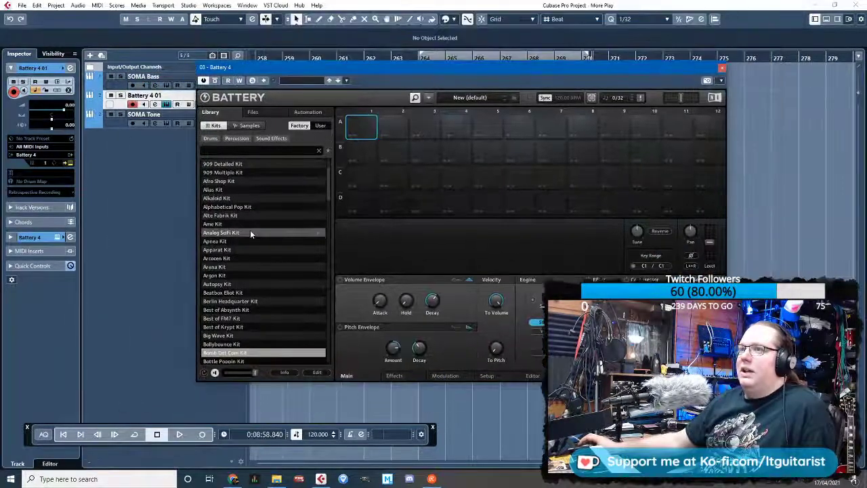
Try out the Analog SciFi, Alte Fabrik and Beatbox Eliot kits in Battery 4, auditioning a few of their drum pads
left_click(250, 233)
left_click_drag(342, 73, 244, 83)
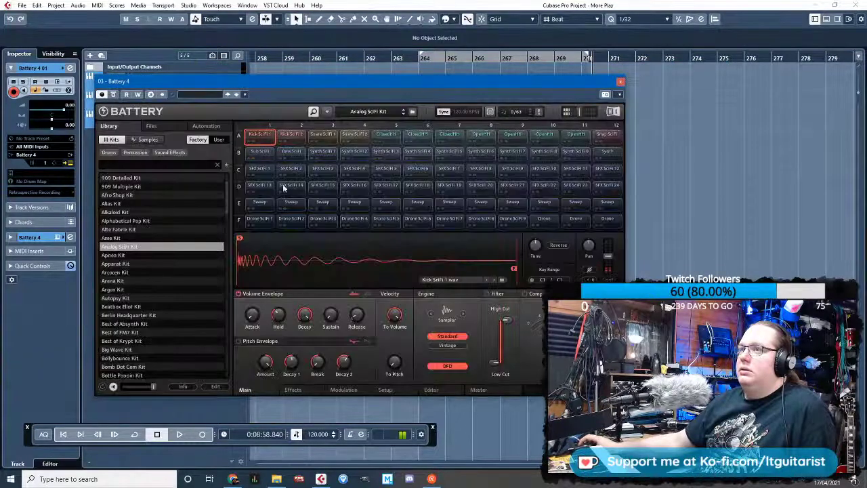
left_click(320, 137)
left_click(292, 139)
left_click(291, 154)
left_click(321, 154)
left_click(353, 138)
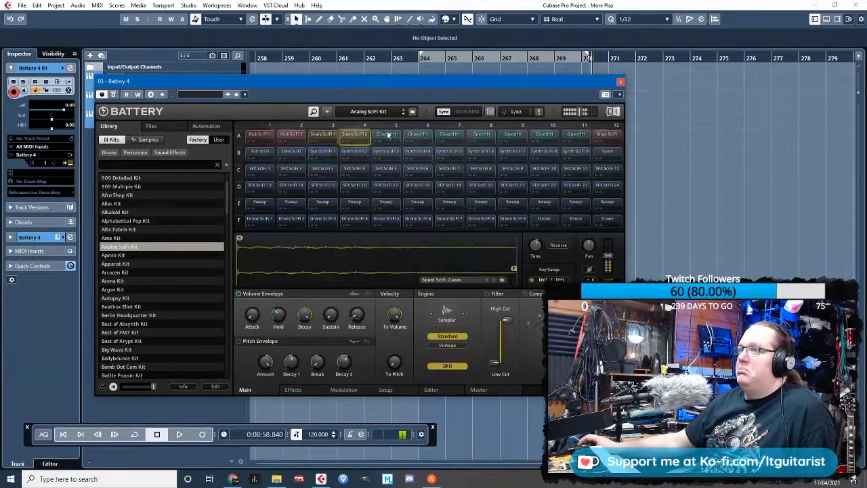
left_click(388, 135)
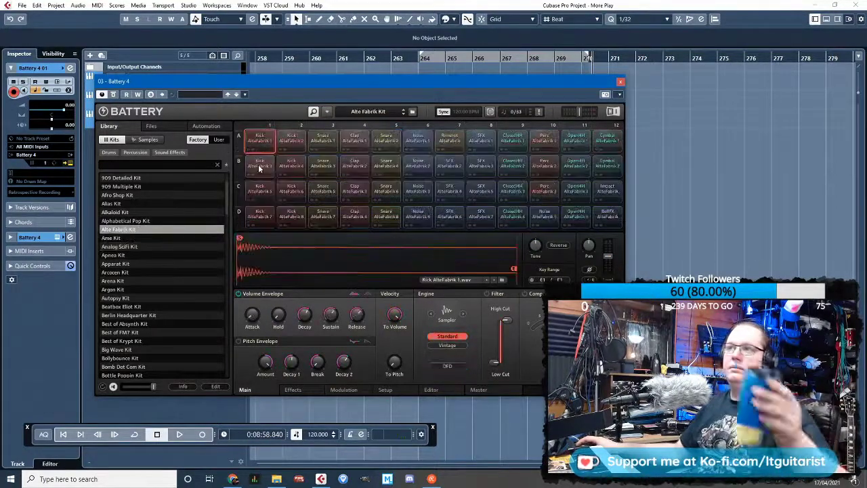
left_click(291, 139)
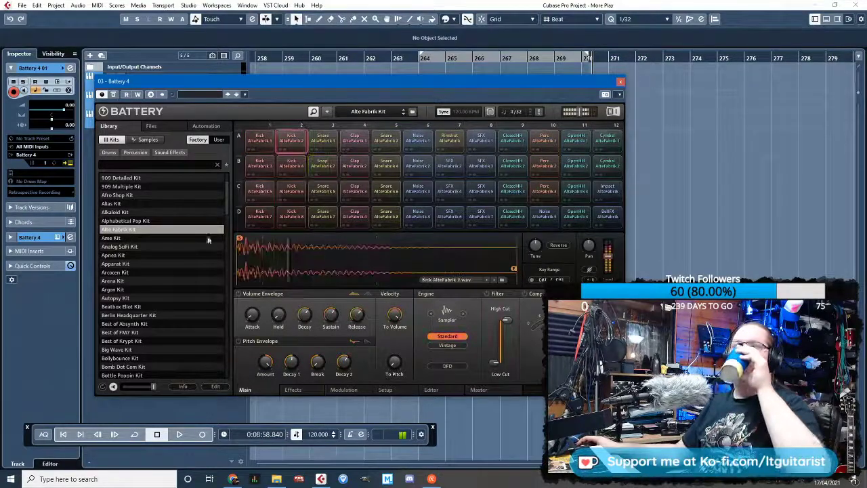
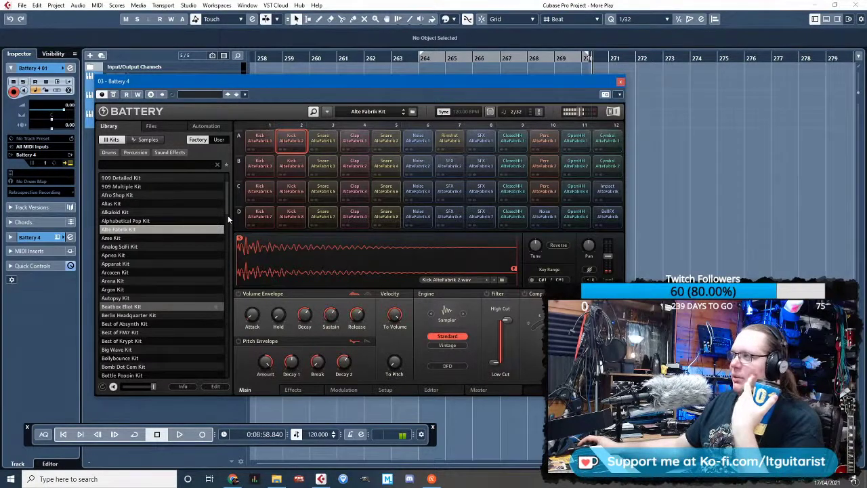
key("Return")
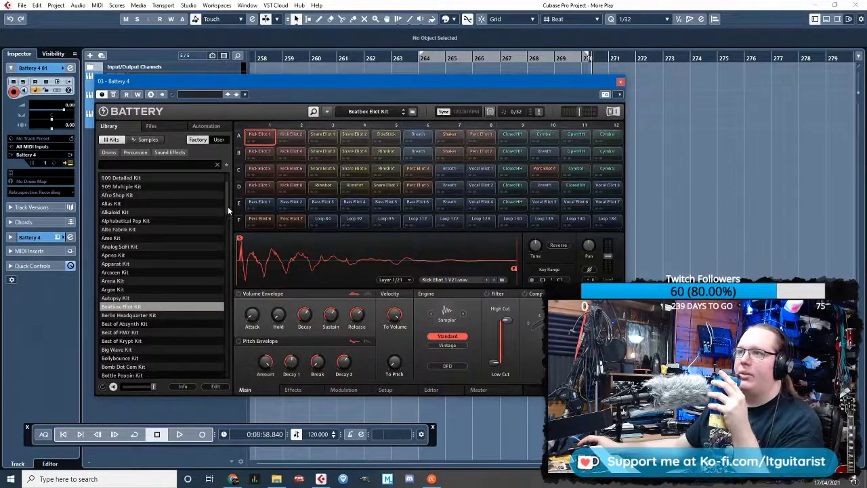
Find the Elektro 500 Kit in the Battery 4 factory library and load it
left_click_drag(228, 207, 219, 244)
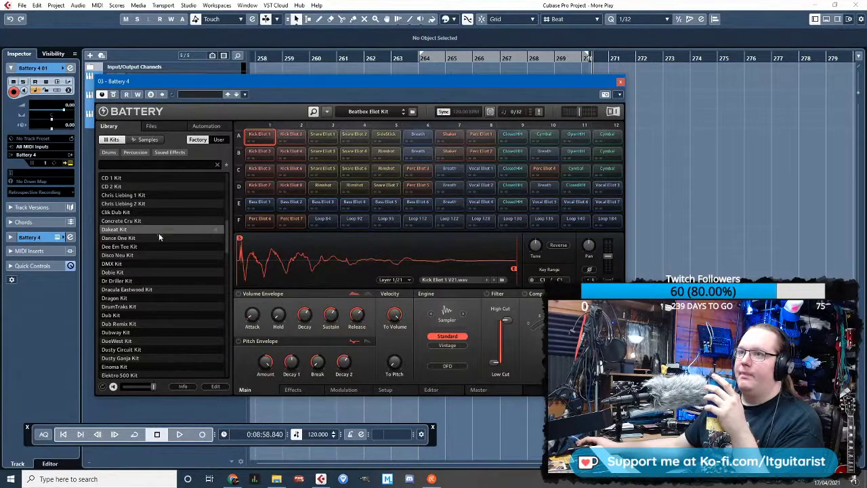
scroll(163, 257, "down", 2)
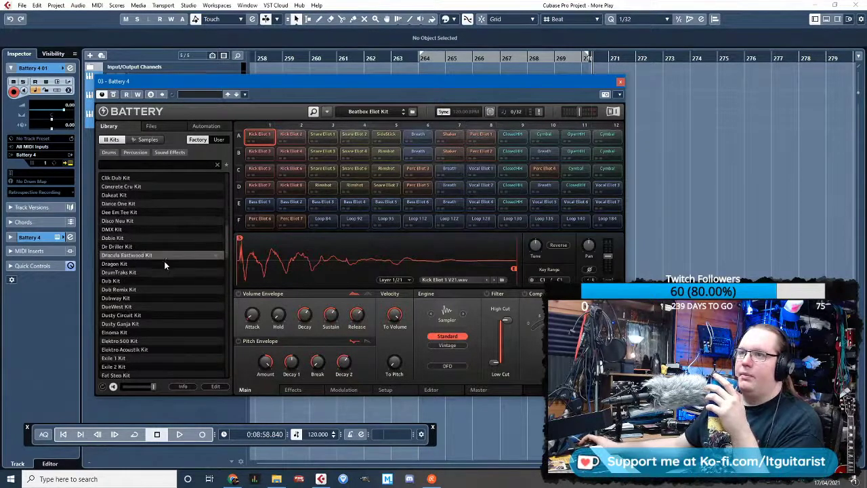
scroll(147, 304, "down", 3)
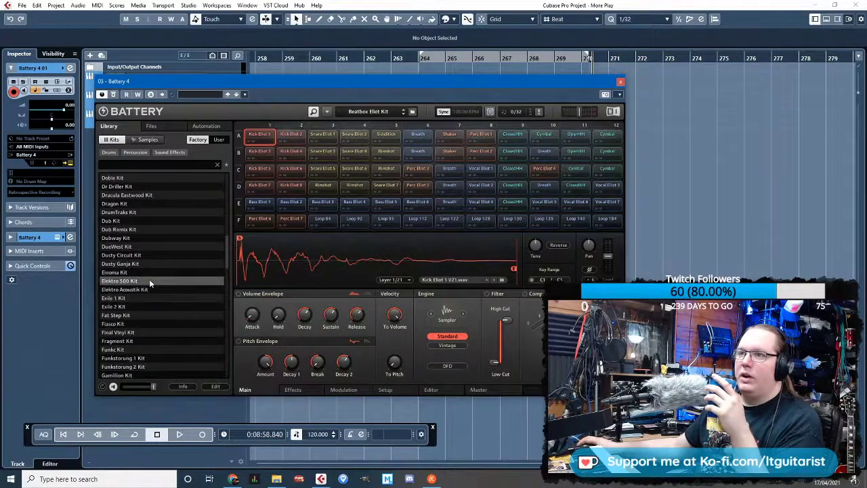
double_click(149, 280)
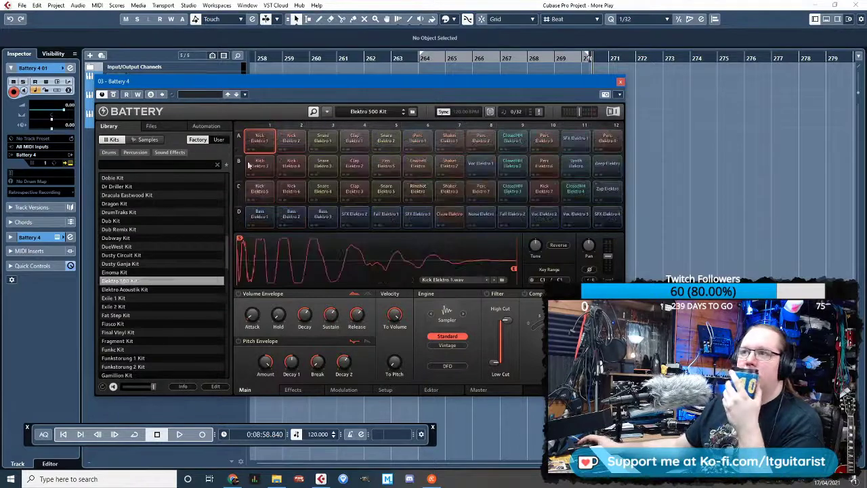
Audition the kick, snare and percussion pads of the Elektro 500 Kit, and close the Battery 4 window
left_click(260, 149)
left_click(327, 143)
left_click(292, 143)
left_click(290, 167)
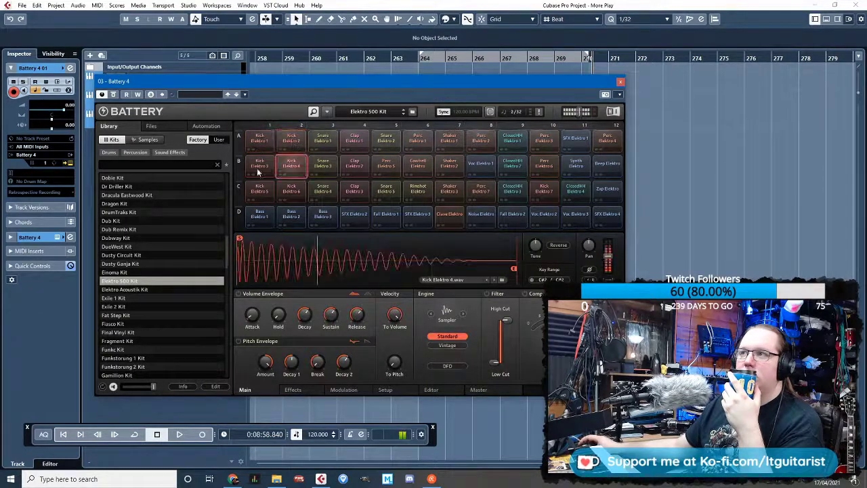
left_click(258, 172)
left_click(266, 194)
left_click(293, 193)
left_click(323, 193)
left_click_drag(328, 157, 389, 142)
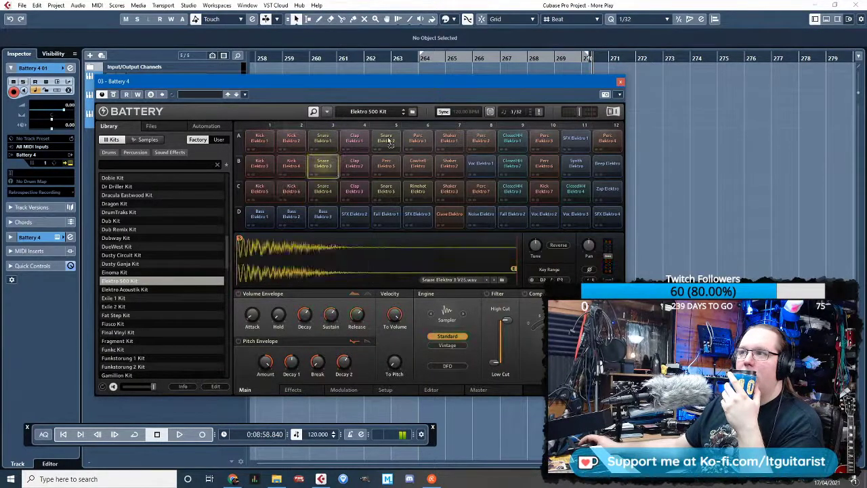
left_click(387, 140)
left_click(387, 165)
left_click(389, 187)
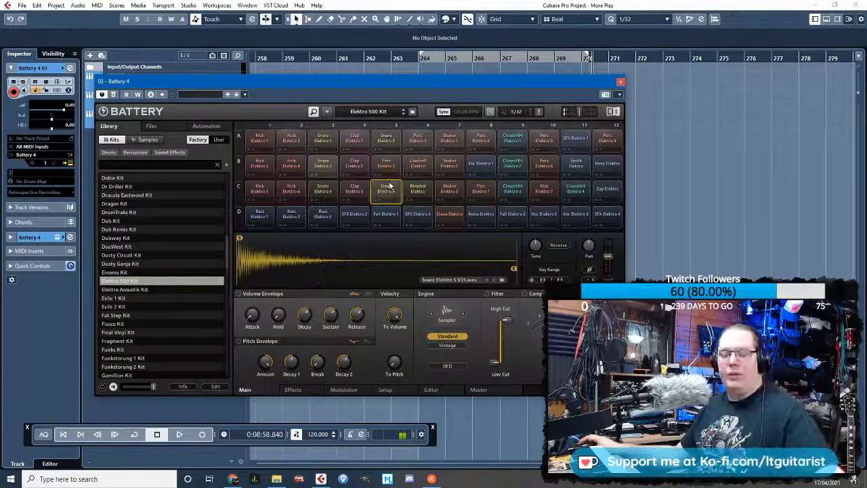
left_click(621, 82)
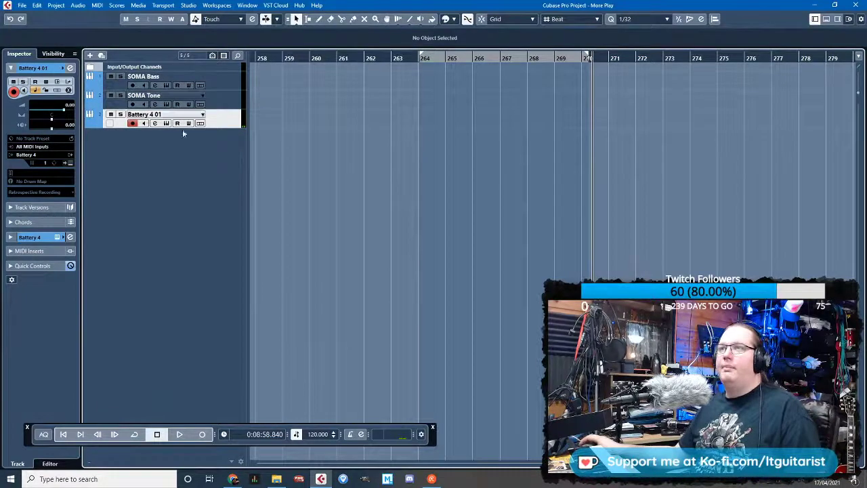
Rename the Battery 4 track as Kit
key("BackSpace")
type("K")
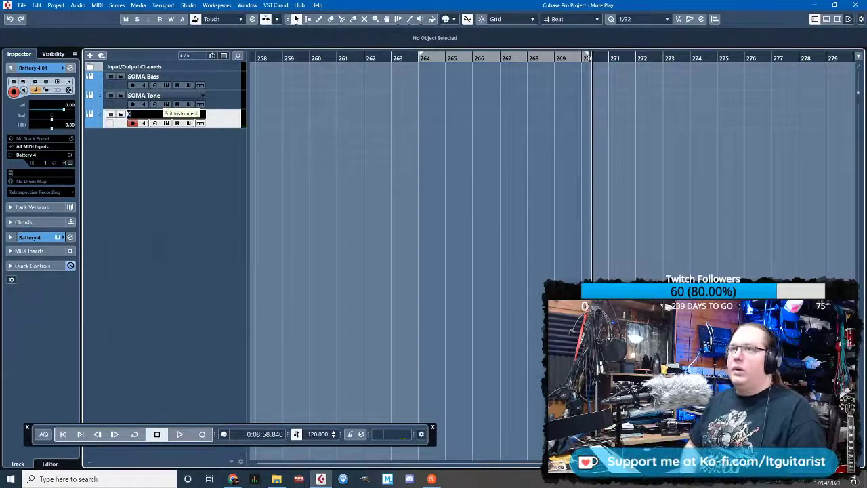
type("it")
key("Return")
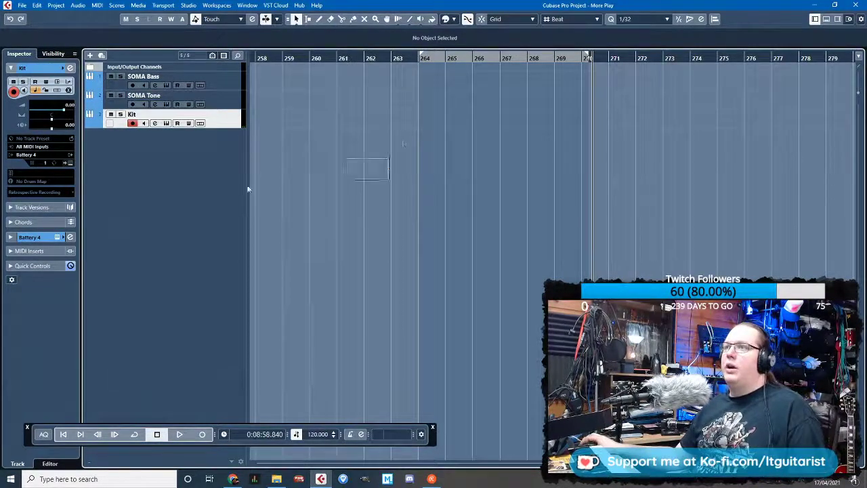
Return to the start of the project and draw an empty two-bar part on the Kit track from bar 2 to bar 4
left_click_drag(248, 189, 2, 174)
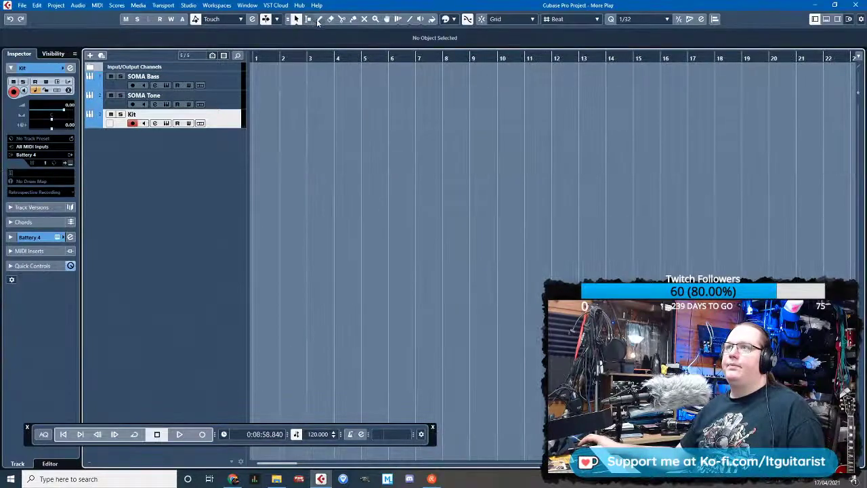
left_click_drag(284, 120, 334, 120)
key("1")
Enlarge the height of all three tracks and set the locator range over the Kit part, from bar 2 to bar 4
left_click(225, 89)
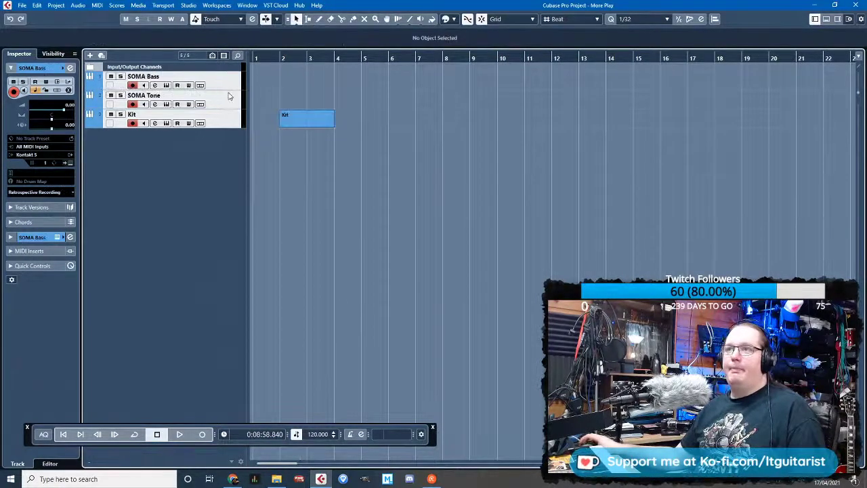
left_click_drag(229, 91, 231, 145)
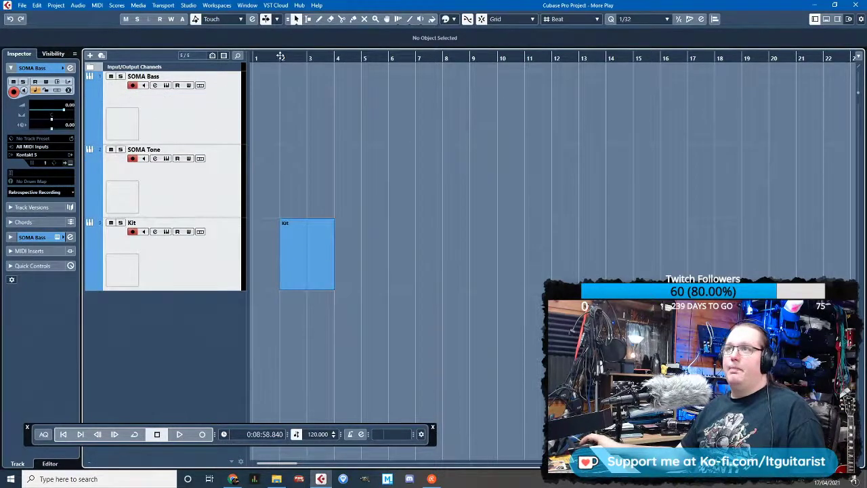
left_click_drag(280, 56, 330, 63)
Open the Kit part in the Key Editor and set the quantize value to 1/8
double_click(303, 252)
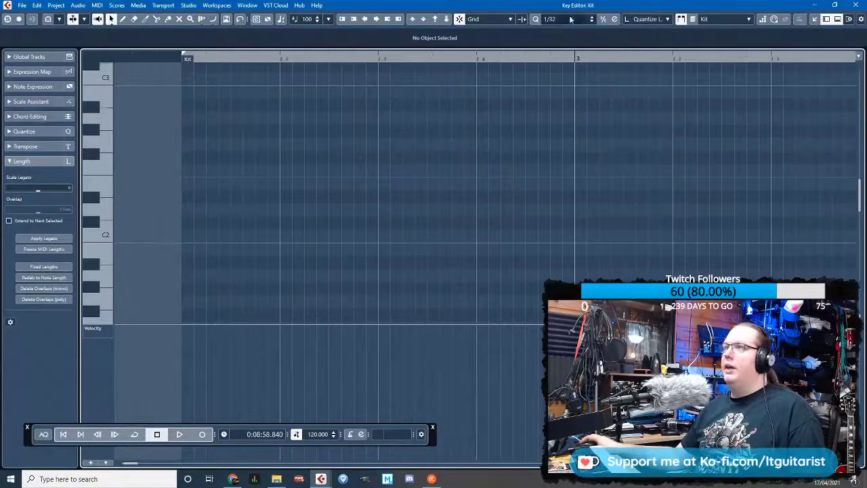
left_click(571, 19)
left_click(560, 61)
Insert an eighth note at the start of the Kit part and transpose it to C#1
double_click(208, 266)
scroll(208, 270, "down", 2)
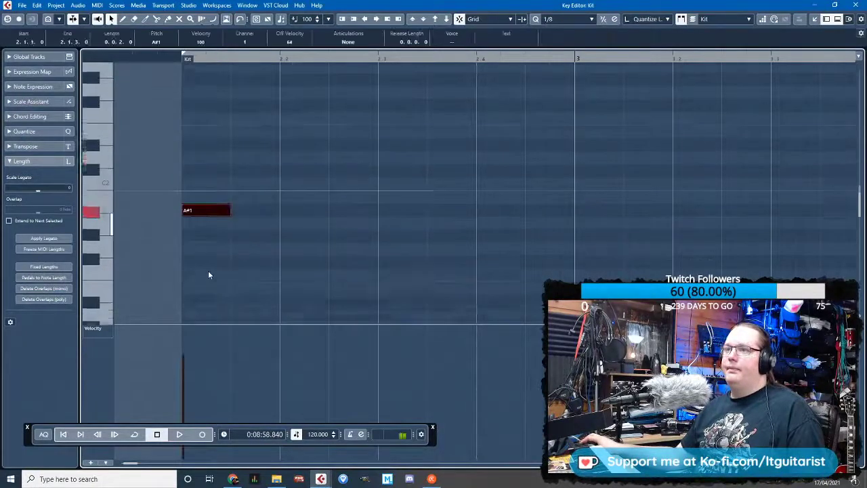
key("shift+Down")
key("Up")
key("Up")
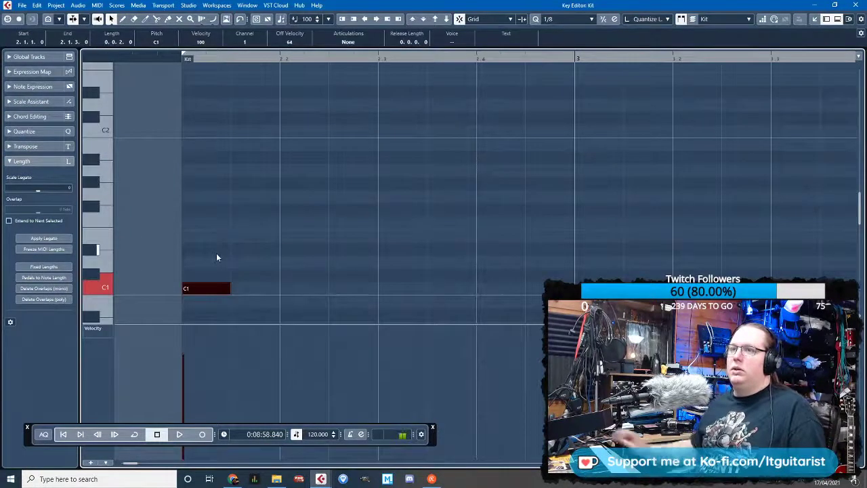
key("Up")
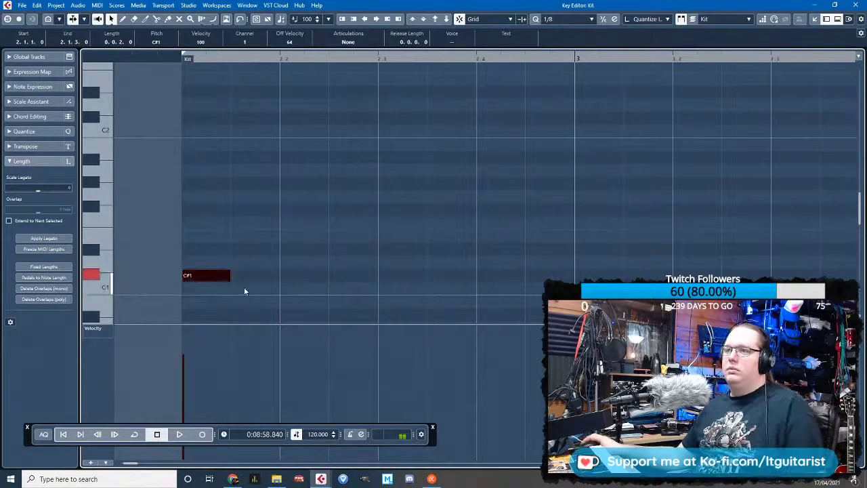
Add C1 kick notes an eighth long on all four beats of bar 2, beneath the C#1 note
scroll(241, 250, "down", 1)
double_click(257, 278)
left_click_drag(256, 278, 210, 294)
double_click(313, 291)
double_click(302, 289)
left_click_drag(302, 290, 409, 292)
double_click(384, 290)
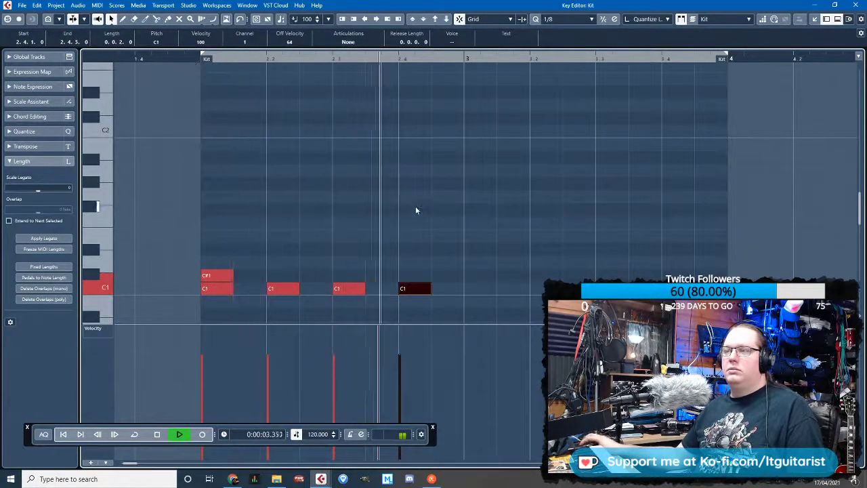
Stop playback and duplicate all the bar 2 notes so the copy starts on bar 3
key("space")
left_click_drag(524, 201, 232, 304)
key("ctrl+d")
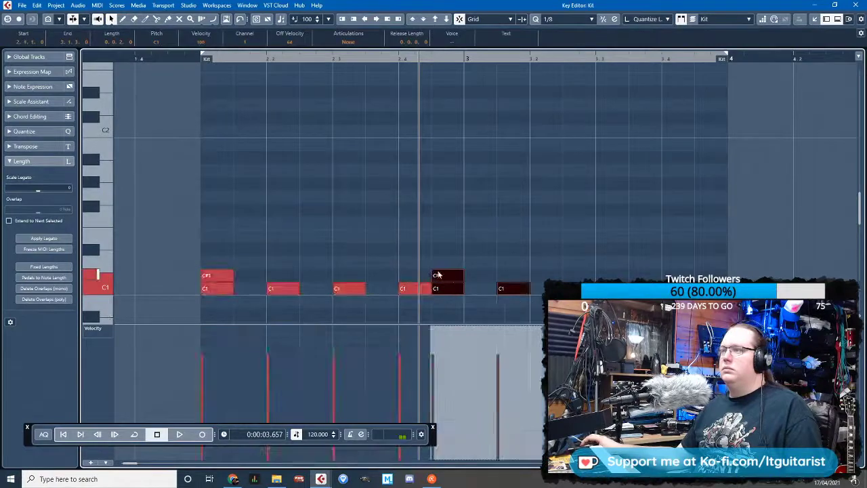
left_click_drag(445, 276, 477, 277)
left_click(339, 224)
left_click(348, 289)
key("ctrl+d")
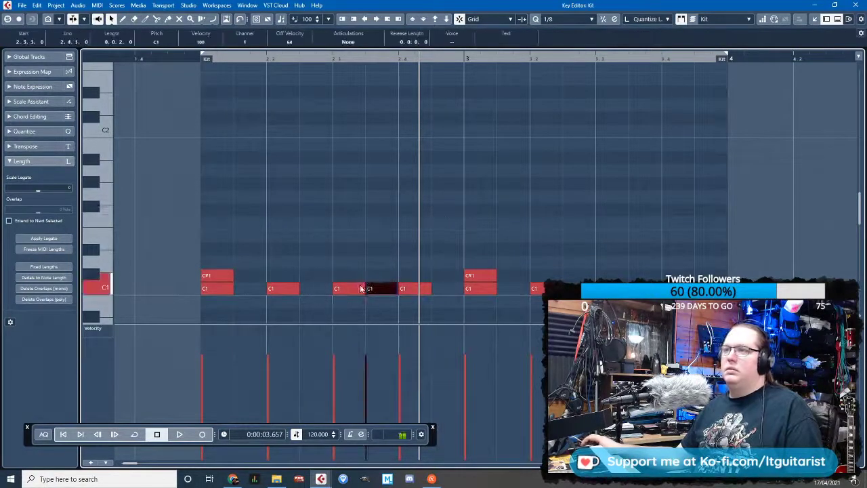
left_click_drag(375, 290, 276, 266)
key("Delete")
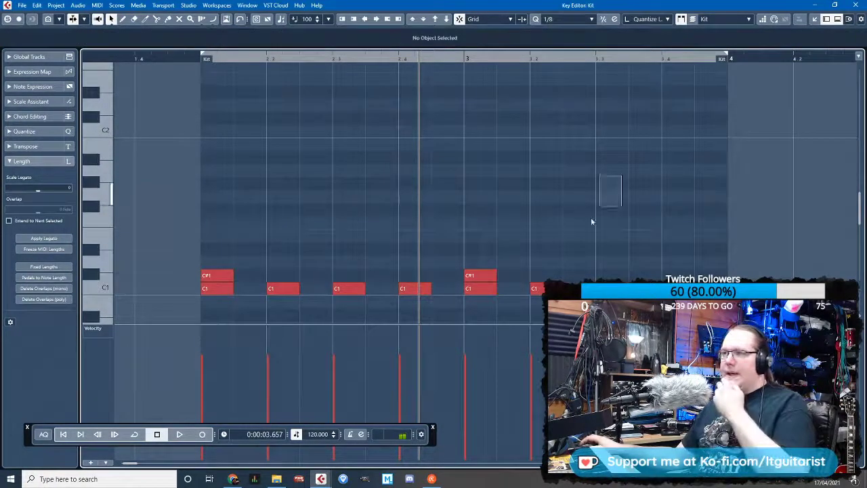
Raise the velocity of the C1 notes on beats 1 and 3 of both bars
left_click_drag(590, 221, 193, 276)
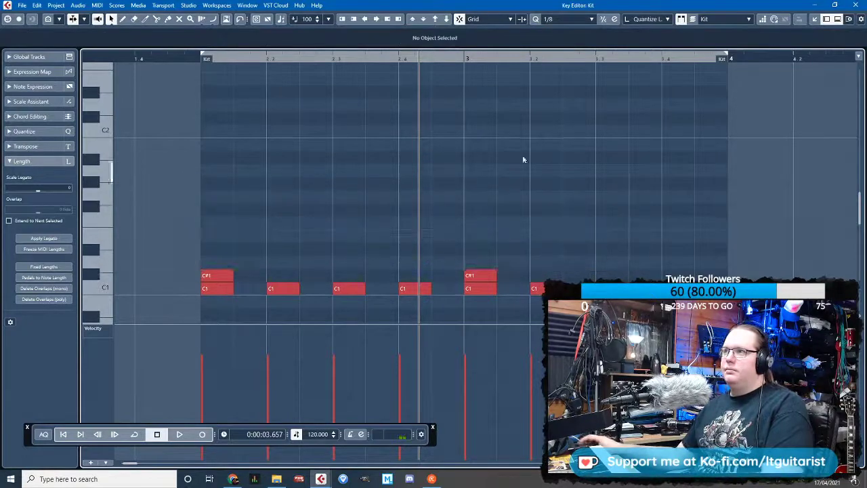
left_click_drag(344, 310, 344, 310)
left_click(209, 290, "shift")
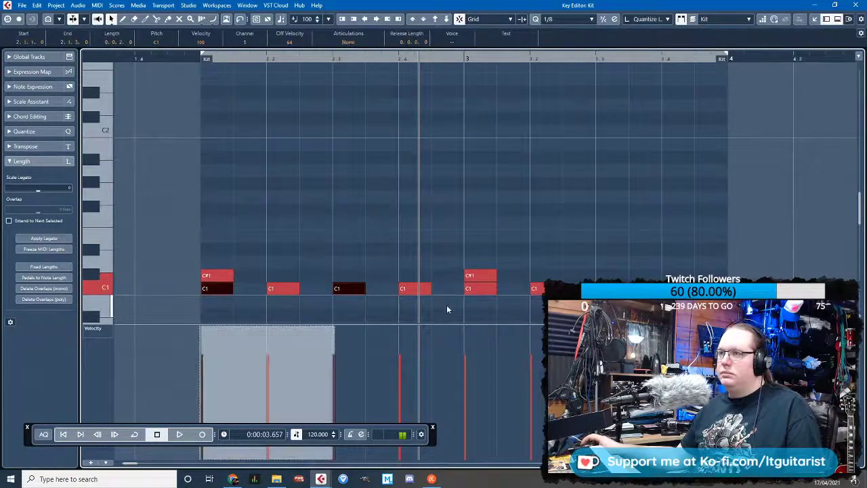
left_click(477, 289, "shift")
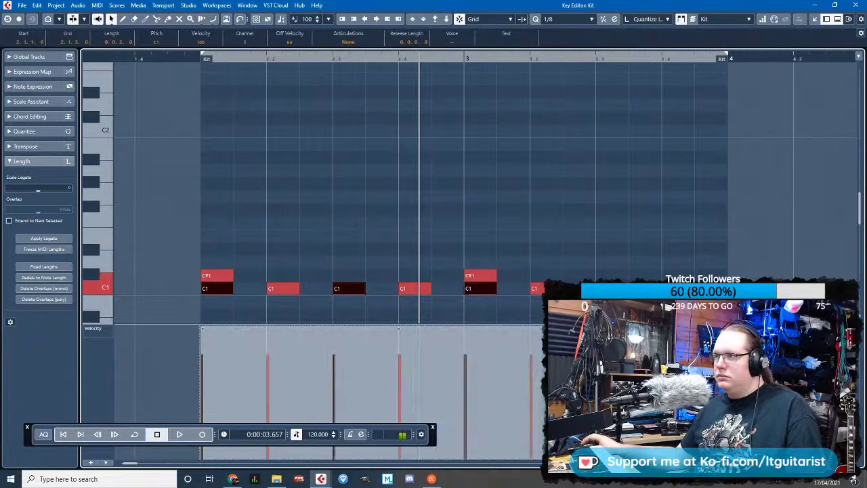
left_click(546, 207)
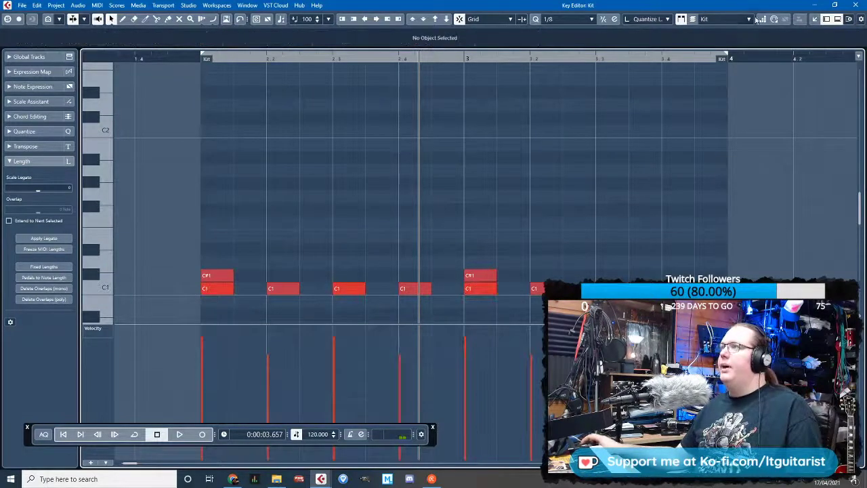
Return to the project, duplicate the Kit part to bar 4, and play with cycle mode enabled
left_click(854, 4)
key("ctrl+d")
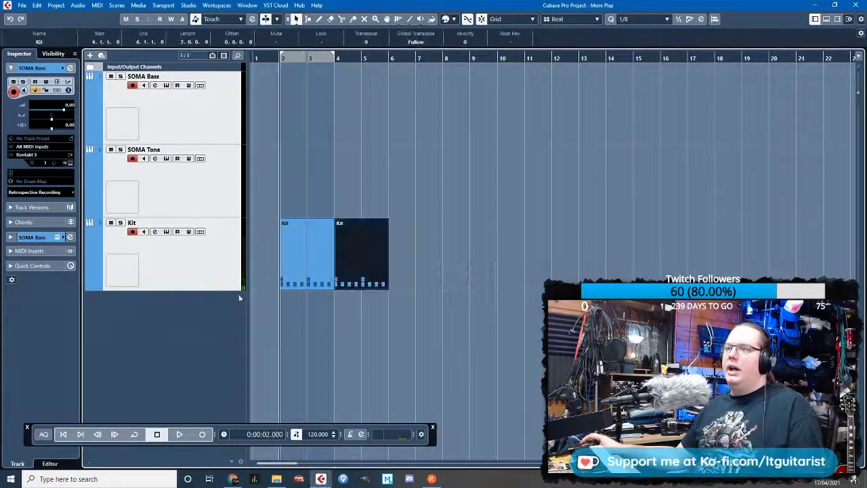
key("space")
left_click(139, 437)
Solo the Kit track and lower the High Cut filter of Kick Elektro 1 in its Battery instrument
left_click(210, 280)
key("s")
left_click(68, 162)
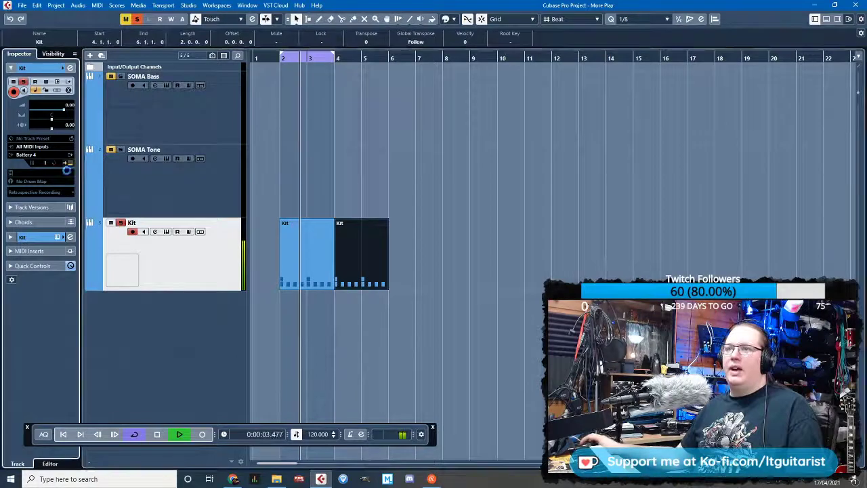
key("ctrl+e")
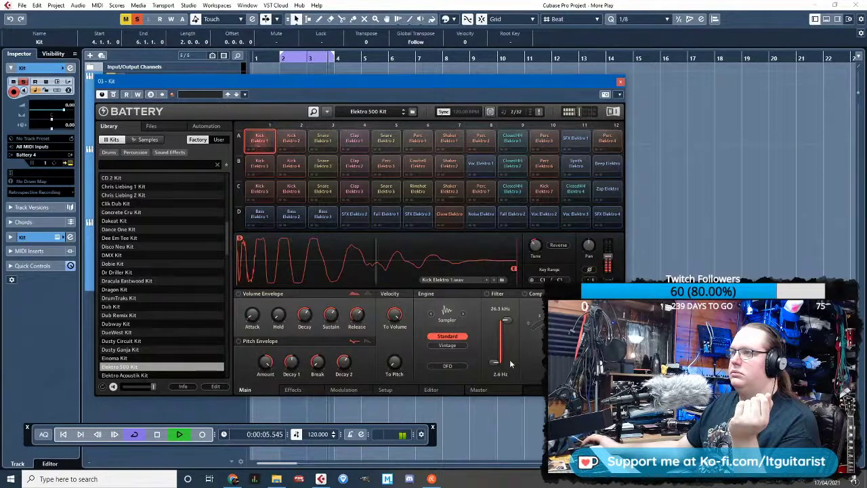
left_click_drag(507, 321, 507, 338)
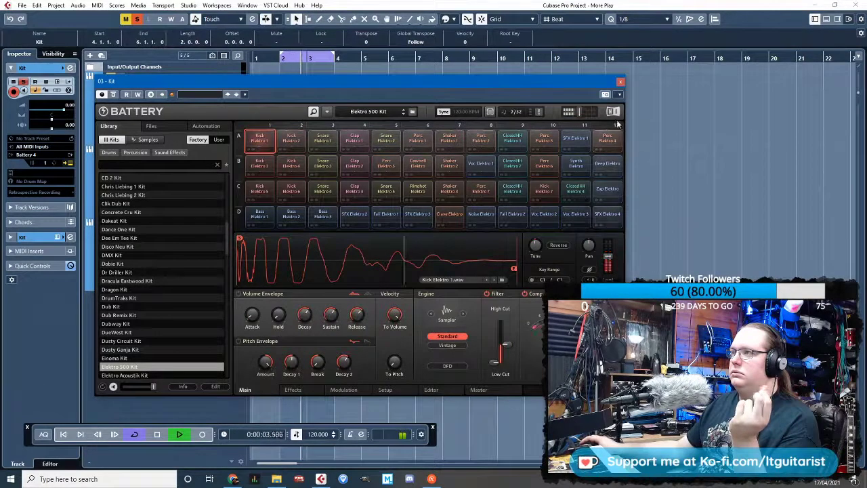
left_click(621, 81)
Try the drum pattern at a project tempo of 83 BPM and at 91 BPM
left_click(319, 433)
type("83")
key("Return")
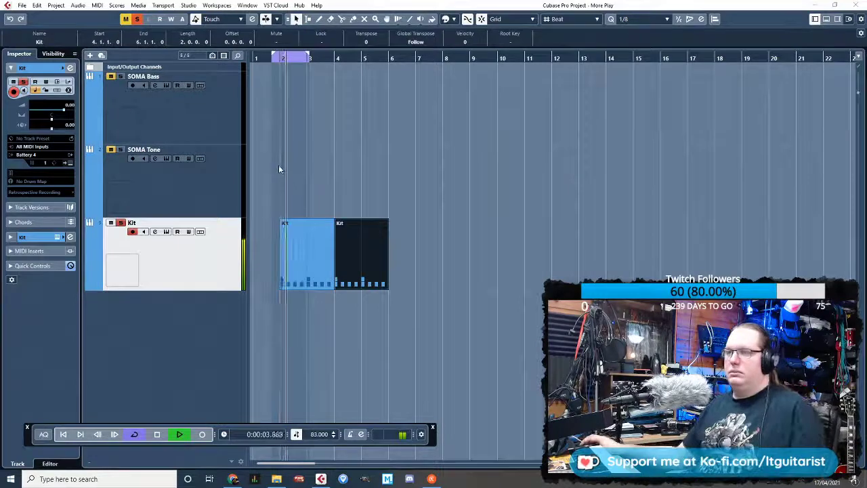
left_click(319, 434)
type("91")
key("Return")
Fit the cycle range to the first Kit part, from bar 2 to the start of bar 4
scroll(276, 344, "up", 2)
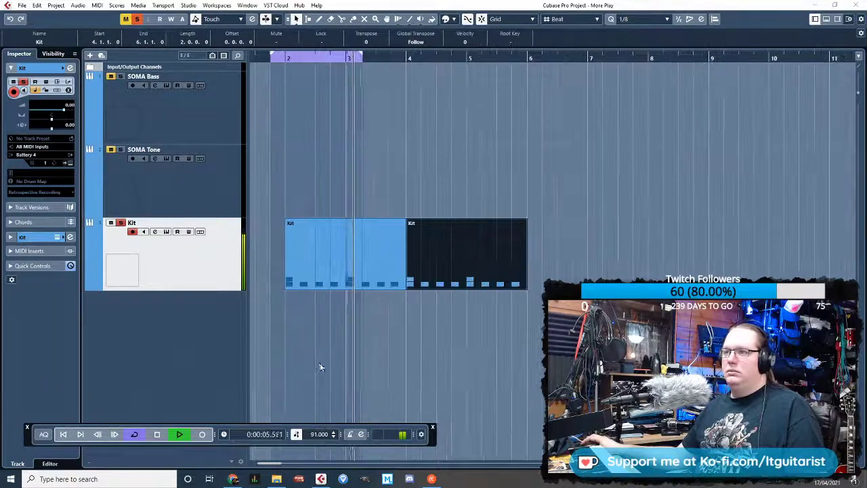
left_click(321, 366)
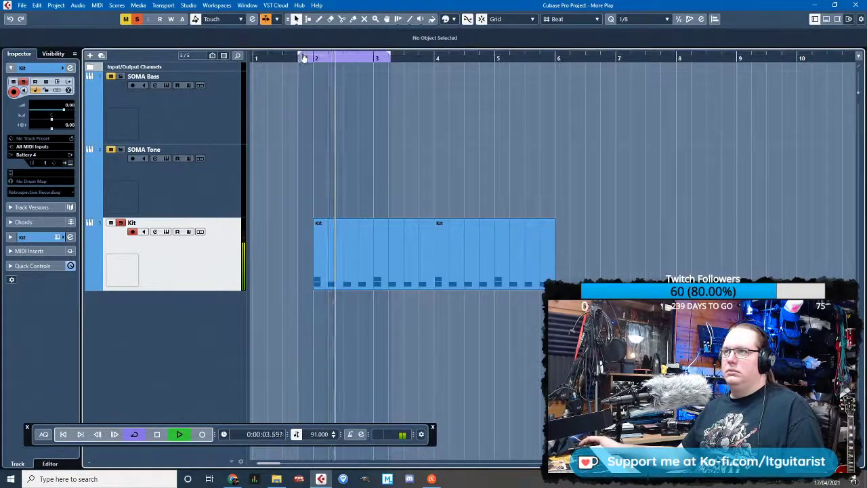
left_click_drag(302, 57, 315, 57)
left_click_drag(389, 58, 431, 61)
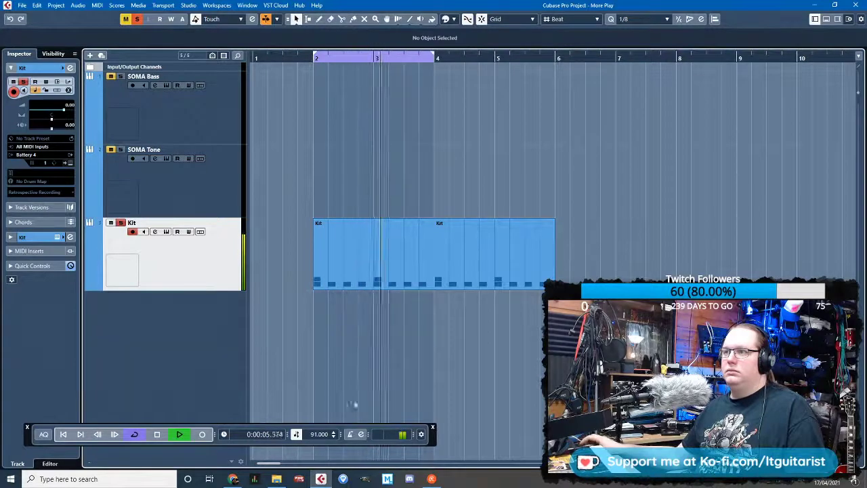
Raise the project tempo to 106 BPM and realign the cycle range with the first Kit part
scroll(318, 432, "up", 15)
left_click(313, 60)
left_click_drag(313, 59, 316, 58)
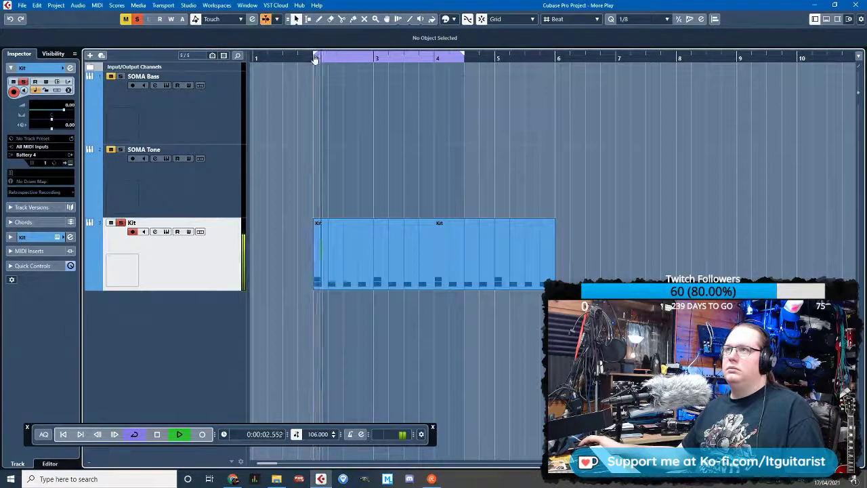
left_click_drag(464, 58, 435, 58)
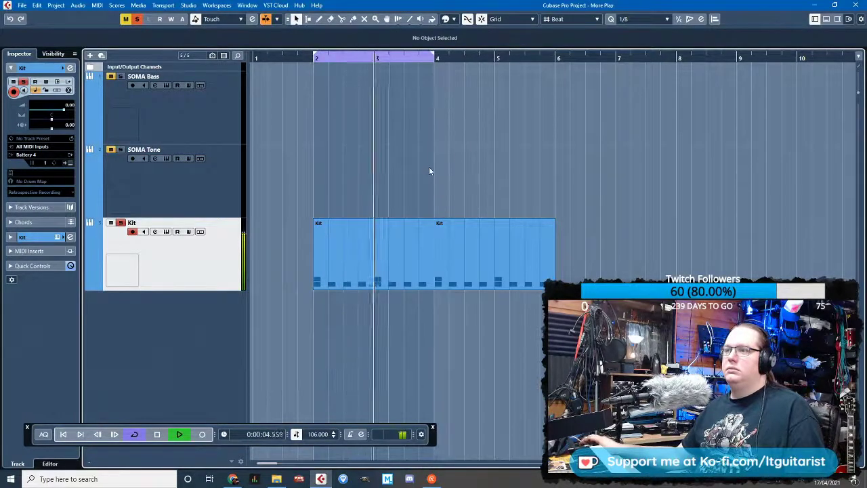
Delete the C#1 note at the start of bar 3 in the first Kit part
double_click(393, 270)
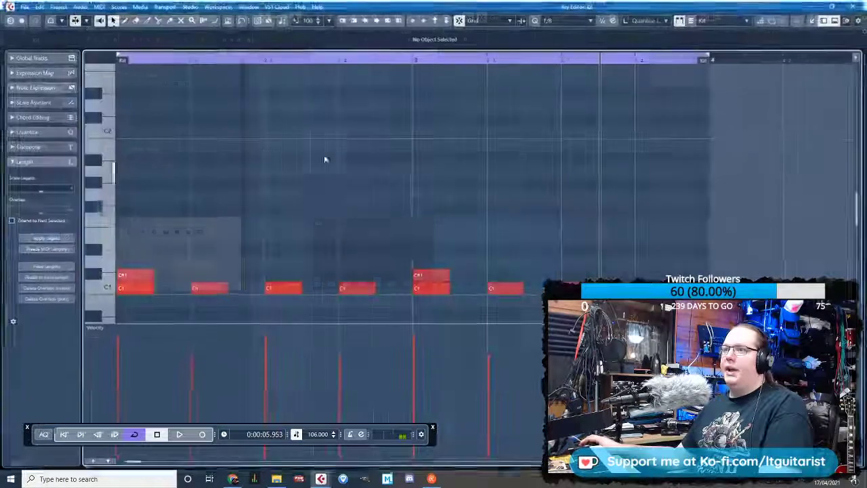
left_click_drag(402, 210, 464, 270)
key("Delete")
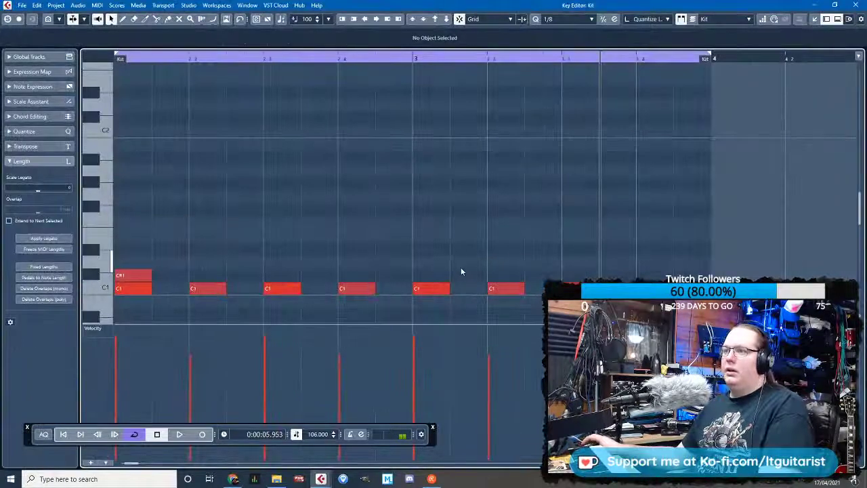
left_click(855, 5)
Delete the C#1 note at the start of bar 5 in the second Kit part
double_click(466, 271)
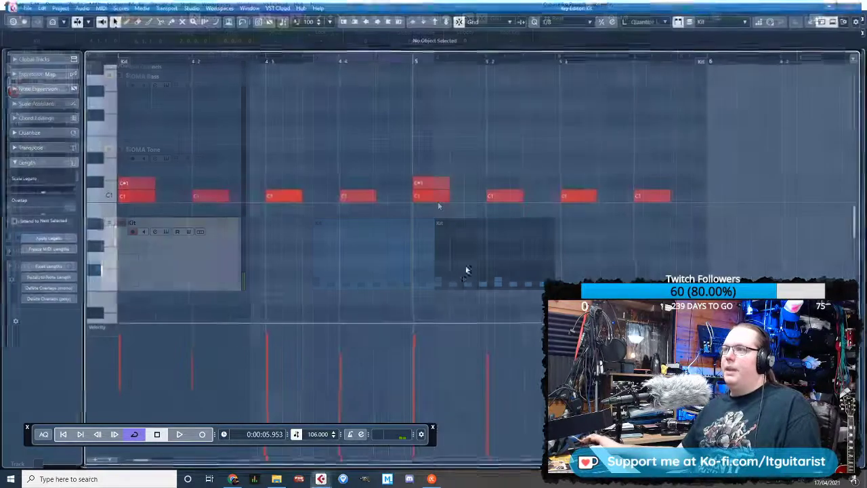
left_click_drag(466, 138, 437, 183)
key("Delete")
Add D1 notes on beats 2 and 4 of bars 4 and 5
scroll(455, 186, "up", 2)
left_click(209, 183)
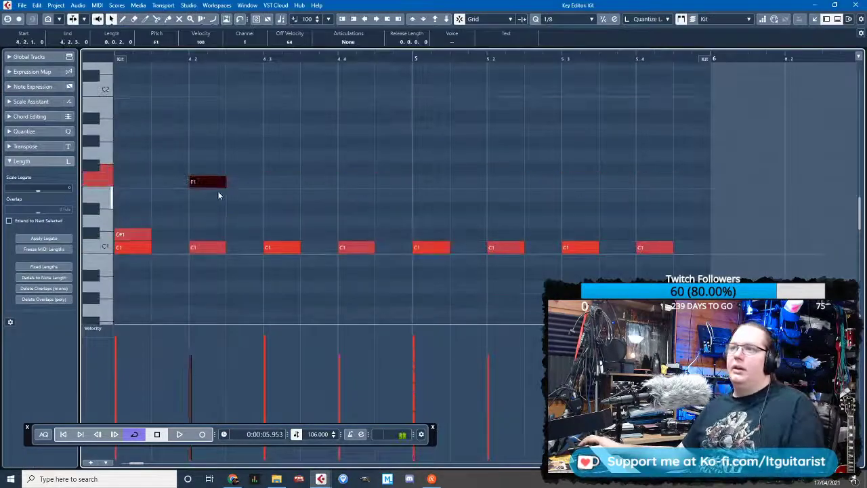
left_click_drag(211, 183, 212, 227)
left_click(352, 222)
left_click(491, 221)
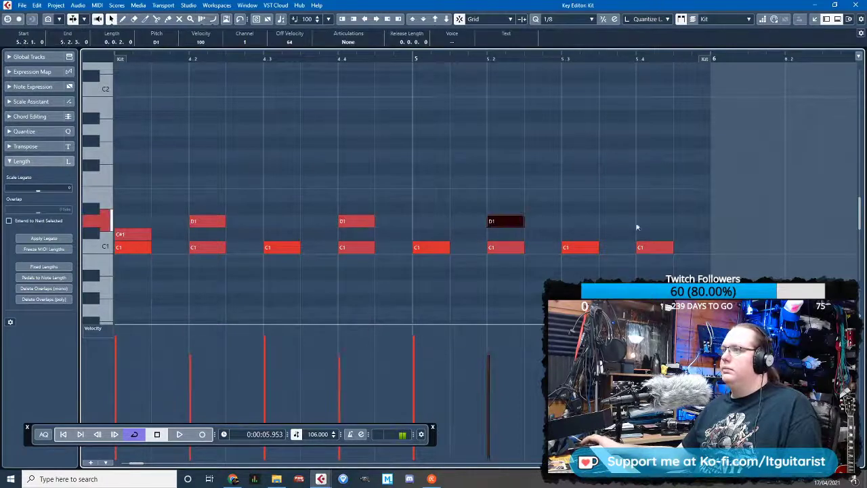
left_click(643, 221)
Set the cycle range to bars 4 and 5, and shift the four D1 notes slightly ahead of the beat
scroll(522, 179, "down", 2)
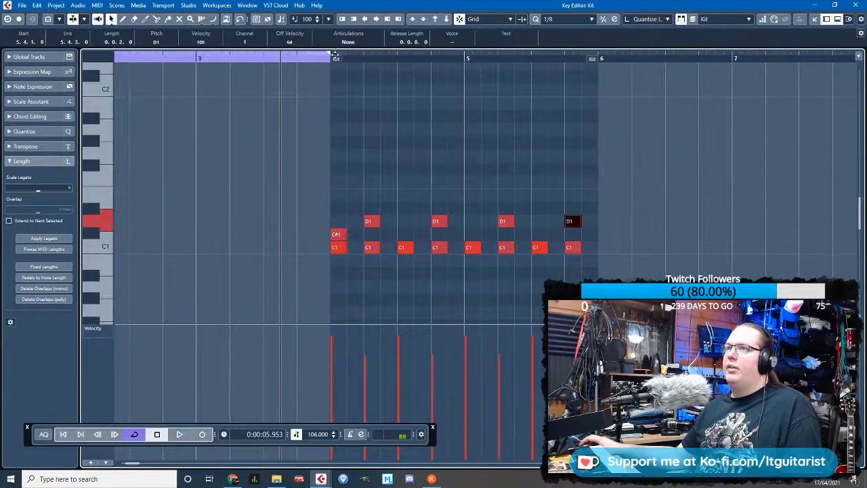
left_click_drag(335, 55, 600, 100)
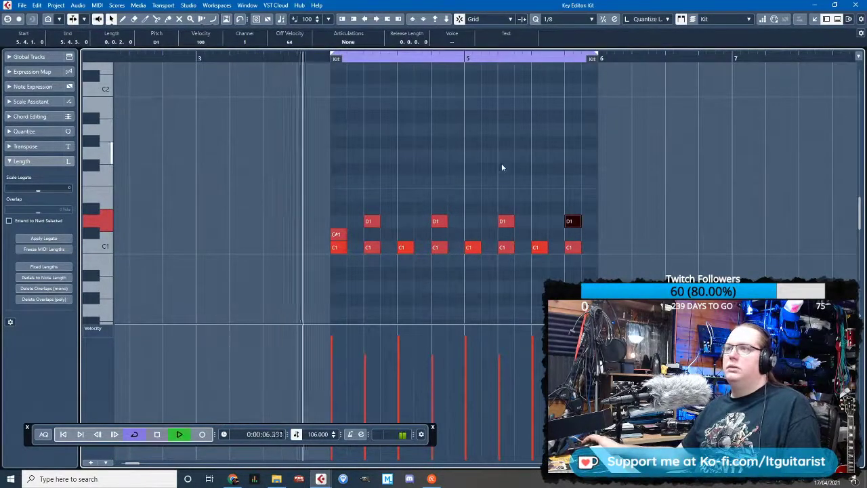
scroll(501, 167, "up", 2)
left_click_drag(669, 199, 293, 223)
scroll(301, 223, "up", 1)
left_click(550, 184)
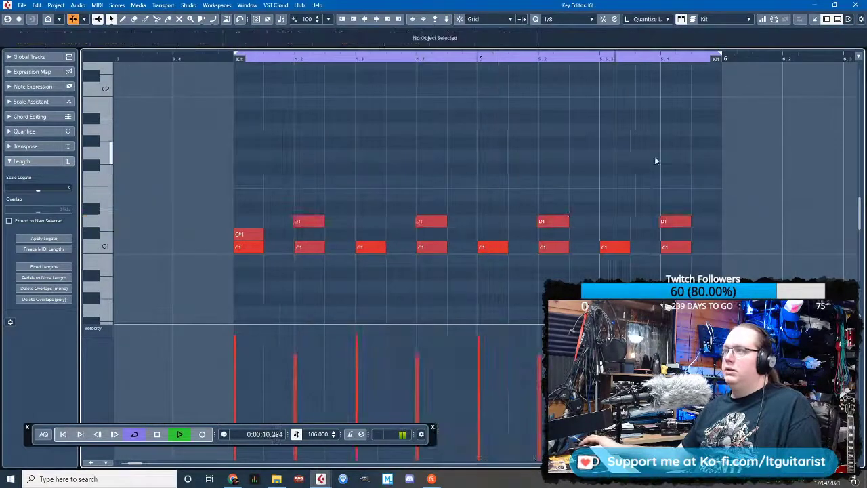
Add G#1 notes on the offbeat eighths of bar 4 by drawing one and duplicating it
left_click(278, 169)
left_click_drag(286, 170, 339, 145)
key("ctrl+d")
left_click_drag(401, 171, 276, 136)
key("ctrl+d")
left_click_drag(375, 144, 410, 146)
Duplicate the four G#1 notes onto the offbeats of bar 5 and play the looped pattern
left_click_drag(465, 166, 275, 130)
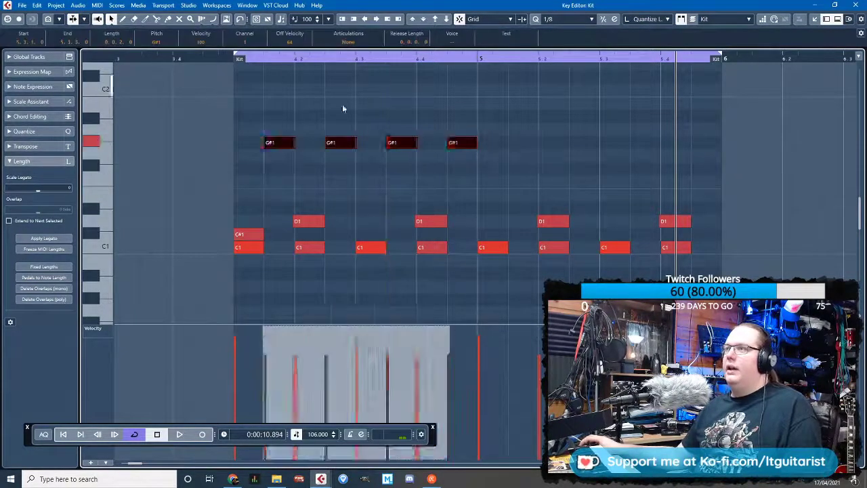
key("ctrl+d")
left_click_drag(497, 145, 528, 144)
left_click(520, 120)
key("space")
key("g")
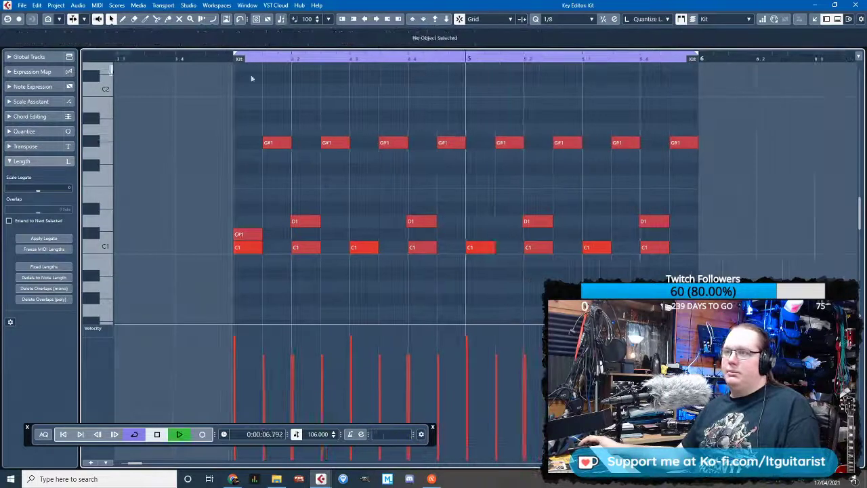
scroll(443, 145, "down", 3)
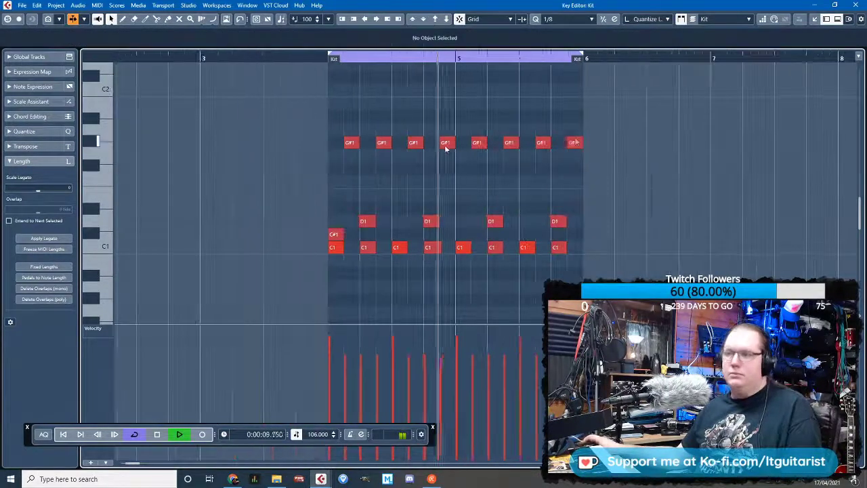
scroll(604, 141, "up", 2)
scroll(583, 166, "down", 2)
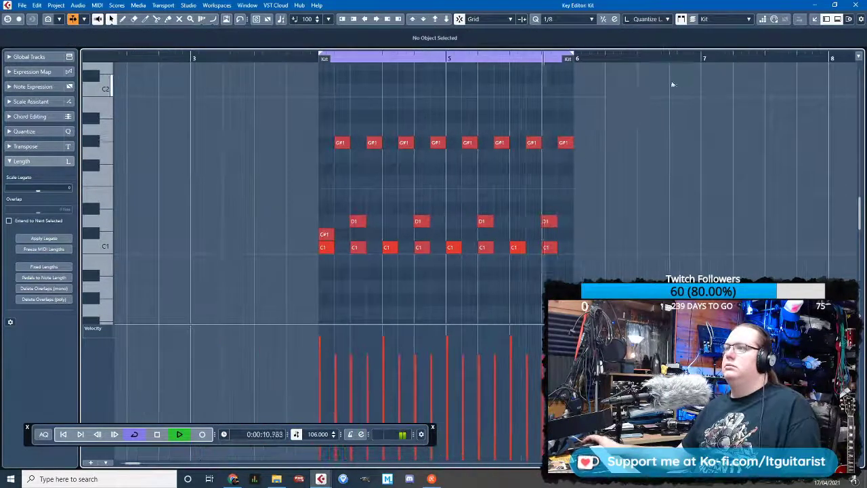
Close the note editor and duplicate the second Kit part so copies fill bars 6 through 9
left_click(853, 6)
left_click(474, 213)
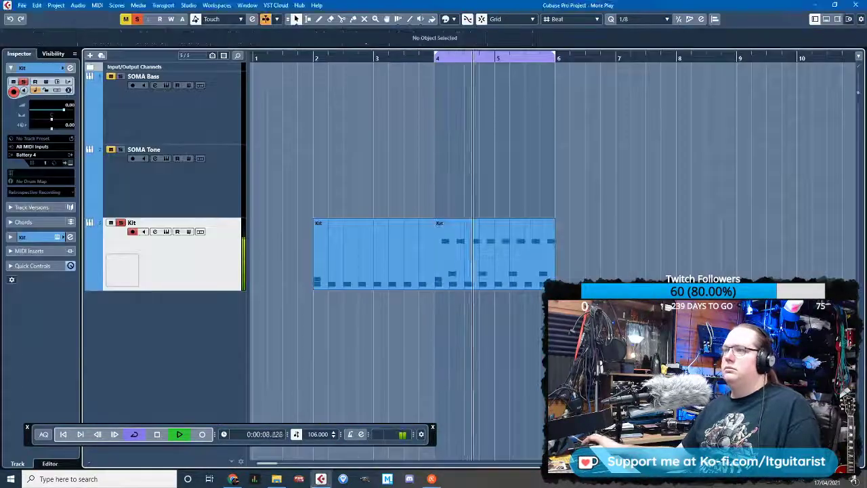
left_click(474, 251)
key("ctrl+d")
key("g")
left_click_drag(597, 174, 442, 238)
key("space")
Glue the copied Kit parts across bars 6 to 9 into one, open it for note editing, and play it
left_click(440, 183)
key("4")
left_click(452, 233)
key("1")
double_click(466, 261)
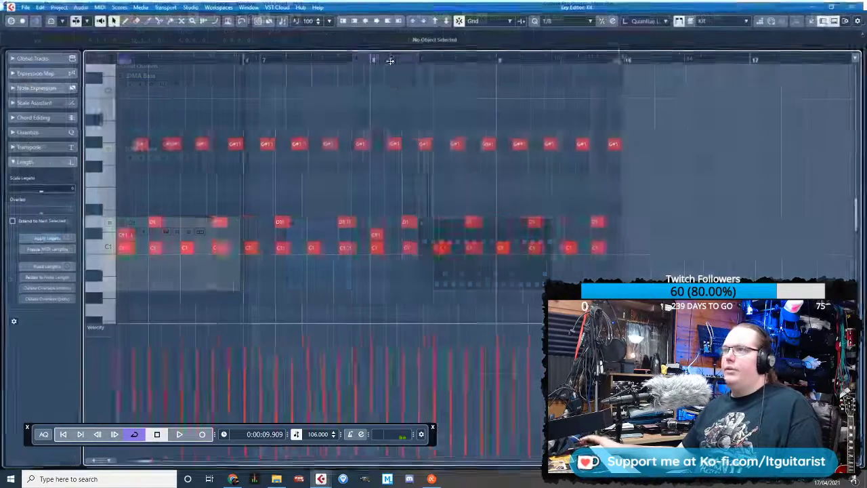
key("space")
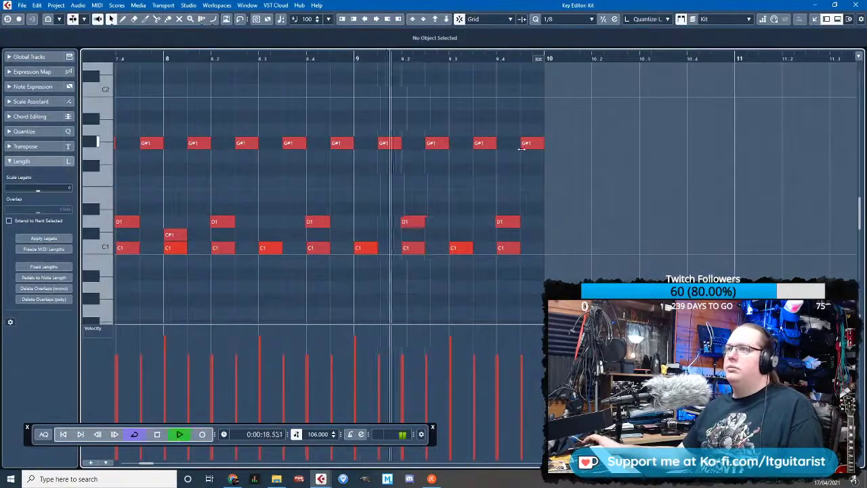
Set the quantize grid to 1/16 and replace the G#1 note at 9.3.3 with three sixteenth G#1 notes around that offbeat
key("space")
left_click(509, 19)
left_click(562, 19)
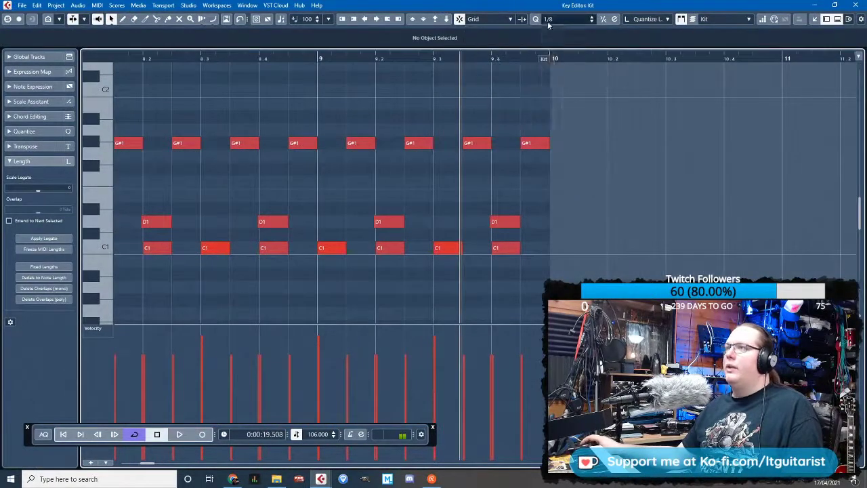
left_click(563, 19)
left_click(561, 81)
key("h")
left_click(441, 144)
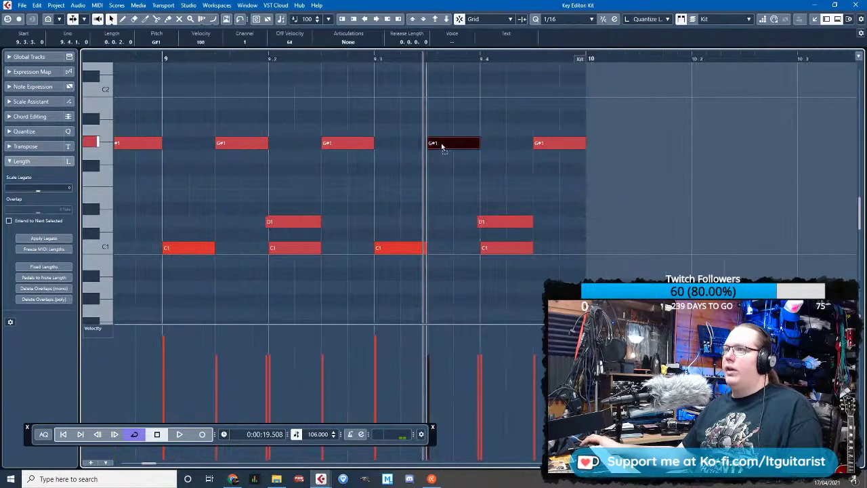
Replace the last G#1 note of bar 9 with a copy of the three sixteenth notes and play the pattern from beat 9.3
left_click(565, 143)
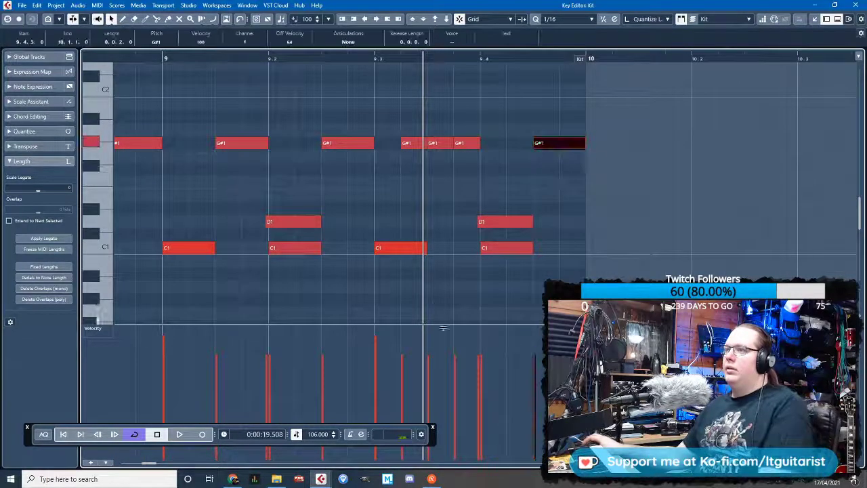
key("Delete")
mouse_move(519, 151)
left_mouse_down()
mouse_move(405, 114)
mouse_move(513, 143)
left_mouse_up()
key("ctrl+d")
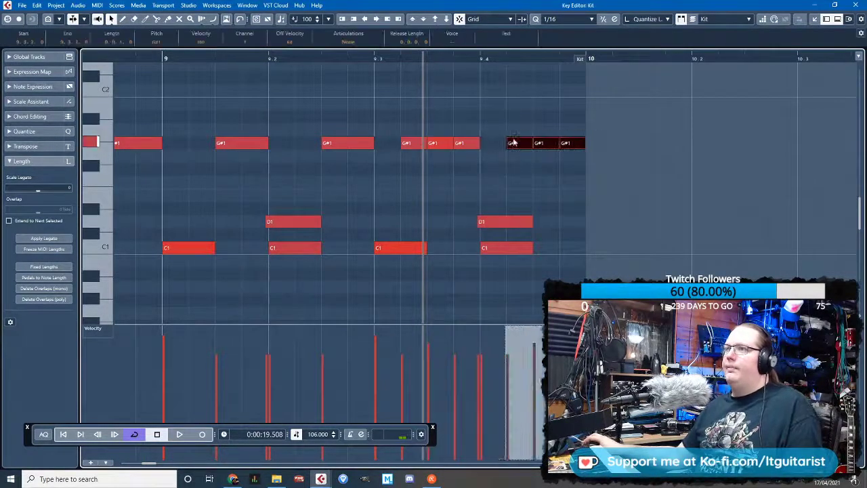
left_click(375, 57)
left_click(454, 82)
key("space")
scroll(445, 119, "down", 3)
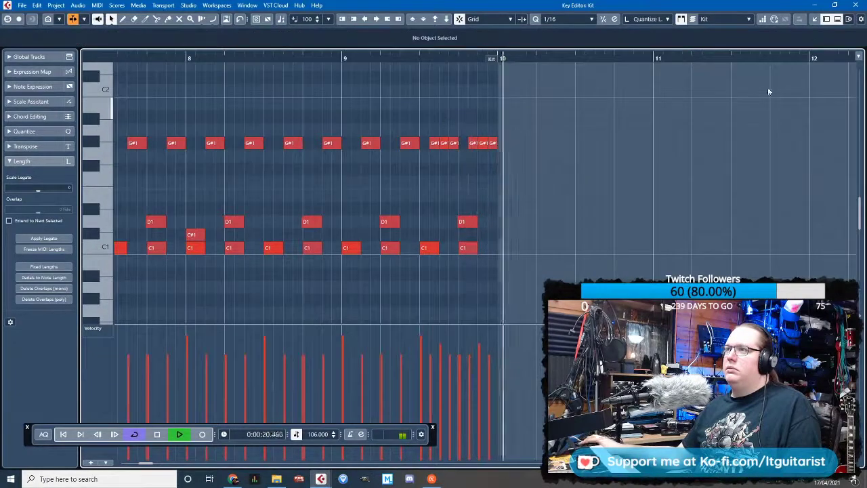
key("space")
Close the note editor, duplicate the edited four-bar Kit part, and move both parts to around bar 15
left_click(855, 5)
key("ctrl+d")
key("h")
key("h")
left_click_drag(399, 372, 644, 253)
Fill bars 3 to 10 with the two-bar kick part and three duplicates, and move the two four-bar Kit parts to bar 11
left_click_drag(318, 253, 340, 267)
key("ctrl+d")
key("ctrl+d")
key("ctrl+d")
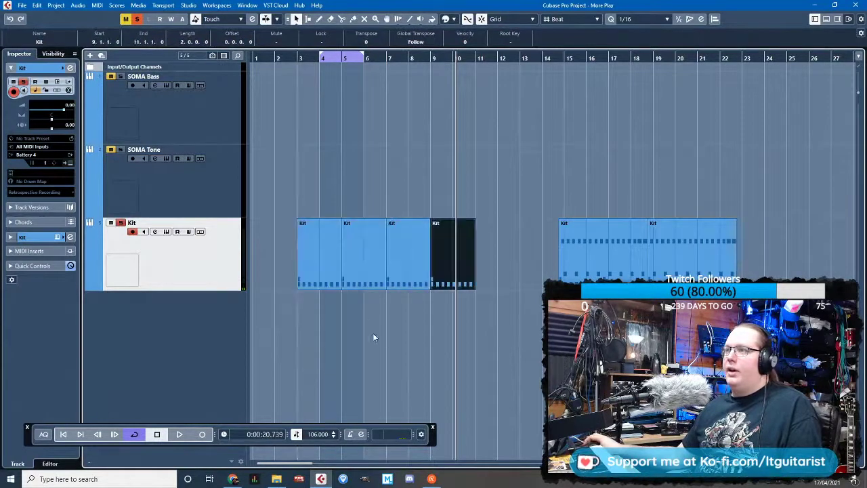
left_click_drag(601, 284, 518, 284)
Colour the two four-bar Kit parts green and the four two-bar Kit parts yellow
left_click(454, 19)
left_click(503, 83)
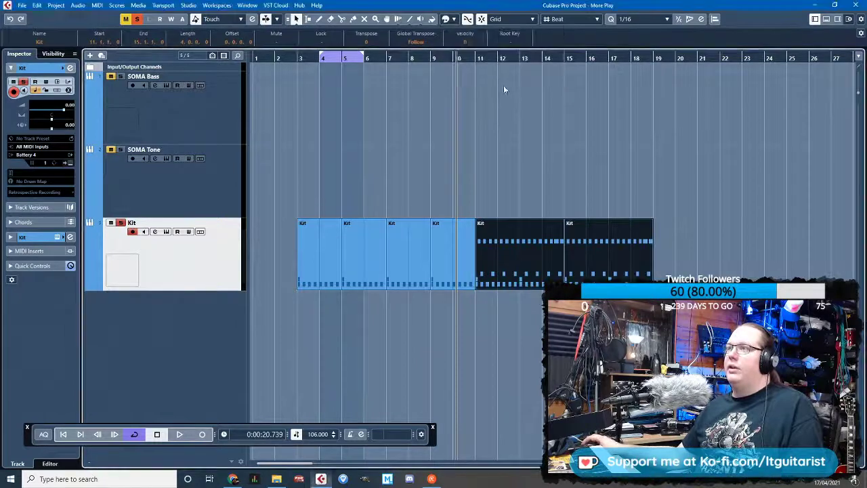
left_click(450, 19)
left_click(508, 44)
left_click_drag(308, 168, 448, 250)
left_click(455, 19)
left_click(494, 45)
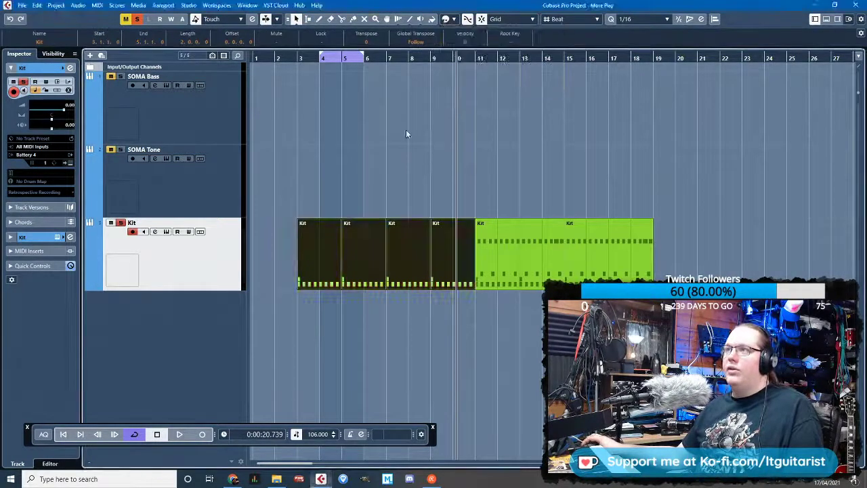
Set the cycle range over bars 3 to 10, create a SOMA Bass part spanning it, and enlarge all tracks
left_click(316, 84)
left_click_drag(298, 54, 472, 81)
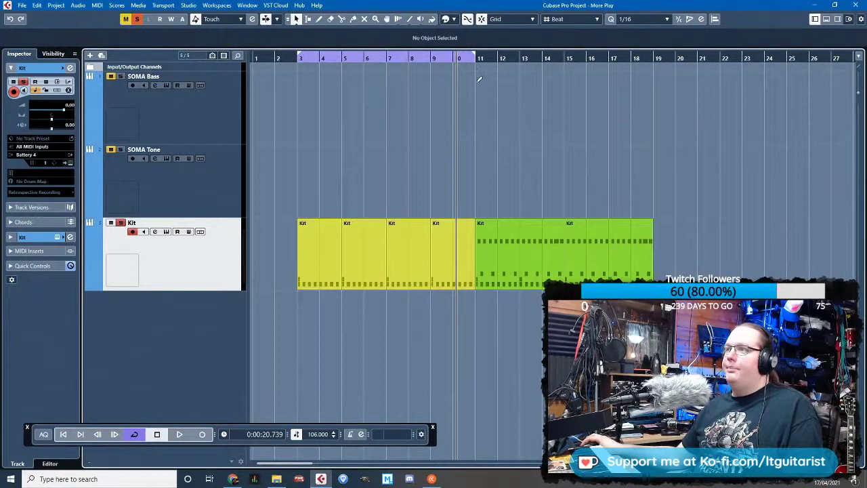
double_click(325, 78)
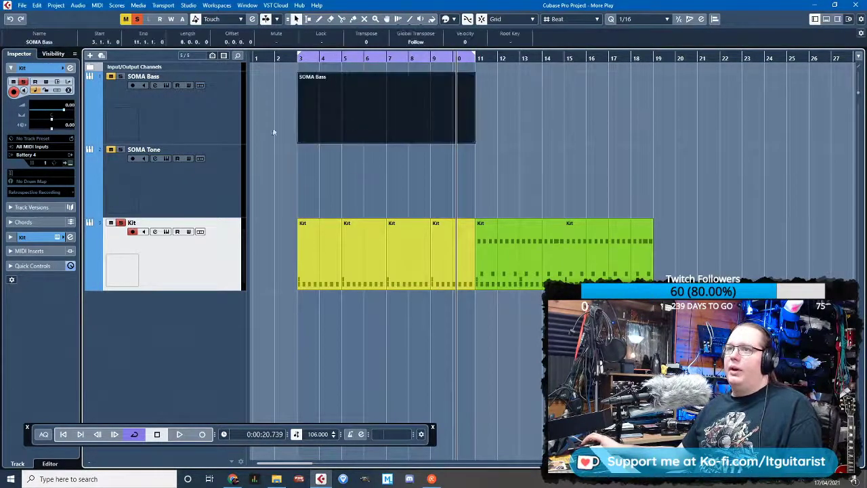
key("z")
left_click(221, 79, "shift")
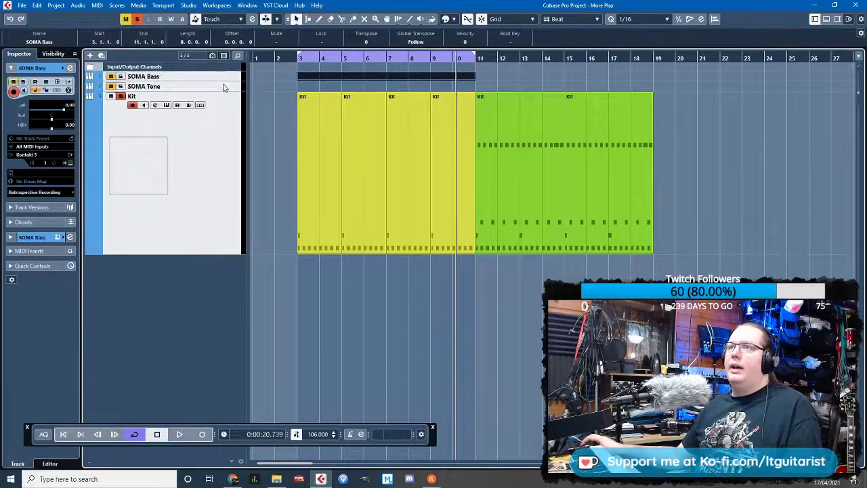
key("z")
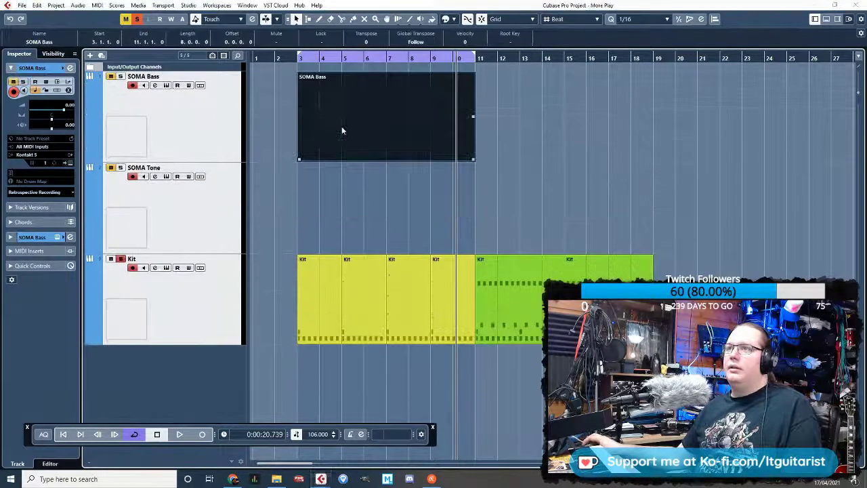
Clear the mute and solo states and add a C3 note from bar 3 to beat 6.4 in the SOMA Bass part
double_click(341, 126)
left_click(856, 4)
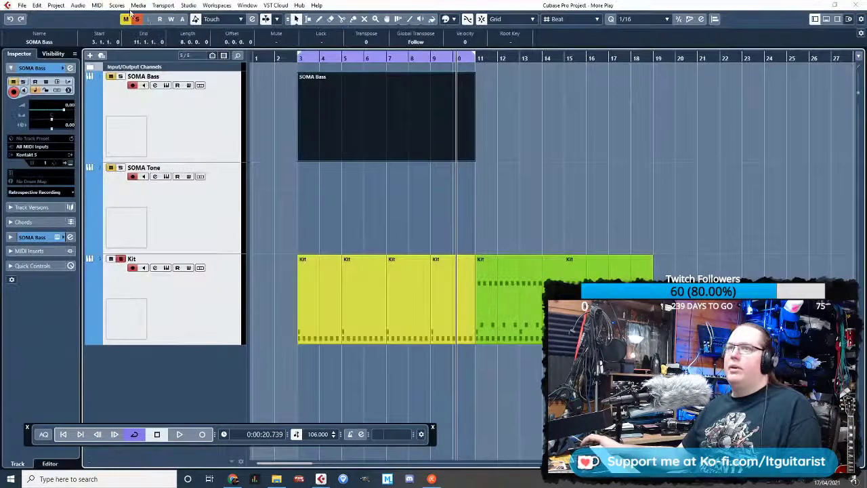
double_click(330, 92)
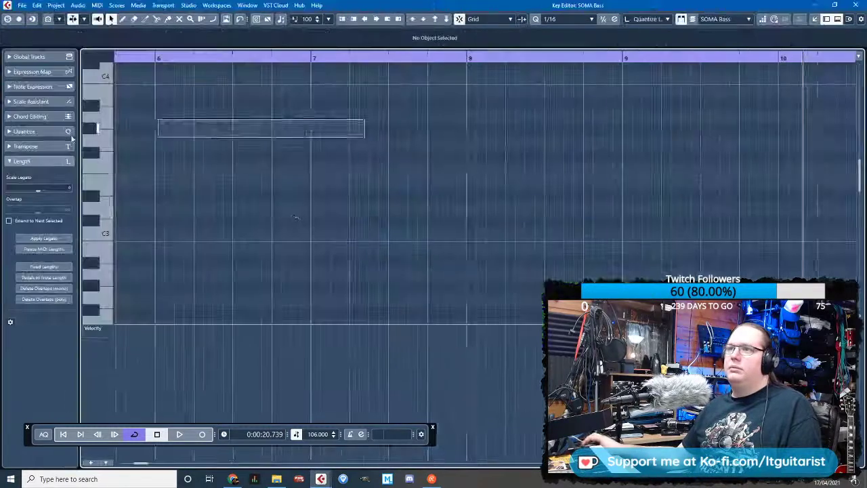
scroll(221, 212, "left", 2)
scroll(327, 237, "down", 3)
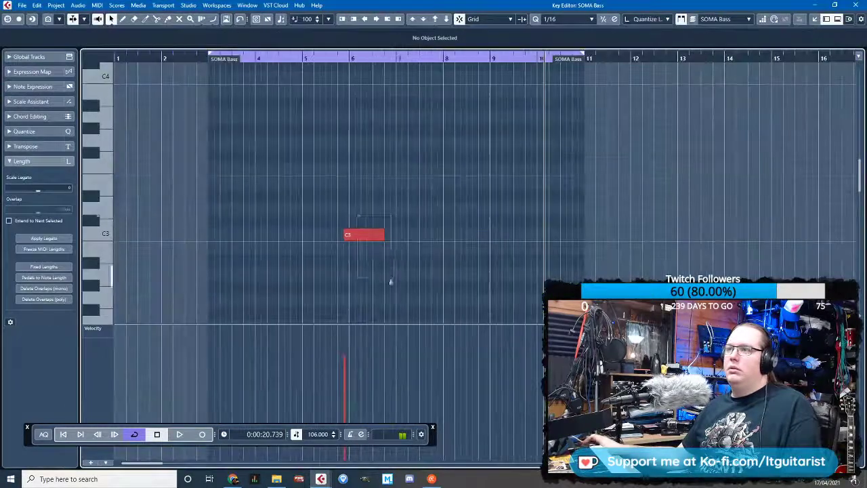
left_click_drag(344, 236, 211, 248)
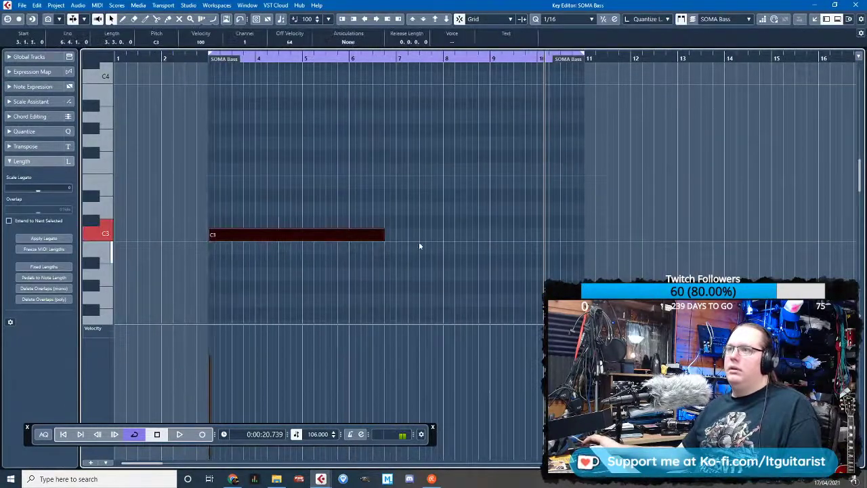
left_click(855, 5)
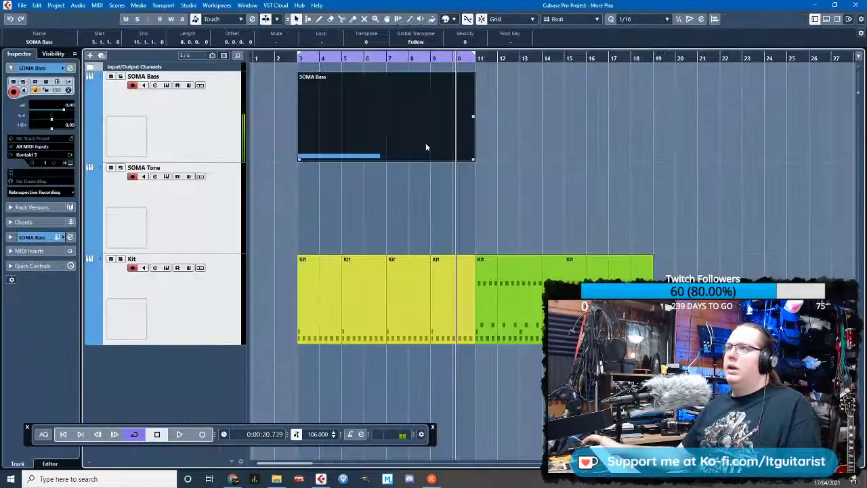
Play the arrangement and shorten the SOMA Bass part to four bars, ending at bar 7
key("space")
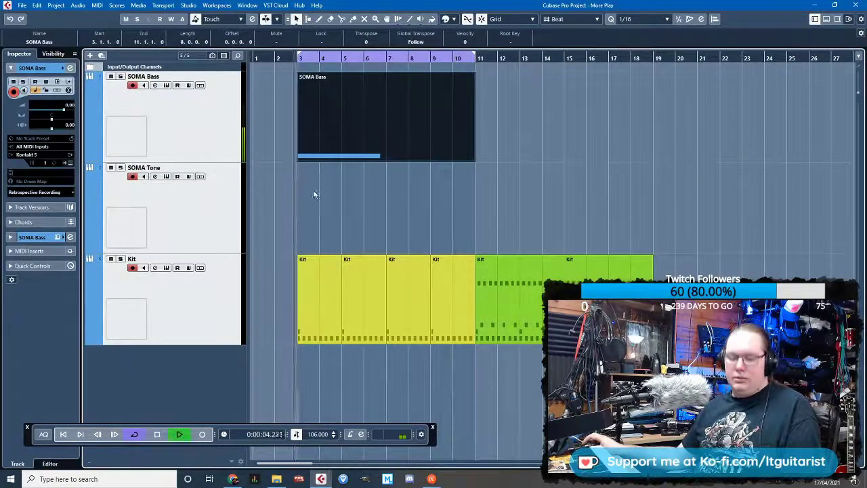
scroll(316, 193, "up", 4)
scroll(316, 194, "down", 1)
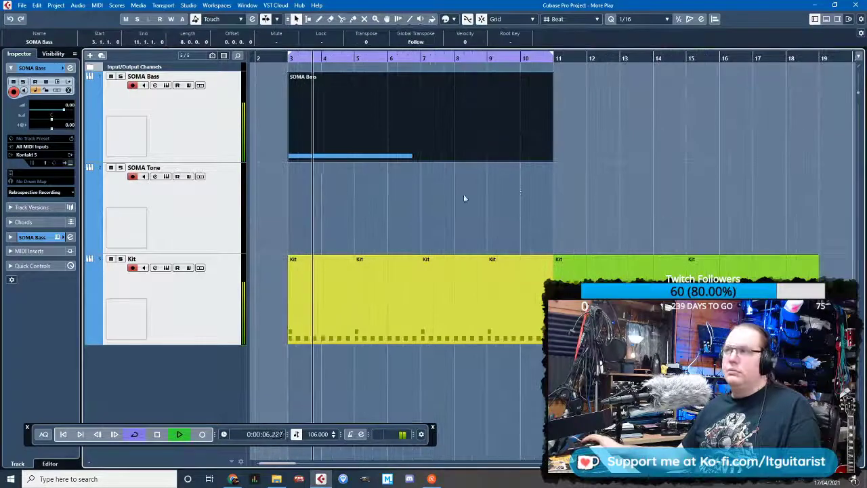
left_click_drag(554, 164, 420, 164)
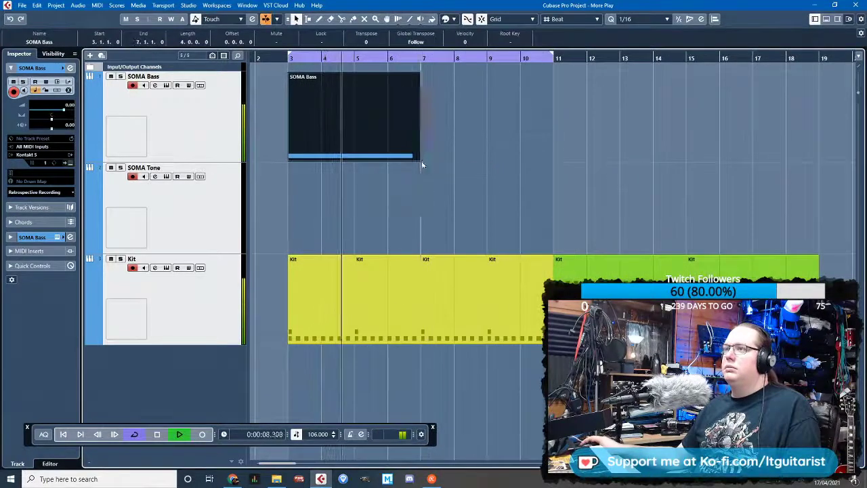
scroll(404, 226, "up", 1)
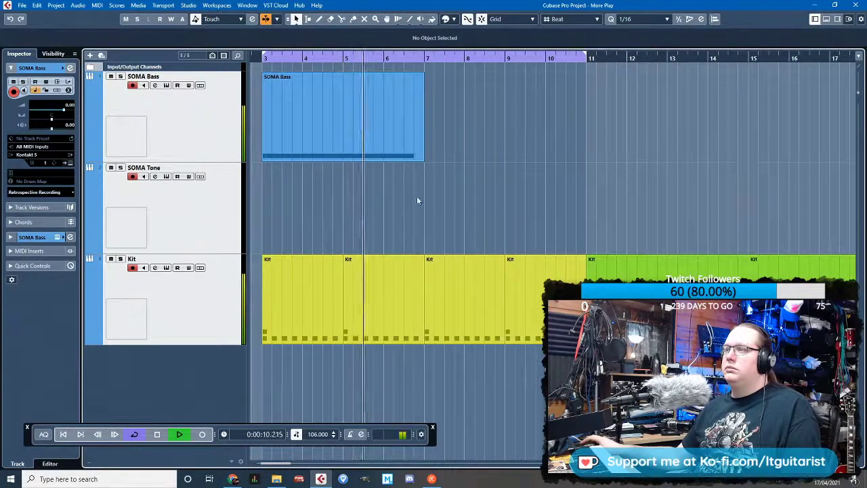
left_click(405, 150)
left_click(449, 193)
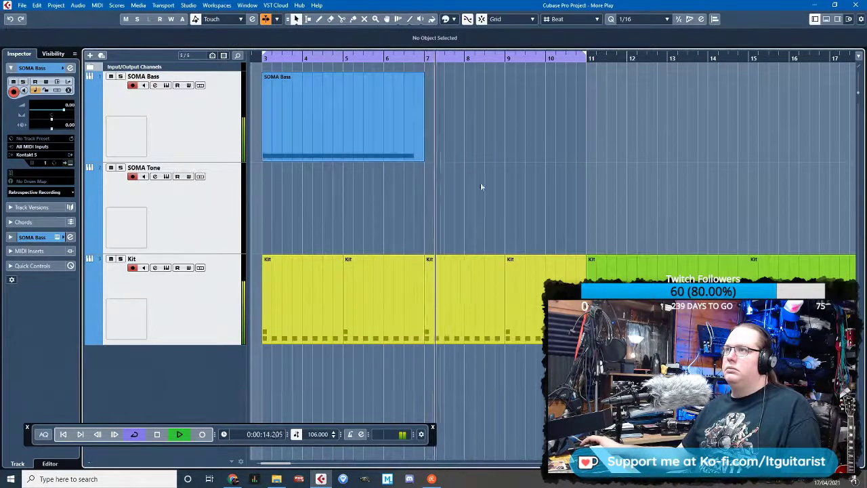
key("space")
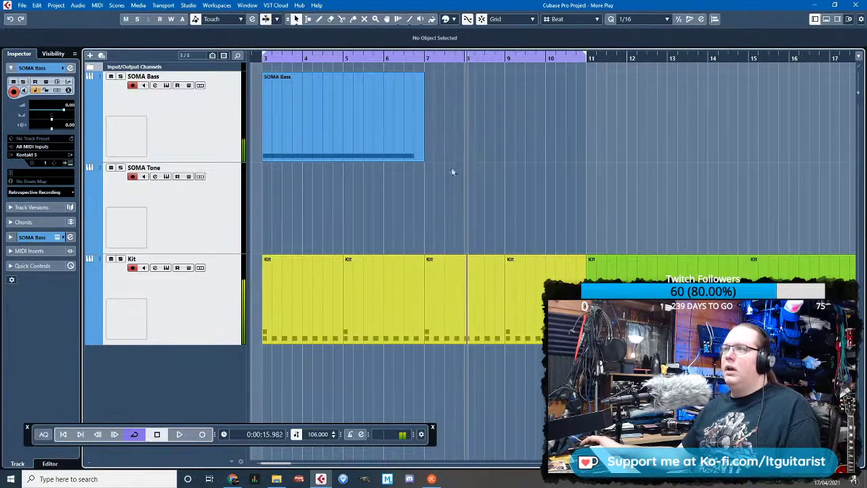
Time-stretch the SOMA Bass part with its note down to two bars, ending at bar 5, and play it
key("1")
key("1")
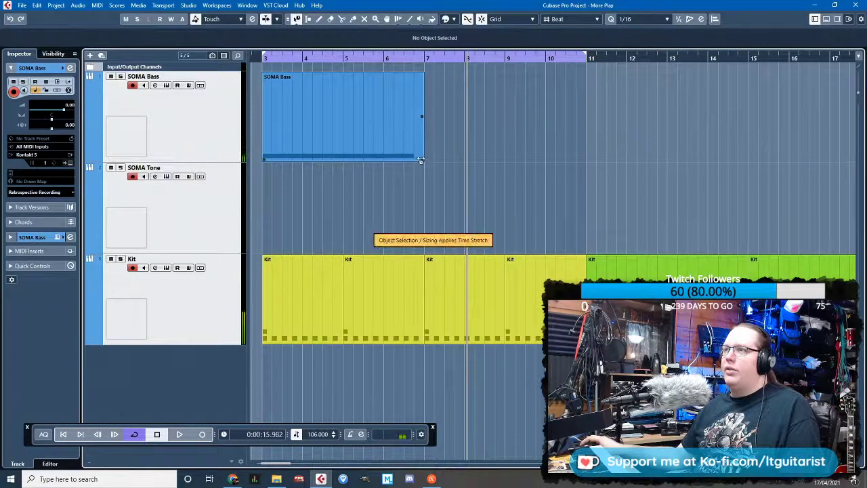
left_click_drag(410, 160, 384, 158)
left_click_drag(257, 60, 262, 58)
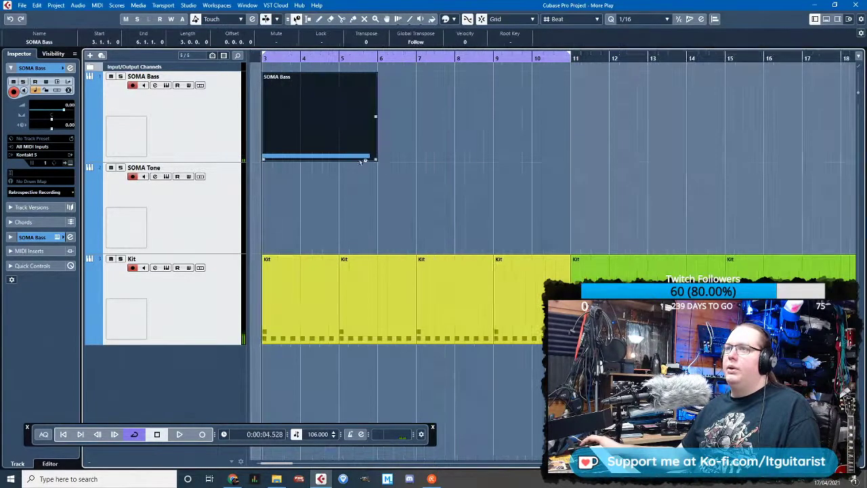
left_click_drag(373, 162, 339, 166)
key("1")
key("space")
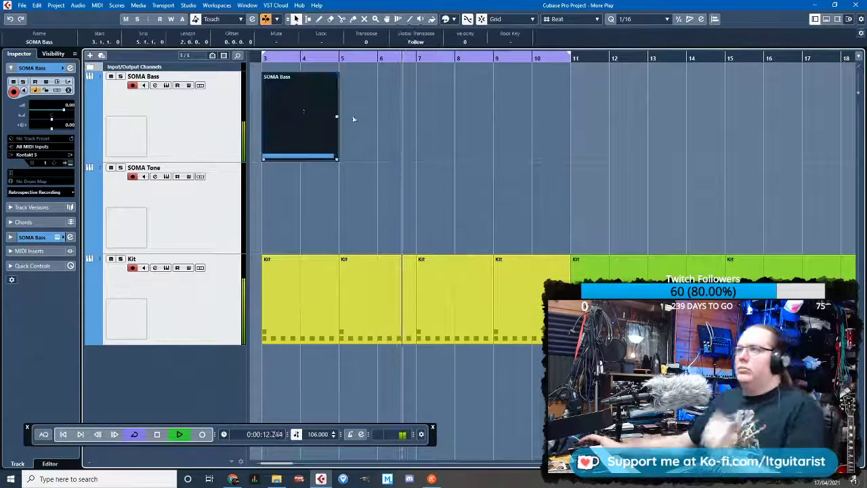
Extend the SOMA Bass part to bar 7 without stretching its note and duplicate it across bars 7 to 10
left_click_drag(337, 157, 415, 161)
key("ctrl+d")
left_click_drag(466, 210, 339, 192)
key("space")
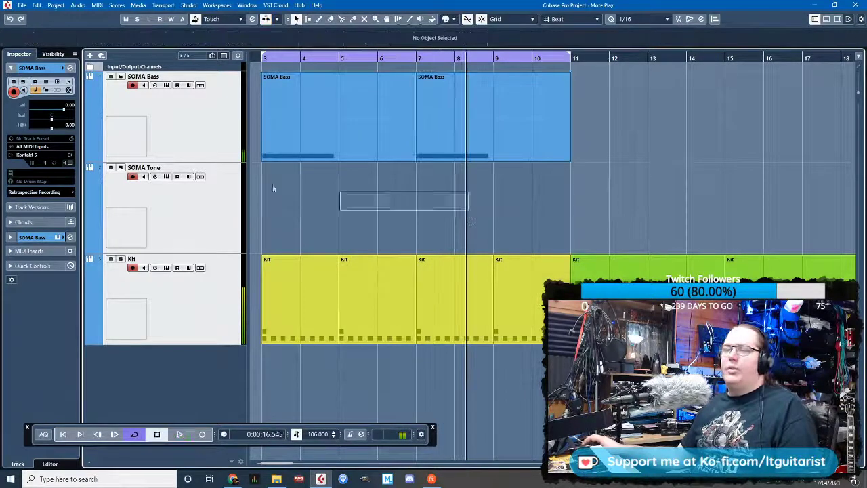
Examine the sample, source and group effect settings of the SOMA Bass instrument in Kontakt, close it, and replay the loop
left_click(199, 126)
left_click(70, 162)
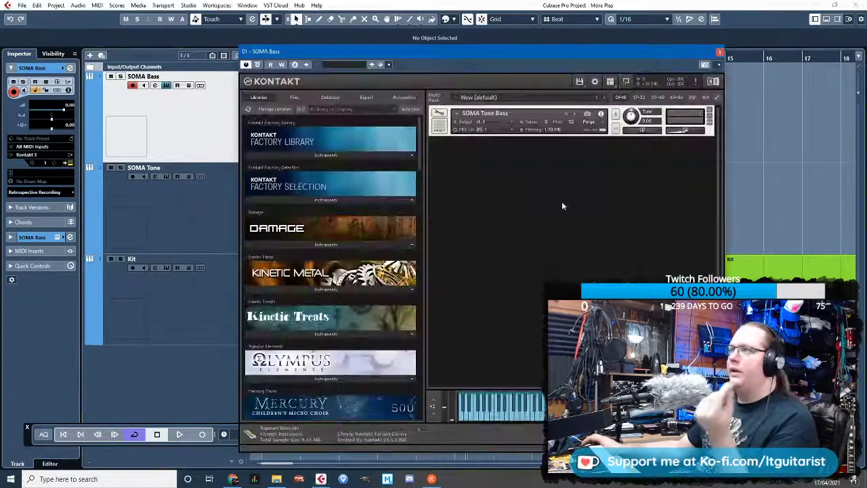
left_click(441, 118)
scroll(613, 229, "down", 5)
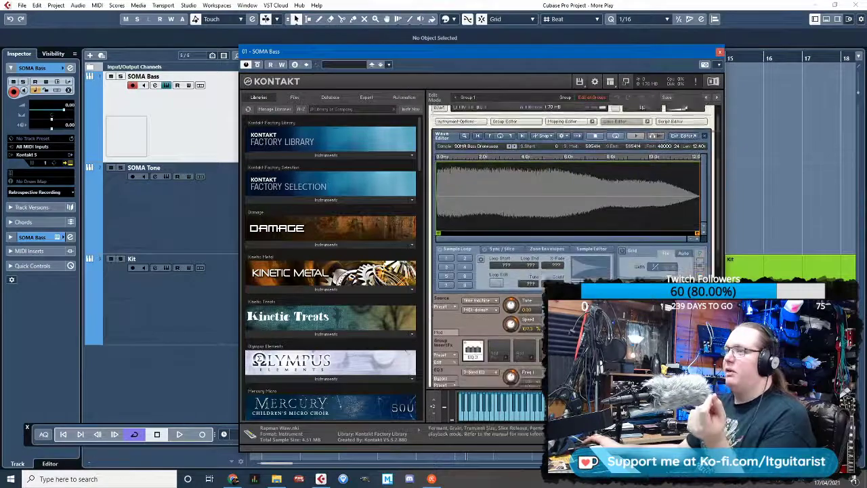
scroll(540, 350, "down", 1)
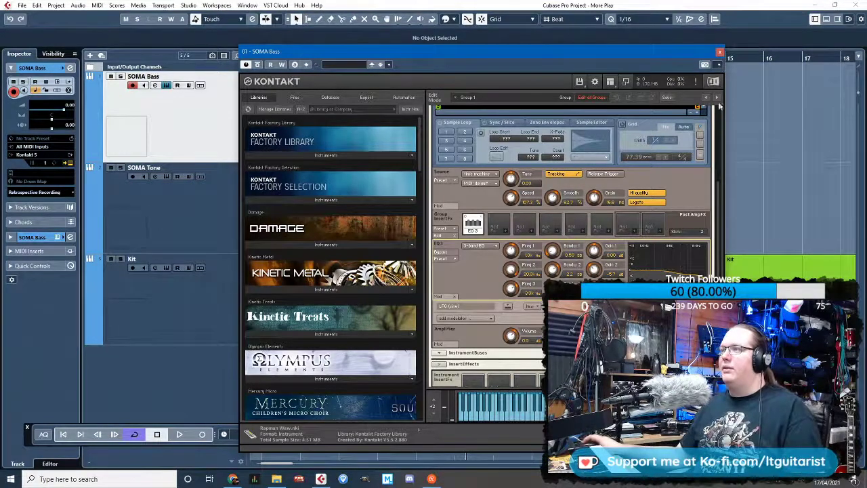
left_click(719, 51)
key("space")
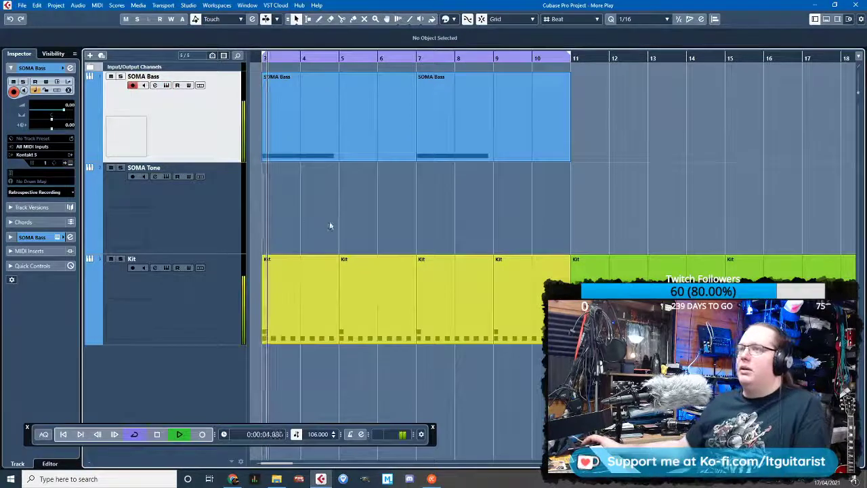
scroll(329, 224, "left", 2)
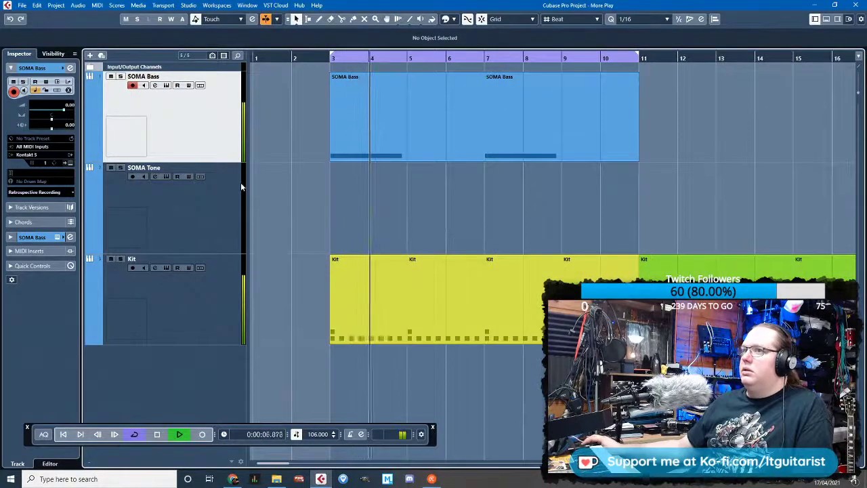
key("space")
Insert the Steinberg Frequency EQ as the first audio insert on the SOMA Bass channel
left_click(50, 237)
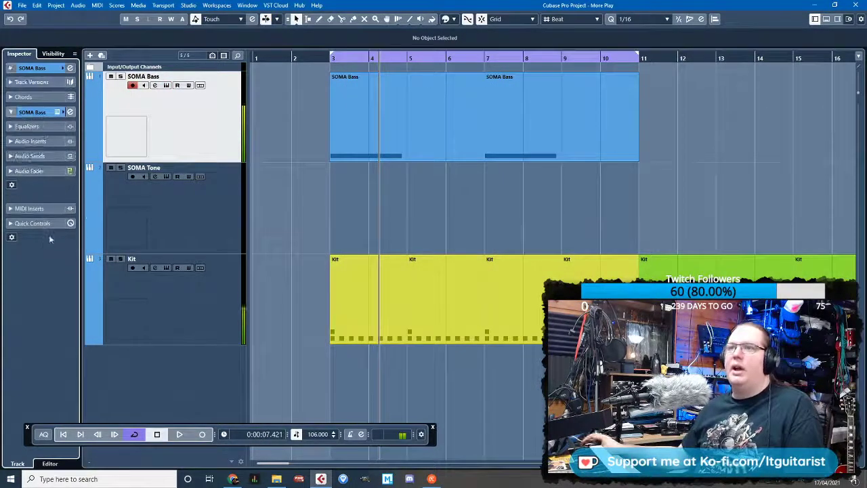
left_click(9, 142)
left_click(55, 156)
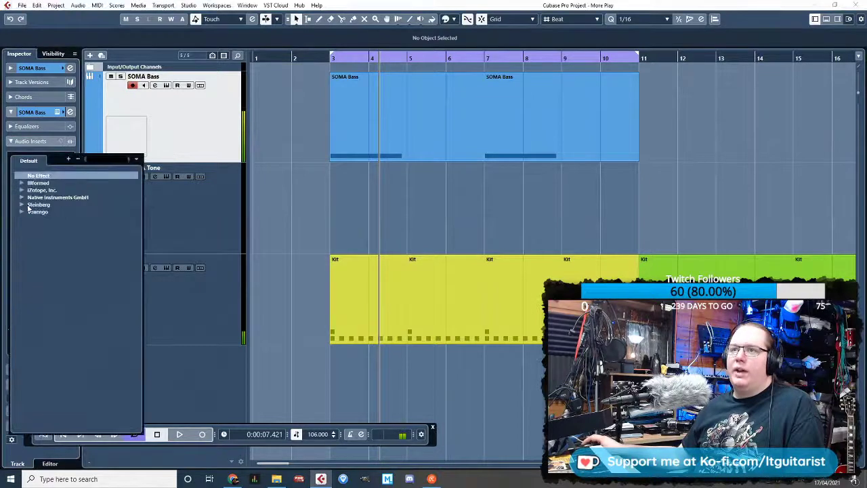
left_click(28, 205)
left_click(33, 248)
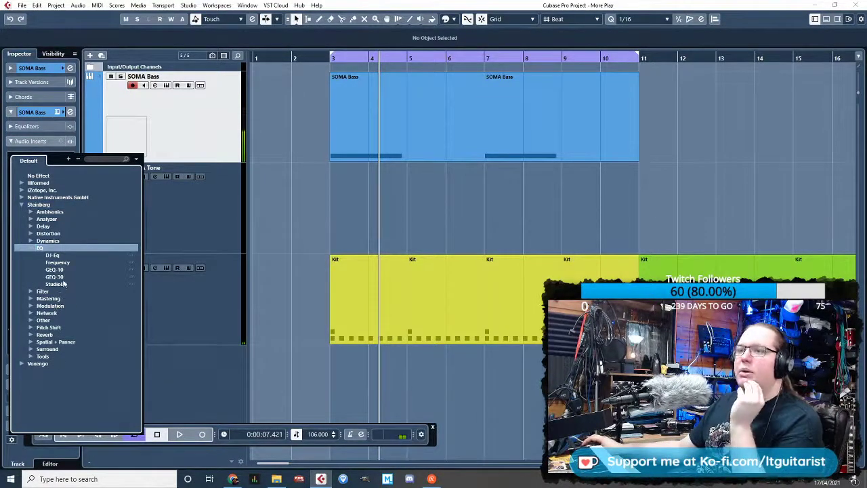
left_click(67, 262)
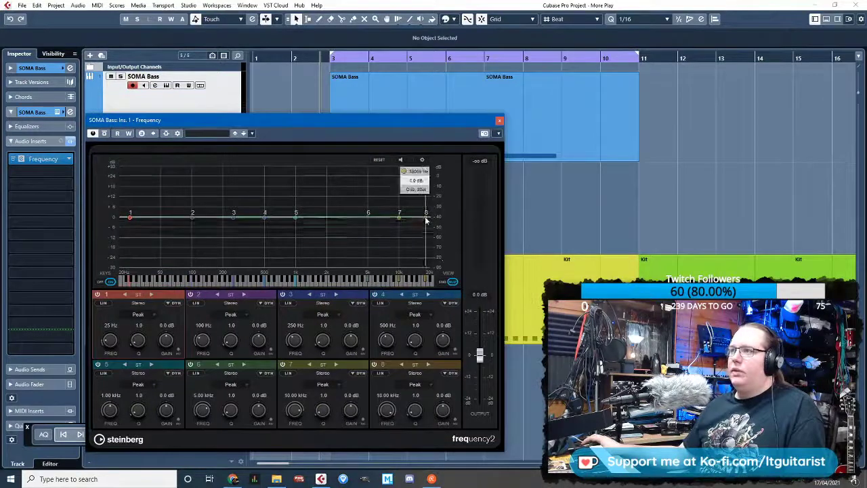
Turn band 8 of the SOMA Bass EQ into a Cut 24 filter and play the bass soloed
left_click_drag(426, 215, 406, 285)
left_click(415, 384)
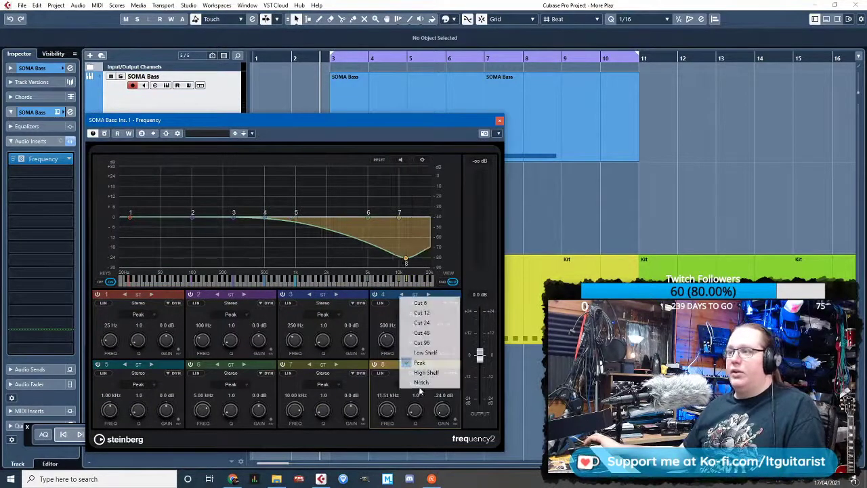
left_click(439, 313)
key("space")
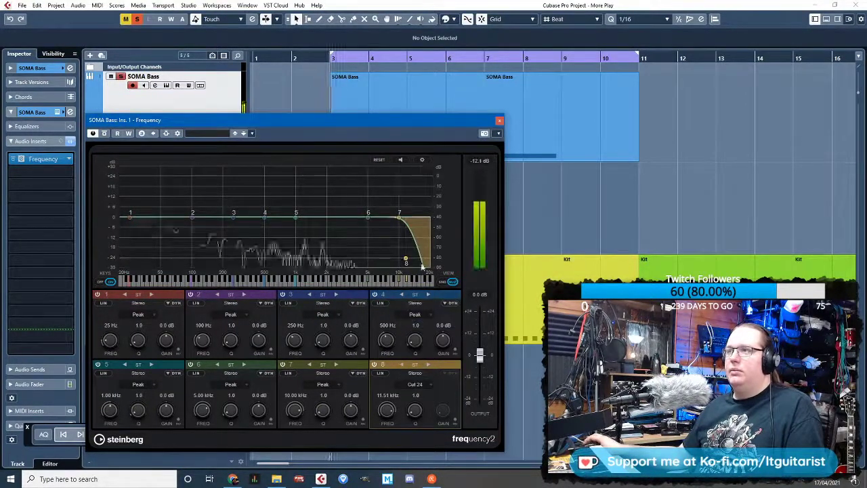
Sweep band 8's cutoff during playback, adjust its Q, leave the cutoff at 20 kHz, and close the EQ
left_click_drag(406, 263, 305, 288)
mouse_move(415, 411)
left_mouse_down()
mouse_move(417, 381)
mouse_move(415, 399)
left_mouse_up()
left_click_drag(312, 258, 404, 237)
left_click_drag(277, 266, 430, 258)
left_click(499, 121)
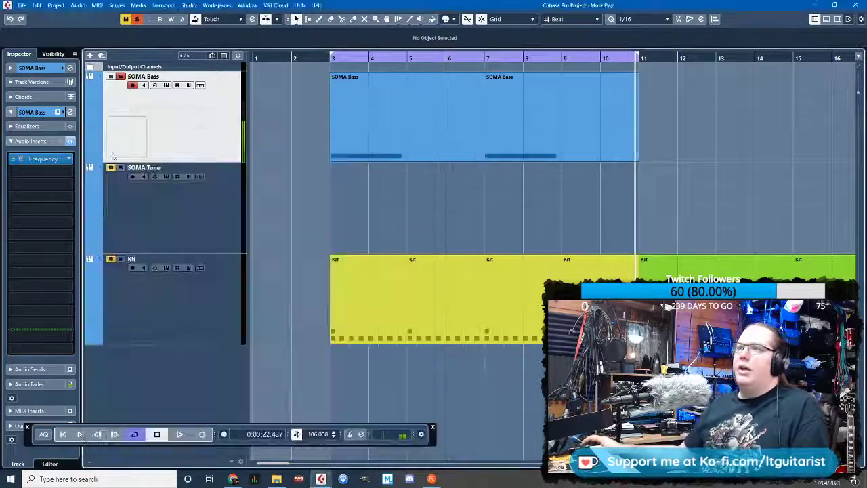
Show an automation lane under SOMA Bass and assign it to the Frequency insert's Band8 parameter EQ8Freq
left_click(110, 157)
left_click(146, 168)
left_click(152, 327)
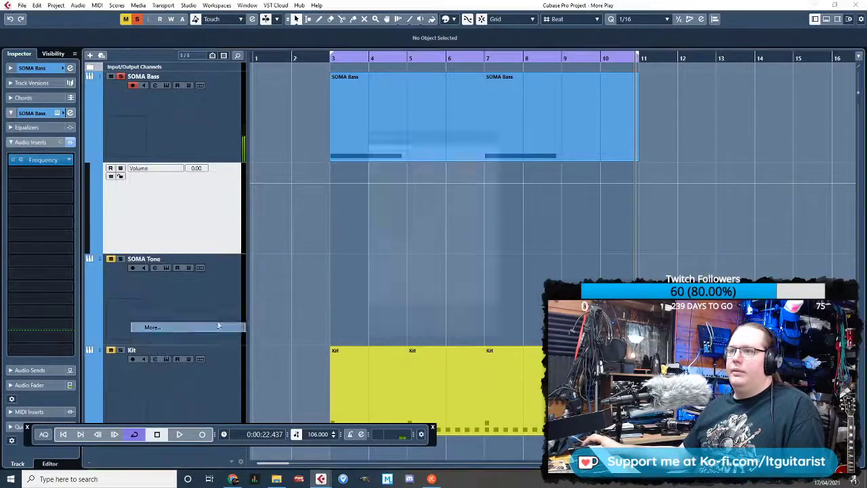
left_click(382, 198)
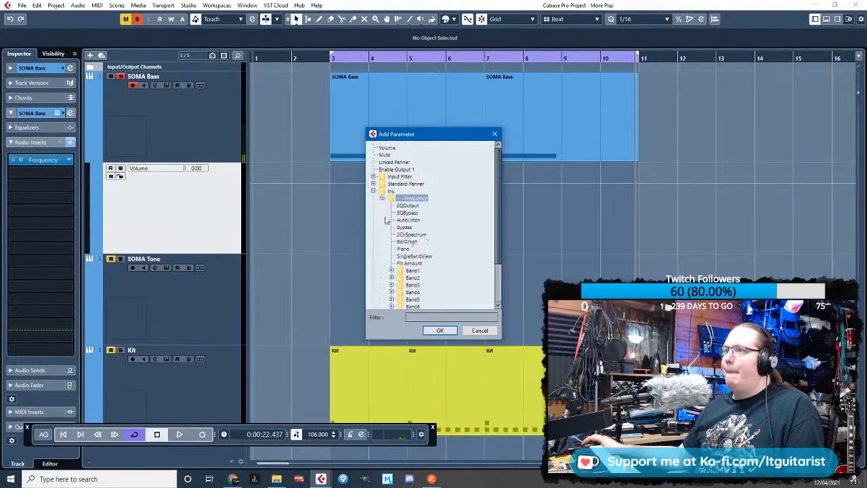
scroll(413, 271, "down", 3)
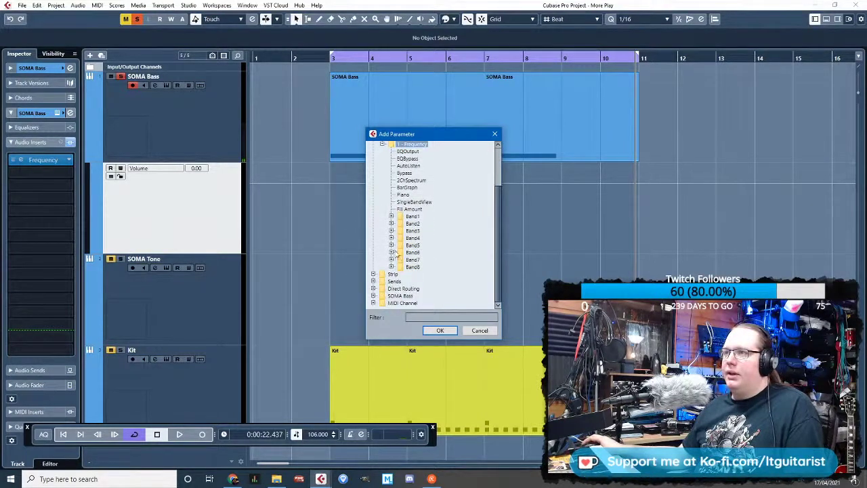
scroll(449, 262, "down", 2)
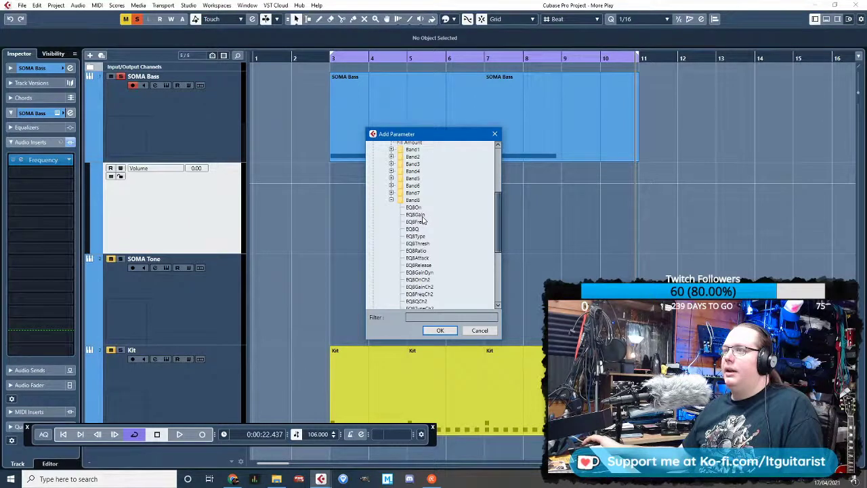
scroll(426, 237, "down", 2)
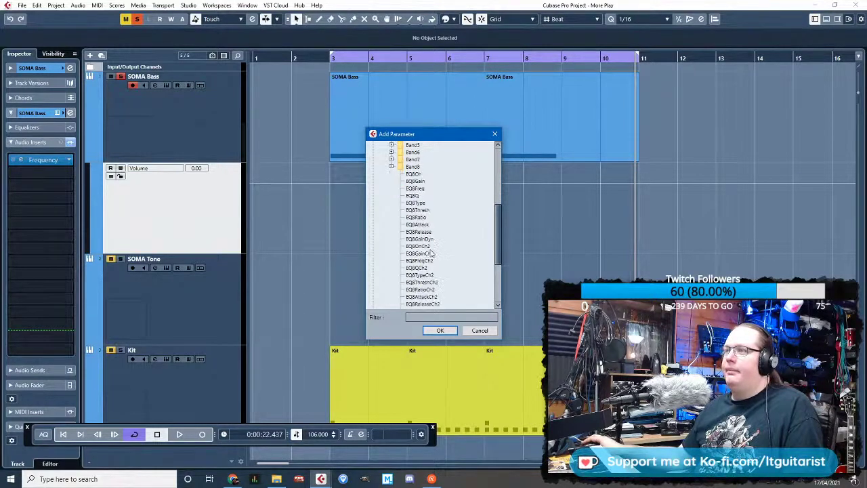
double_click(420, 190)
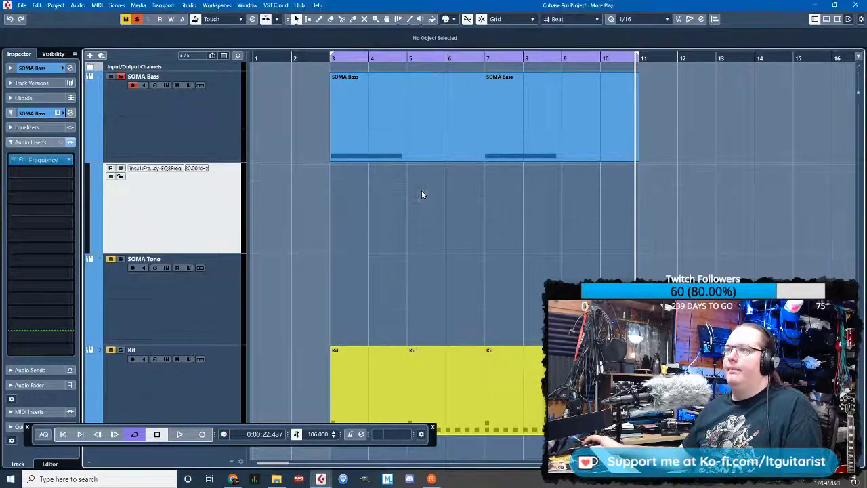
Draw a cutoff dip in the automation from 20 kHz at bar 3 to 836 Hz at 3.2 and back to 20 kHz at 3.3
left_click(330, 160)
left_click(330, 163)
left_click(330, 165)
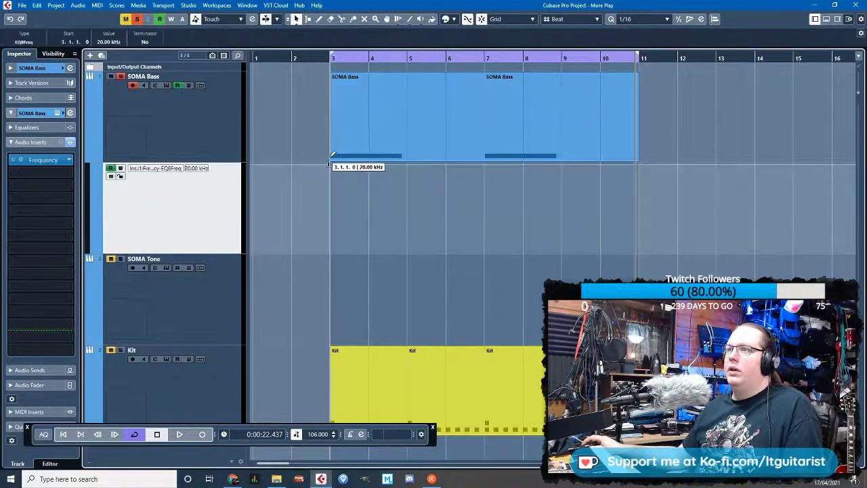
scroll(333, 172, "up", 2)
left_click(324, 169)
key("space")
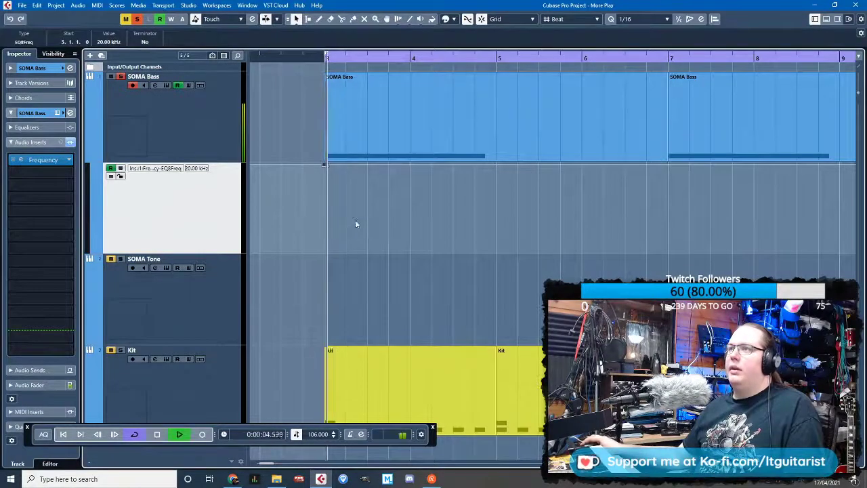
left_click(345, 210)
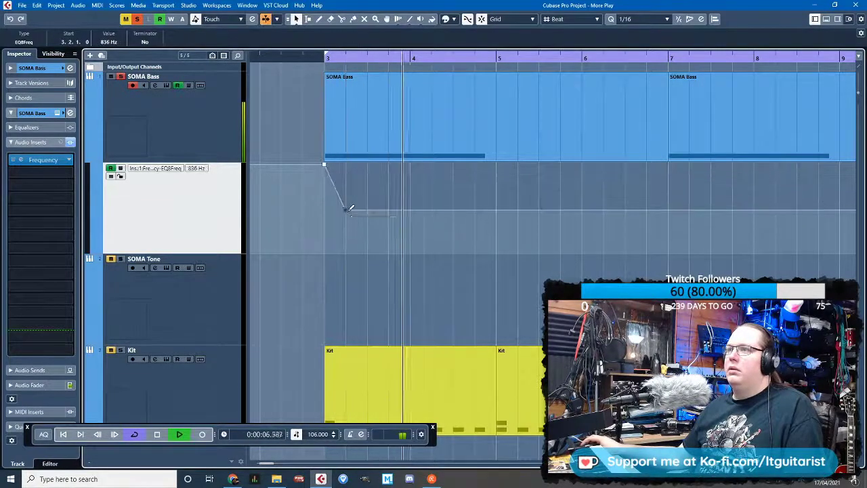
left_click(367, 164)
Widen the cutoff dip to end at bar 4, with one low point of about 1.09 kHz at 3.3 and a rounded rise
left_click_drag(326, 58, 326, 62)
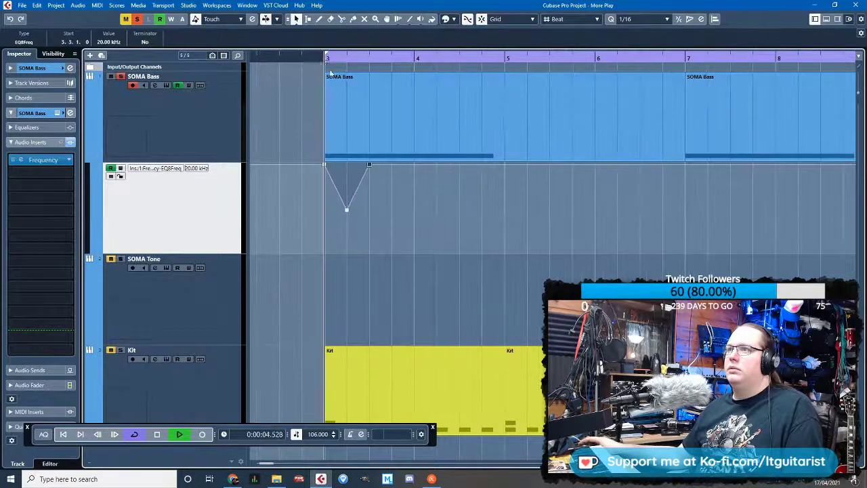
key("space")
left_click_drag(369, 165, 413, 165)
left_click_drag(375, 192, 376, 204)
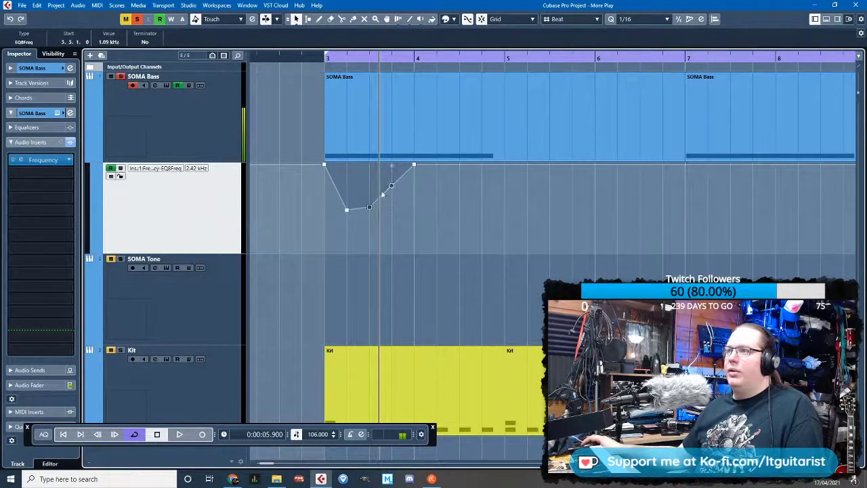
left_click(383, 195)
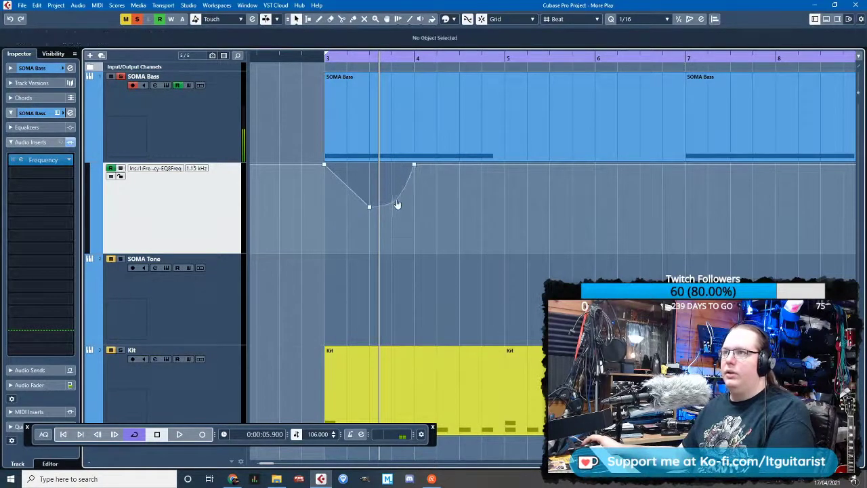
Replay from bar 3, bend the falling and rising curves of the cutoff dip, and turn on the metronome
double_click(316, 58)
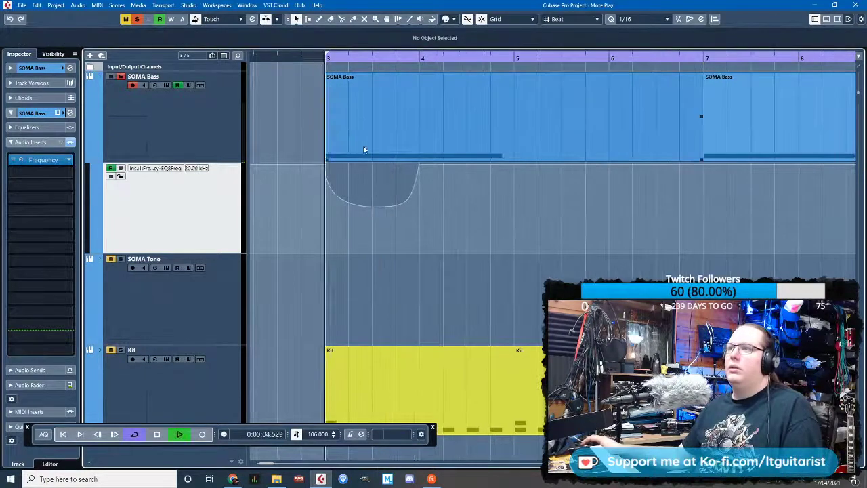
left_click_drag(338, 196, 348, 189)
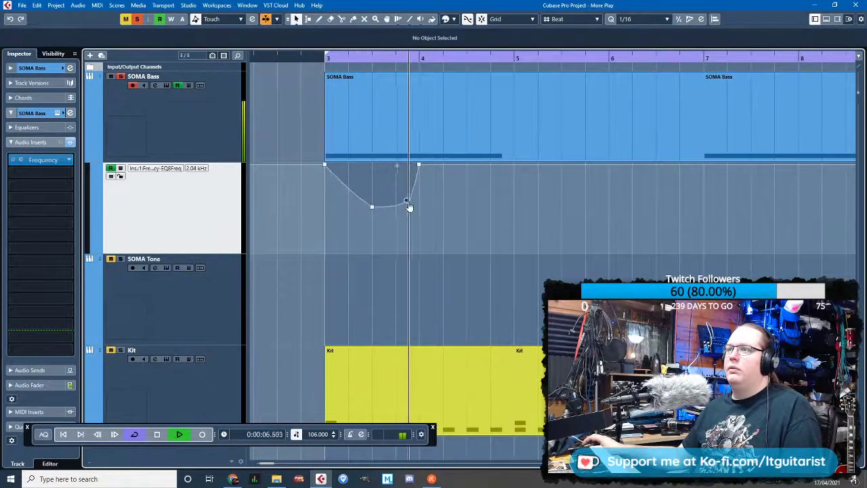
key("space")
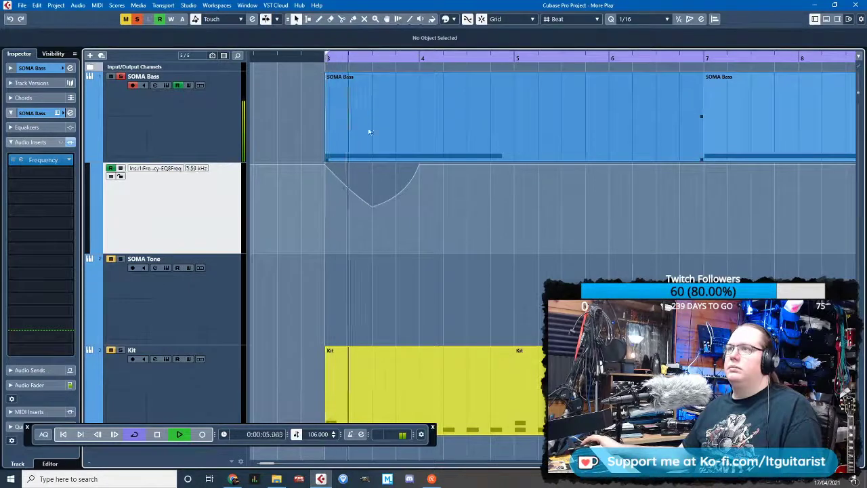
key("c")
left_click(326, 58)
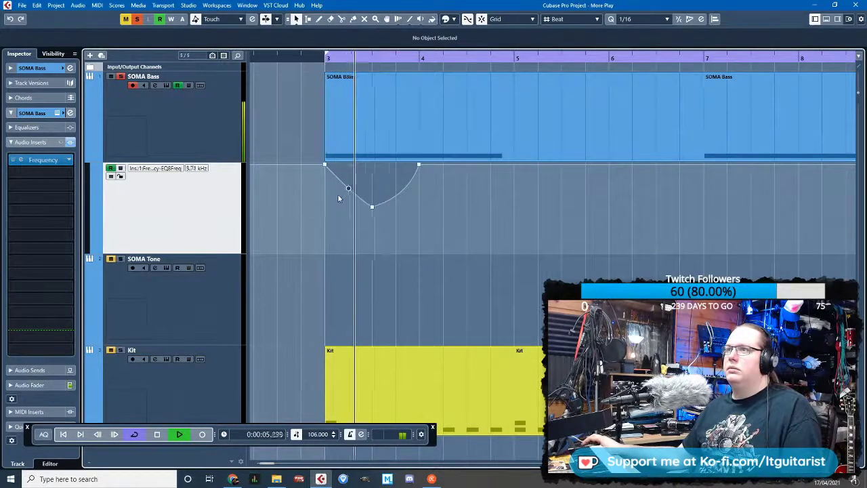
Make the dip's rise steep at its start, bow its falling curve downward, and replay it from bar 3
key("space")
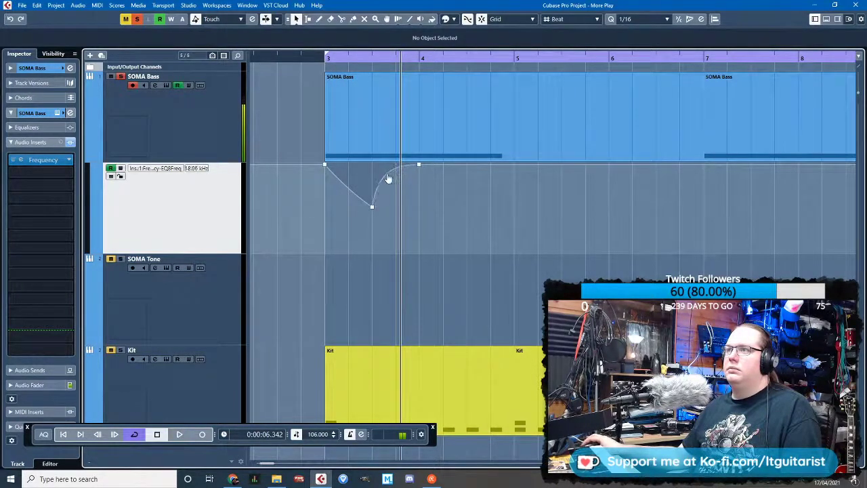
key("space")
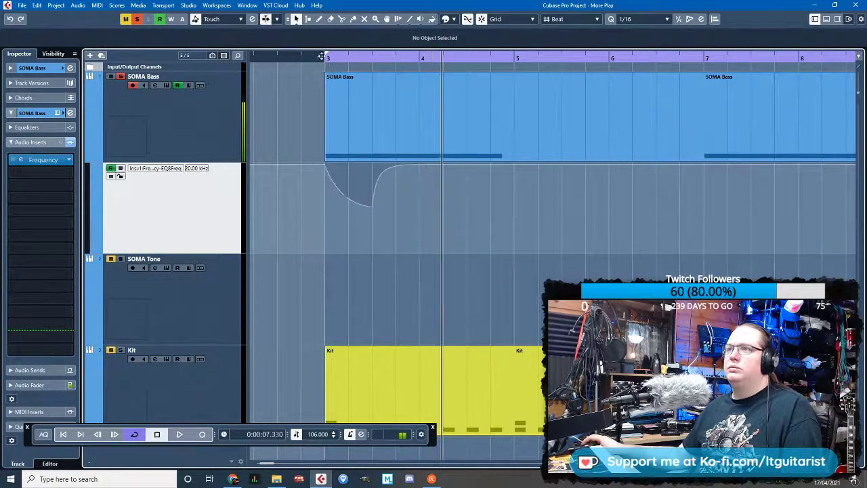
key("space")
key("space")
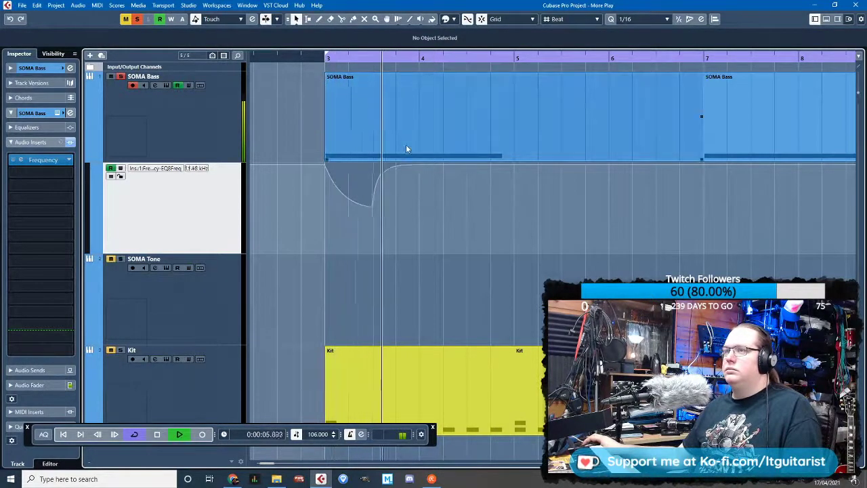
key("space")
Shorten the cutoff dip to half a bar, with its low point at 3.2 and its end at 3.3, and steepen the rise
left_click_drag(373, 206, 349, 210)
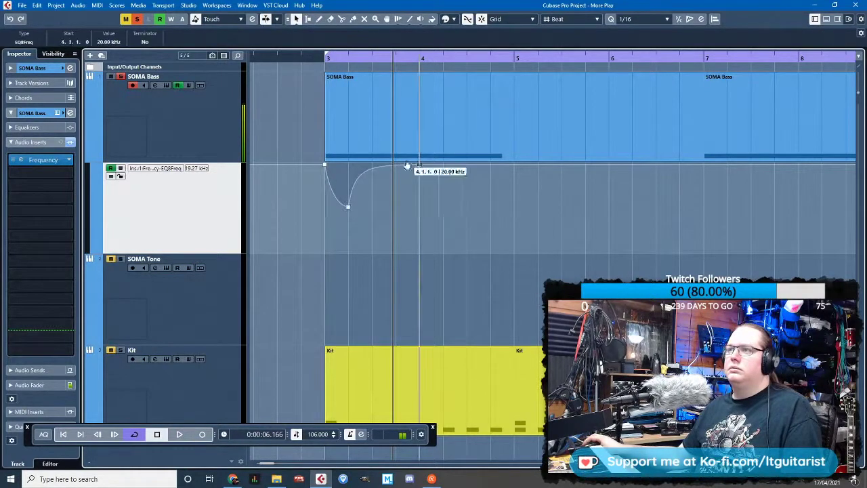
left_click_drag(406, 165, 391, 165)
key("space")
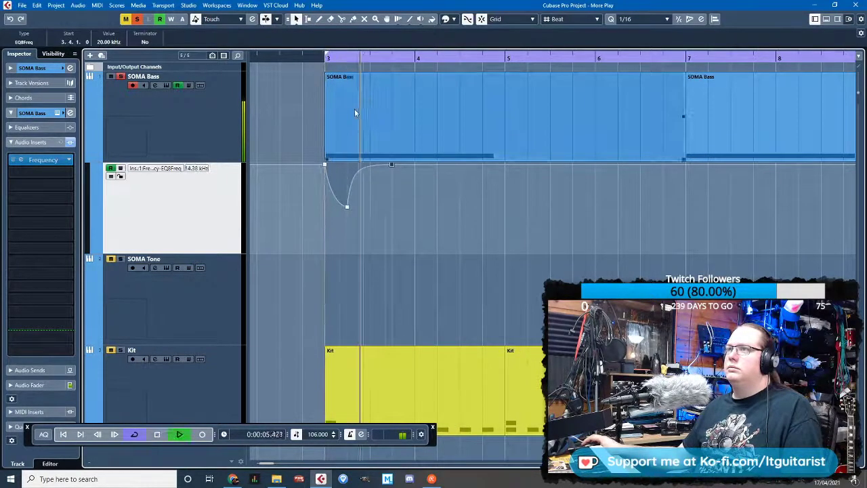
key("space")
left_click(357, 171)
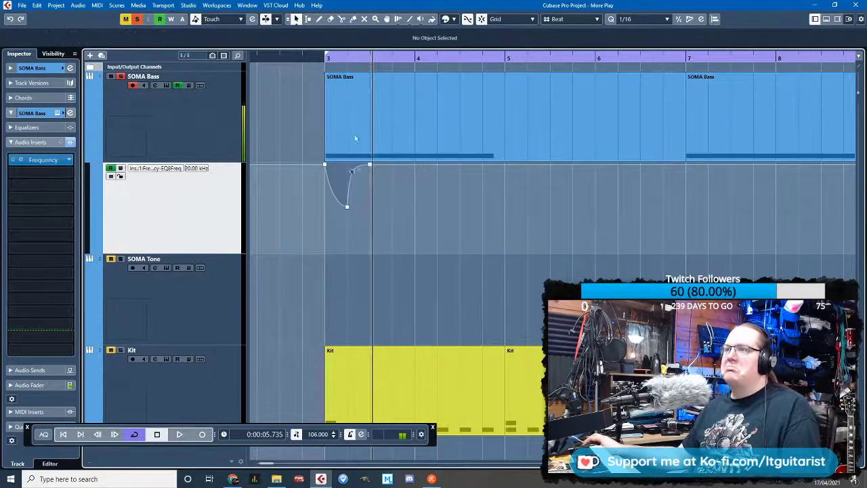
Duplicate the half-bar cutoff dip into the second half of bar 3 and lower the copy's low point to about 700 Hz
left_click_drag(324, 174, 370, 174)
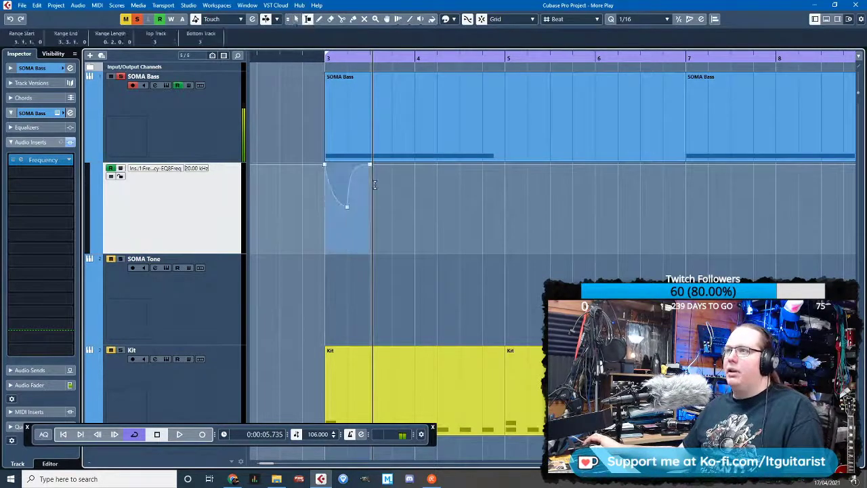
key("ctrl+d")
key("KP_1")
key("1")
key("space")
scroll(386, 192, "up", 2)
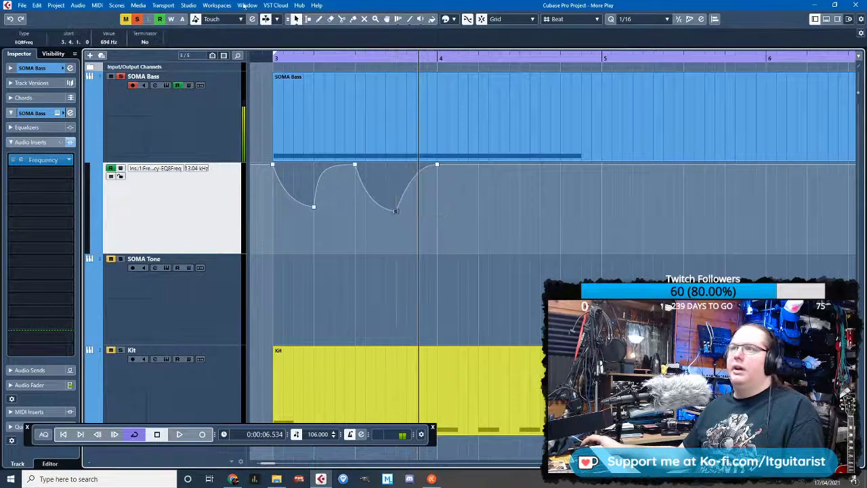
Duplicate the bar 3 cutoff automation across bar 4 and smooth the rising curve of the copied dip
left_click(308, 18)
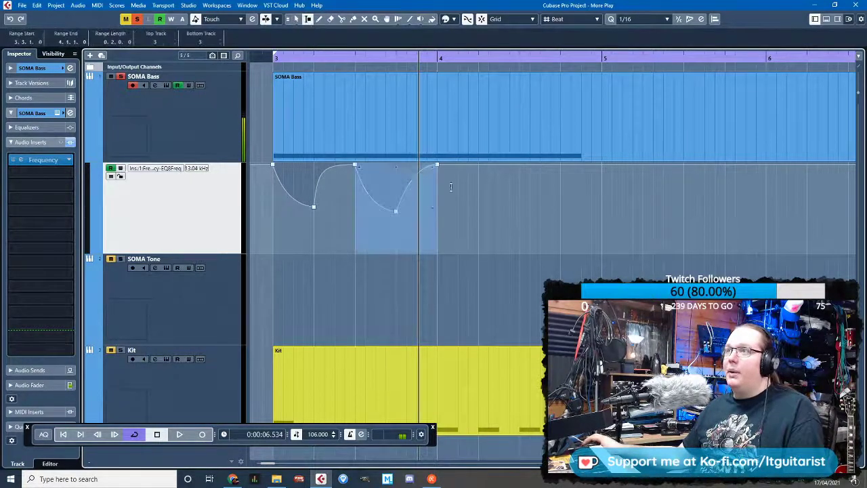
left_click_drag(451, 190, 285, 204)
key("ctrl+d")
key("1")
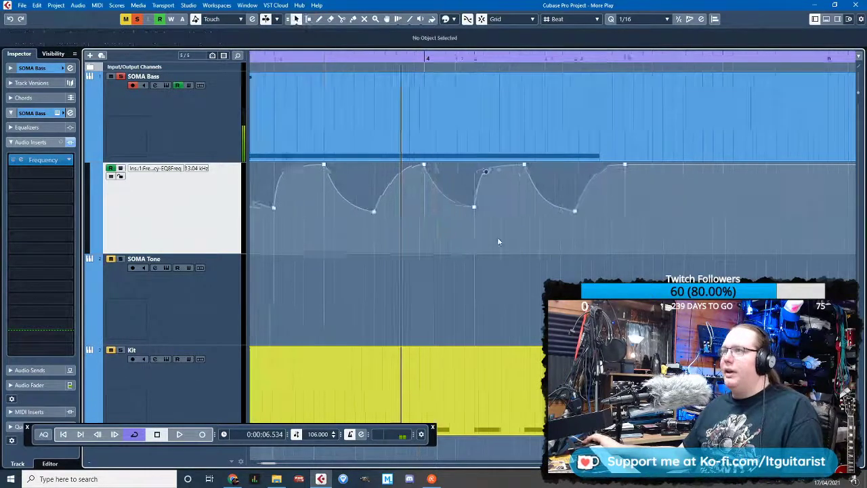
scroll(497, 237, "up", 3)
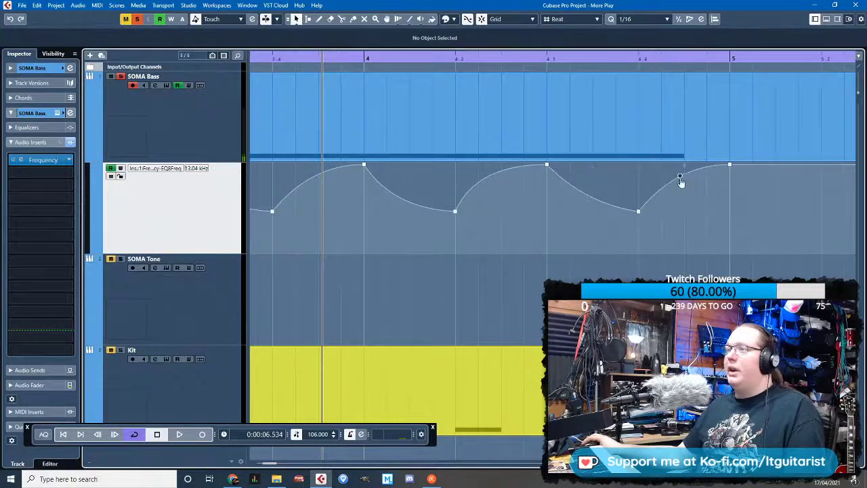
scroll(619, 218, "down", 3)
left_click(307, 18)
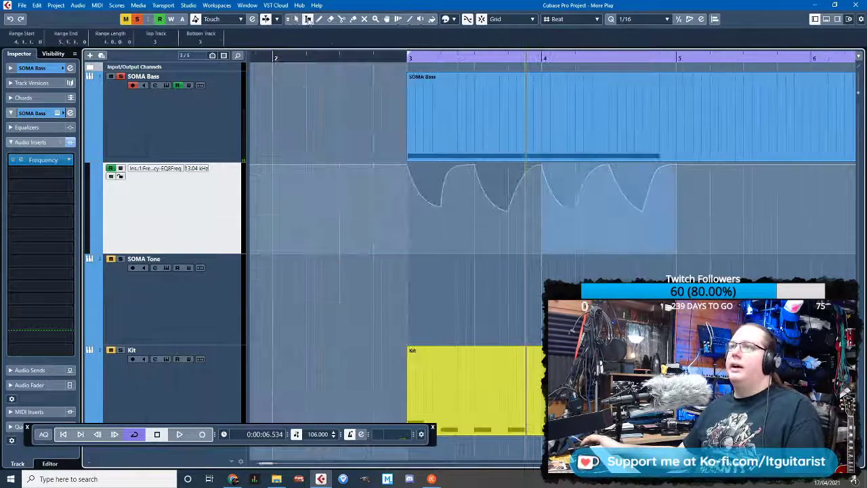
Duplicate the cutoff automation of bars 3 and 4 on the SOMA Bass lane across bars 5 and 6
left_click_drag(414, 216, 674, 242)
key("ctrl+d")
scroll(667, 245, "down", 2)
key("1")
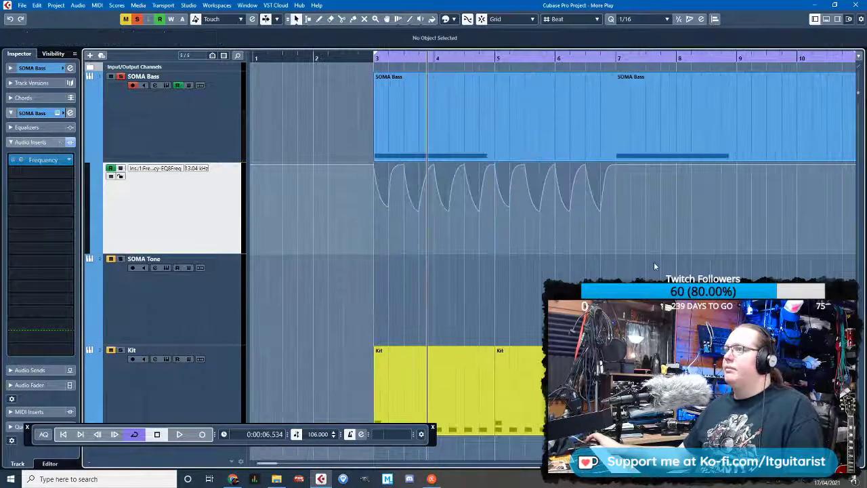
Vary the dips by raising the low point at 5.4 and slightly lowering the peaks at 5 and 6.3, and play them back
scroll(569, 235, "up", 4)
left_click(494, 211)
left_click_drag(493, 214, 494, 204)
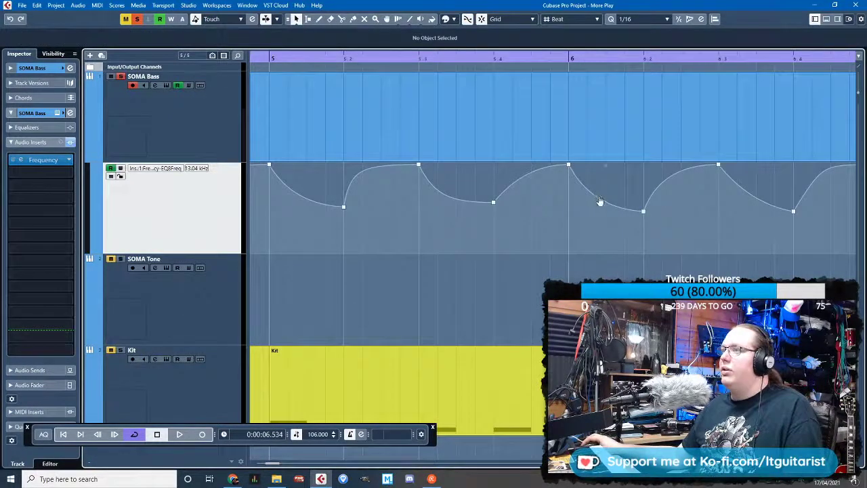
scroll(528, 224, "down", 3)
left_click(341, 259)
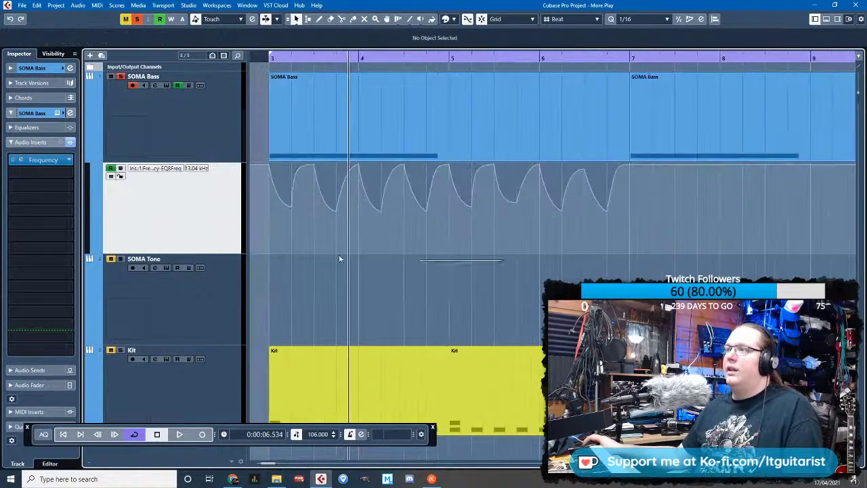
scroll(456, 224, "up", 2)
left_click(363, 166)
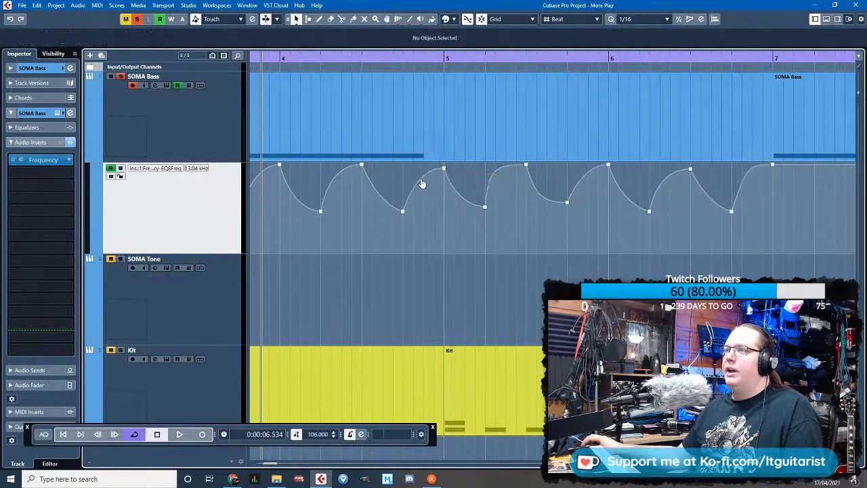
scroll(421, 183, "down", 2)
key("space")
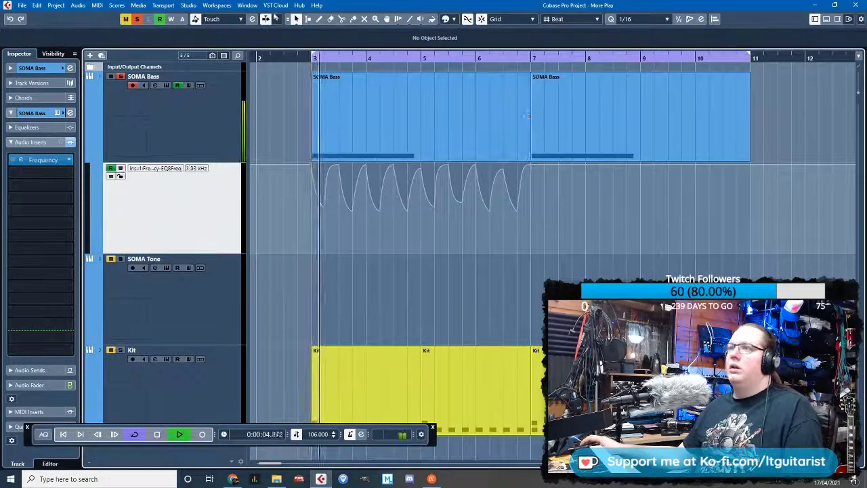
Duplicate the cutoff automation of bars 3 to 6 across bars 7 to 10
left_click(307, 19)
left_click_drag(311, 207, 527, 221)
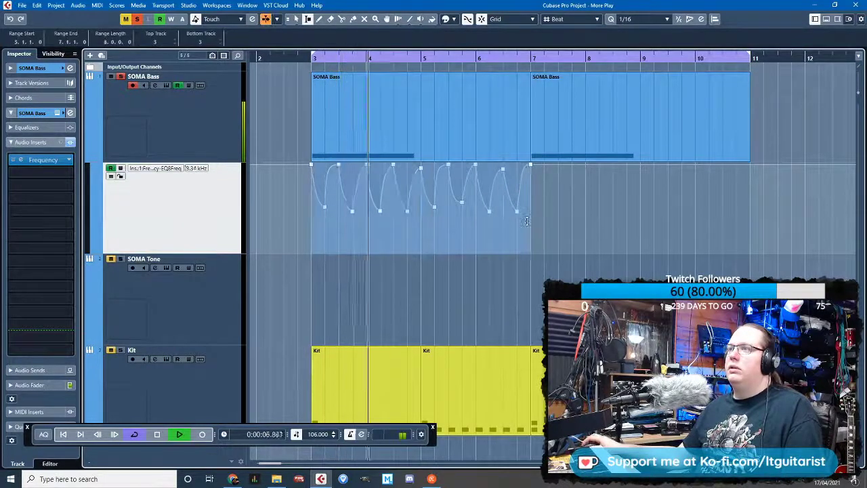
key("ctrl+d")
key("1")
scroll(358, 260, "down", 2)
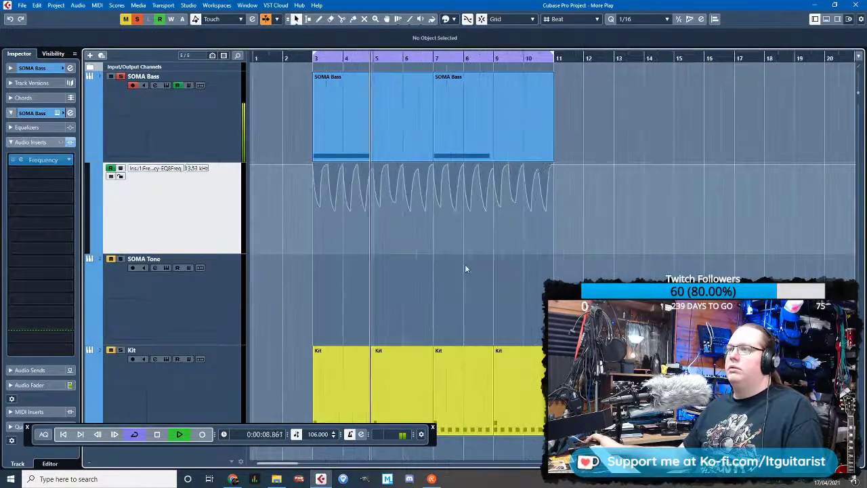
scroll(464, 265, "up", 2)
scroll(396, 264, "down", 3)
Examine the moving filter curve in the SOMA Bass Frequency EQ during playback
left_click(51, 161)
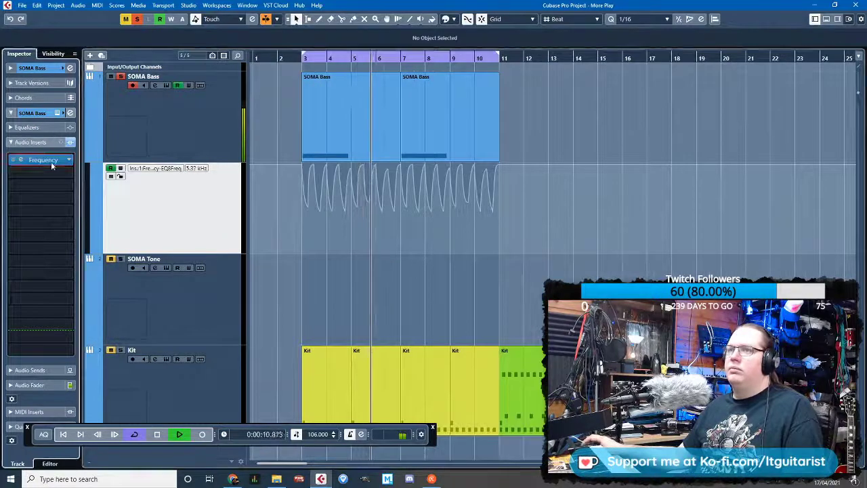
left_click(51, 161)
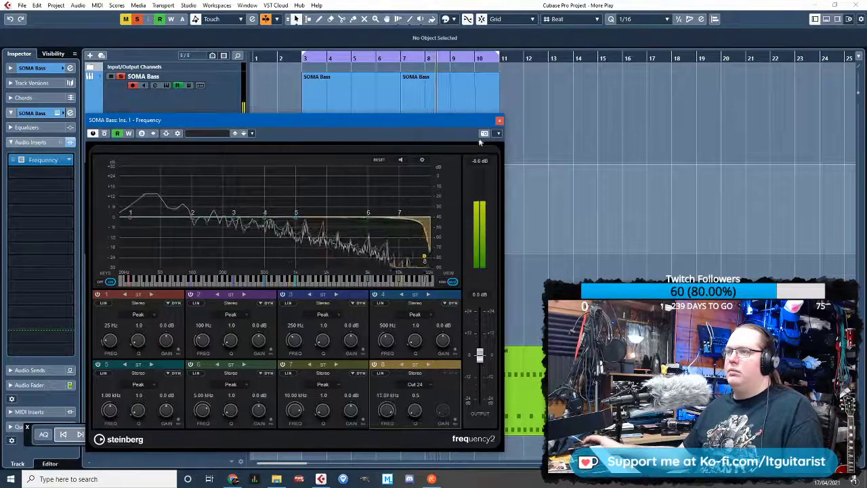
left_click(499, 120)
Turn off the SOMA Bass solo and replay all tracks from bar 2
left_click(276, 59)
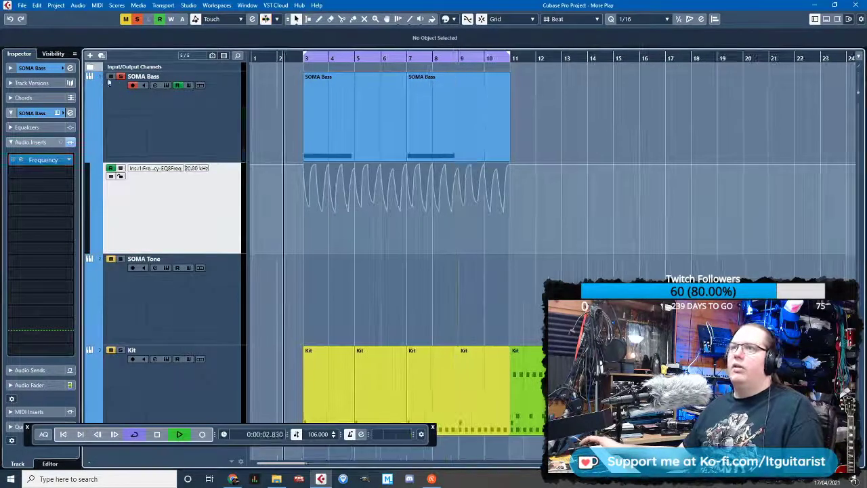
left_click(121, 76)
scroll(354, 298, "up", 3)
scroll(452, 296, "left", 2)
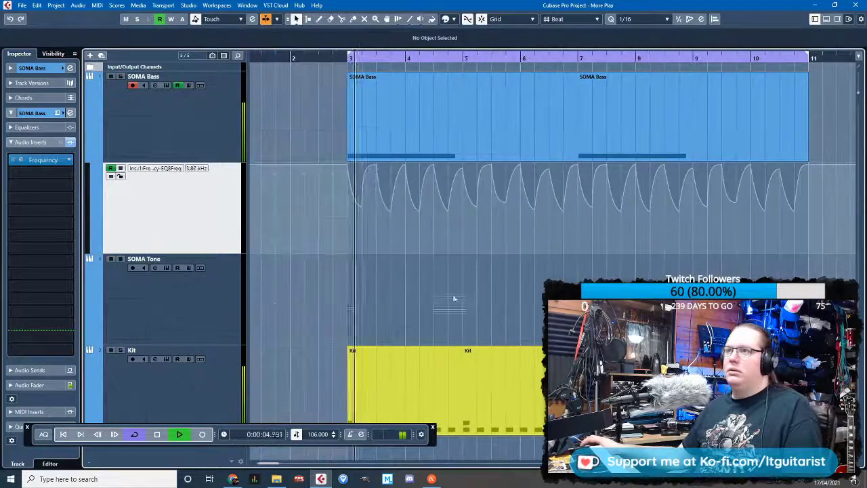
scroll(449, 304, "down", 2)
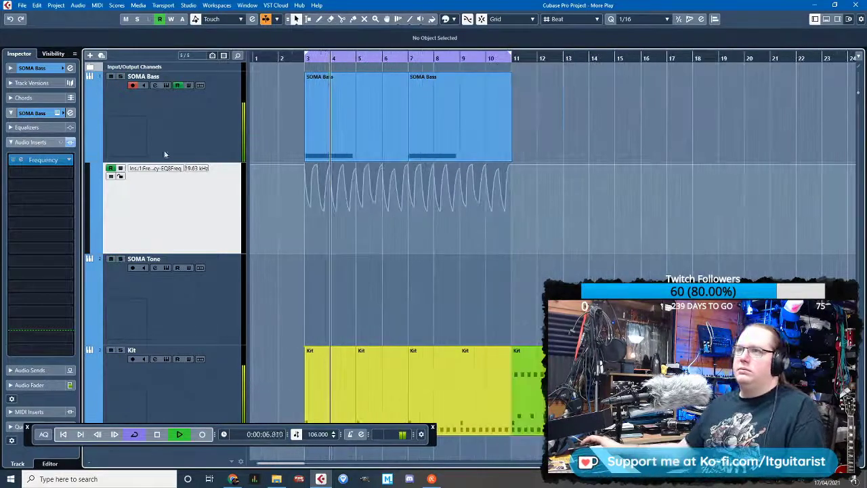
Duplicate both SOMA Bass parts together with their cutoff automation from bars 3–10 into bars 11–18
left_click(89, 157)
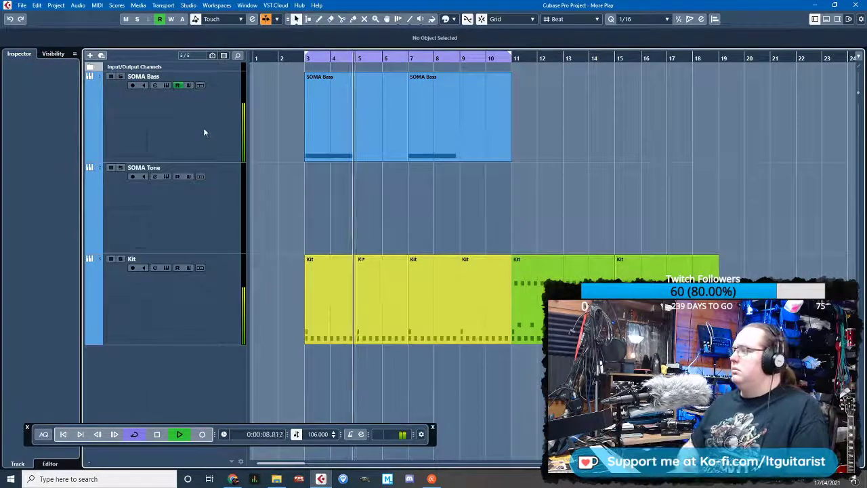
left_click(256, 146)
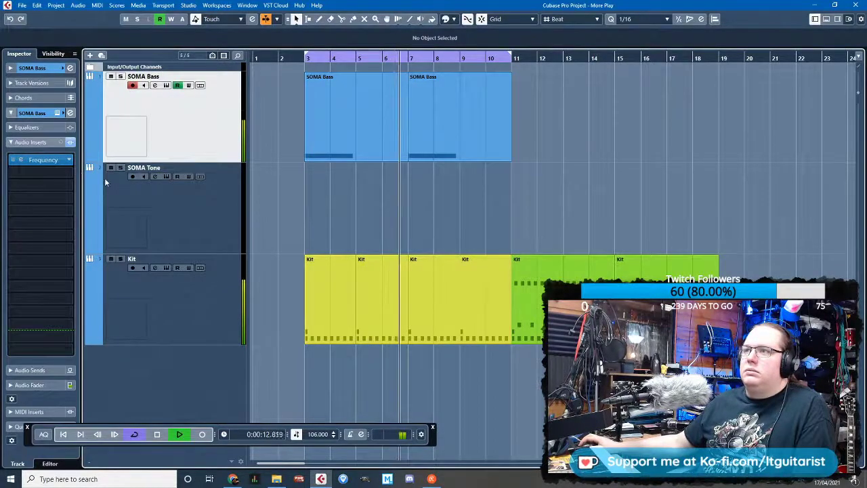
left_click_drag(567, 214, 307, 144)
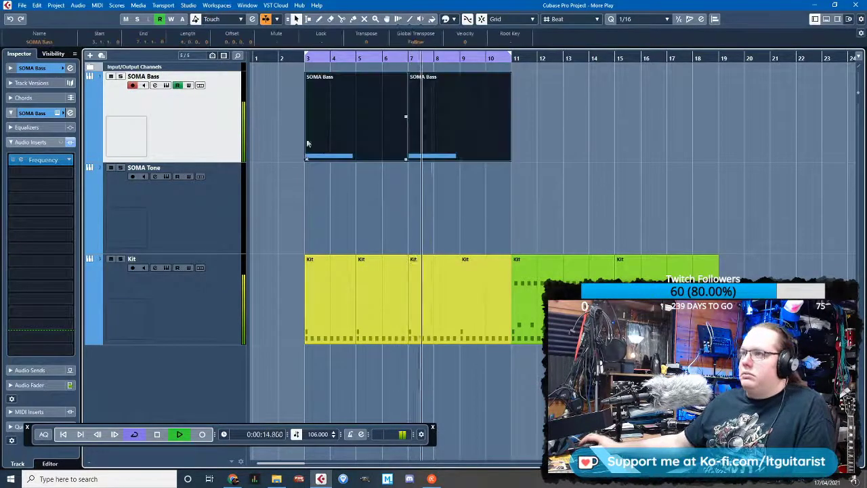
left_click(88, 158)
left_click_drag(587, 129, 373, 117)
key("ctrl+d")
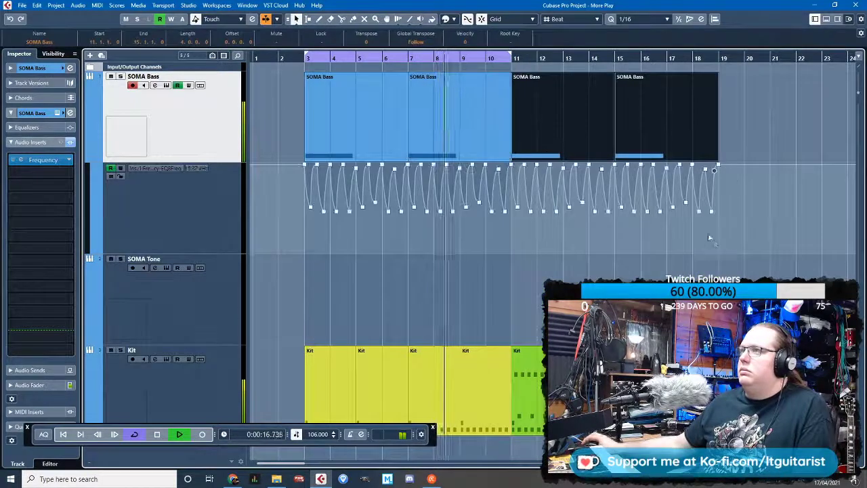
Set the playback loop range from bar 11 to bar 19
left_click(514, 66)
left_click_drag(512, 57, 728, 87)
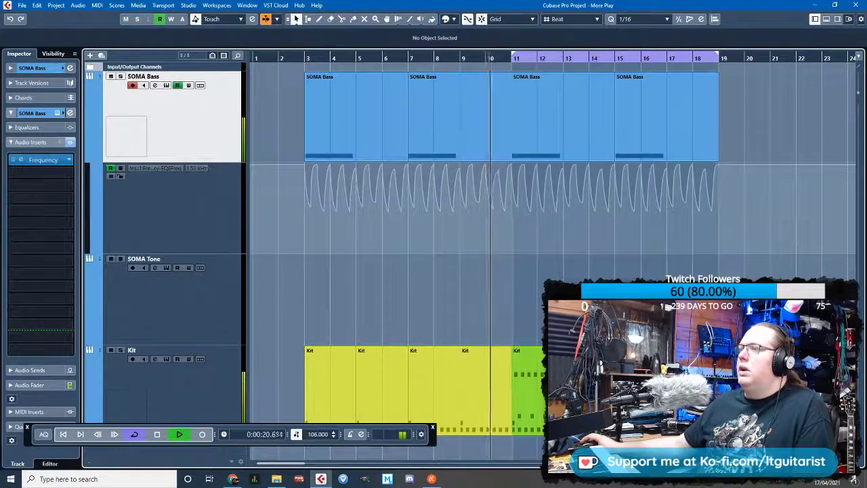
key("h")
key("h")
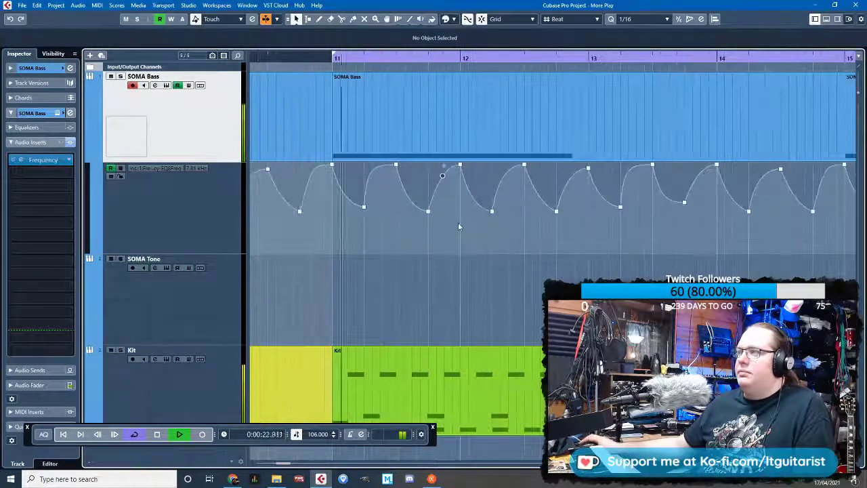
key("g")
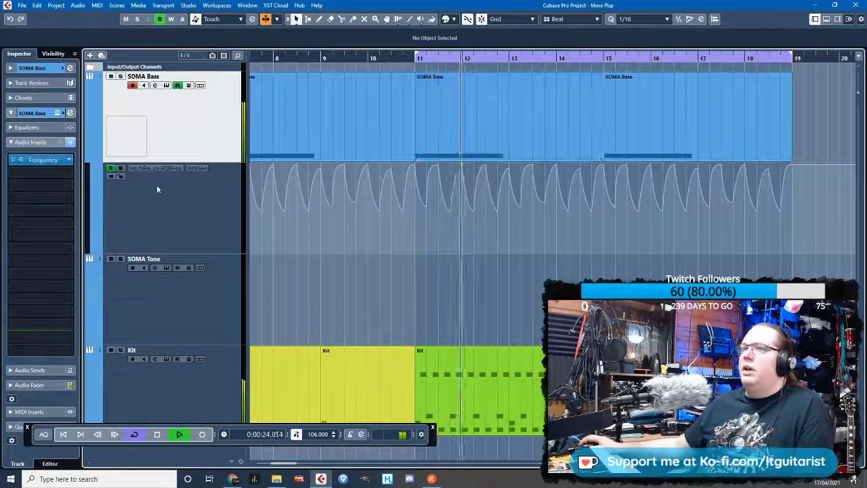
Open the SOMA Bass part at bar 11 for note editing and play it from its start
key("space")
double_click(537, 128)
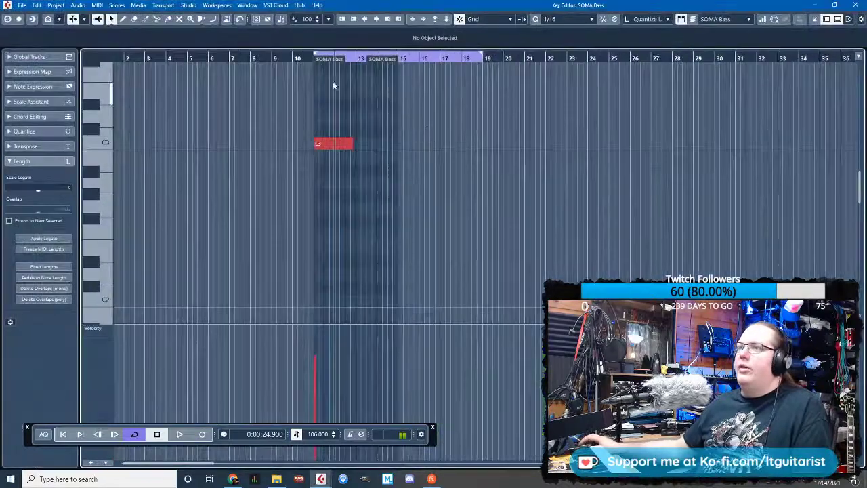
double_click(310, 56)
scroll(332, 144, "up", 4)
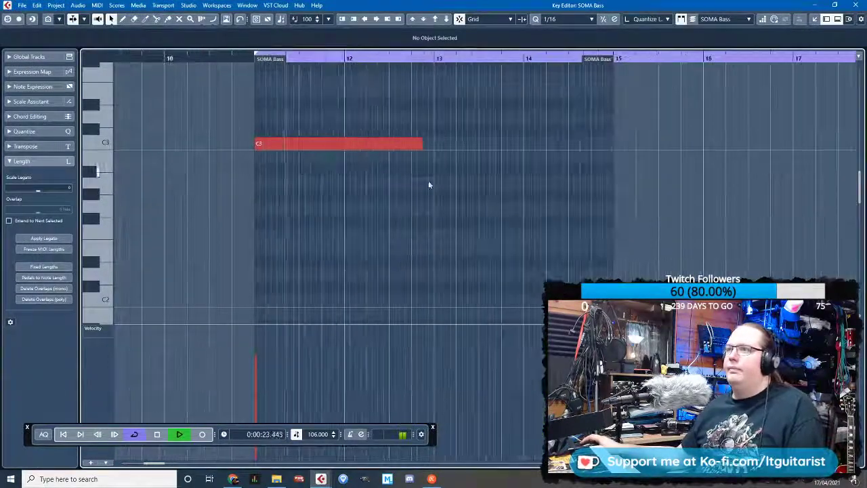
scroll(423, 215, "up", 3)
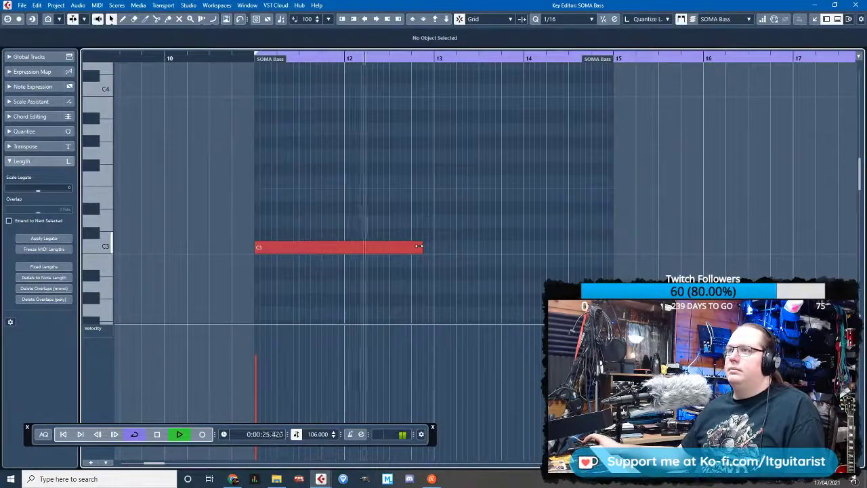
scroll(420, 237, "up", 2)
Set the C3 note to end at 12.3 and add an E3 after it, ending at bar 13
key("space")
left_click_drag(419, 249, 393, 193)
key("ctrl+d")
key("space")
left_click(347, 116)
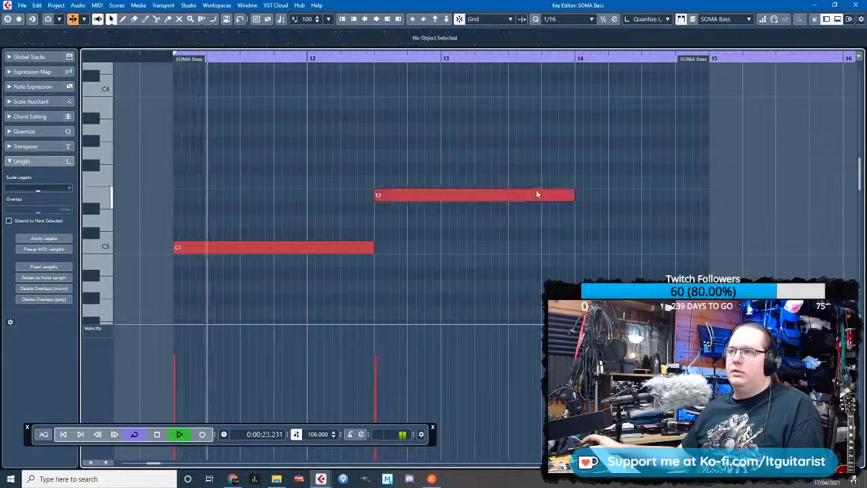
left_click_drag(573, 195, 440, 196)
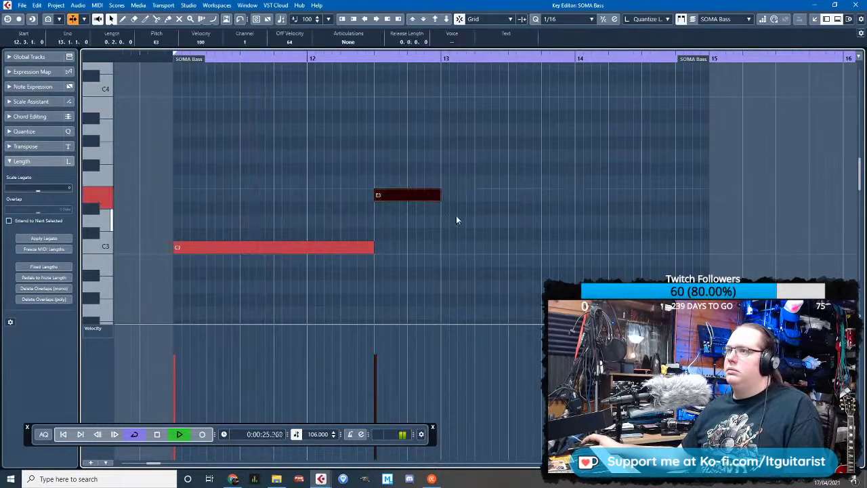
Copy the E3 as a D#3 at bar 13 and shorten all three notes by an eighth note
left_click_drag(381, 195, 474, 211)
left_click_drag(533, 165, 370, 247)
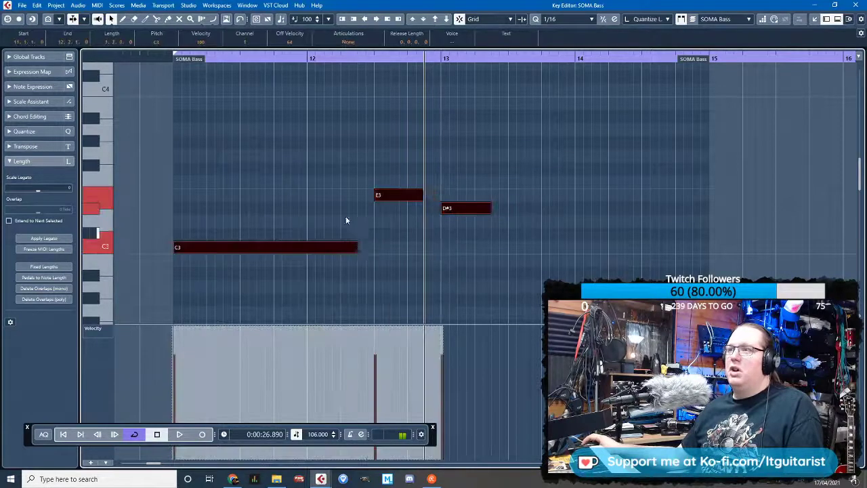
left_click(345, 220)
Extend the D#3 to about 14.2.4 and add a C#3 from 14.3 to 14.4.4 to finish the phrase
left_click_drag(492, 204, 635, 236)
left_click_drag(482, 142, 407, 200)
key("ctrl+d")
left_click_drag(627, 196, 700, 236)
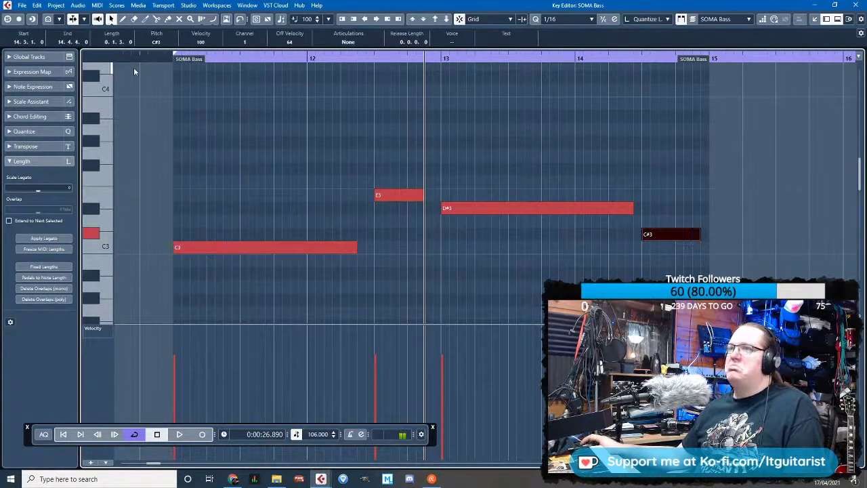
left_click(855, 5)
left_click(689, 251)
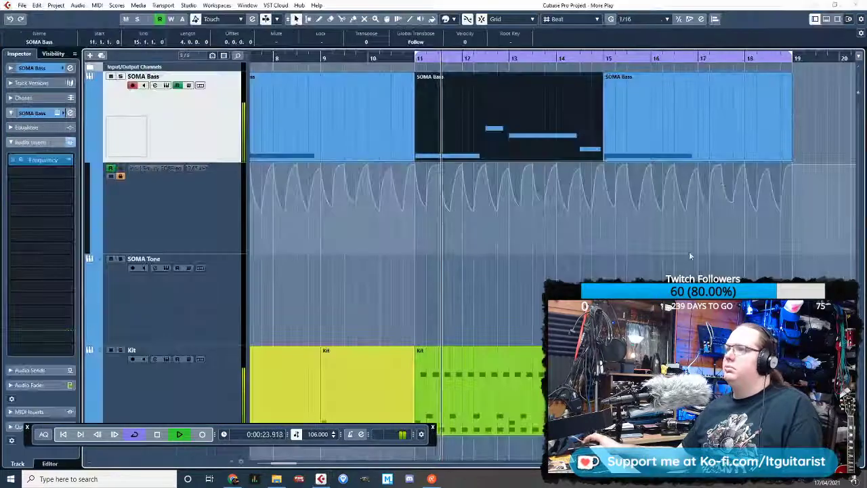
Add a second Frequency EQ to SOMA Bass and load its Bass 1 Round and Clicky preset
left_click(68, 159)
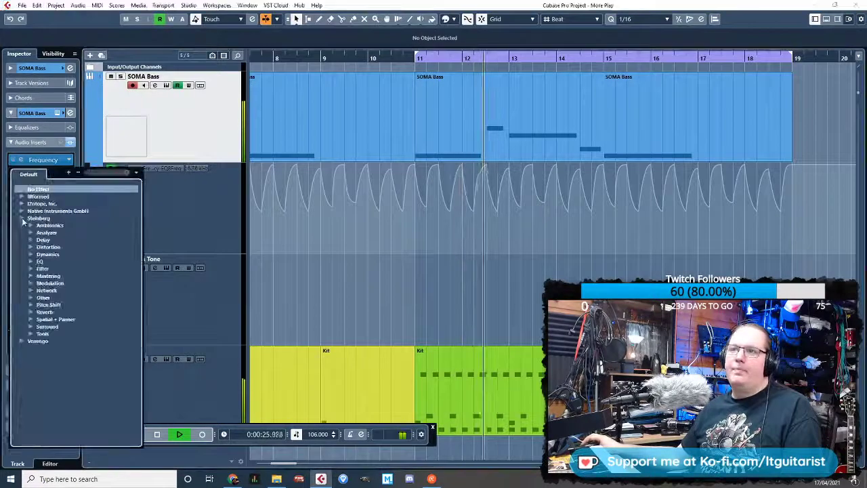
left_click(30, 262)
left_click(49, 276)
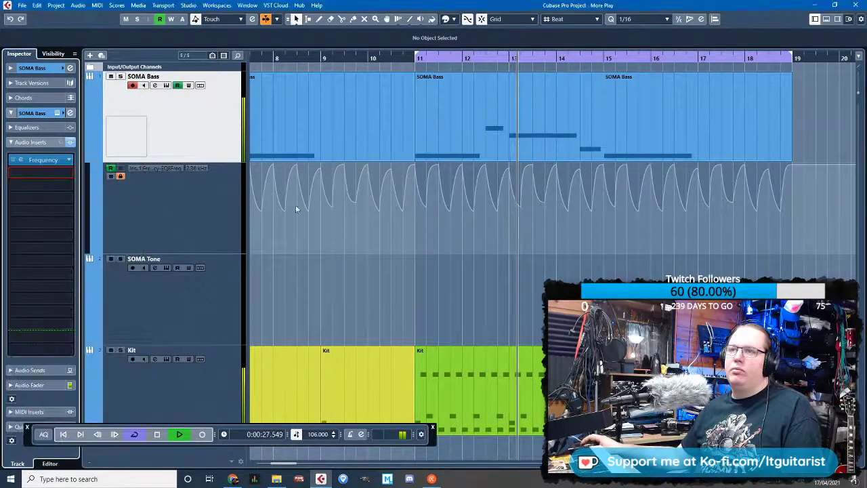
left_click(293, 206)
left_click(352, 247)
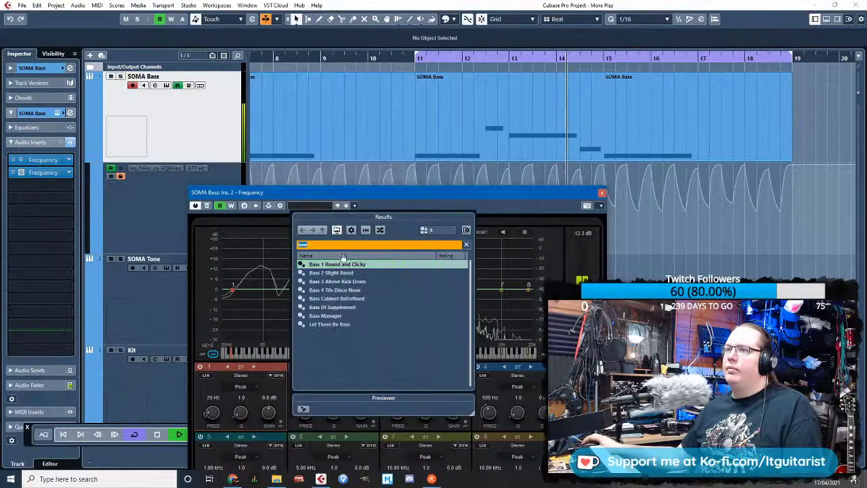
key("BackSpace")
key("BackSpace")
key("BackSpace")
type("ass")
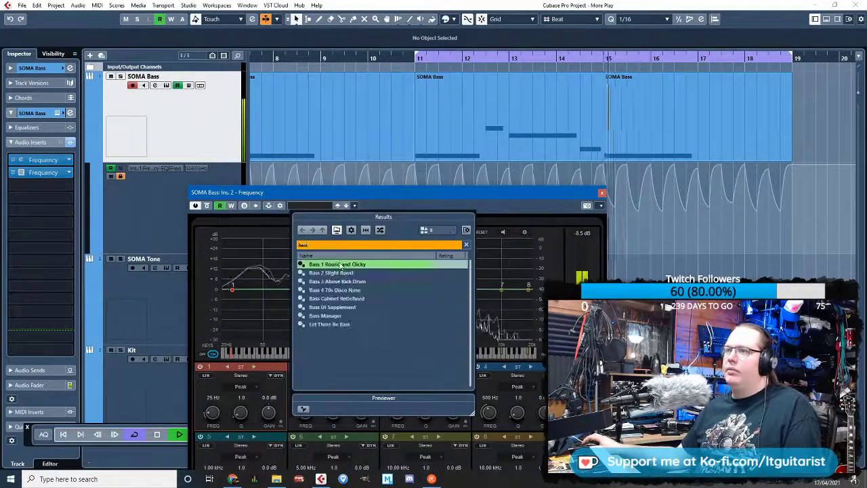
double_click(339, 264)
Shift the EQ cut near 123 Hz slightly higher in frequency and reduce the boost near 2.96 kHz
left_click(276, 276)
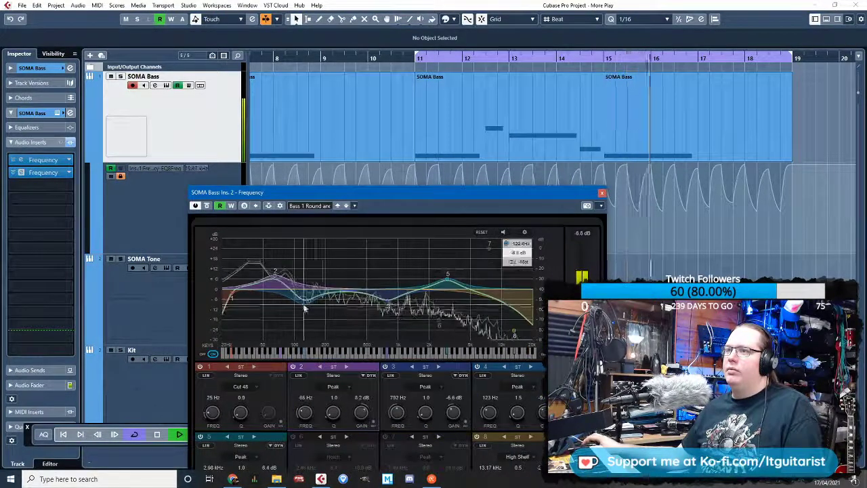
left_click_drag(304, 307, 317, 305)
left_click_drag(450, 284, 448, 292)
left_click(601, 192)
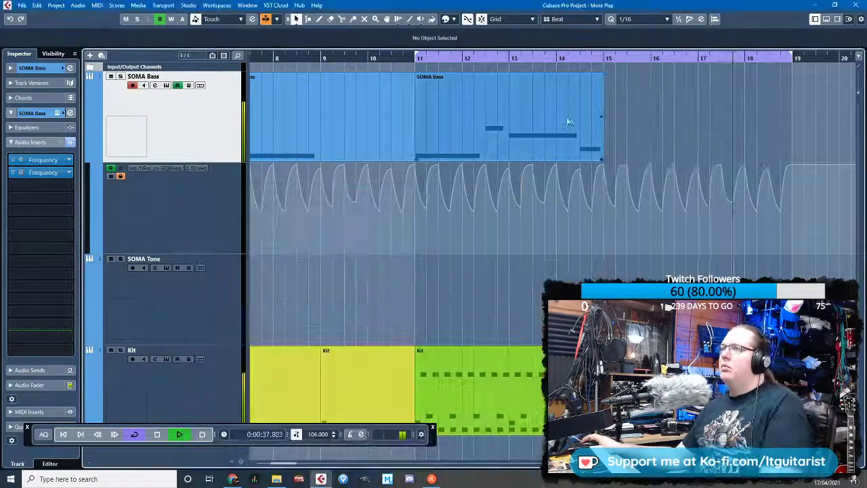
Replace the SOMA Bass part at bar 15 with a copy of the bar 11 phrase and replay from bar 11
left_click(617, 143)
left_click(409, 60)
key("g")
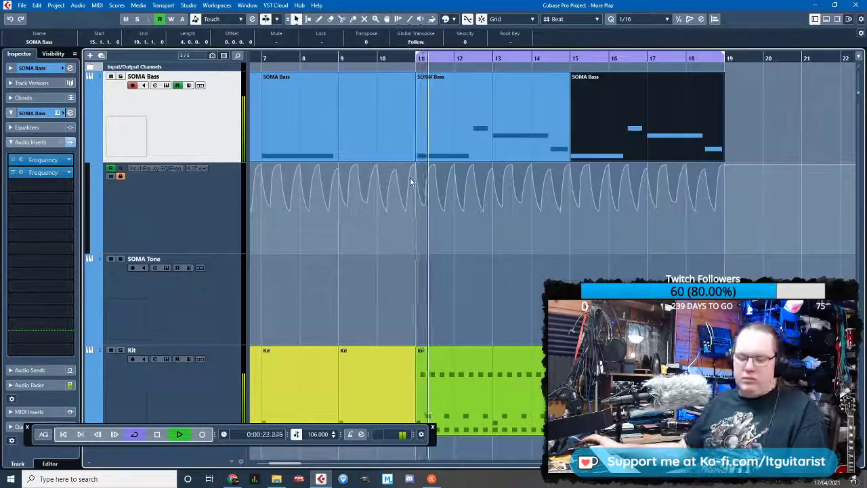
Add a VintageCompressor as the third insert on SOMA Bass and load its Basic Bass preset
left_click(47, 184)
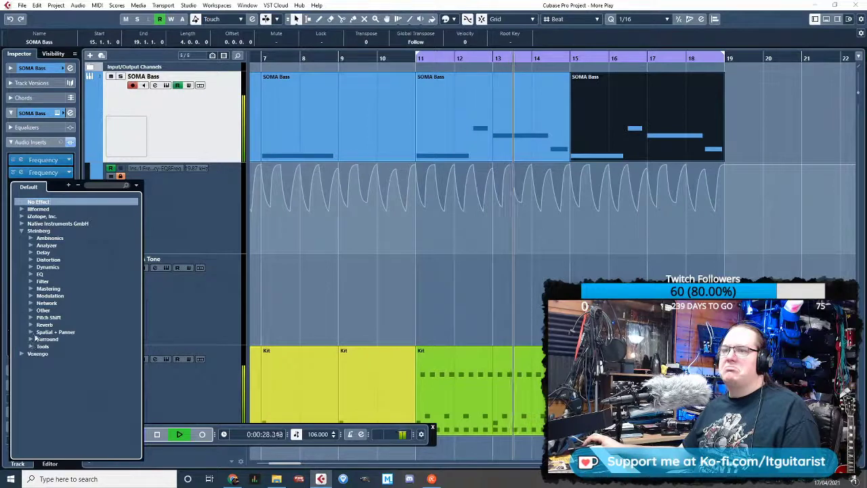
left_click(32, 268)
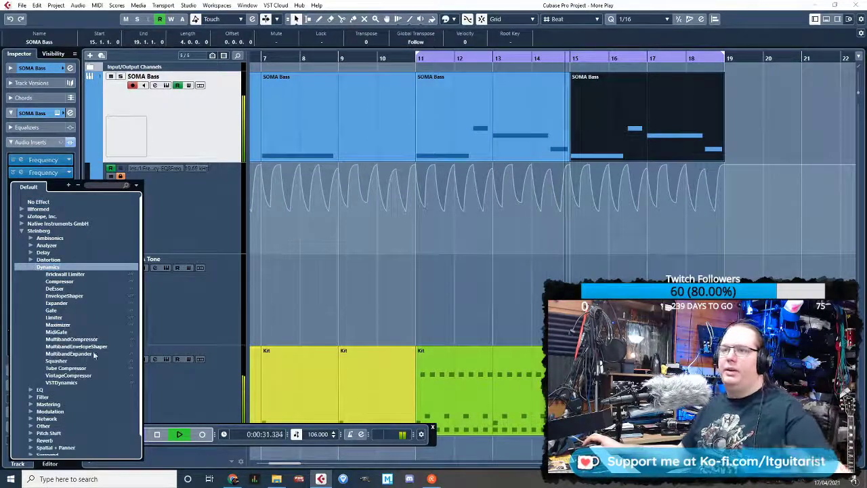
left_click(67, 375)
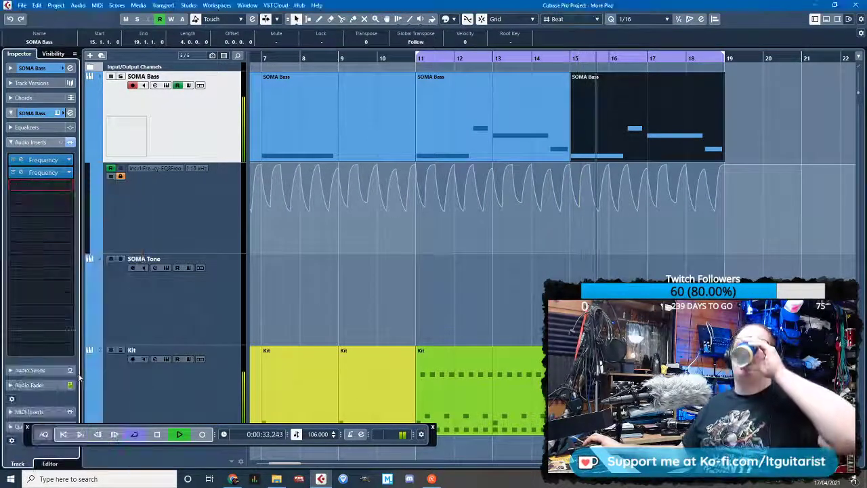
left_click(208, 191)
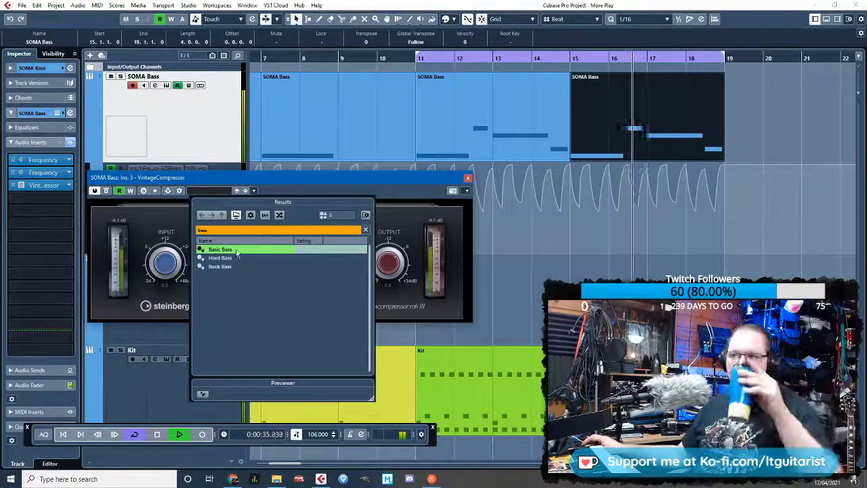
double_click(236, 251)
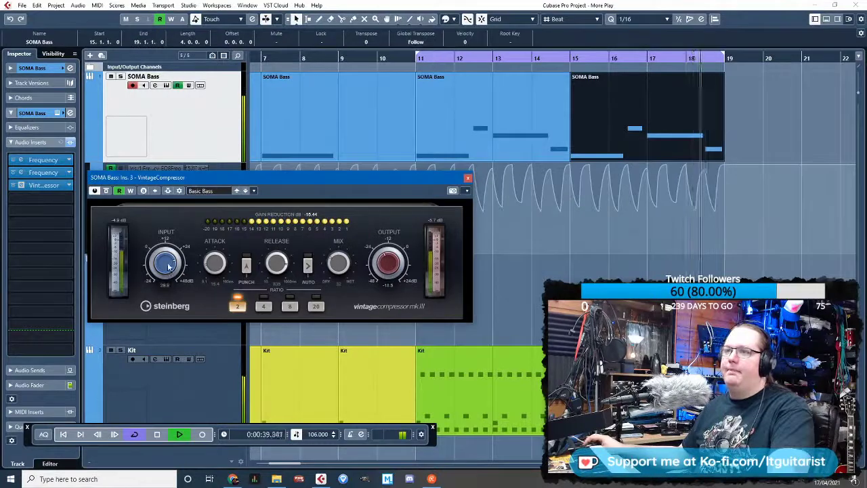
left_click(468, 177)
left_click(483, 342)
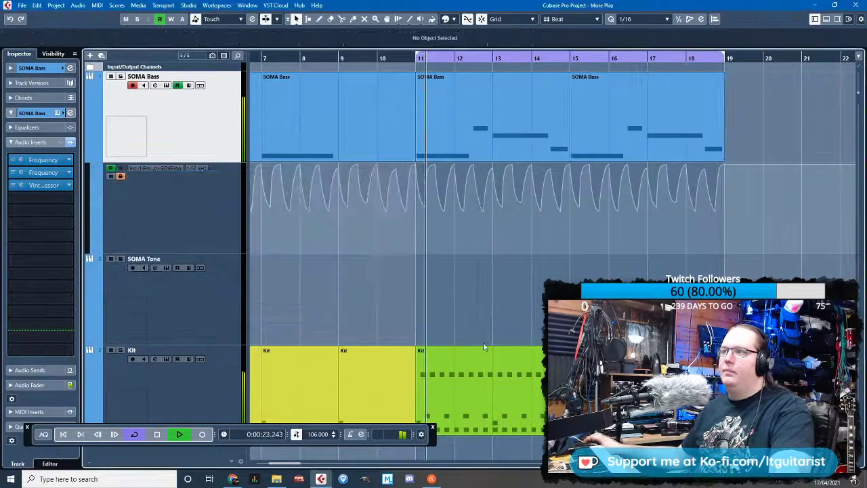
Hide the SOMA Bass automation lane, select the SOMA Tone track and stop playback
left_click(88, 159)
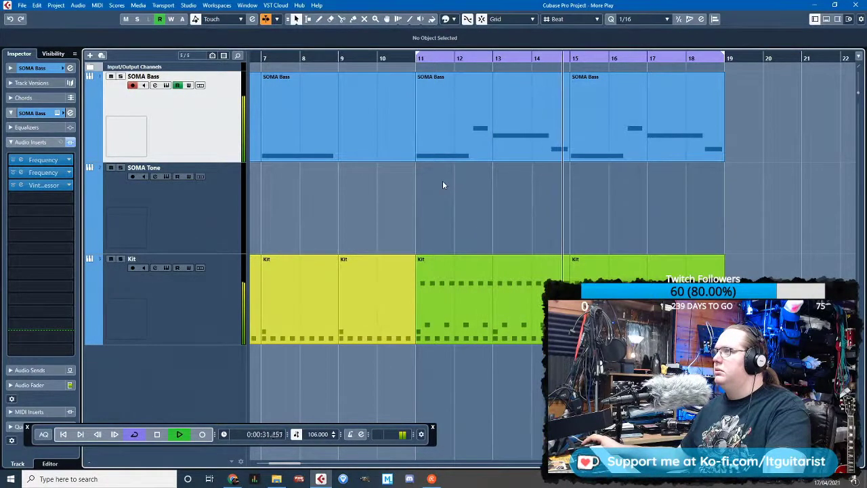
left_click(207, 197)
key("space")
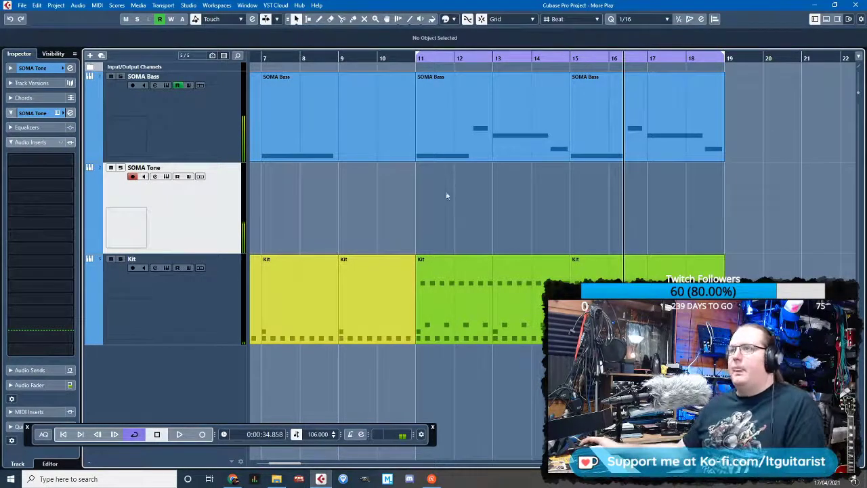
Create an empty SOMA Tone part from bar 11 to bar 19 and open it in the Key Editor
left_click(470, 149)
left_click(406, 213)
double_click(454, 214)
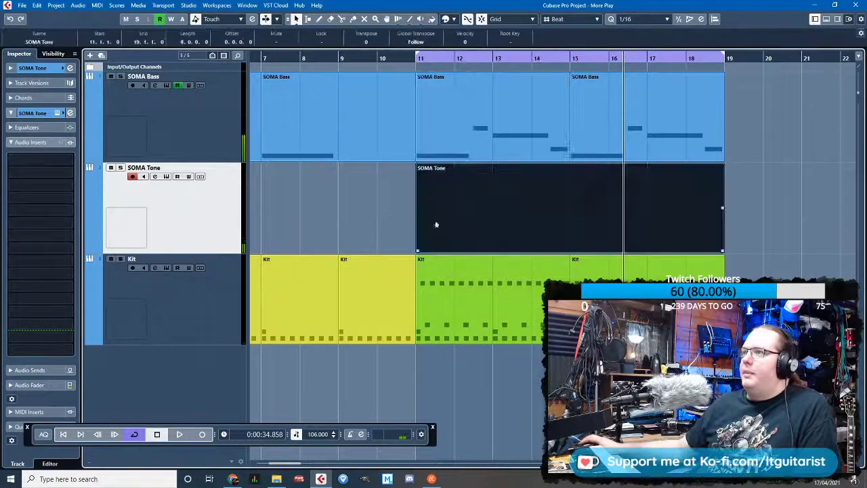
double_click(460, 236)
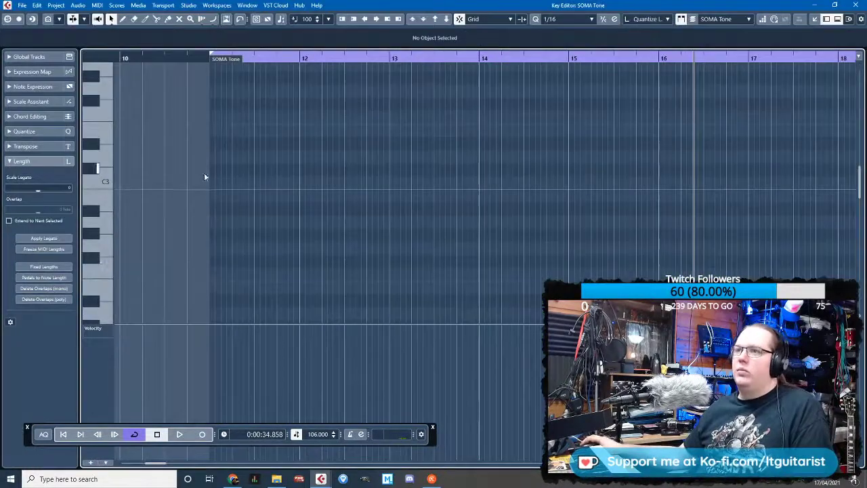
Enter an eighth-note C3 at 11.1.1 and duplicate it directly after itself
double_click(227, 184)
scroll(233, 192, "up", 1)
left_click_drag(240, 185, 218, 183)
scroll(224, 215, "up", 3)
scroll(217, 230, "up", 2)
key("ctrl+d")
scroll(217, 244, "down", 2)
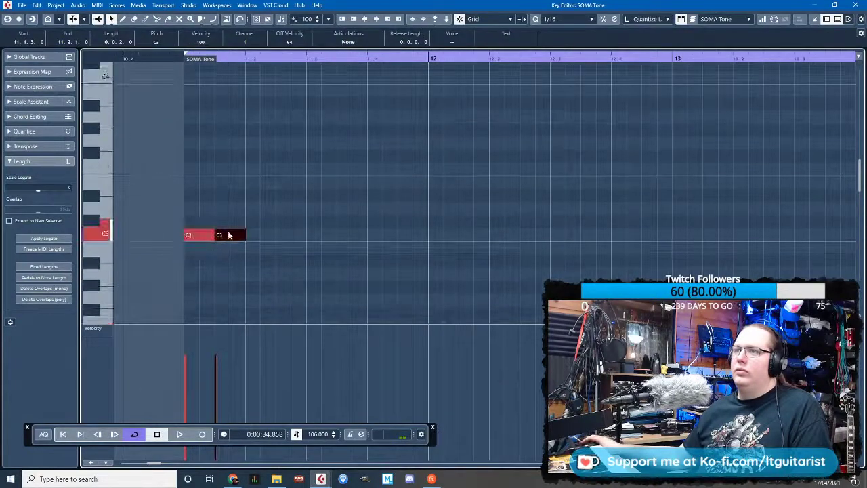
Shorten the notes to sixteenths, with C3 at 11.1.1 and D#3 at 11.1.2
left_click_drag(228, 234, 212, 204)
scroll(216, 131, "up", 1, "ctrl")
left_click_drag(240, 256, 216, 196)
left_click(230, 233)
left_click(209, 201)
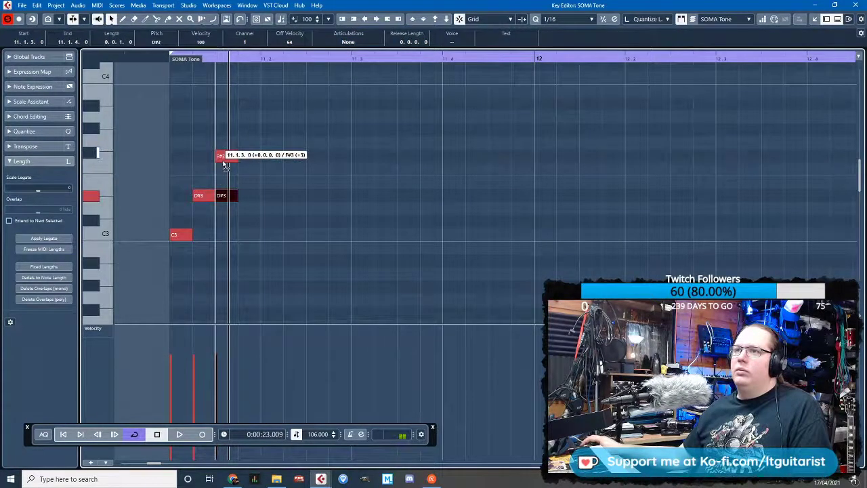
Add a G3 at 11.1.3 and an F#3 at 11.1.4 to complete the four-note arpeggio
left_click_drag(224, 151, 224, 150)
key("ctrl+d")
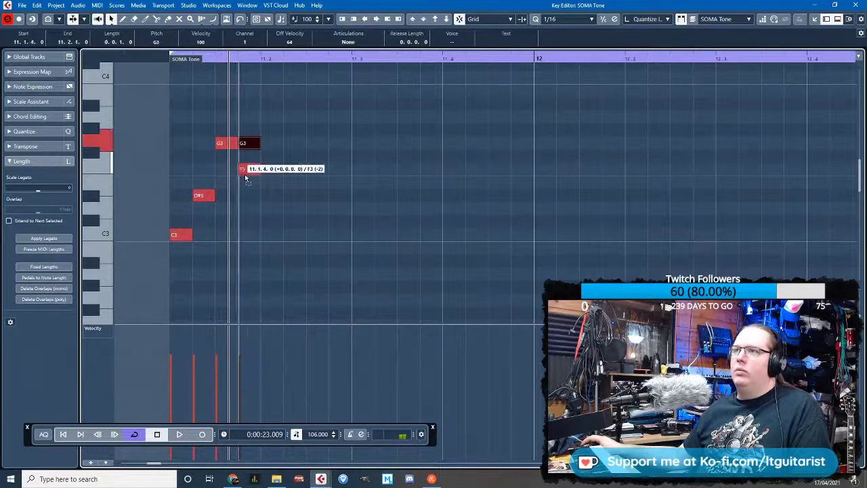
left_click_drag(246, 177, 246, 176)
left_click_drag(164, 120, 256, 276)
left_click_drag(252, 171, 241, 168)
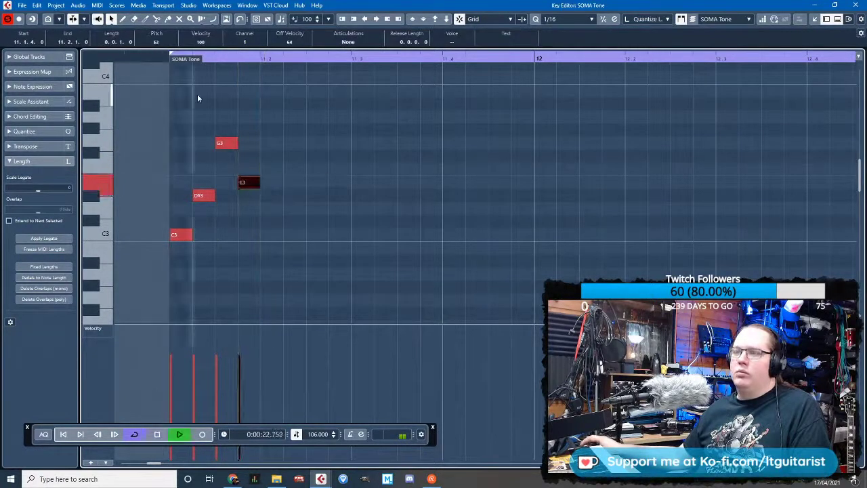
key("space")
key("Up")
key("Up")
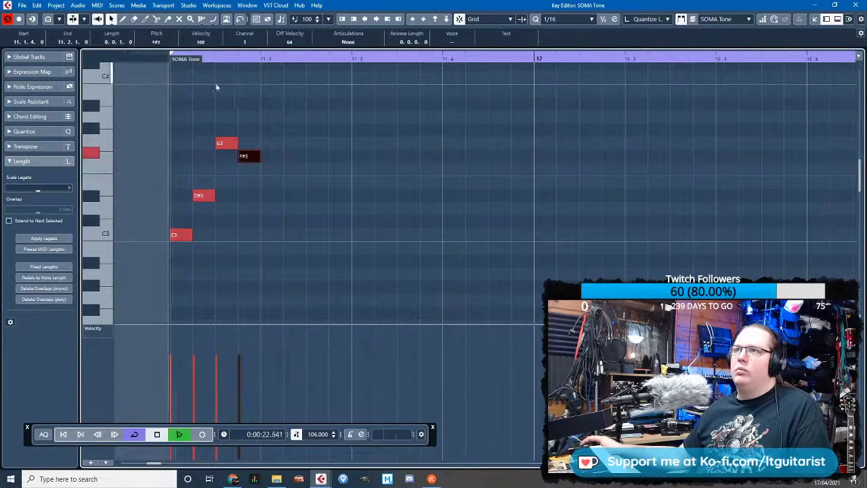
Duplicate the four-note arpeggio into beat 11.2, lower both fourth notes to D#3 and play from bar 11
left_click(217, 84)
left_click_drag(325, 107, 117, 239)
key("alt+d")
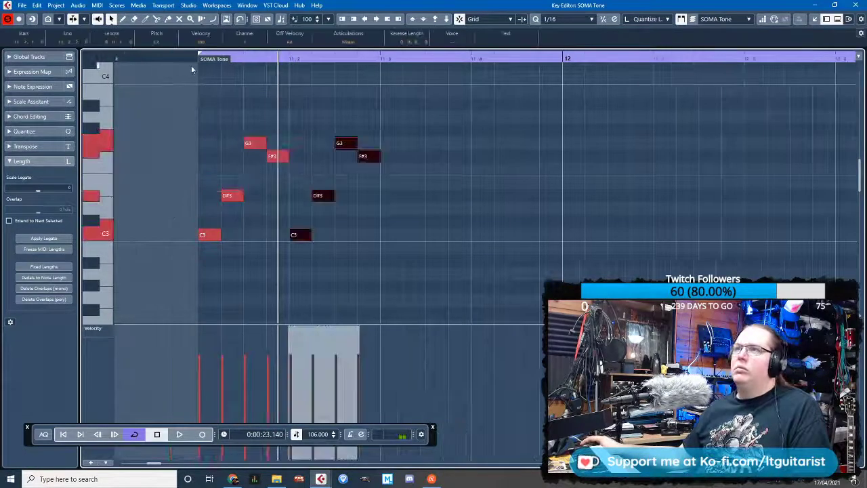
left_click_drag(154, 151, 361, 158)
left_click_drag(358, 201, 358, 202)
left_click(199, 59)
key("space")
Duplicate the arpeggio repeatedly until it fills bars 11 to 13
left_click_drag(150, 91, 436, 256)
key("ctrl+d")
scroll(445, 261, "down", 3)
left_click_drag(531, 299, 298, 127)
key("ctrl+d")
scroll(291, 128, "down", 3)
scroll(501, 249, "up", 1)
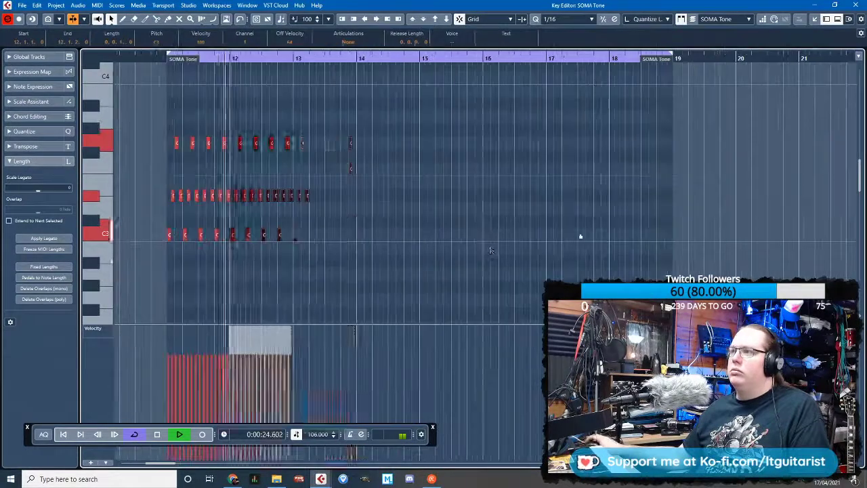
key("ctrl+d")
Duplicate the three-bar arpeggio across bars 14 to 16 and stop playback
left_click_drag(464, 260, 159, 106)
key("ctrl+d")
scroll(431, 229, "up", 3)
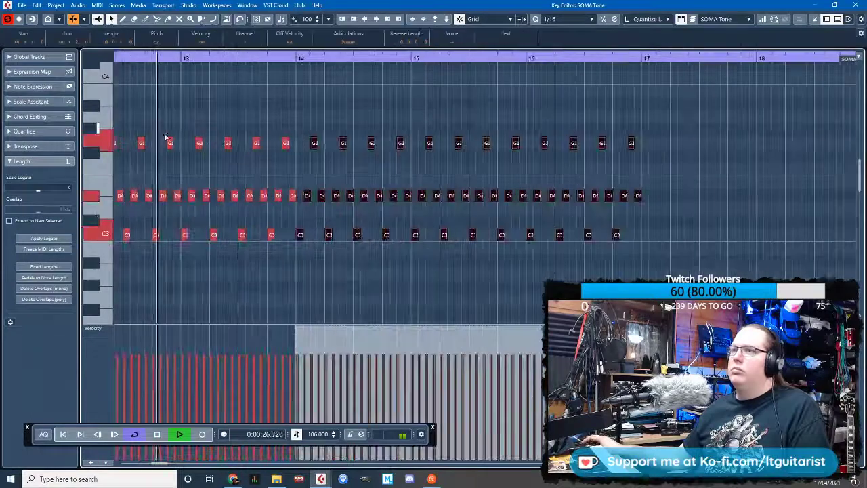
key("space")
Lower the C3 notes in bar 13 to A#2
scroll(169, 129, "up", 1)
scroll(189, 170, "up", 3)
left_click_drag(173, 263, 293, 241)
scroll(296, 280, "down", 5)
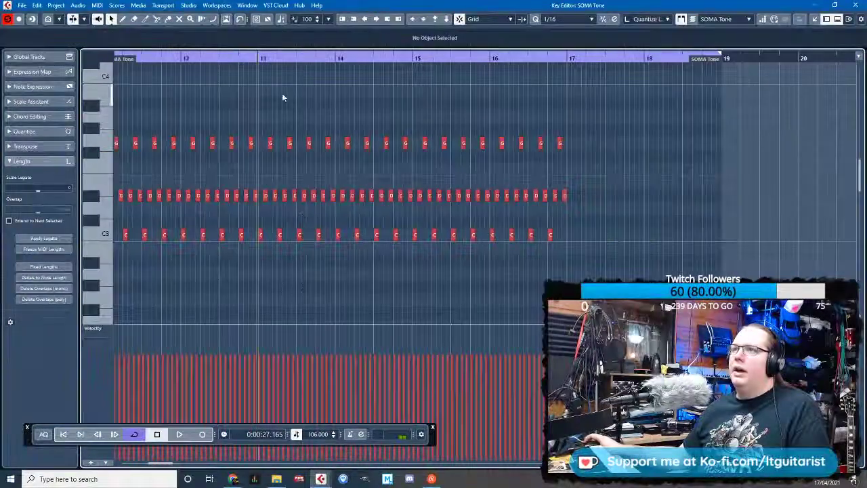
scroll(282, 93, "left", 3)
scroll(468, 264, "up", 2)
left_click_drag(409, 244, 552, 236)
Replay the arpeggio from bar 11 and lower the C3 notes in bar 14 to A#2
left_click_drag(320, 59, 169, 67)
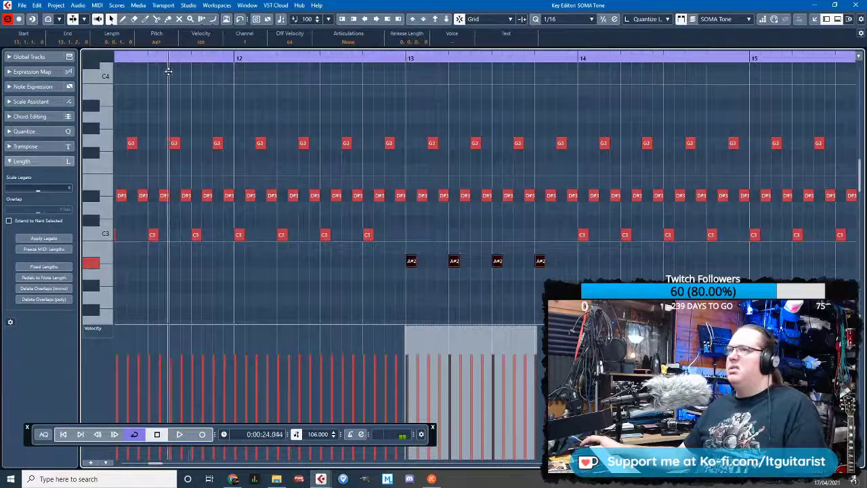
key("space")
scroll(242, 139, "down", 3)
scroll(234, 124, "up", 1)
left_click(434, 131)
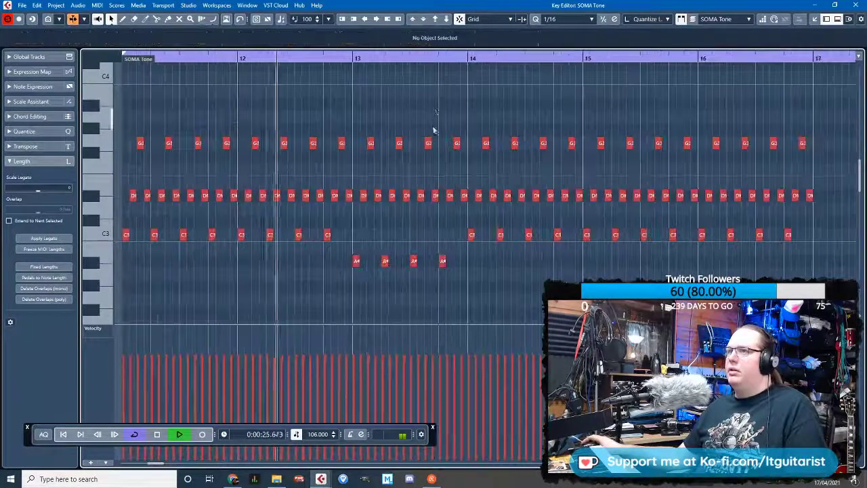
key("h")
key("g")
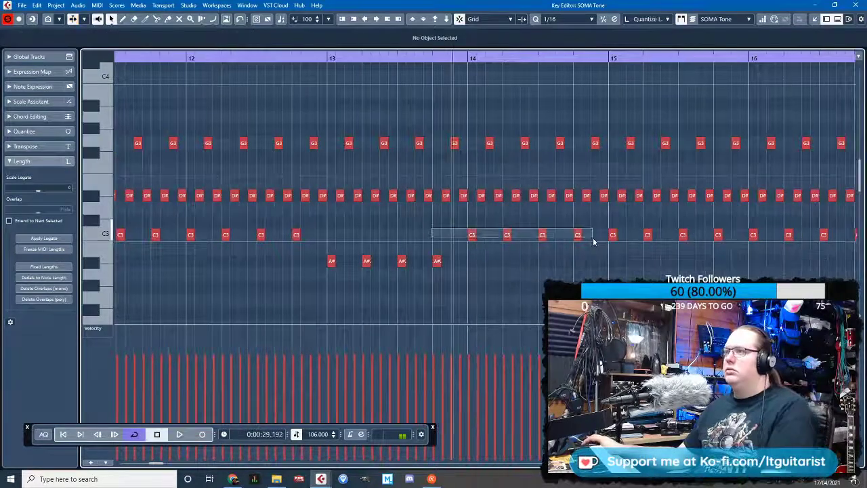
left_click_drag(593, 241, 590, 240)
key("Up")
left_click(630, 262)
key("space")
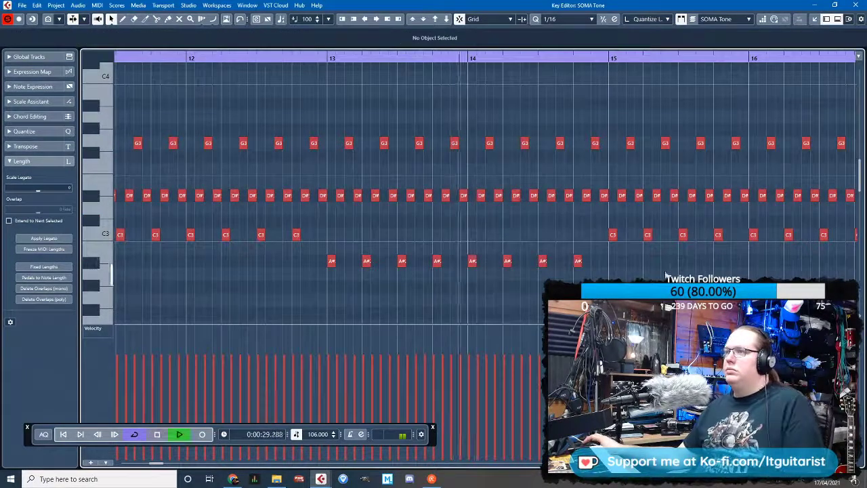
Lower the C3 notes in bars 15 and 16 to G#2
key("space")
left_click_drag(701, 262, 372, 229)
key("Down")
key("Down")
key("Down")
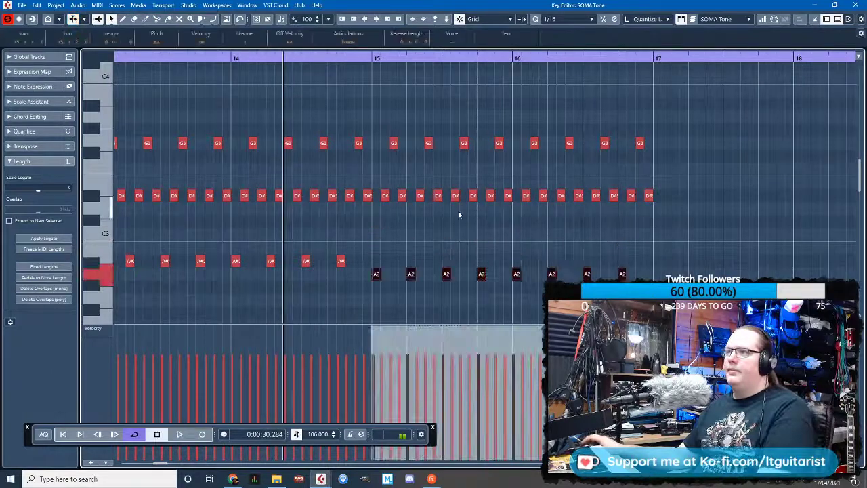
Lower the D#3 notes in bars 15 and 16 to C#3 and listen to the change
left_click_drag(685, 201, 408, 184)
key("Down")
key("Down")
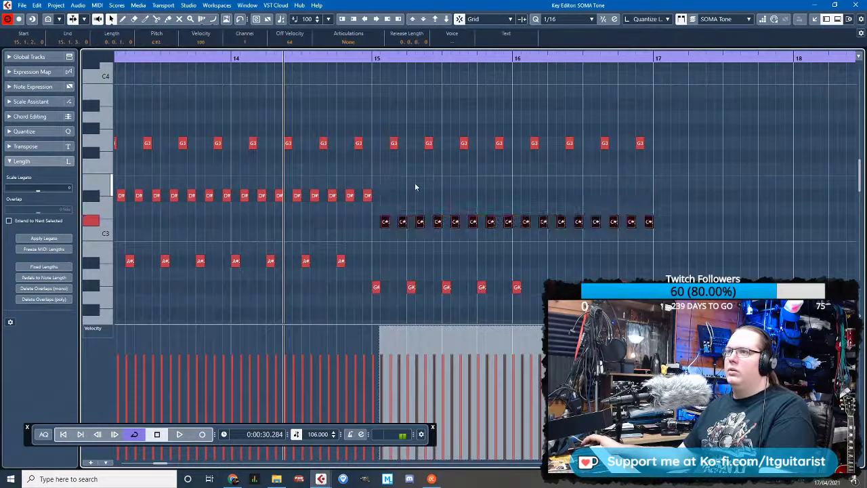
key("space")
scroll(418, 208, "up", 2)
scroll(418, 208, "down", 2)
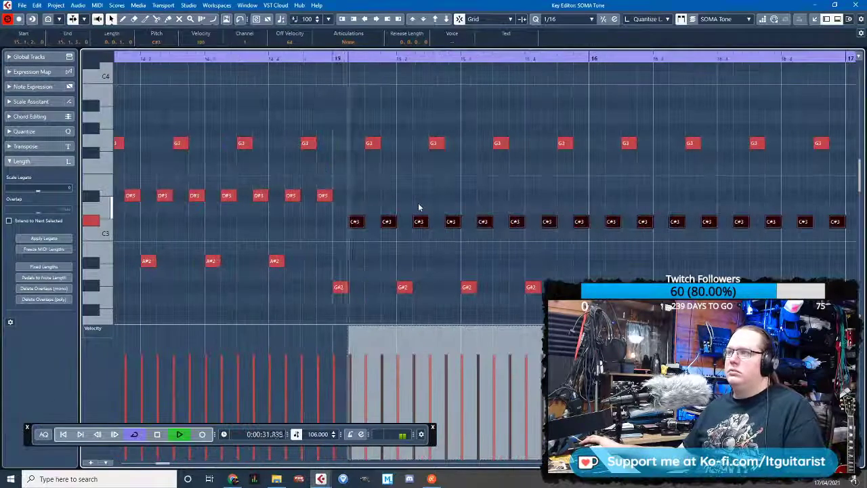
left_click(494, 184)
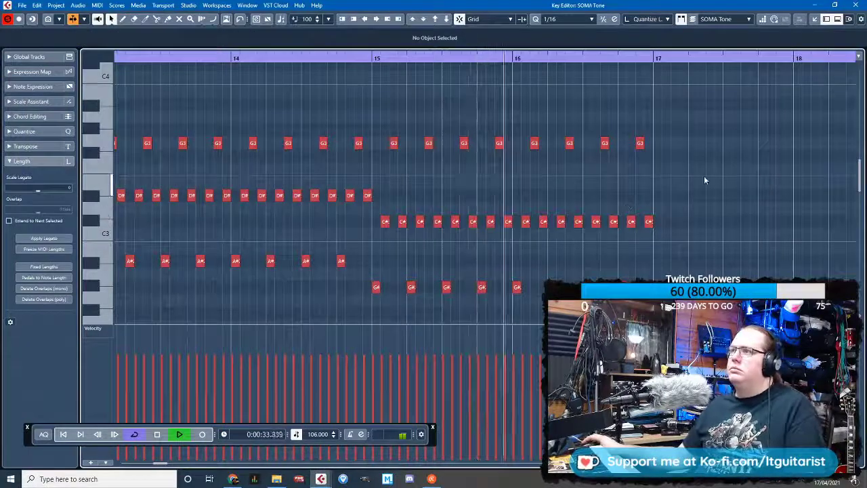
Duplicate all the notes of bars 15 and 16 into bars 17 and 18
left_click_drag(712, 112, 385, 303)
scroll(390, 301, "down", 2)
scroll(390, 300, "down", 1)
scroll(483, 283, "up", 2)
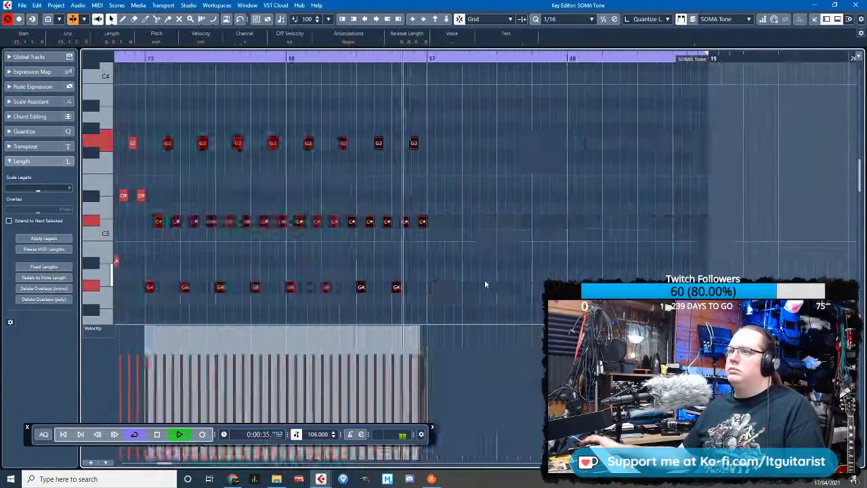
key("ctrl+d")
Lower the G3 notes in bars 17 and 18 to E3 and resume playback
key("space")
left_click_drag(742, 170, 449, 130)
key("Down")
key("Down")
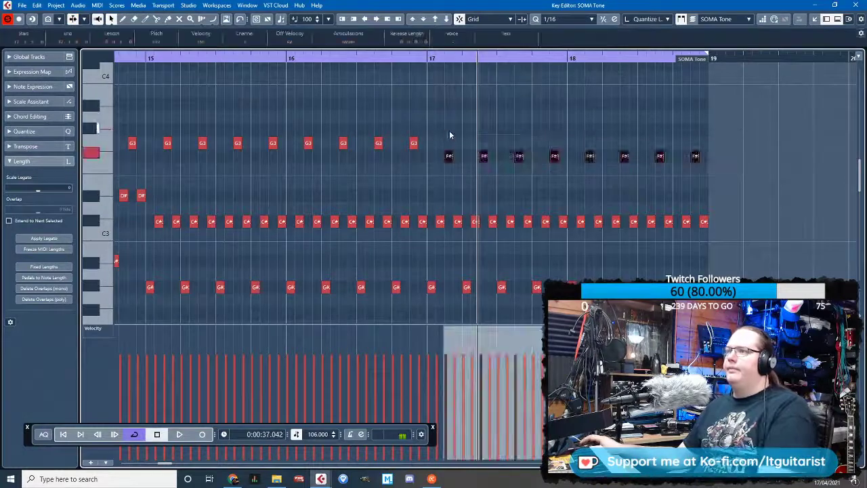
key("Down")
key("space")
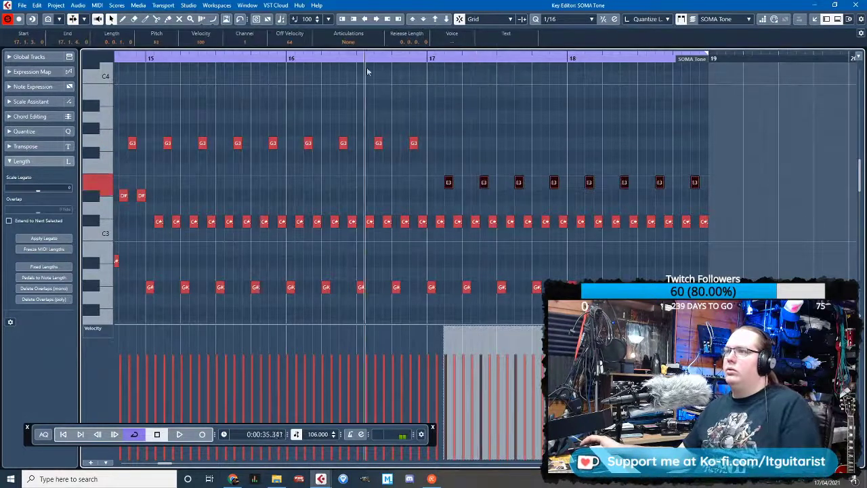
Lower the C#3 notes in bars 17 and 18 to C3 and return to the project window
left_click_drag(736, 261, 443, 222)
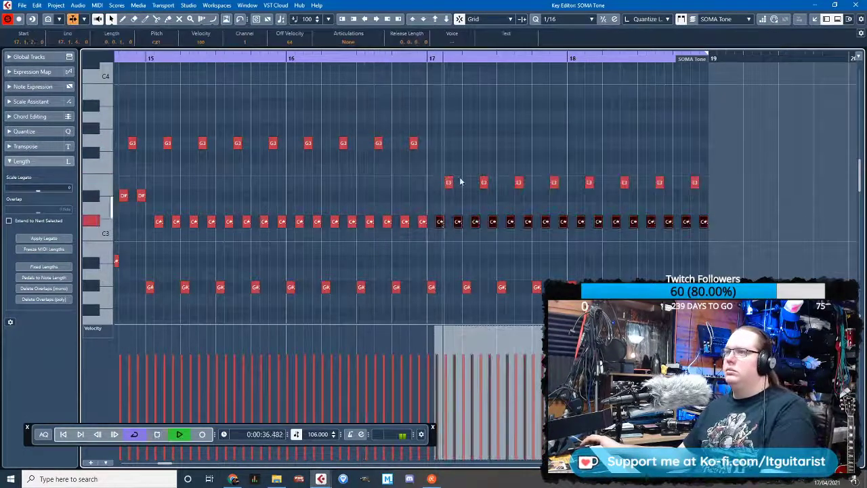
key("Down")
left_click(464, 137)
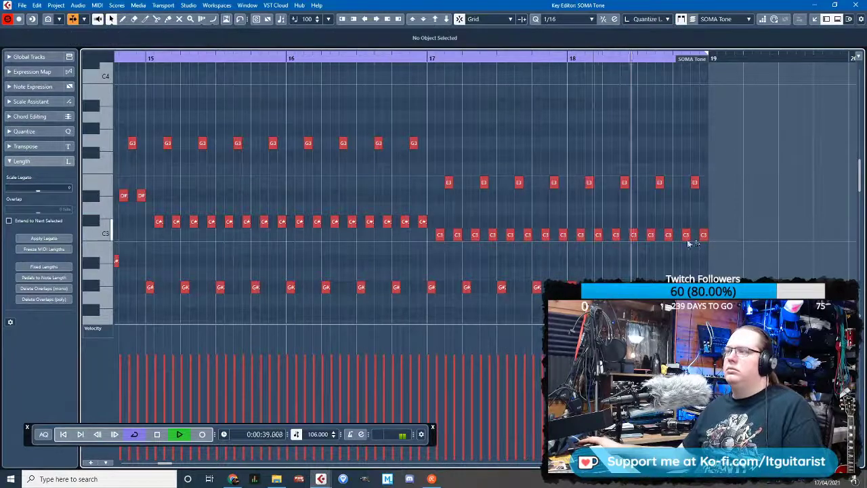
scroll(688, 243, "down", 3)
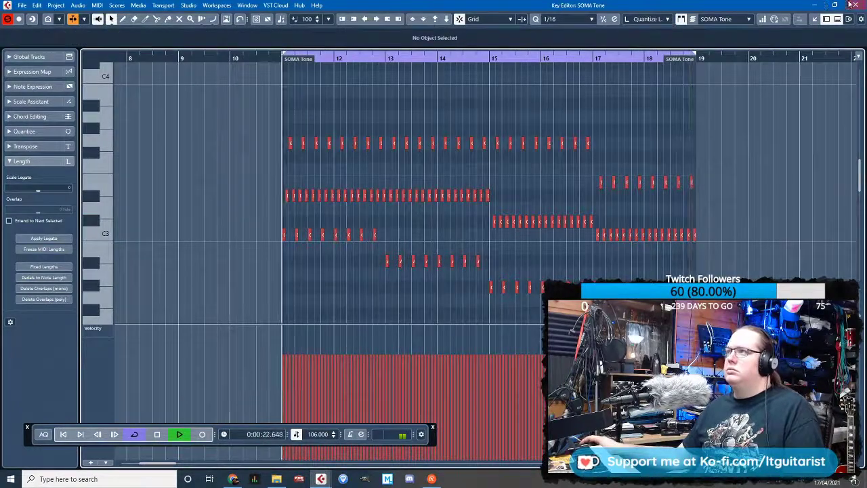
left_click(814, 5)
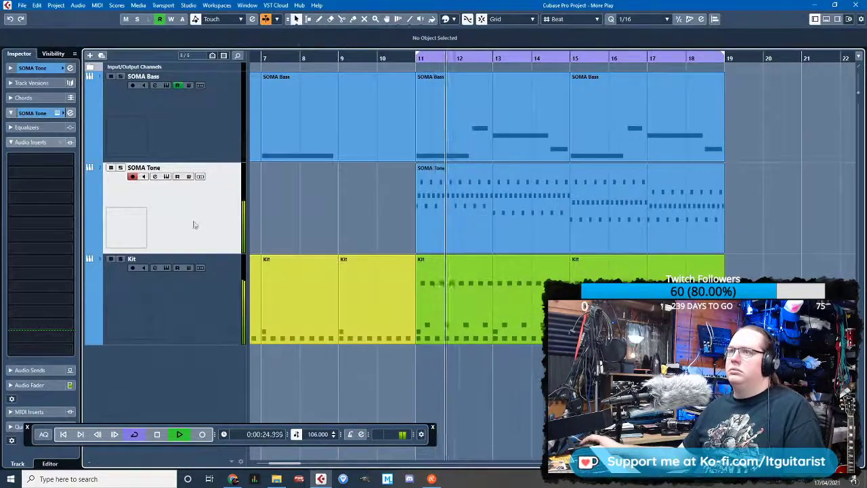
Mute the SOMA Bass track and select the Kit track
left_click(111, 76)
left_click(177, 305)
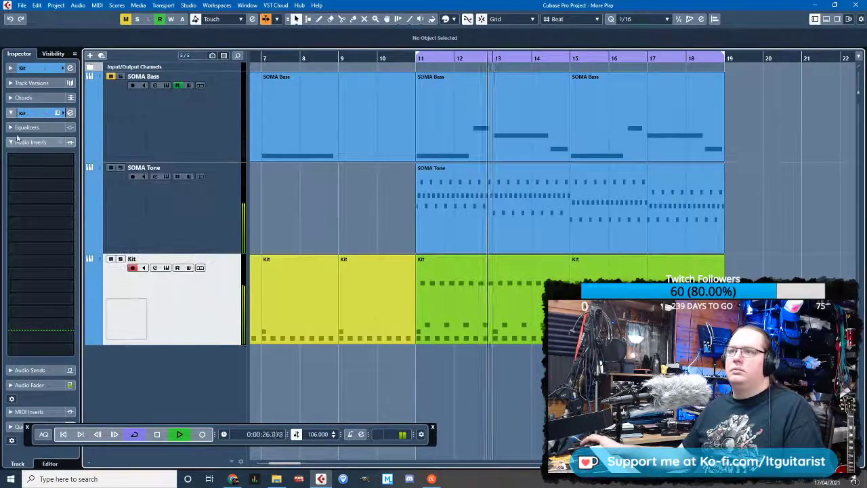
Insert a Frequency EQ on the Kit track and load its Monster Drums preset
left_click(41, 160)
left_click(22, 205)
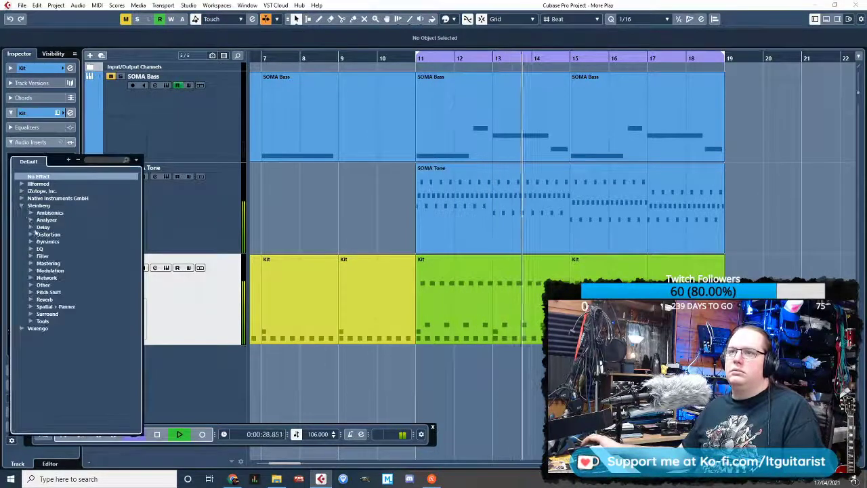
left_click(31, 249)
left_click(57, 264)
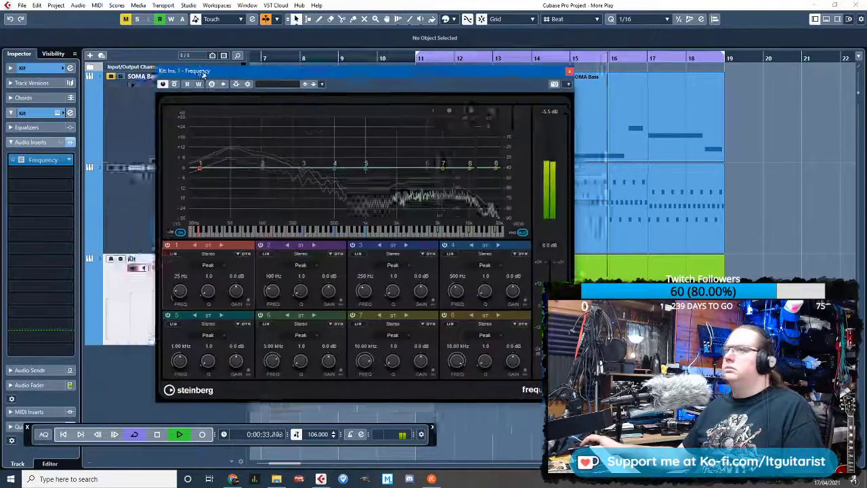
left_click_drag(203, 72, 150, 38)
left_click(221, 52)
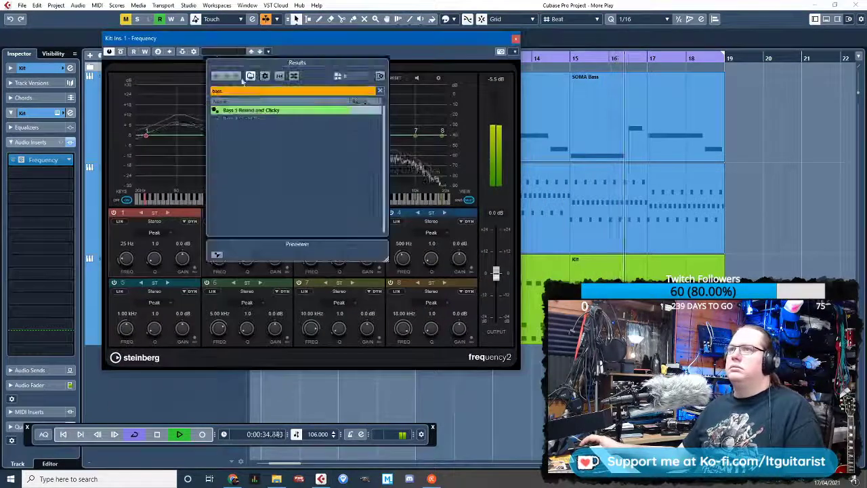
type("mons")
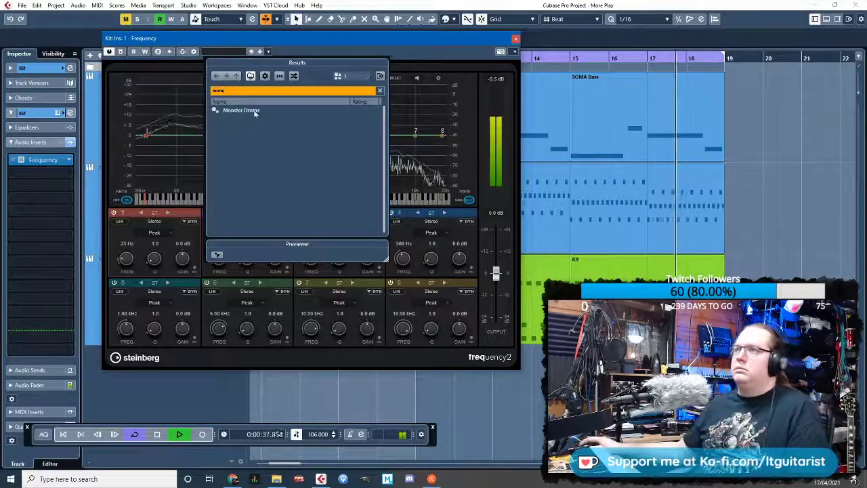
double_click(241, 110)
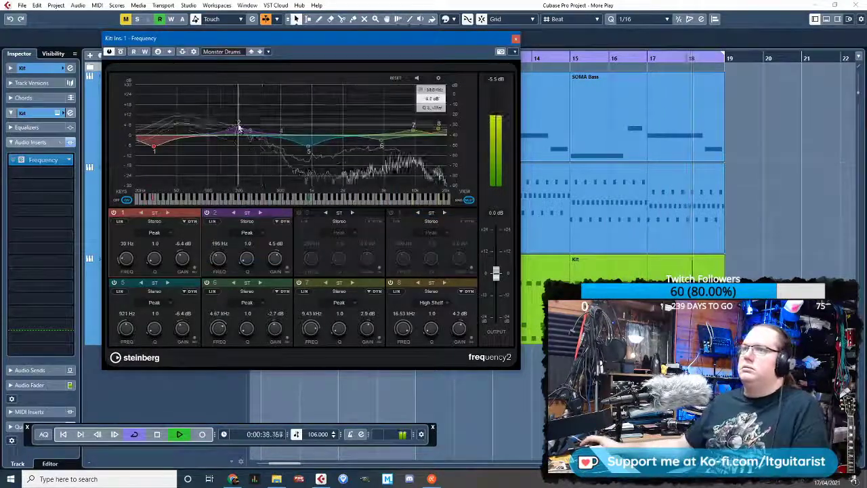
left_click(516, 38)
left_click(61, 171)
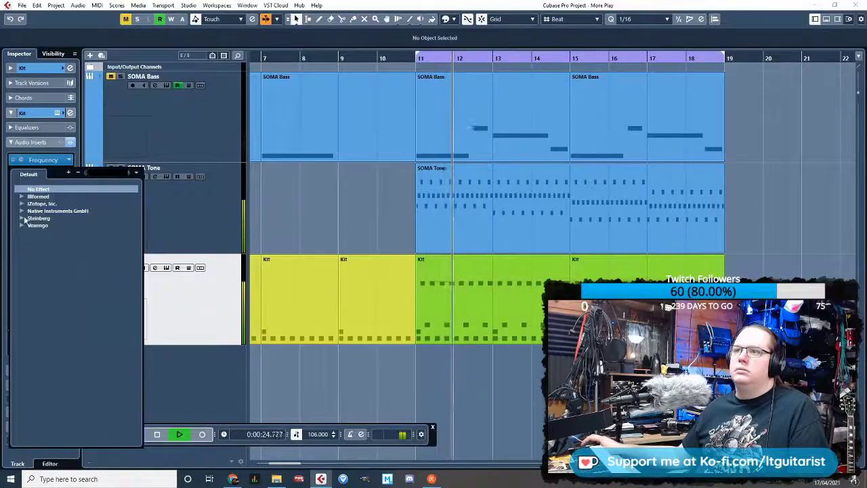
left_click(21, 218)
left_click(30, 255)
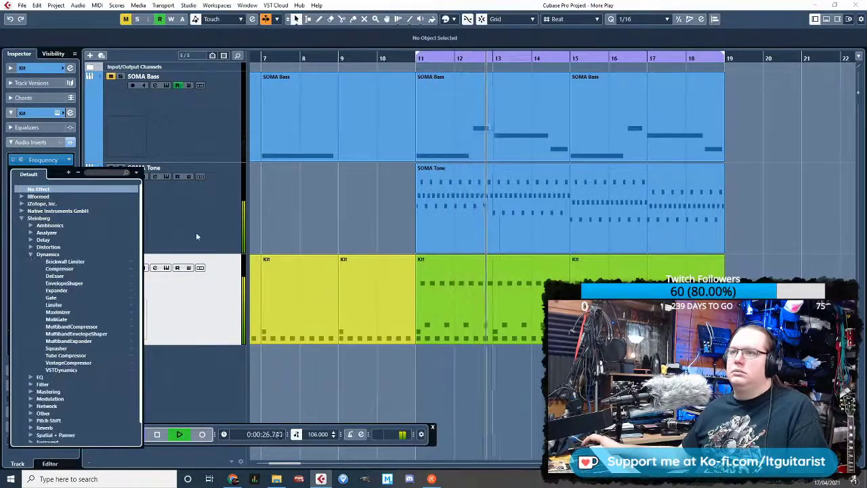
Insert a Frequency EQ in the first audio insert slot of the SOMA Tone track
left_click(196, 236)
scroll(384, 220, "up", 2)
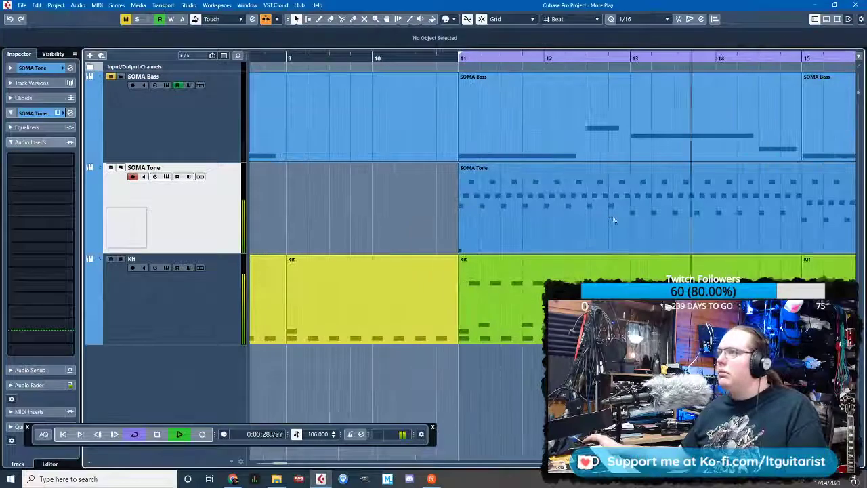
scroll(623, 228, "down", 2)
left_click(27, 186)
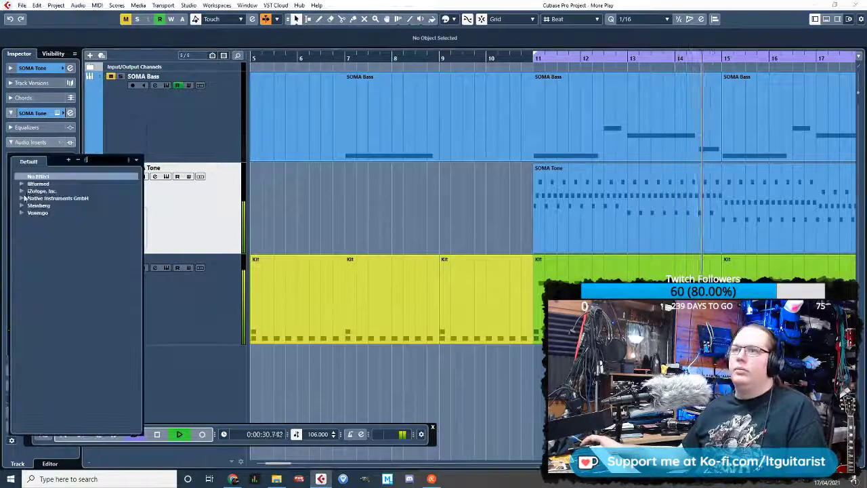
left_click(22, 206)
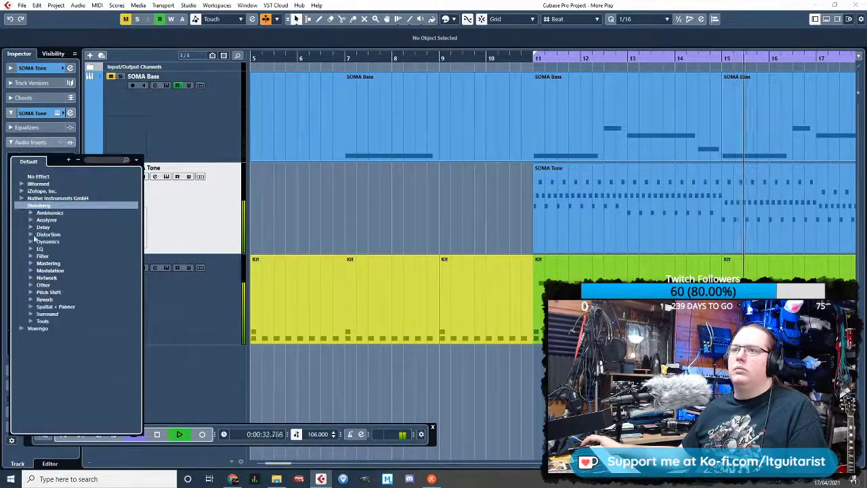
left_click(31, 248)
left_click(55, 262)
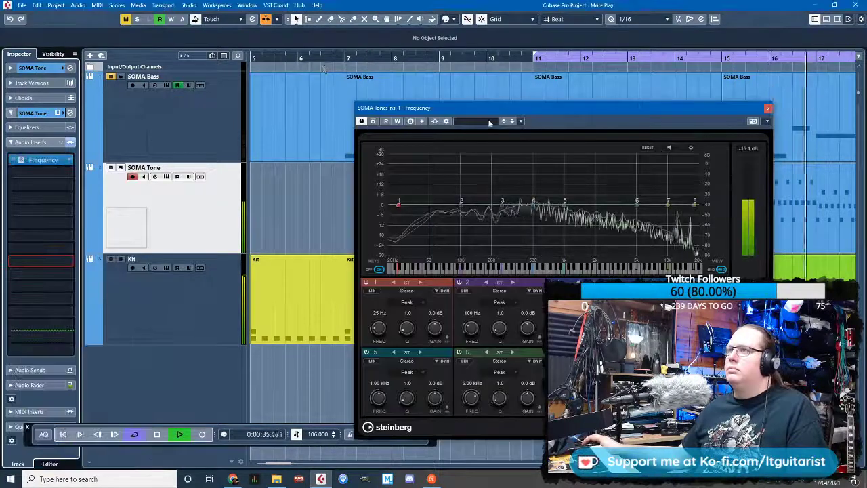
Search the EQ presets for synth, try Mix Mud Removal and Pad and Strings 1, and load Synth Tight
left_click(477, 120)
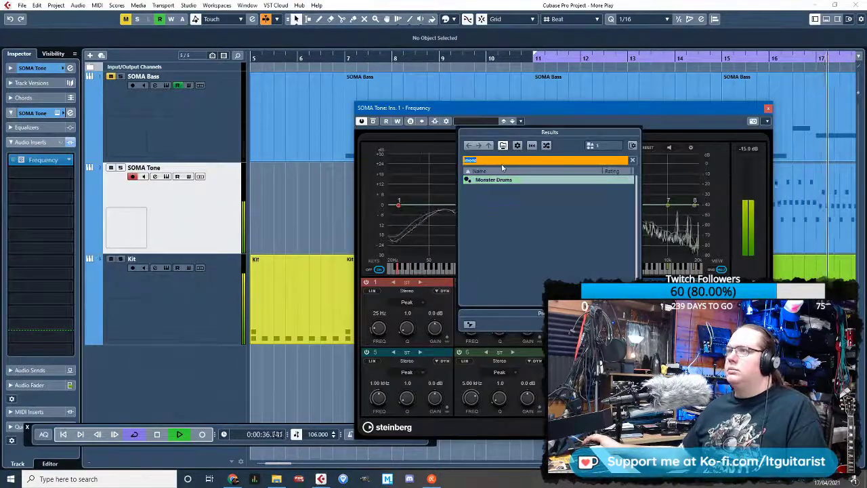
type("synth")
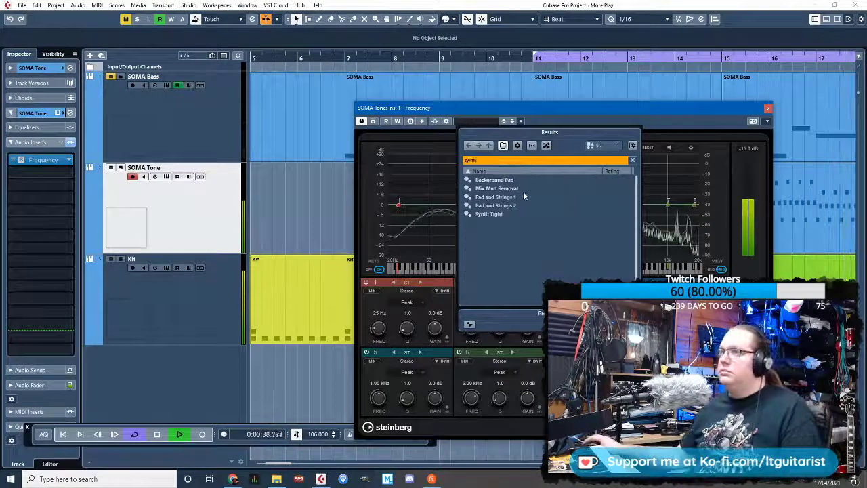
double_click(504, 191)
left_click_drag(501, 108, 212, 104)
left_click(197, 117)
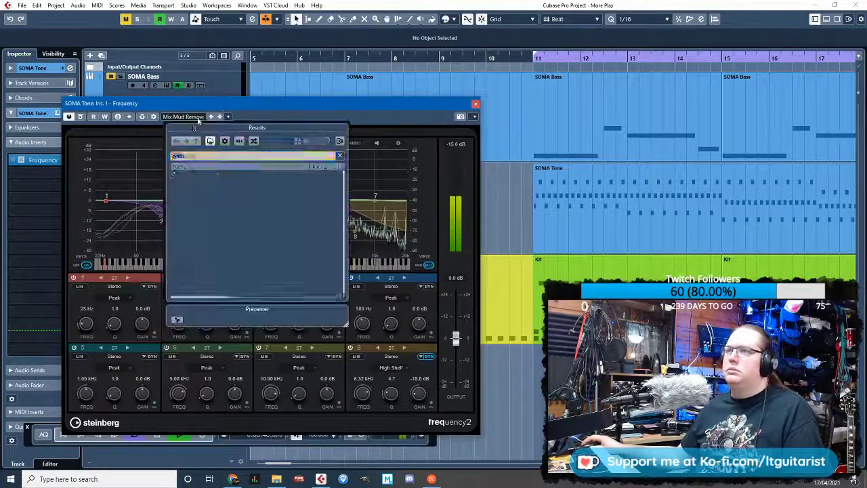
key("Down")
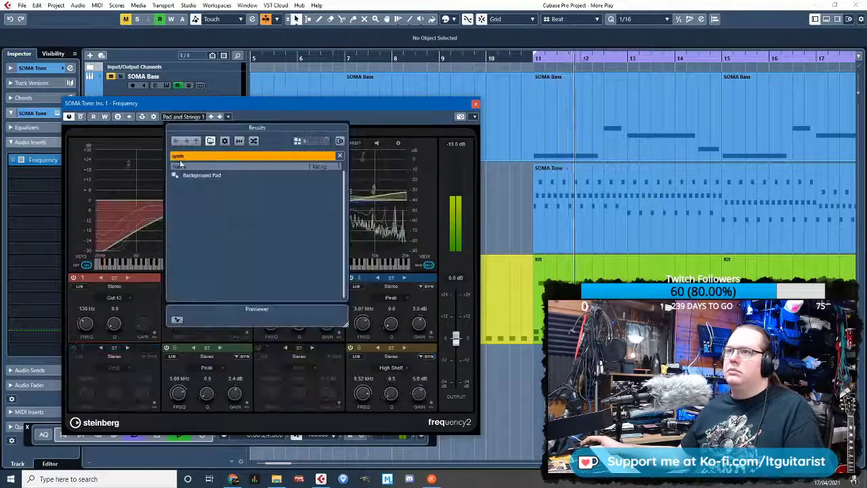
double_click(197, 211)
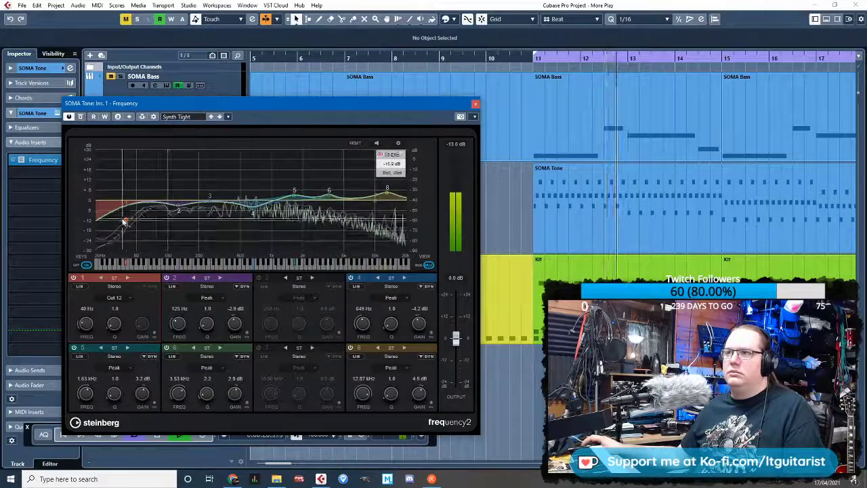
Set EQ band 1 to Cut 48 at 98 Hz and band 5's Q to 2.4
left_click(136, 300)
left_click(127, 299)
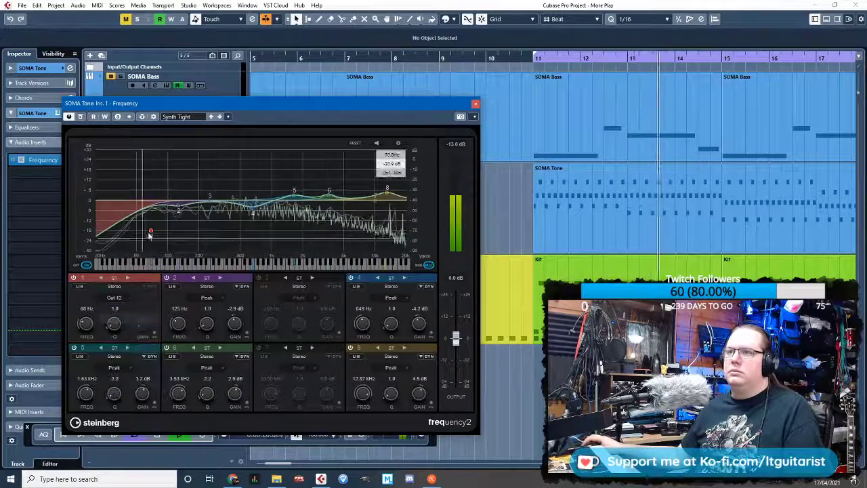
left_click(127, 298)
left_click(115, 333)
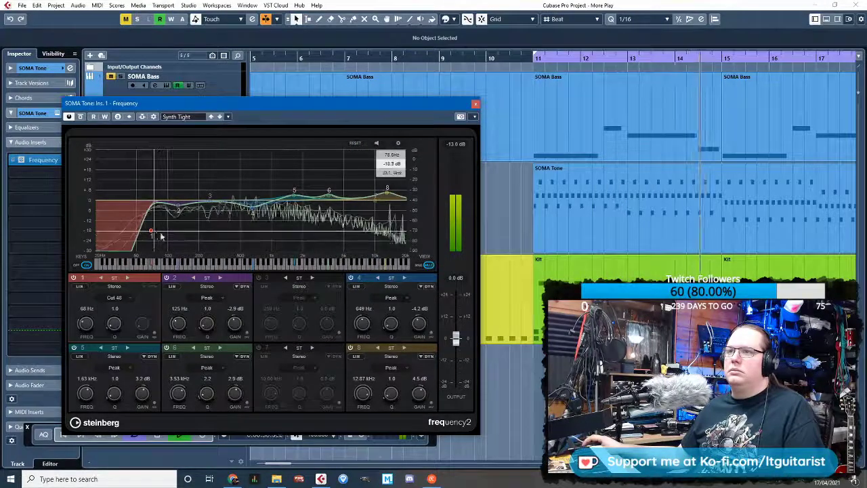
left_click_drag(113, 393, 120, 401)
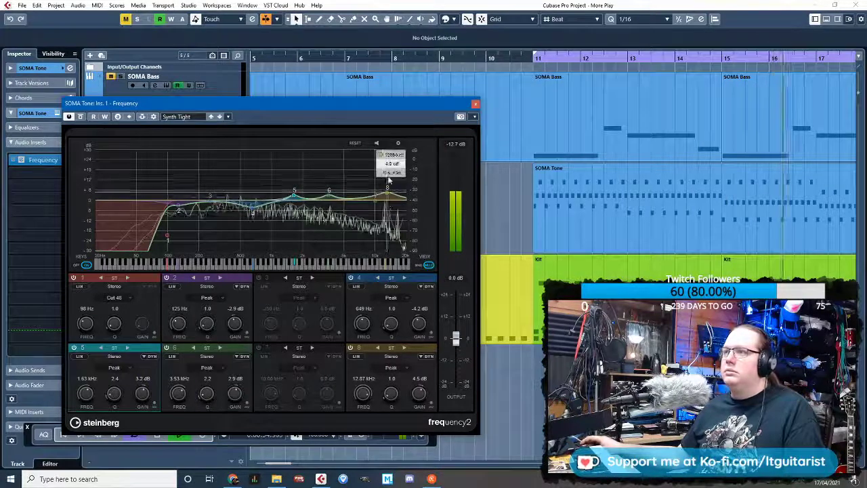
Move EQ band 8 to 17.38 kHz and set band 7 to 8.10 kHz, Q 8.5 and -17.3 dB
mouse_move(387, 195)
left_mouse_down()
mouse_move(388, 185)
mouse_move(400, 195)
left_mouse_up()
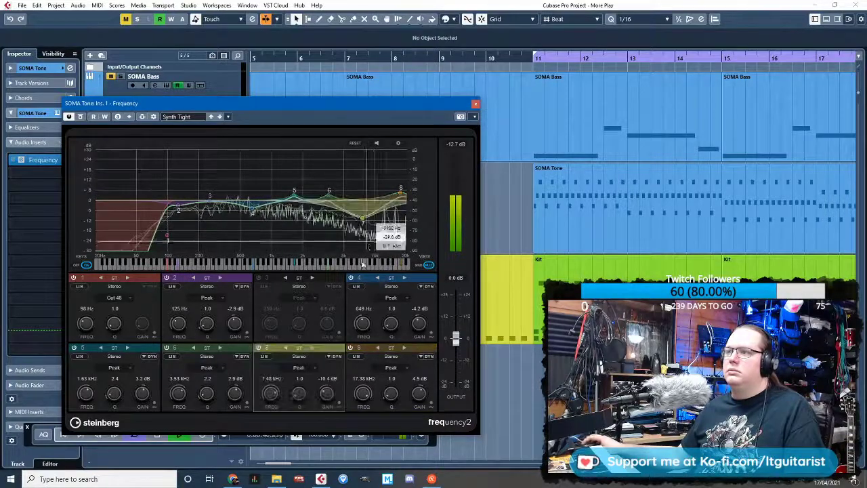
left_click_drag(298, 394, 338, 273)
left_click_drag(362, 218, 370, 235)
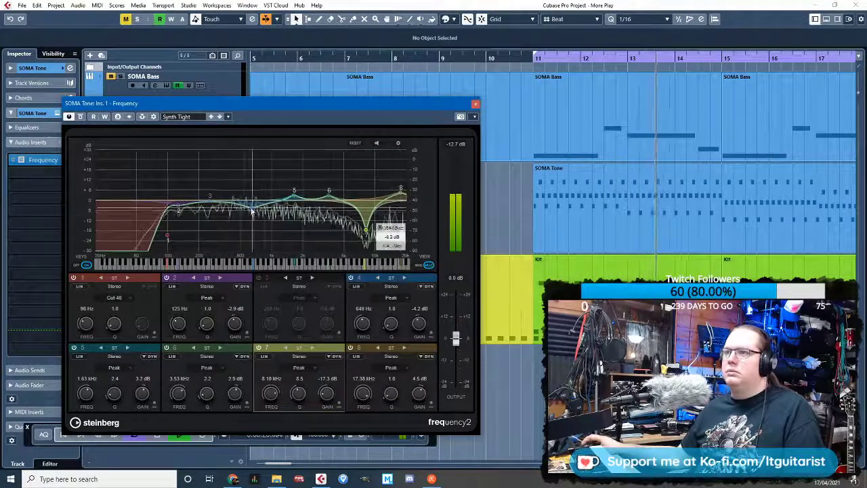
Set EQ band 4 to 626 Hz at -6.1 dB, and enable band 3 and shift it to a slightly higher frequency
mouse_move(253, 210)
left_mouse_down()
mouse_move(253, 217)
mouse_move(251, 210)
left_mouse_up()
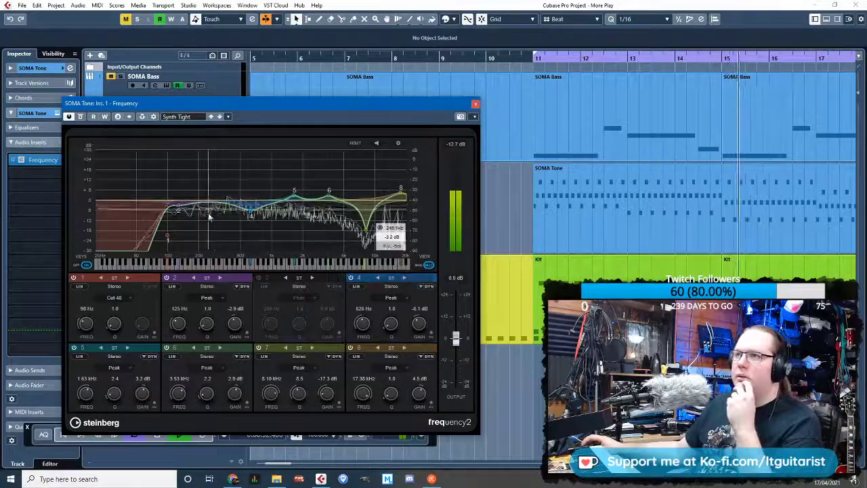
left_click(259, 277)
mouse_move(210, 201)
left_mouse_down()
mouse_move(211, 223)
mouse_move(200, 219)
mouse_move(227, 199)
left_mouse_up()
left_click(476, 104)
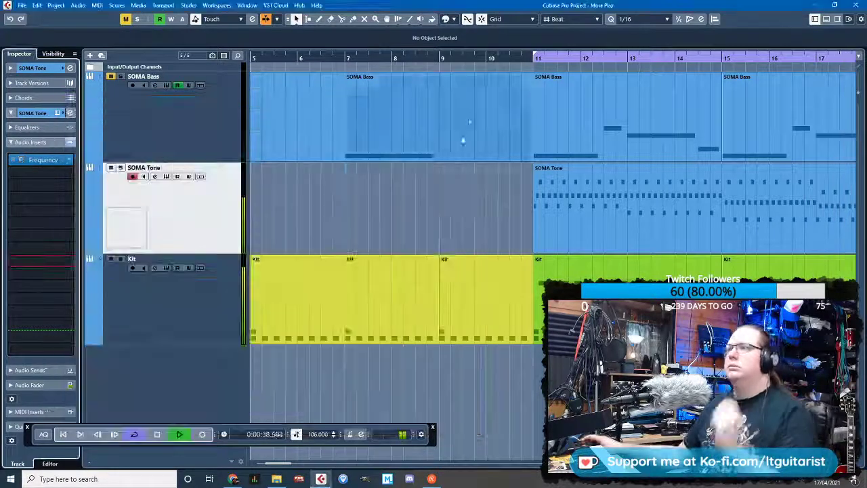
Solo the SOMA Bass and SOMA Tone tracks and restart playback from just before bar 11
scroll(460, 203, "down", 3)
left_click(120, 76)
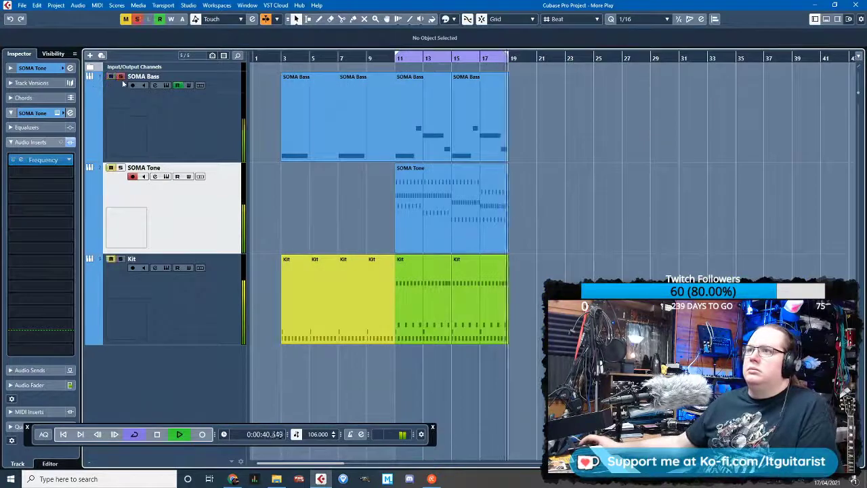
key("space")
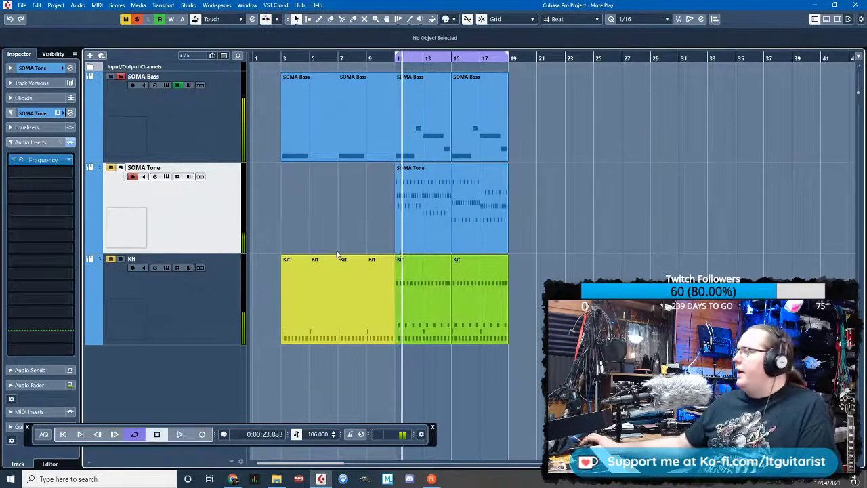
key("h")
left_click(369, 59)
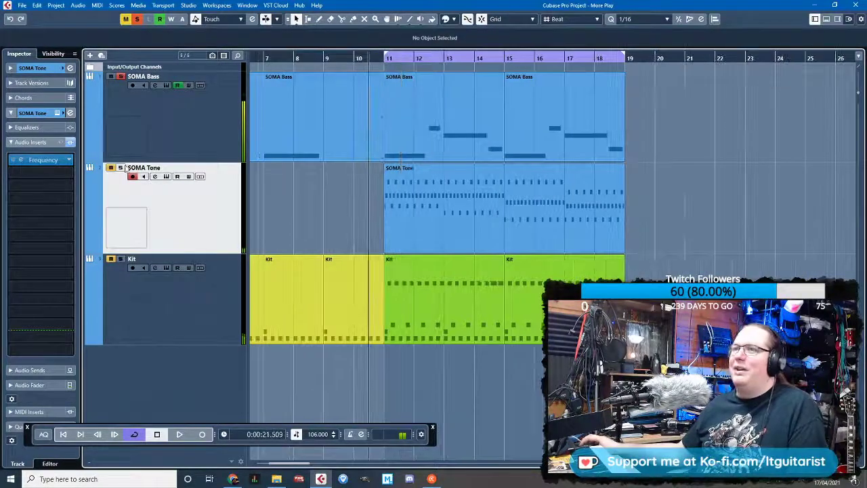
scroll(367, 199, "up", 4)
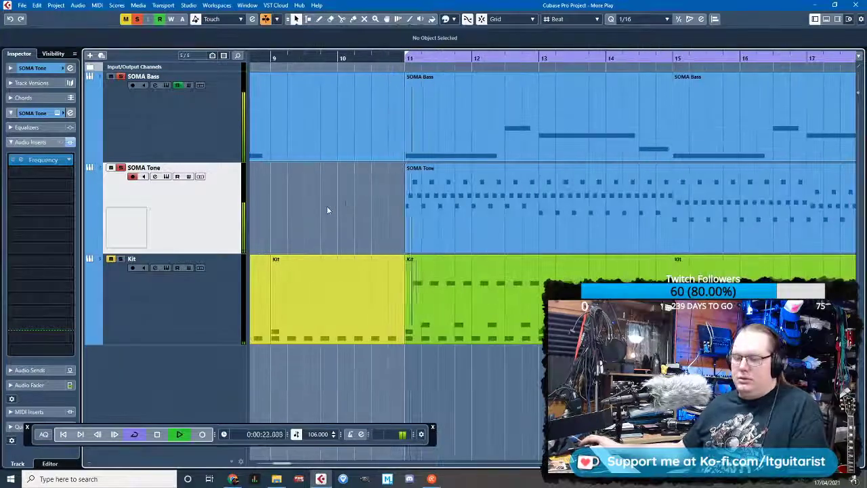
Listen to how the SOMA Bass and SOMA Tone parts sound together over the looped bars 11 to 19
scroll(327, 206, "down", 3)
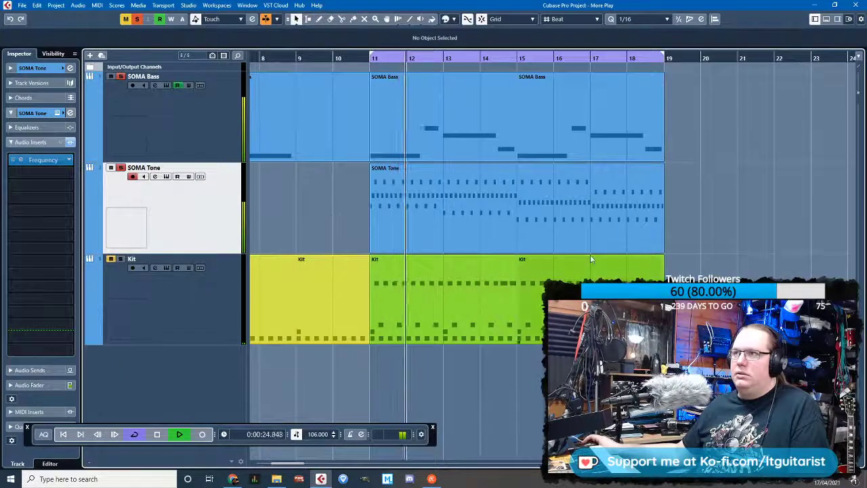
key("h")
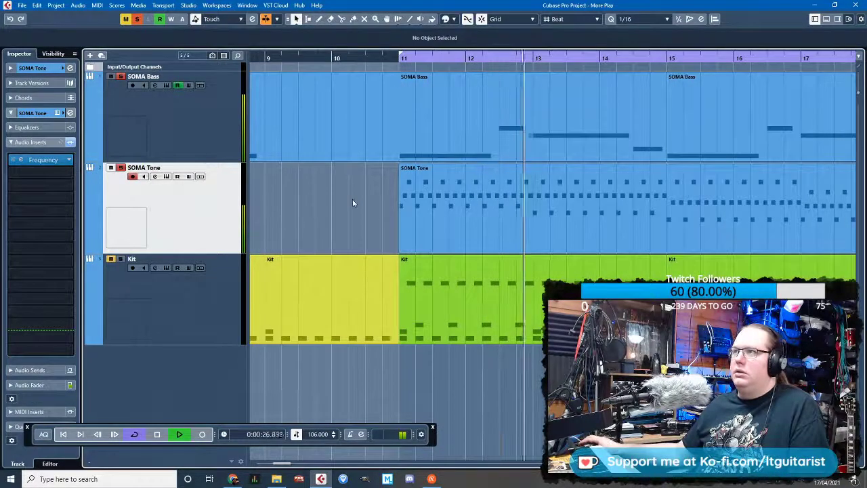
scroll(352, 200, "down", 3)
scroll(503, 238, "up", 3)
scroll(484, 236, "down", 6)
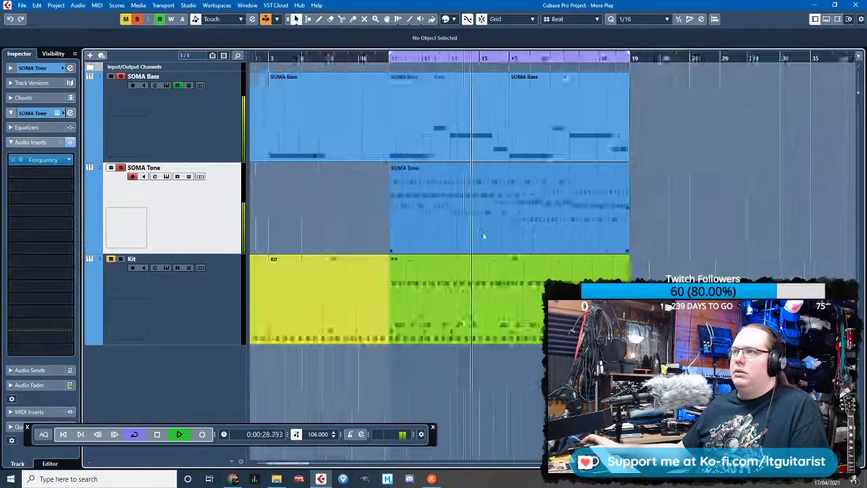
key("h")
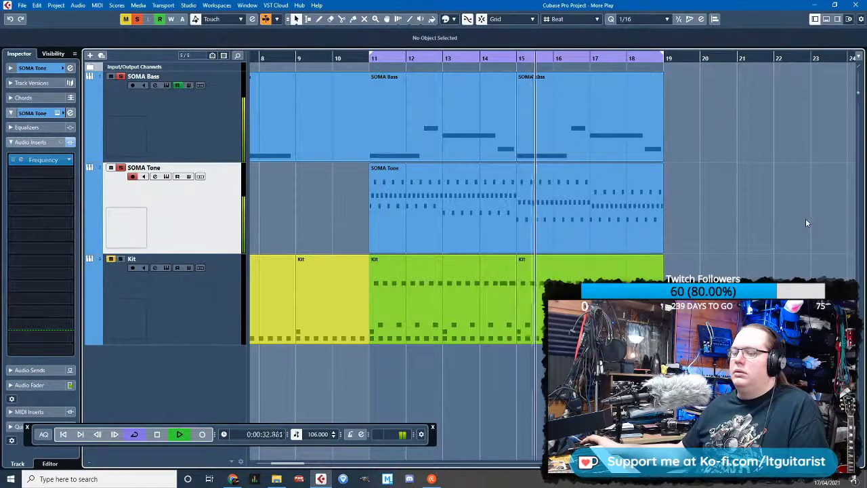
scroll(805, 220, "down", 3)
scroll(761, 225, "up", 3)
scroll(756, 228, "down", 3)
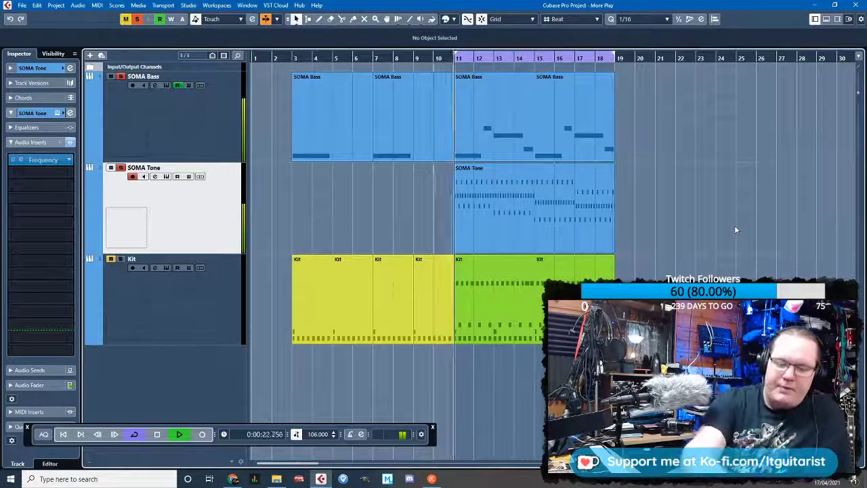
Move the SOMA Tone part to start at bar 3 and play the arrangement from there
key("space")
left_click_drag(596, 184, 432, 187)
left_click(293, 58)
key("space")
key("h")
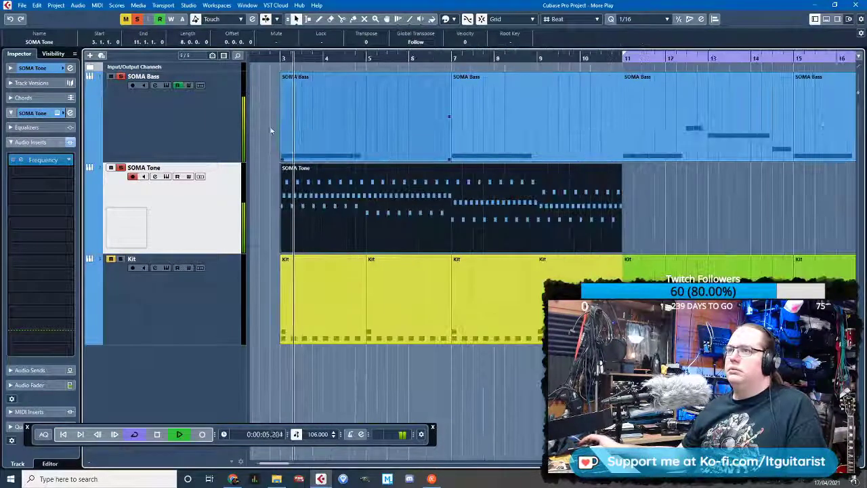
left_click(263, 115)
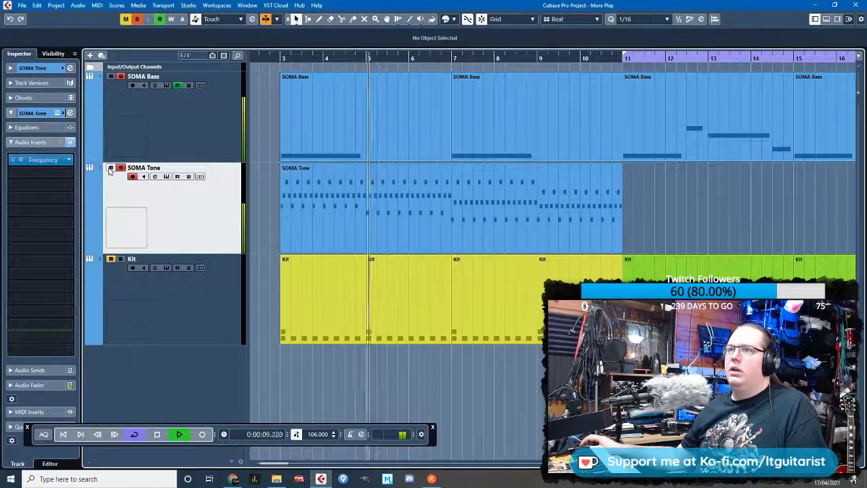
Mute the SOMA Tone track and select the SOMA Bass track
left_click(219, 138)
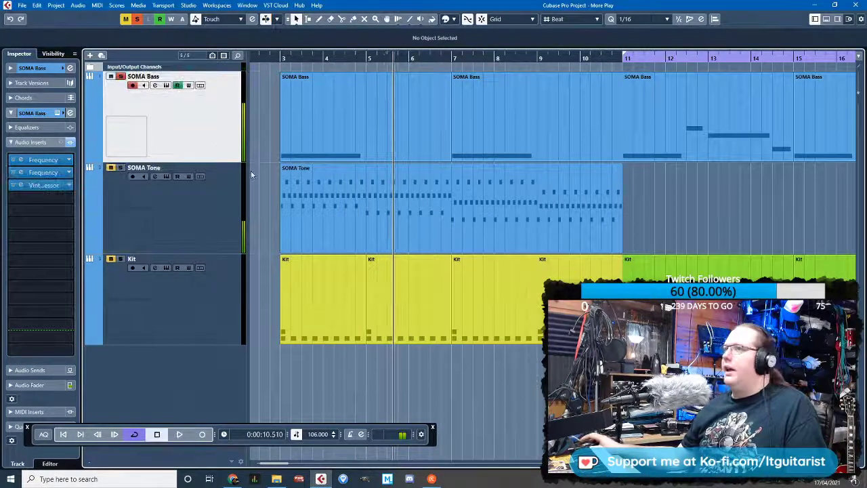
Add the Tuner effect to the sixth insert slot of the SOMA Bass track
left_click(61, 224)
left_click(19, 270)
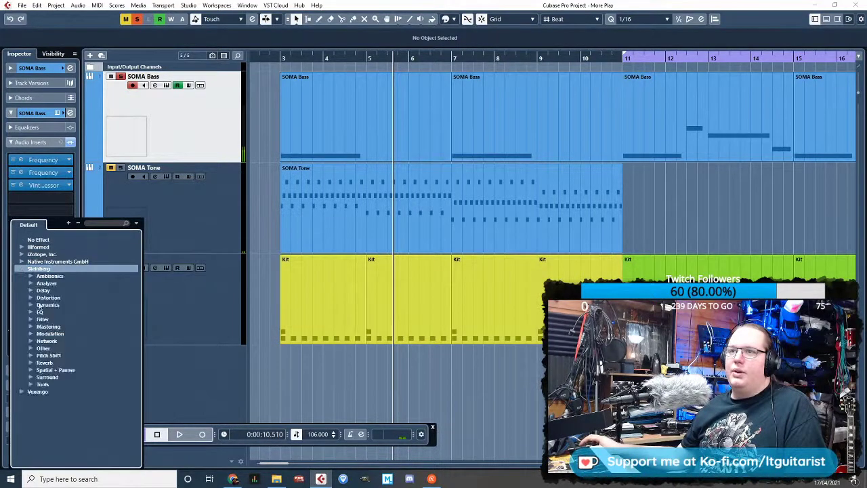
left_click(52, 407)
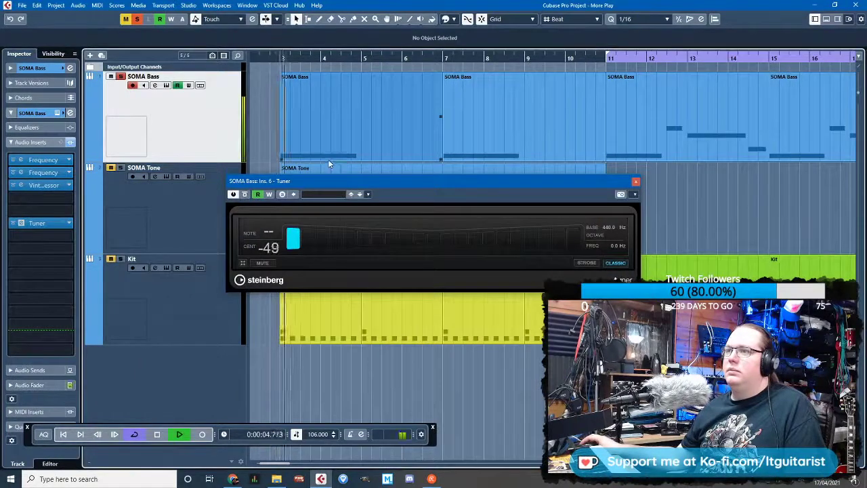
Open the SOMA Bass track's Kontakt instrument and arrange its window so the Tuner stays readable beside it
left_click(57, 113)
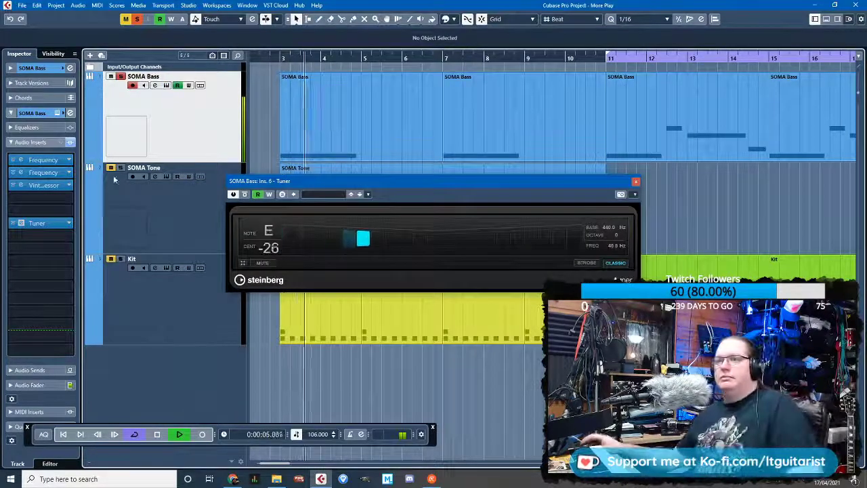
left_click(57, 113)
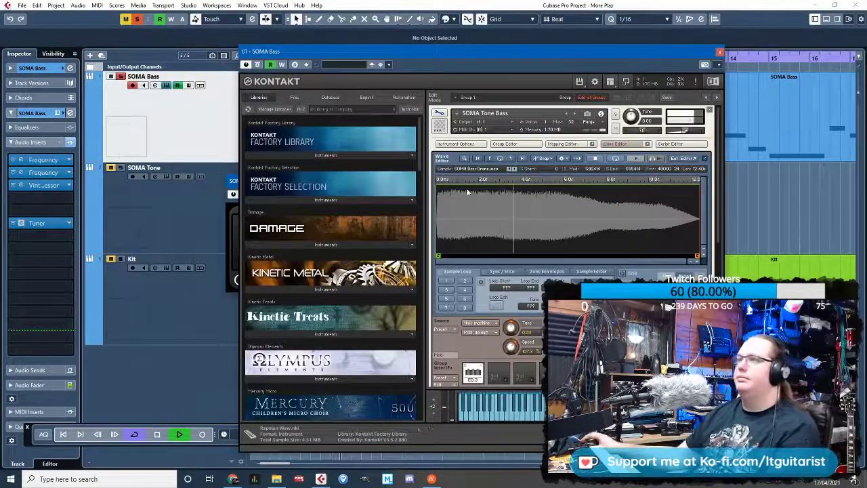
left_click_drag(517, 53, 312, 203)
left_click_drag(372, 176, 581, 34)
left_click_drag(283, 199, 257, 119)
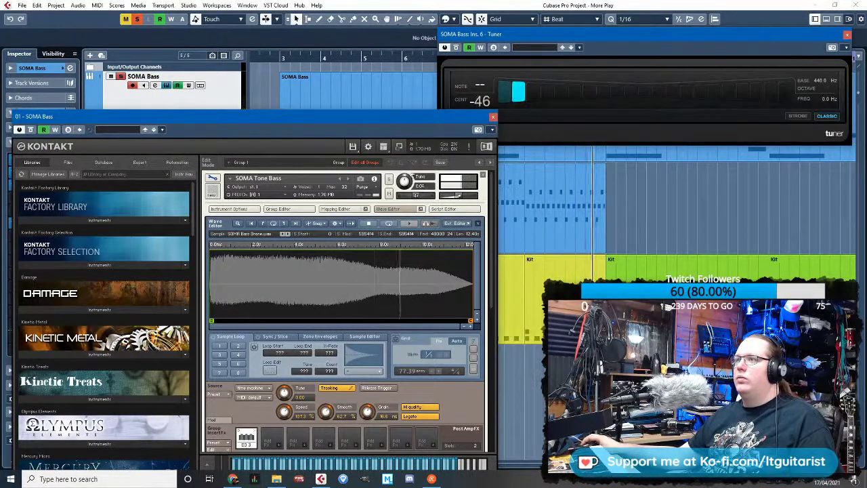
Loop bars 3 to 11 and raise the SOMA Tone Bass instrument's source tune while checking it against the Tuner
left_click_drag(405, 181, 411, 137)
left_click_drag(422, 86, 431, 51)
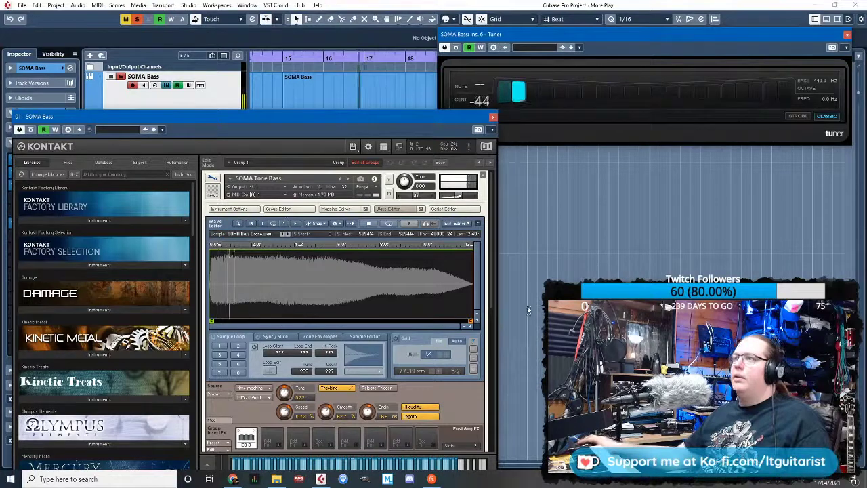
left_click(428, 102)
key("g")
key("g")
left_click_drag(273, 54, 353, 56)
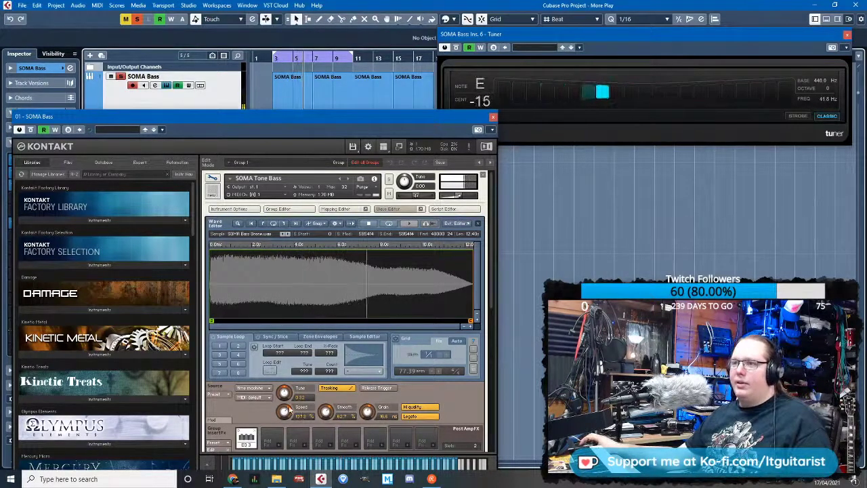
left_click_drag(211, 117, 216, 35)
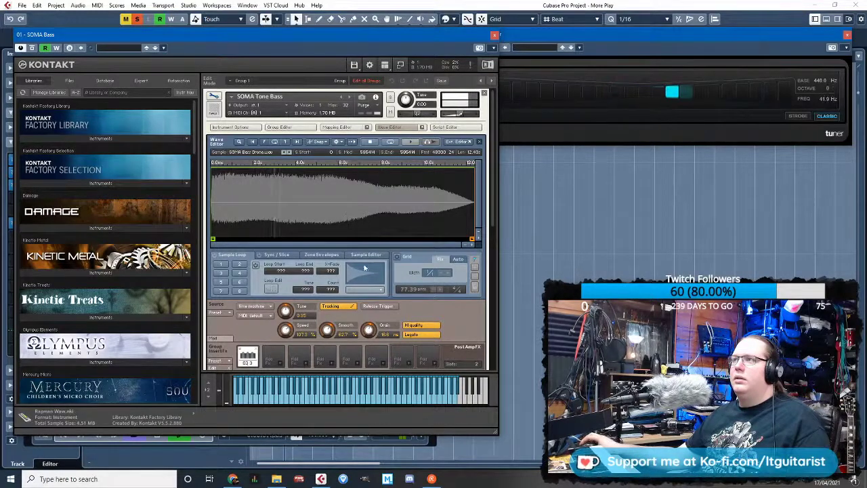
left_click_drag(427, 38, 573, 204)
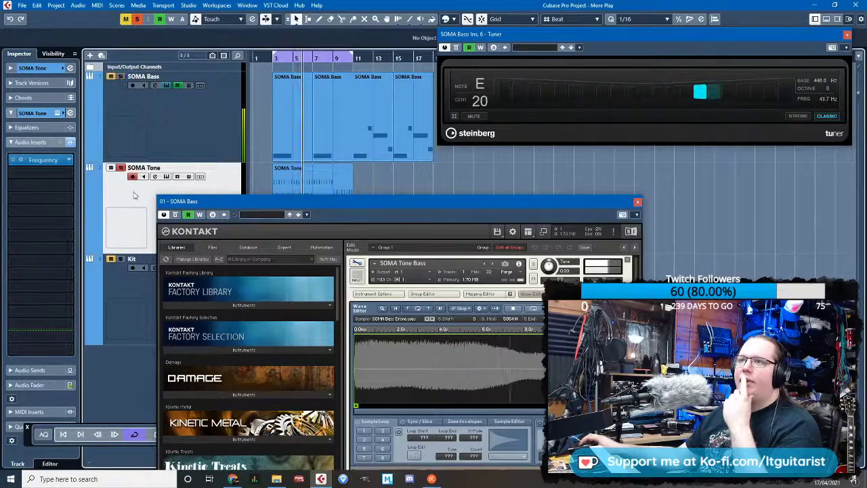
Duplicate the SOMA Tone part to bar 11 and delete all notes from the part at bar 3
left_click_drag(355, 201, 383, 271)
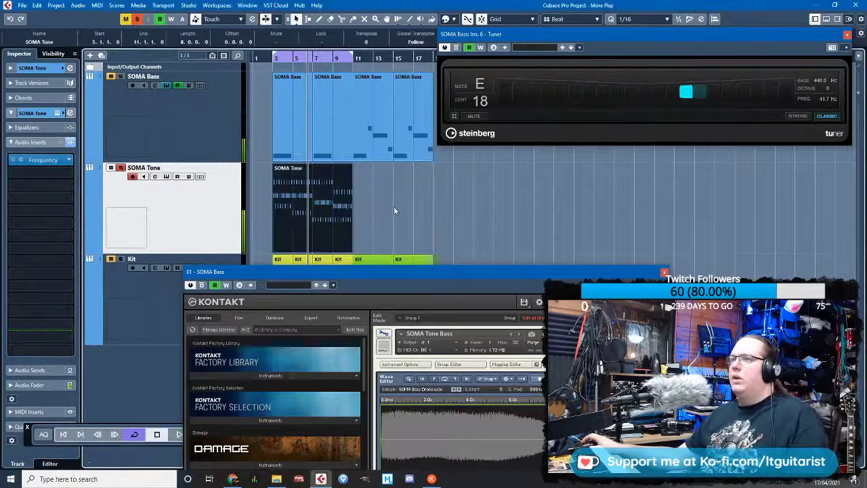
double_click(320, 188)
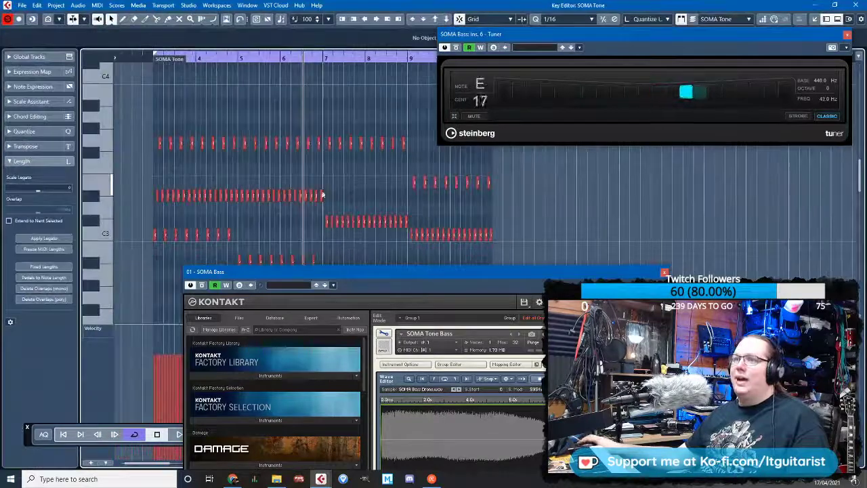
left_click_drag(339, 275, 423, 360)
left_click_drag(562, 314, 182, 108)
key("Delete")
left_click_drag(244, 110, 147, 202)
key("Delete")
key("Delete")
Draw a one-bar C3 note at bar 3, repeat it to fill the part up to bar 11 and play it
left_click_drag(192, 219, 313, 261)
scroll(152, 236, "up", 3)
scroll(313, 264, "down", 3, "ctrl")
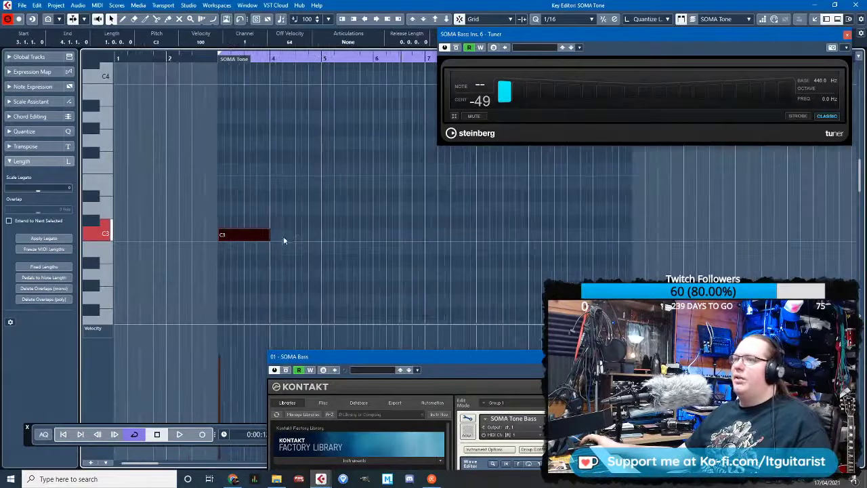
key("ctrl+d")
key("ctrl+d")
key("ctrl+d")
key("ctrl+d")
key("ctrl+d")
key("ctrl+d")
key("ctrl+d")
left_click(212, 58)
key("space")
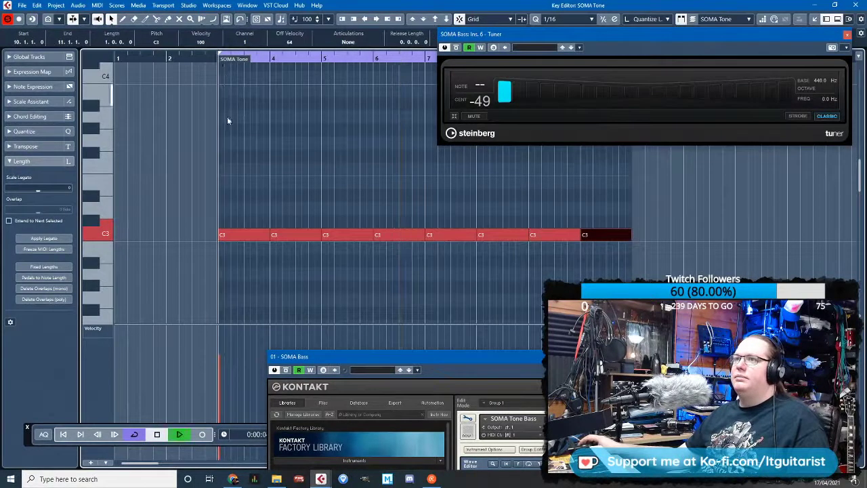
Time-stretch the SOMA Tone part of C3 notes at bar 3 down to four bars and duplicate it to bar 7
left_click_drag(212, 145, 618, 272)
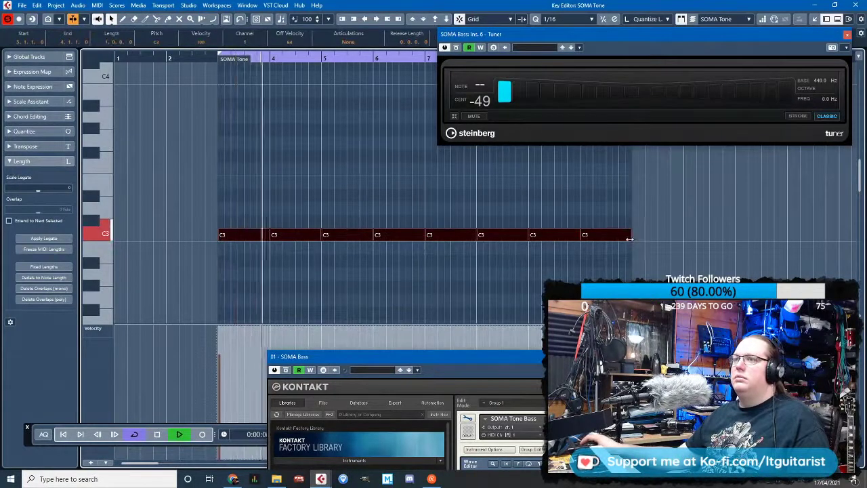
left_click_drag(627, 237, 627, 240)
left_click(462, 261)
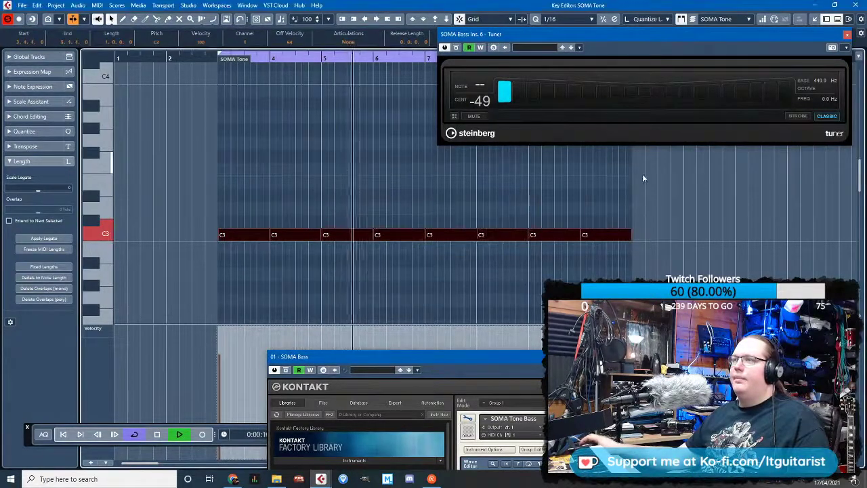
left_click(855, 5)
key("1")
key("1")
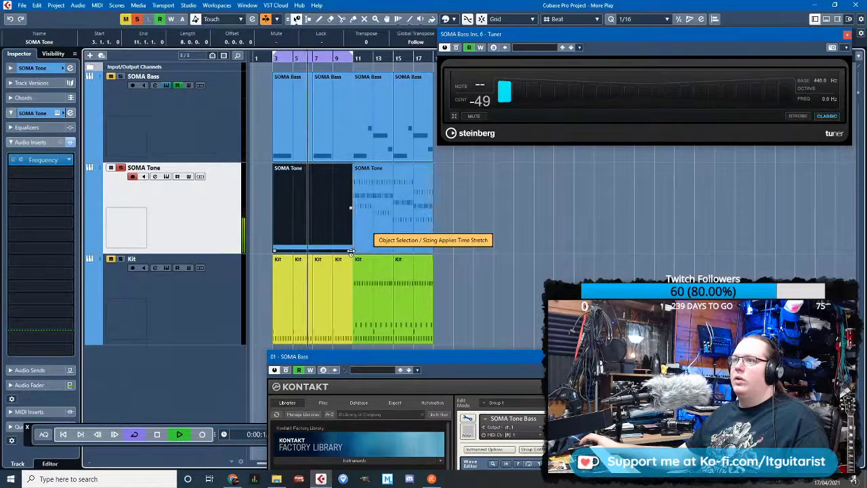
left_click_drag(351, 249, 312, 250)
key("ctrl+d")
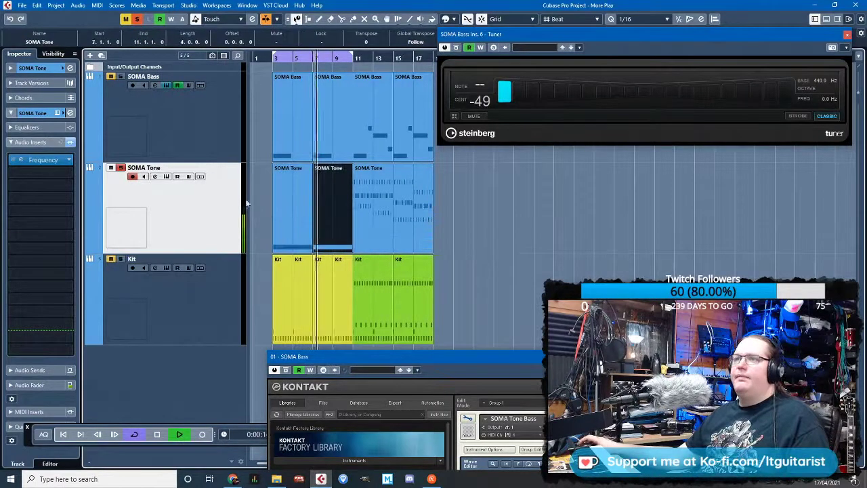
Add the Tuner effect to the second insert slot of the SOMA Tone track and move its window clear of the arrangement
left_click(41, 174)
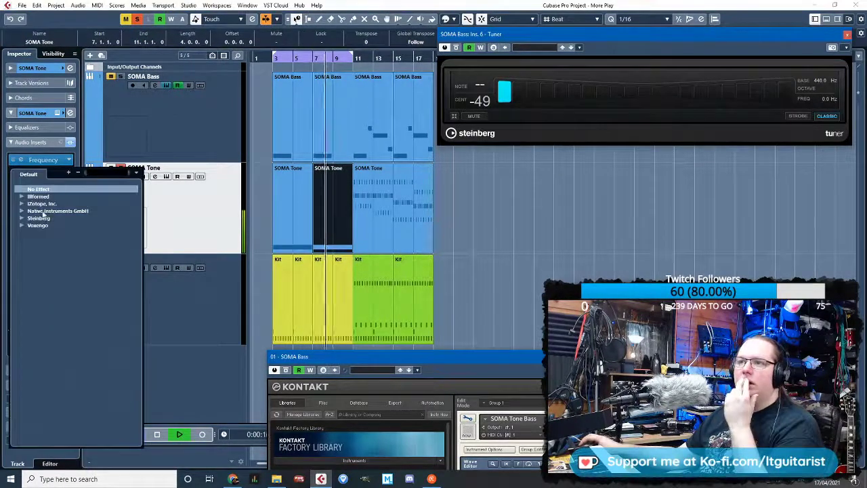
left_click(21, 219)
left_click(31, 333)
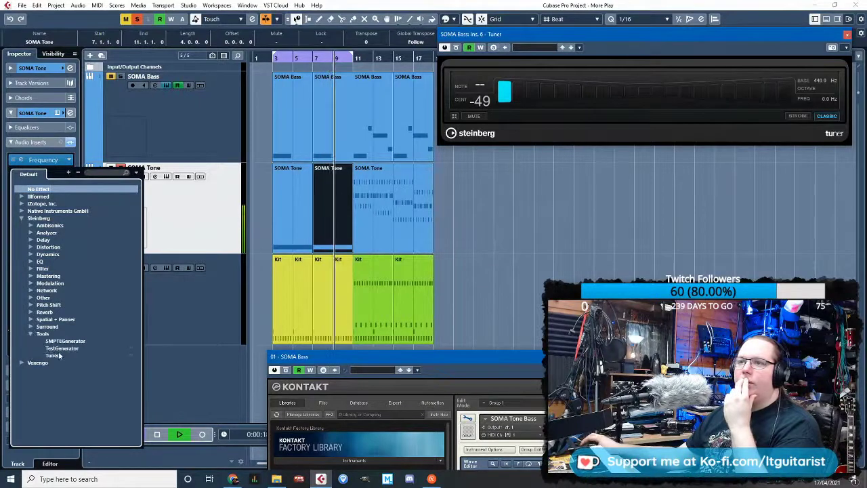
left_click(56, 356)
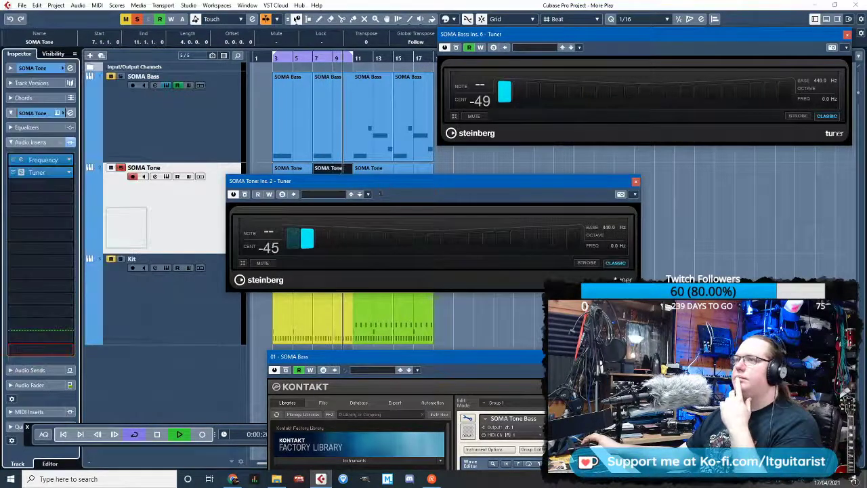
left_click_drag(386, 182, 588, 37)
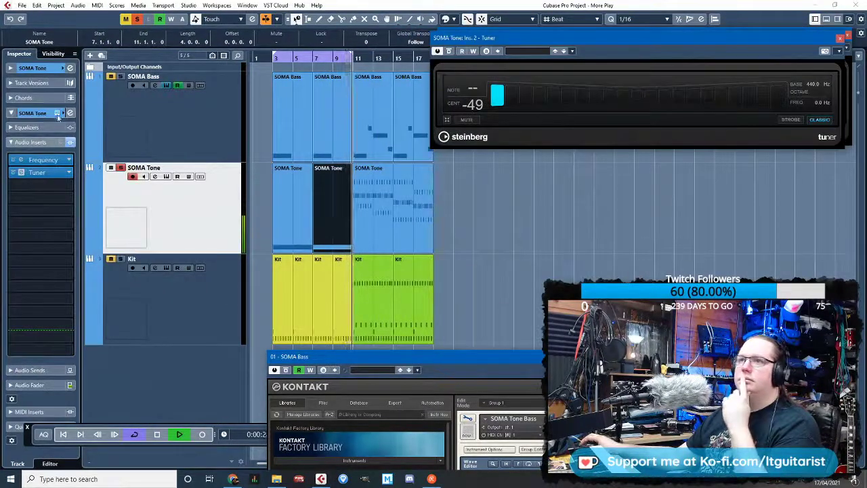
Open the SOMA Tone Monophonic Synth for editing in Kontakt and raise its source tune to 0.42
left_click(166, 177)
left_click_drag(383, 131, 223, 93)
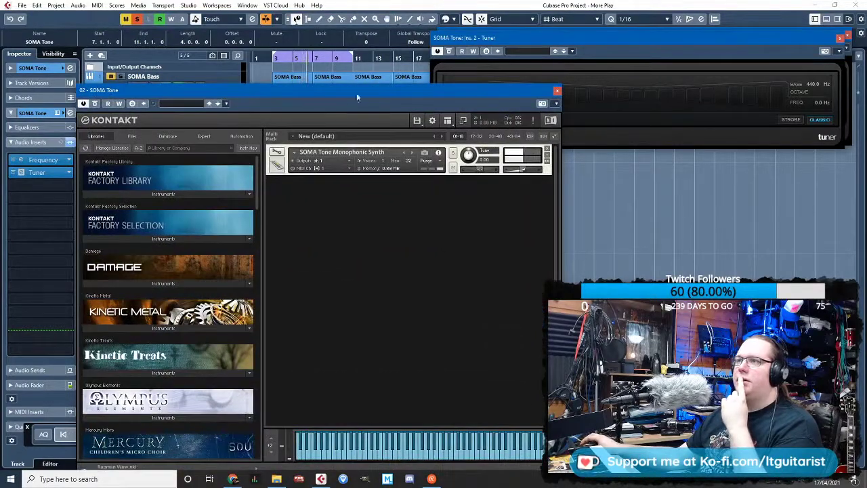
left_click(277, 155)
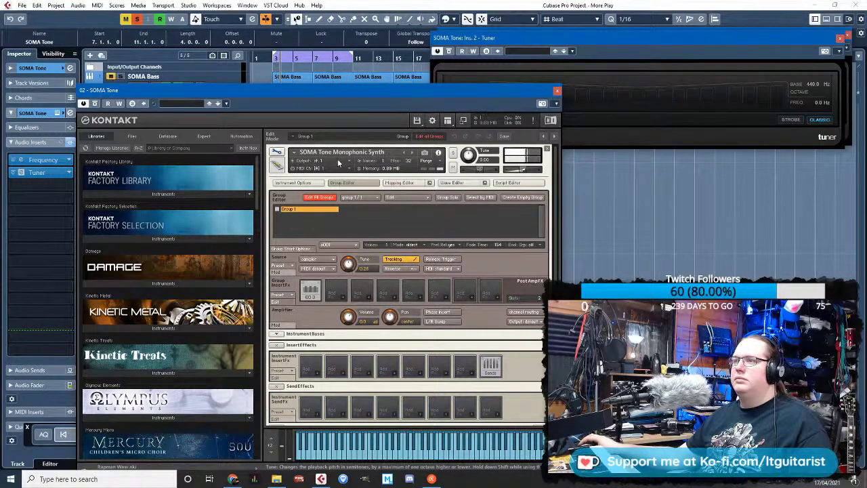
left_click_drag(363, 89, 377, 238)
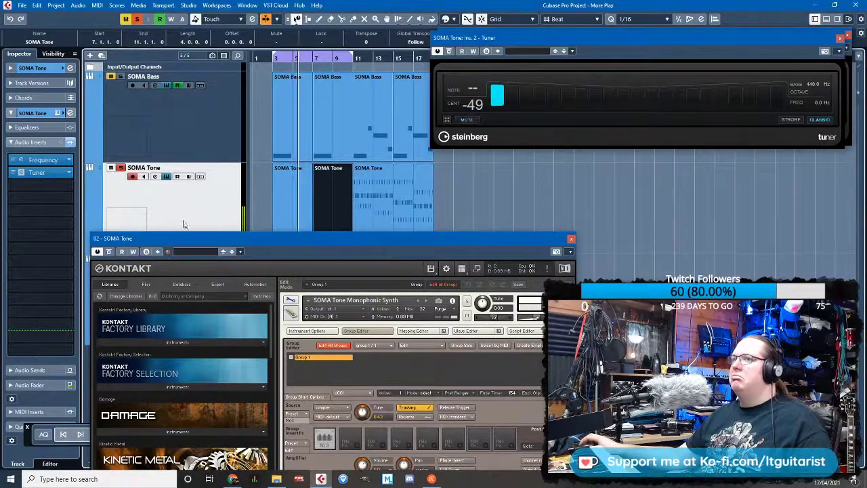
Move the SOMA Tone track's Tuner to post-fader insert slot 15 and compare its strobe and classic displays
left_click_drag(37, 172, 52, 339)
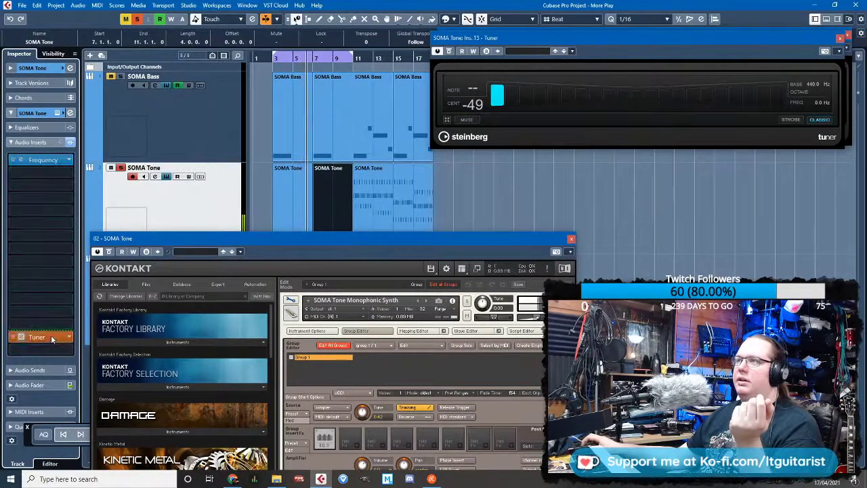
left_click(796, 120)
left_click(818, 119)
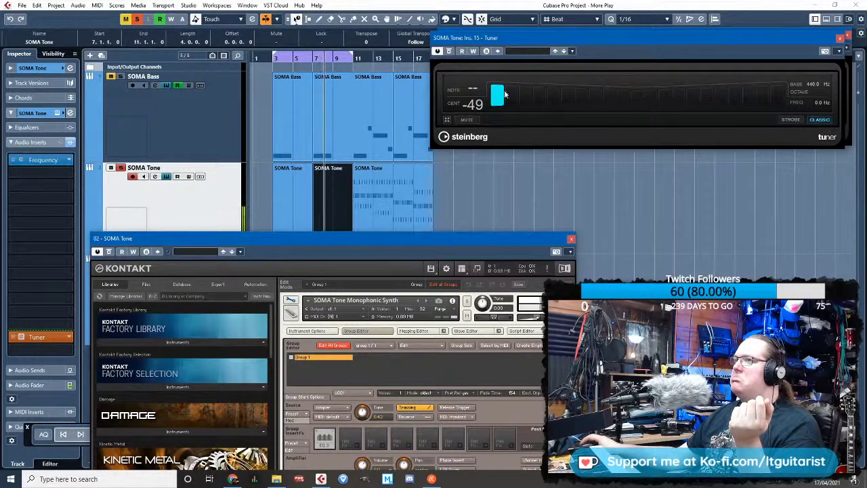
left_click(545, 52)
left_click(754, 53)
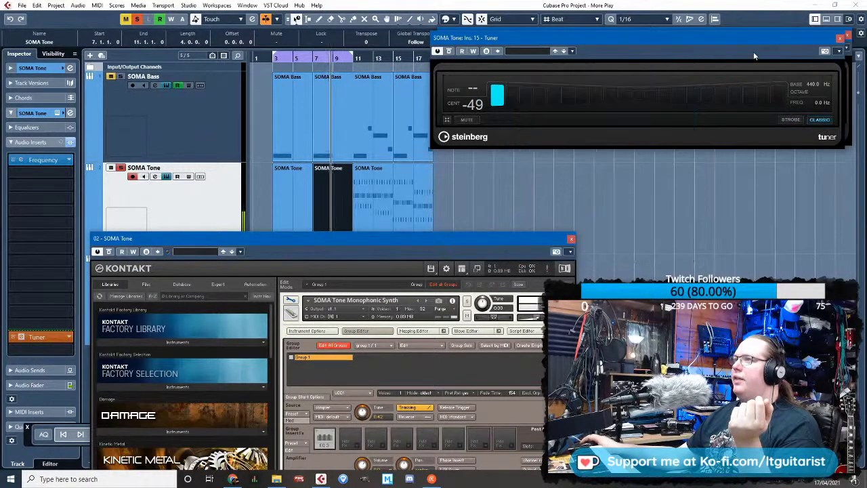
Close the SOMA Tone track's Tuner and Kontakt windows and stop playback
left_click(840, 37)
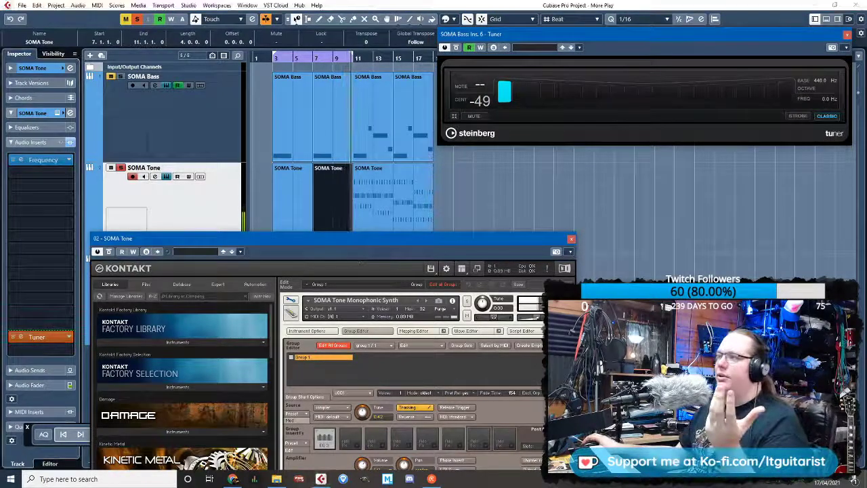
left_click(572, 239)
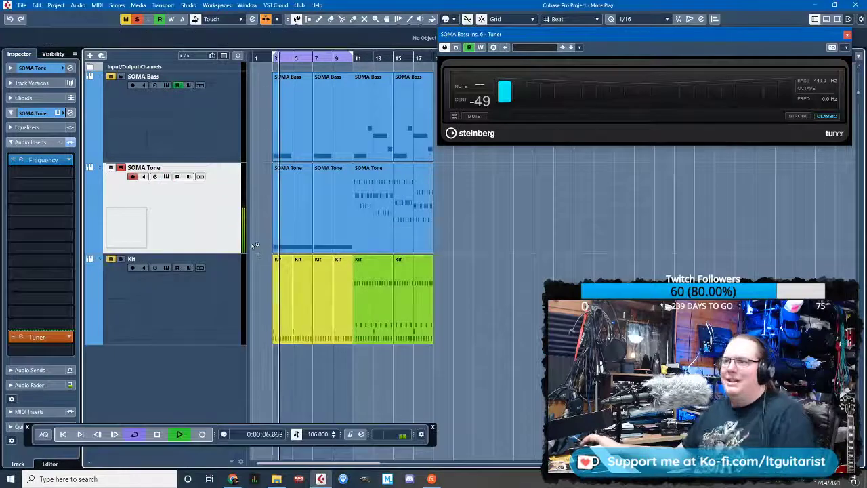
key("space")
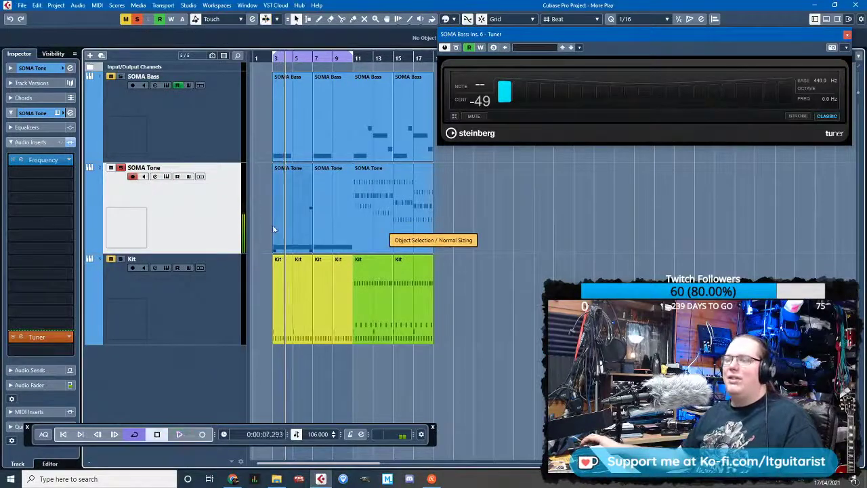
Add a Retrologue instrument track below SOMA Tone and solo it
right_click(193, 367)
left_click(249, 158)
left_click(489, 240)
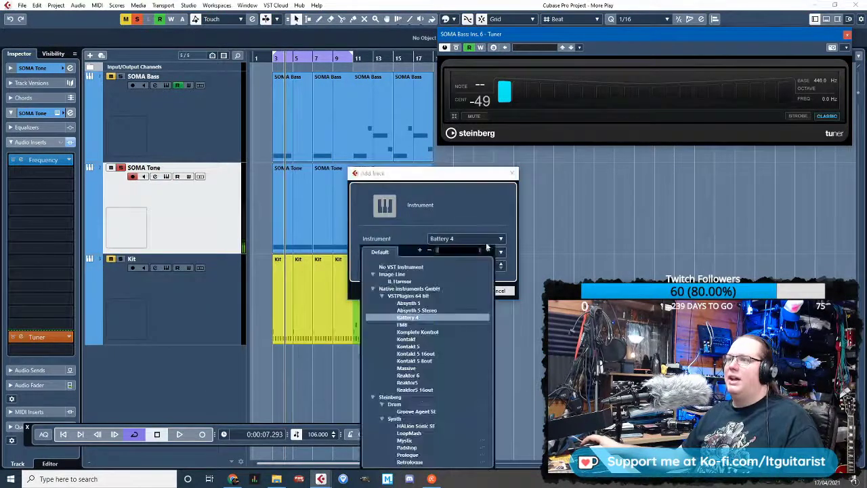
scroll(414, 415, "down", 1)
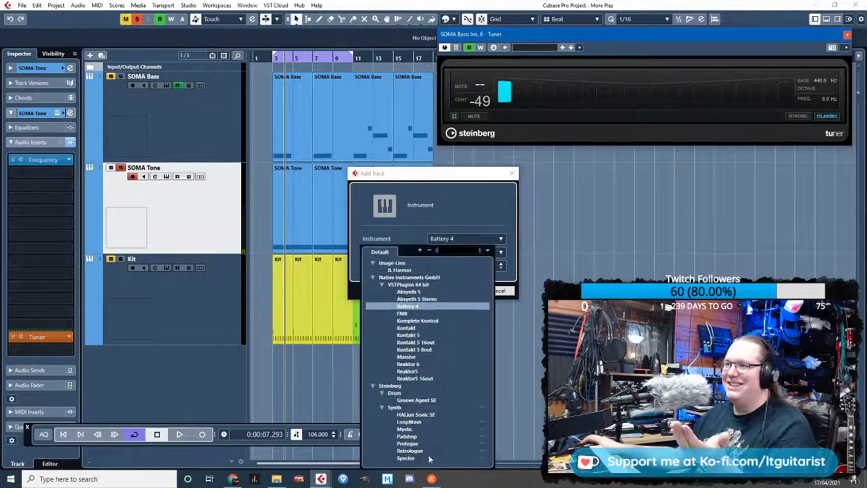
left_click(410, 451)
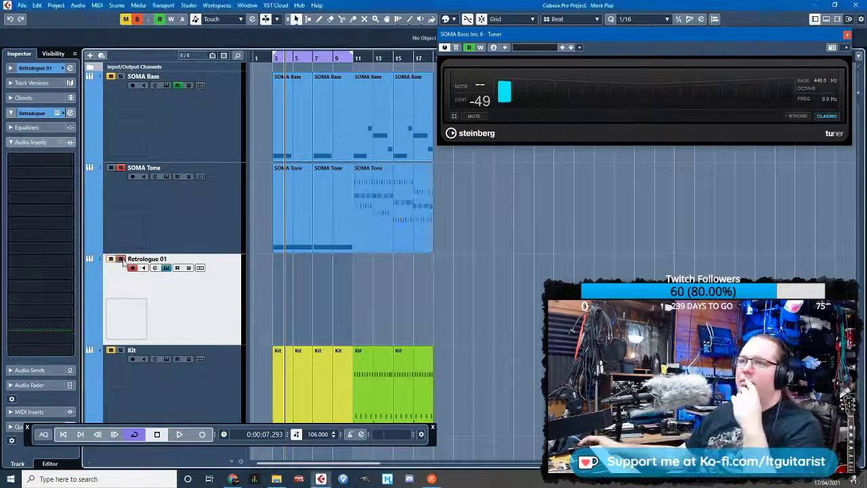
Create a part on the Retrologue track over bars 3 to 11 and draw a B2 note slightly over one bar long at its start
double_click(331, 294)
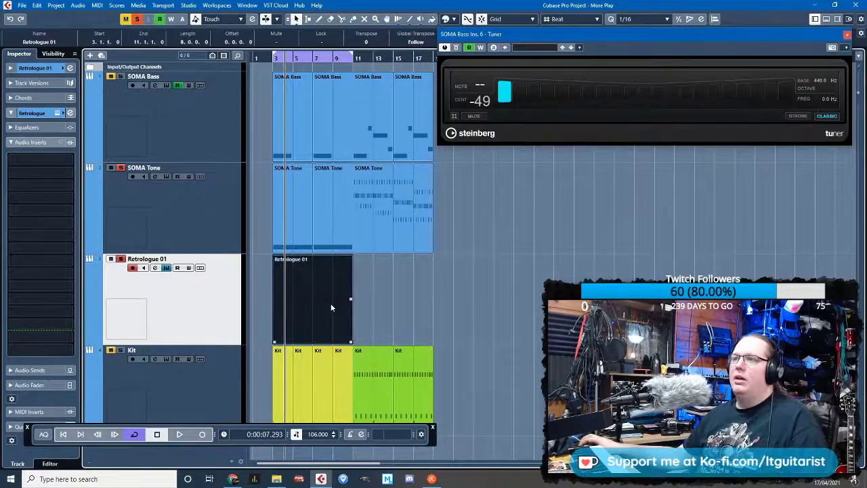
double_click(330, 303)
left_click_drag(165, 246, 225, 250)
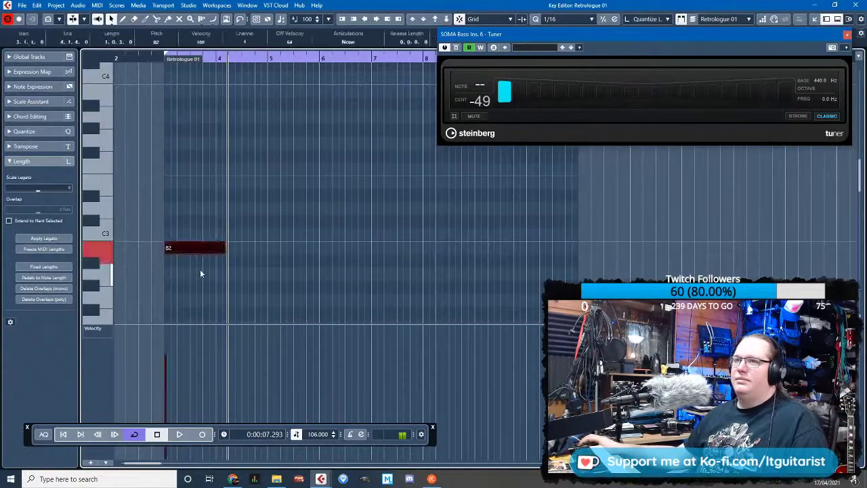
Transpose the Retrologue note down to E2
key("shift+Down")
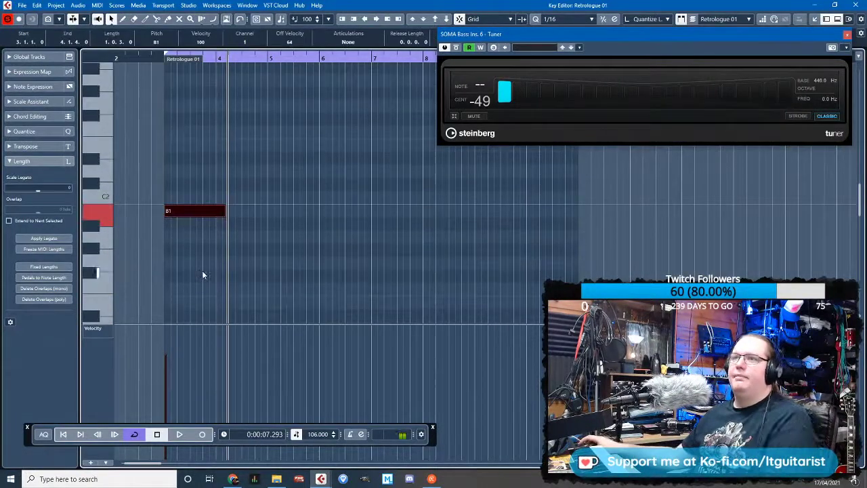
key("Up")
key("Up")
key("Up")
key("Up")
key("Up")
key("Down")
key("Up")
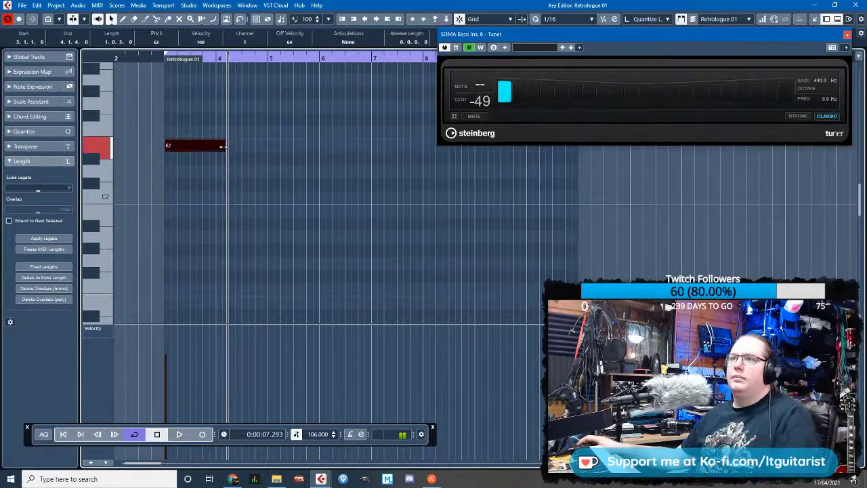
Shorten the E2 note to one bar and duplicate it back to back to fill the part up to bar 11
left_click_drag(223, 146, 216, 148)
key("ctrl+d")
key("alt+d")
key("alt+d")
key("alt+d")
key("alt+d")
key("alt+d")
key("alt+d")
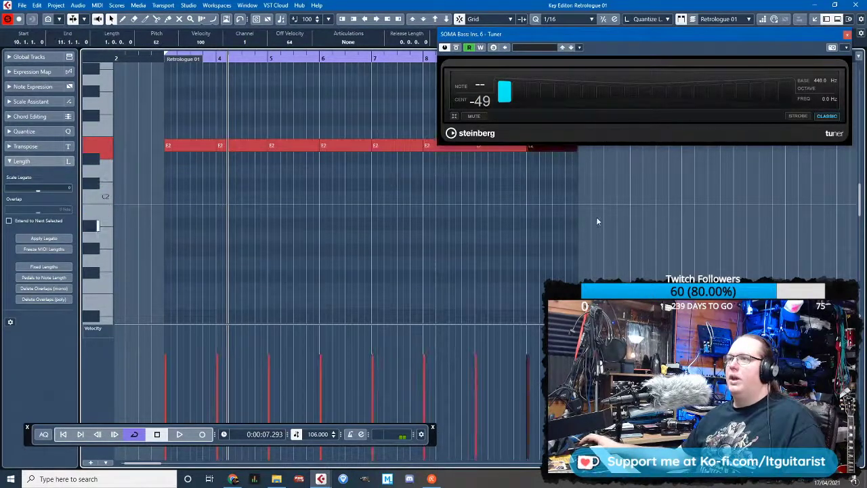
Replace the one-bar copies with half-bar E2 notes repeated back to back until bar 11
left_click_drag(585, 217, 191, 147)
key("Delete")
key("ctrl+d")
key("ctrl+d")
key("ctrl+d")
key("ctrl+d")
key("ctrl+d")
key("ctrl+d")
key("alt+d")
key("alt+d")
key("alt+d")
key("alt+d")
key("alt+d")
key("alt+d")
key("alt+d")
key("alt+d")
key("alt+d")
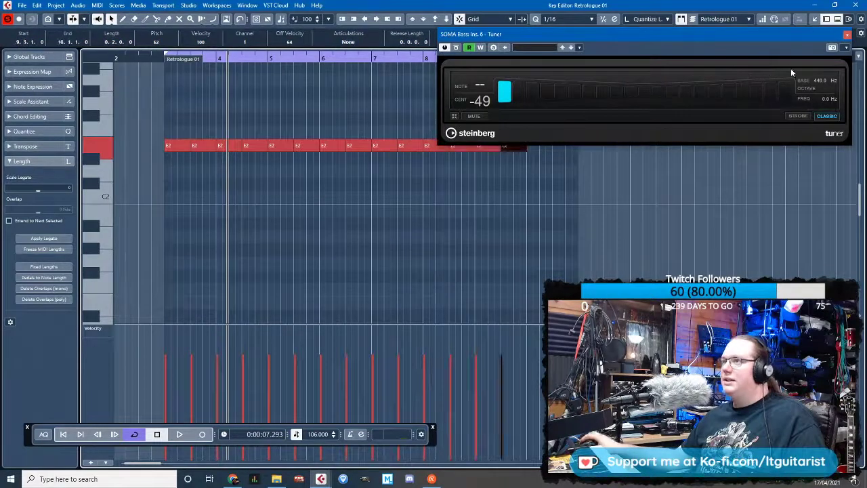
Close the Tuner window and the Key Editor, and move the Retrologue window clear of the track list
left_click(848, 34)
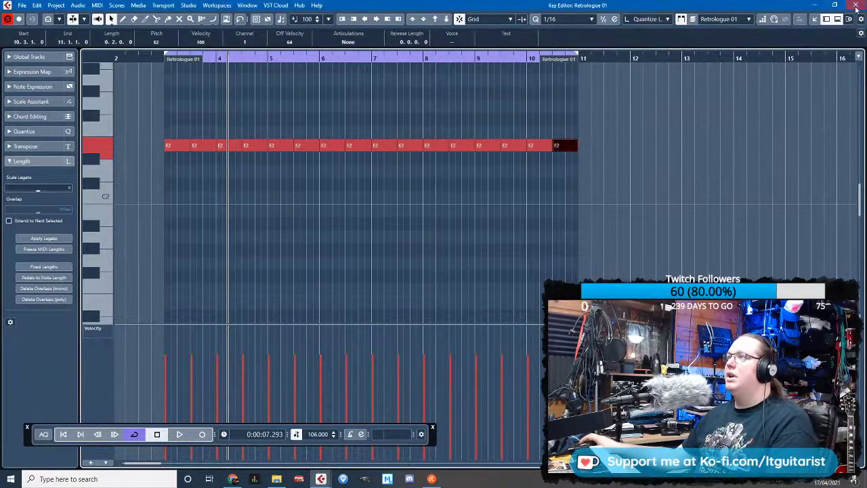
left_click(855, 6)
left_click_drag(544, 133, 469, 115)
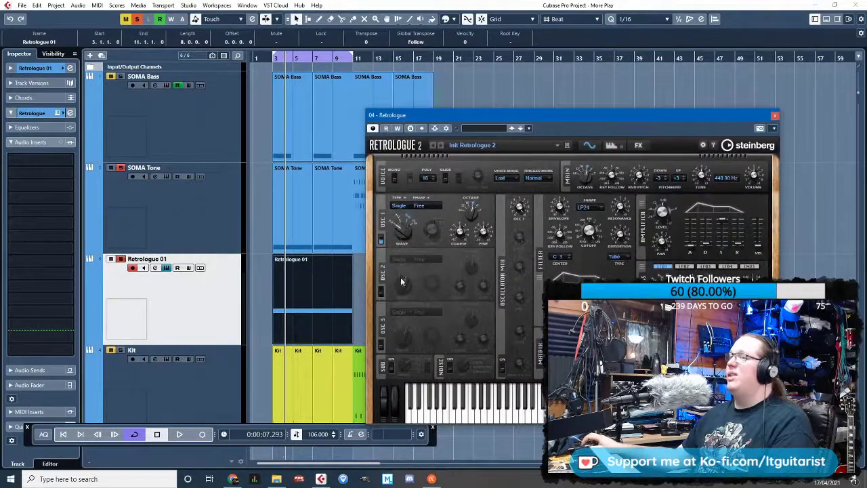
With playback running, bypass the SOMA Tone track's Tuner and open its Kontakt instrument
key("space")
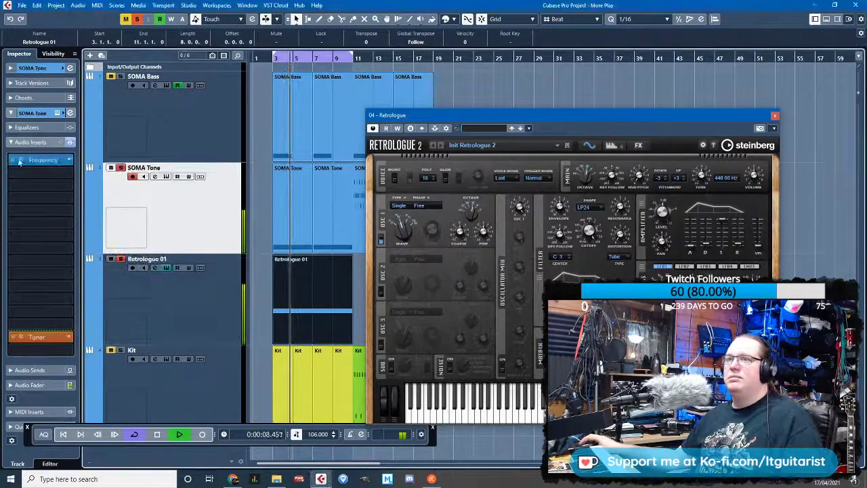
key("Up")
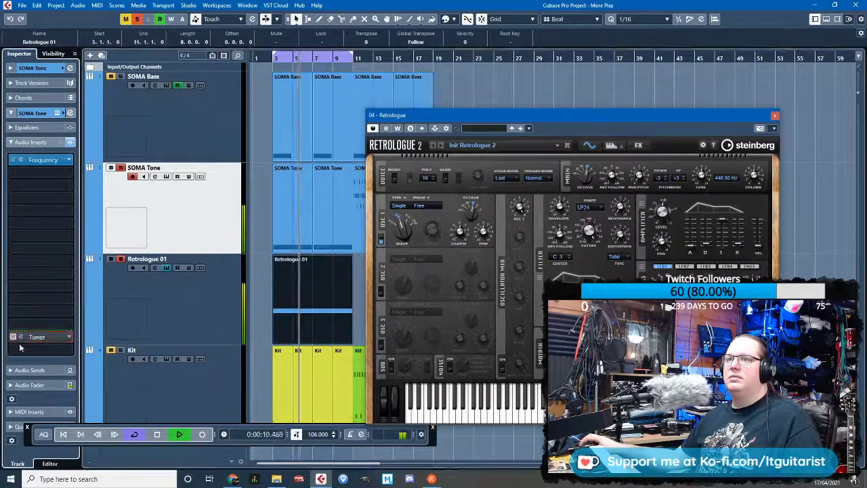
left_click(166, 176)
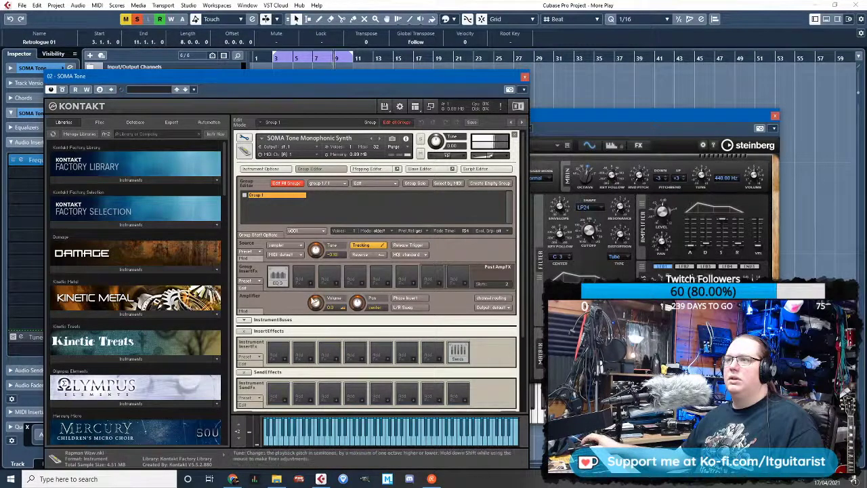
Tune the SOMA Tone group's source by ear against Retrologue to 12.57, with Retrologue's oscillator 1 level set to 24%
left_click_drag(320, 247, 322, 250)
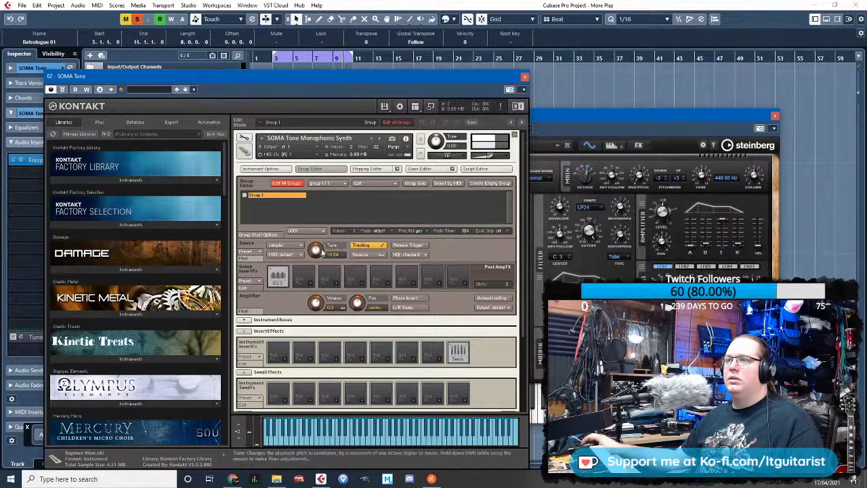
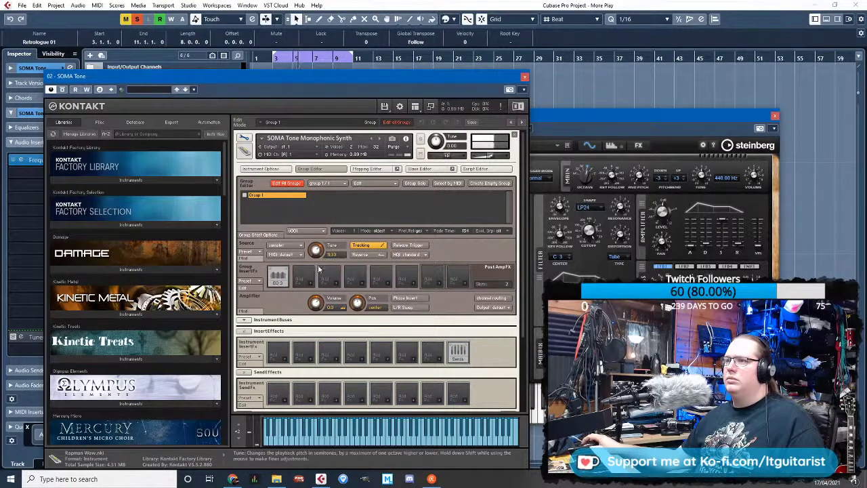
left_click_drag(548, 119, 588, 124)
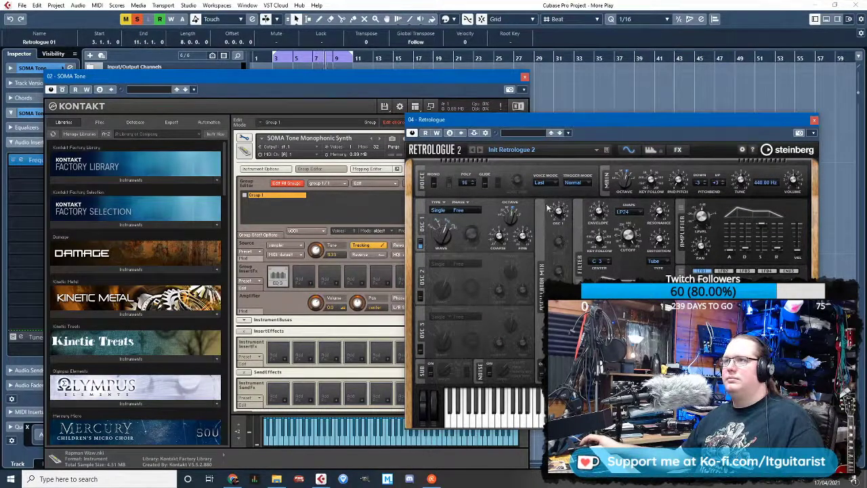
left_click(318, 236)
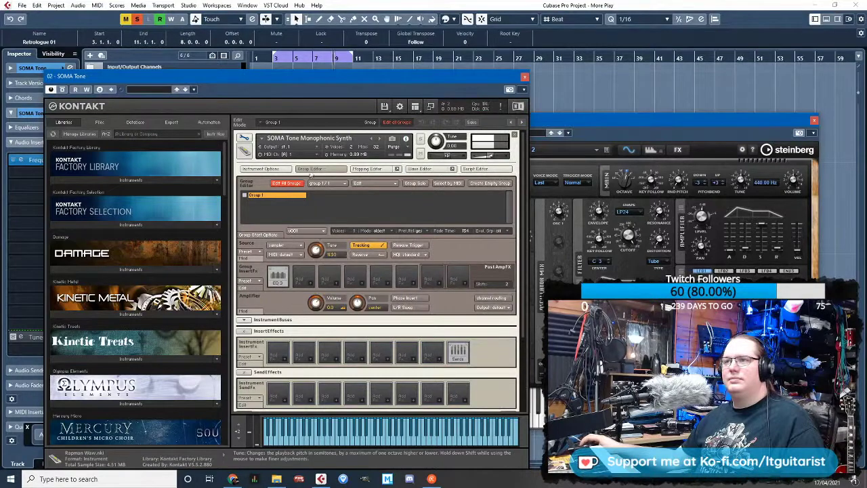
left_click_drag(308, 26, 308, 20)
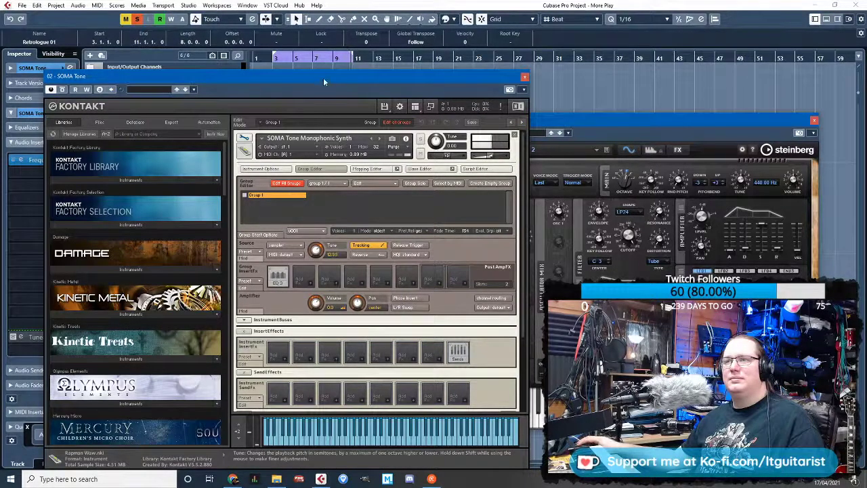
left_click_drag(324, 82, 322, 57)
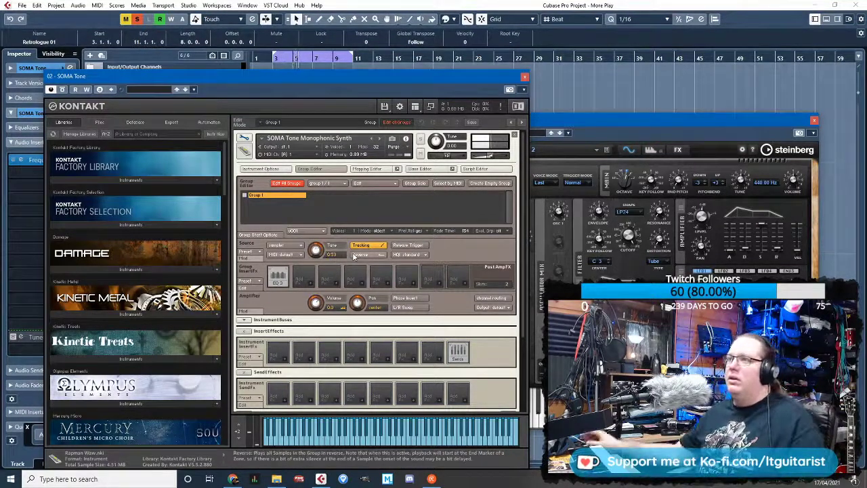
left_click(630, 140)
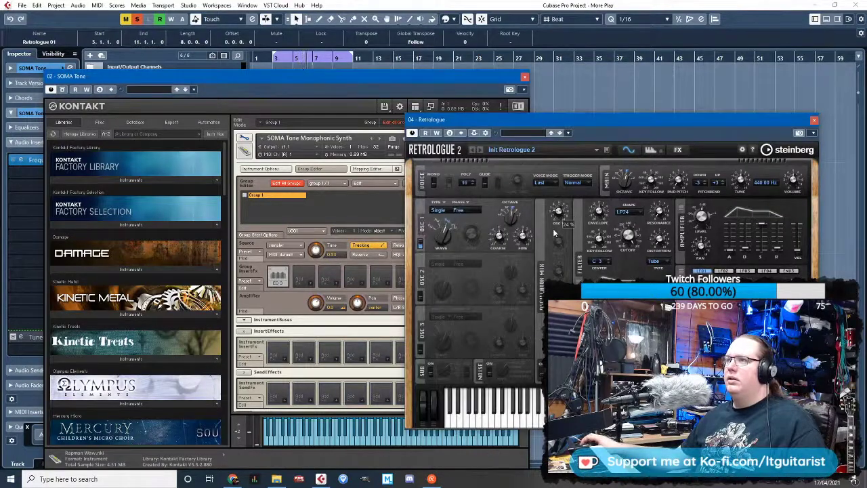
left_click(329, 259)
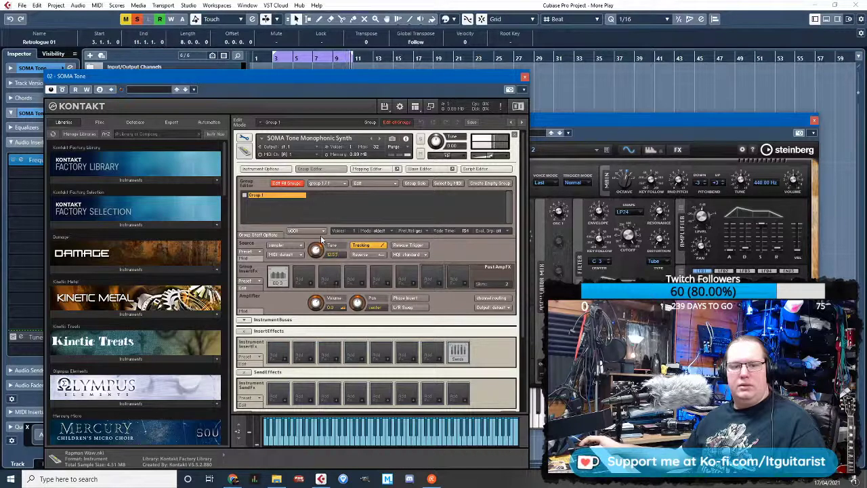
Close the Retrologue and Kontakt windows and replay from bar 3 with SOMA Bass soloed alongside SOMA Tone
left_click(815, 121)
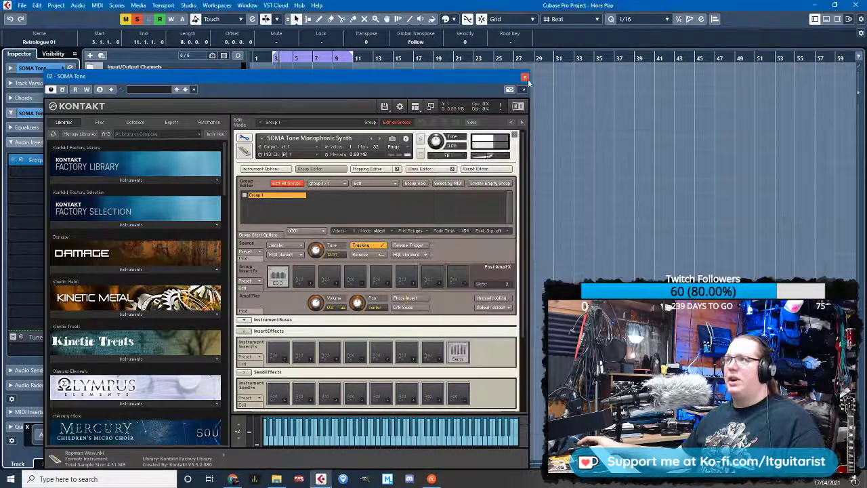
left_click(524, 77)
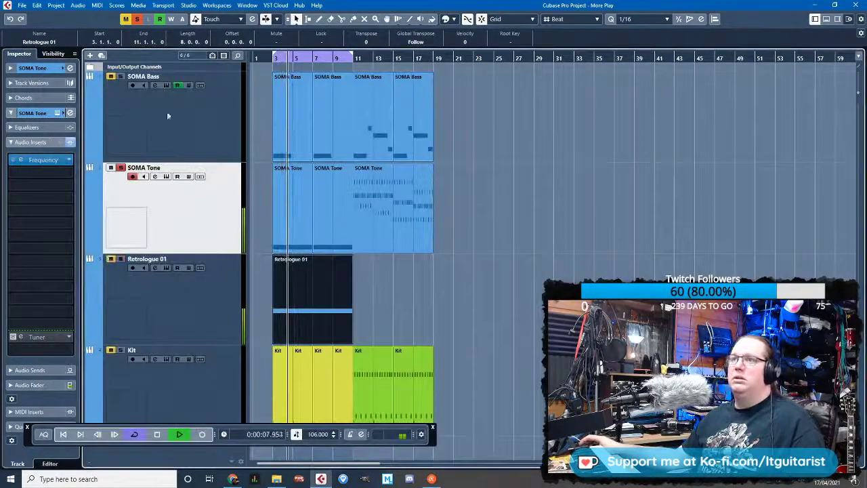
left_click(271, 59)
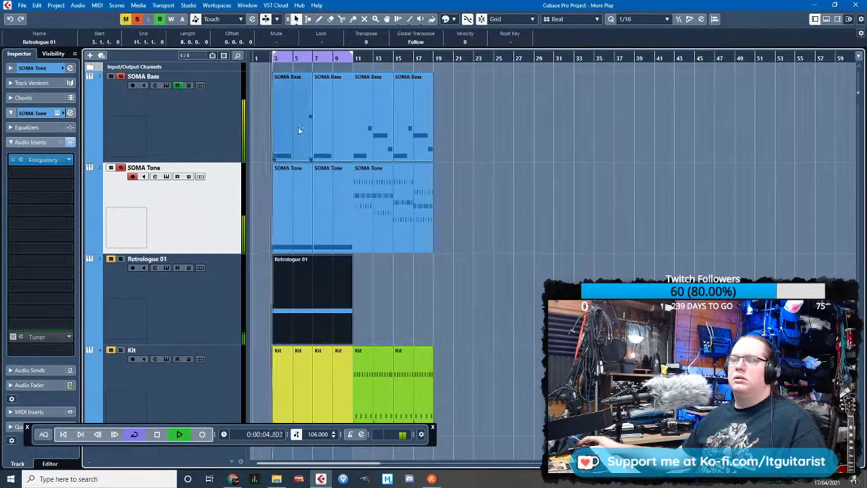
Delete the Retrologue track and deactivate all solos
left_click(259, 300)
left_click(174, 303)
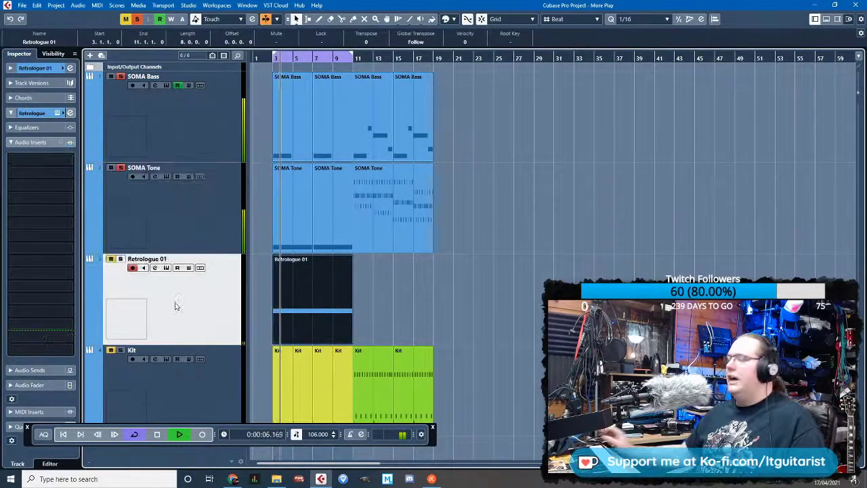
key("Delete")
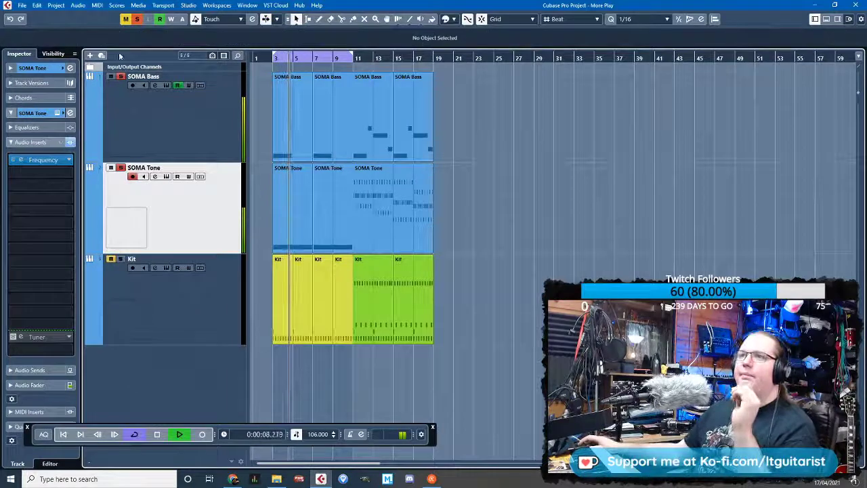
left_click(137, 20)
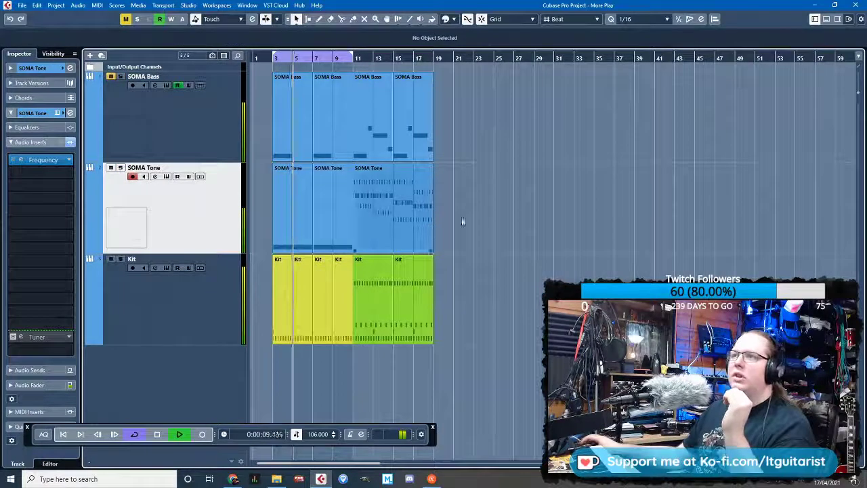
Delete the two SOMA Tone parts before bar 11, move the bar 11 part to bar 3 and duplicate it at bar 11
left_click(288, 207)
key("Delete")
key("Delete")
left_click_drag(360, 216, 279, 218)
key("ctrl+d")
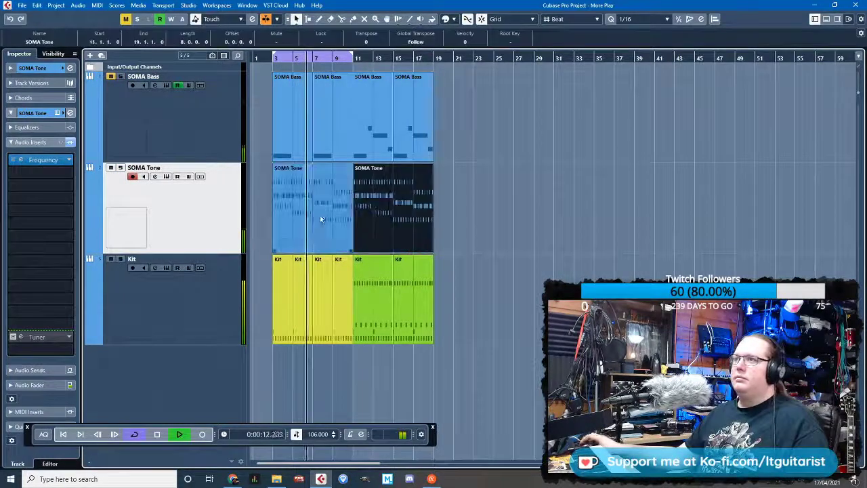
Unmute SOMA Bass and replay the arrangement from just before bar 3
left_click(265, 57)
left_click(111, 77)
key("h")
key("h")
key("h")
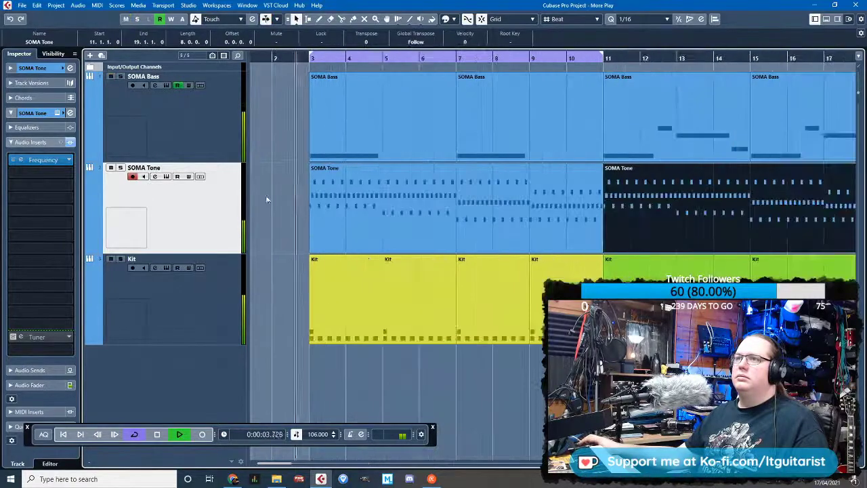
scroll(280, 218, "up", 3)
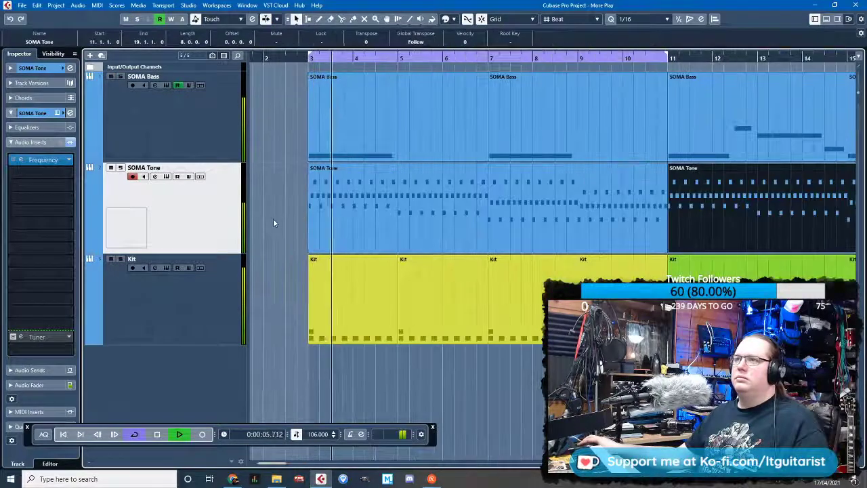
scroll(273, 219, "down", 3)
scroll(272, 220, "up", 3)
scroll(261, 217, "down", 4)
left_click(253, 215)
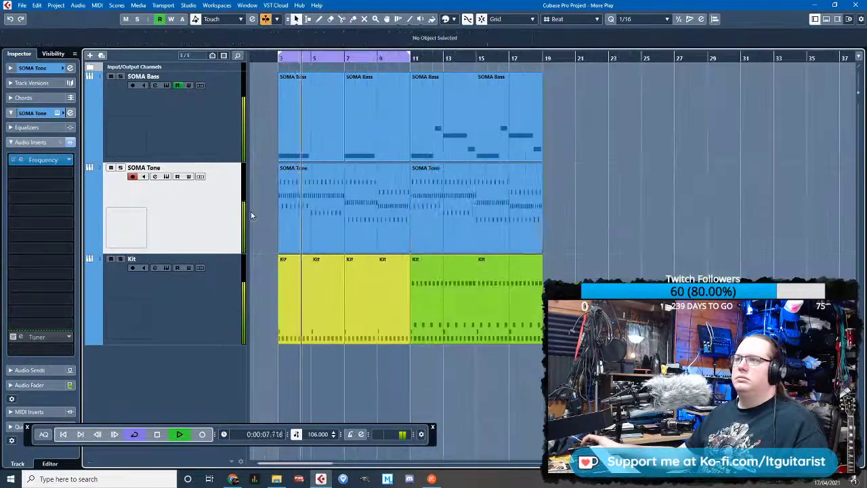
scroll(252, 216, "up", 2)
scroll(251, 216, "down", 2)
scroll(252, 215, "up", 2)
scroll(251, 215, "down", 2)
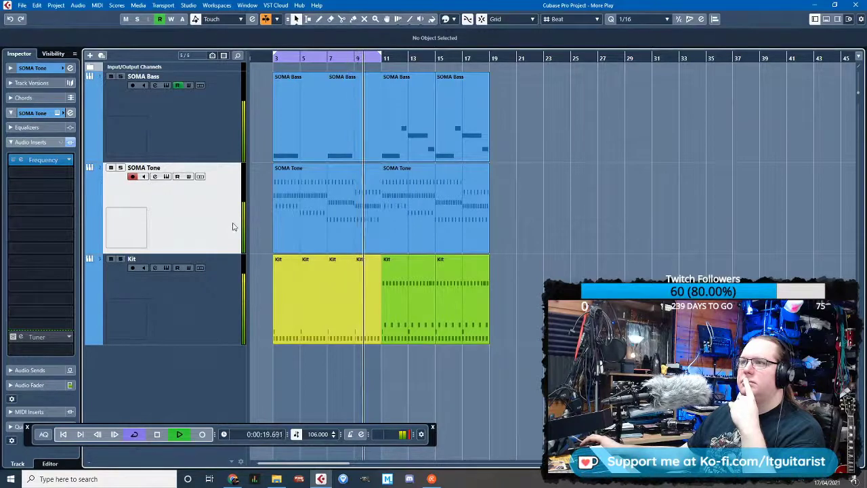
Delete the SOMA Tone part at bar 11, stop playback and move the remaining SOMA Tone part to bar 26
left_click(410, 209)
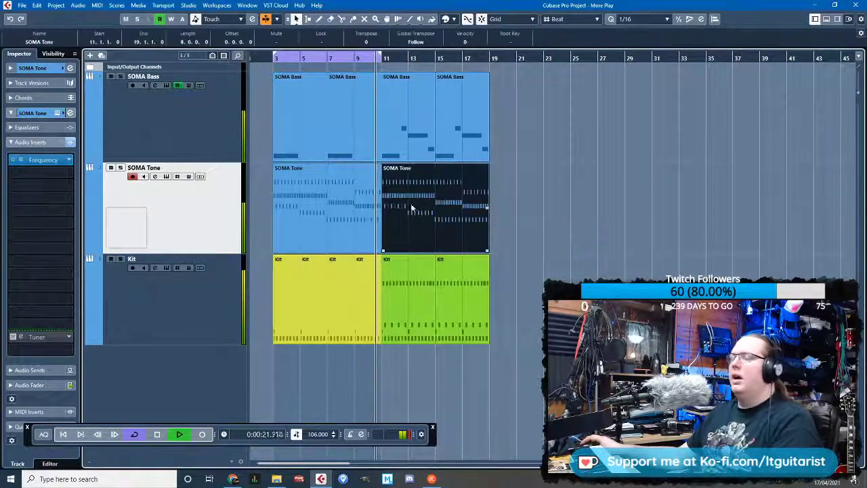
key("Delete")
key("space")
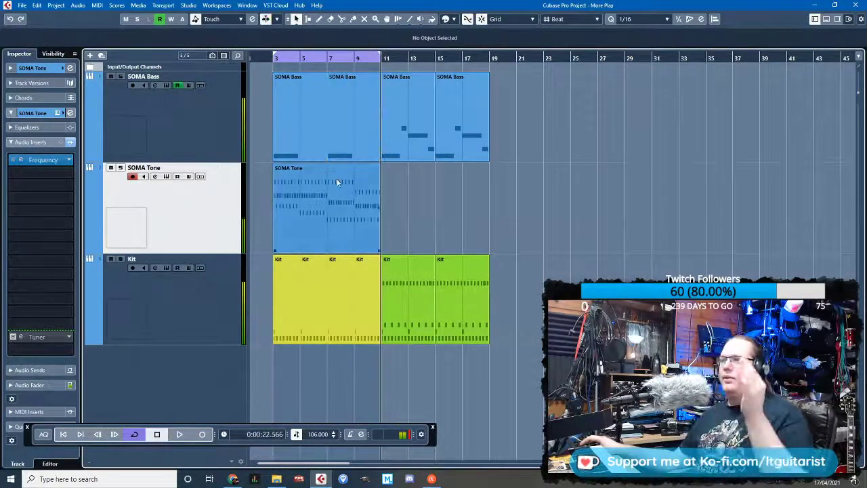
left_click_drag(336, 179, 646, 178)
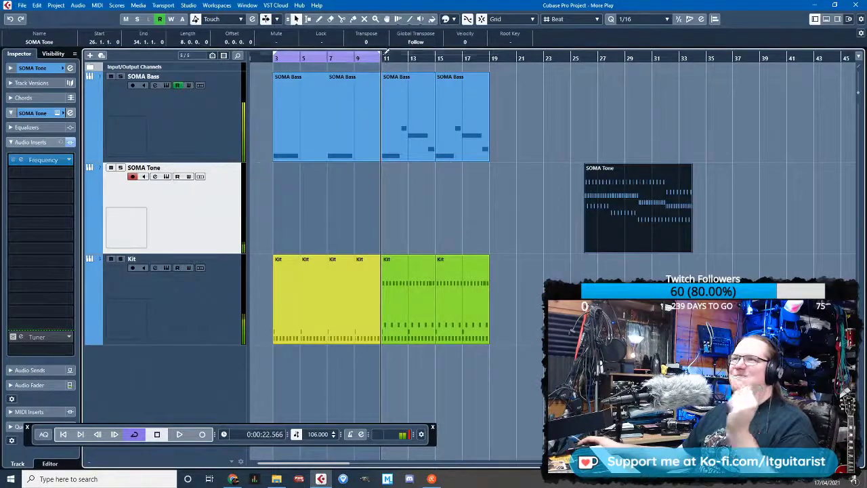
Set the loop range to bars 11 to 19 and start playback
left_click_drag(386, 51, 493, 86)
scroll(439, 203, "up", 3)
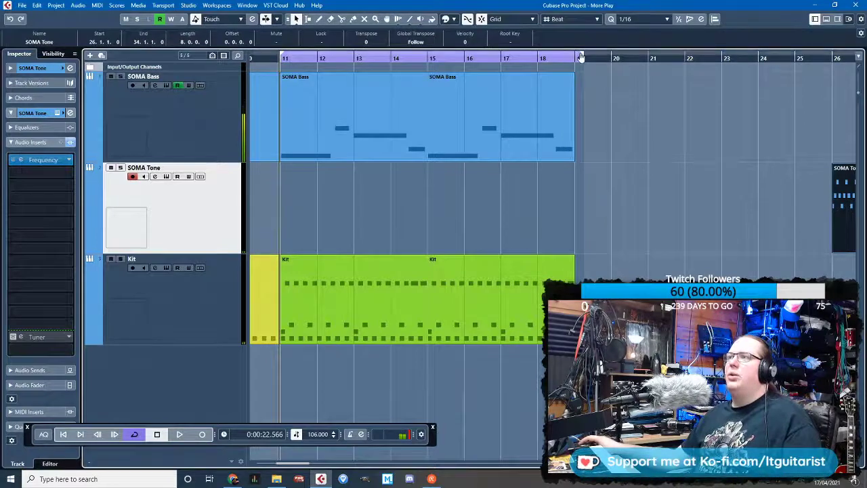
left_click(589, 102)
scroll(598, 231, "down", 3)
key("space")
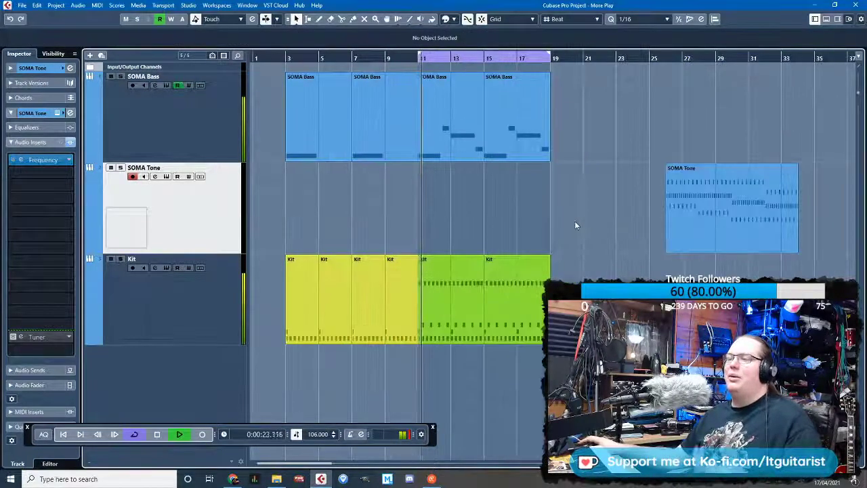
left_click(574, 221)
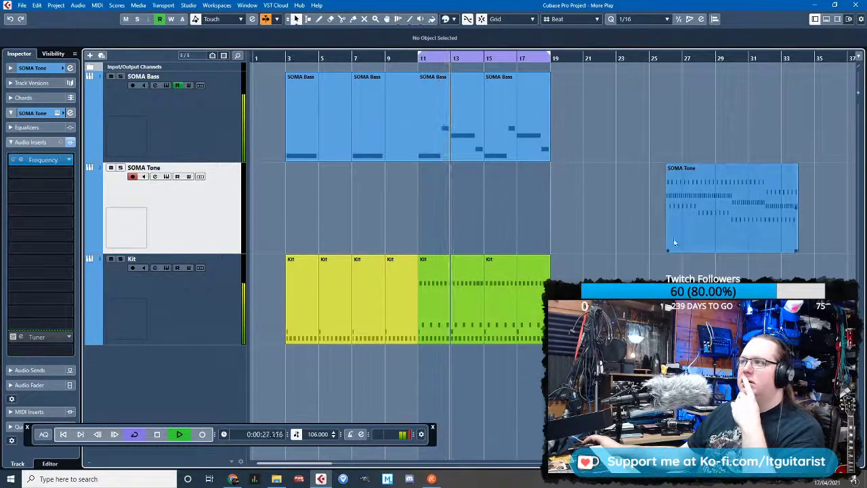
Move the SOMA Tone part to bar 19, directly after the existing bass and drum parts
left_click_drag(673, 238, 559, 233)
left_click(564, 114)
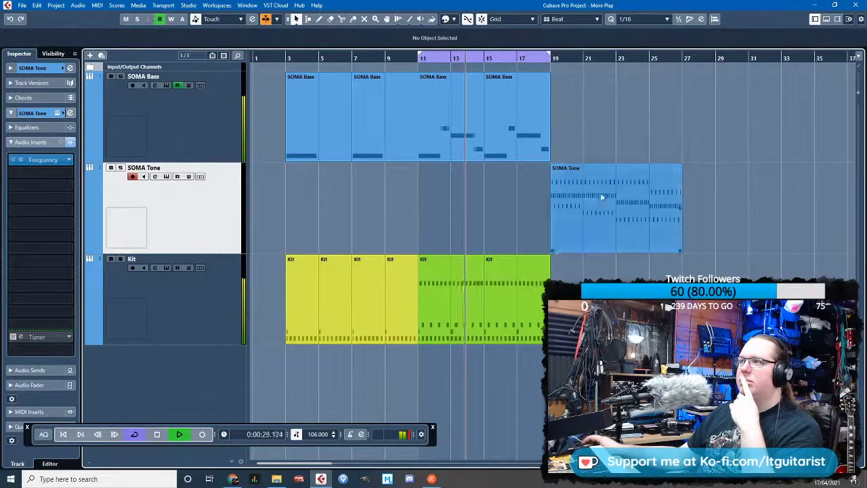
Duplicate the SOMA Bass and Kit parts of bars 11 to 19 so the copies fill bars 19 to 27
left_click(595, 185)
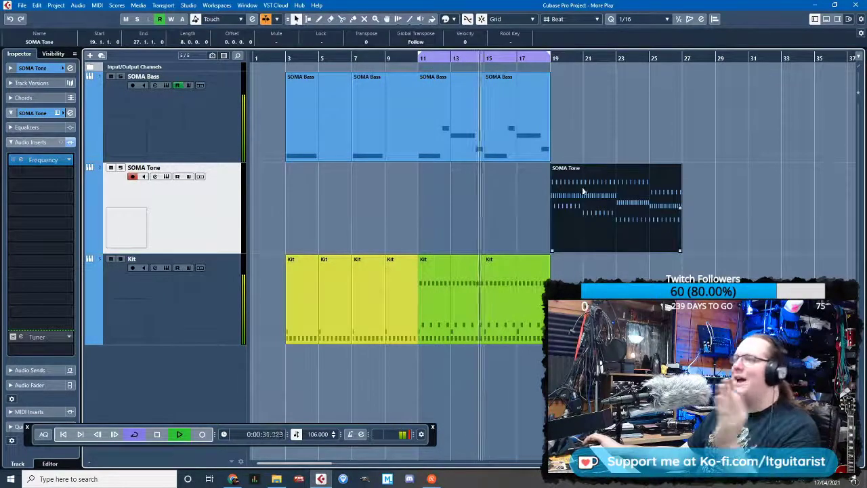
left_click(619, 140)
left_click_drag(646, 127, 471, 101)
key("ctrl+d")
left_click_drag(528, 227, 481, 298)
key("ctrl+d")
Move the SOMA Tone part to bar 27 and extend the end of the loop range to bar 27
left_click_drag(503, 208, 698, 207)
left_click_drag(555, 198, 687, 195)
left_click_drag(550, 56, 682, 58)
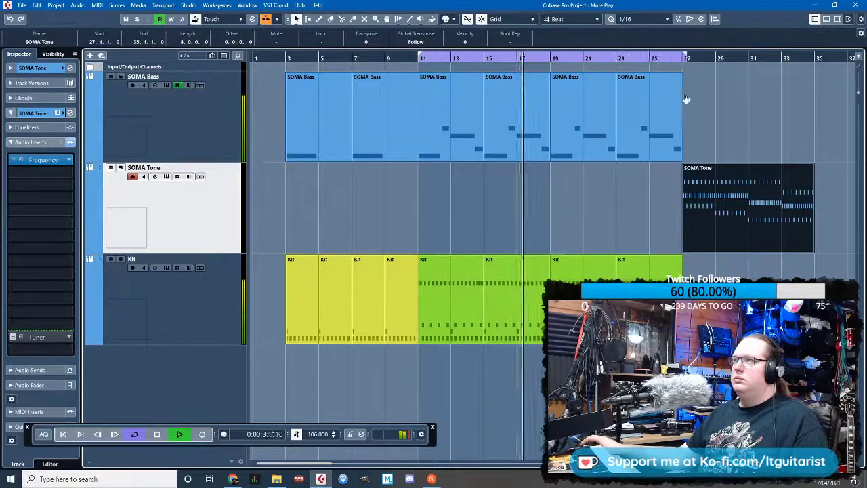
left_click(595, 234)
scroll(594, 231, "up", 1)
scroll(582, 237, "down", 2)
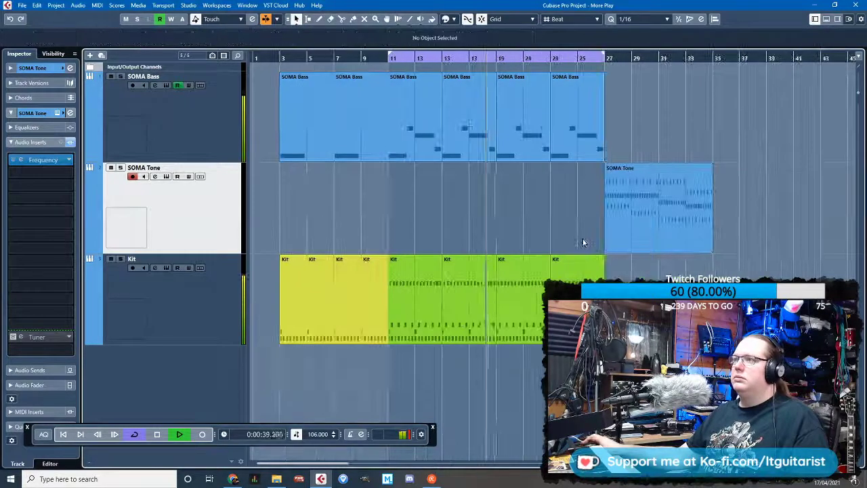
scroll(582, 237, "up", 1)
scroll(582, 238, "down", 3)
Show and unlock the SOMA Bass Frequency automation lane, and duplicate its bars 11 to 19 curve into bars 19 to 27
left_click(196, 133)
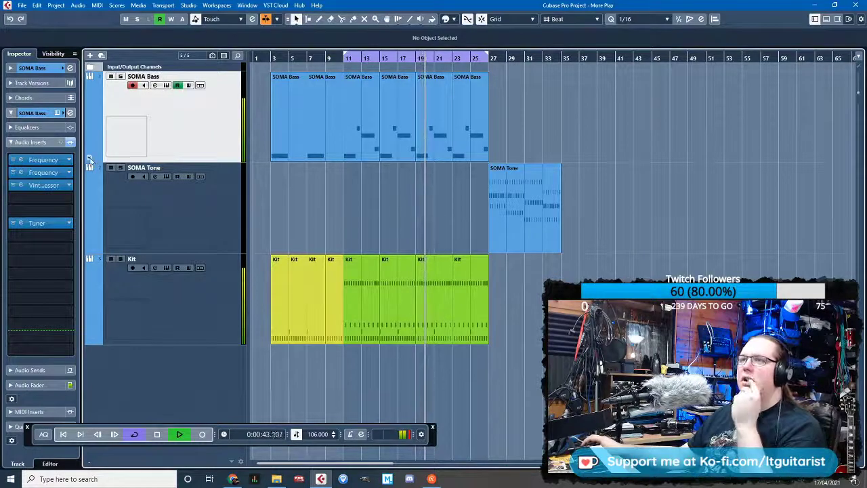
left_click(106, 153)
left_click(308, 19)
scroll(365, 202, "up", 3)
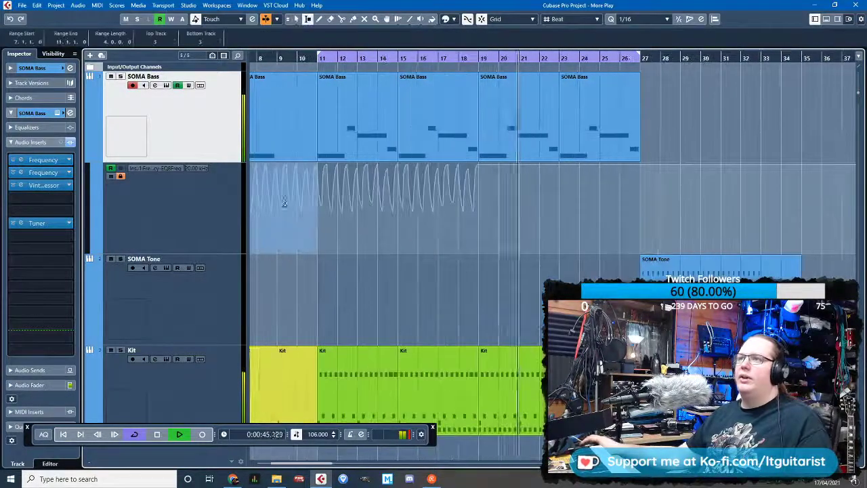
left_click(120, 176)
left_click(488, 209)
left_click_drag(480, 209, 319, 222)
key("ctrl+d")
key("1")
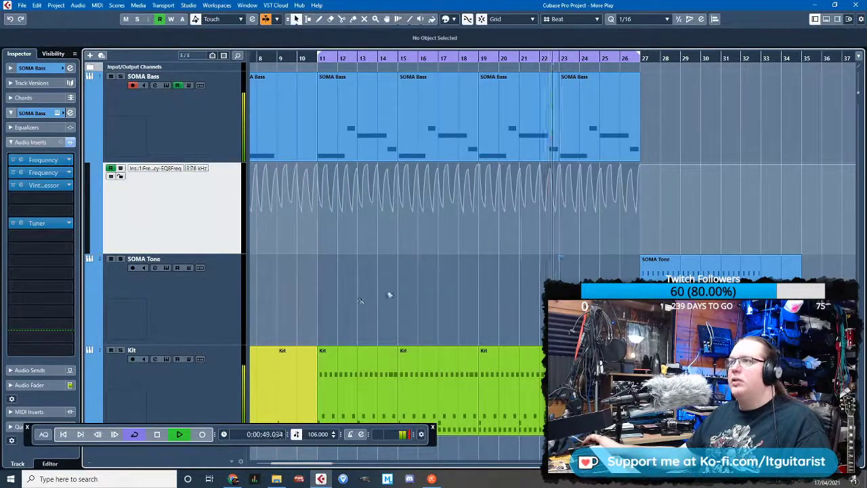
Lock the SOMA Bass Frequency automation lane and hide it
key("g")
key("g")
left_click(120, 176)
left_click(96, 166)
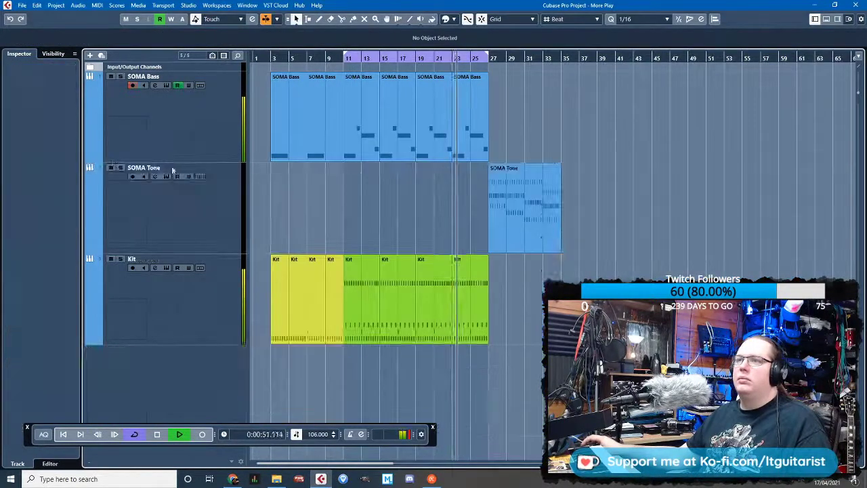
Add a Padshop instrument track directly below the SOMA Tone track
left_click(185, 196)
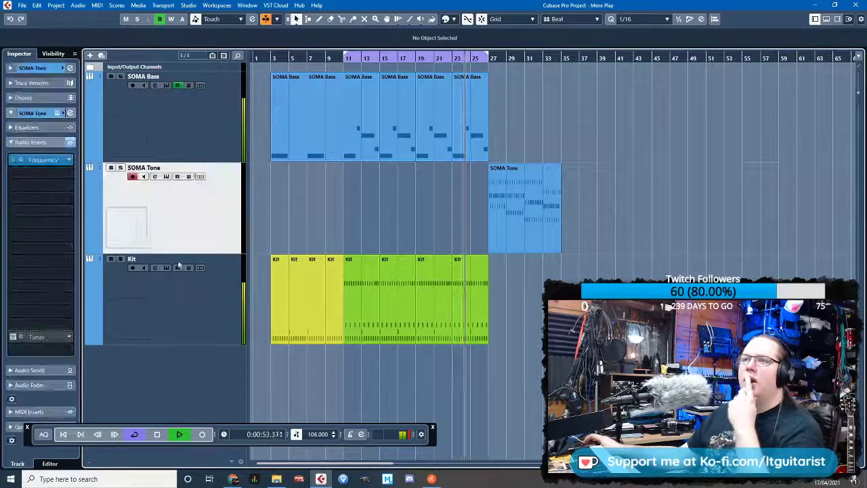
right_click(184, 237)
mouse_move(269, 242)
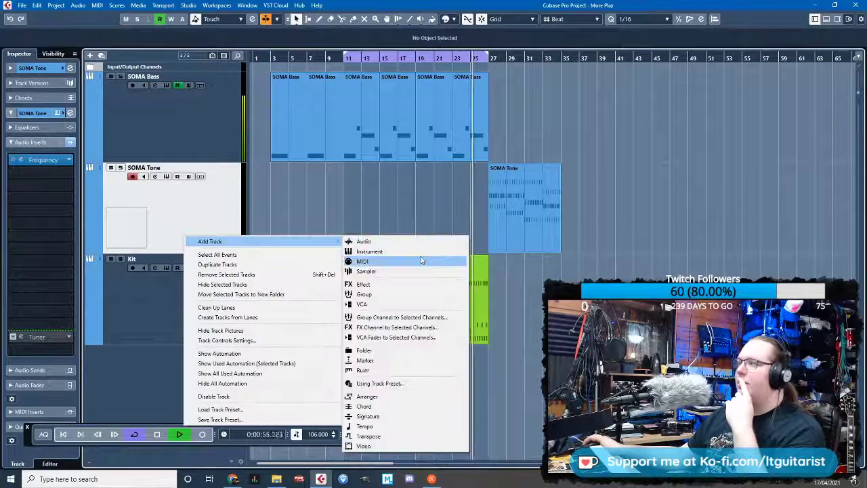
left_click(422, 257)
left_click(487, 238)
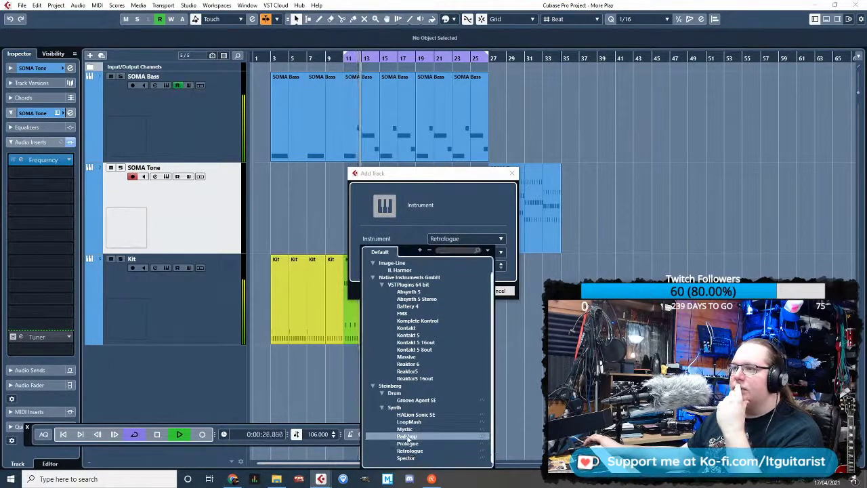
left_click(406, 436)
left_click(462, 291)
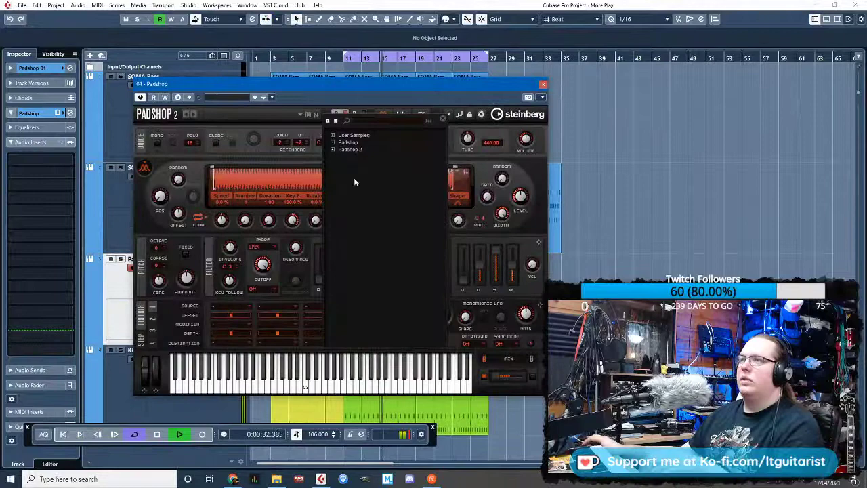
Stop playback and close the Padshop window along with its preset browser
left_click(442, 118)
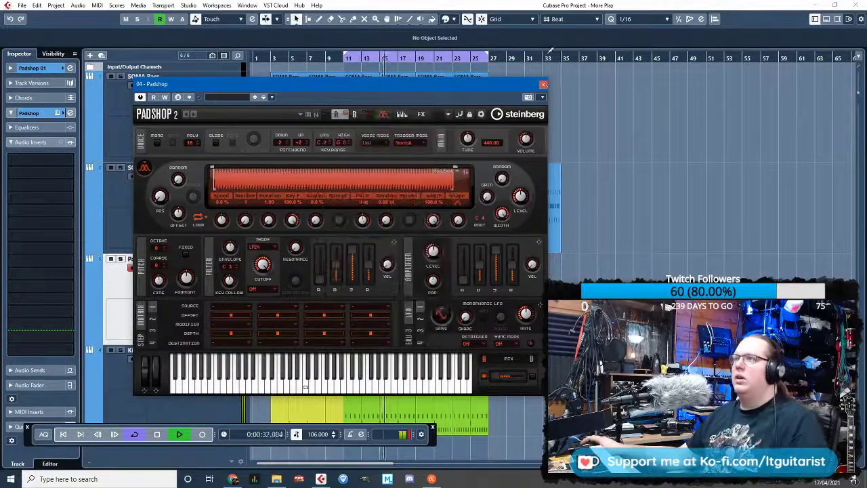
key("space")
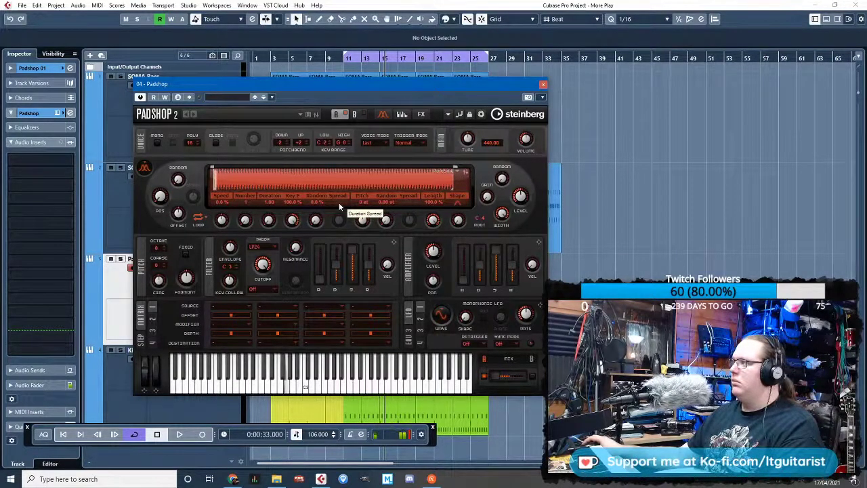
left_click(542, 84)
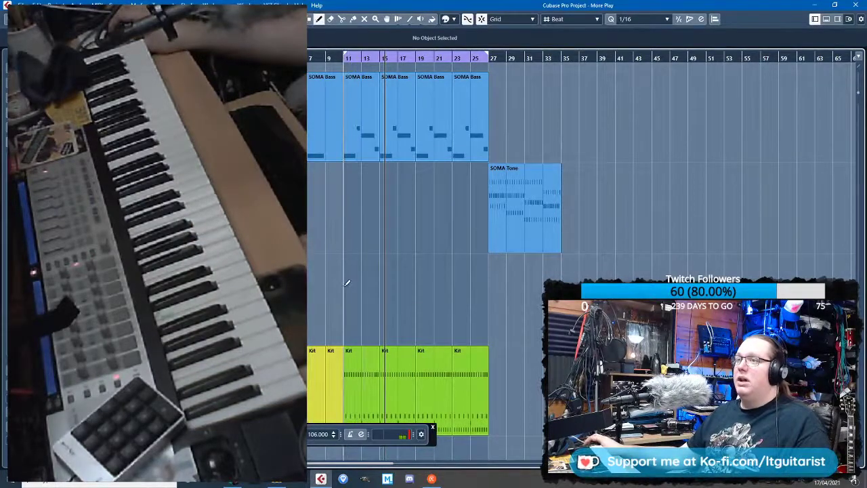
Draw a MIDI part on the Padshop track from bar 11 to bar 15 and open it in the Key Editor
left_click_drag(346, 285, 380, 289)
double_click(371, 295)
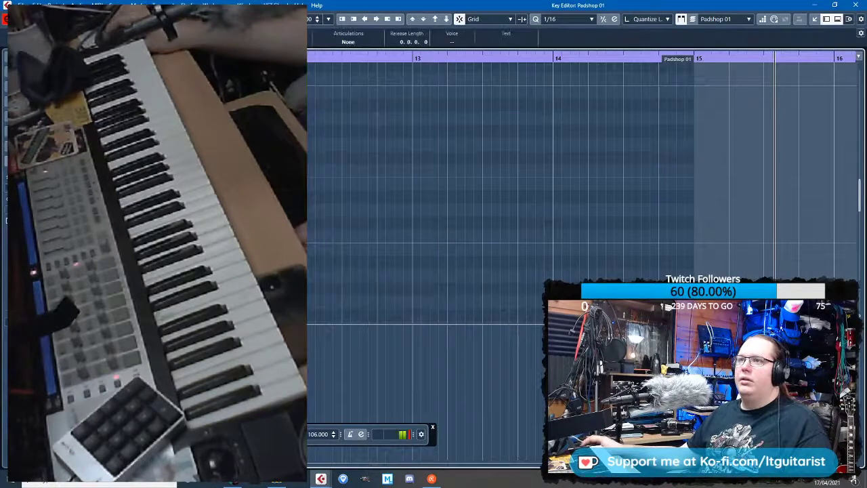
scroll(498, 193, "up", 2)
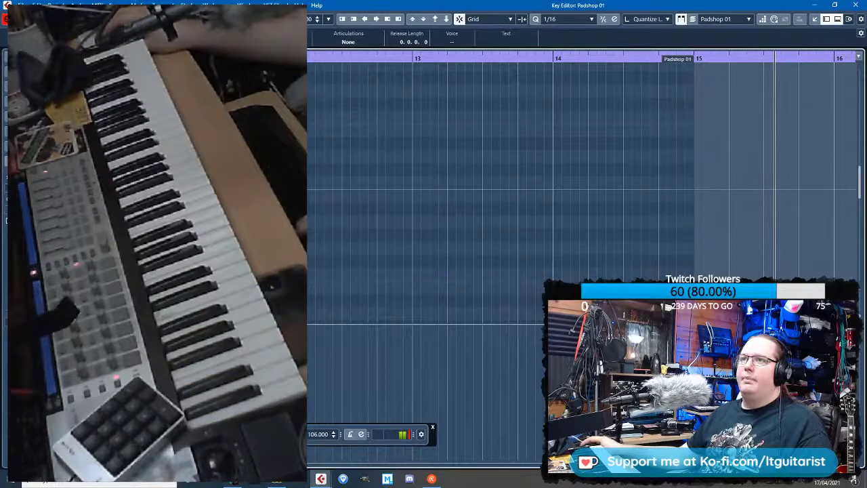
scroll(498, 193, "up", 1)
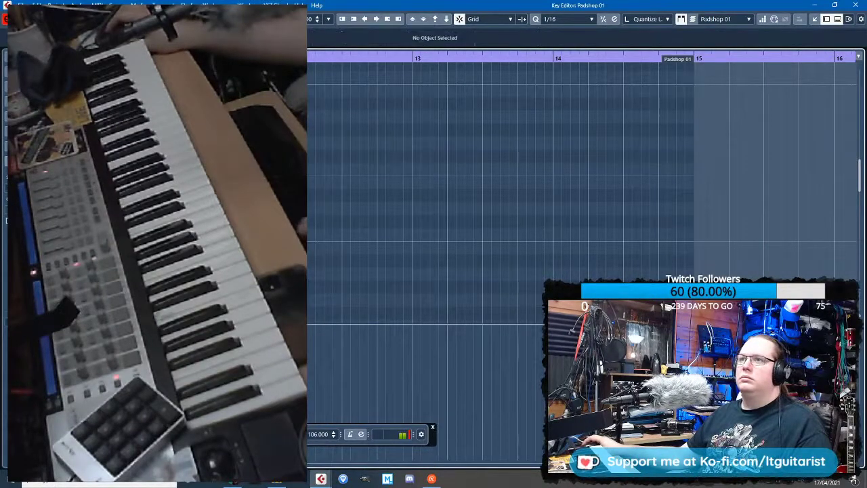
Duplicate the E3, G3 and A3 notes of bar 11 into bar 12 and extend the Padshop part into bar 18
left_click_drag(420, 224, 298, 112)
key("ctrl+d")
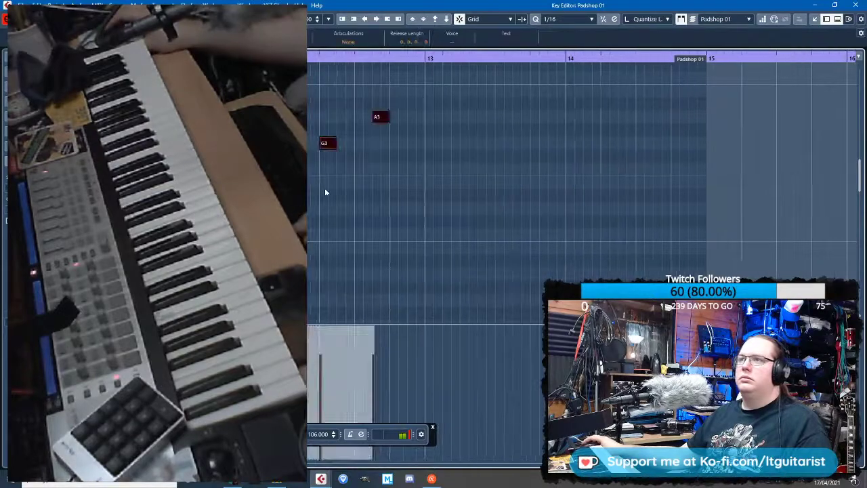
left_click_drag(298, 177, 302, 178)
scroll(398, 135, "down", 2)
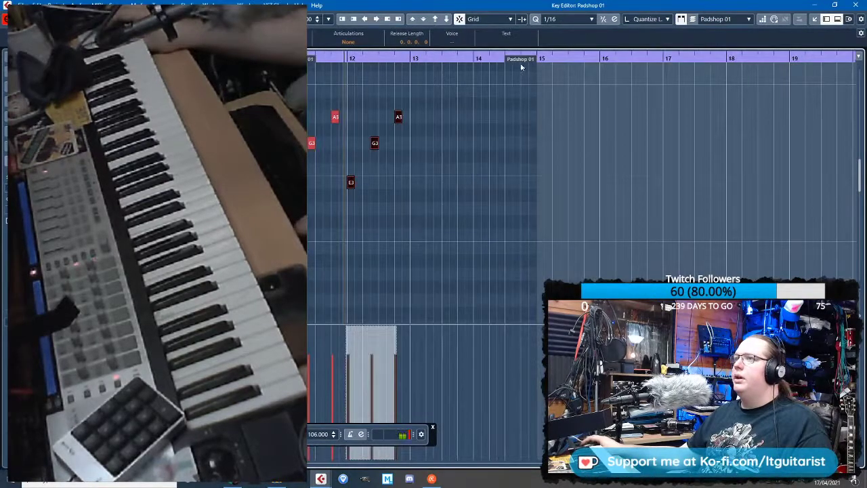
left_click_drag(529, 59, 772, 59)
Duplicate the notes of bars 11 and 12 into bars 13 and 14, and lower the copied A3 notes to G#3
left_click_drag(520, 231, 305, 134)
scroll(435, 187, "up", 3)
key("ctrl+d")
left_click_drag(386, 183, 404, 184)
left_click_drag(466, 95, 617, 120)
key("Down")
Duplicate the bars 13 and 14 phrase into bars 15 and 16, lowering its middle notes to F#3 and top notes to G3
left_click_drag(661, 257, 387, 119)
key("ctrl+d")
left_click_drag(618, 184, 628, 184)
left_click(603, 169)
scroll(579, 159, "right", 3)
left_click_drag(500, 163, 368, 154)
left_click_drag(347, 109, 518, 149)
key("Down")
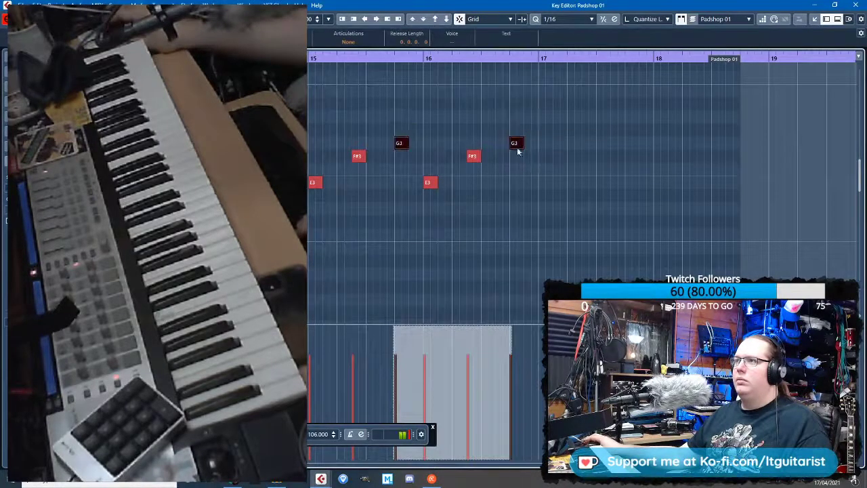
key("g")
Duplicate the bars 15 and 16 phrase into bars 17 and 18, and enlarge the Padshop part to about bar 21
left_click_drag(569, 225, 406, 122)
left_click_drag(542, 212, 412, 141)
key("ctrl+d")
scroll(535, 189, "up", 3)
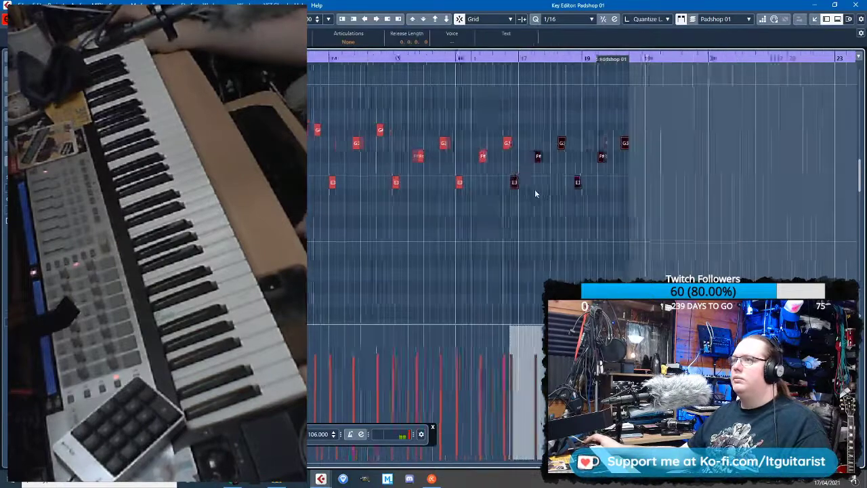
left_click_drag(505, 183, 513, 185)
left_click(465, 259)
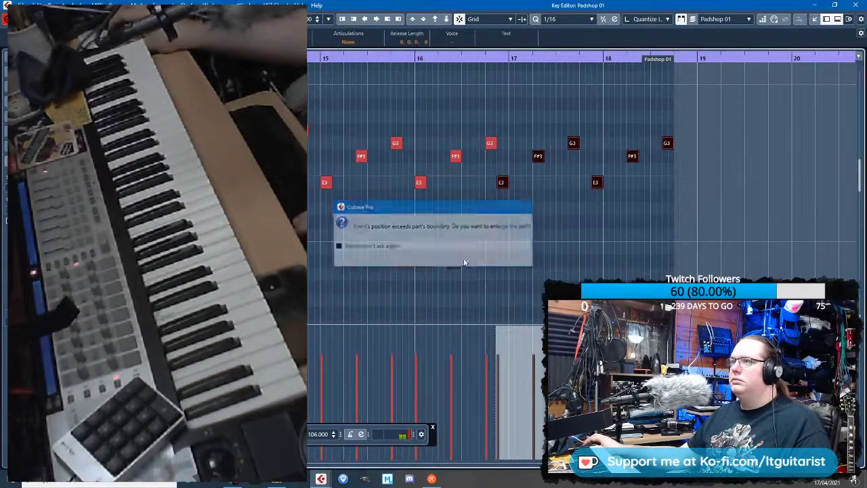
left_click_drag(669, 61, 856, 67)
Lower the F#3 notes in bars 17 and 18 to F3
left_click(647, 120)
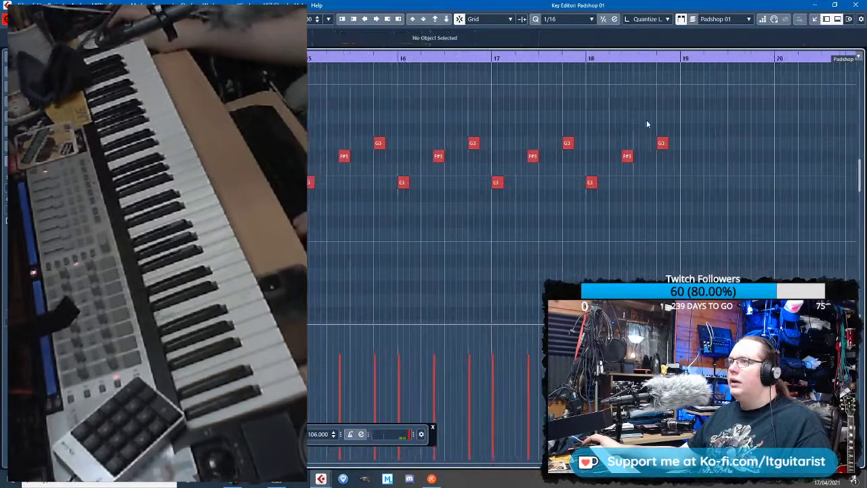
left_click_drag(628, 157, 629, 159)
key("Down")
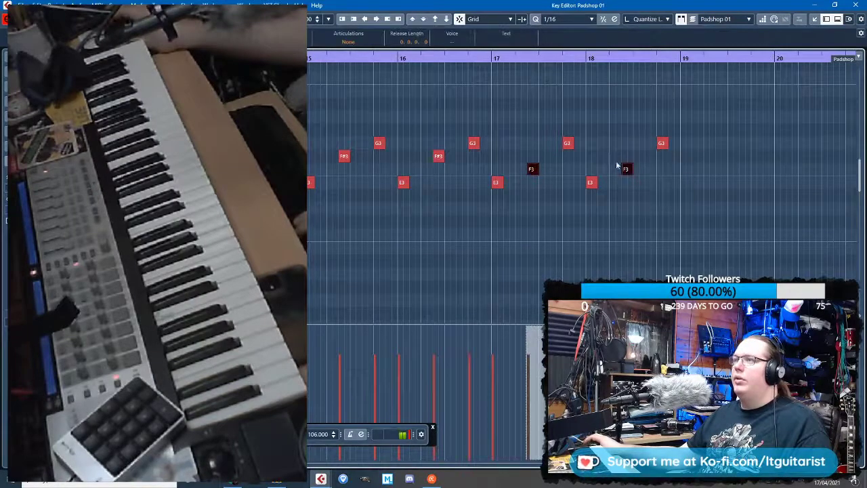
Duplicate the bars 17 and 18 phrase into bars 19 and 20, lower its top notes to F#3, and close the Key Editor
scroll(645, 178, "down", 1)
left_click_drag(709, 223, 521, 108)
key("ctrl+d")
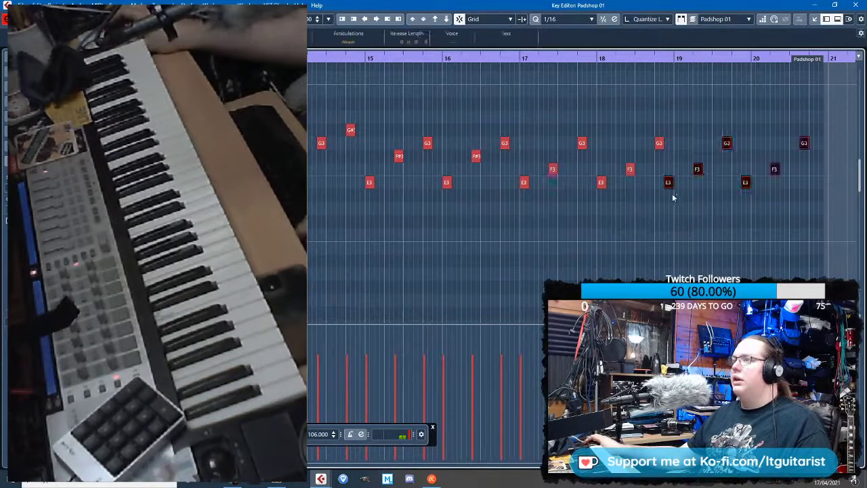
left_click_drag(664, 182, 683, 183)
left_click_drag(719, 128, 814, 156)
left_click(855, 5)
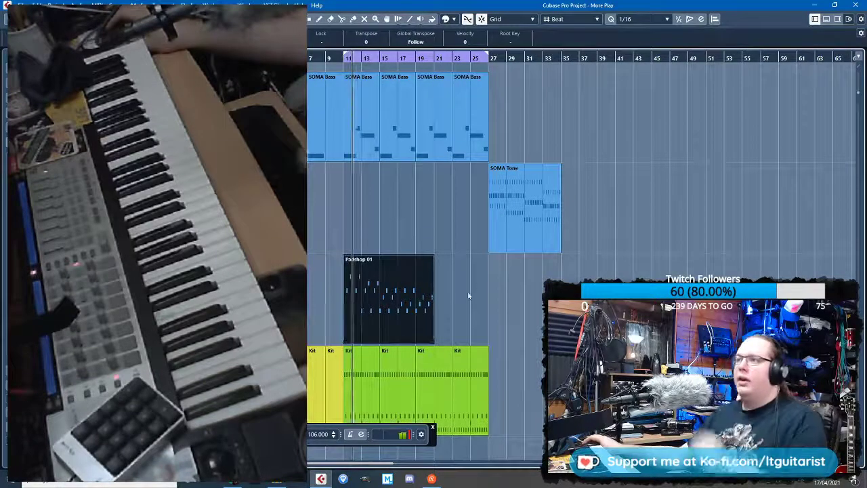
key("ctrl+d")
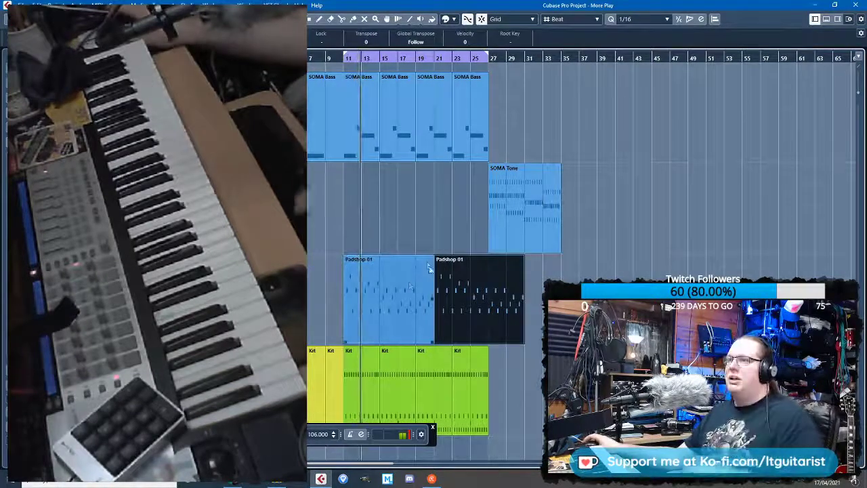
scroll(398, 287, "up", 2)
key("ctrl+z")
Extend the Padshop part into bar 26, split it at bar 21 and delete the section after the split
double_click(355, 295)
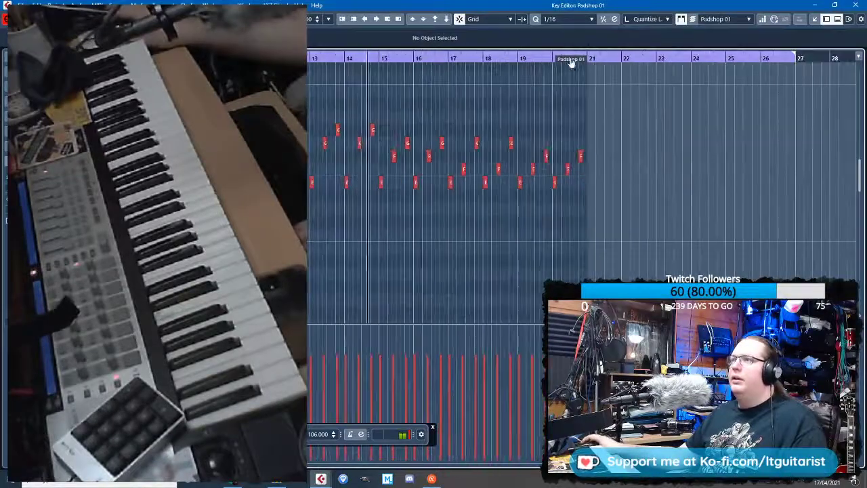
left_click_drag(684, 93, 313, 187)
left_click(313, 186)
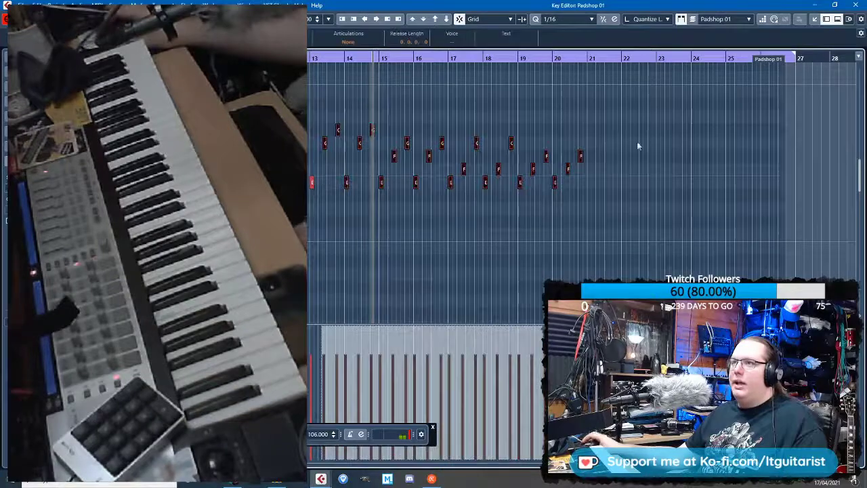
left_click(858, 5)
left_click(480, 301, "alt")
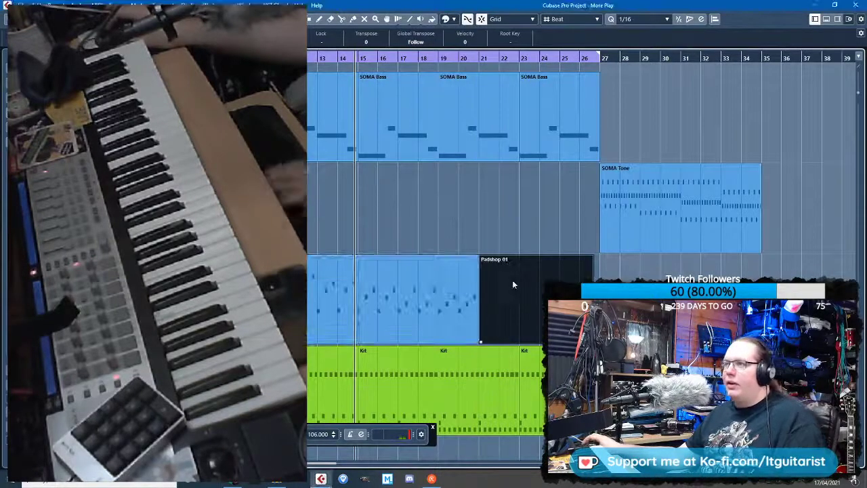
key("Delete")
Move the Padshop part to bars 17 to 27 and split it at bar 19
left_click(453, 280)
left_click_drag(453, 279, 576, 287)
key("3")
left_click(438, 308)
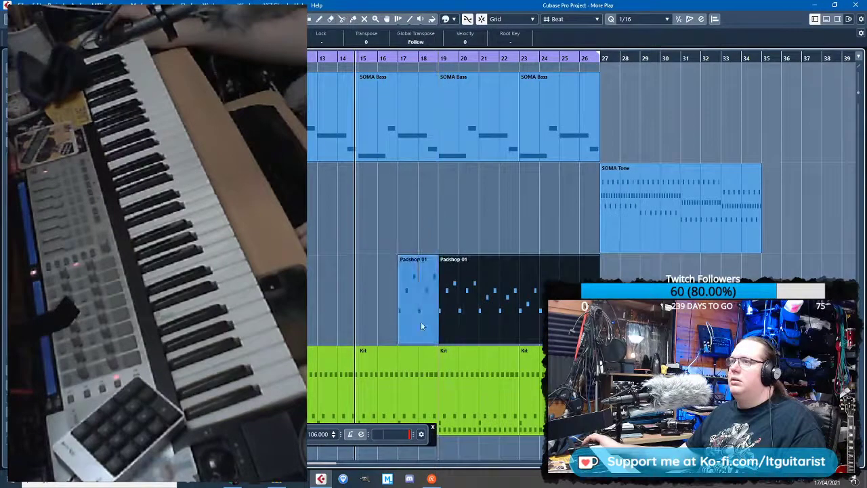
Move the two-bar Padshop section to bar 11 and duplicate it three times to fill bars 11 to 19
left_click_drag(429, 308, 308, 318)
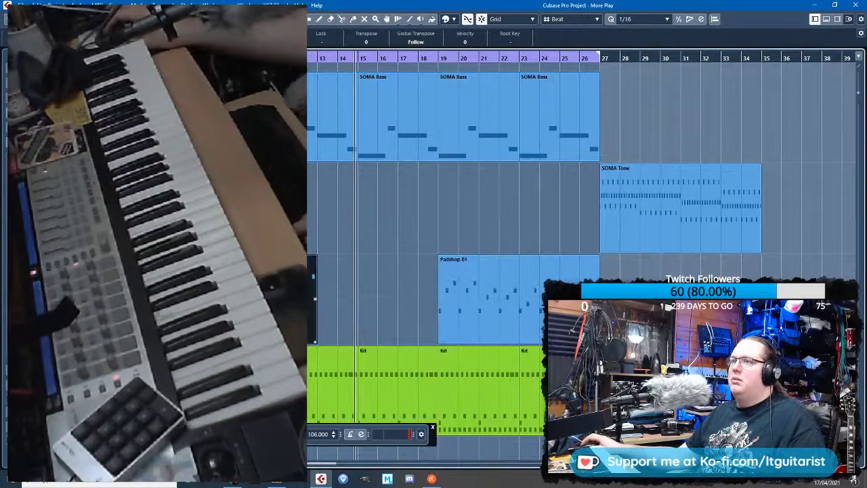
key("ctrl+d")
key("ctrl+d")
key("ctrl+d")
Glue all the Padshop parts from bar 11 to bar 27 into one continuous part
left_click_drag(309, 234, 522, 308)
key("4")
left_click(522, 308)
key("1")
left_click(439, 194)
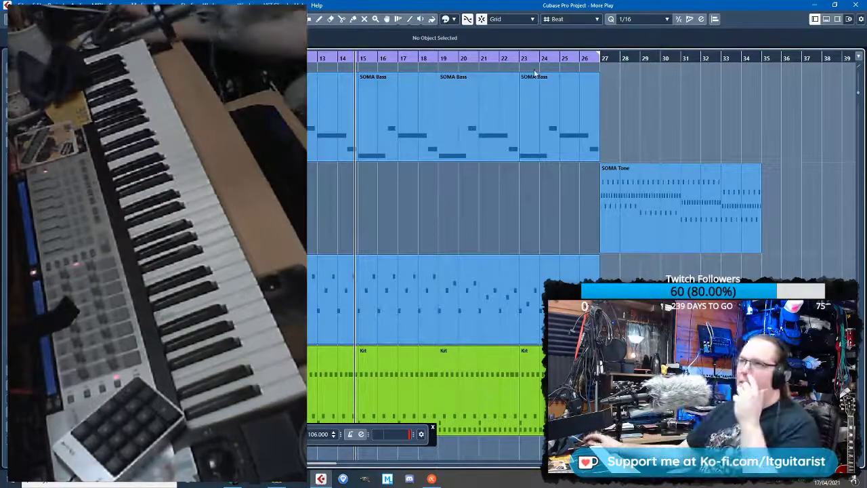
Play the arrangement from bar 11 and load a different preset in the Padshop instrument
key("KP_Decimal")
key("space")
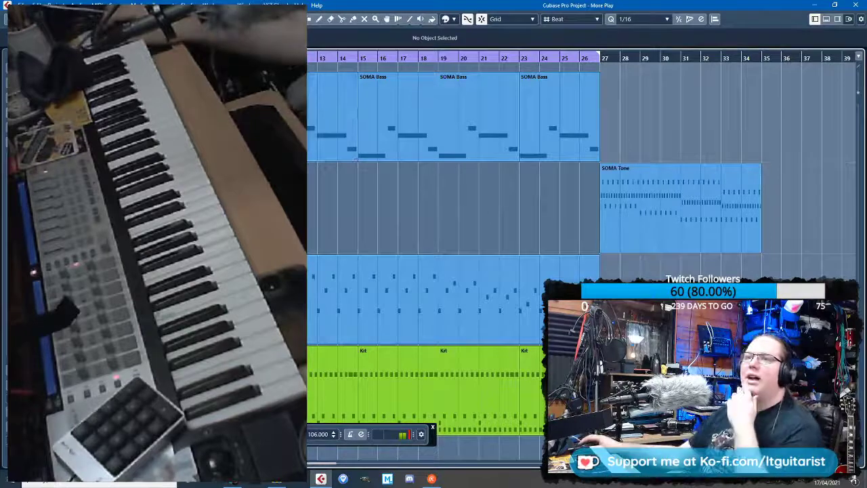
key("Return")
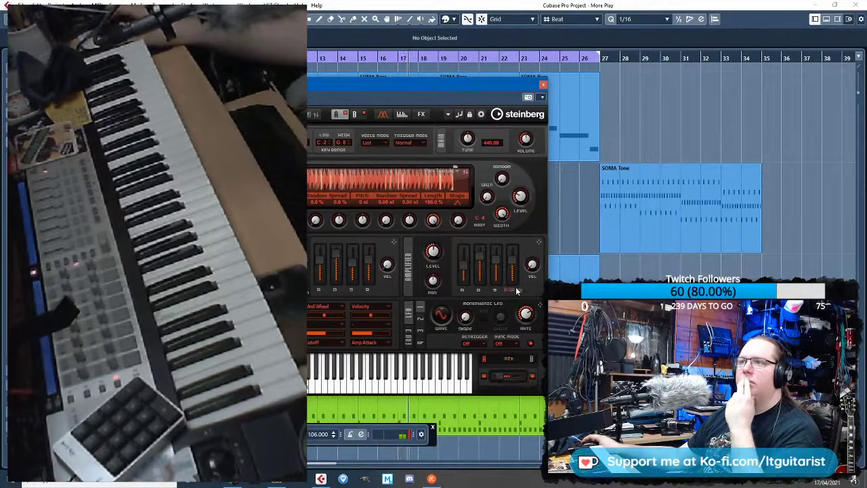
Compare Padshop layers A and B, reshape layer A's amplifier envelope with a shorter attack, and close the instrument
left_click(532, 360)
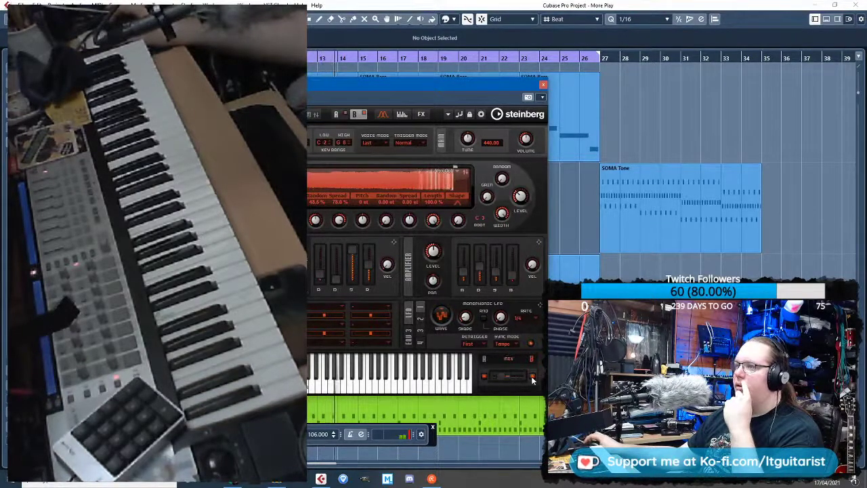
left_click(532, 377)
left_click(485, 361)
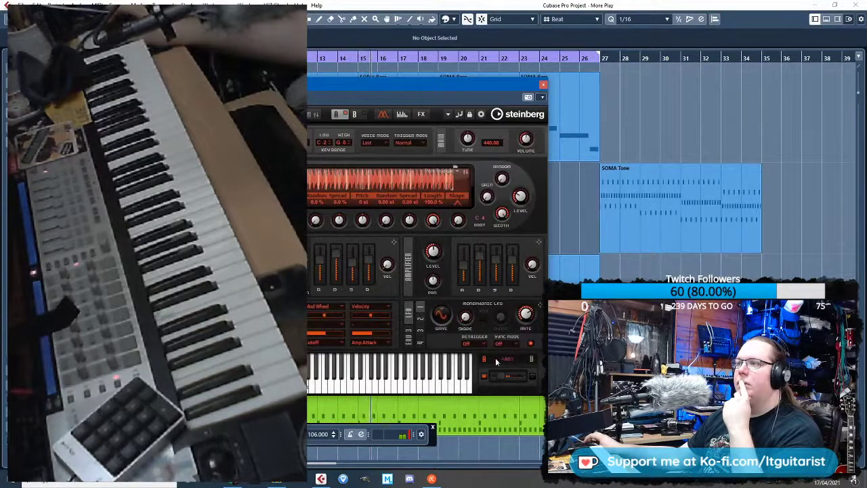
left_click_drag(512, 274, 469, 285)
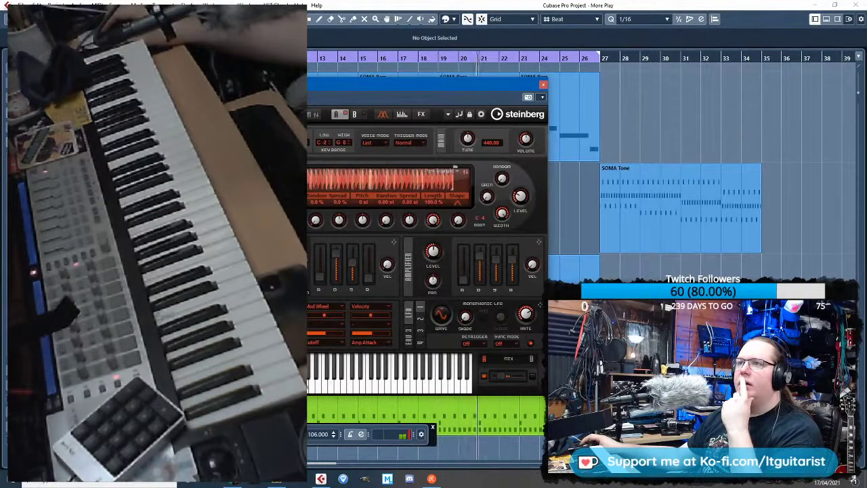
left_click(533, 360)
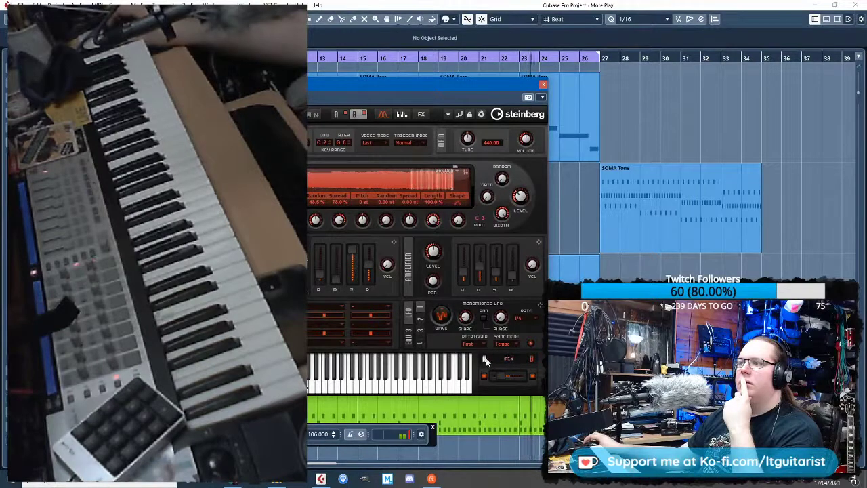
left_click(486, 358)
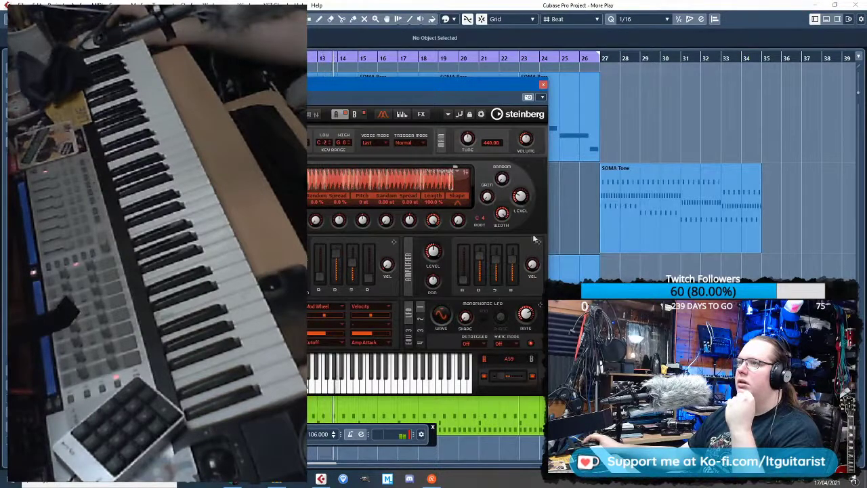
left_click_drag(537, 89, 541, 88)
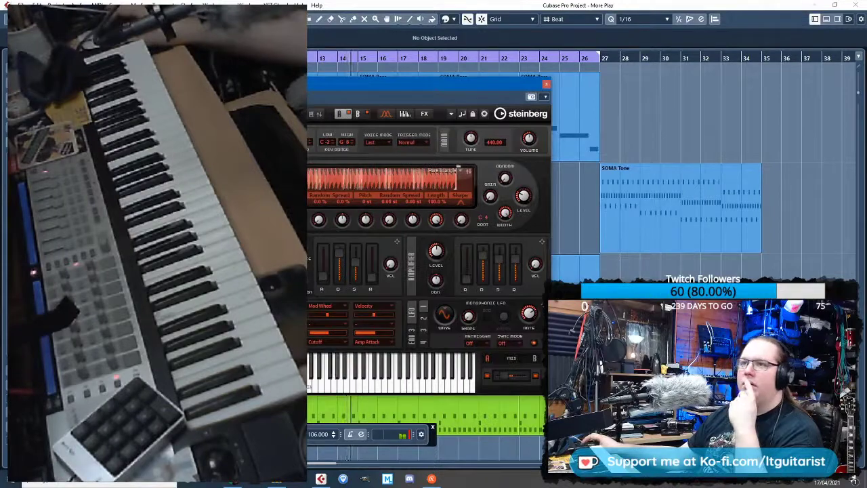
left_click(653, 84)
left_click(546, 83)
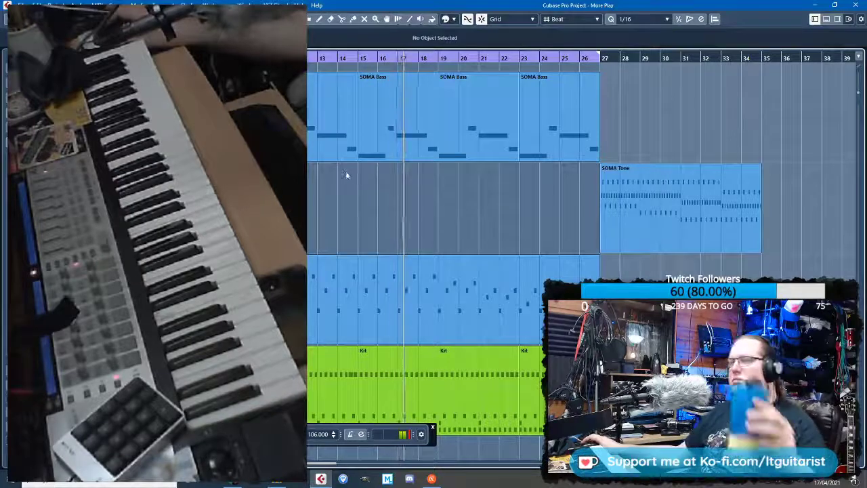
double_click(375, 184)
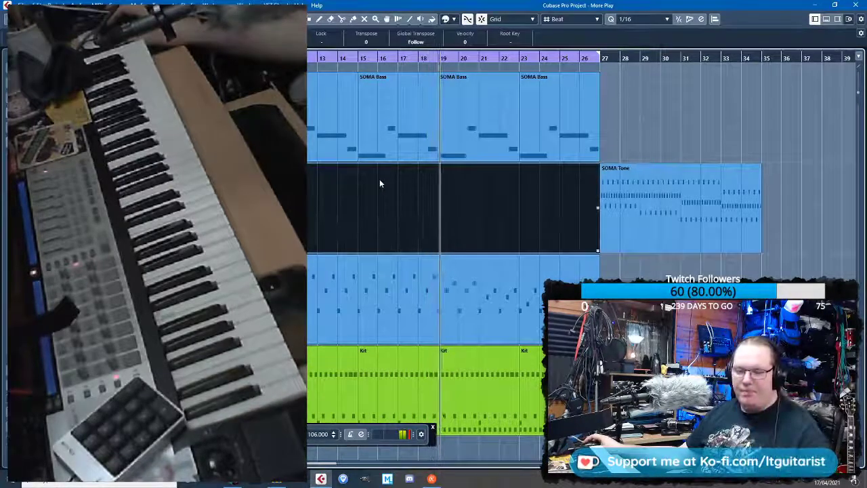
left_click(637, 139)
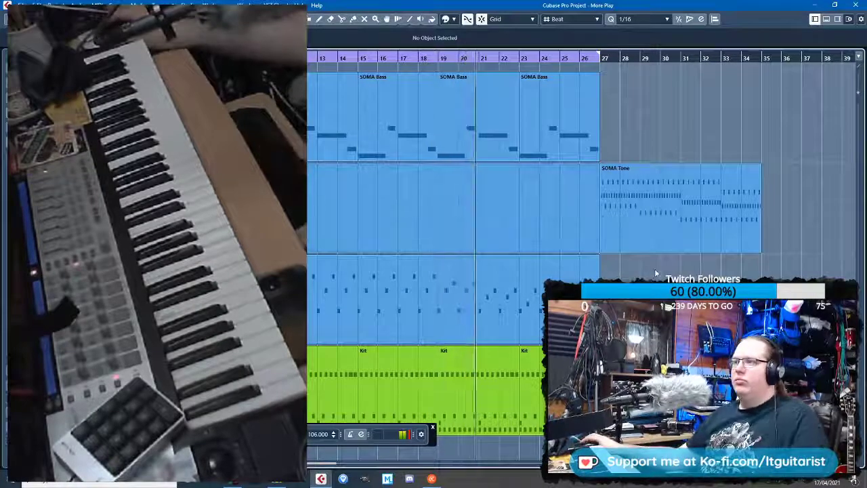
scroll(656, 276, "up", 2)
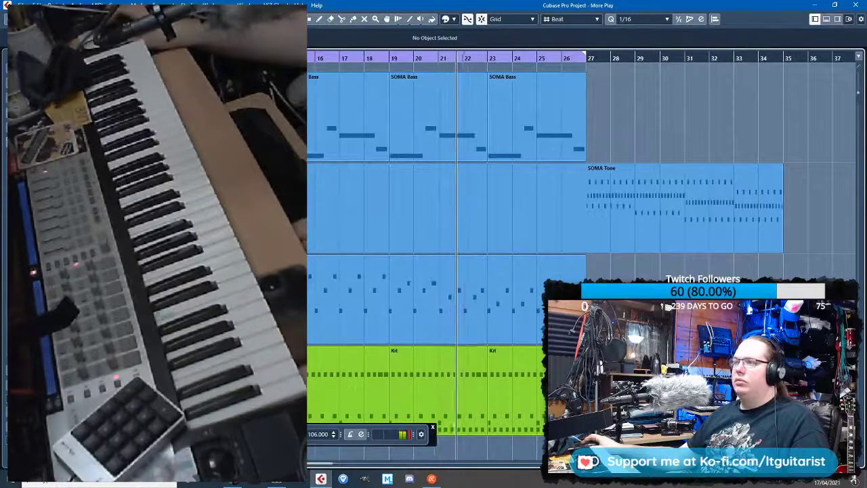
scroll(587, 300, "down", 2)
scroll(508, 302, "up", 2)
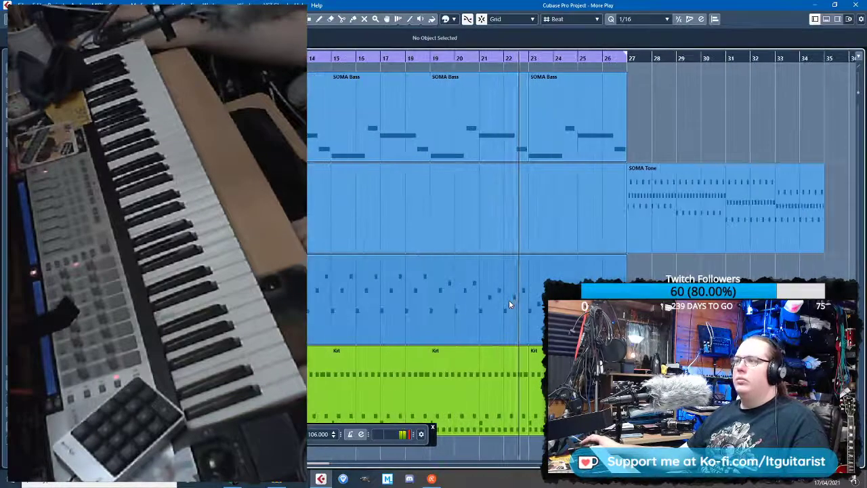
scroll(508, 298, "down", 2)
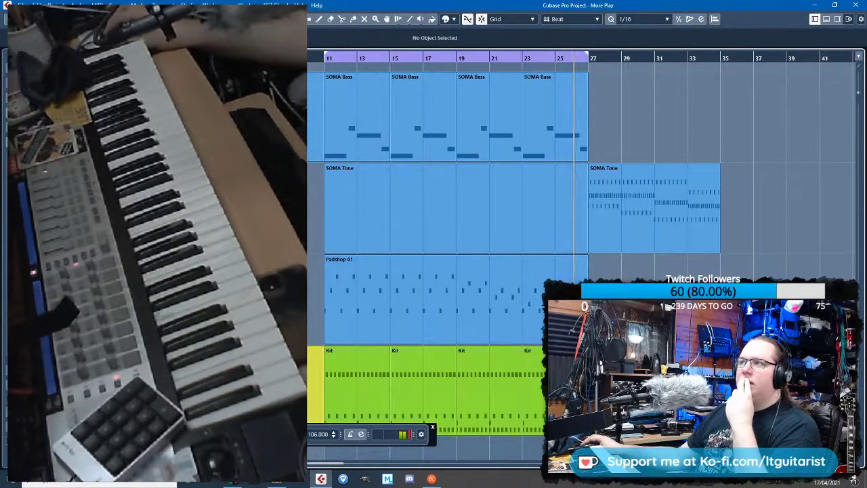
left_click(353, 195)
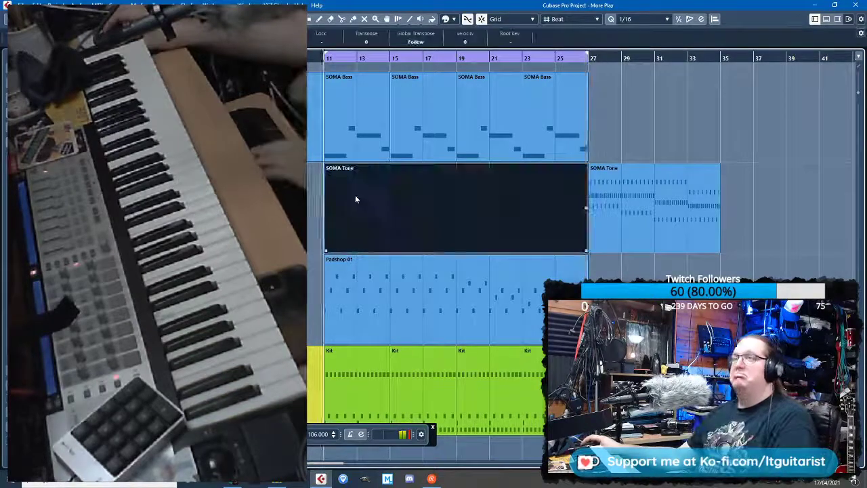
key("Delete")
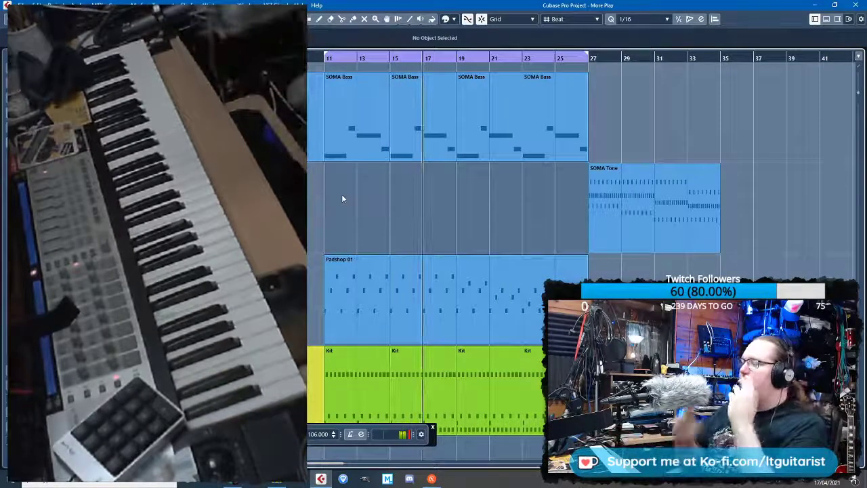
Load the 4x10 California bass preset in the SOMA Bass AmpSimulator and turn down its treble and presence during playback
key("alt+Tab")
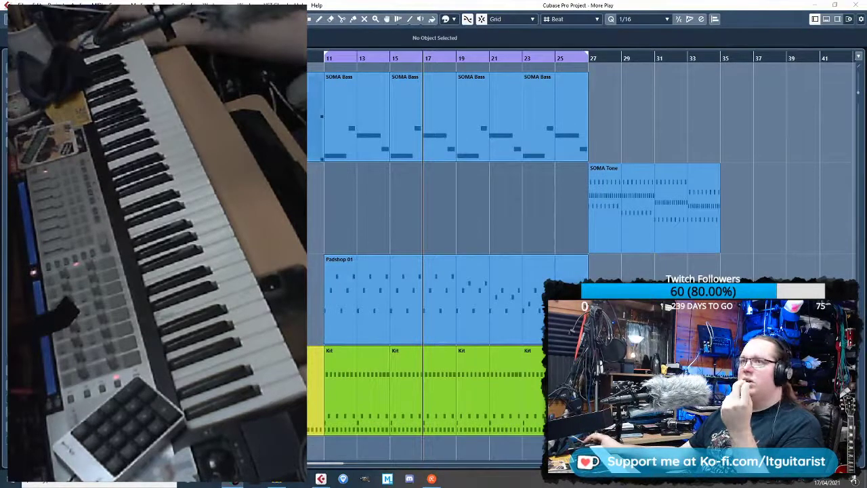
key("alt+Tab")
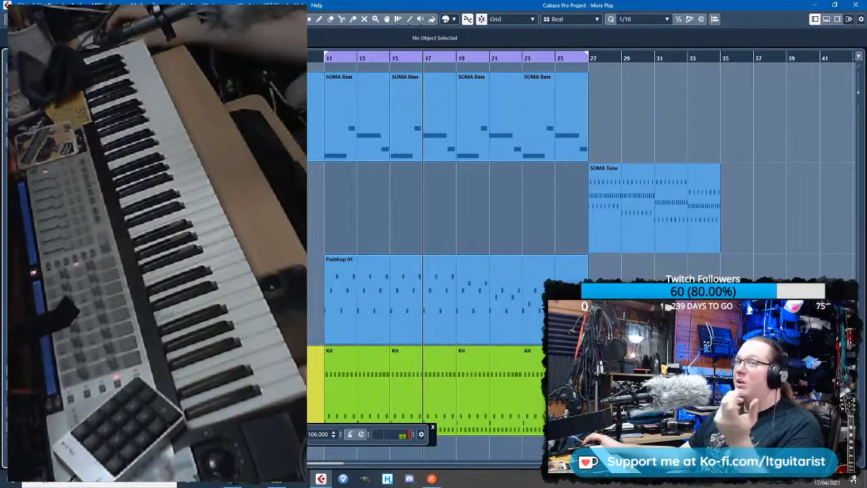
key("alt+Tab")
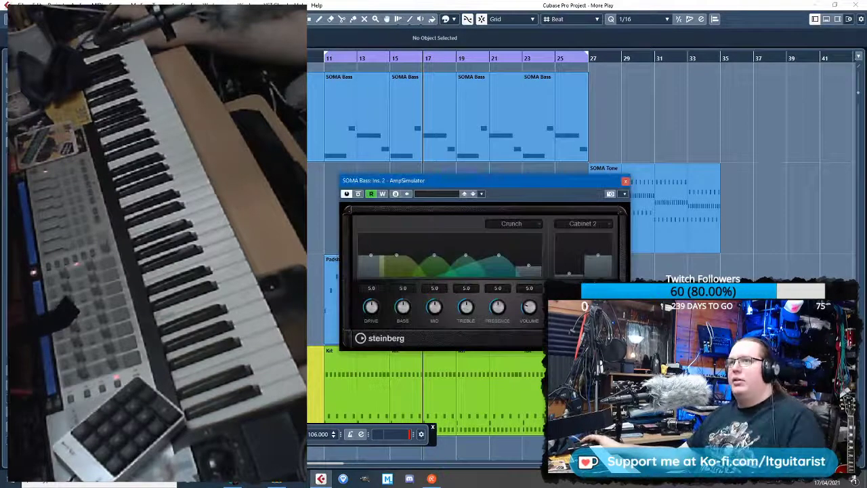
key("space")
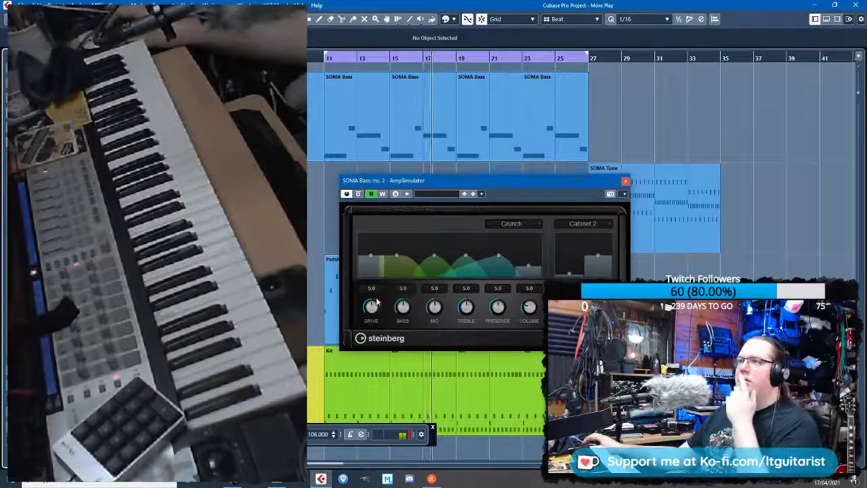
left_click(444, 195)
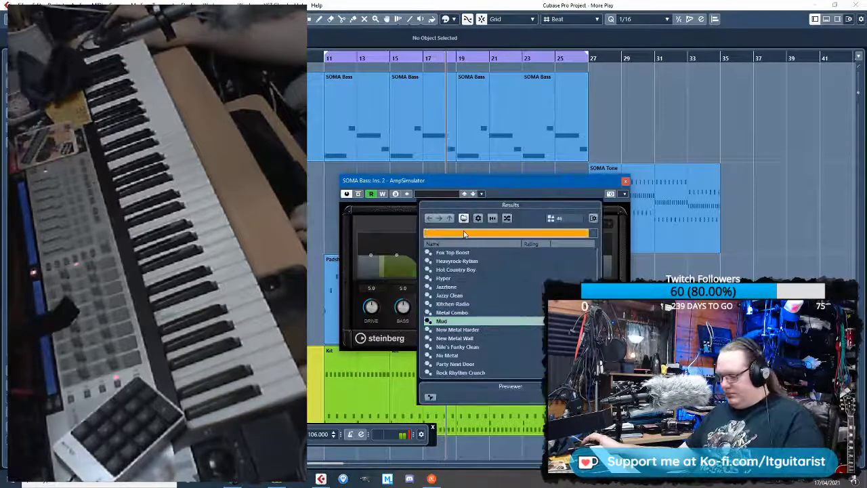
type("bass")
double_click(484, 256)
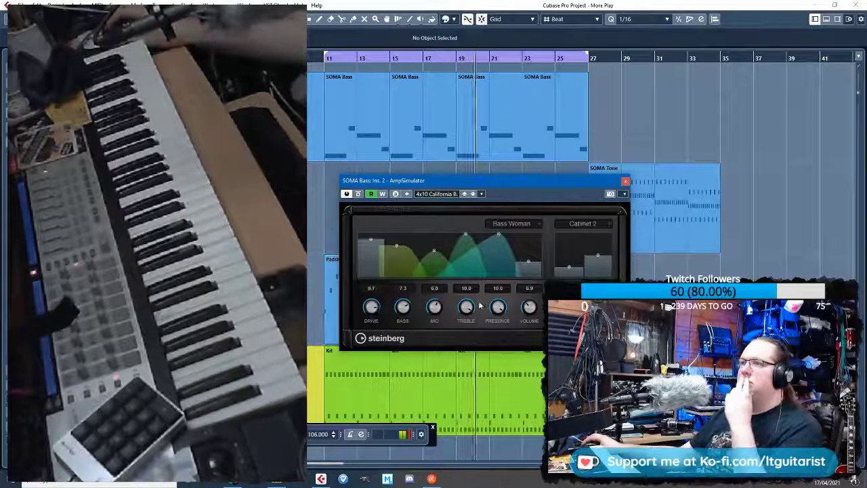
left_click_drag(472, 306, 478, 367)
left_click_drag(500, 314, 500, 367)
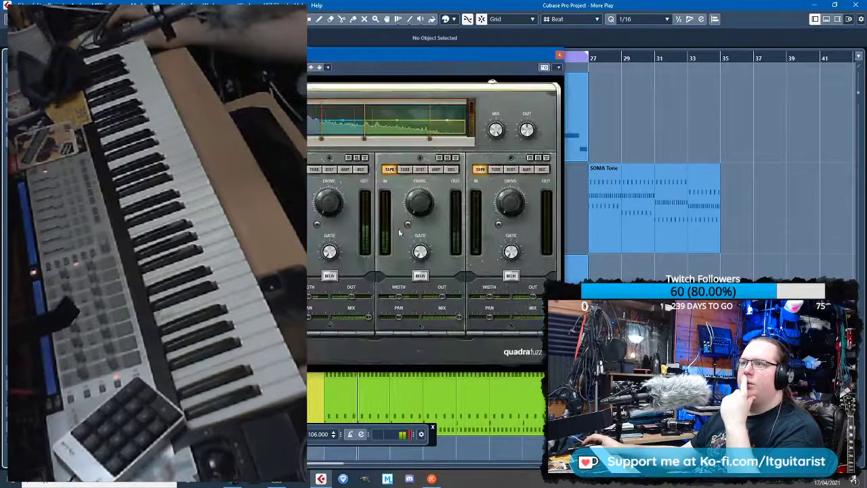
Audition Quadrafuzz presets during playback, loading Destroyer 1 and a different preset
double_click(352, 160)
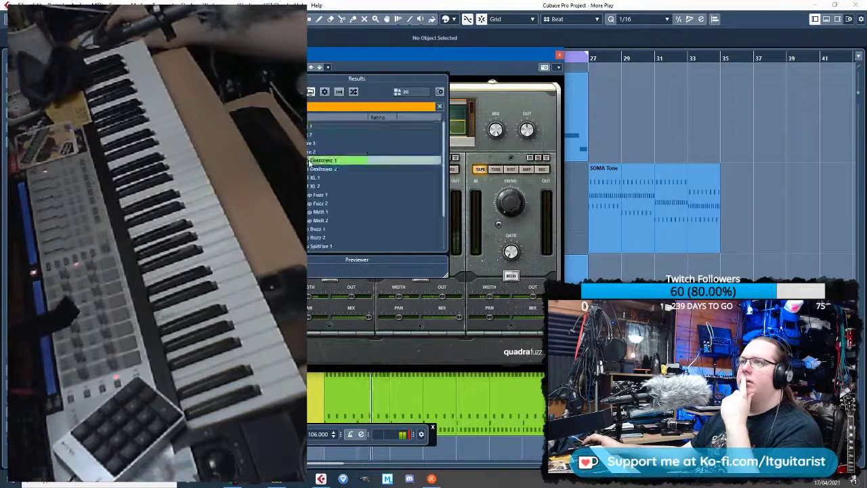
left_click(285, 67)
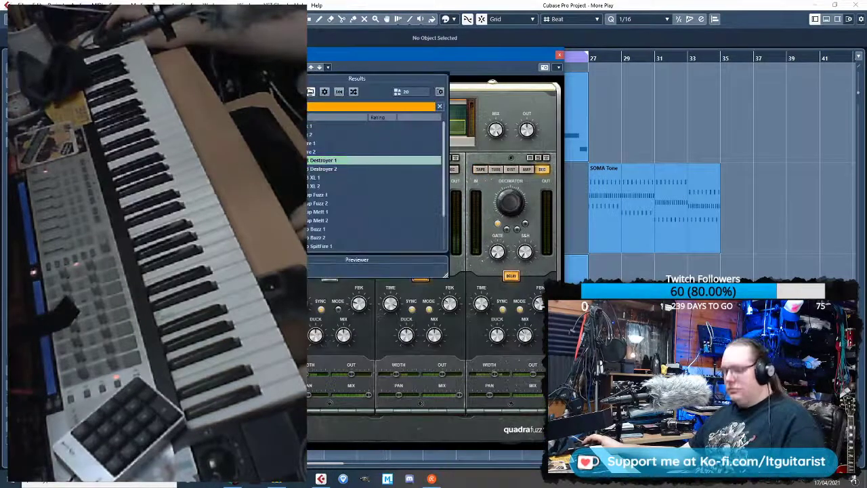
scroll(318, 176, "down", 2)
double_click(322, 135)
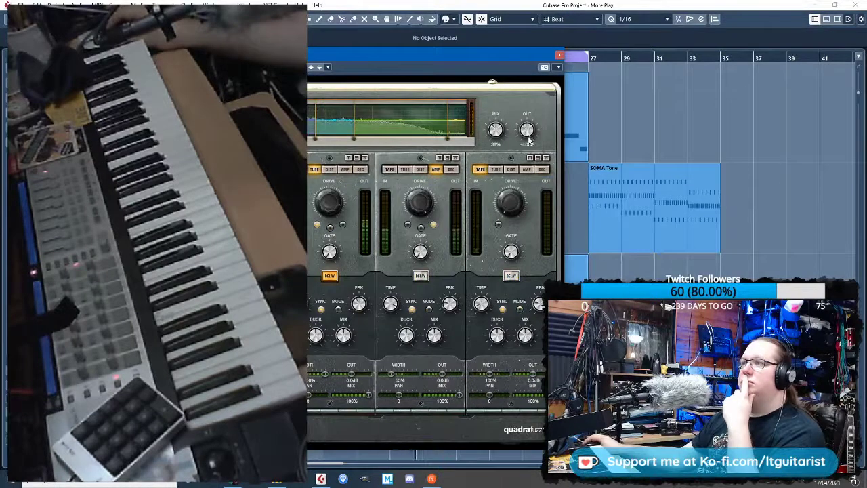
Switch off the second band's delay in Quadrafuzz, adjust the overall output level and close the effect
left_click(329, 275)
left_click(330, 275)
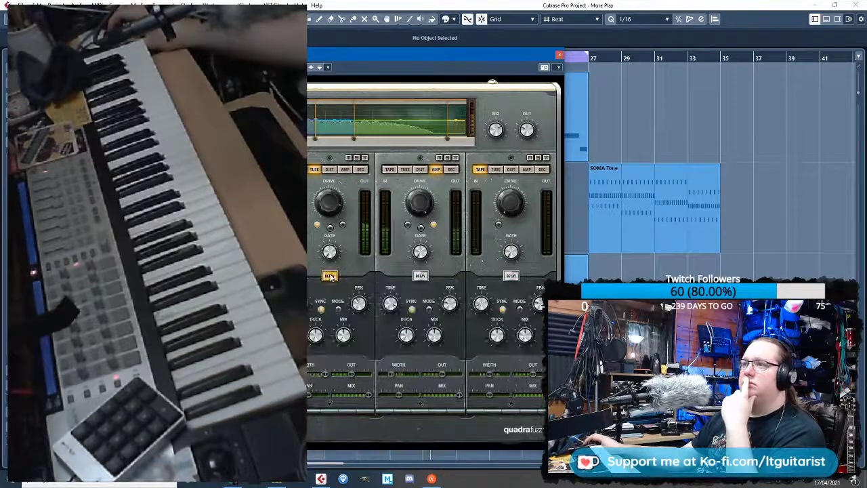
left_click(329, 275)
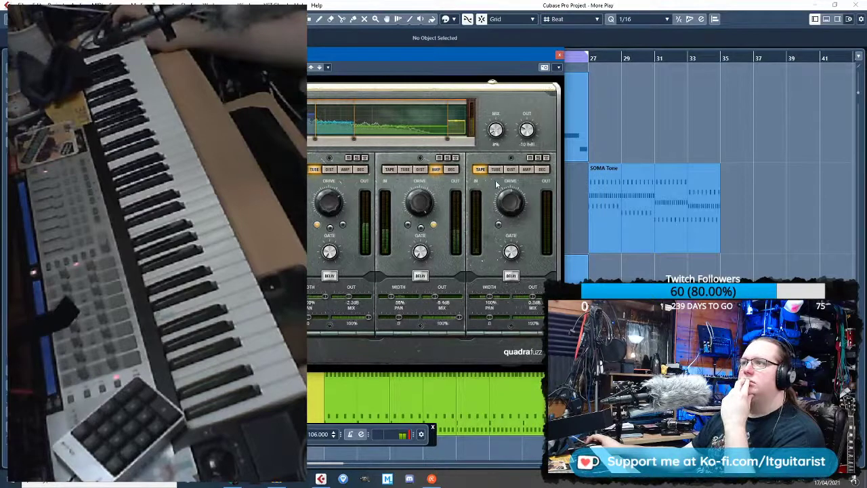
left_click_drag(527, 127, 526, 133)
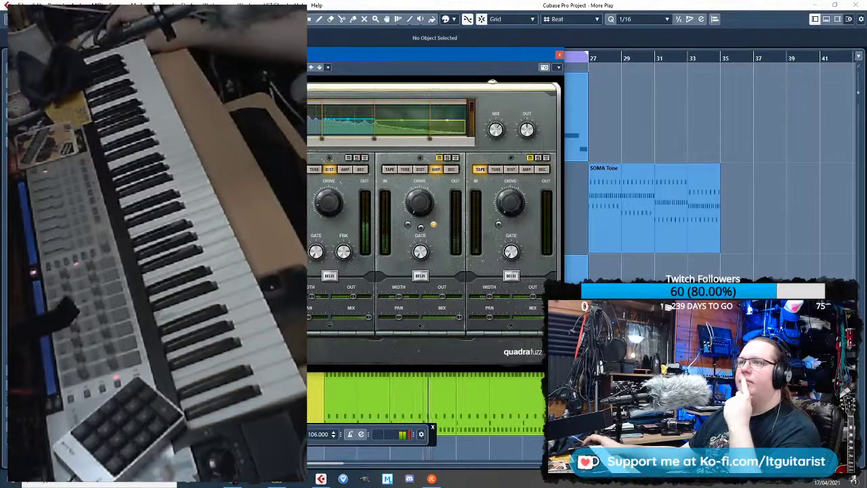
left_click(559, 54)
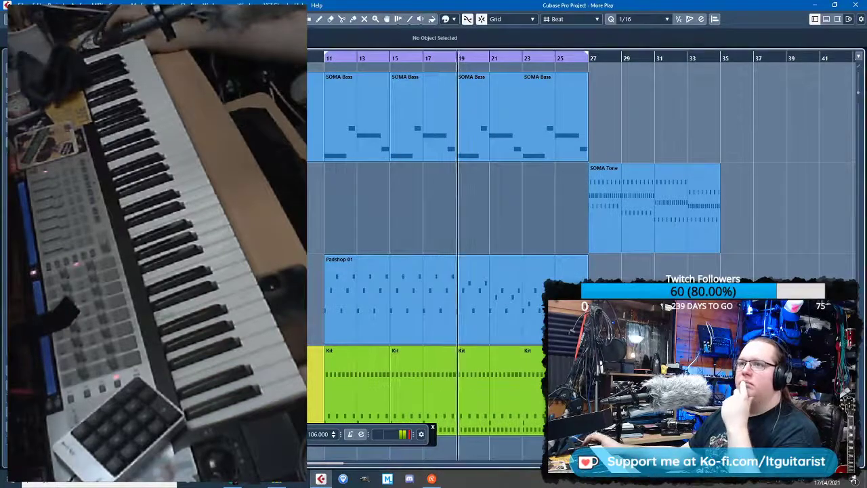
scroll(357, 231, "down", 1)
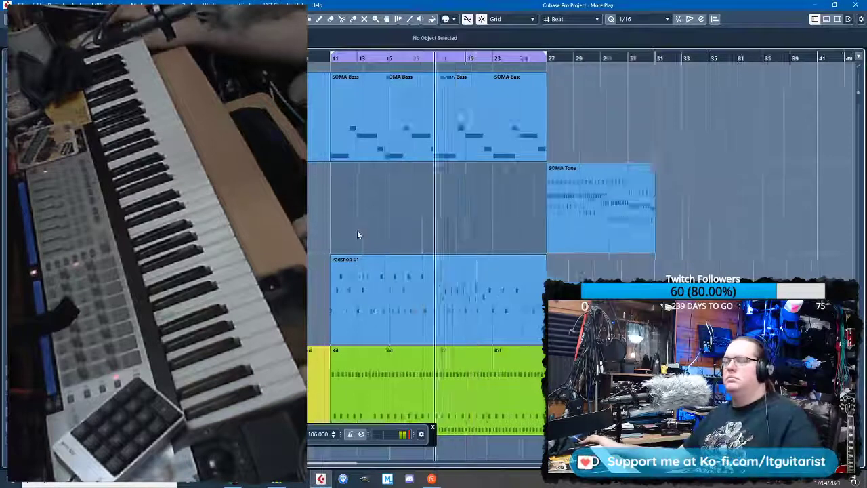
scroll(357, 230, "down", 2)
scroll(352, 224, "up", 2)
scroll(355, 207, "left", 2)
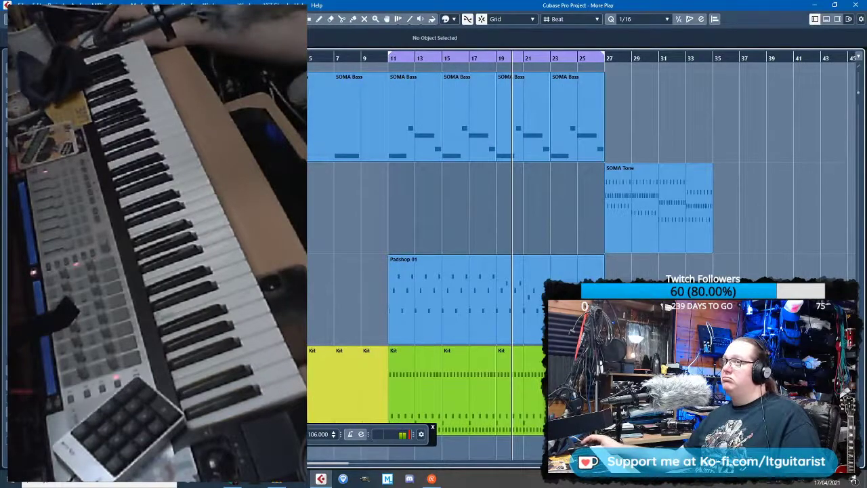
scroll(288, 211, "up", 2)
scroll(285, 223, "down", 2)
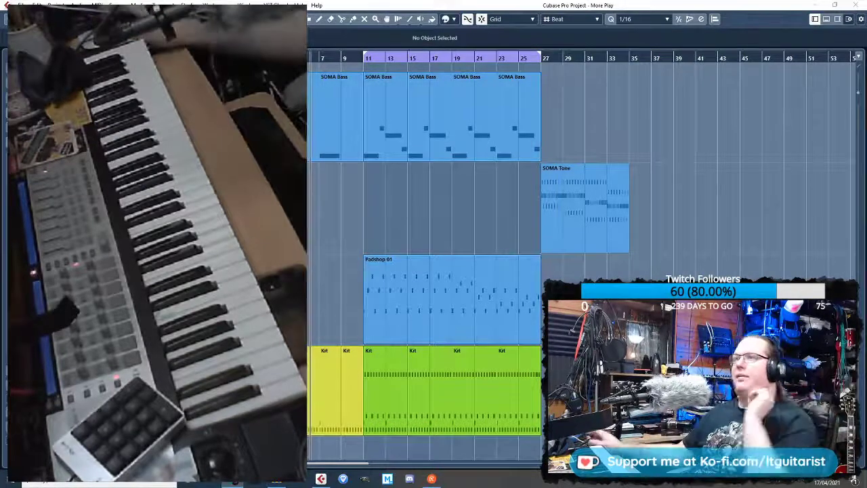
left_click(501, 222)
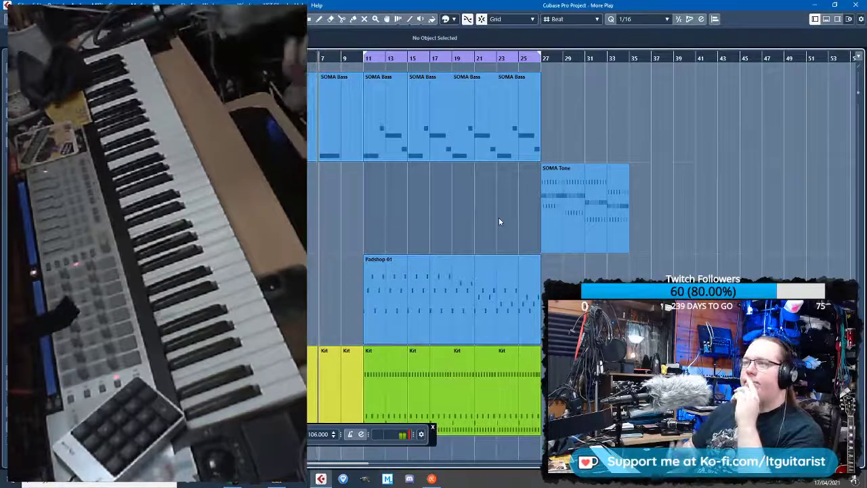